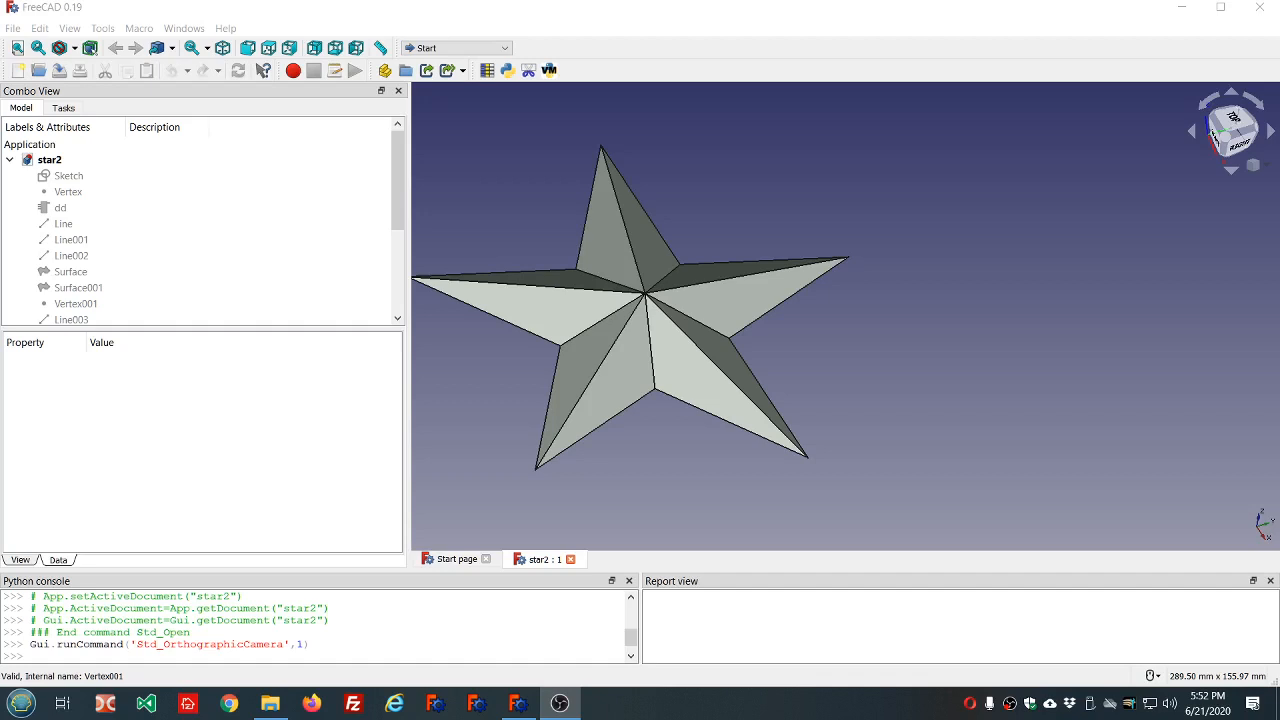
# Examine the finished five-pointed star model from slightly different angles and distances.
pyautogui.moveTo(634, 332); pyautogui.dragTo(629, 344, button='middle')
pyautogui.scroll(1, 628, 340)
pyautogui.scroll(4, 512, 236)
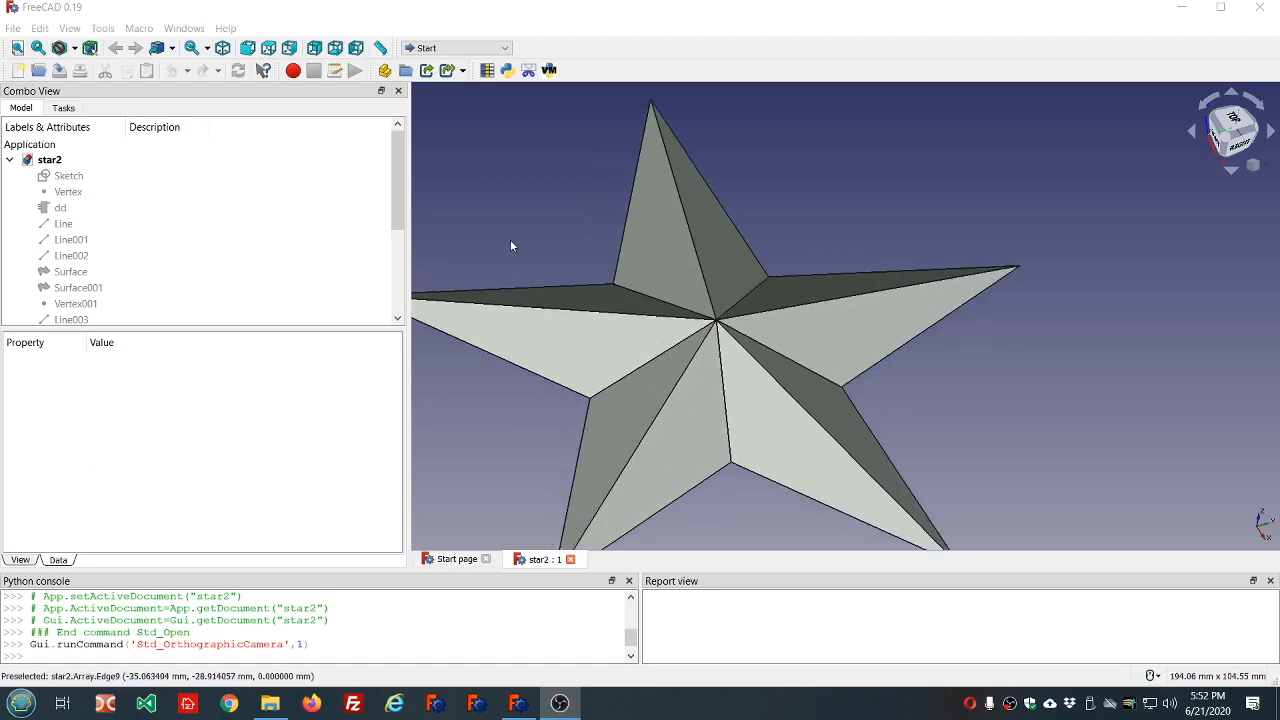
pyautogui.moveTo(512, 240); pyautogui.dragTo(568, 245, button='middle')
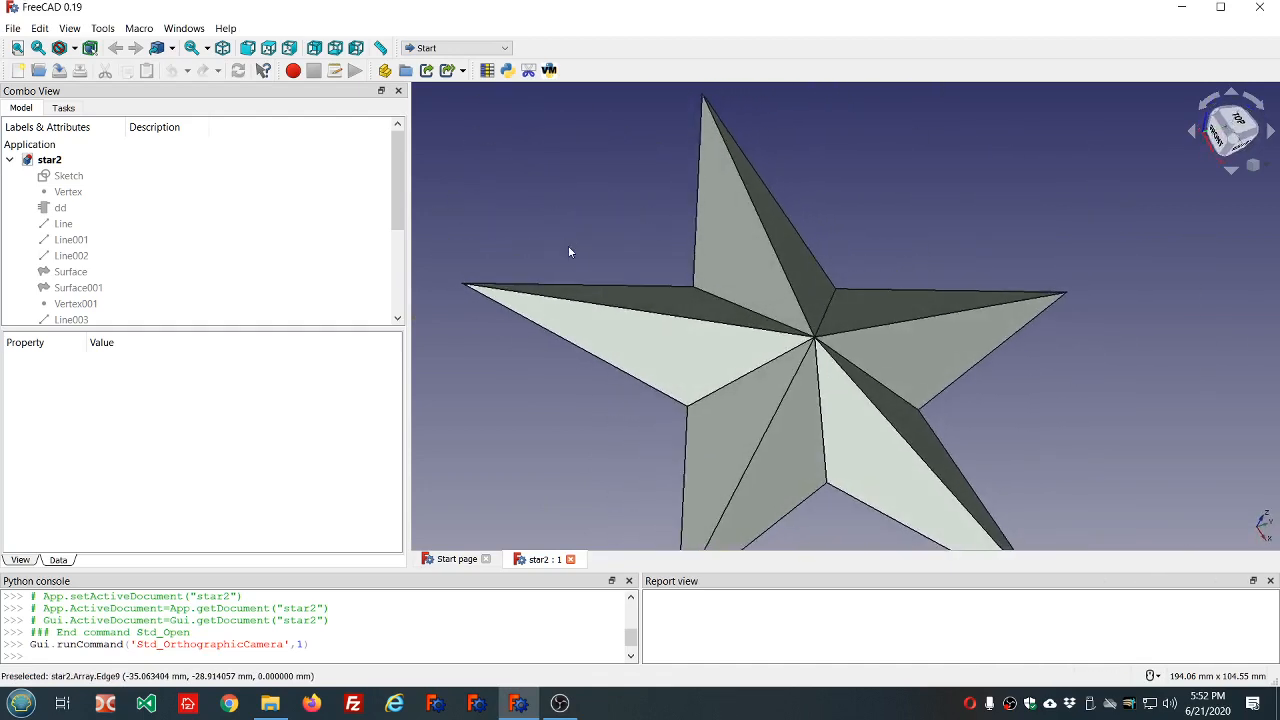
pyautogui.scroll(-2, 568, 245)
pyautogui.moveTo(806, 240); pyautogui.dragTo(761, 224, button='middle')
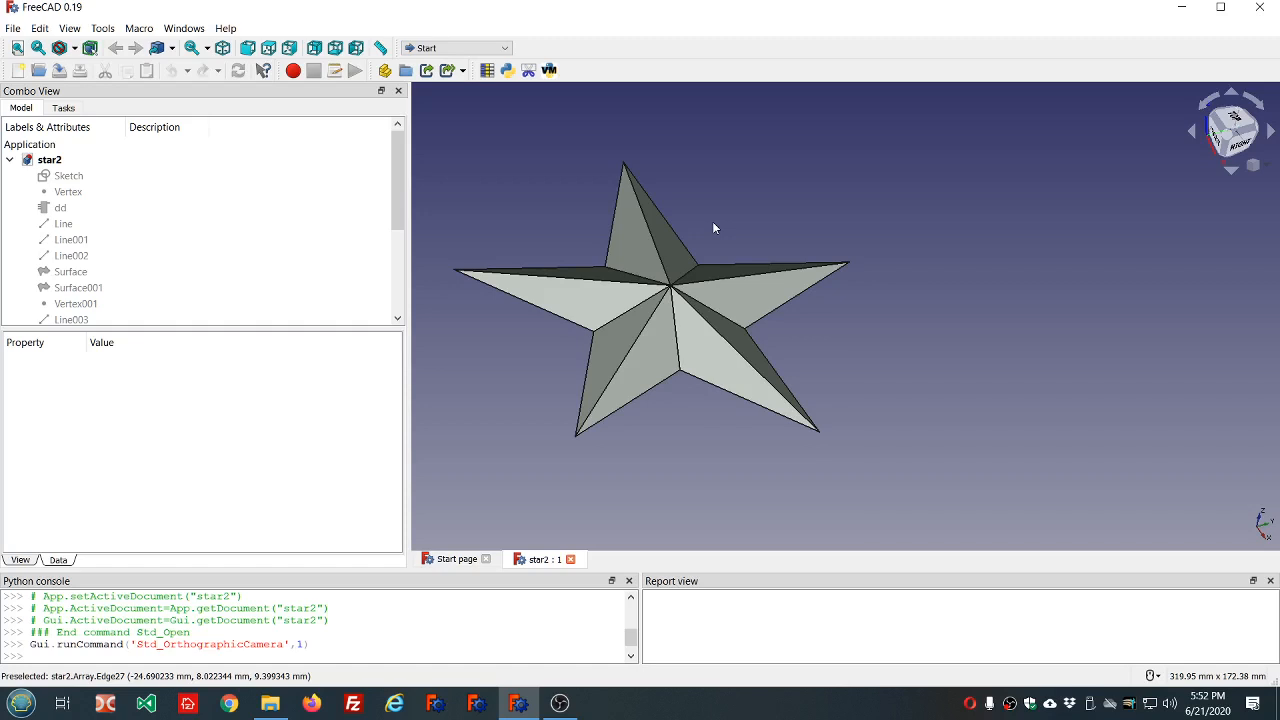
pyautogui.scroll(-2, 713, 228)
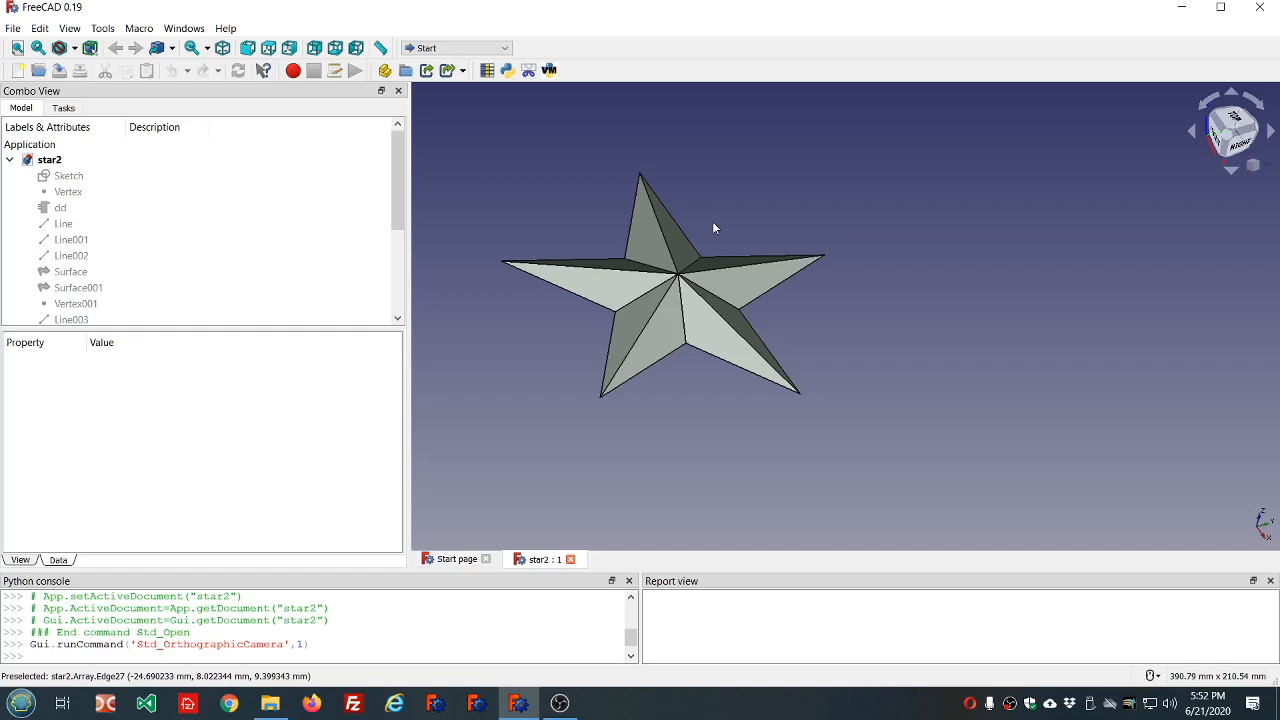
pyautogui.scroll(2, 713, 227)
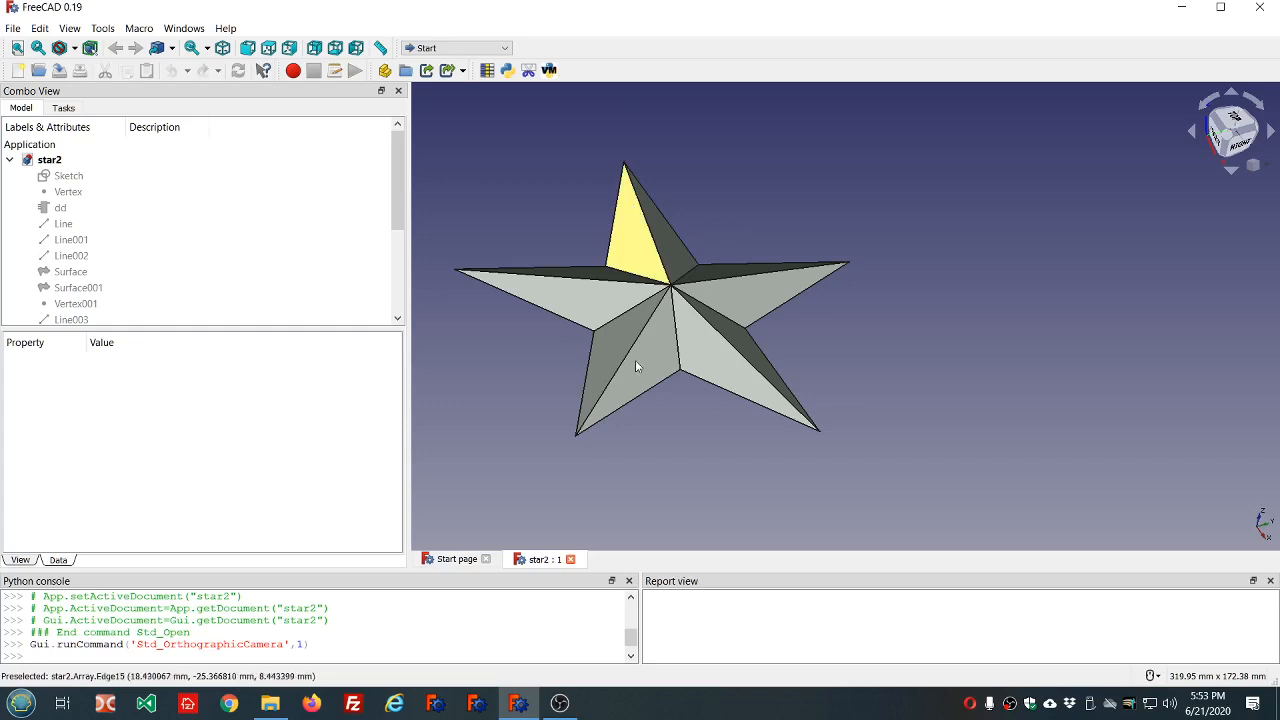
# Check the FreeCAD version details in the About information and close it.
pyautogui.click(225, 28)
pyautogui.click(298, 168)
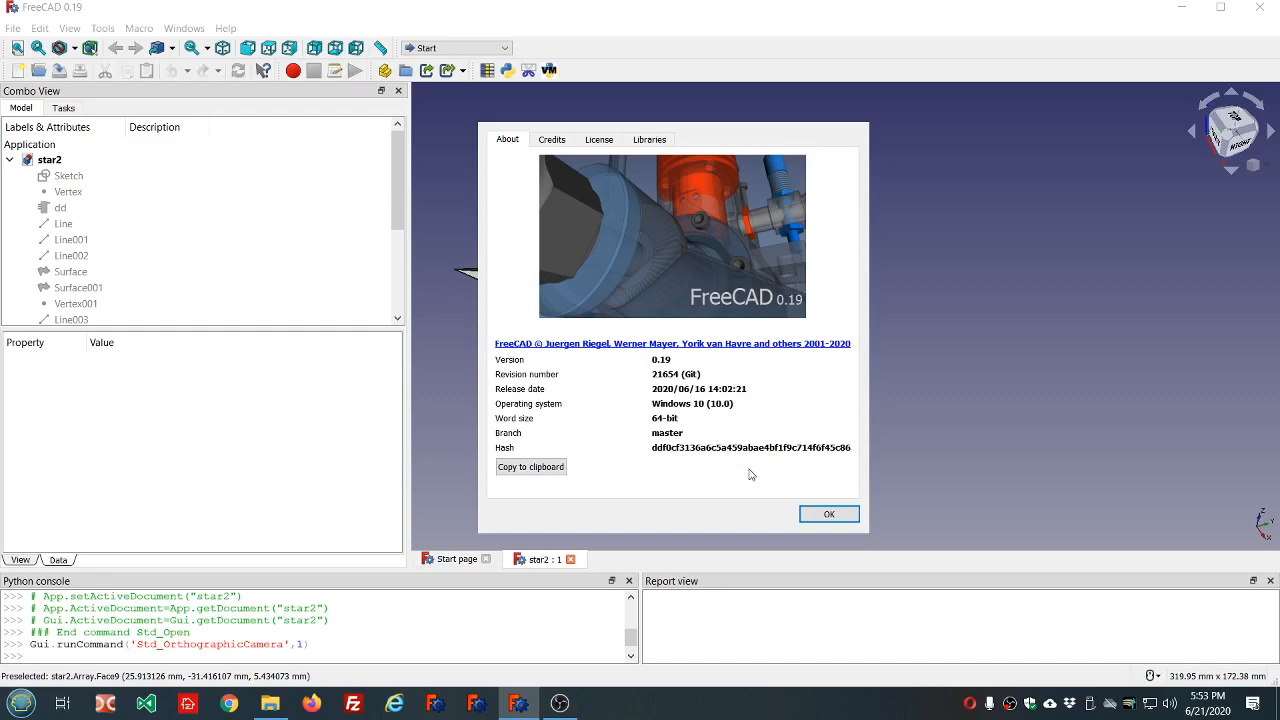
pyautogui.click(828, 515)
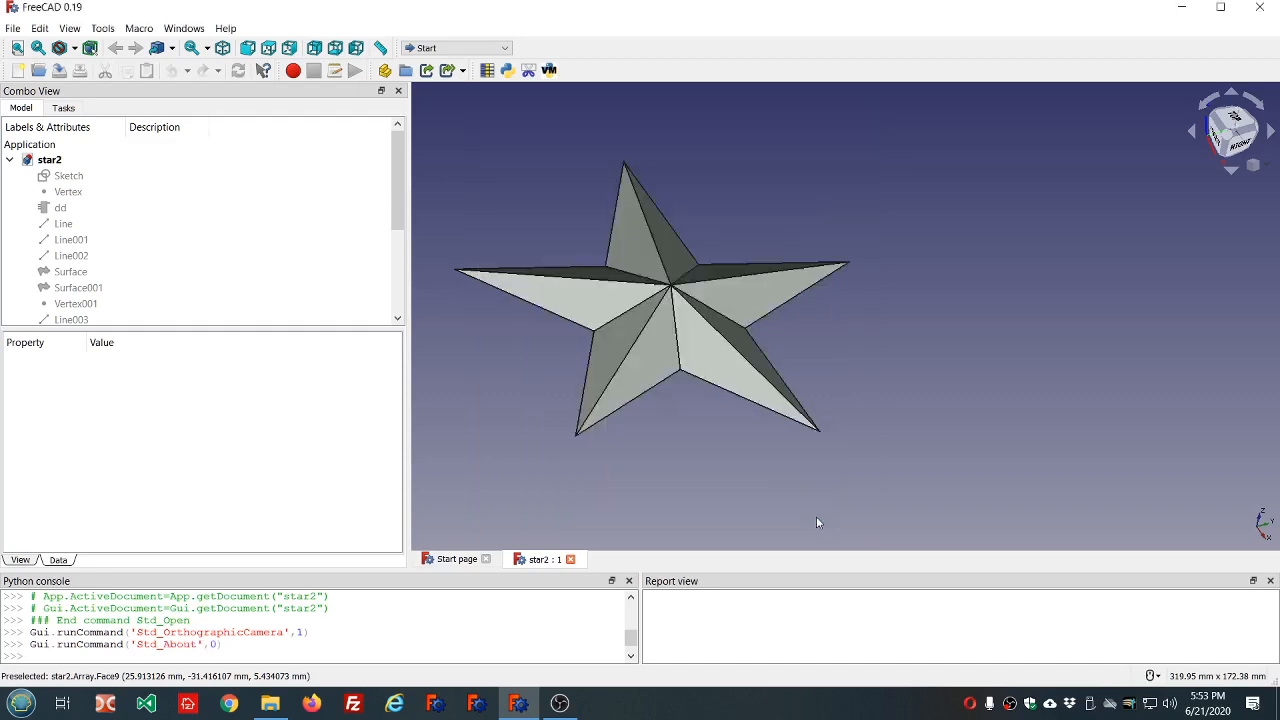
# Close the star2 document and create a new empty document.
pyautogui.click(571, 560)
pyautogui.click(548, 228)
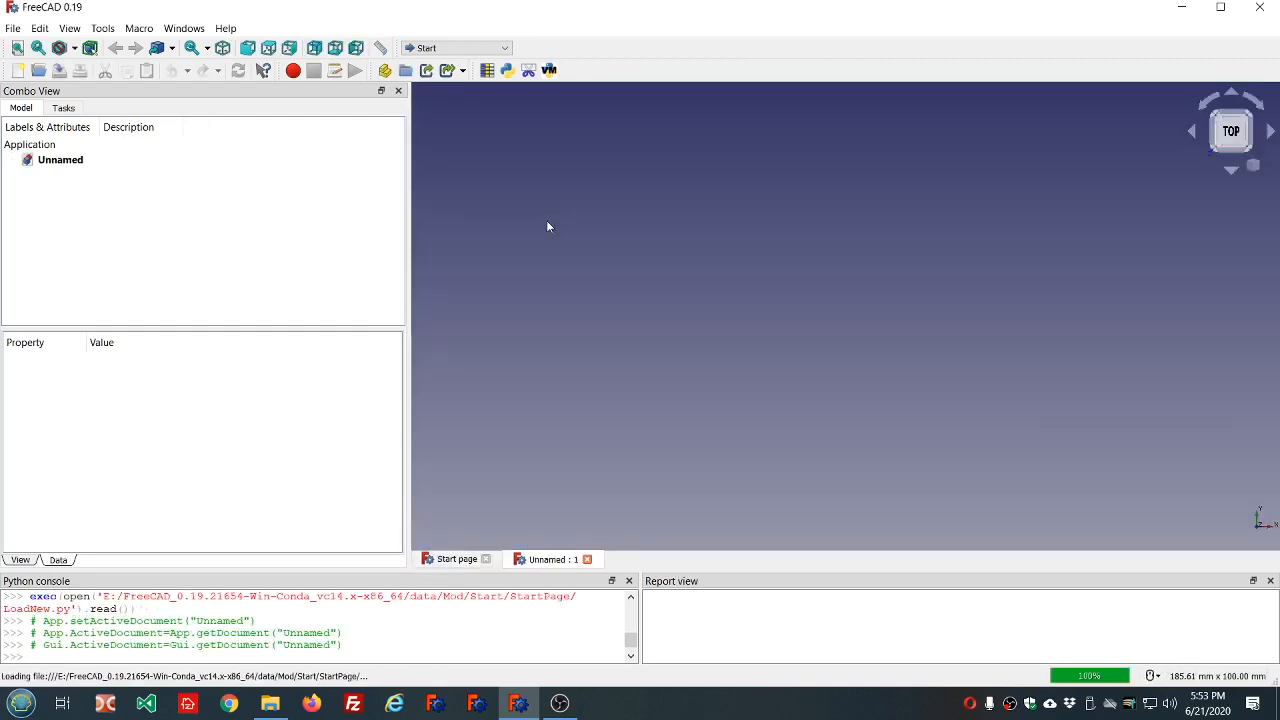
# Switch to the Part workbench and create a sketch on the XY plane with 0 mm offset.
pyautogui.click(477, 48)
pyautogui.click(445, 135)
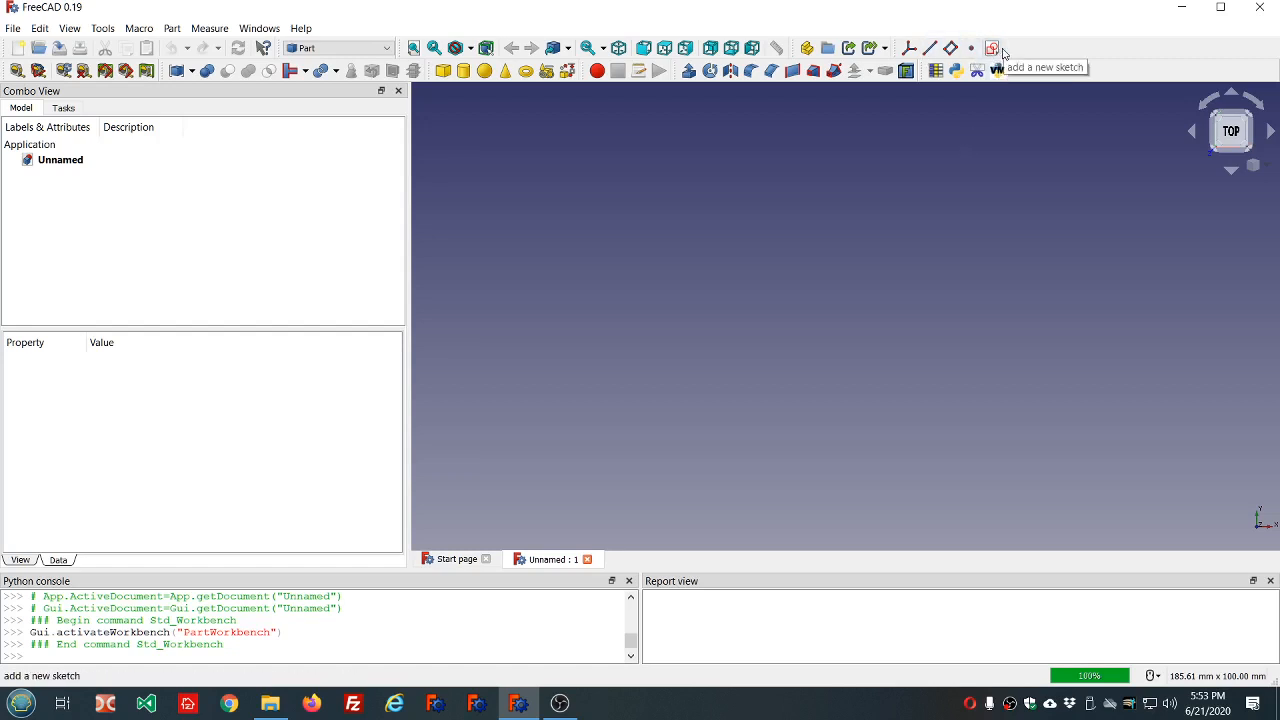
pyautogui.click(1001, 50)
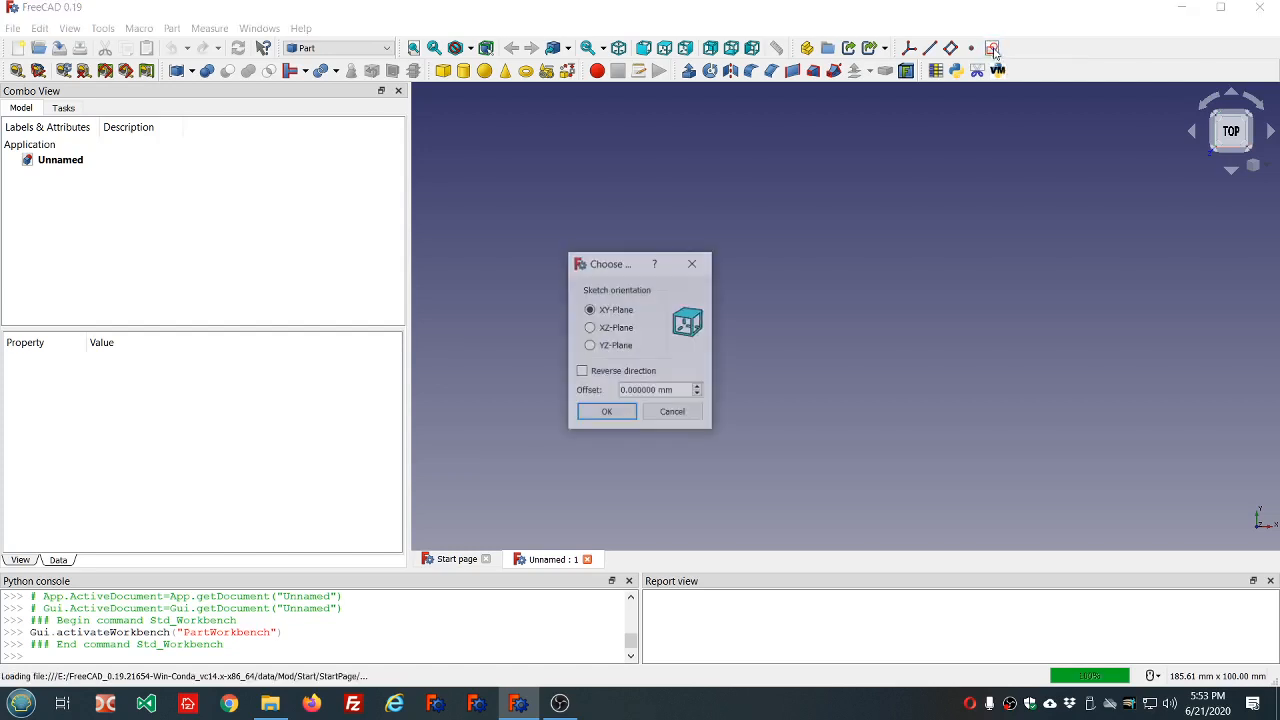
pyautogui.click(606, 414)
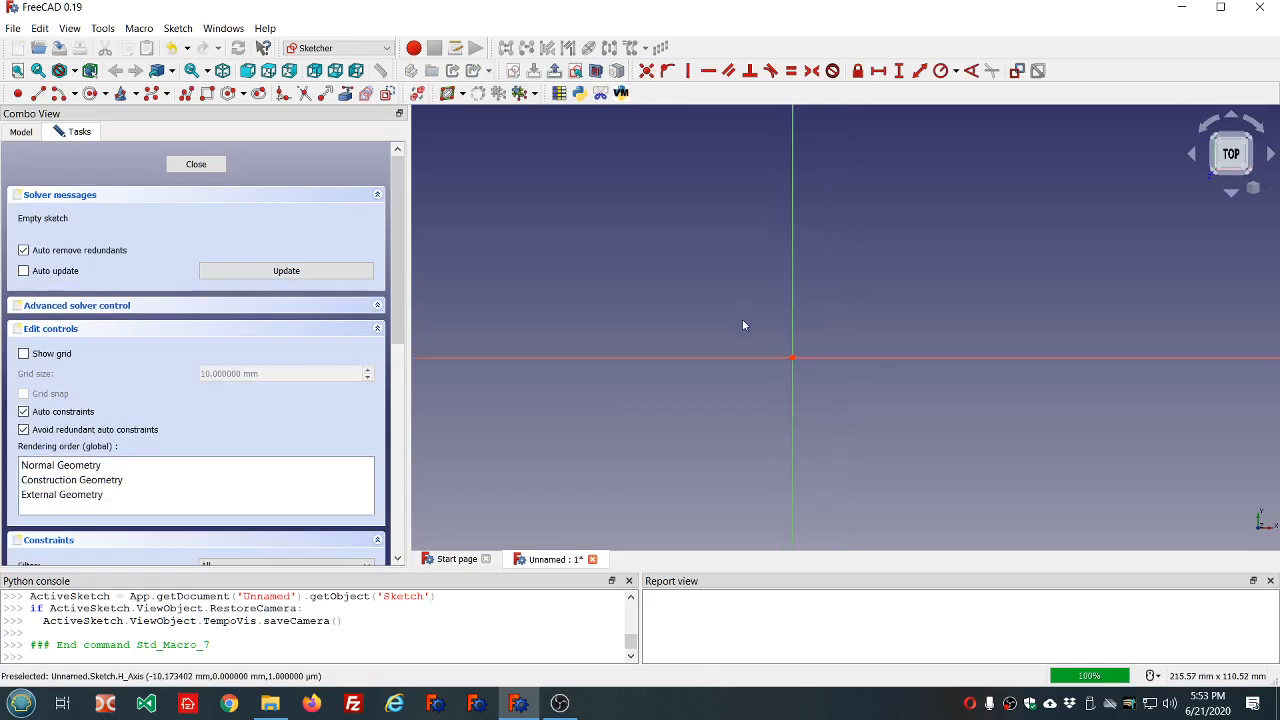
# In construction mode, draw a closed five-pointed star polyline about 93 mm wide around the origin, made of five crossing lines.
pyautogui.scroll(1, 871, 423)
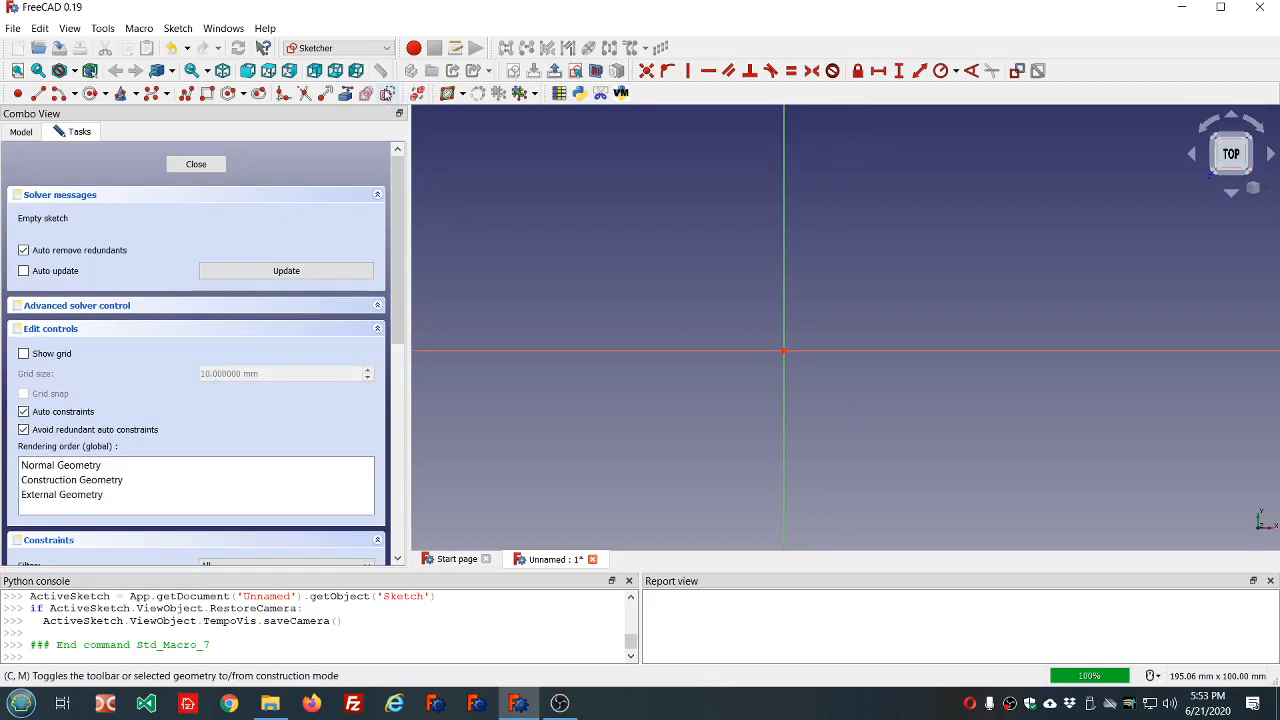
pyautogui.click(386, 94)
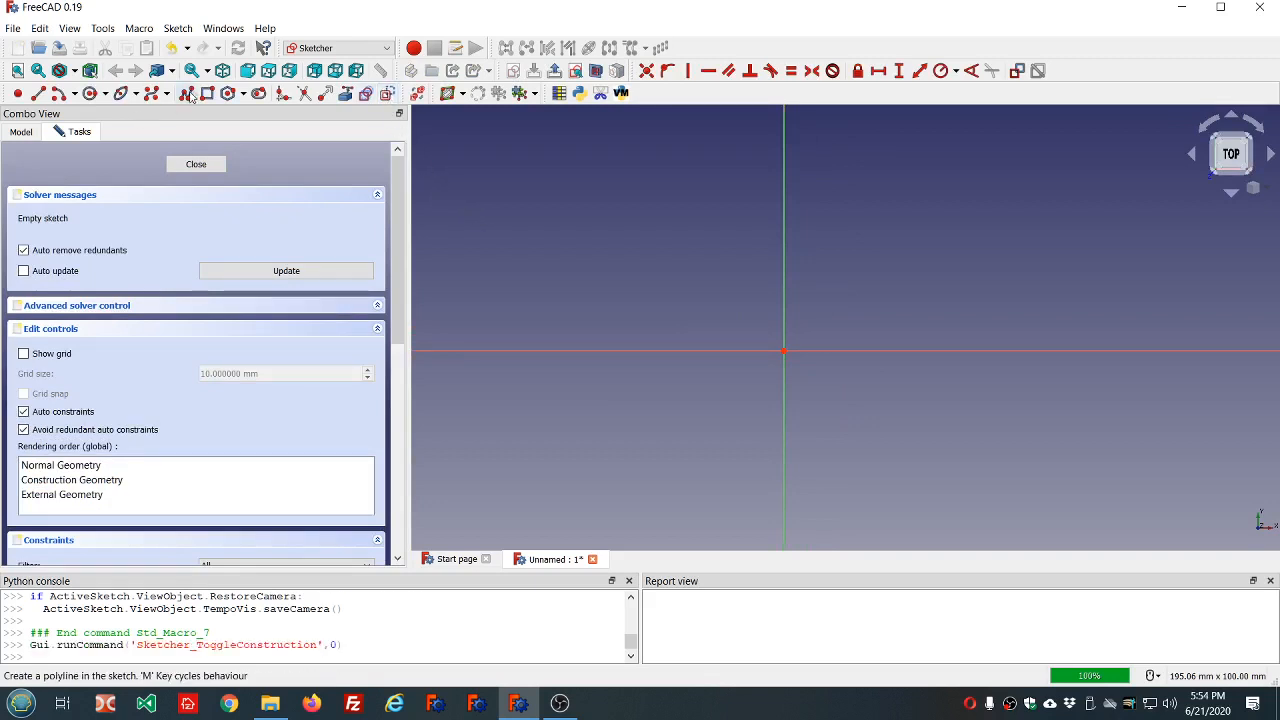
pyautogui.click(190, 94)
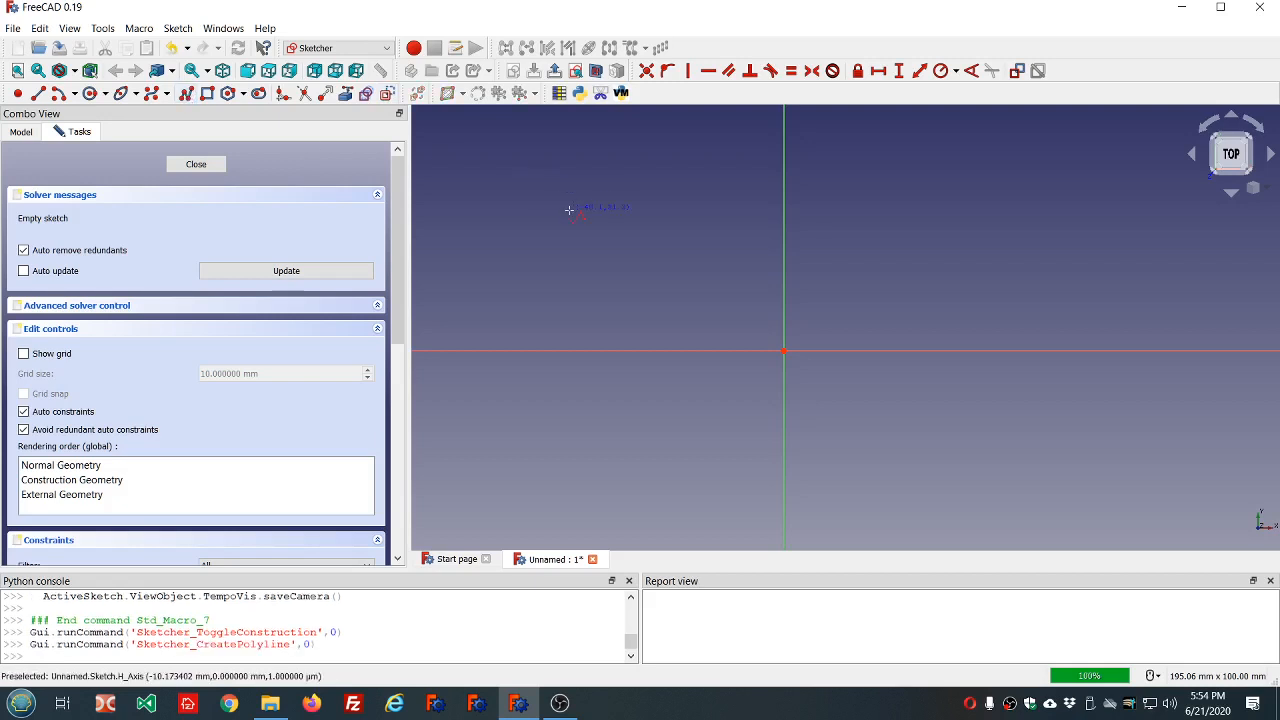
pyautogui.scroll(-2, 569, 210)
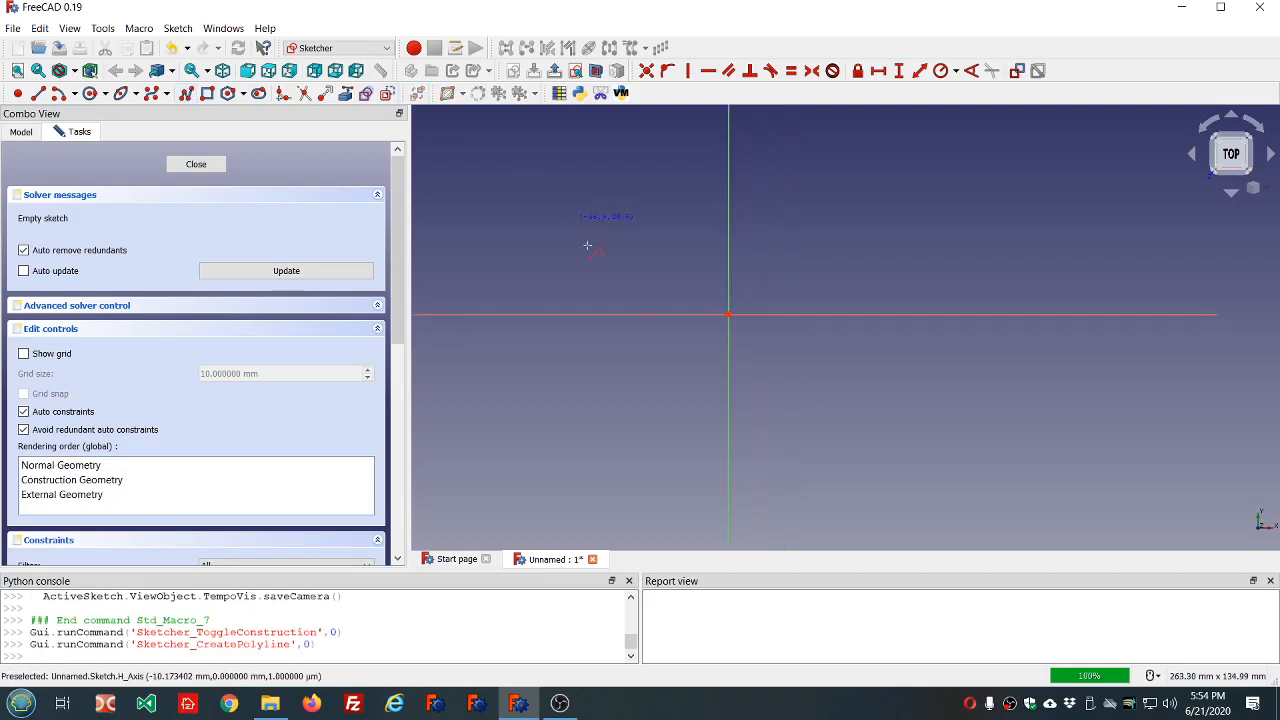
pyautogui.click(578, 338)
pyautogui.click(818, 230)
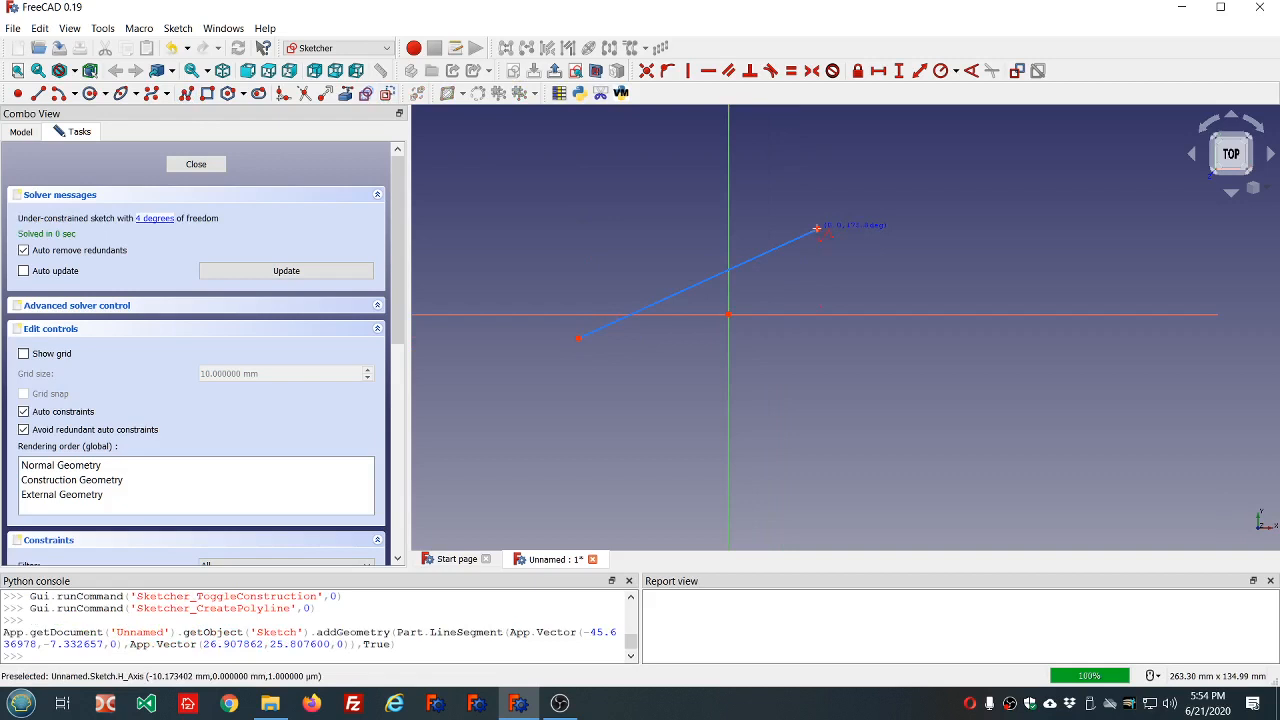
pyautogui.click(791, 451)
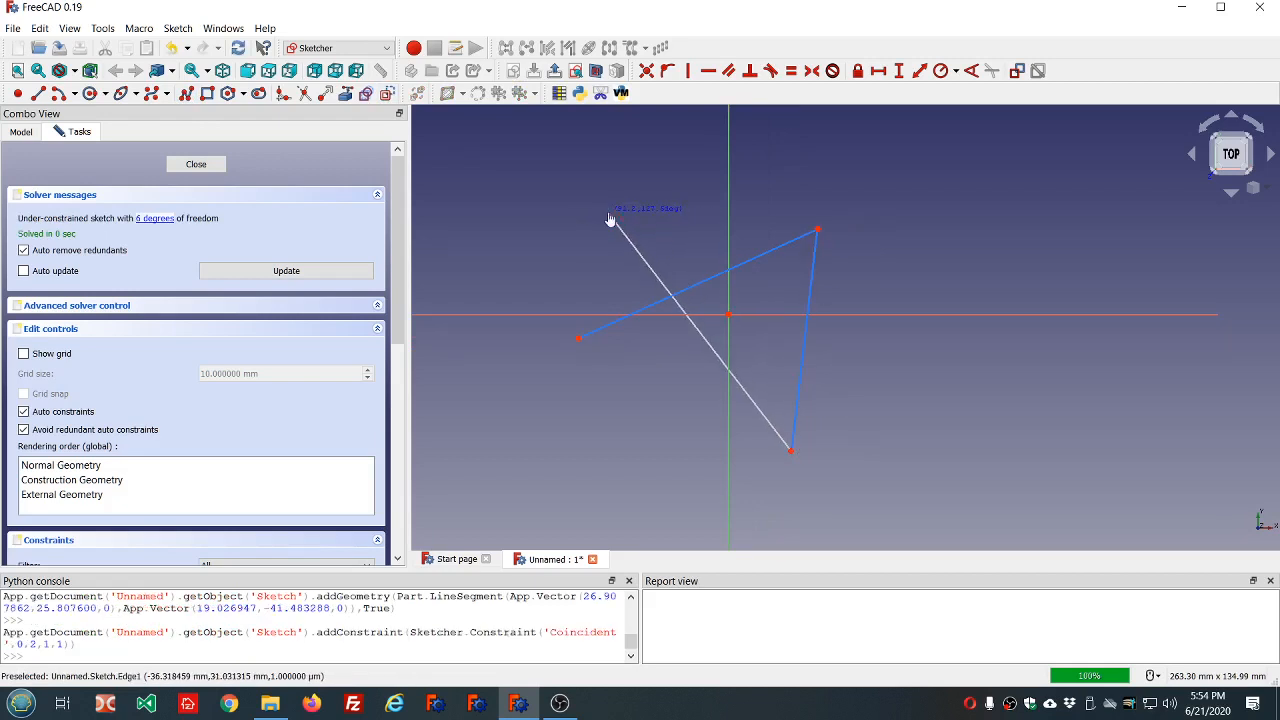
pyautogui.click(609, 214)
pyautogui.click(885, 294)
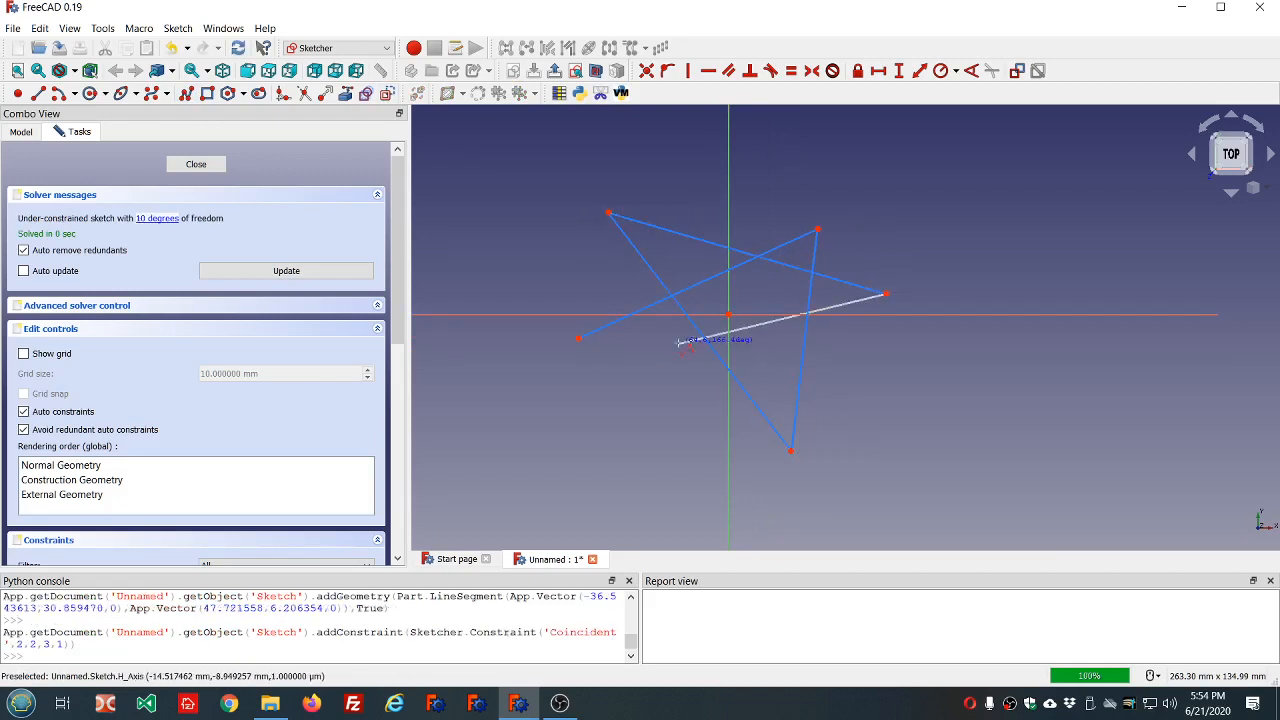
pyautogui.click(580, 339)
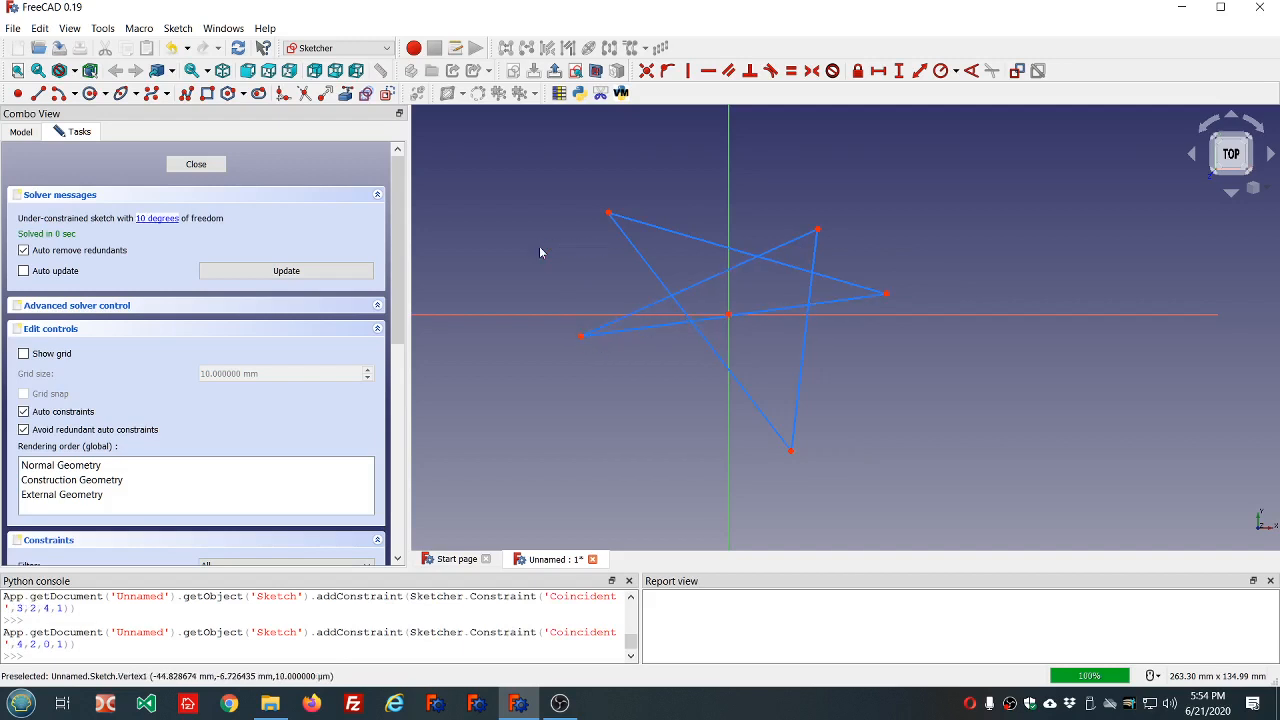
# Reshape the star by moving its lower-left point to about (-45, -23), upper-left point to (-40, 16) and top point to (4, 28).
pyautogui.scroll(-2, 683, 201)
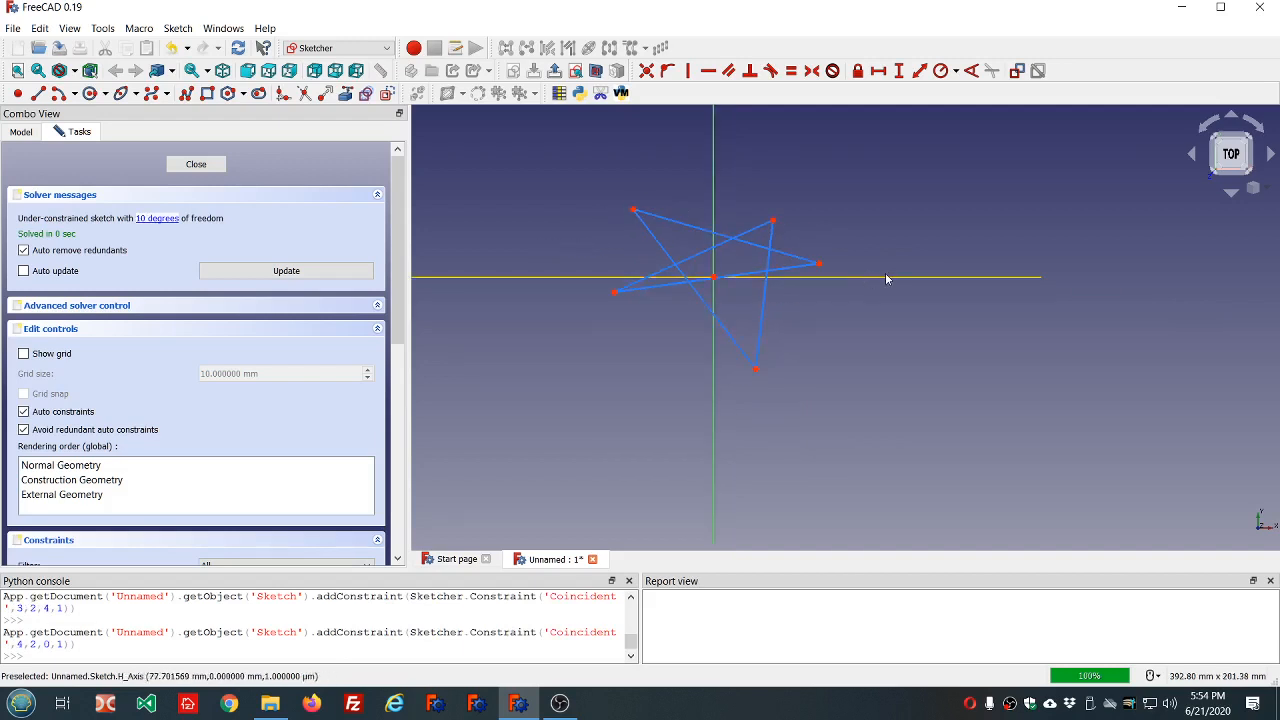
pyautogui.scroll(1, 886, 274)
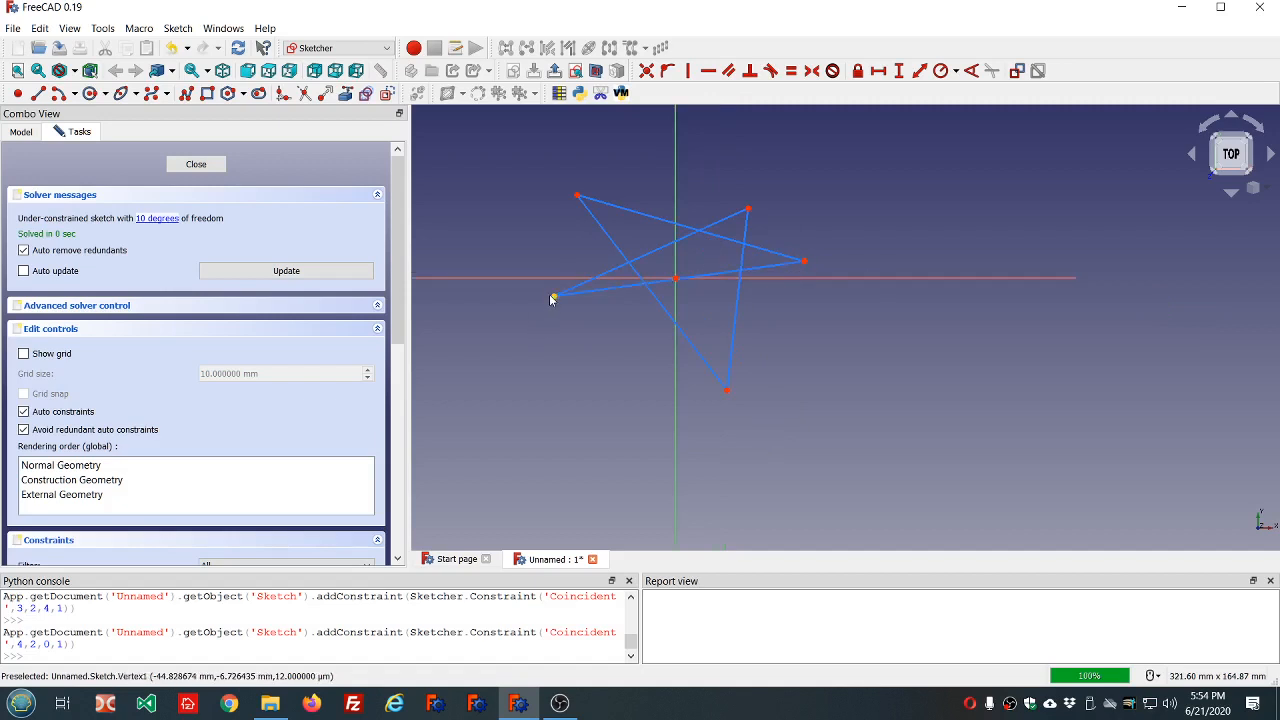
pyautogui.moveTo(552, 299); pyautogui.dragTo(554, 340)
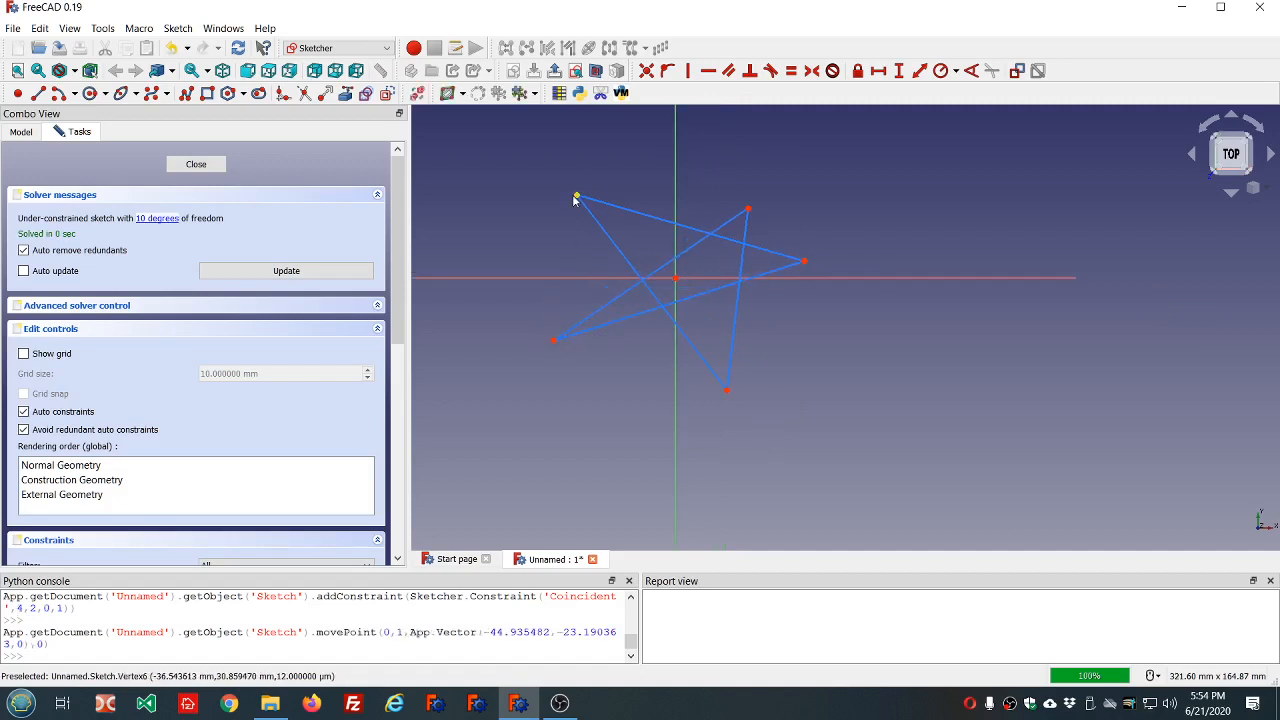
pyautogui.moveTo(576, 197); pyautogui.dragTo(566, 235)
pyautogui.moveTo(750, 212); pyautogui.dragTo(686, 207)
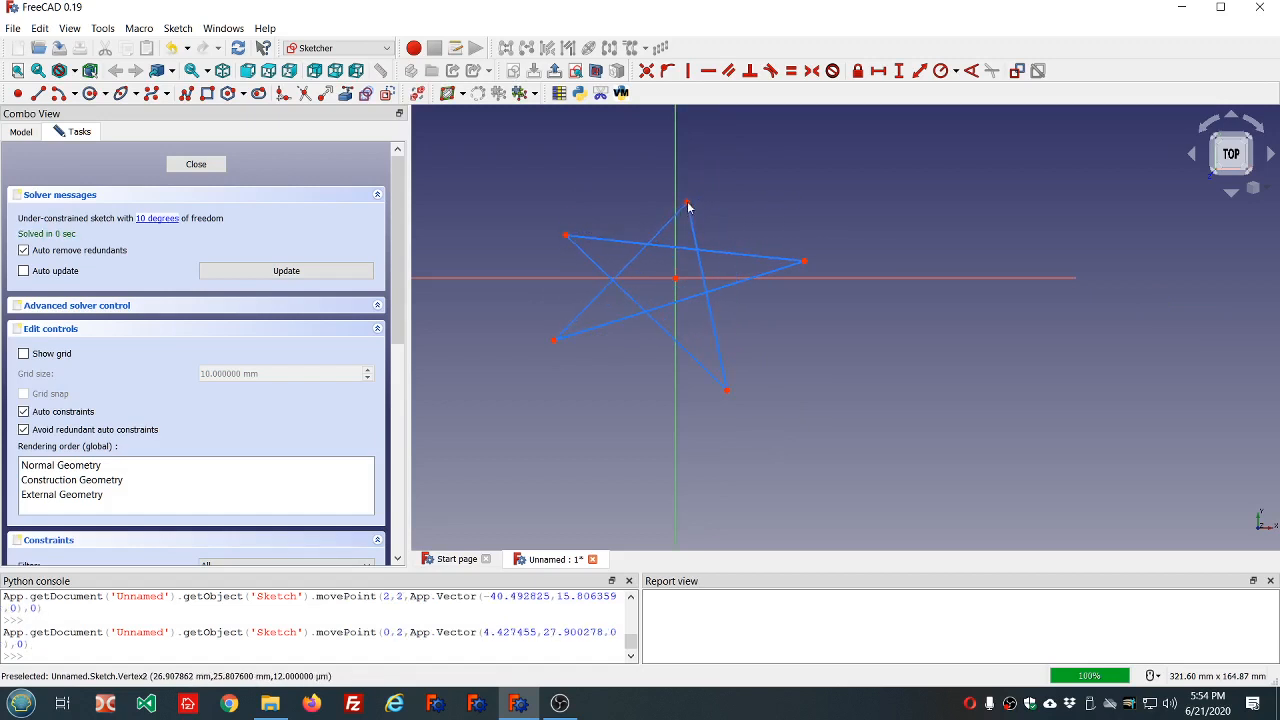
pyautogui.scroll(-2, 532, 202)
pyautogui.scroll(2, 560, 220)
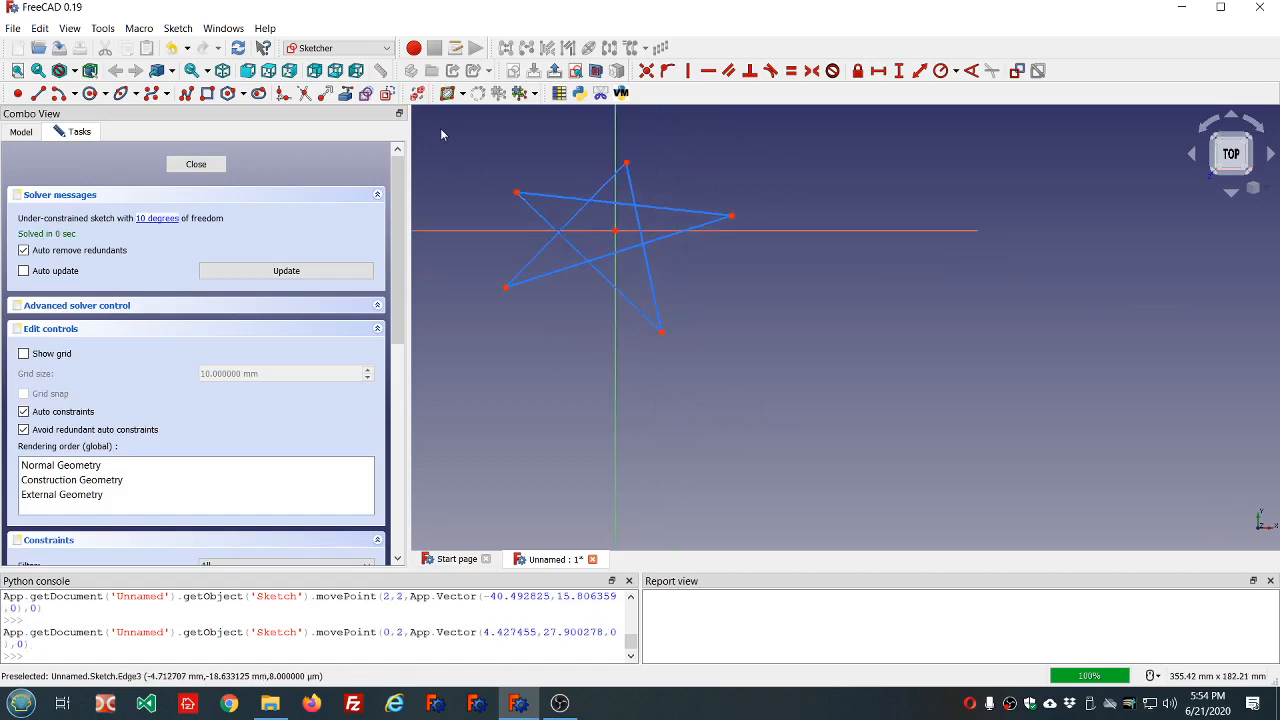
# Draw a construction circle centred on the origin with a radius of about 54 mm, enclosing the star.
pyautogui.scroll(3, 455, 133)
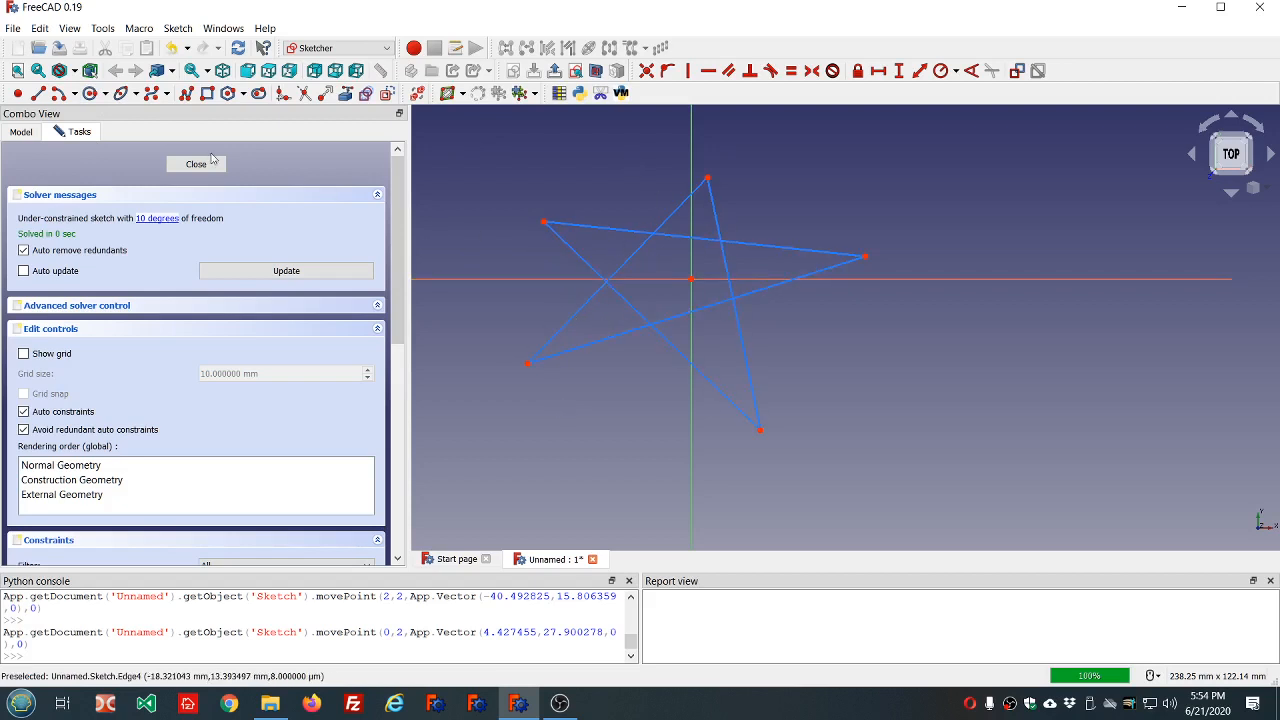
pyautogui.click(90, 93)
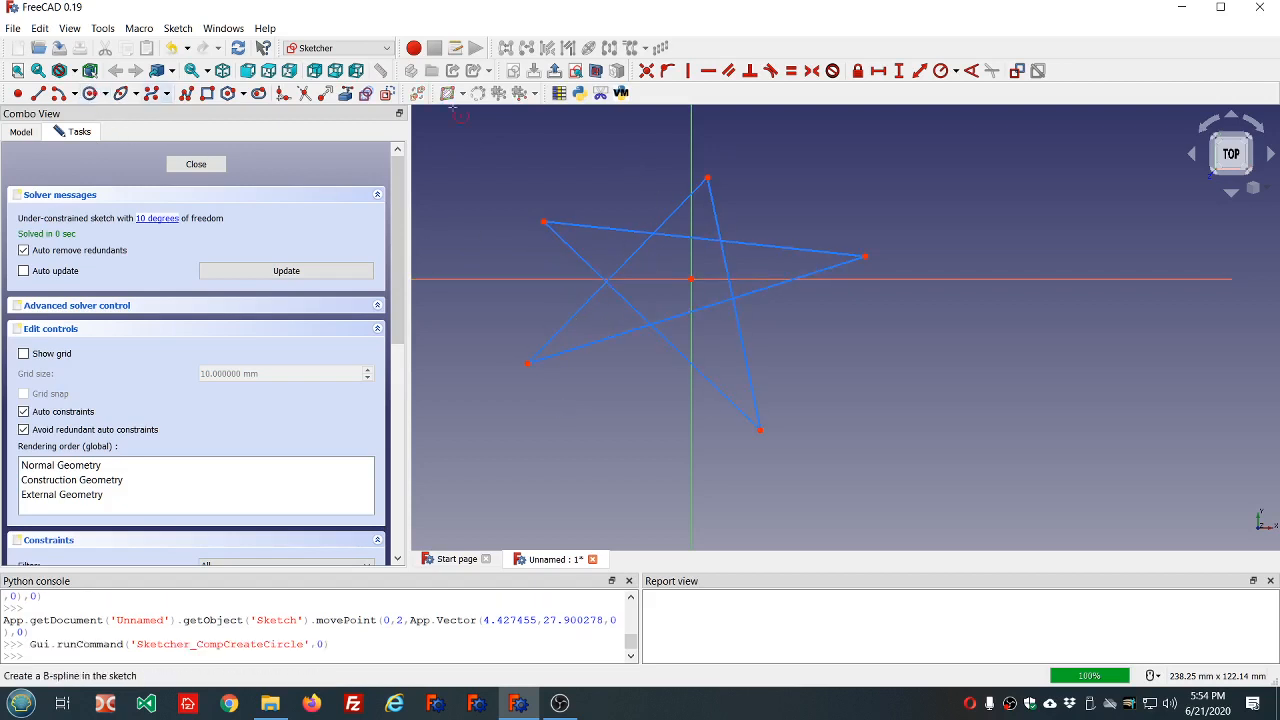
pyautogui.click(690, 278)
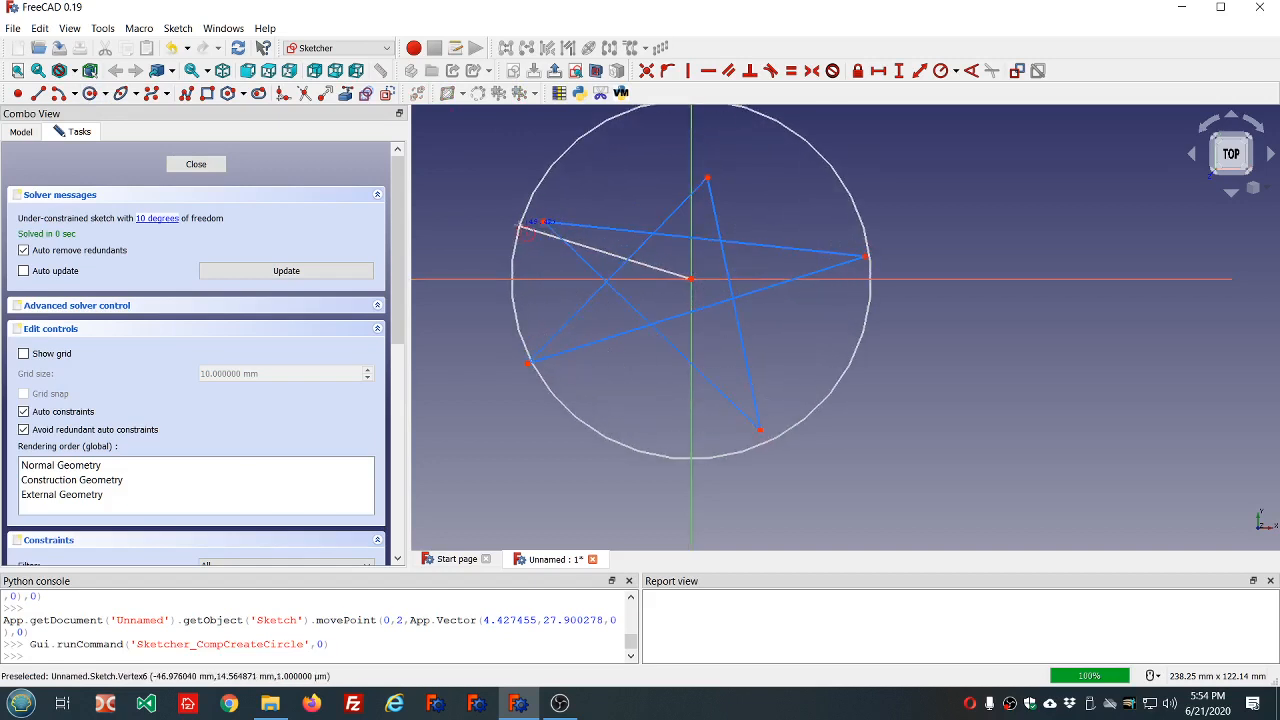
pyautogui.click(511, 221)
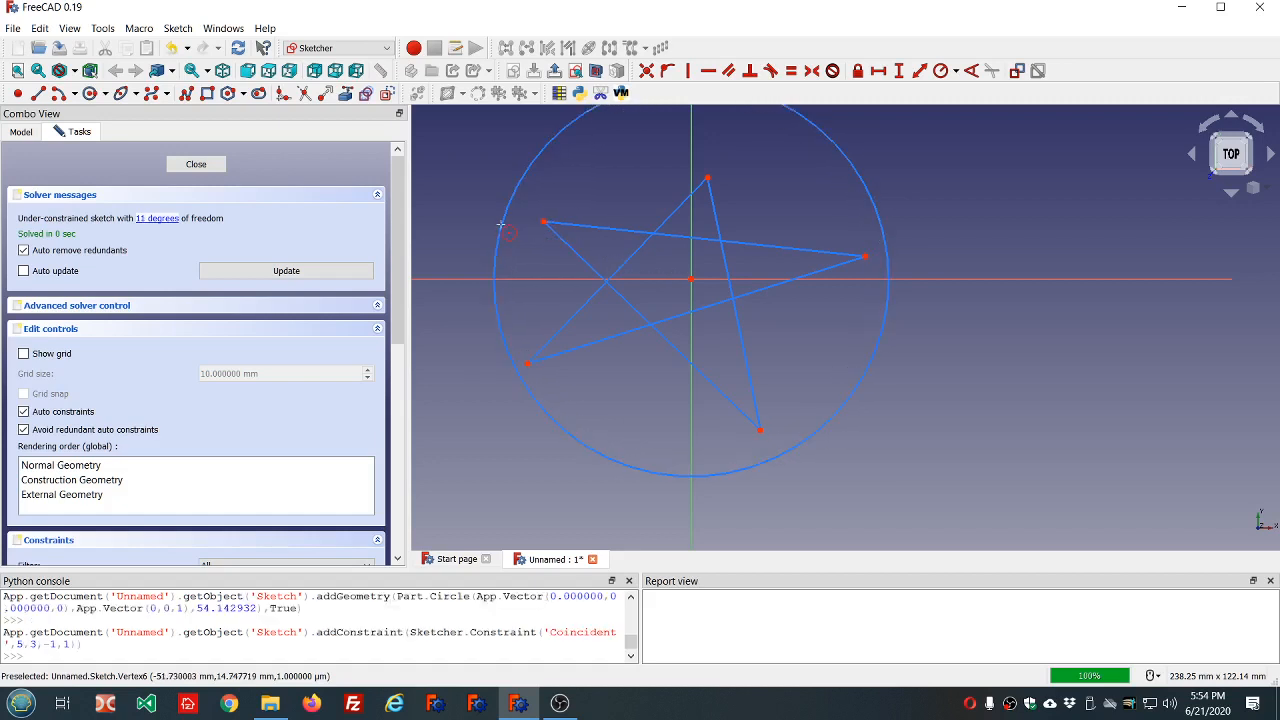
# Constrain all five outer points of the star to lie on the construction circle.
pyautogui.scroll(-2, 614, 291)
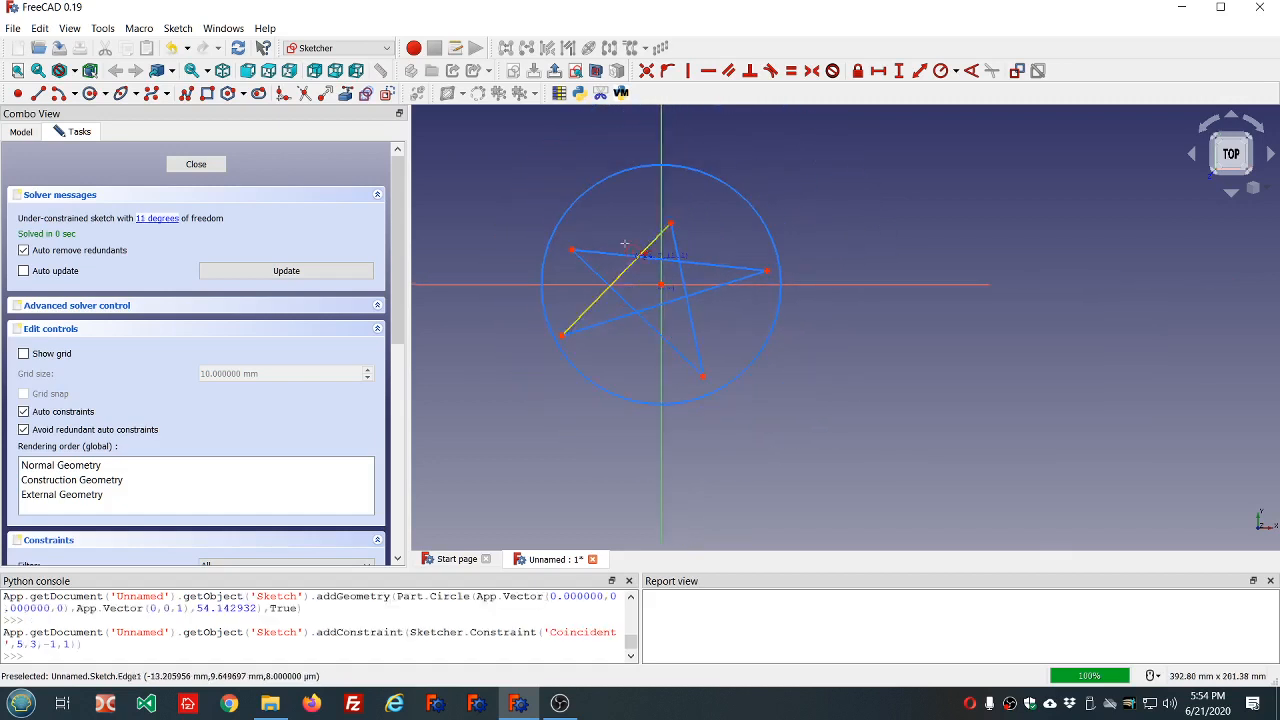
pyautogui.click(572, 252)
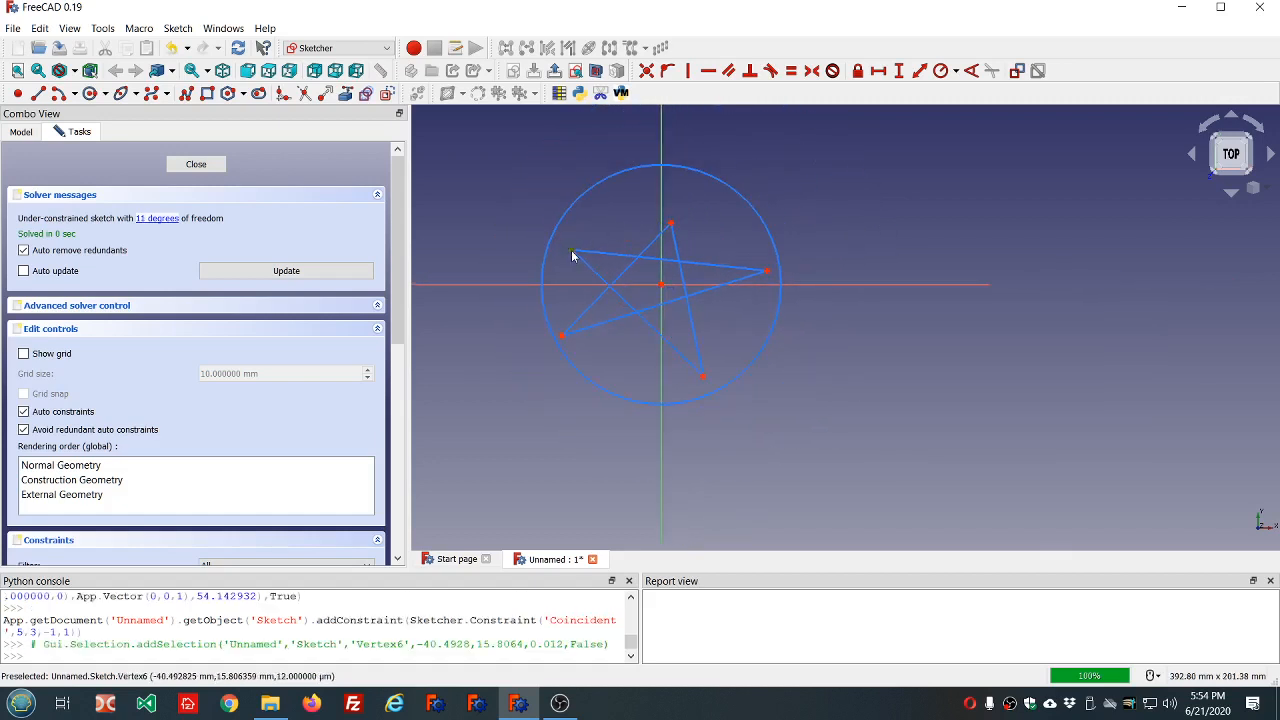
pyautogui.click(672, 225)
pyautogui.click(766, 272)
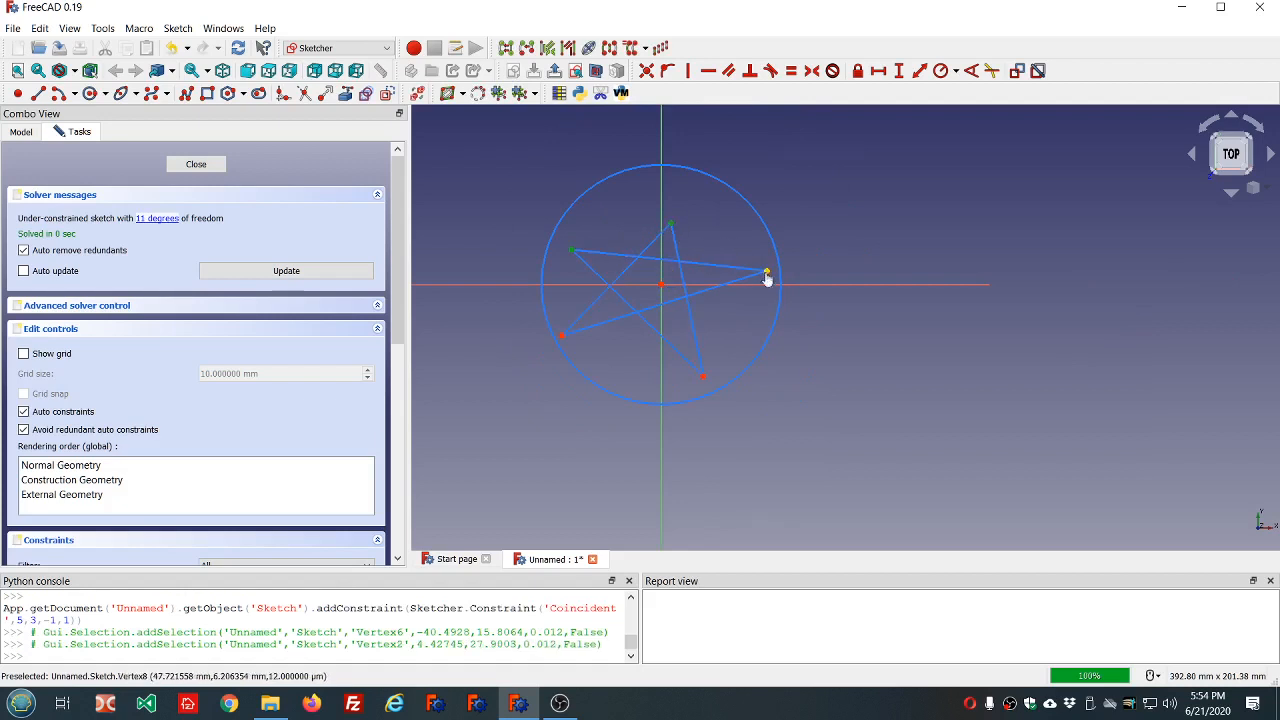
pyautogui.click(703, 377)
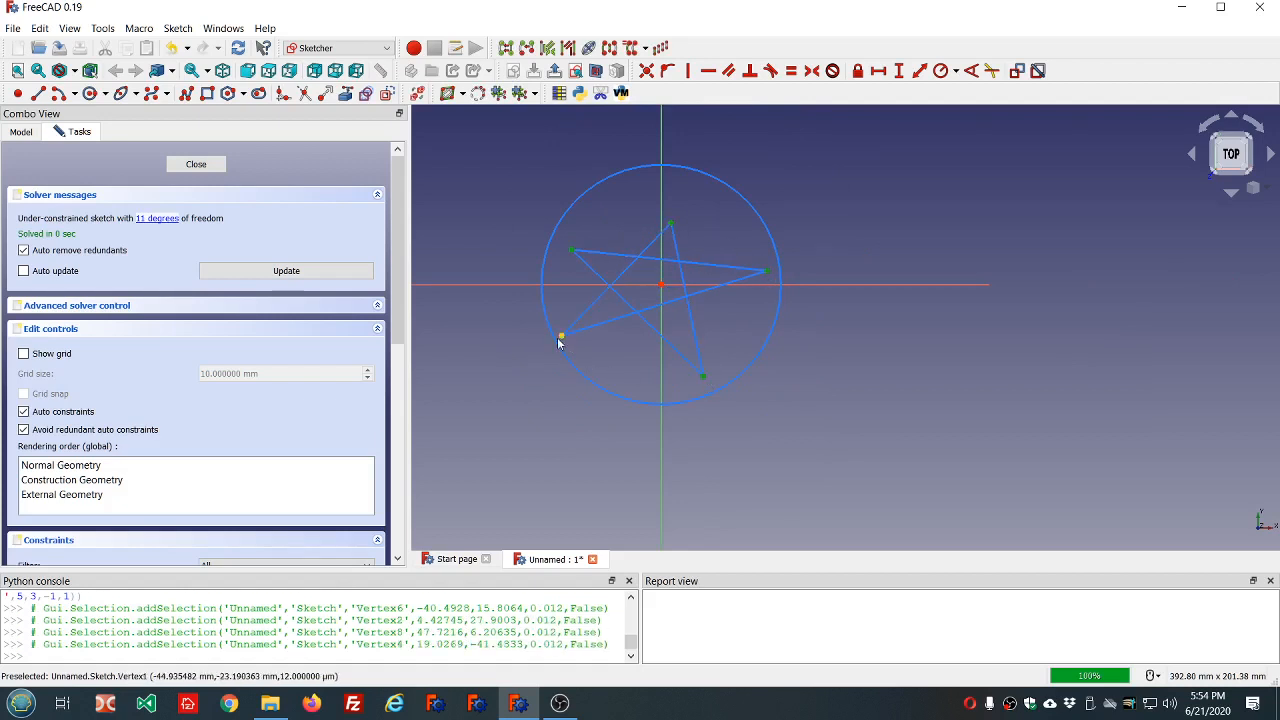
pyautogui.click(562, 337)
pyautogui.click(560, 357)
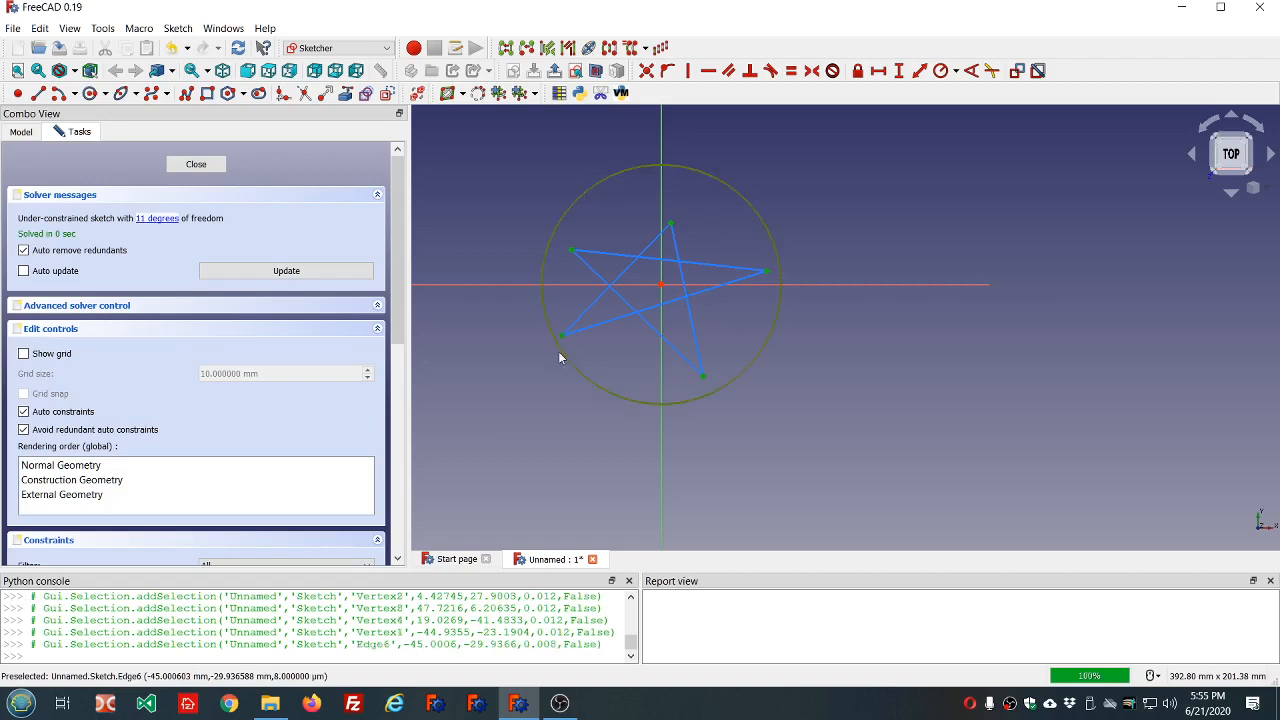
pyautogui.click(668, 71)
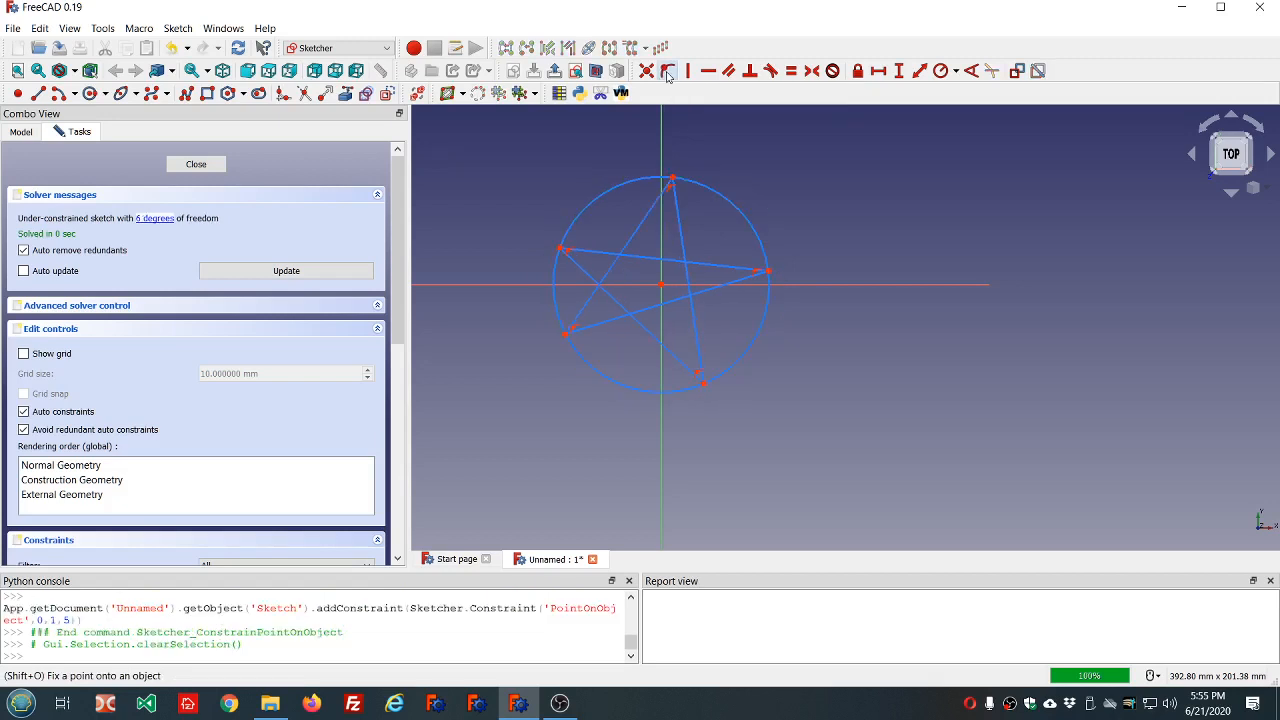
pyautogui.scroll(-2, 643, 286)
pyautogui.scroll(3, 594, 257)
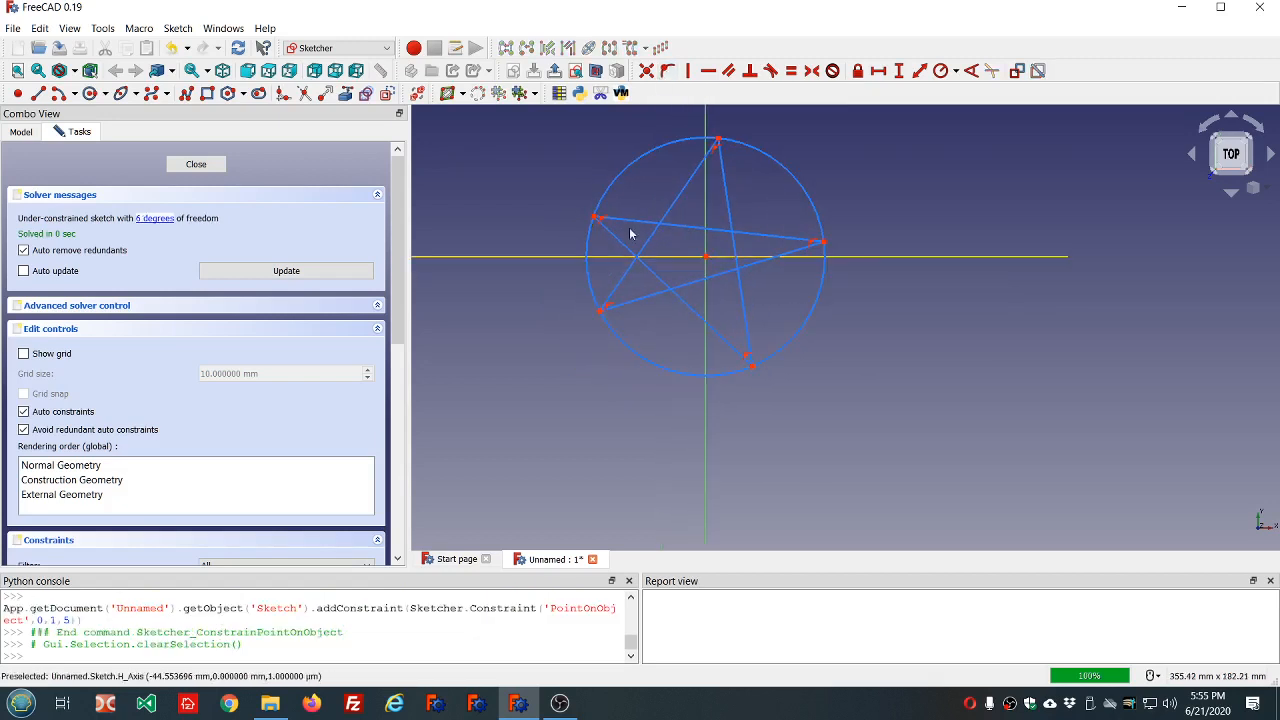
# Constrain the five crossing lines of the construction star to equal length.
pyautogui.click(633, 222)
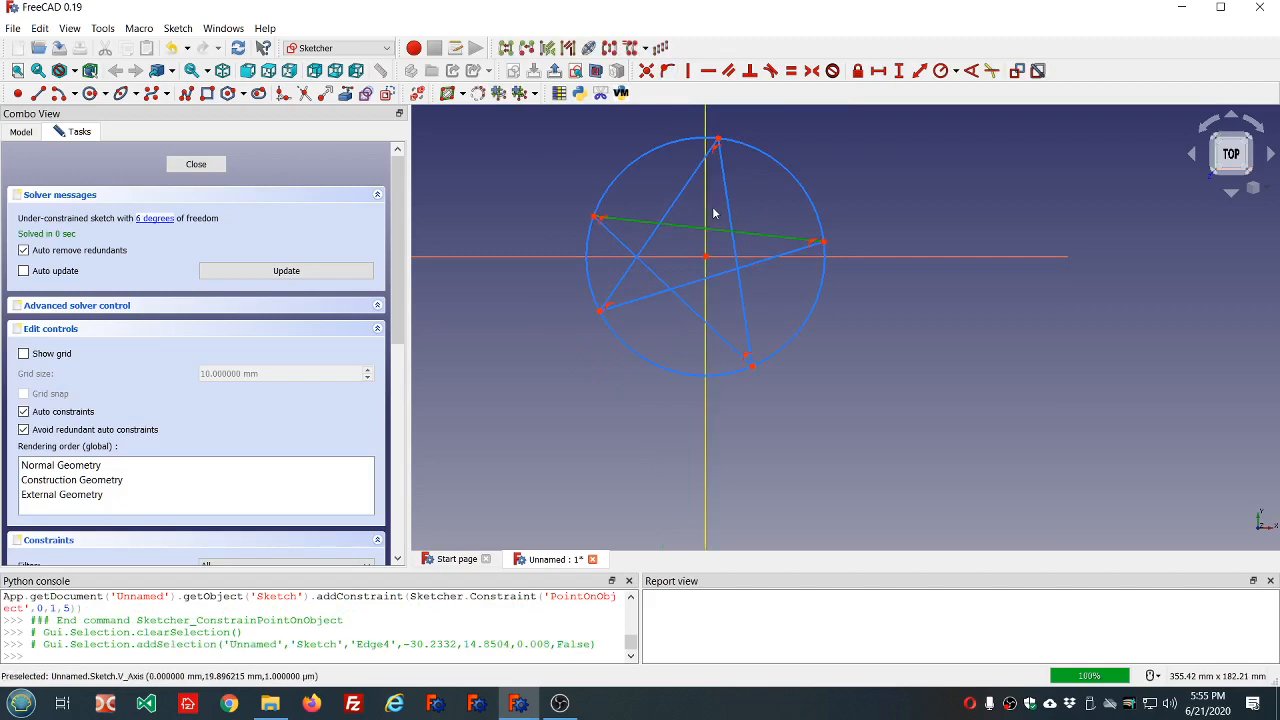
pyautogui.click(730, 209)
pyautogui.click(675, 207)
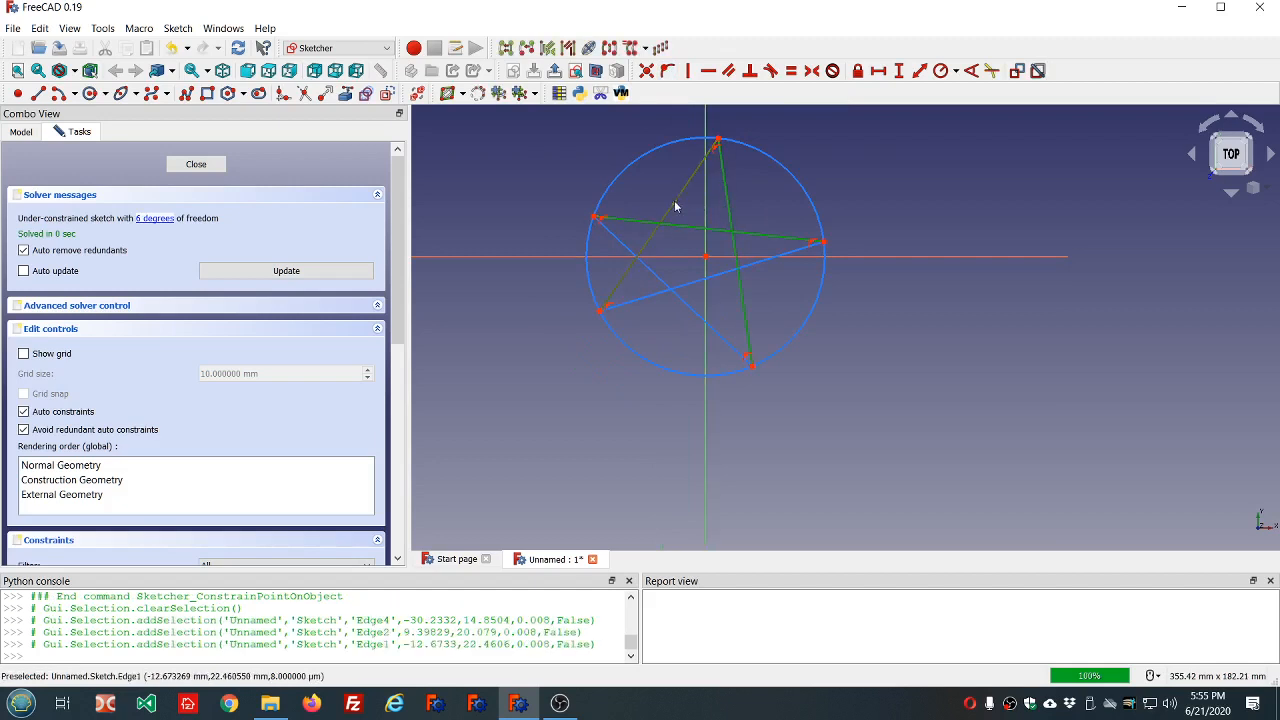
pyautogui.click(670, 289)
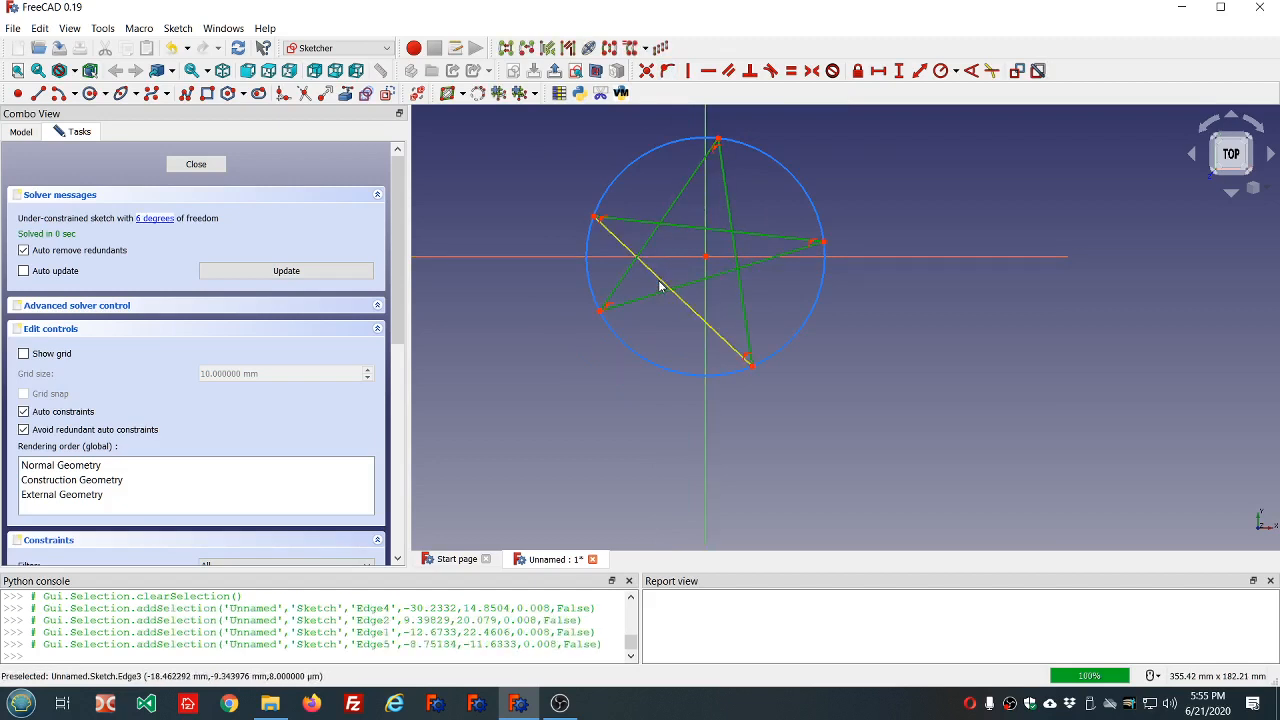
pyautogui.click(664, 285)
pyautogui.click(791, 71)
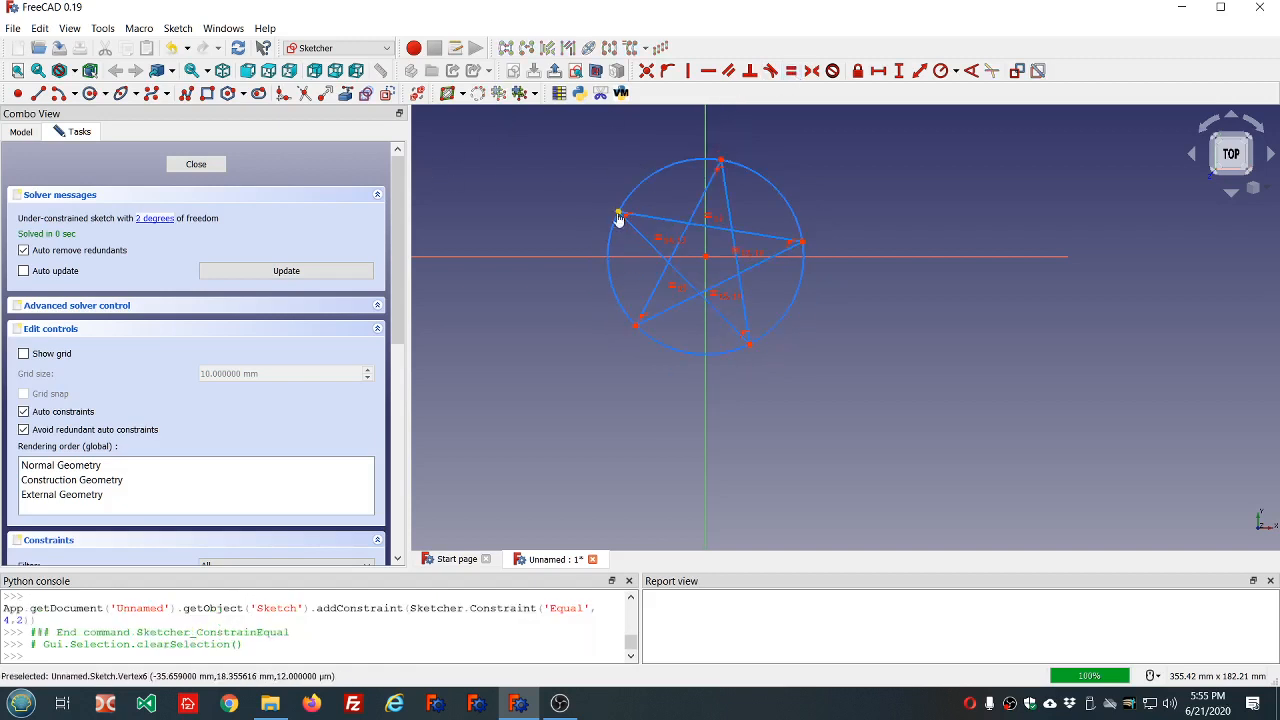
# Move the star's upper-left point to about (-42, 14) and constrain the line joining the upper-left and upper-right points to be horizontal.
pyautogui.moveTo(617, 219)
pyautogui.mouseDown()
pyautogui.moveTo(611, 275)
pyautogui.moveTo(609, 233)
pyautogui.moveTo(563, 226)
pyautogui.moveTo(597, 251)
pyautogui.moveTo(654, 249)
pyautogui.moveTo(589, 226)
pyautogui.moveTo(626, 237)
pyautogui.moveTo(606, 223)
pyautogui.mouseUp()
pyautogui.click(695, 225)
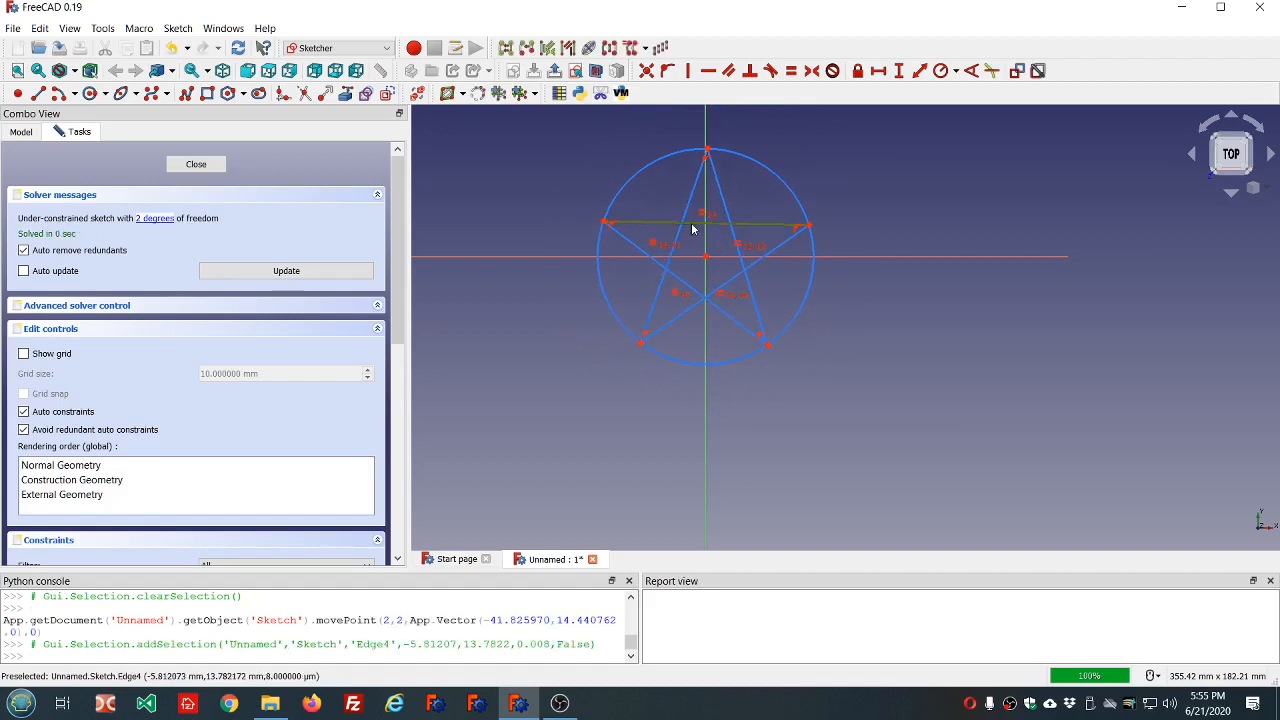
pyautogui.click(712, 74)
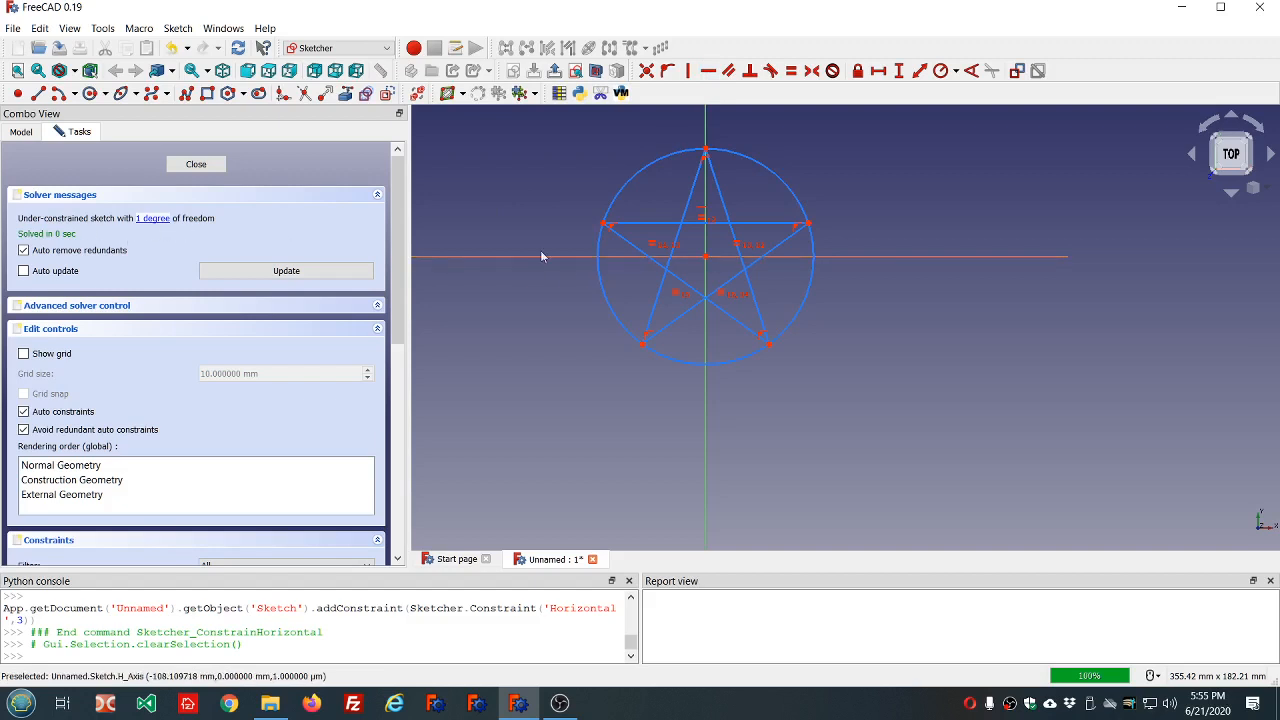
# Enlarge the construction circle, with the inscribed star, to a radius of about 62 mm.
pyautogui.moveTo(660, 354); pyautogui.dragTo(632, 389)
pyautogui.scroll(-2, 632, 389)
pyautogui.scroll(2, 650, 330)
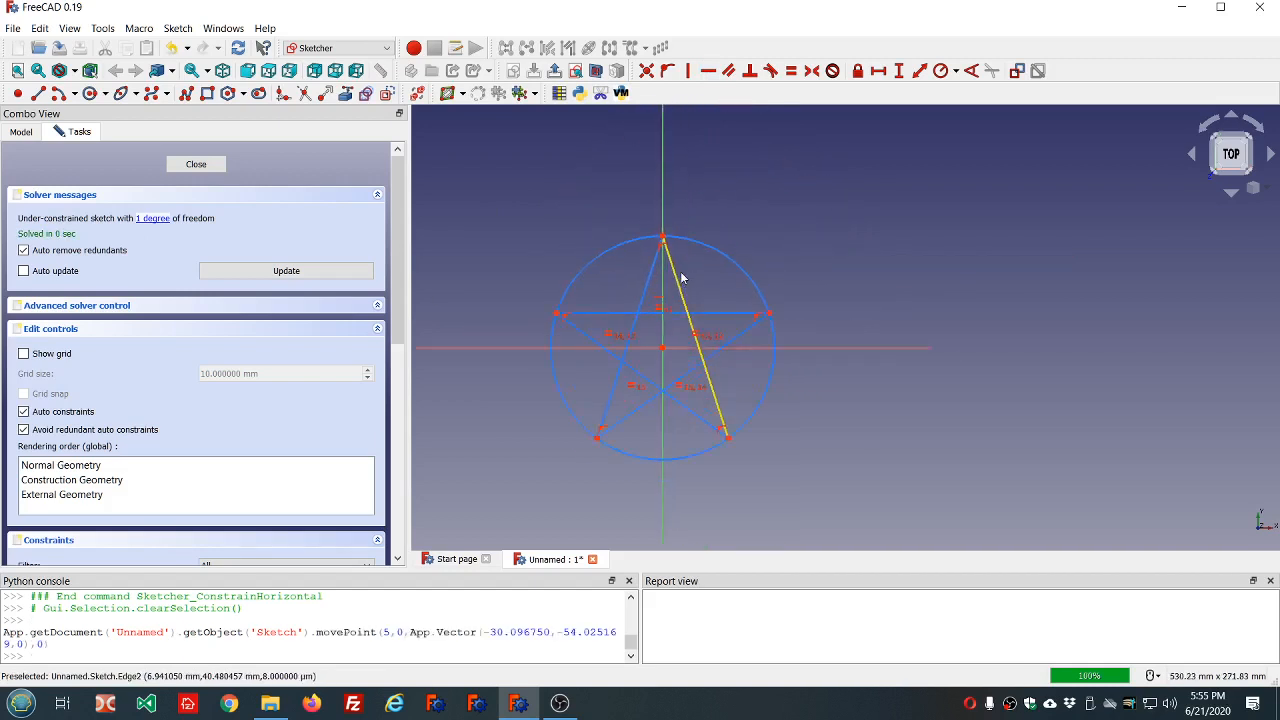
# In normal geometry mode, trace the star's outline as a closed ten-segment polyline, snapping outer corners to the star points and placing inner corners near the line crossings.
pyautogui.click(386, 93)
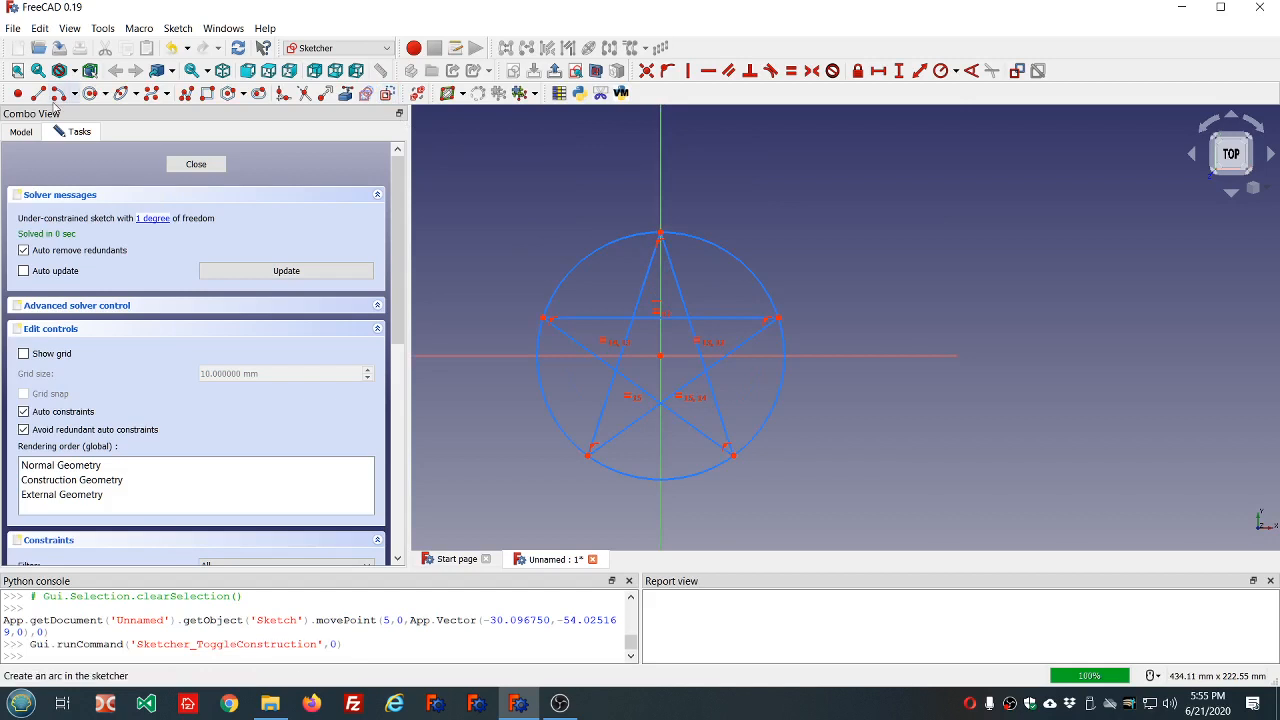
pyautogui.click(186, 94)
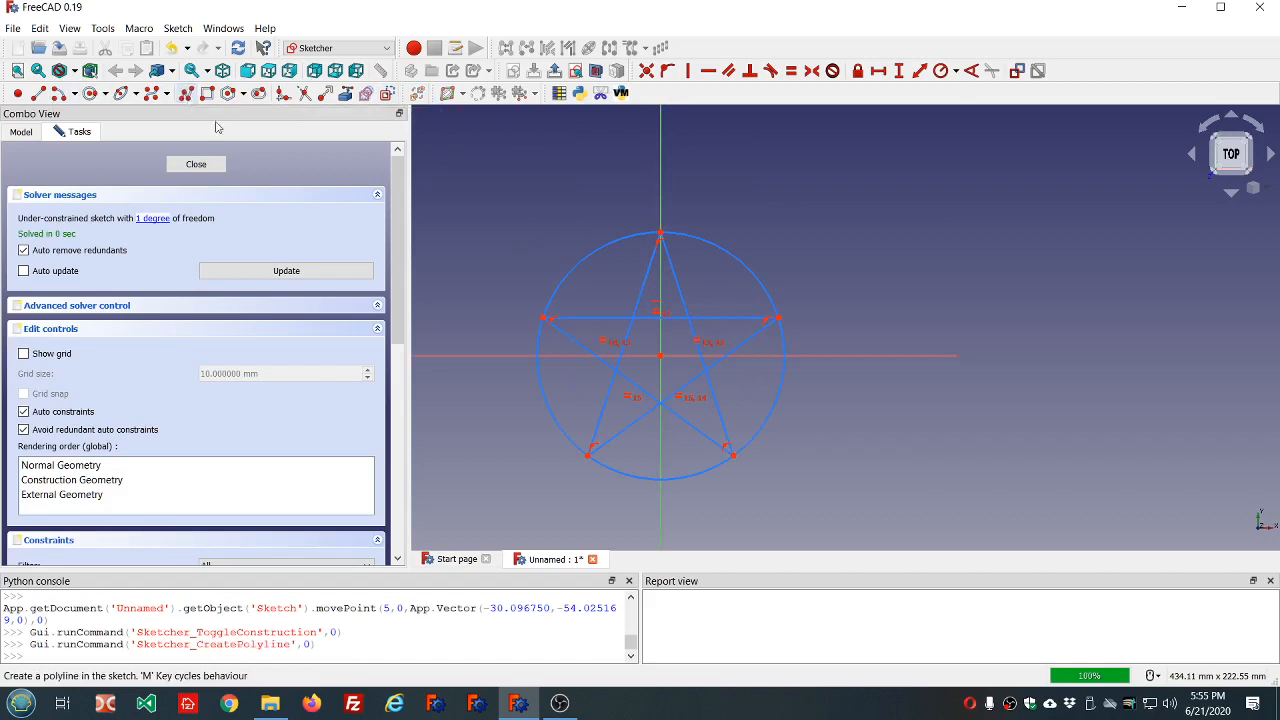
pyautogui.click(541, 317)
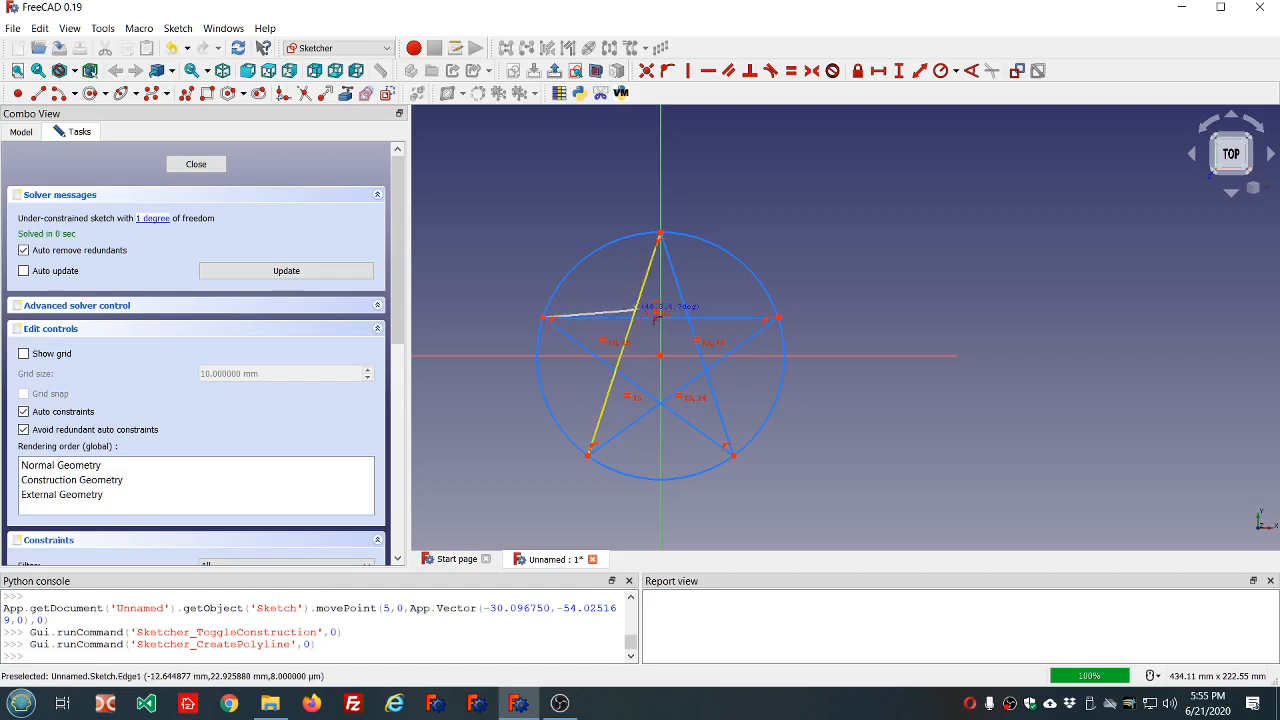
pyautogui.click(636, 312)
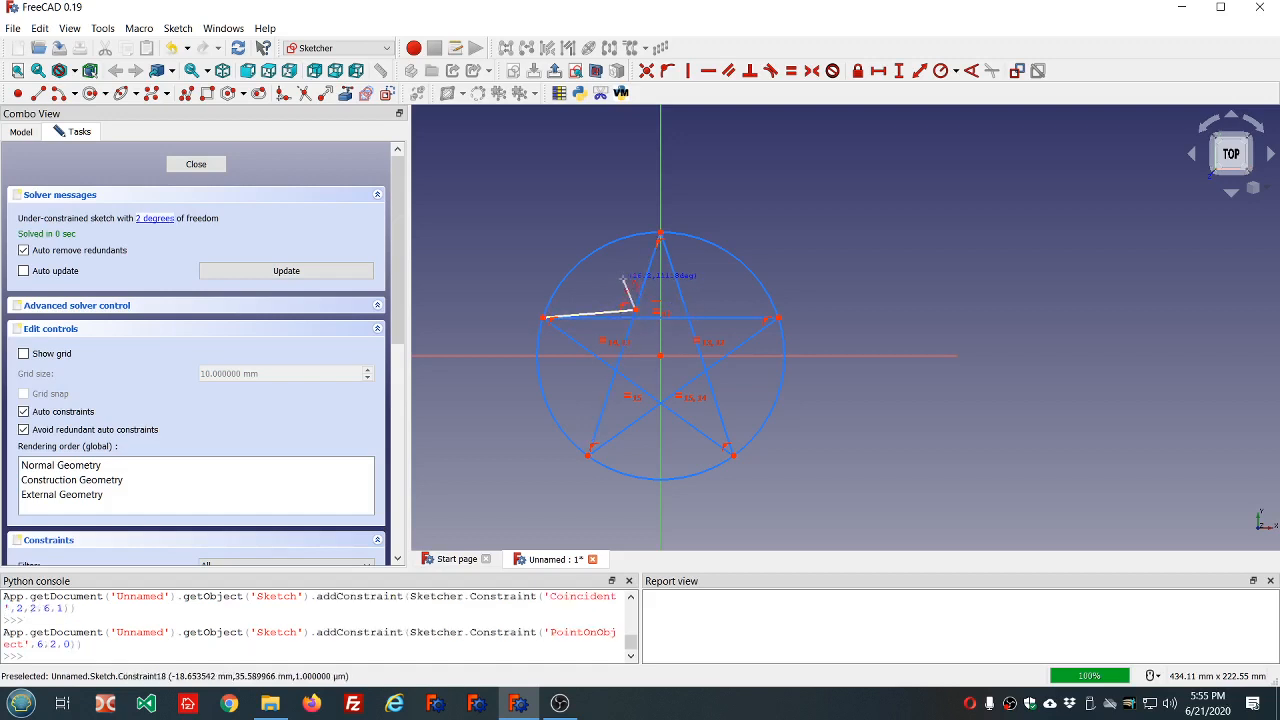
pyautogui.click(659, 232)
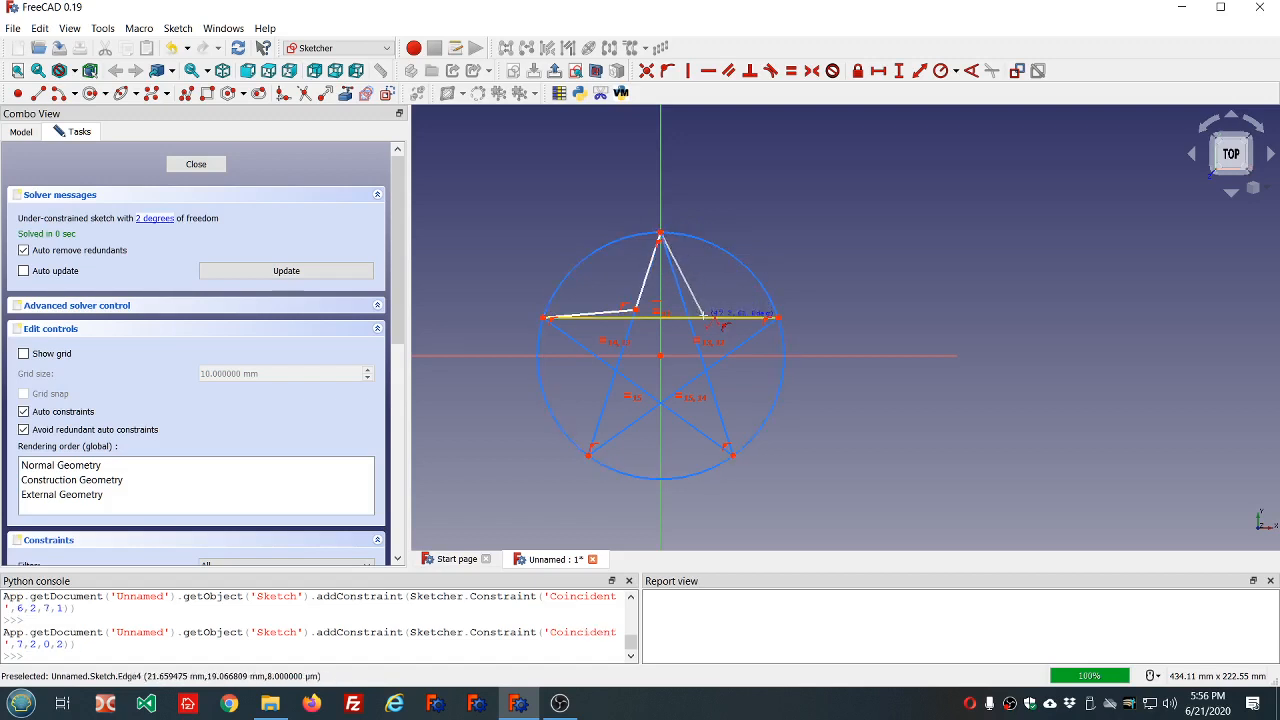
pyautogui.click(704, 316)
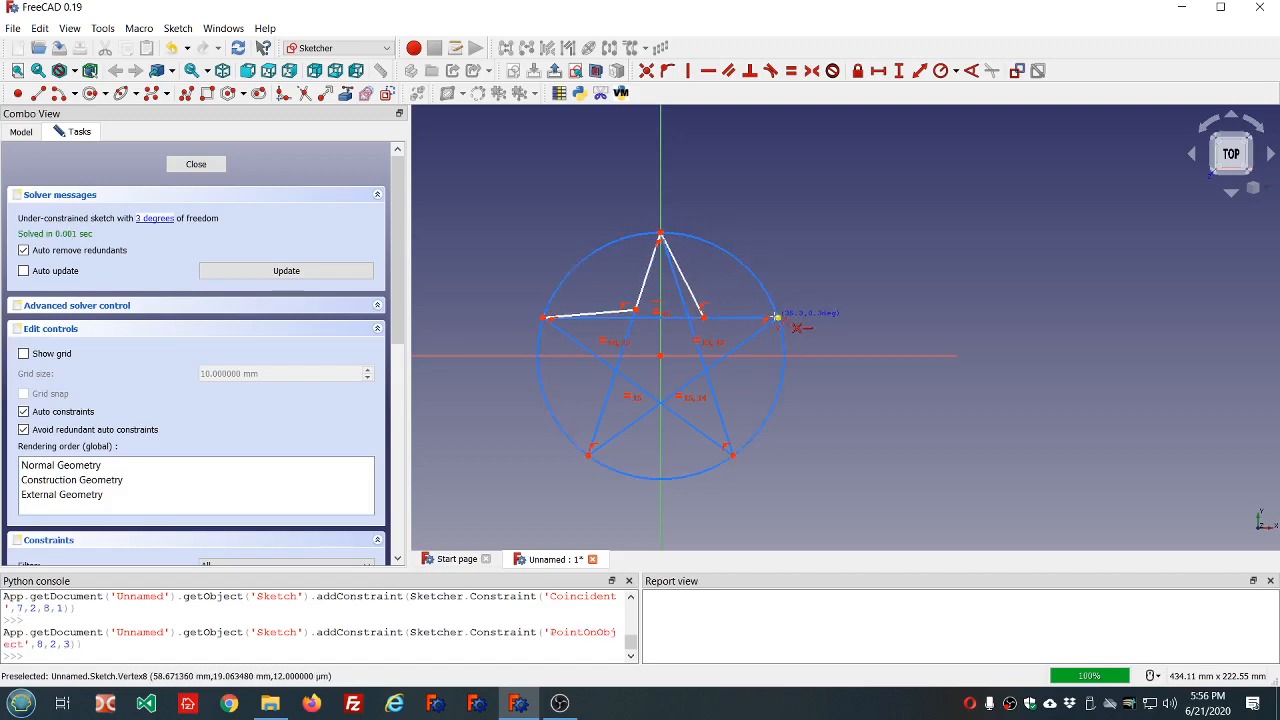
pyautogui.click(778, 317)
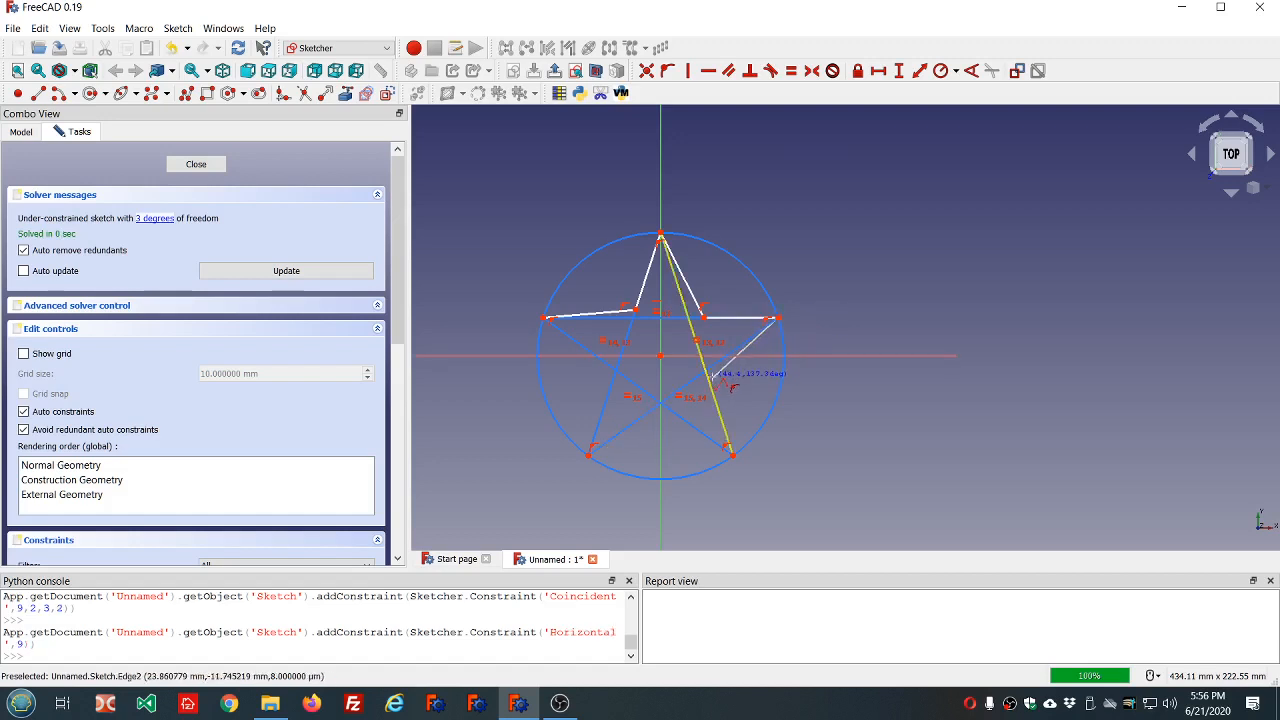
pyautogui.click(711, 376)
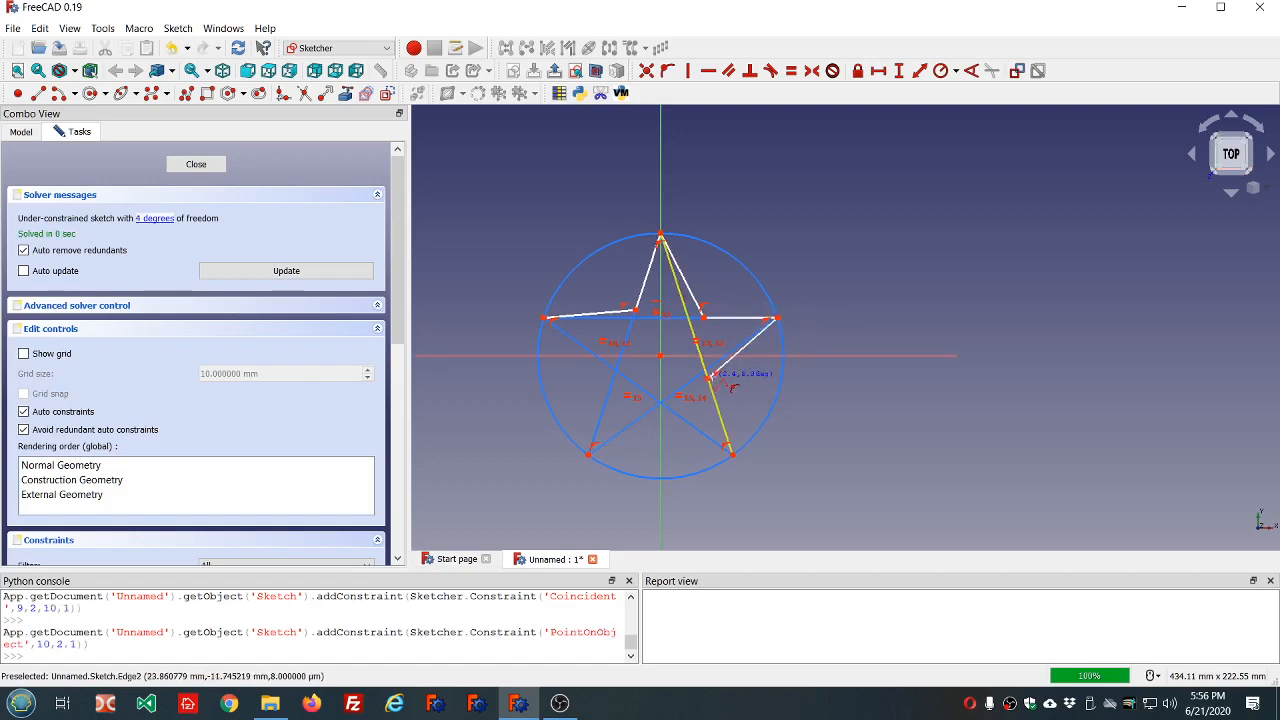
pyautogui.click(730, 452)
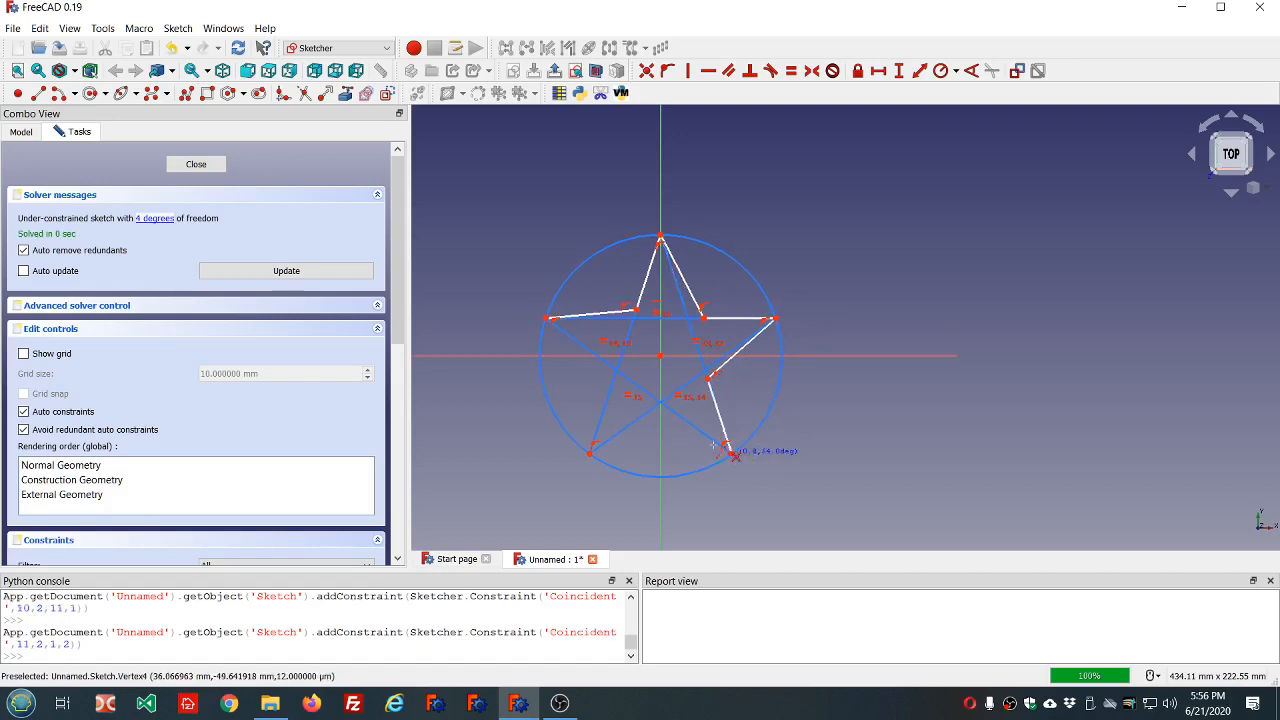
pyautogui.click(650, 410)
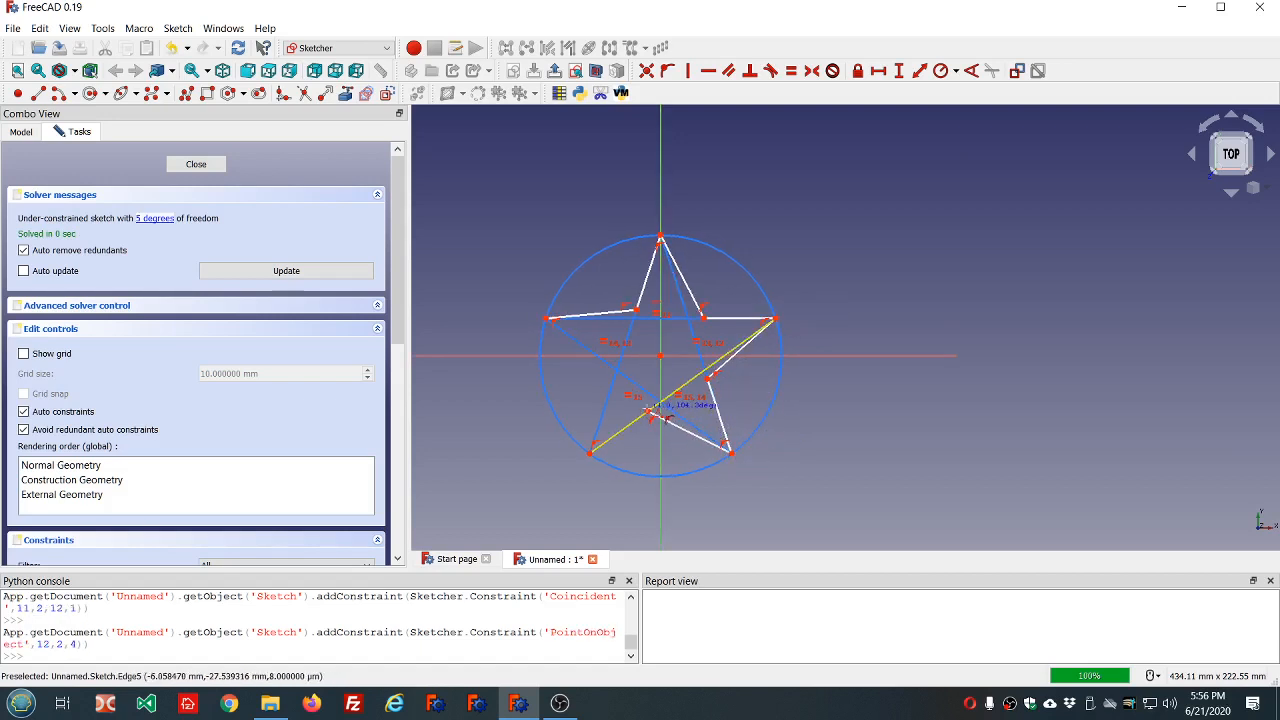
pyautogui.click(590, 452)
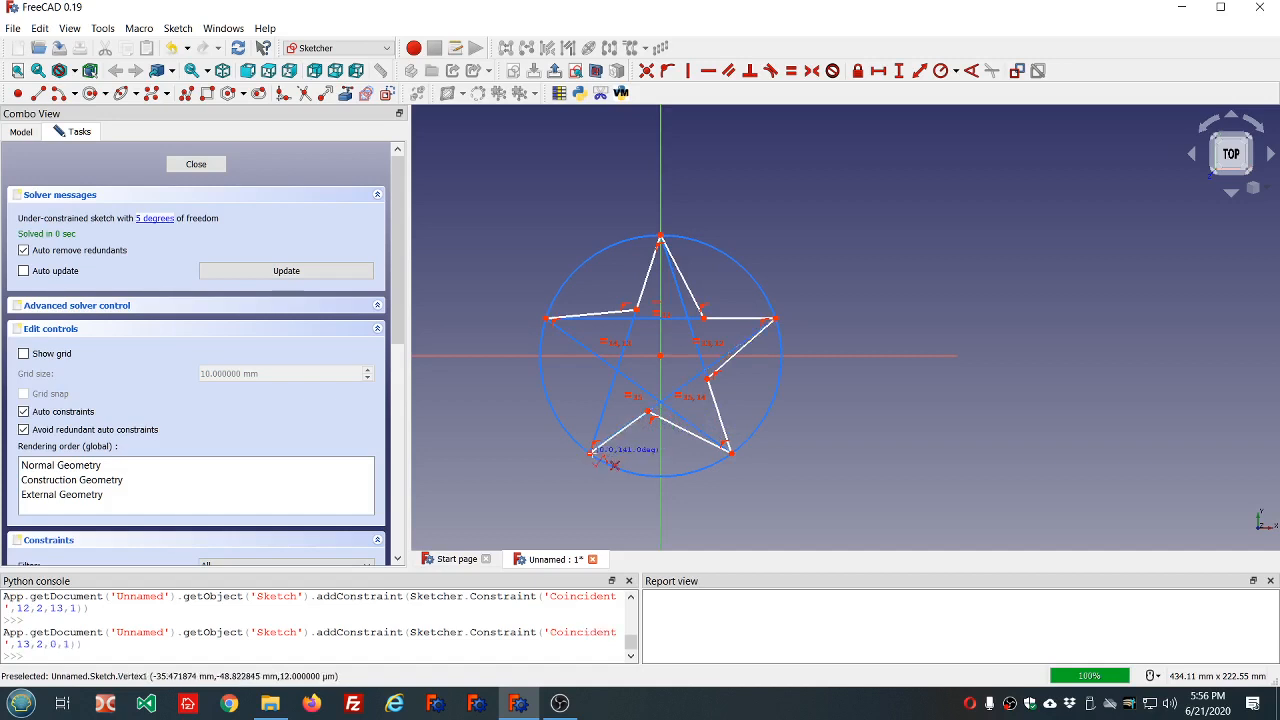
pyautogui.click(600, 366)
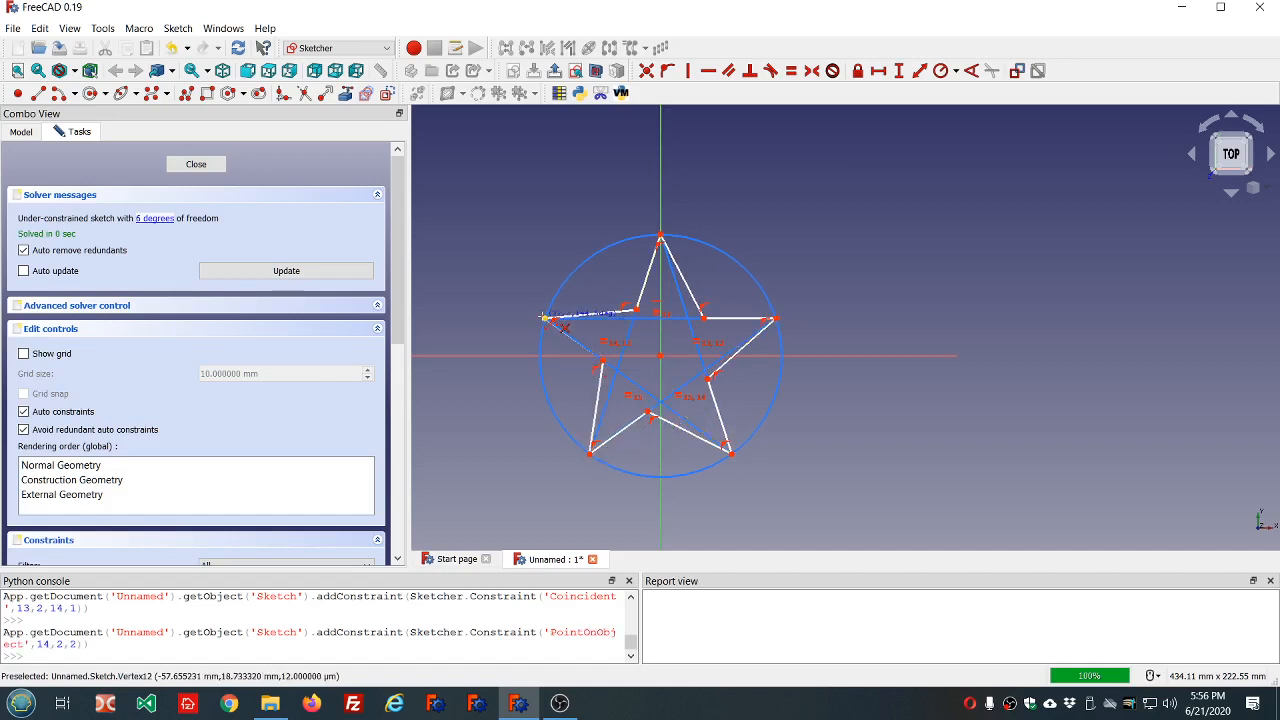
pyautogui.click(546, 318)
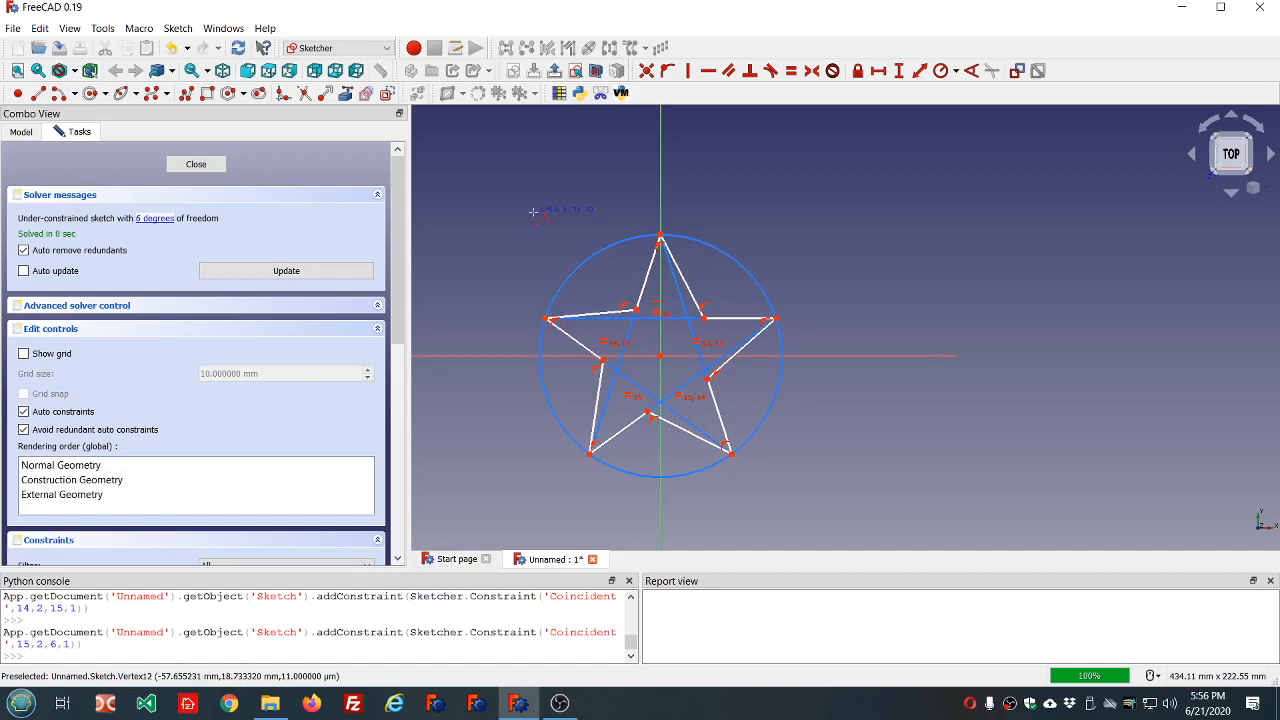
# Constrain the outline's upper-left inner corner onto the horizontal construction line and its upper-right inner corner onto the top-to-lower-right line.
pyautogui.click(641, 318)
pyautogui.click(616, 317)
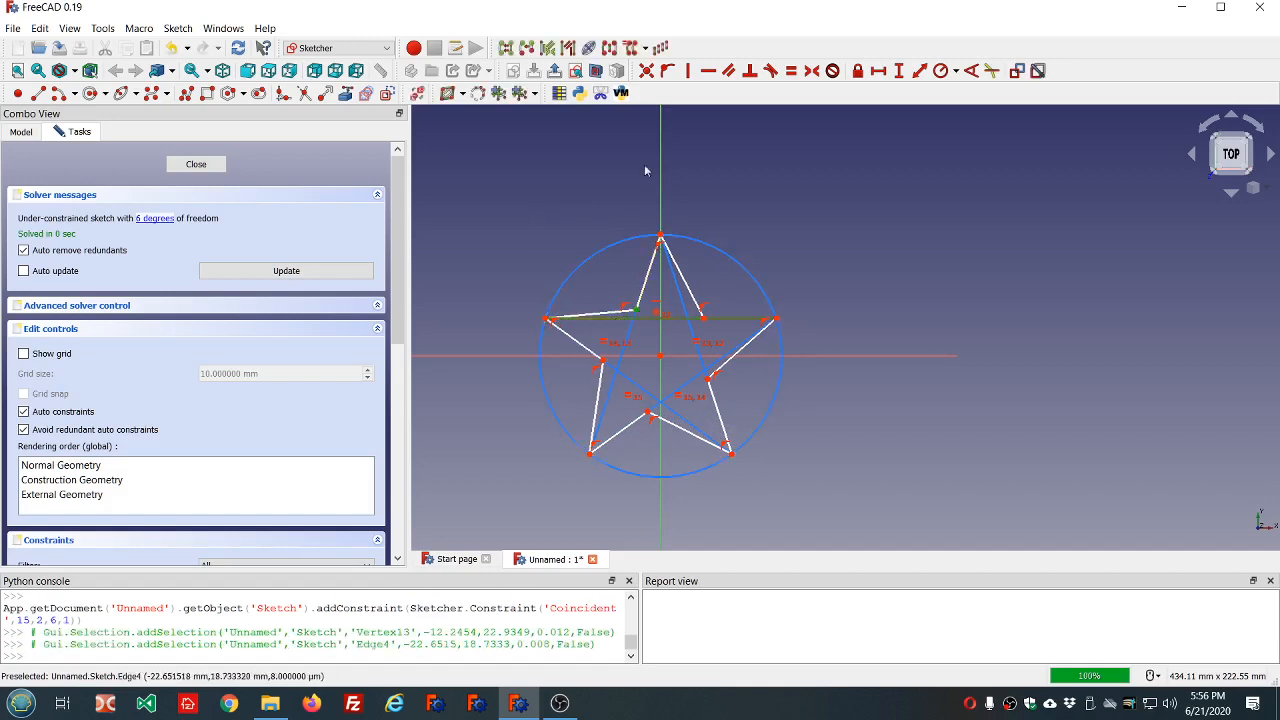
pyautogui.click(669, 71)
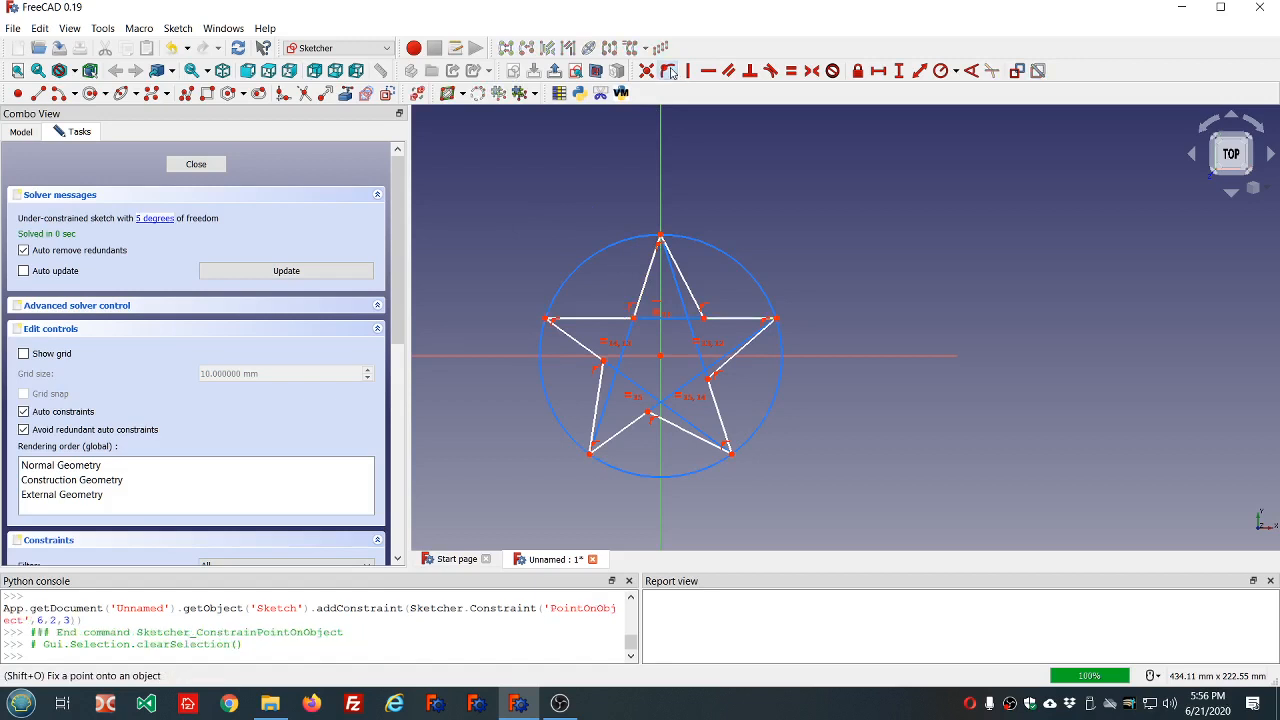
pyautogui.click(704, 318)
pyautogui.click(685, 308)
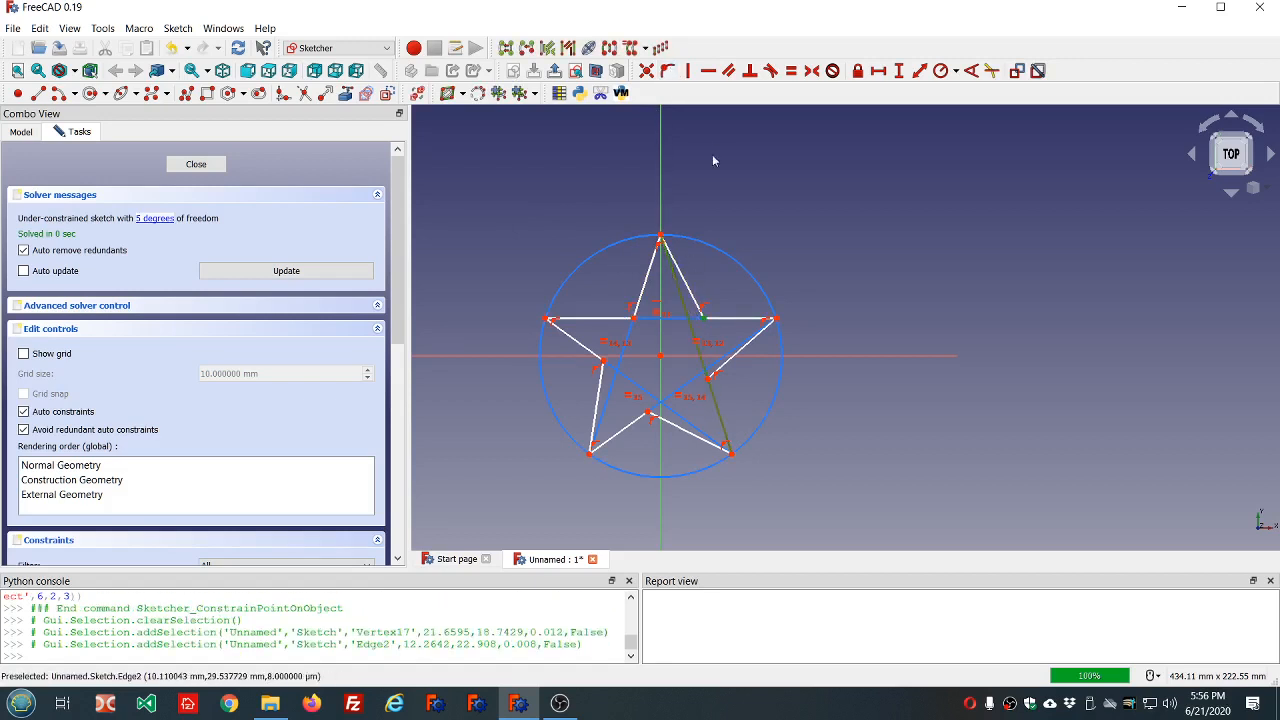
pyautogui.click(669, 71)
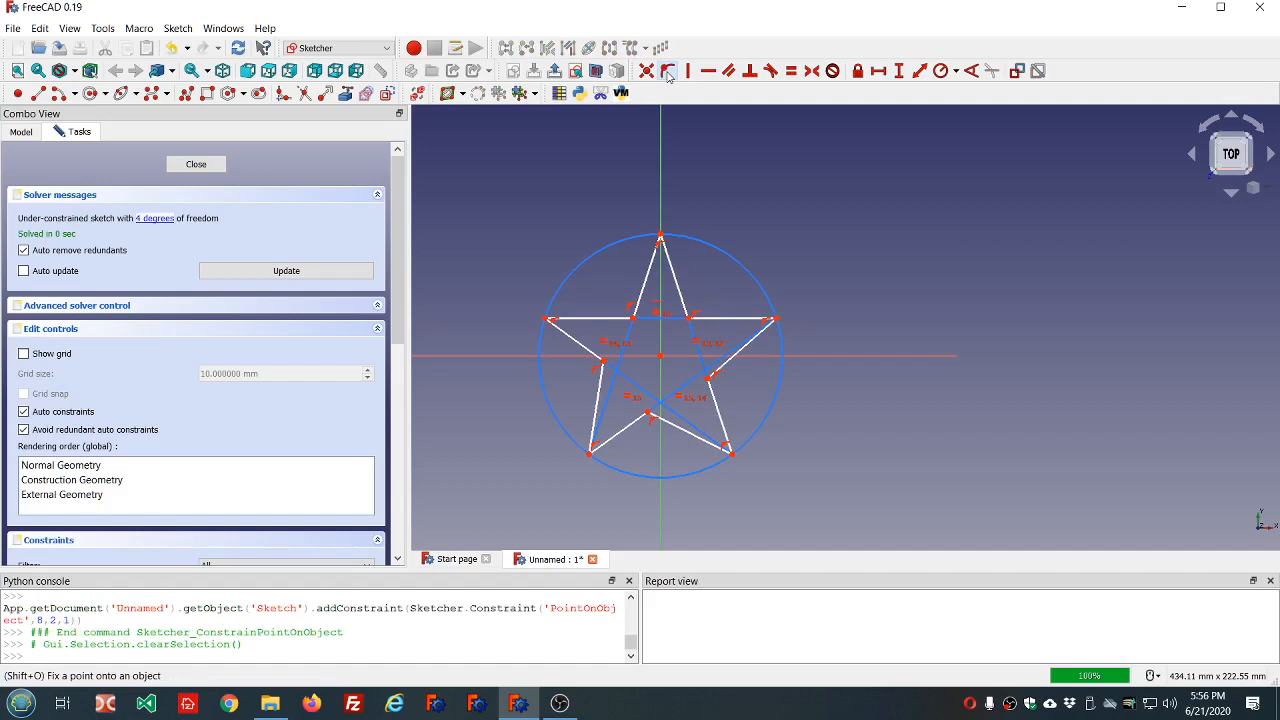
# Constrain the outline's remaining three inner corners, lower-right, bottom and lower-left, onto the second construction line crossing at each corner.
pyautogui.click(707, 379)
pyautogui.click(697, 377)
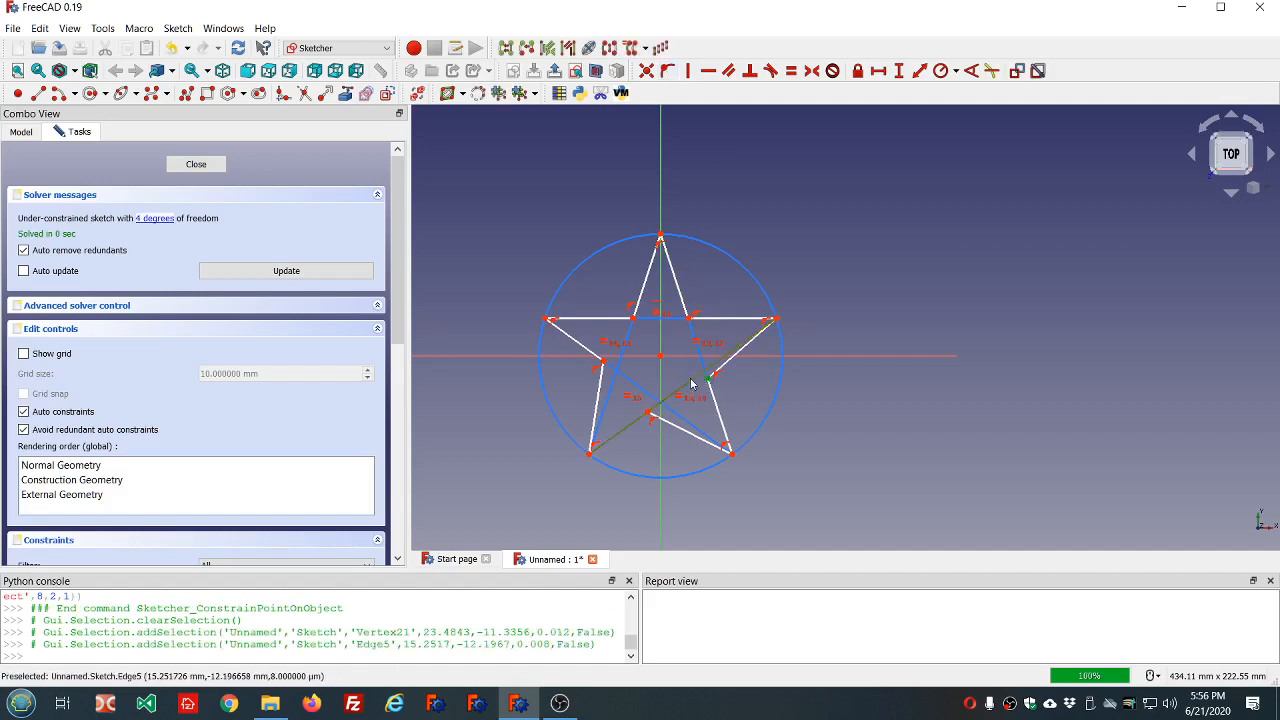
pyautogui.click(666, 74)
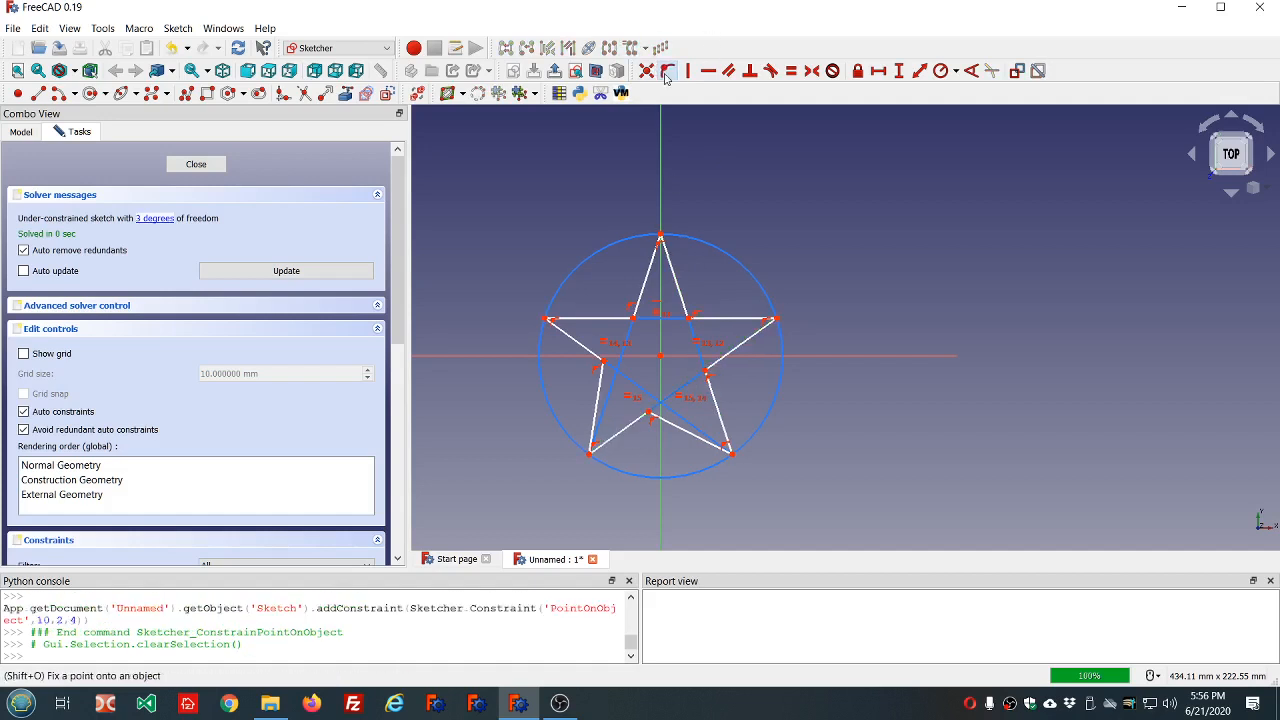
pyautogui.click(648, 414)
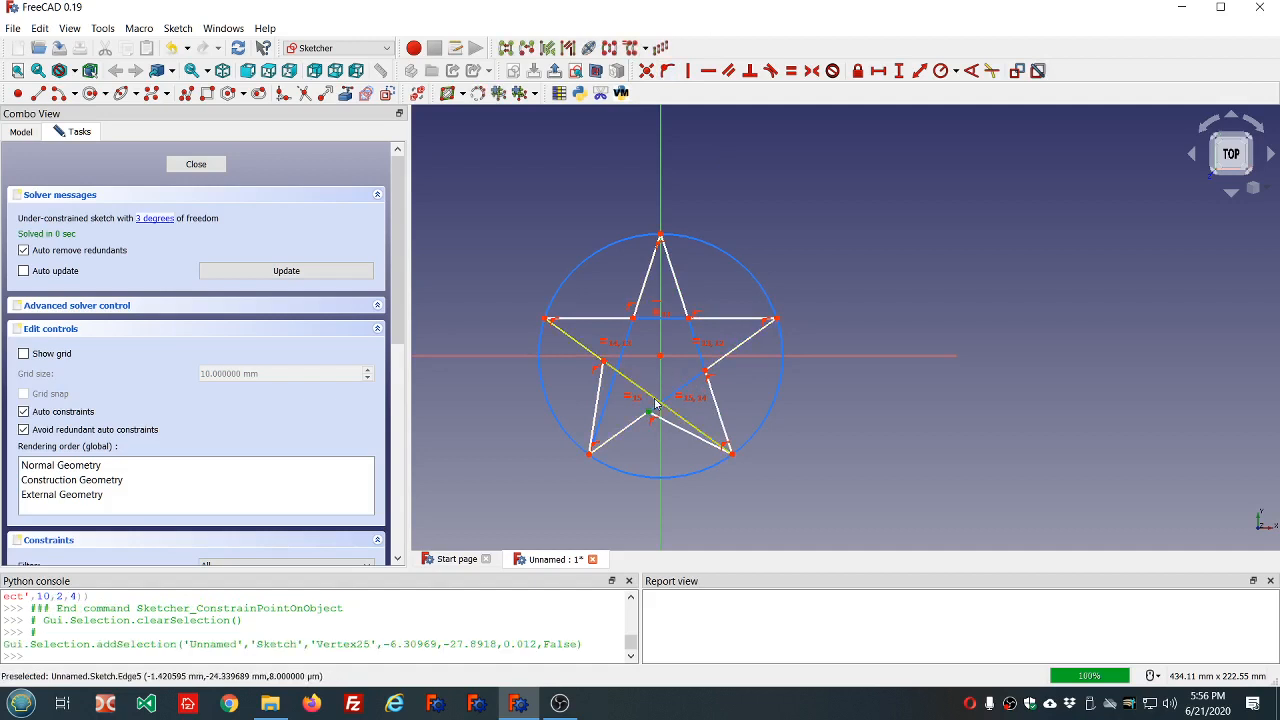
pyautogui.click(657, 399)
pyautogui.click(666, 72)
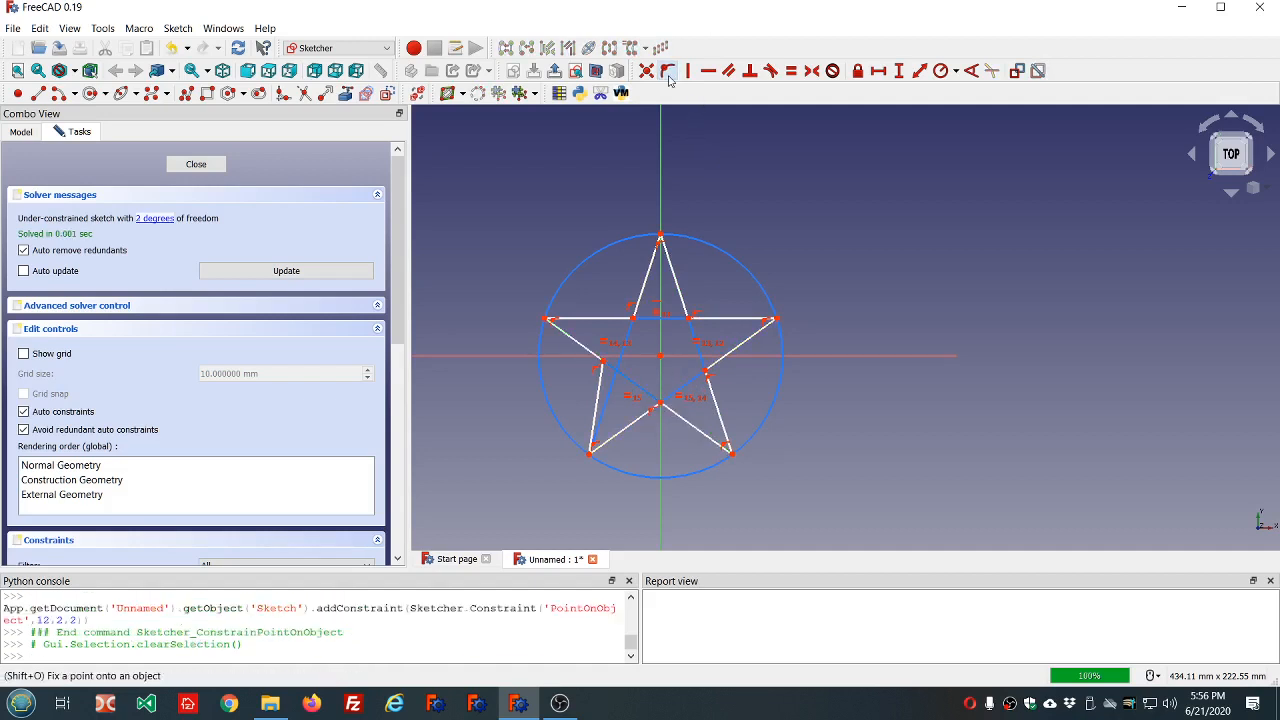
pyautogui.click(603, 364)
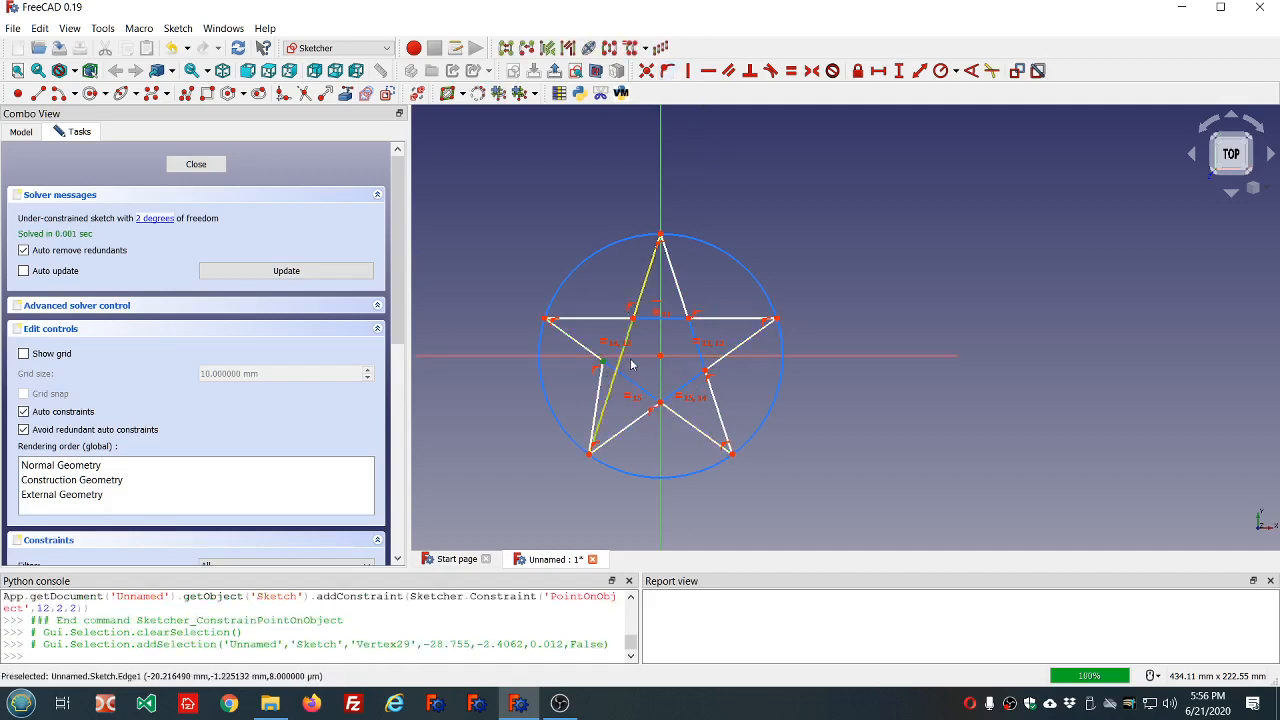
pyautogui.click(624, 365)
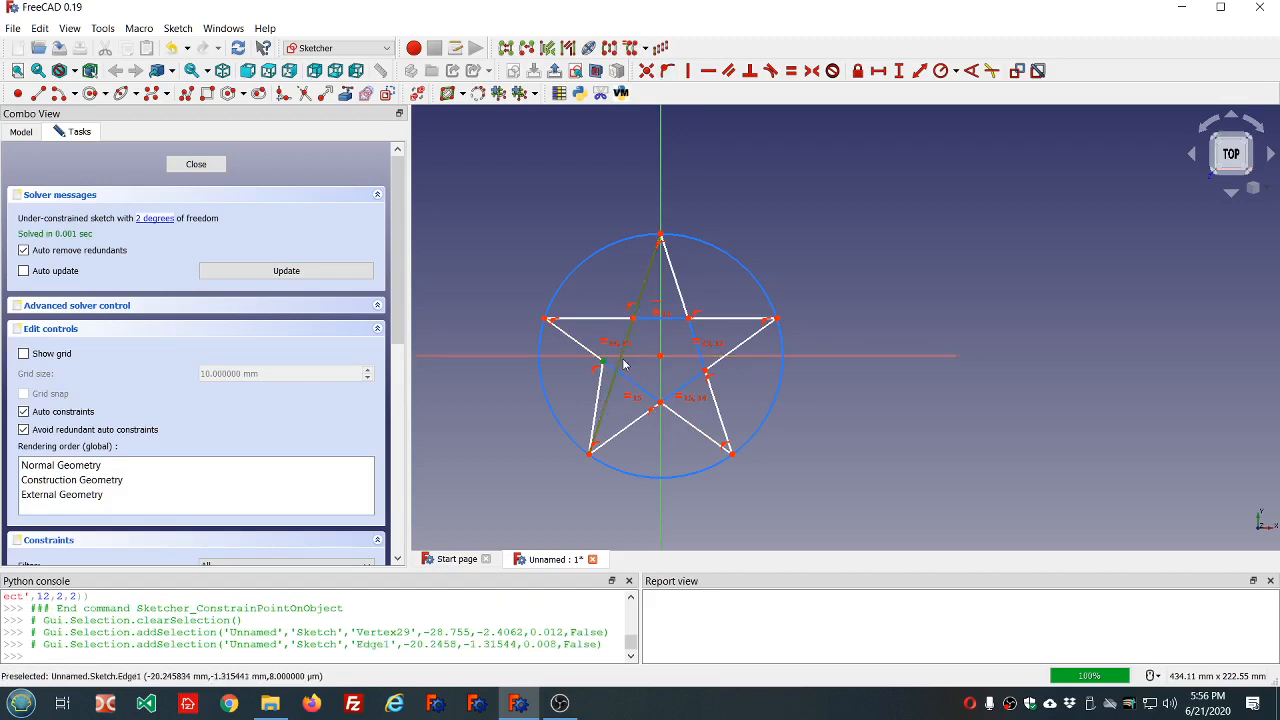
pyautogui.click(668, 72)
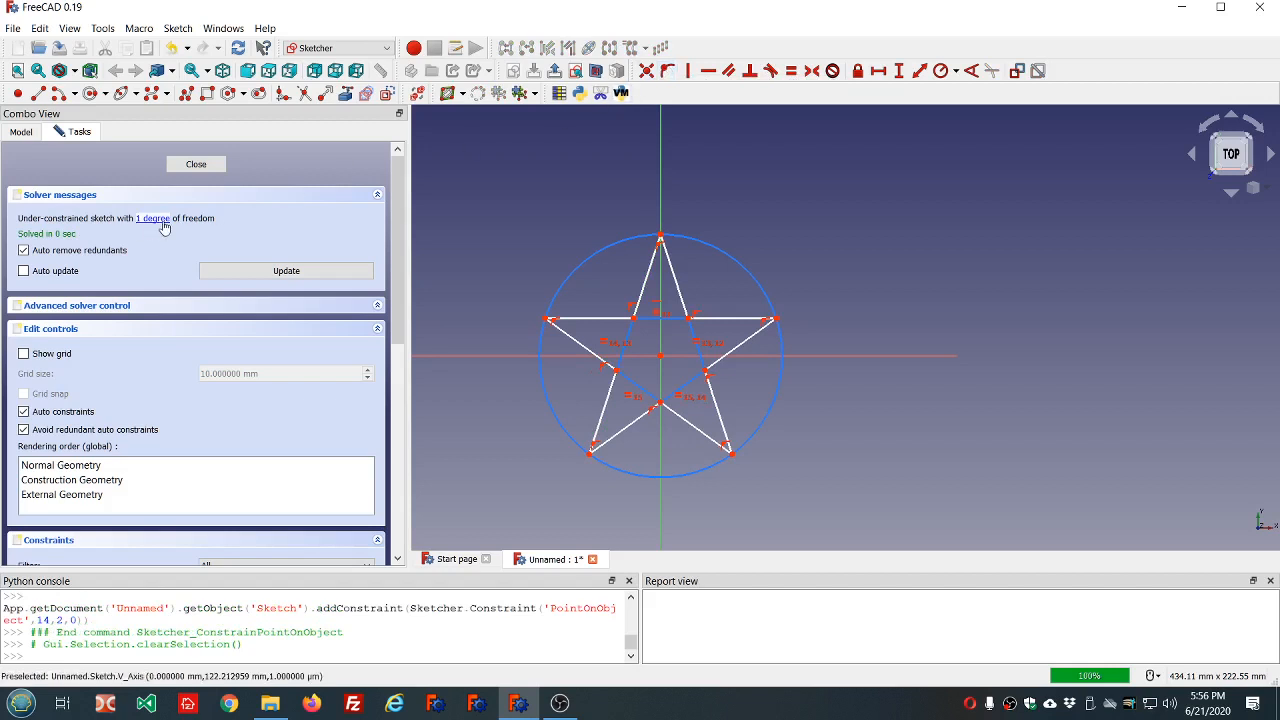
# Resize the enclosing construction circle to a radius of about 61 mm and finish editing the sketch.
pyautogui.moveTo(622, 248)
pyautogui.mouseDown()
pyautogui.moveTo(571, 206)
pyautogui.moveTo(628, 250)
pyautogui.moveTo(549, 206)
pyautogui.moveTo(632, 272)
pyautogui.moveTo(597, 220)
pyautogui.moveTo(649, 261)
pyautogui.moveTo(645, 245)
pyautogui.mouseUp()
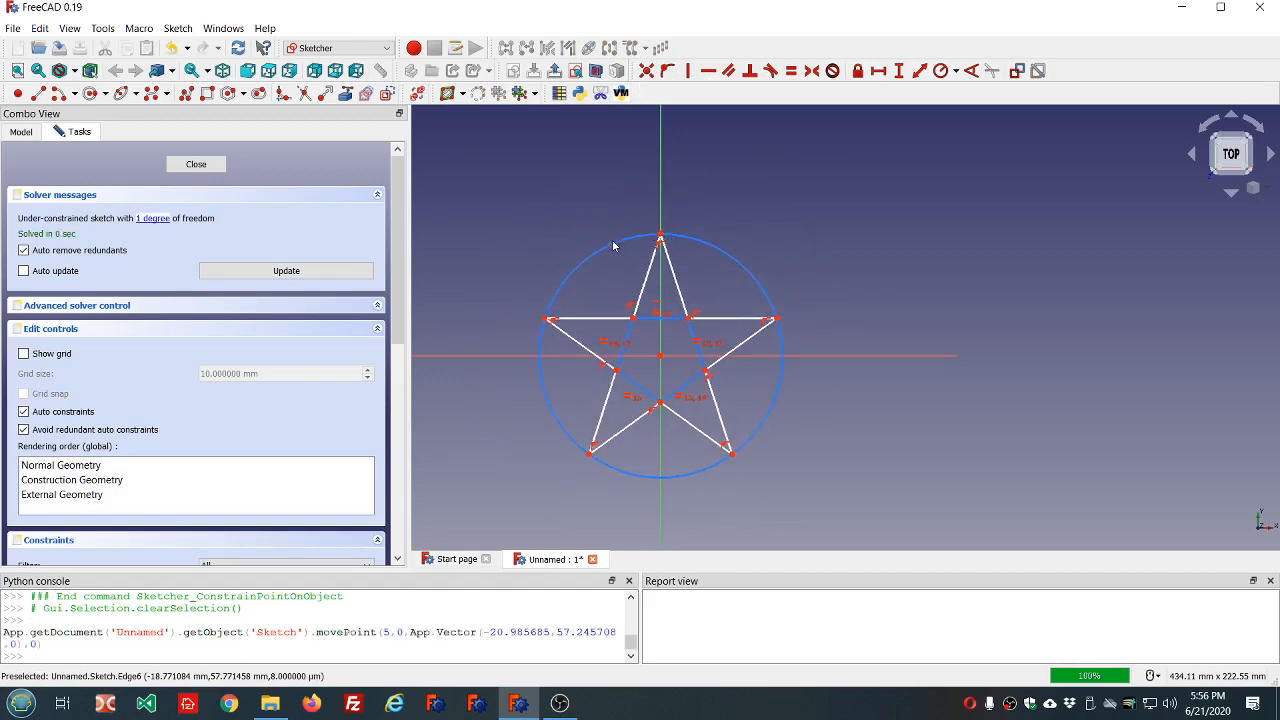
pyautogui.click(207, 168)
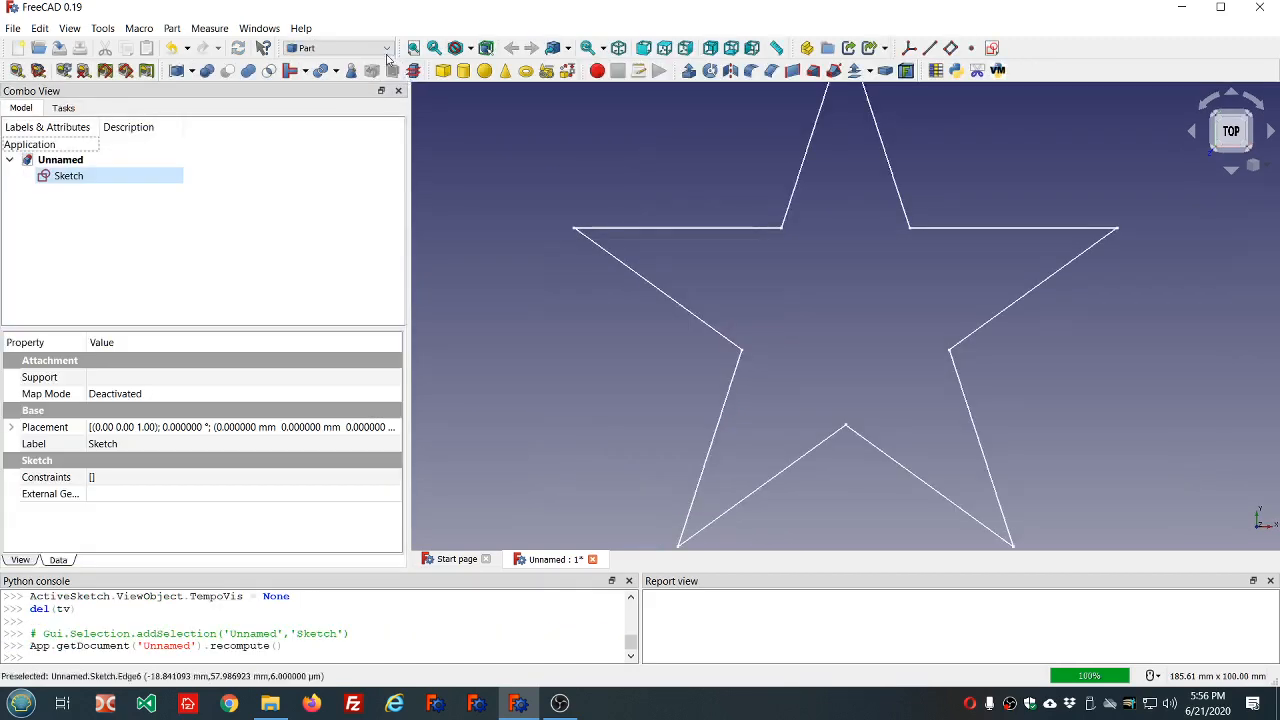
# Switch to the DynamicData workbench.
pyautogui.click(384, 50)
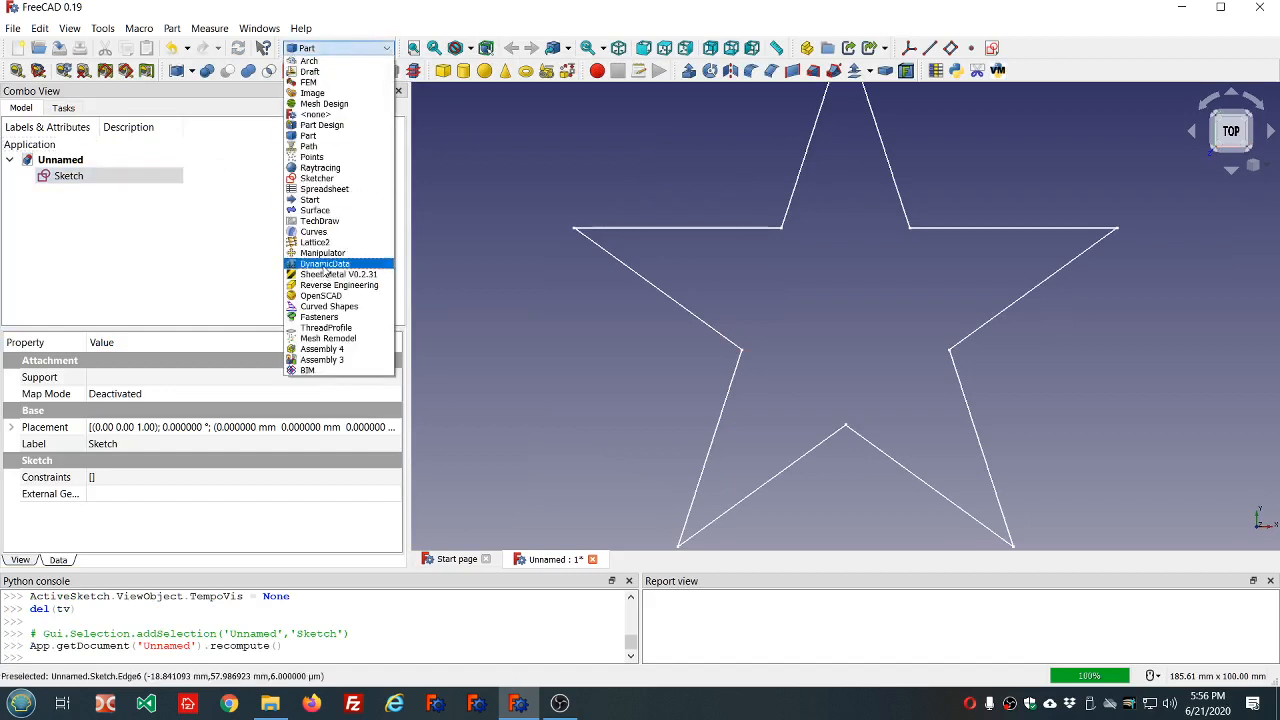
pyautogui.click(322, 265)
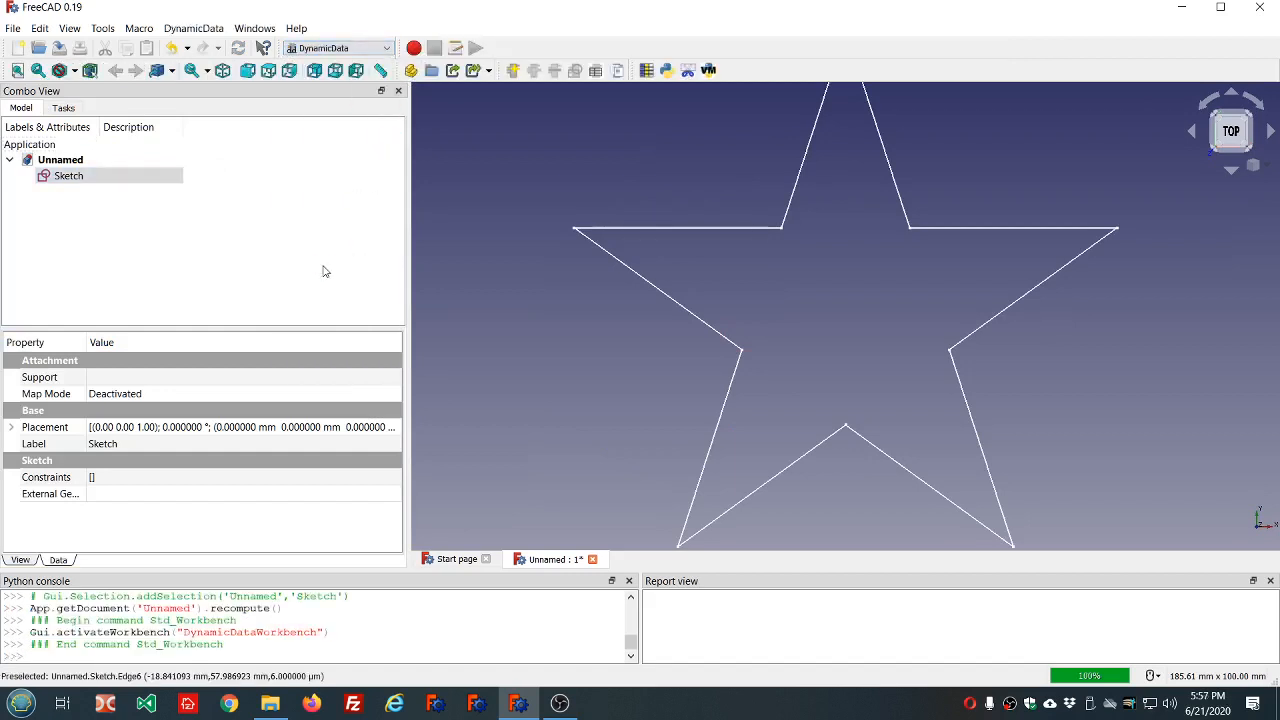
# Create a DynamicData container object in the document for holding the star's parameters.
pyautogui.click(512, 70)
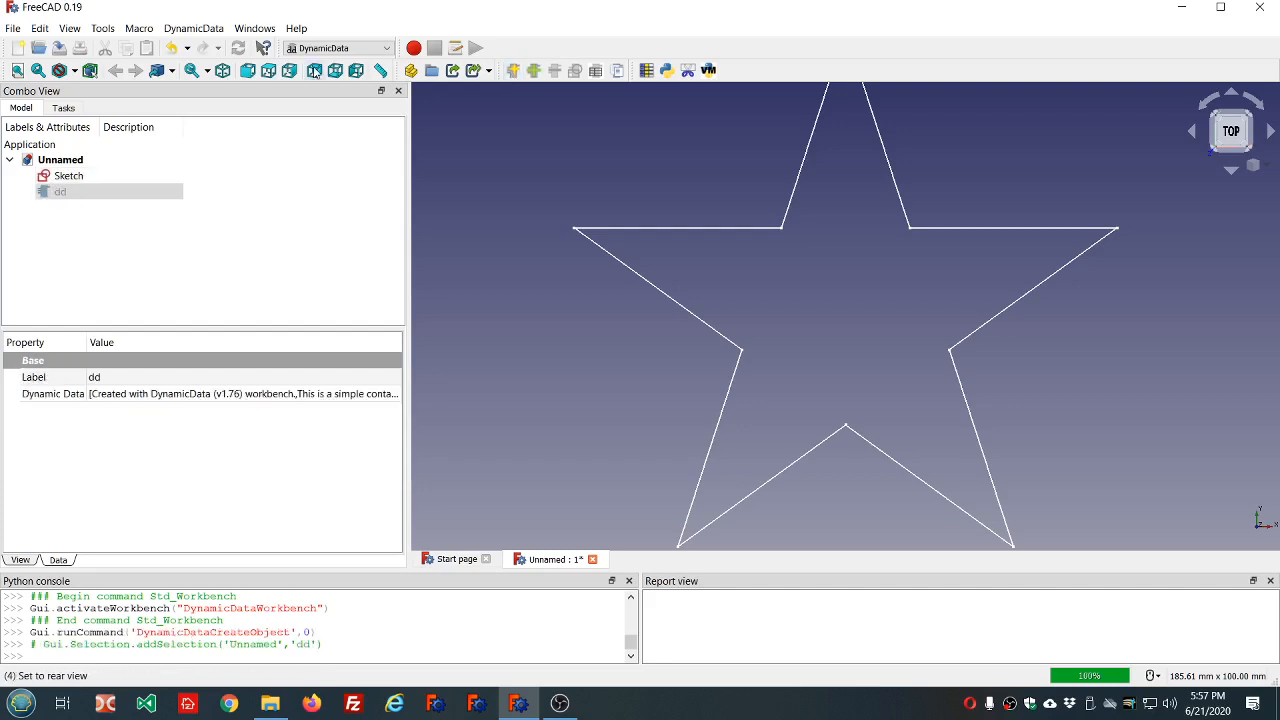
# Browse the Addon Manager's list of workbenches to locate the DynamicData addon, and close the manager.
pyautogui.click(103, 28)
pyautogui.click(136, 244)
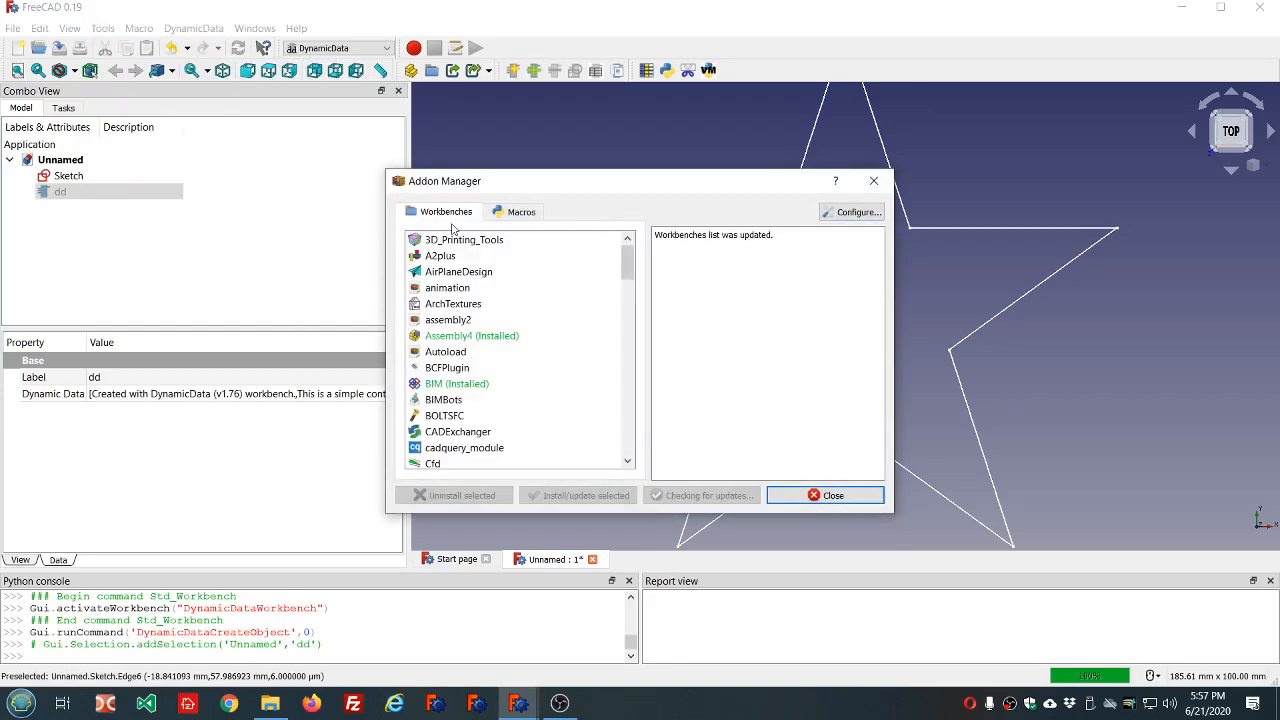
pyautogui.scroll(-4, 450, 380)
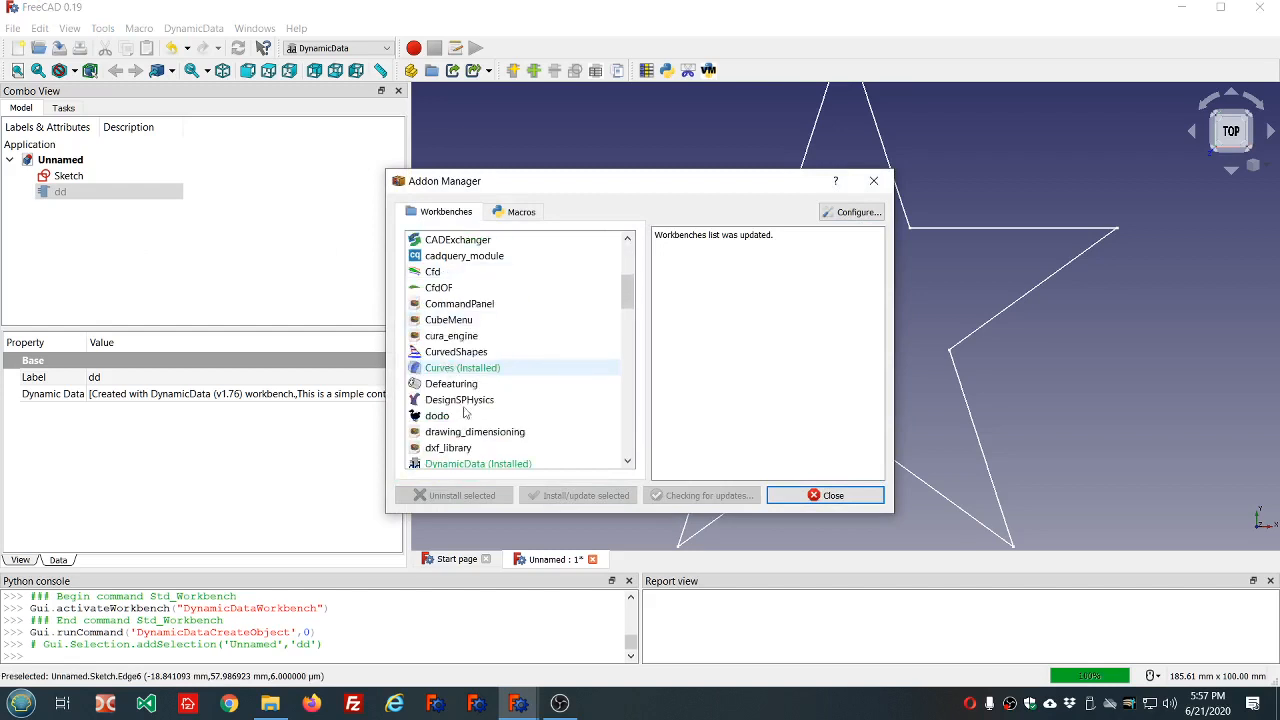
pyautogui.scroll(-4, 465, 420)
pyautogui.scroll(4, 465, 335)
pyautogui.scroll(-4, 459, 377)
pyautogui.scroll(-4, 459, 377)
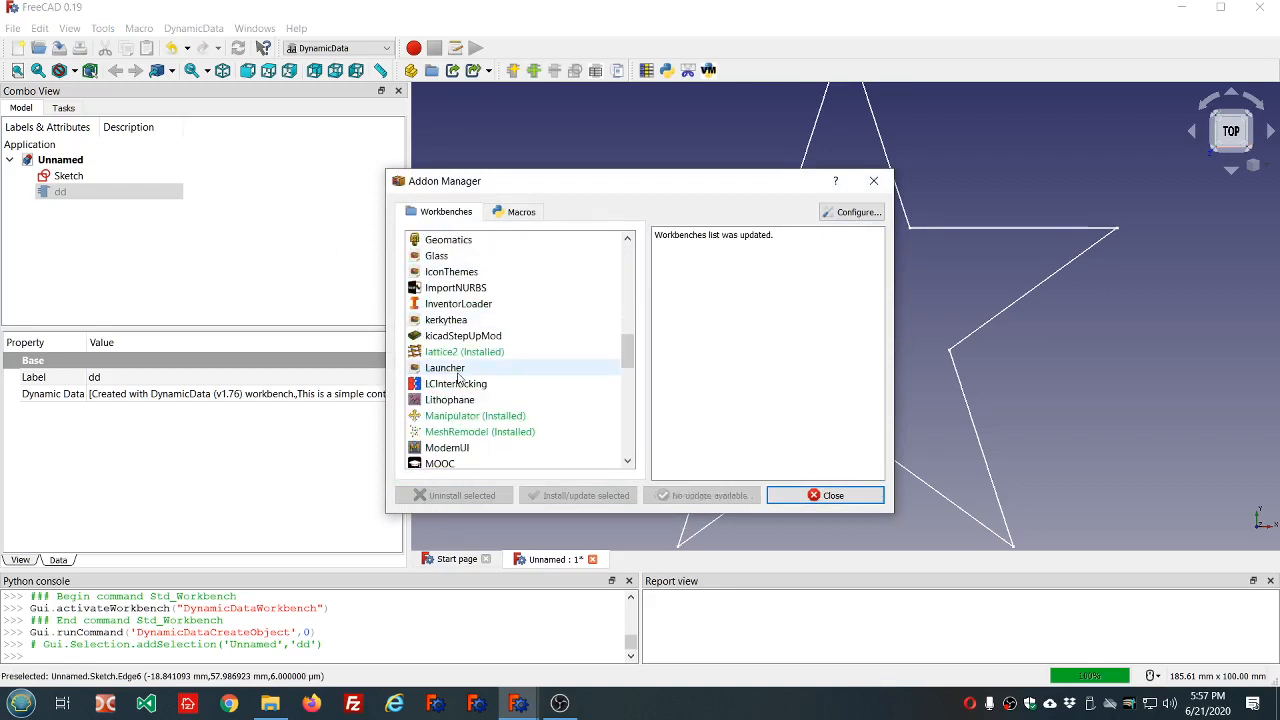
pyautogui.scroll(12, 458, 377)
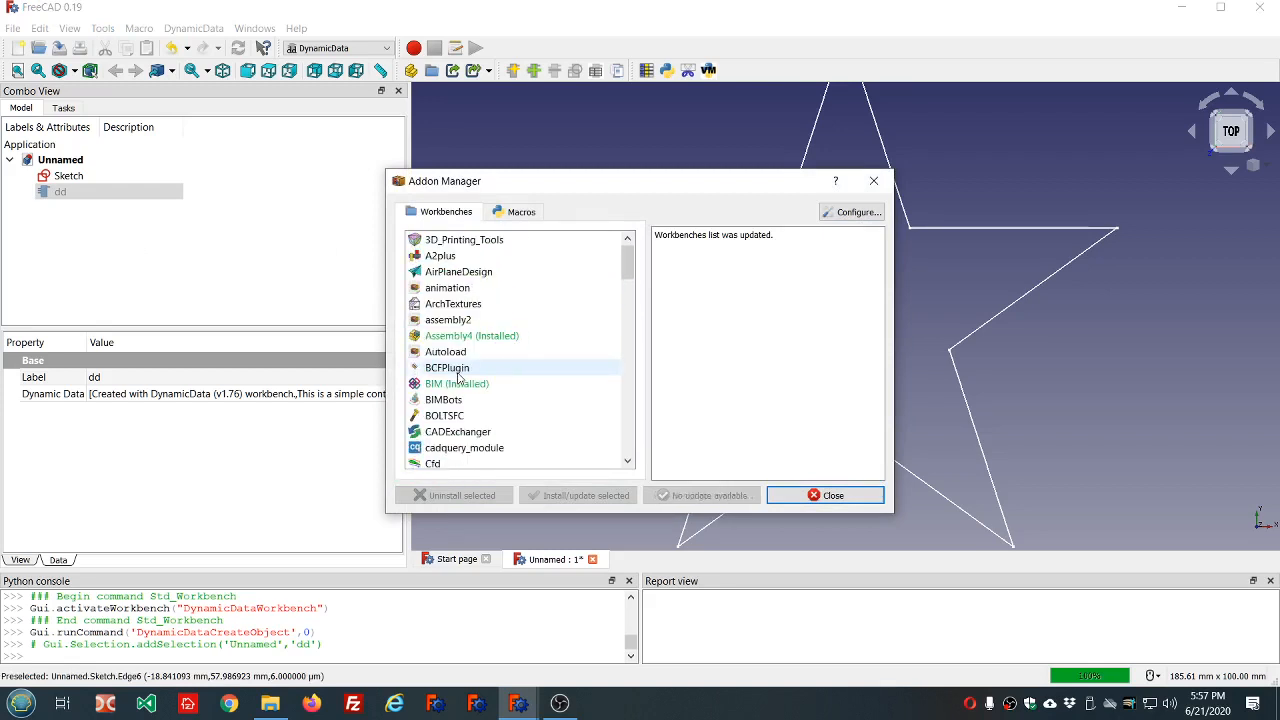
pyautogui.click(810, 494)
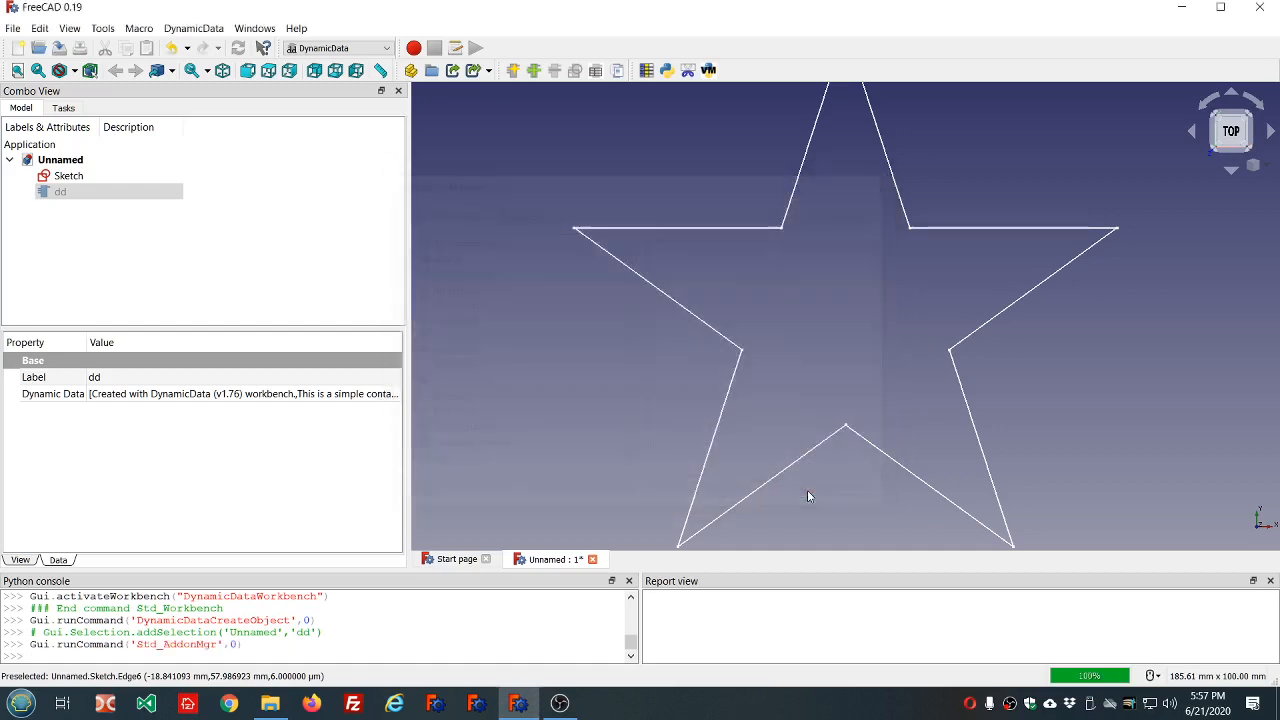
# Add a Length property named circumradius with a value of 75 to the dd object.
pyautogui.click(47, 194)
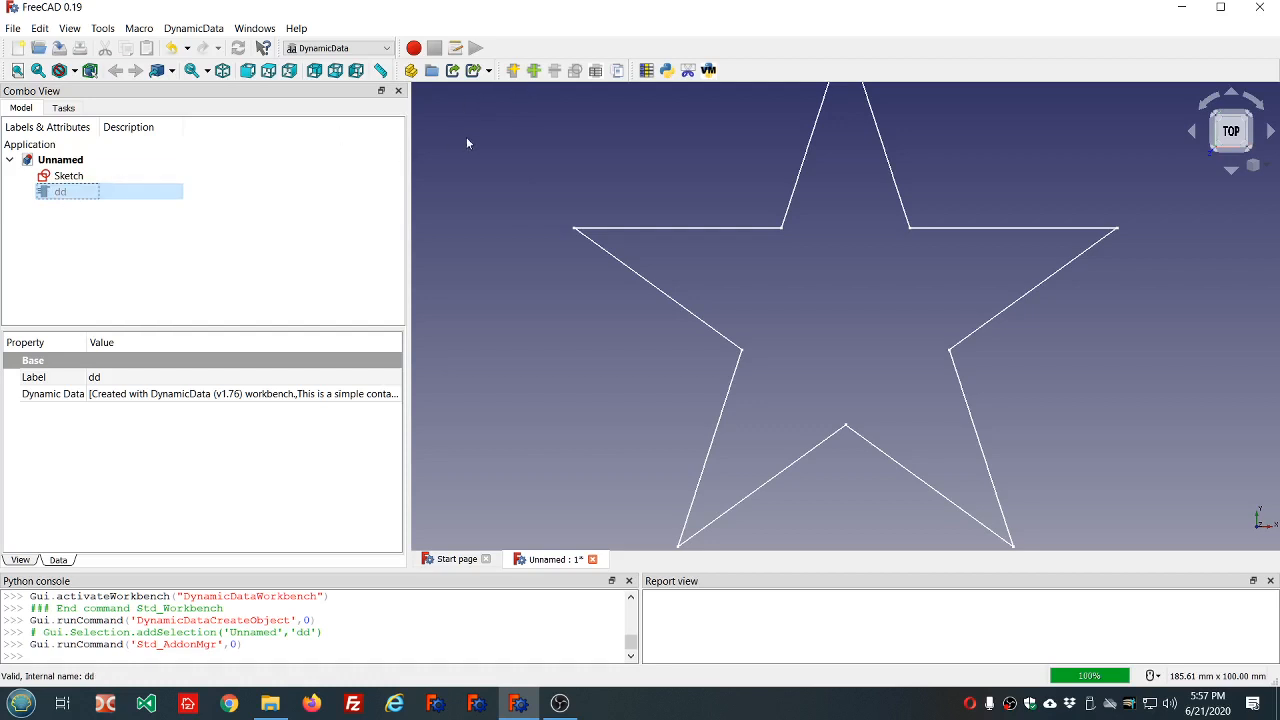
pyautogui.click(535, 71)
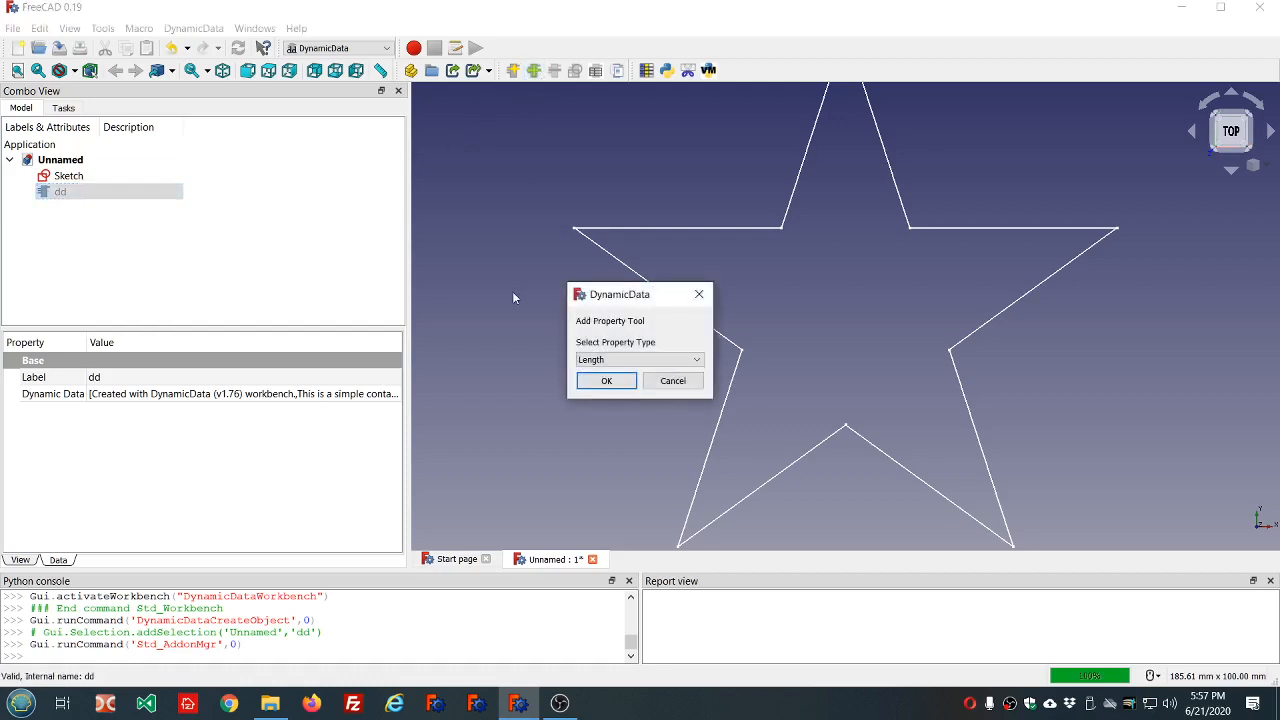
pyautogui.click(607, 381)
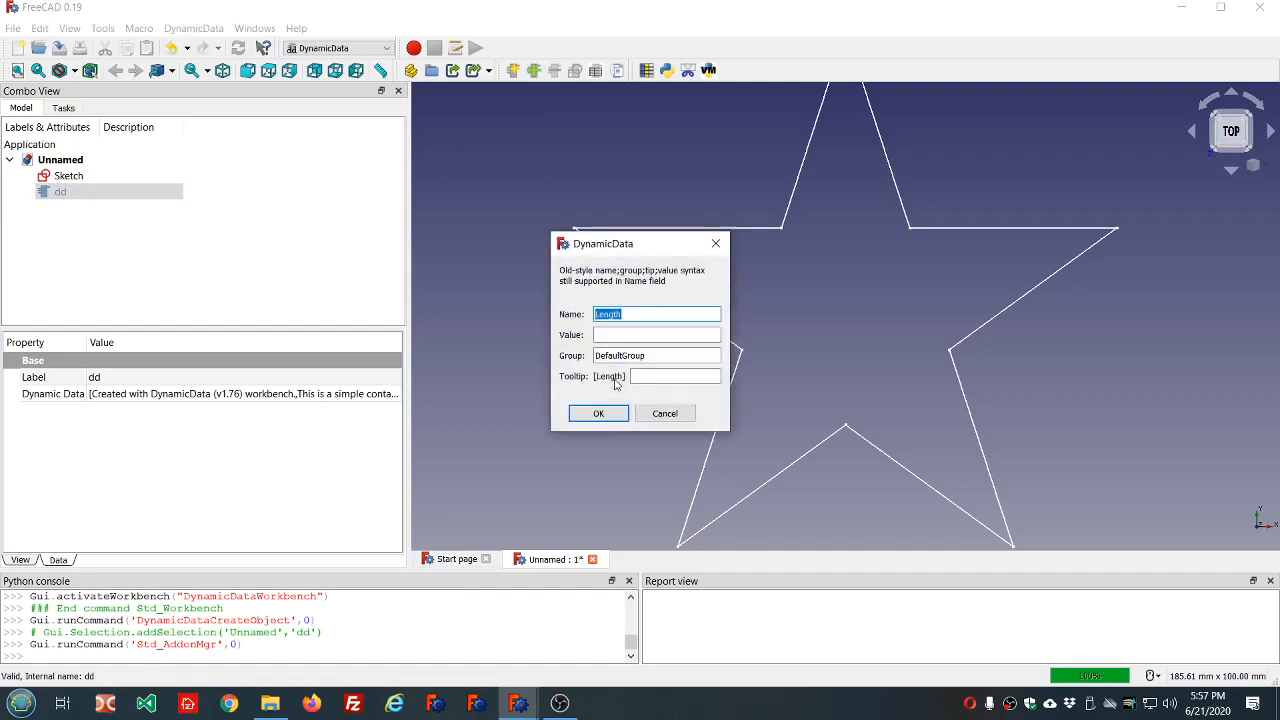
pyautogui.write('circumradius')
pyautogui.click(615, 335)
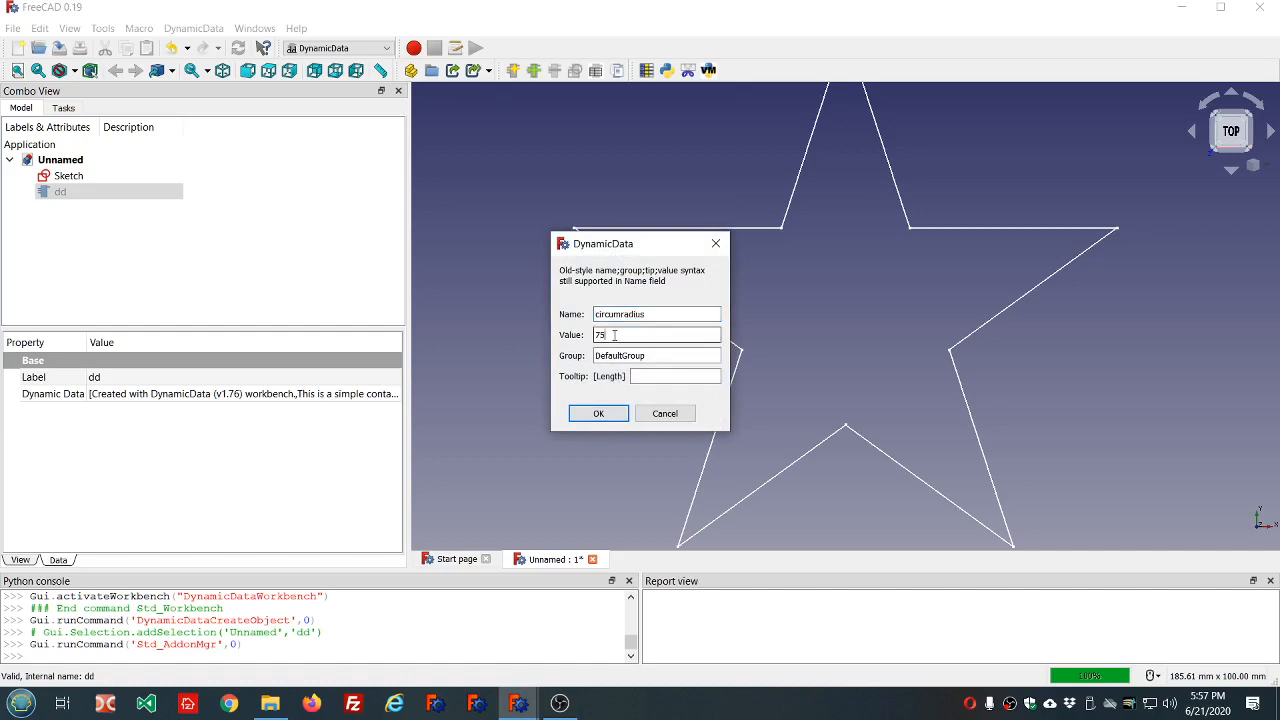
pyautogui.click(606, 418)
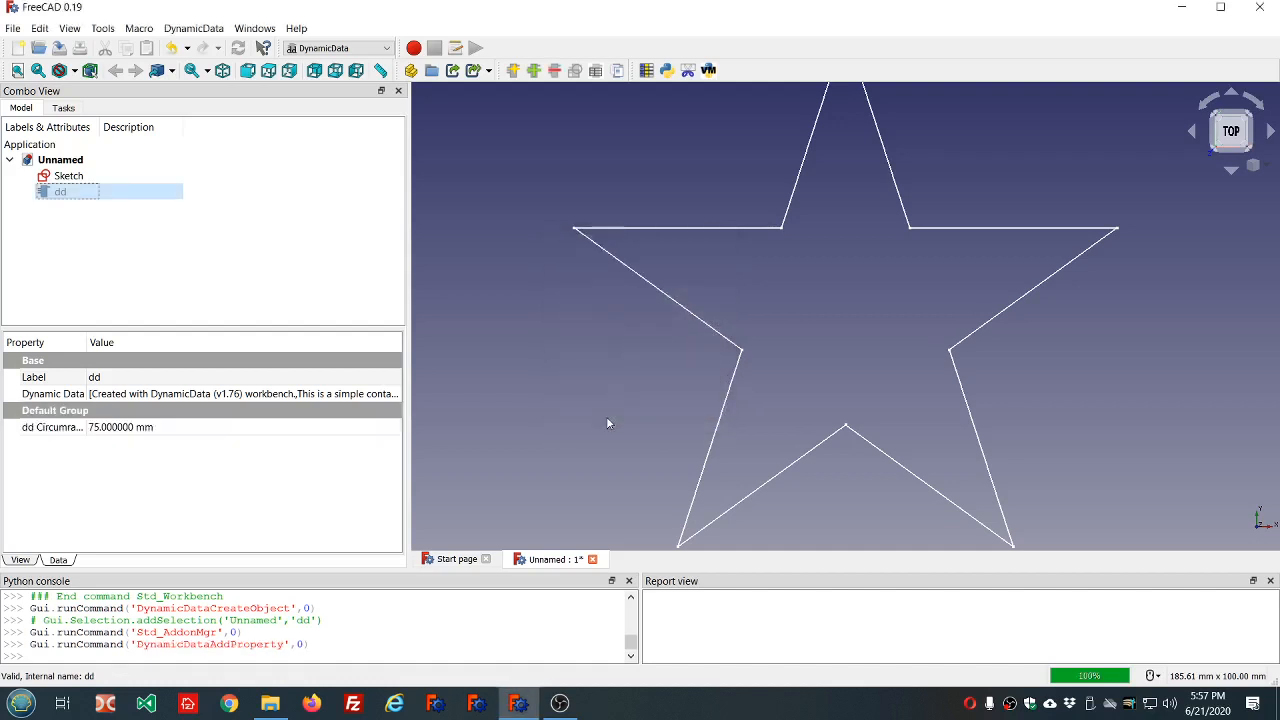
# Add a second Length property named depth with a value of 15 to the dd object.
pyautogui.click(533, 70)
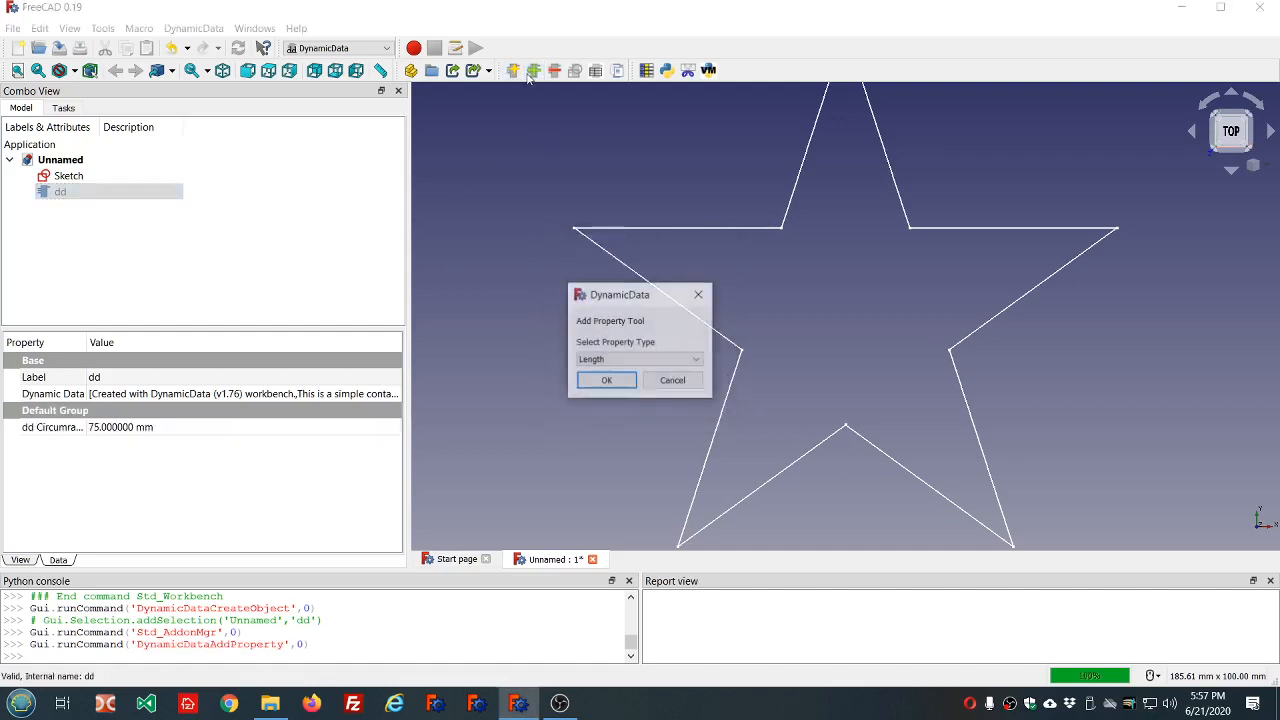
pyautogui.click(607, 381)
pyautogui.write('depth')
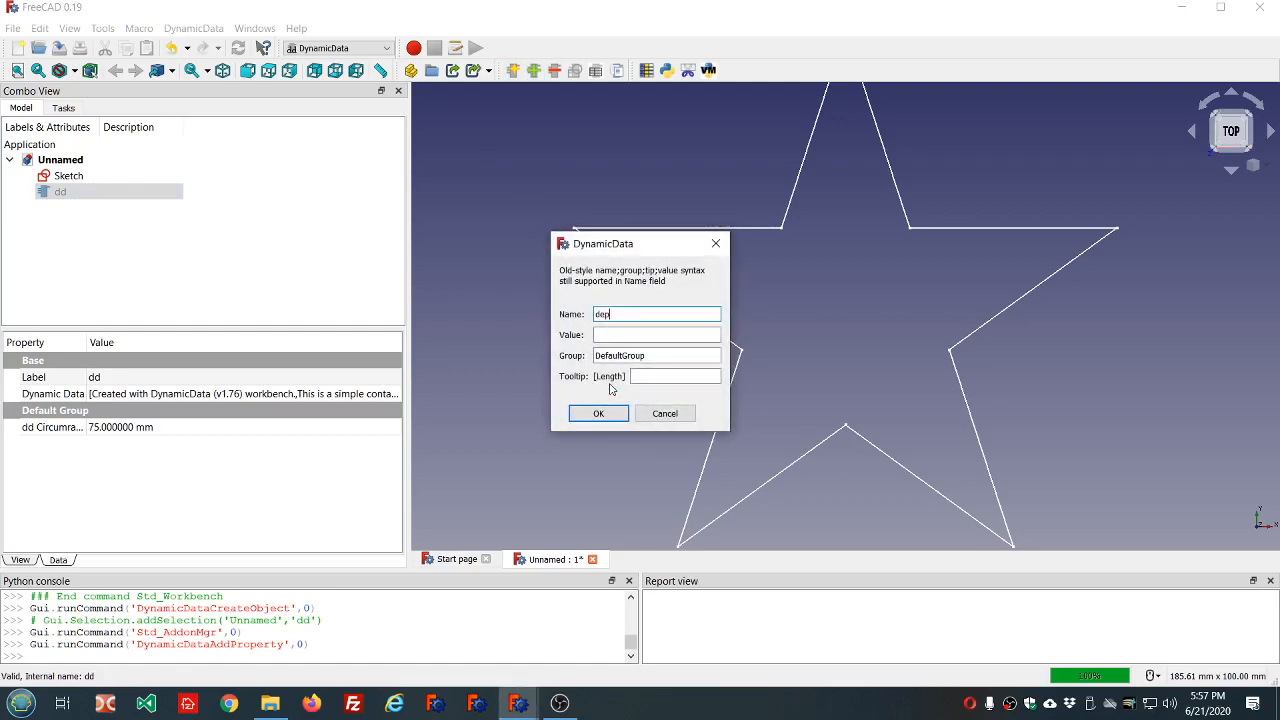
pyautogui.click(634, 332)
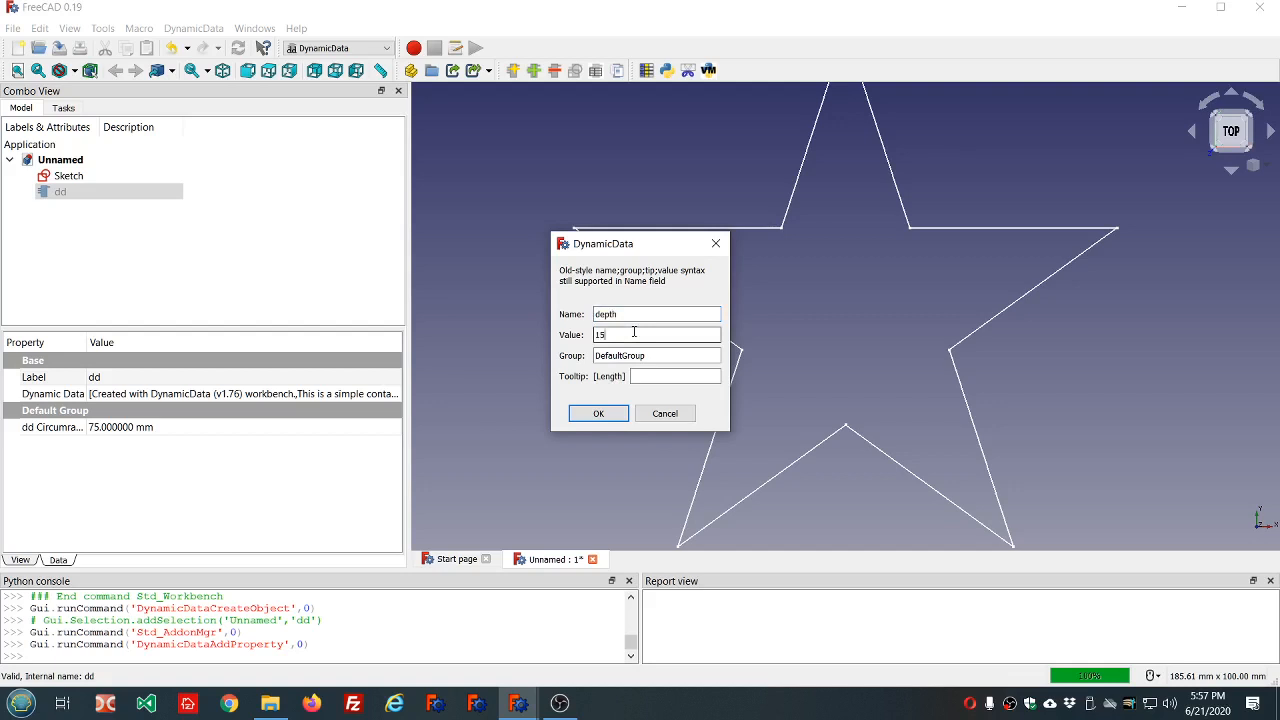
pyautogui.click(597, 413)
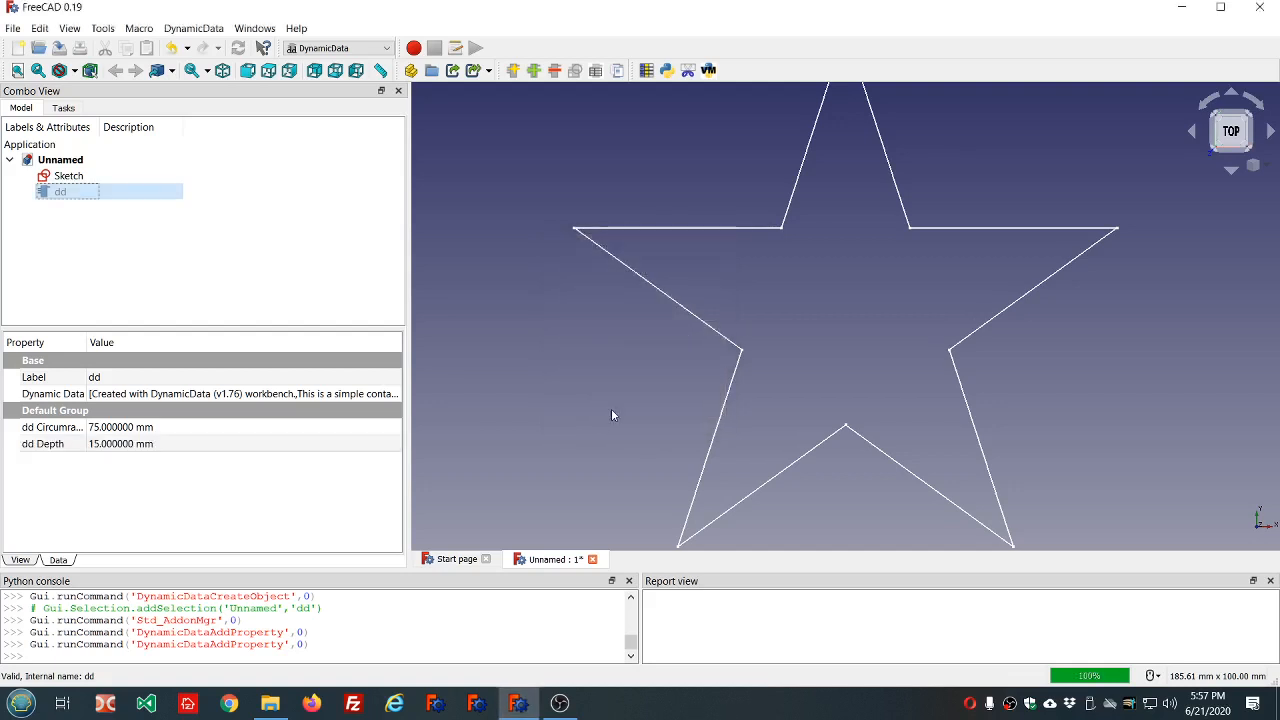
# Reopen the star sketch, constrain the enclosing circle's radius with the formula dd.ddCircumradius, and finish editing the sketch.
pyautogui.scroll(-3, 612, 415)
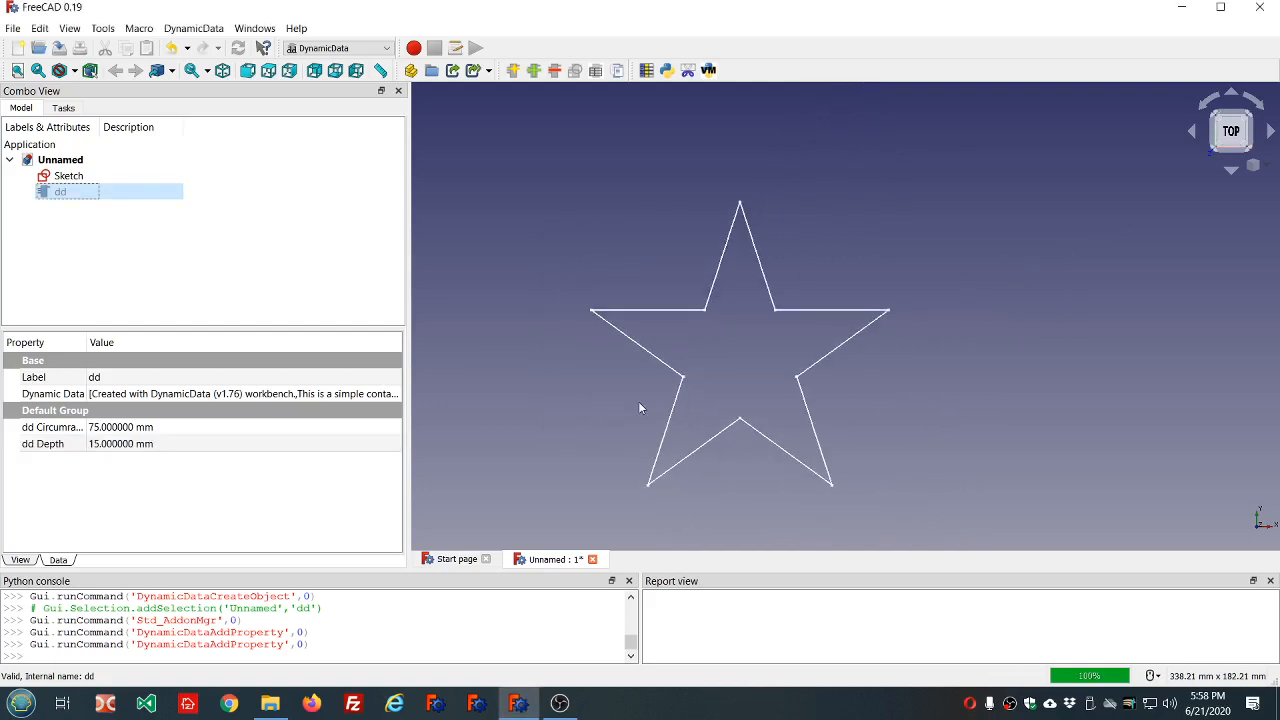
pyautogui.click(68, 178)
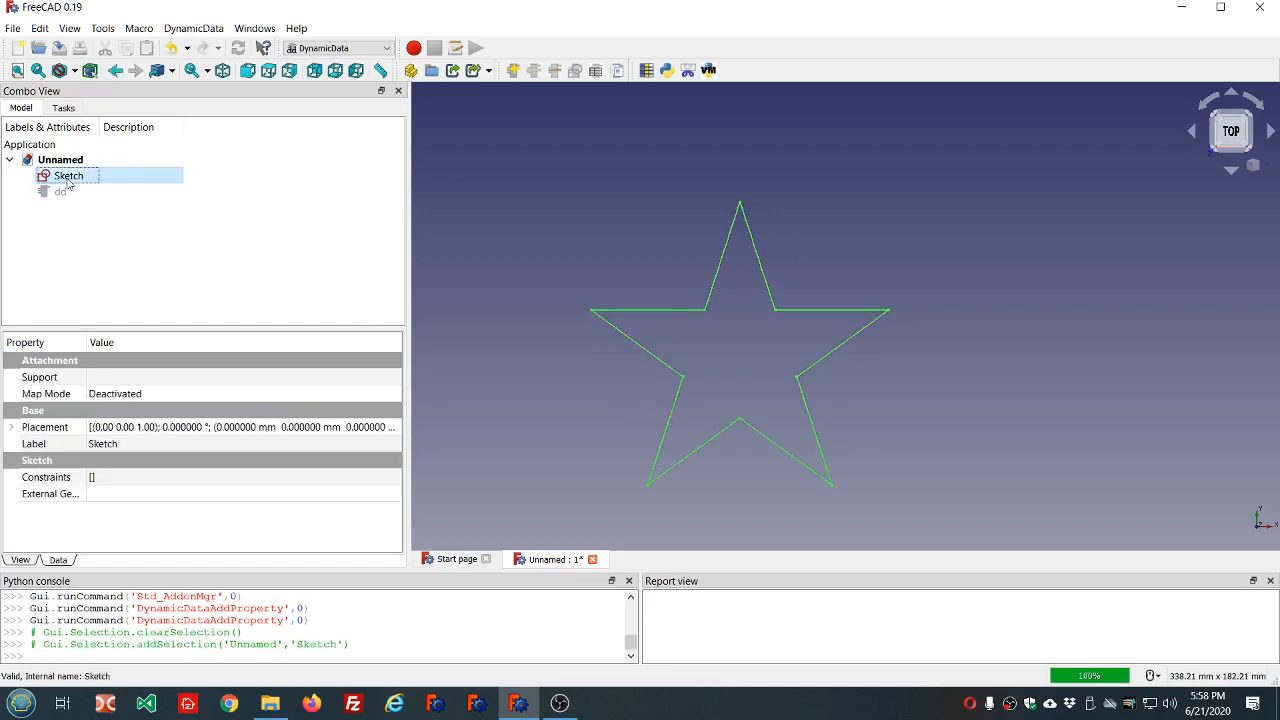
pyautogui.doubleClick(68, 178)
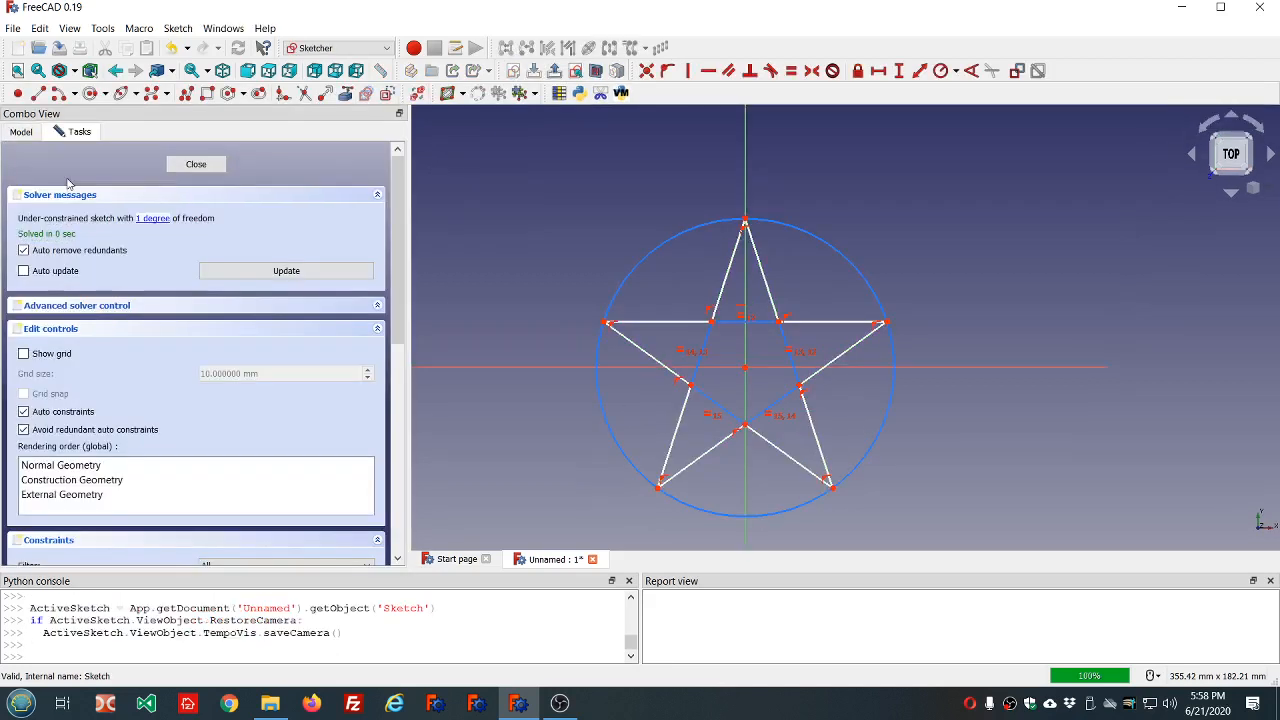
pyautogui.click(661, 250)
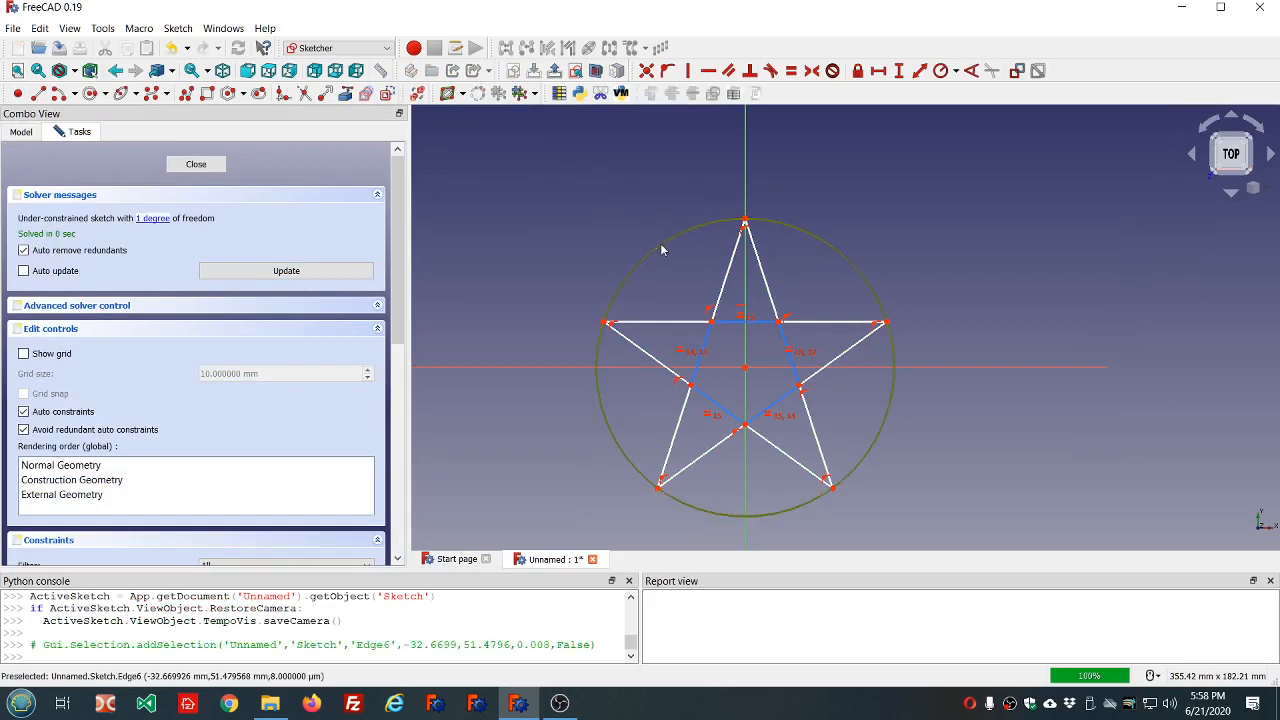
pyautogui.click(942, 72)
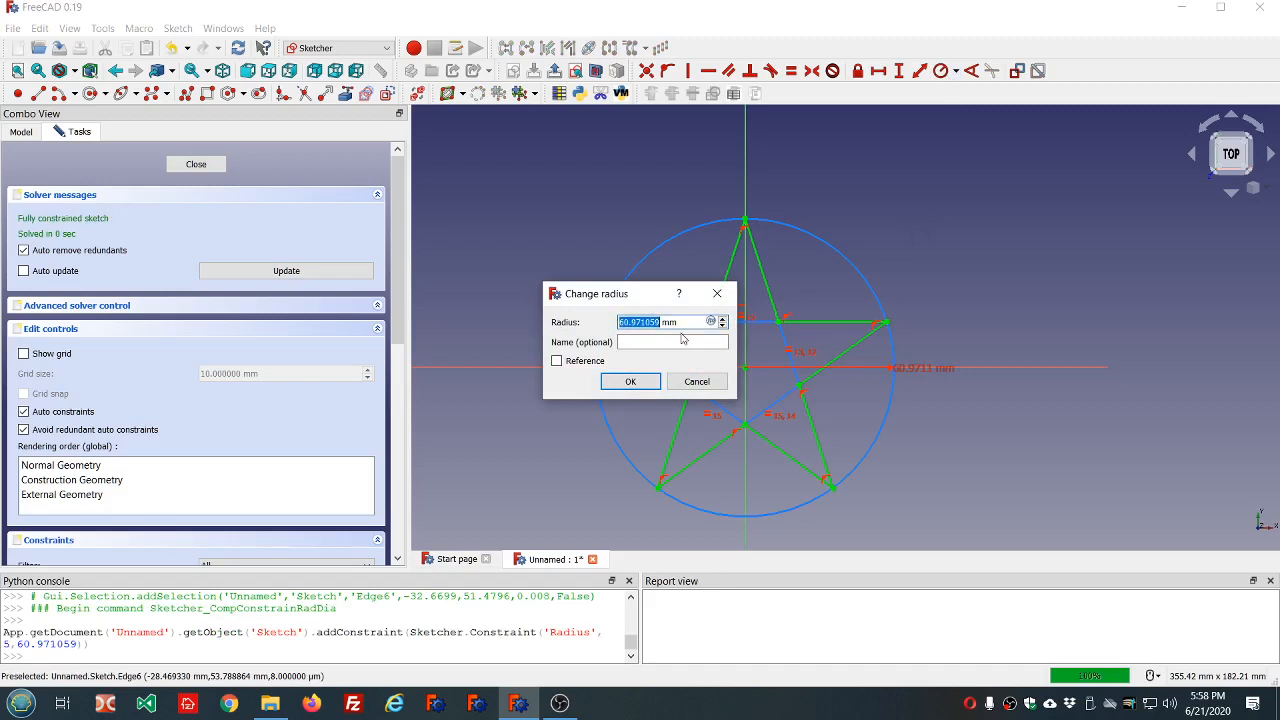
pyautogui.press('=')
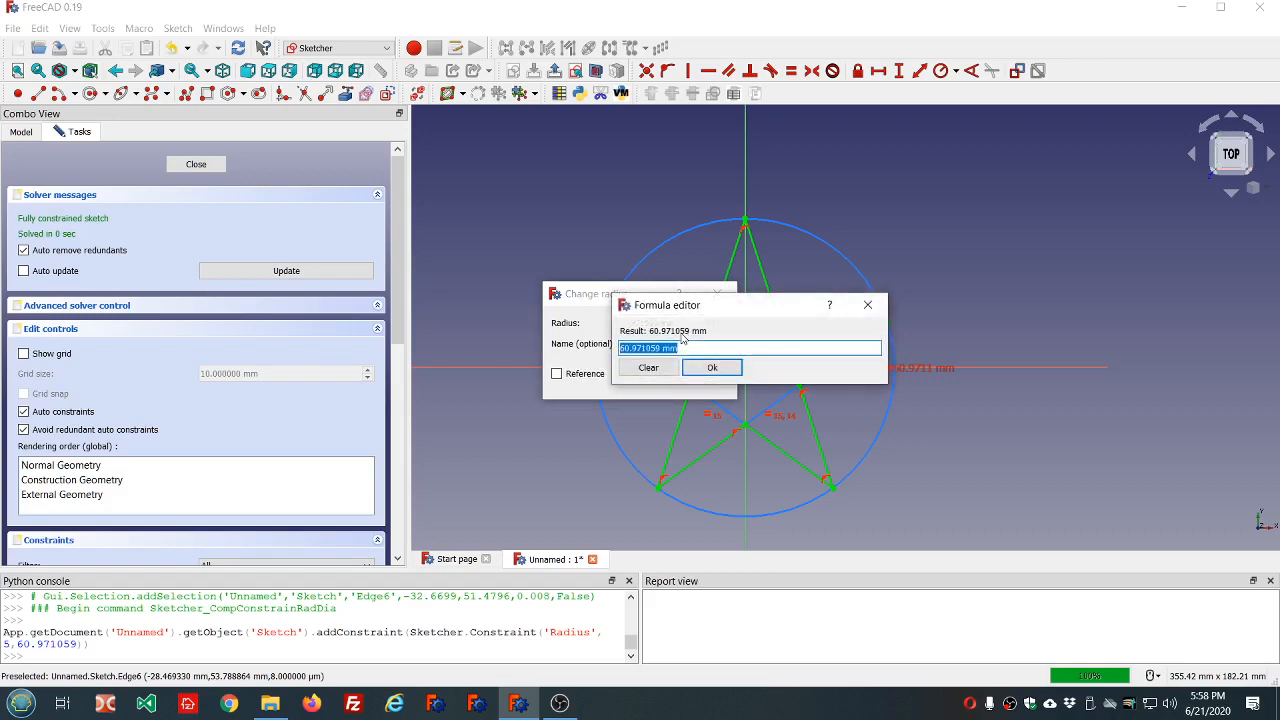
pyautogui.write('dd.dd')
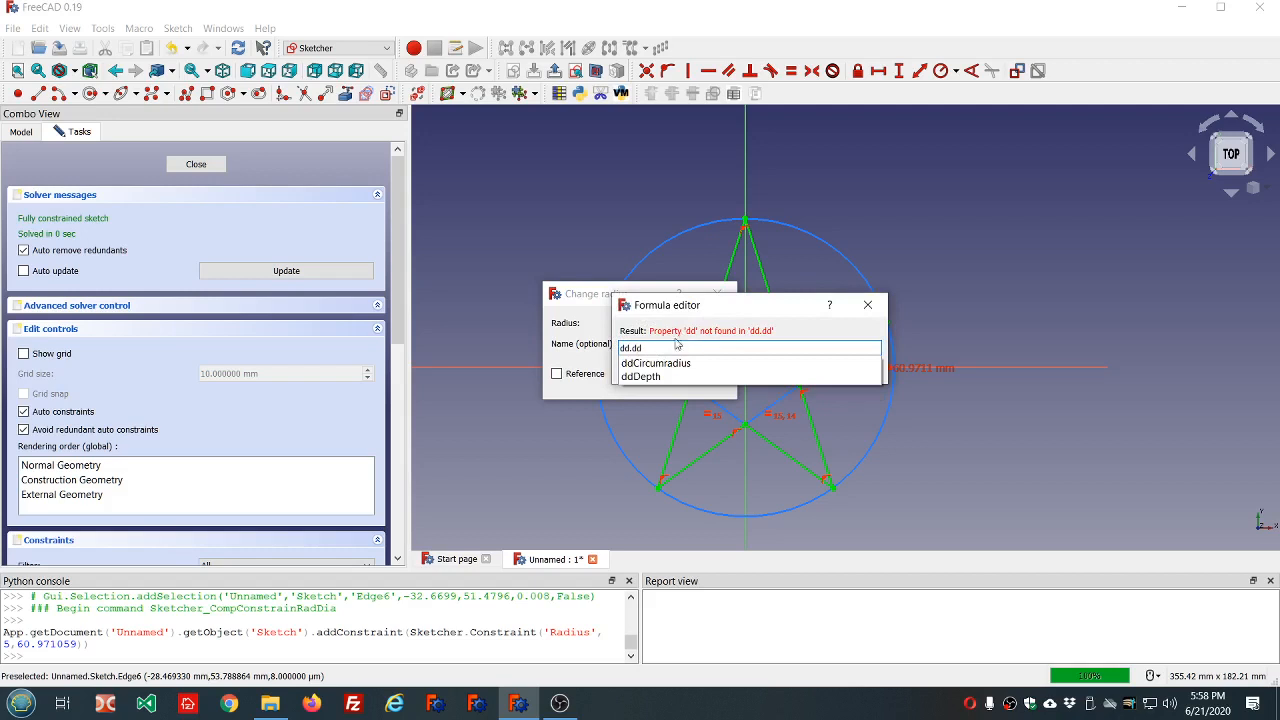
pyautogui.click(670, 364)
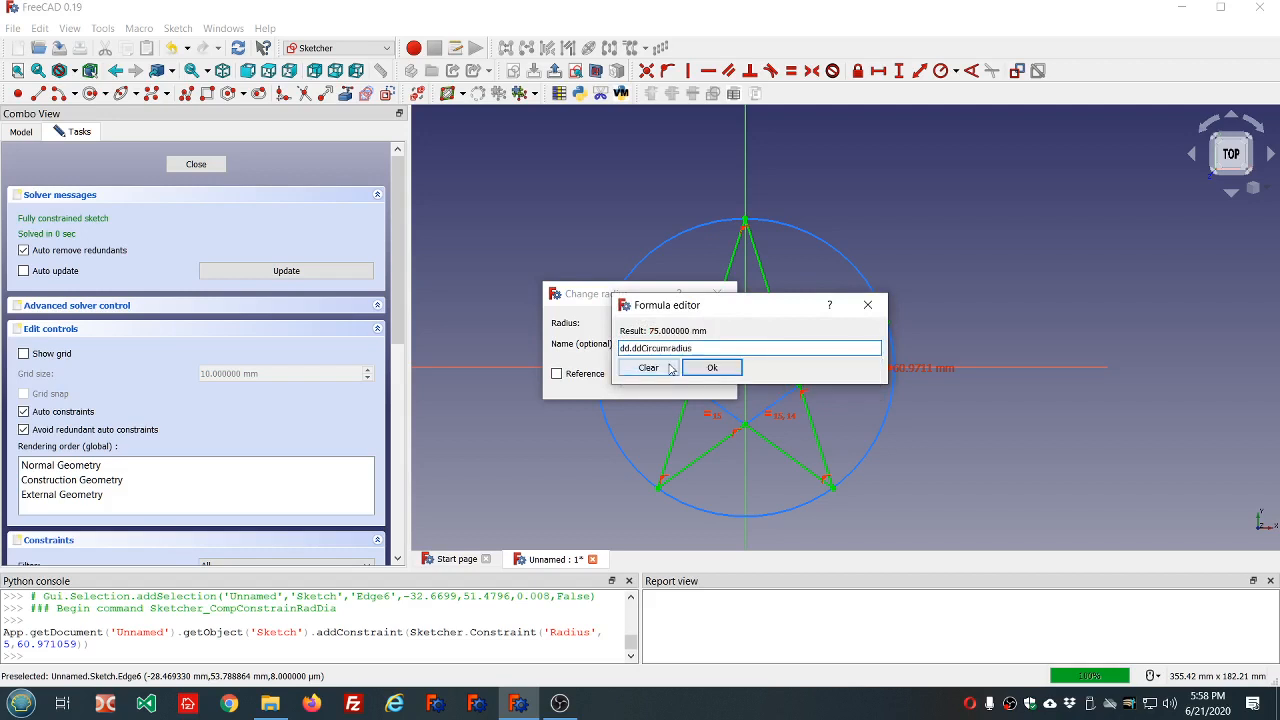
pyautogui.click(712, 367)
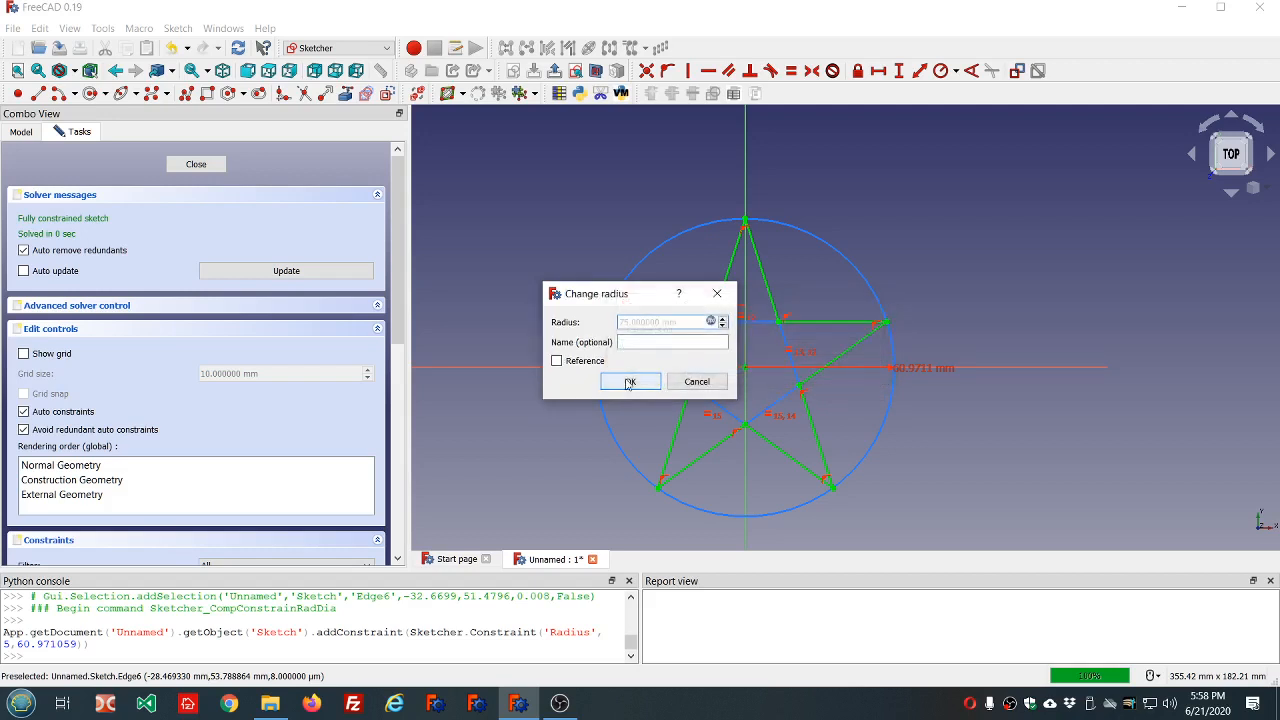
pyautogui.click(630, 382)
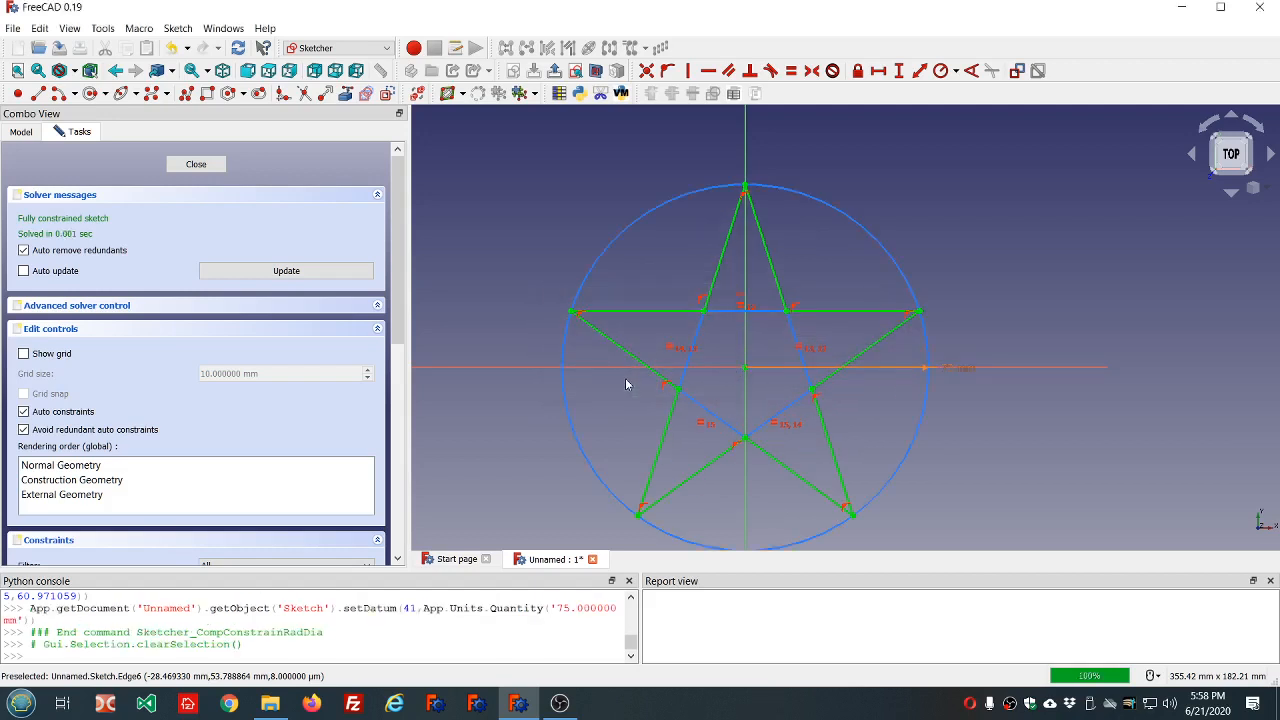
pyautogui.click(198, 164)
# Test the parametric link by lowering the dd object's circumradius in stages to 59 mm.
pyautogui.click(57, 196)
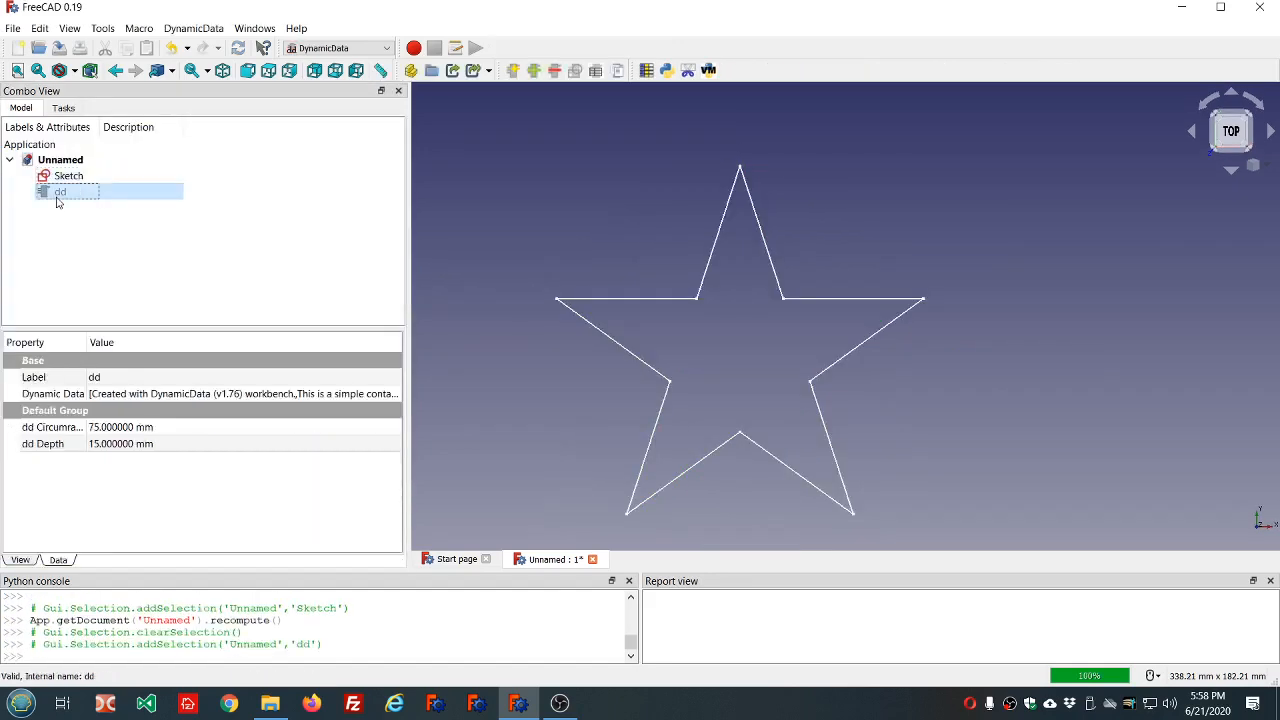
pyautogui.moveTo(87, 342); pyautogui.dragTo(138, 342)
pyautogui.click(220, 431)
pyautogui.scroll(-9, 222, 430)
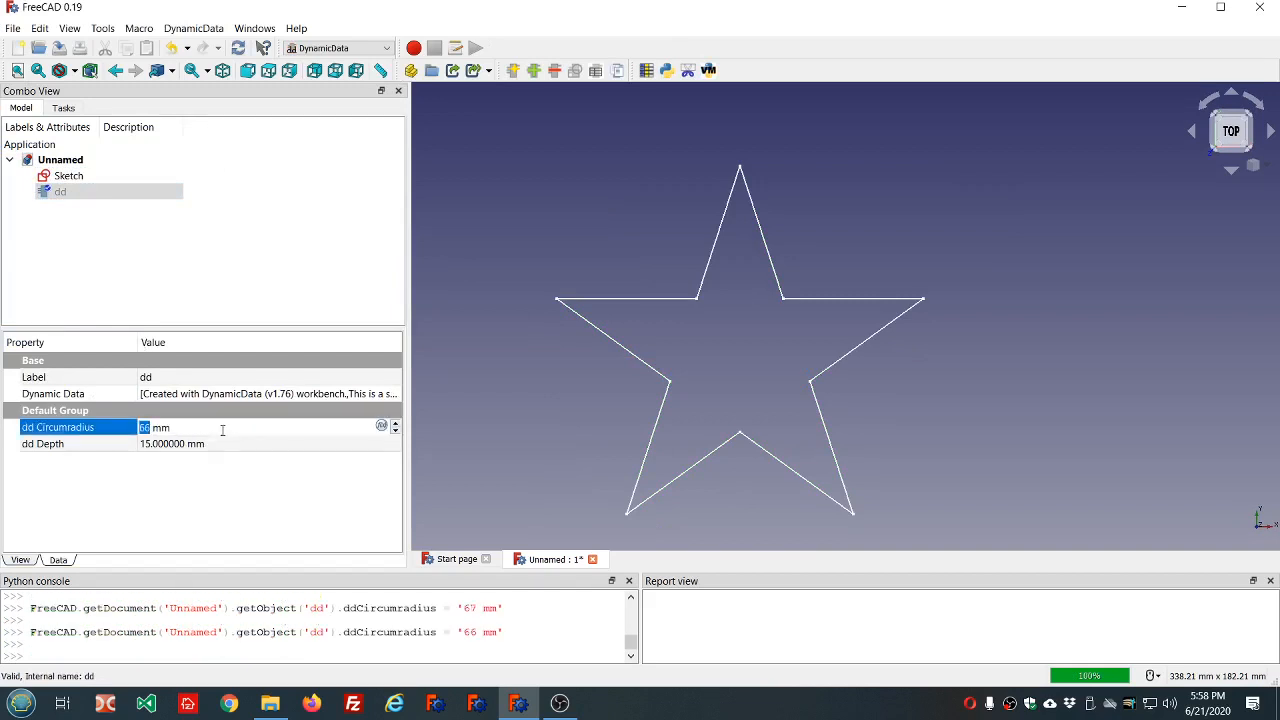
pyautogui.click(221, 449)
pyautogui.click(225, 429)
pyautogui.scroll(-6, 226, 429)
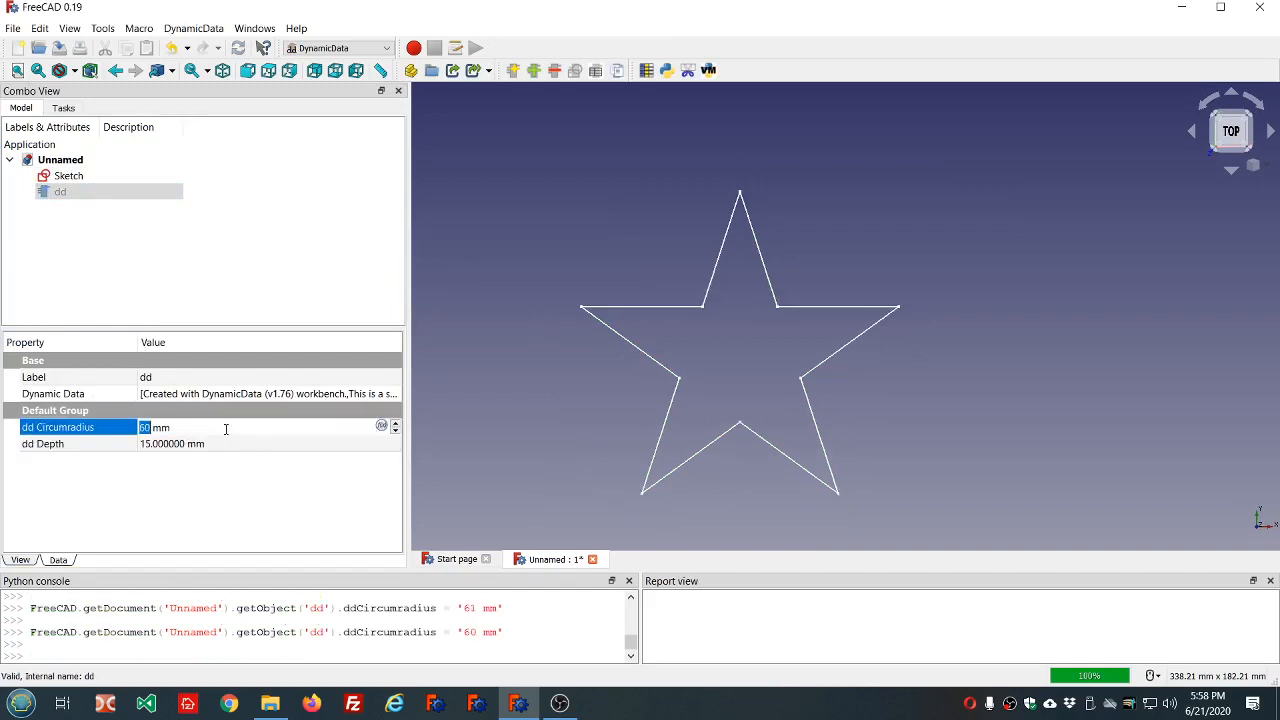
pyautogui.click(226, 449)
pyautogui.click(228, 432)
pyautogui.click(228, 431)
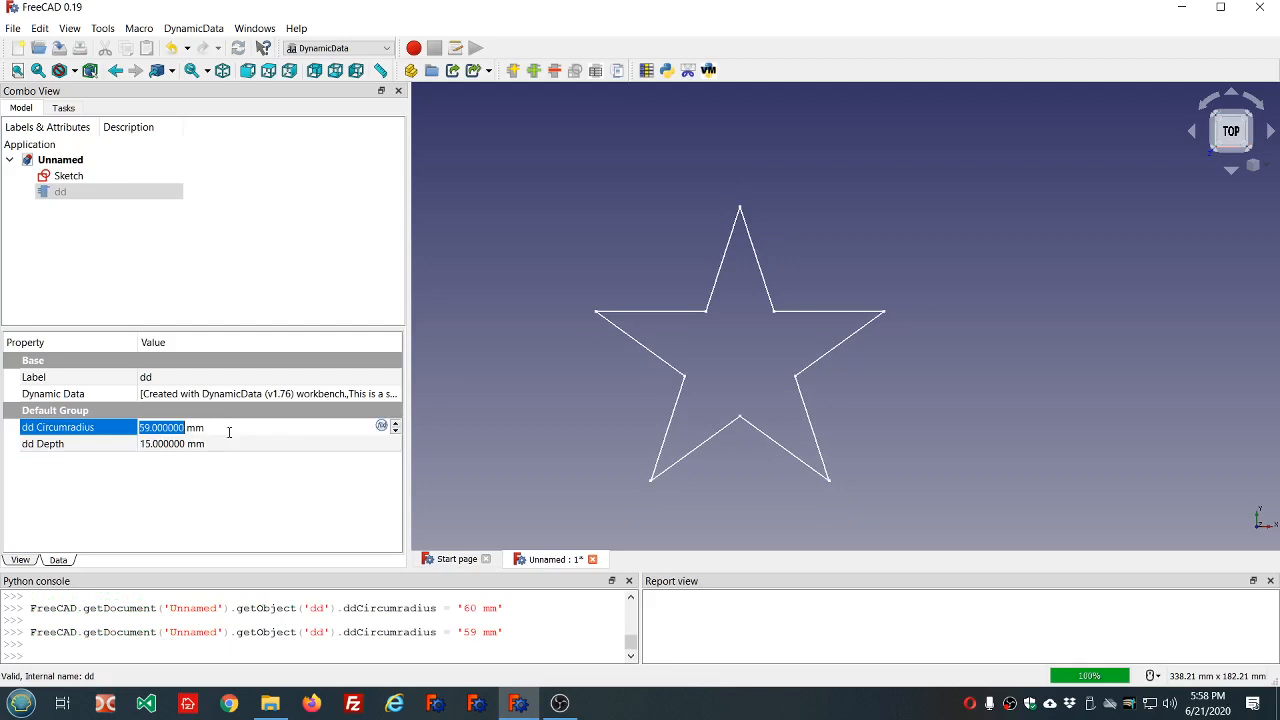
# Raise the dd object's circumradius in stages to 69 mm and clear the selection.
pyautogui.scroll(7, 229, 432)
pyautogui.click(226, 449)
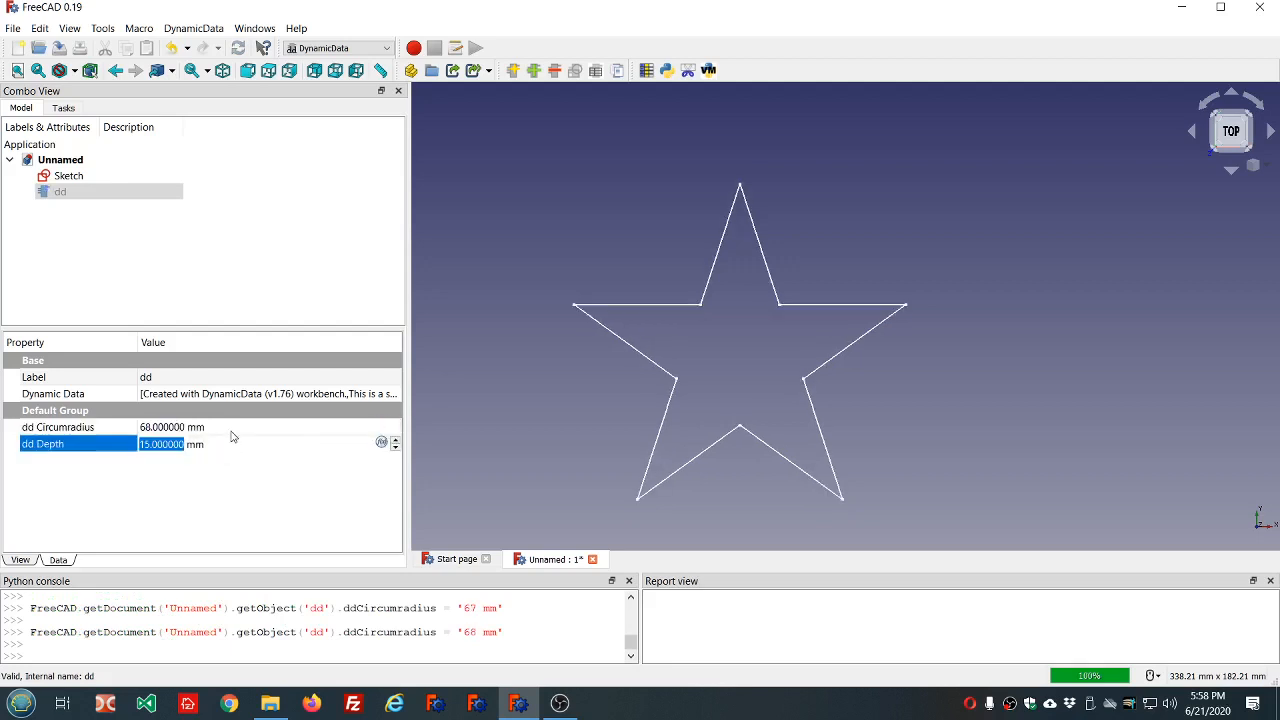
pyautogui.click(231, 431)
pyautogui.scroll(3, 231, 431)
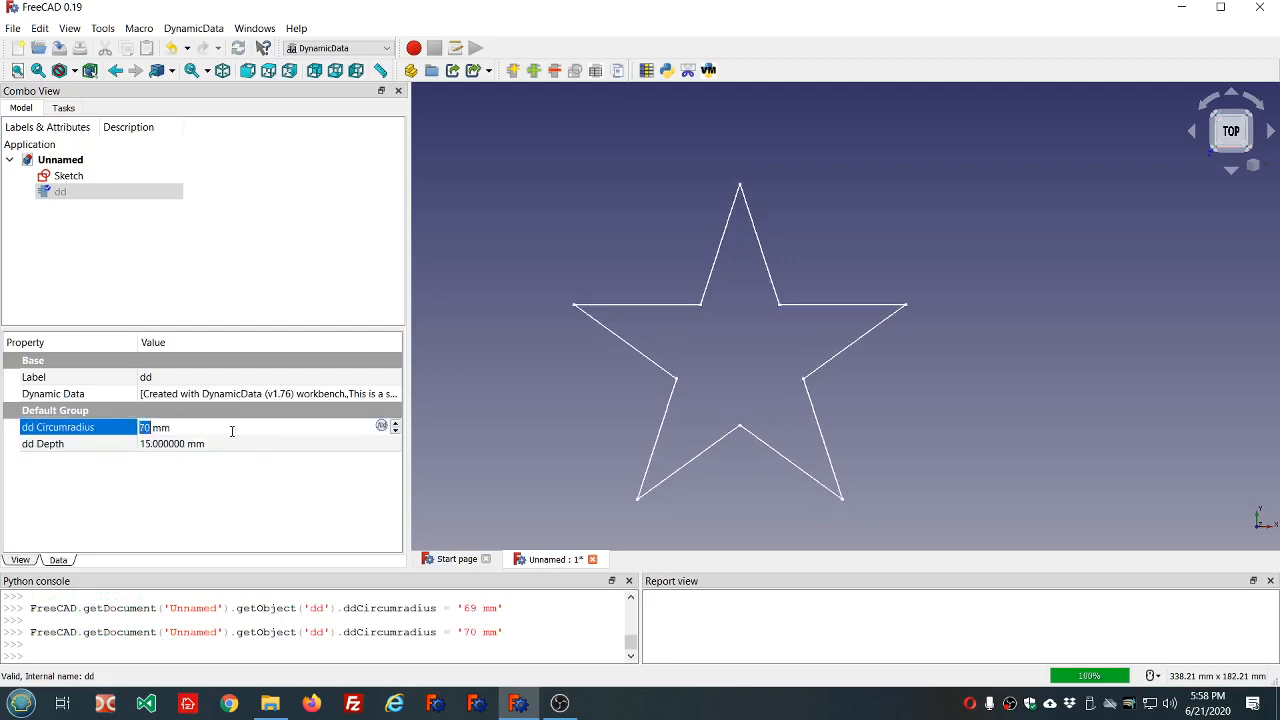
pyautogui.click(248, 279)
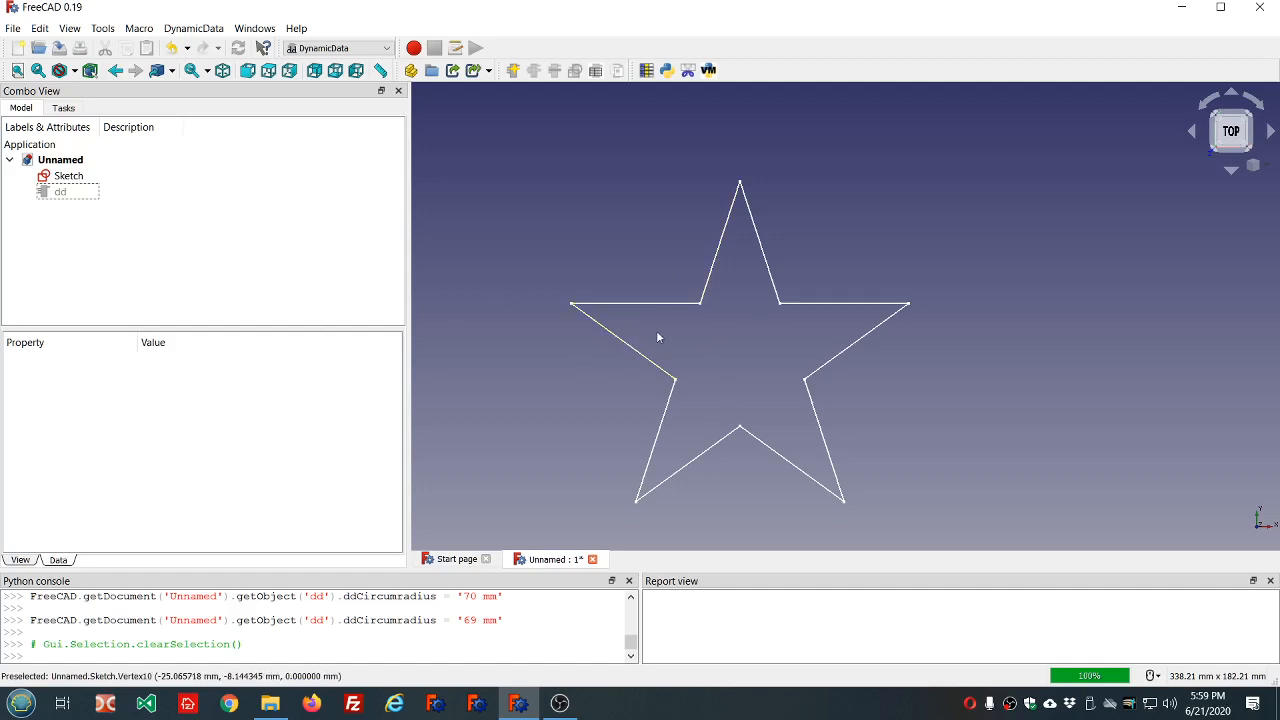
# Set the dd object's circumradius to 70 mm and deselect the object.
pyautogui.scroll(-2, 657, 337)
pyautogui.scroll(3, 714, 406)
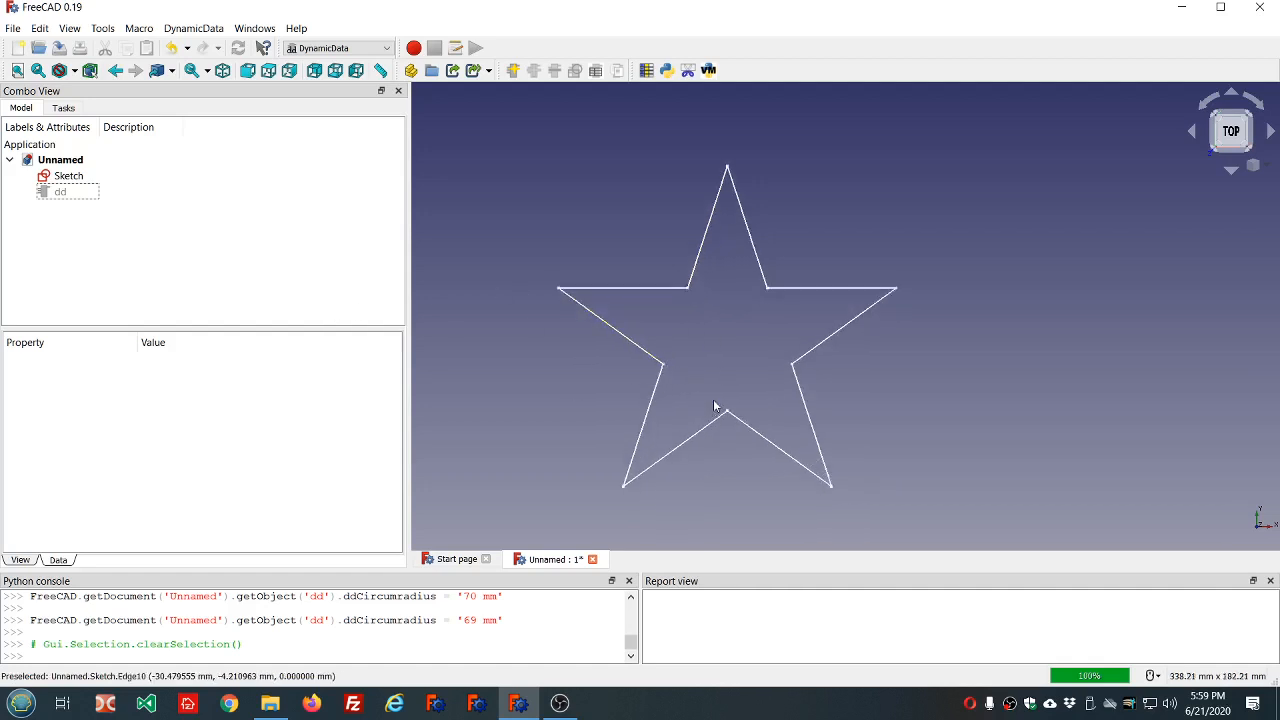
pyautogui.click(87, 200)
pyautogui.click(227, 429)
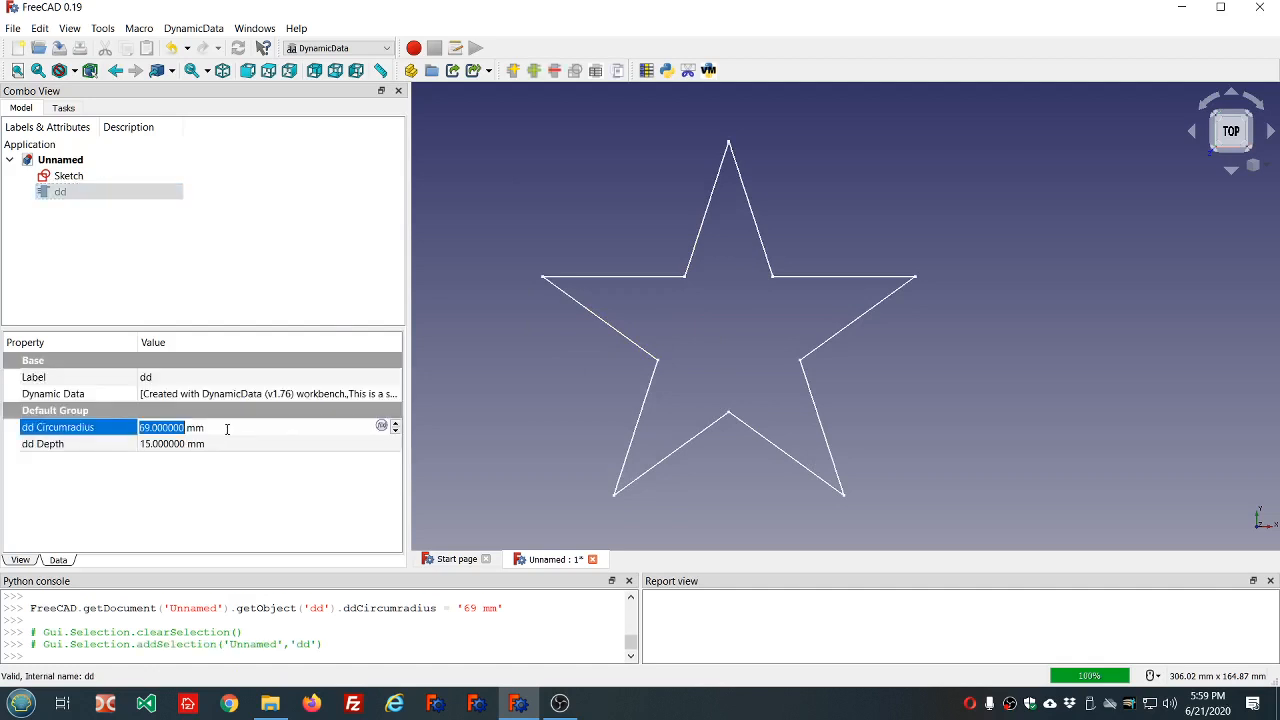
pyautogui.scroll(1, 227, 429)
pyautogui.click(188, 274)
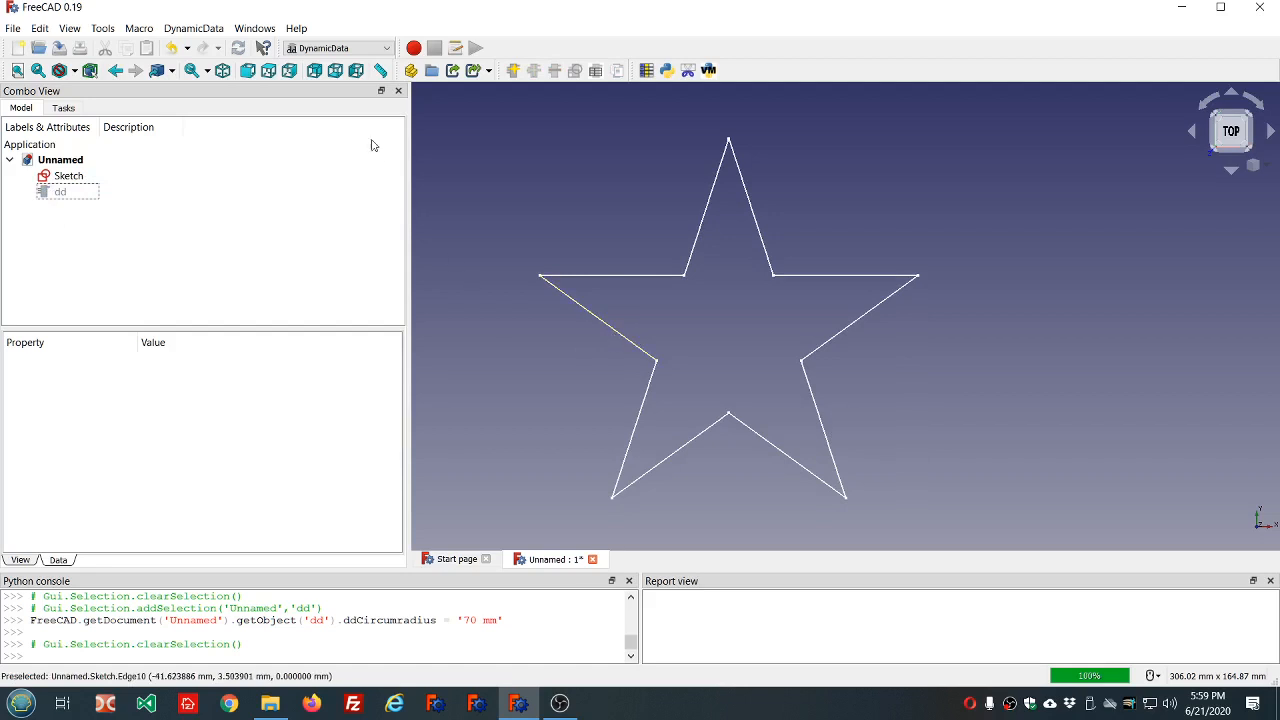
# Switch to the Part workbench and create two point primitives at the origin, with X, Y and Z at 0 mm.
pyautogui.click(387, 49)
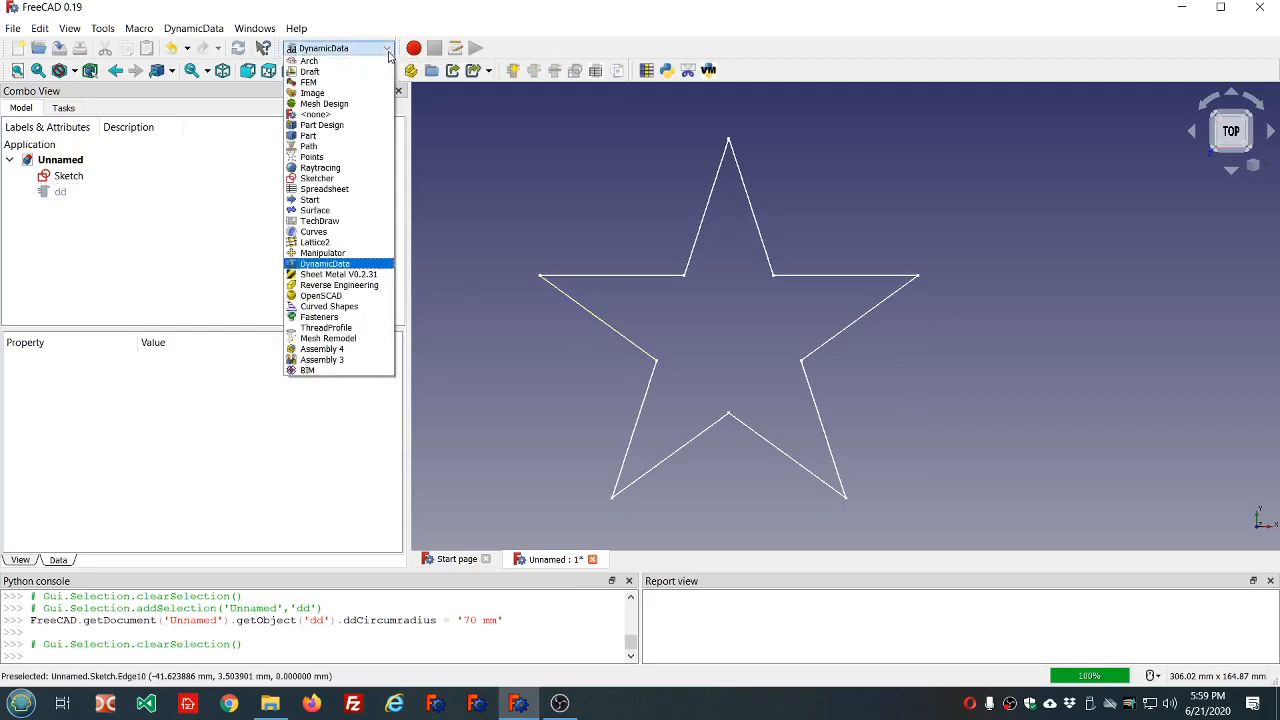
pyautogui.click(363, 136)
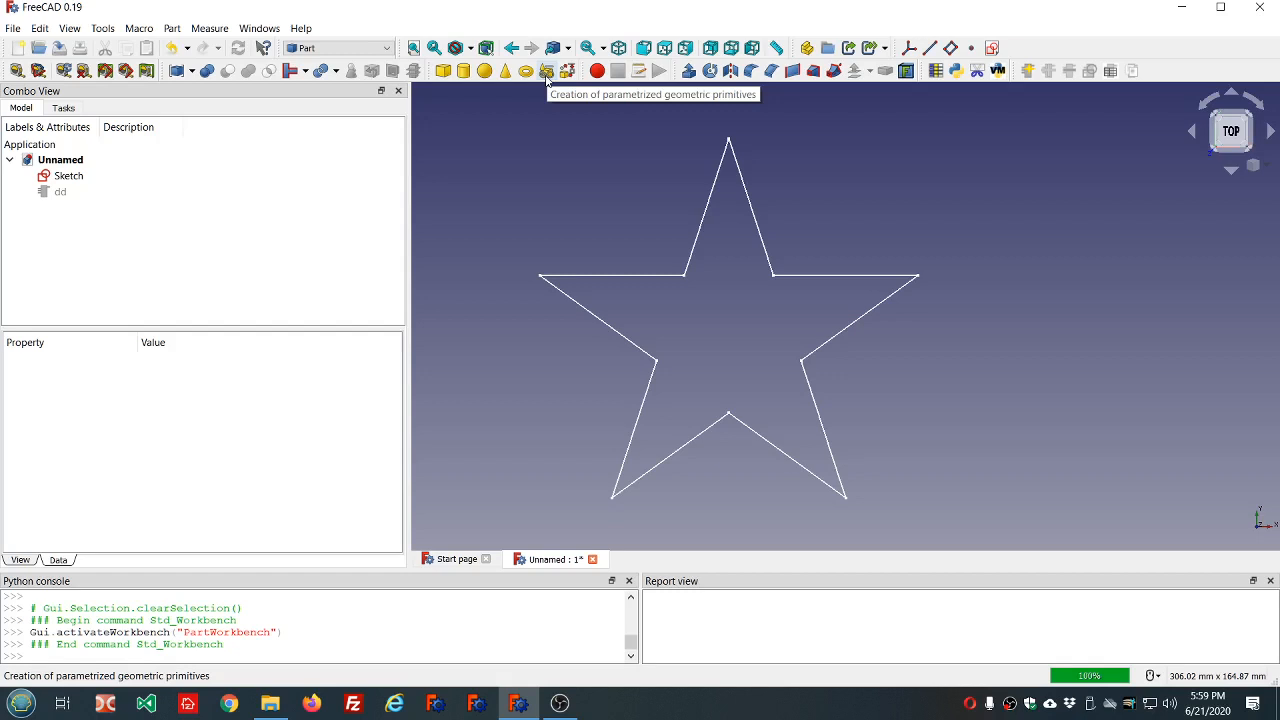
pyautogui.click(546, 71)
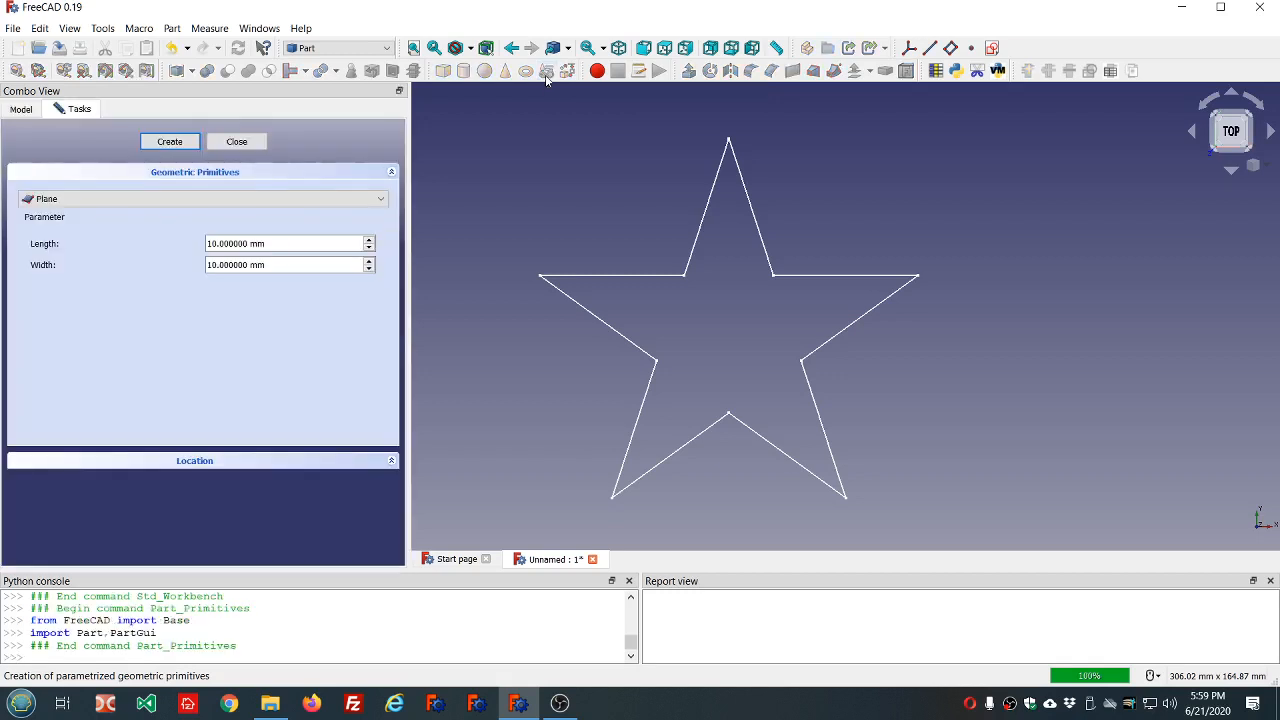
pyautogui.click(381, 202)
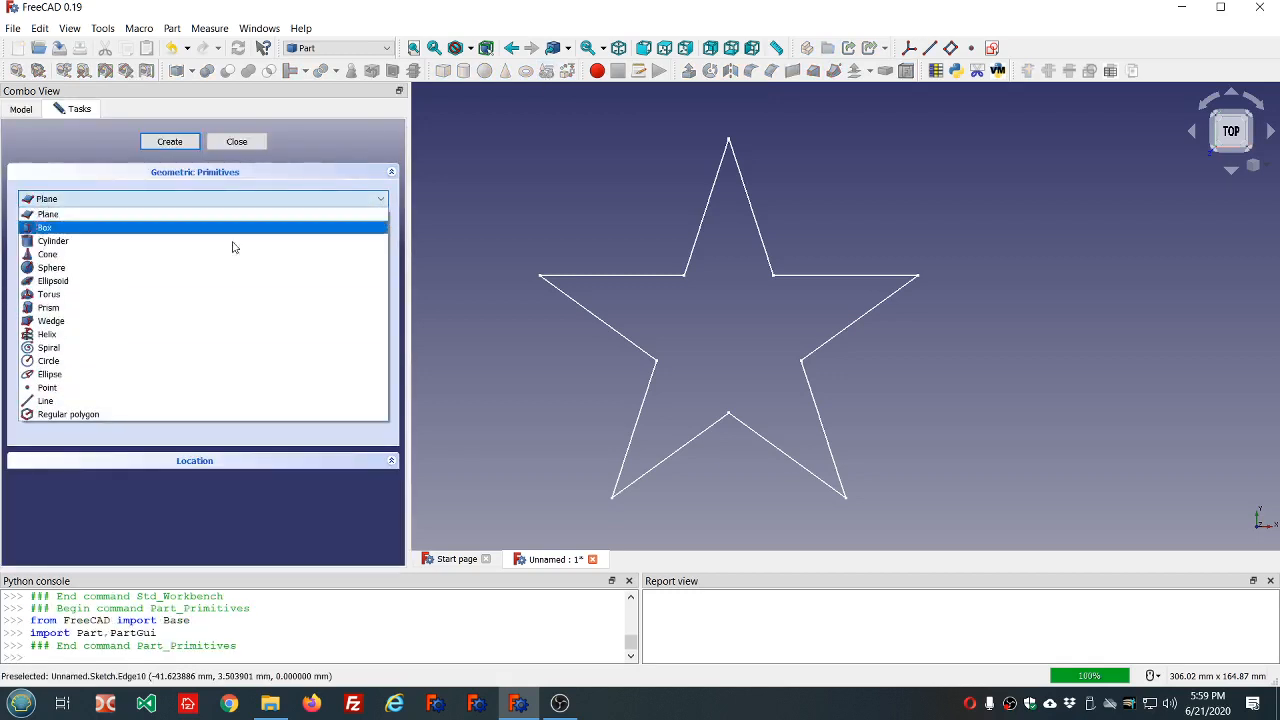
pyautogui.click(136, 387)
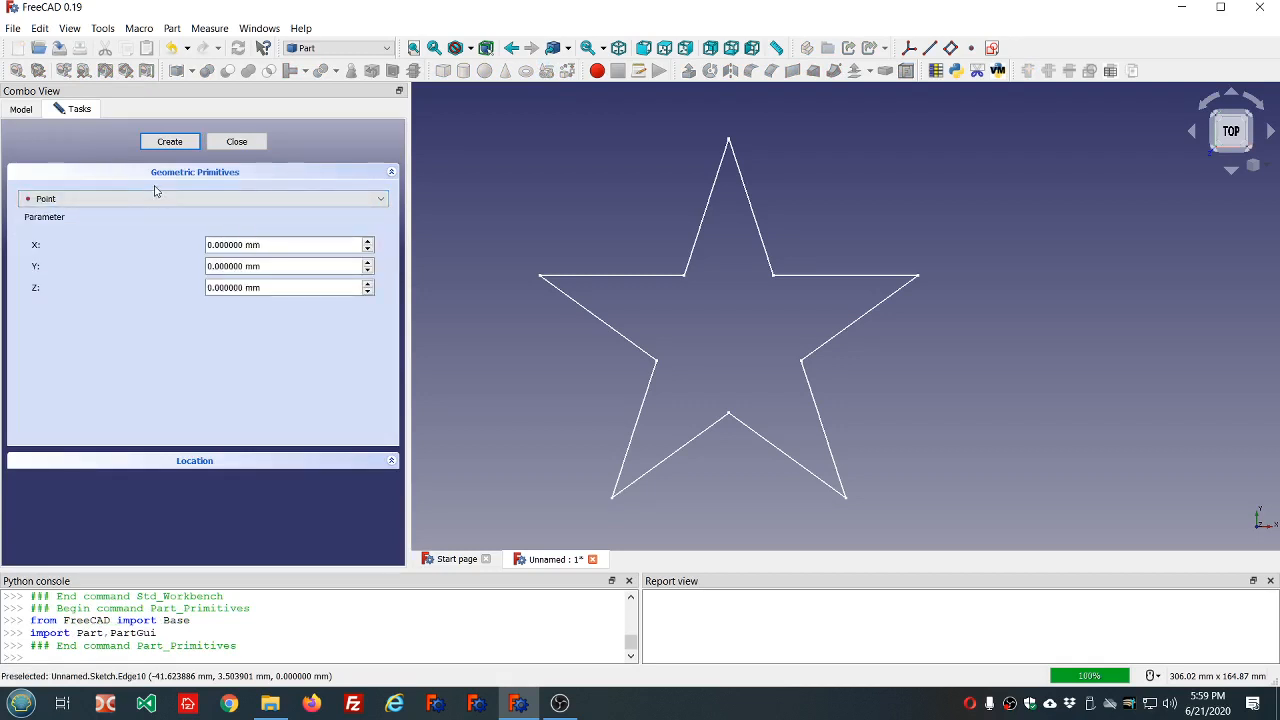
pyautogui.click(170, 142)
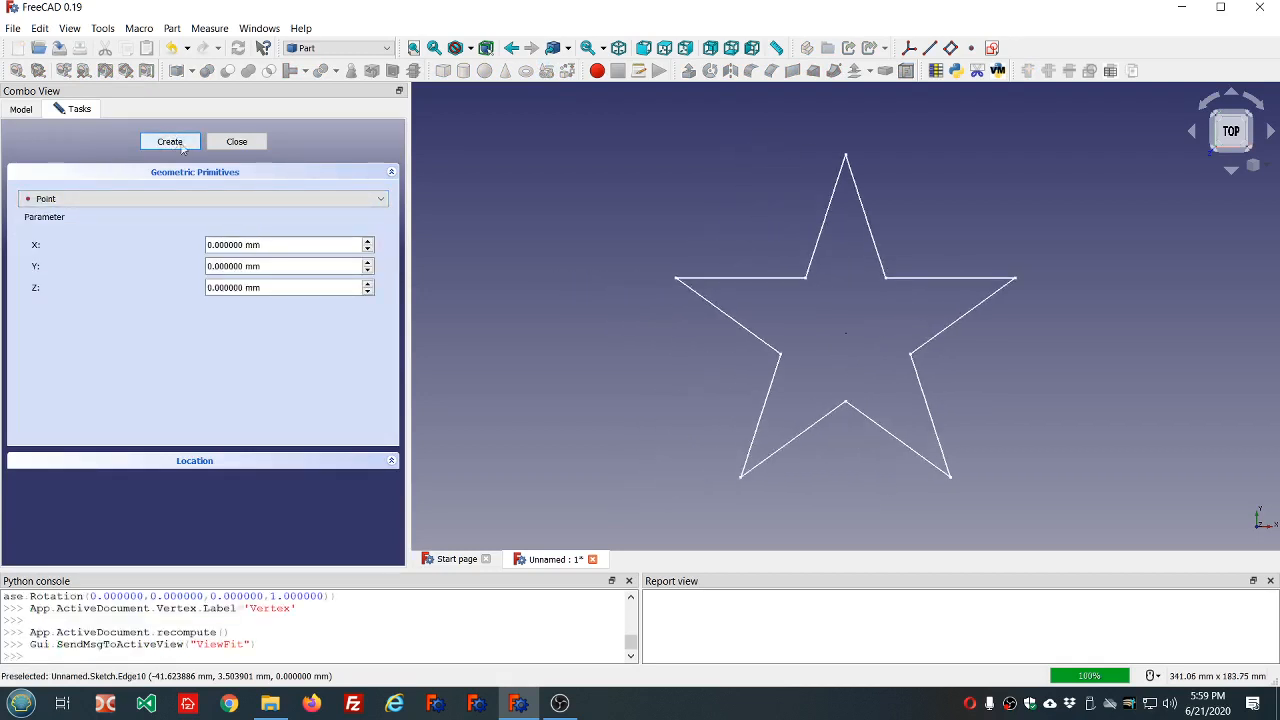
pyautogui.click(170, 142)
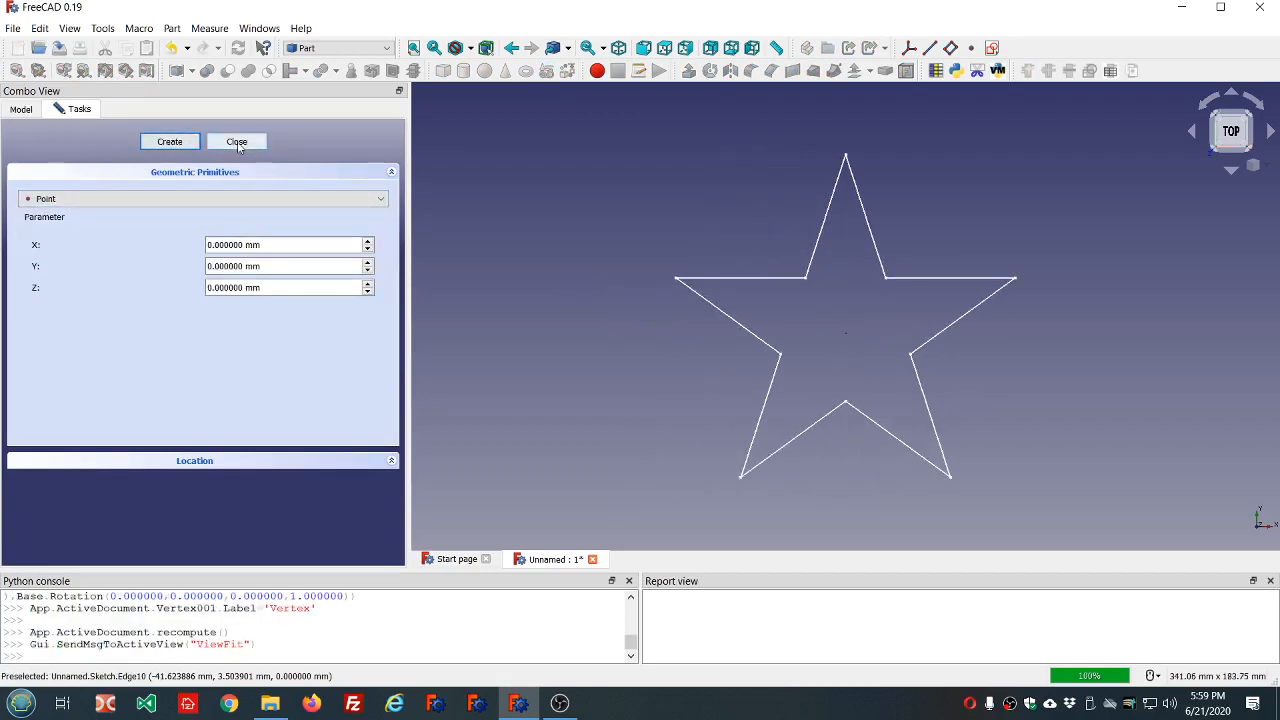
pyautogui.click(236, 141)
# Drive the Z coordinate of the first point, Vertex, with the formula dd.ddDepth.
pyautogui.click(70, 208)
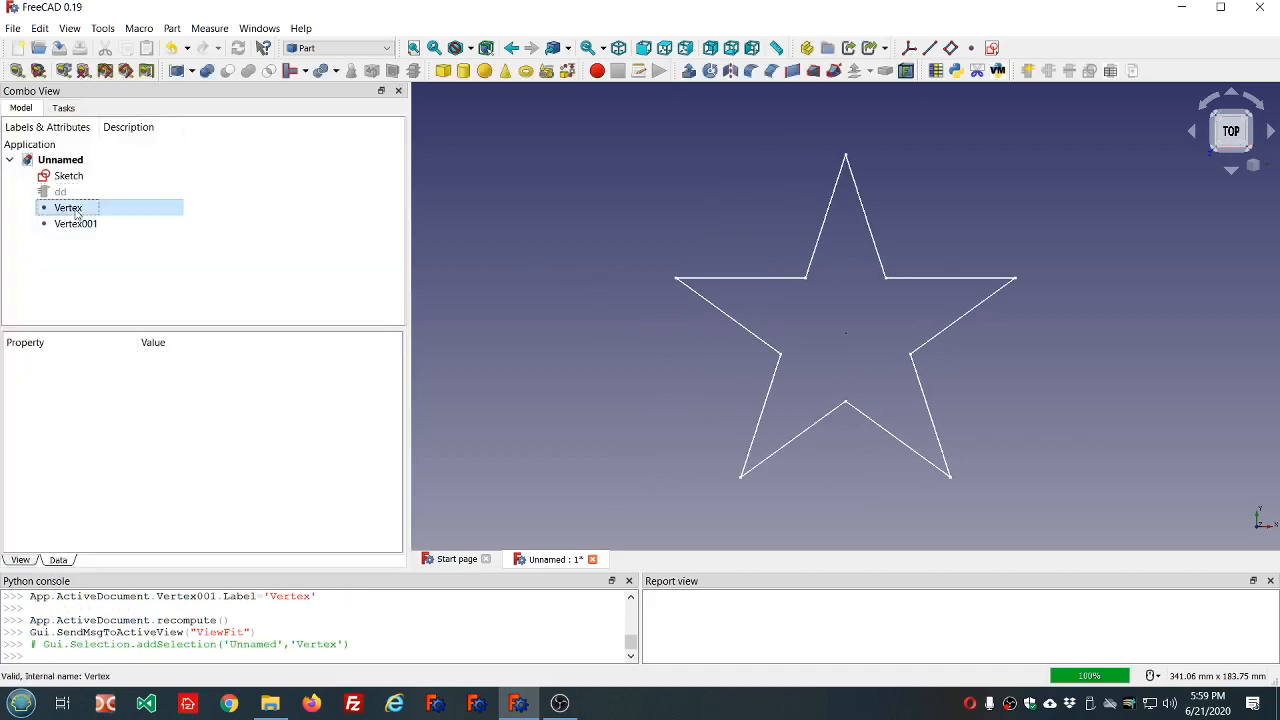
pyautogui.click(76, 225)
pyautogui.click(70, 208)
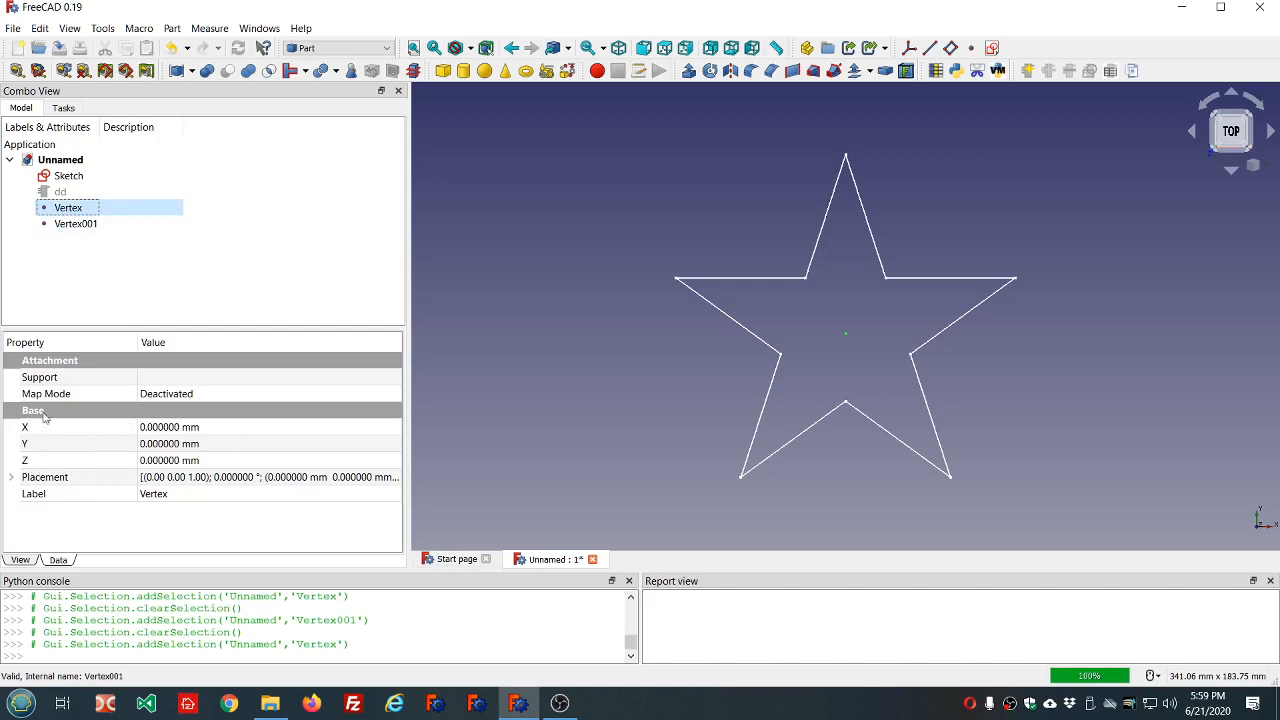
pyautogui.click(222, 460)
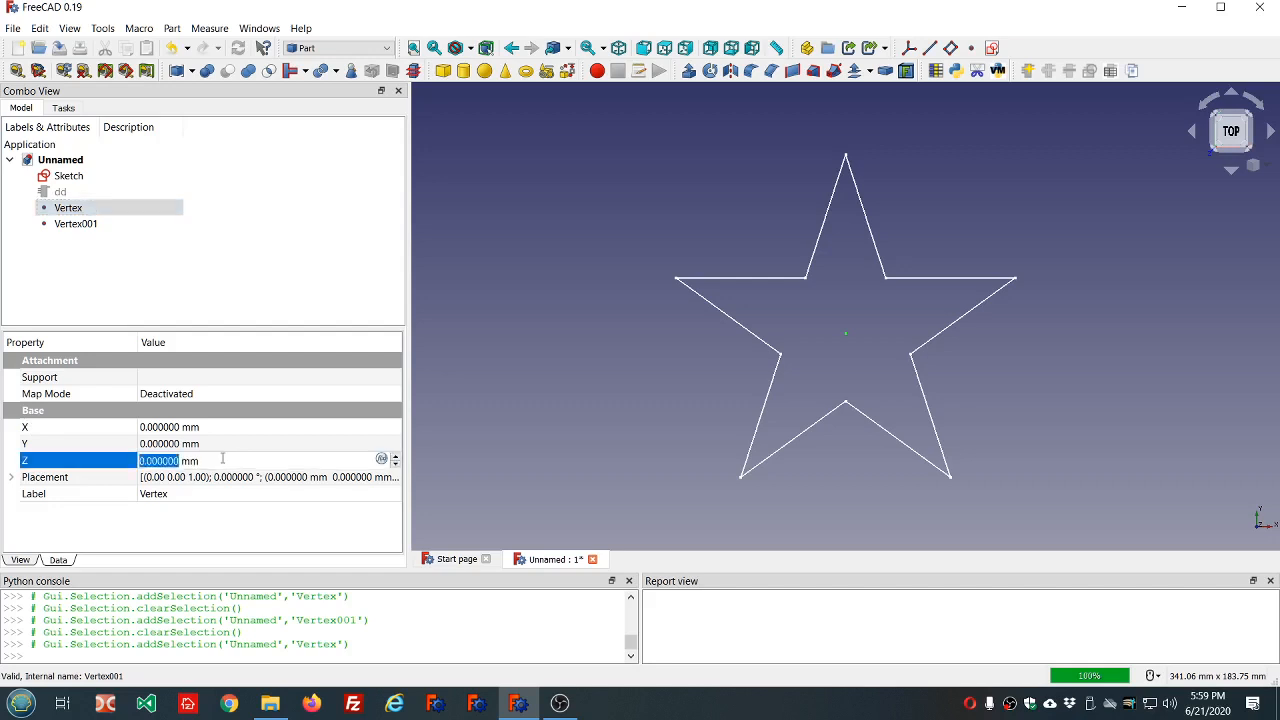
pyautogui.click(381, 460)
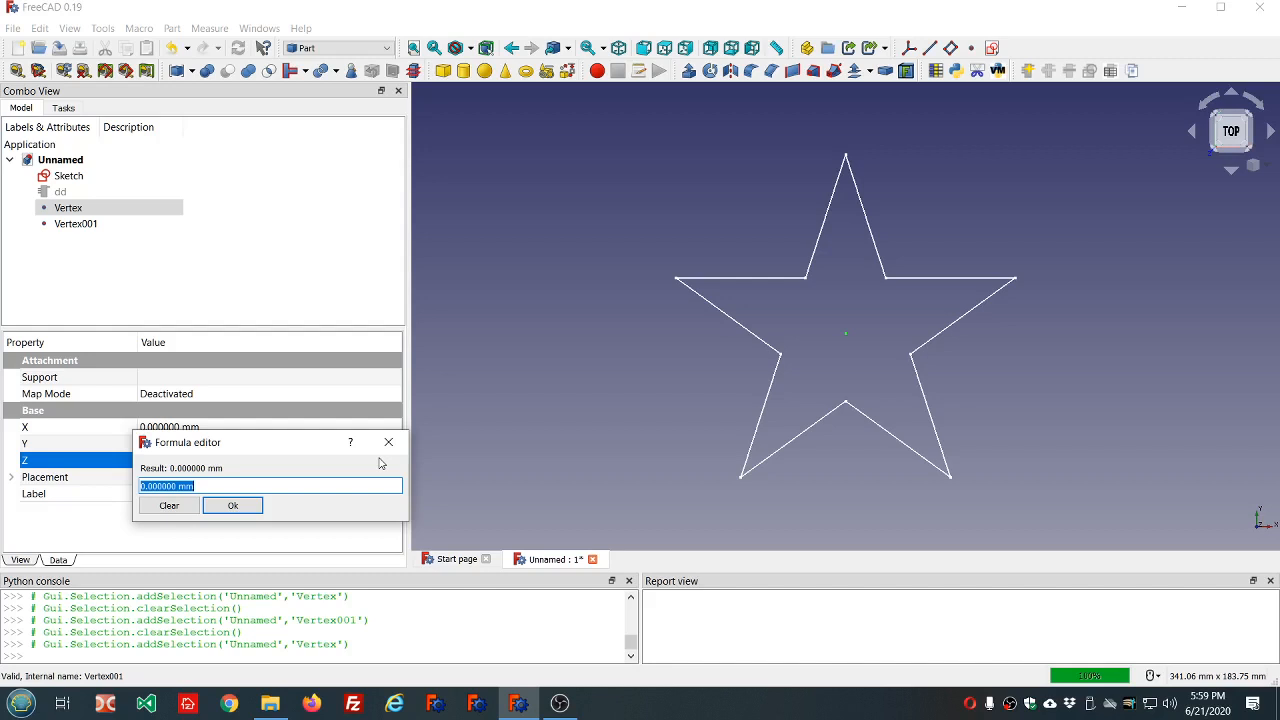
pyautogui.write('dd.dd')
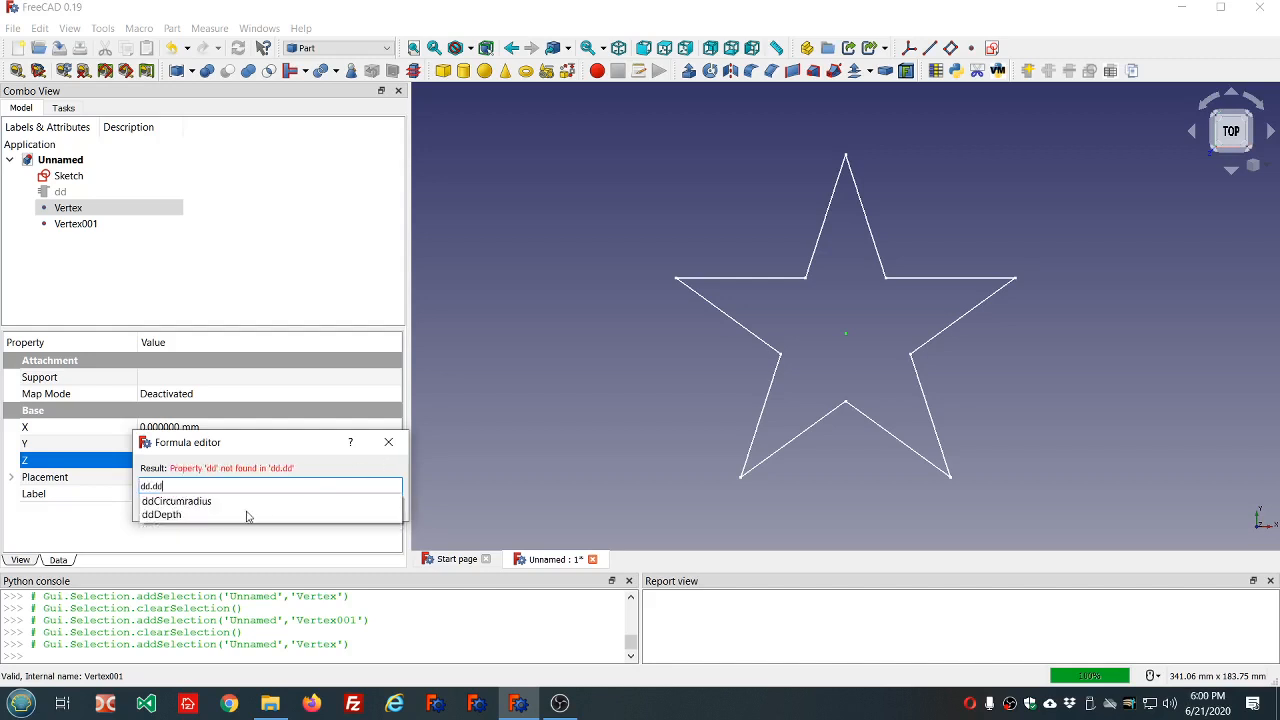
pyautogui.click(162, 514)
pyautogui.click(231, 506)
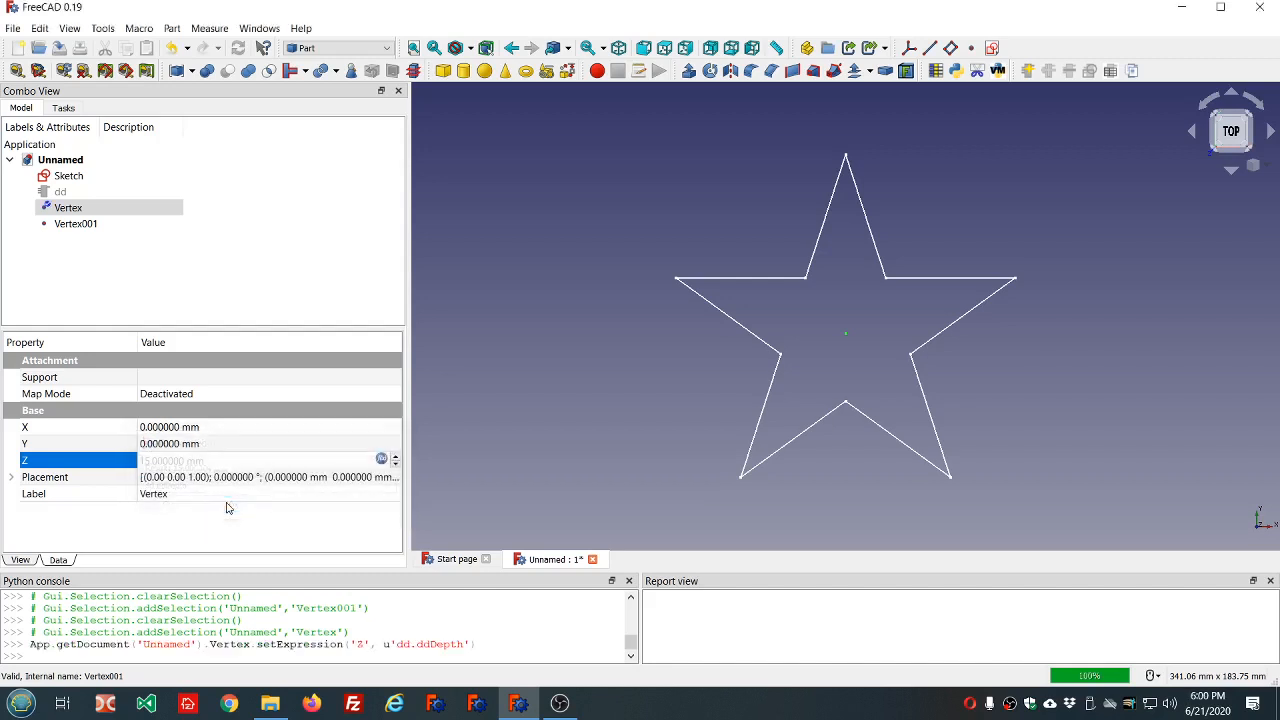
pyautogui.moveTo(814, 517); pyautogui.dragTo(846, 440, button='middle')
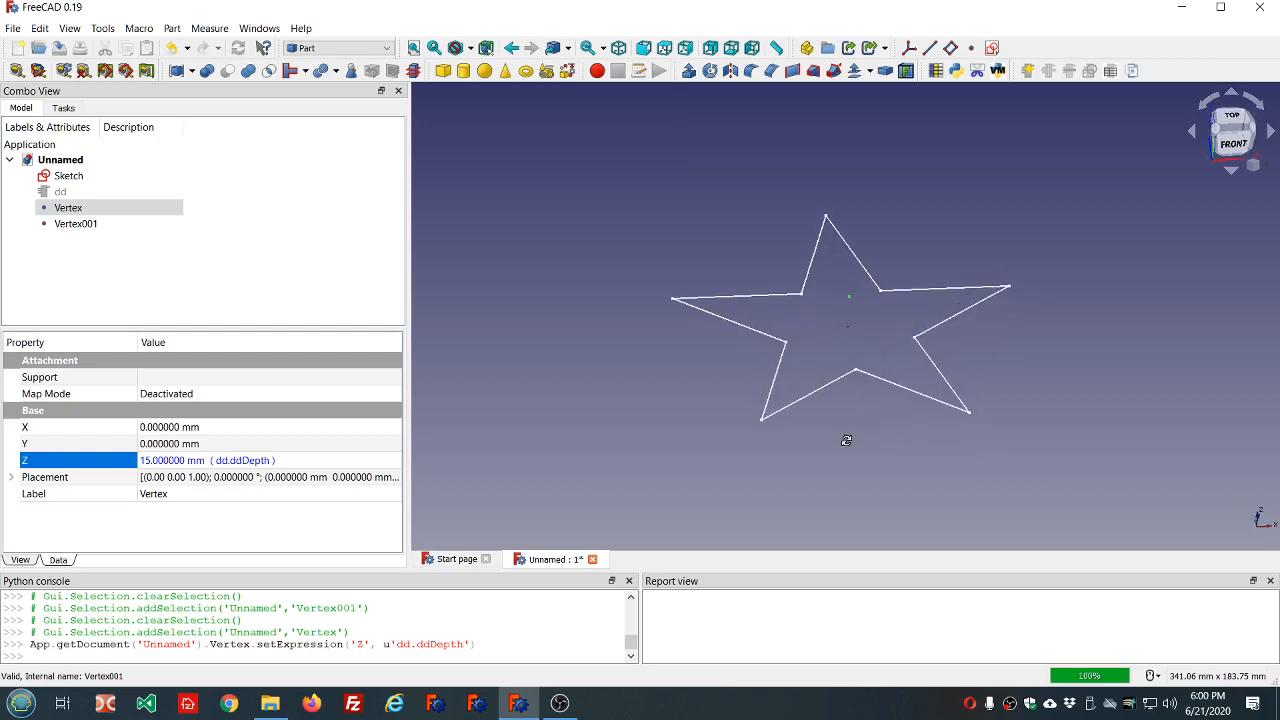
# Drive the Z coordinate of Vertex001 with the formula -dd.ddDepth and clear the selection.
pyautogui.click(94, 224)
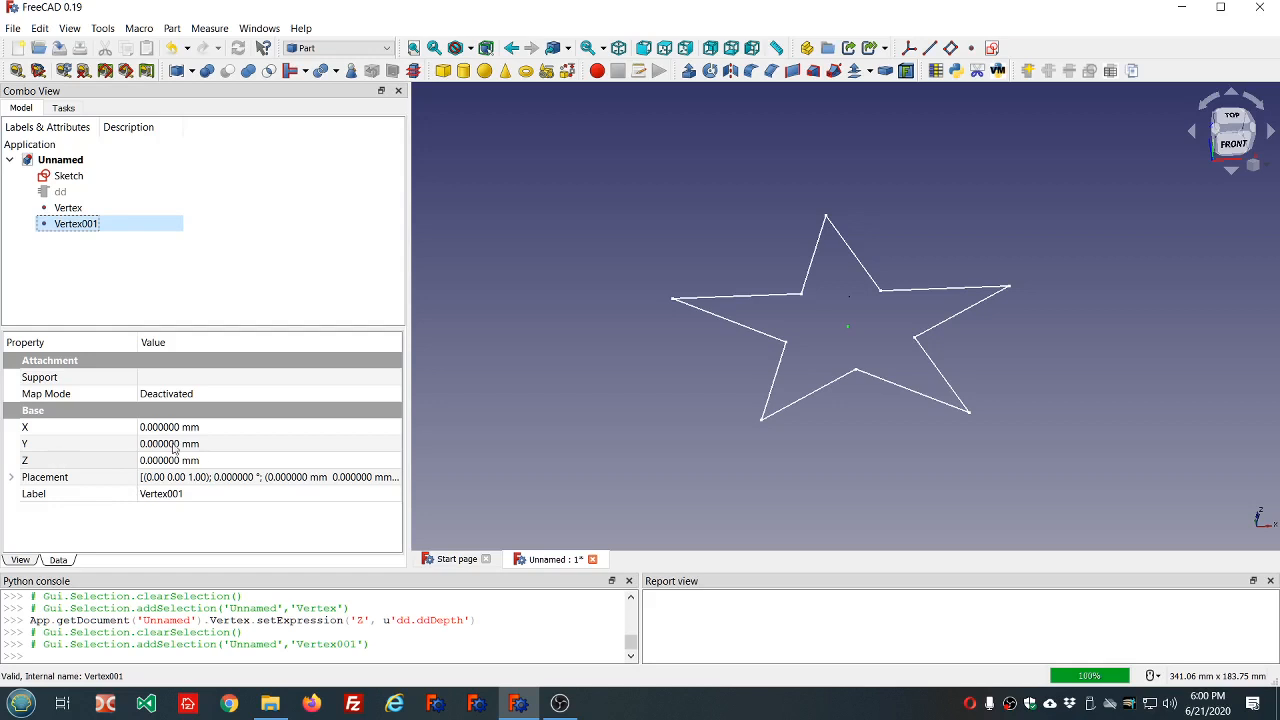
pyautogui.click(219, 461)
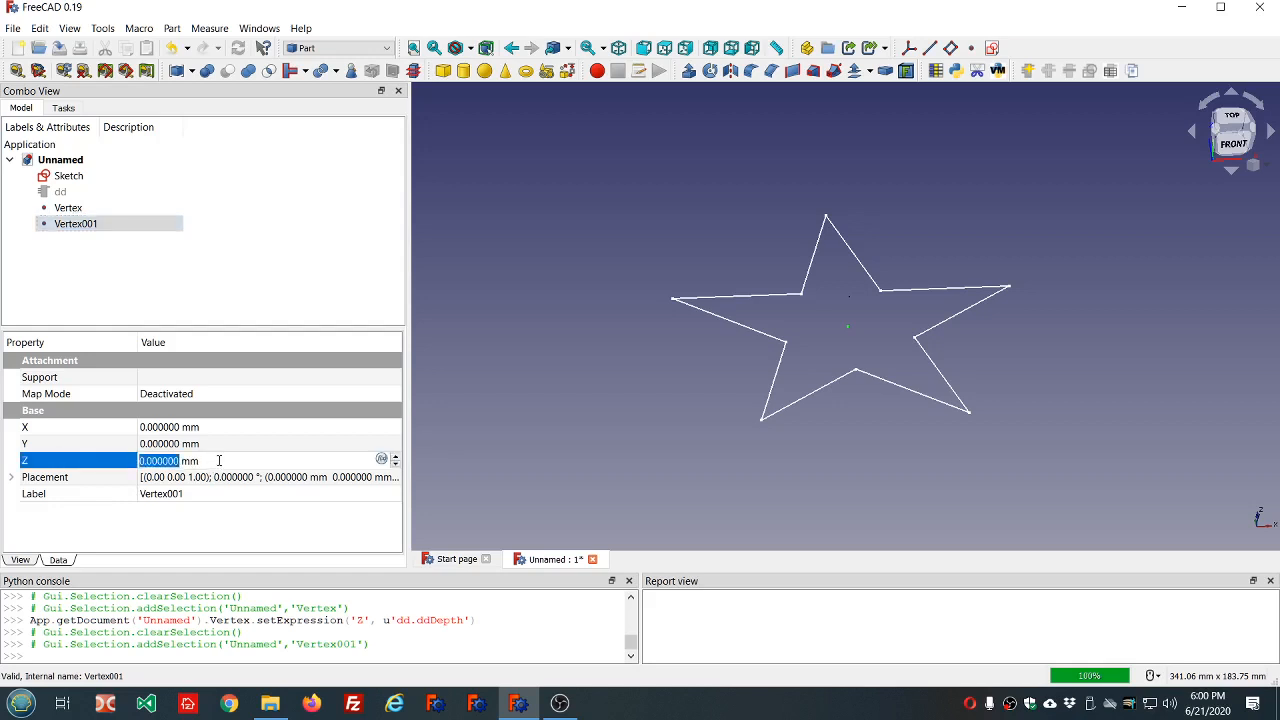
pyautogui.press('=')
pyautogui.write('-')
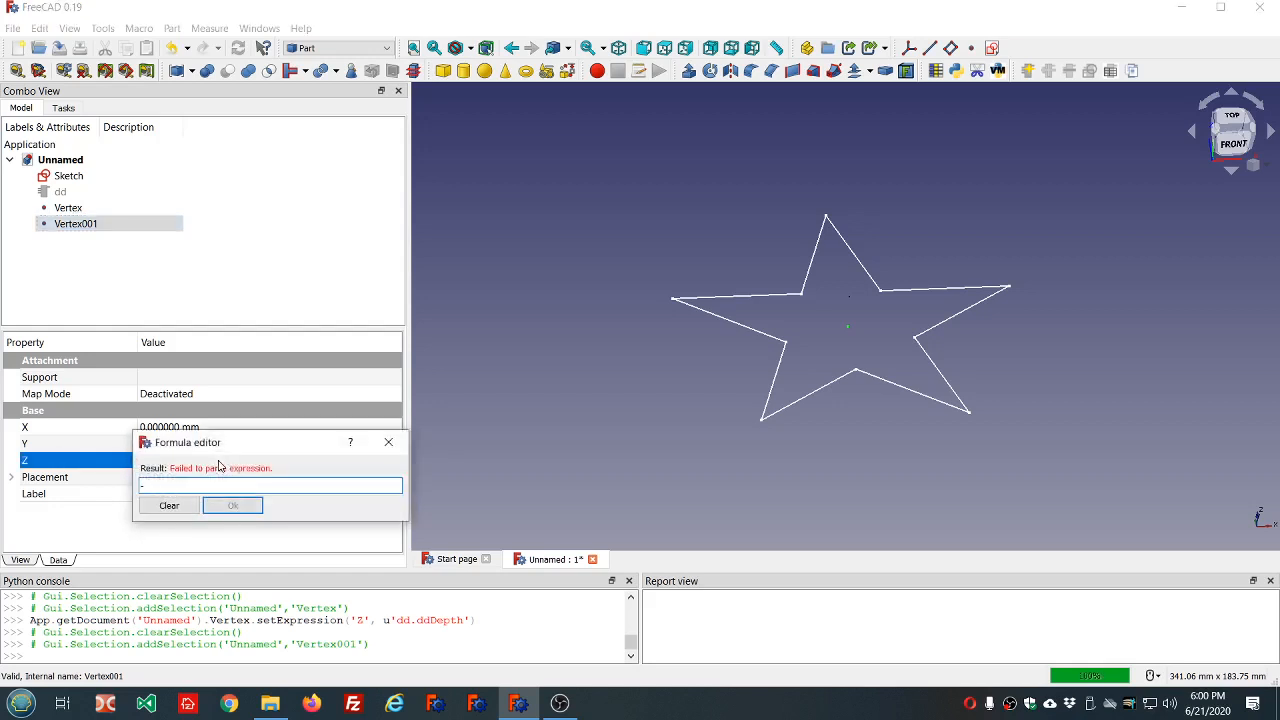
pyautogui.write('dd.ddDepth')
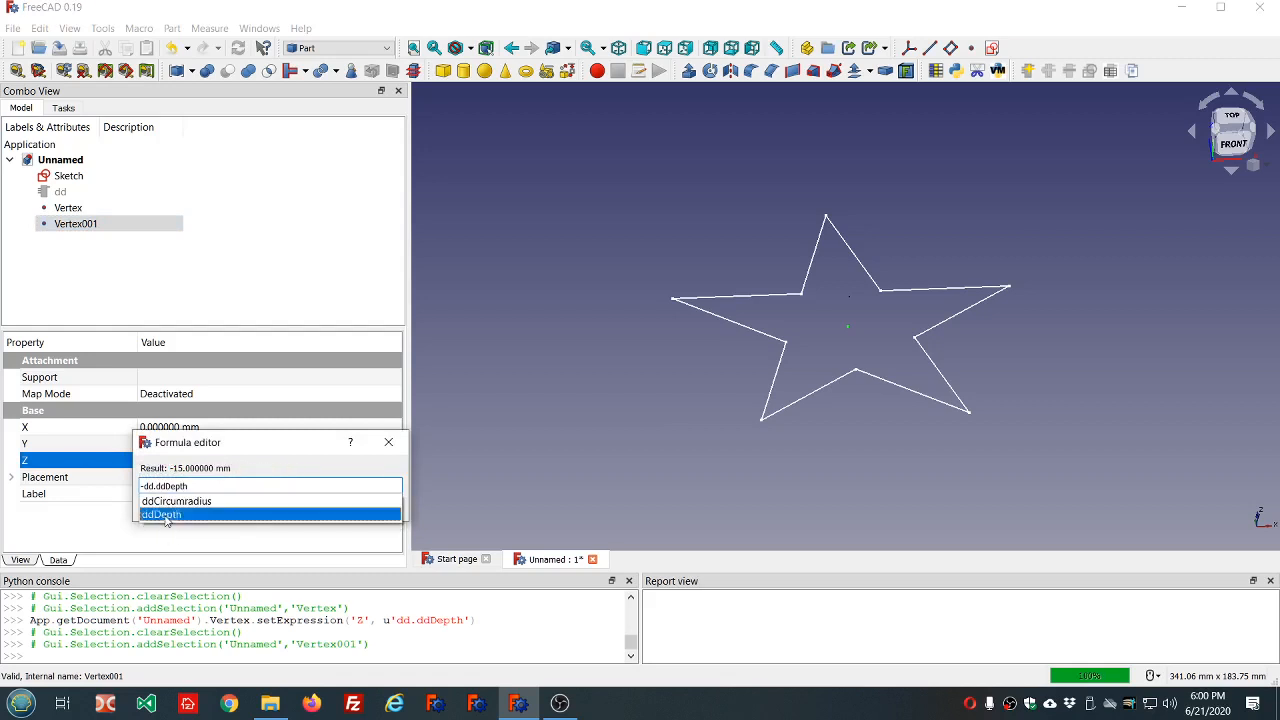
pyautogui.click(168, 514)
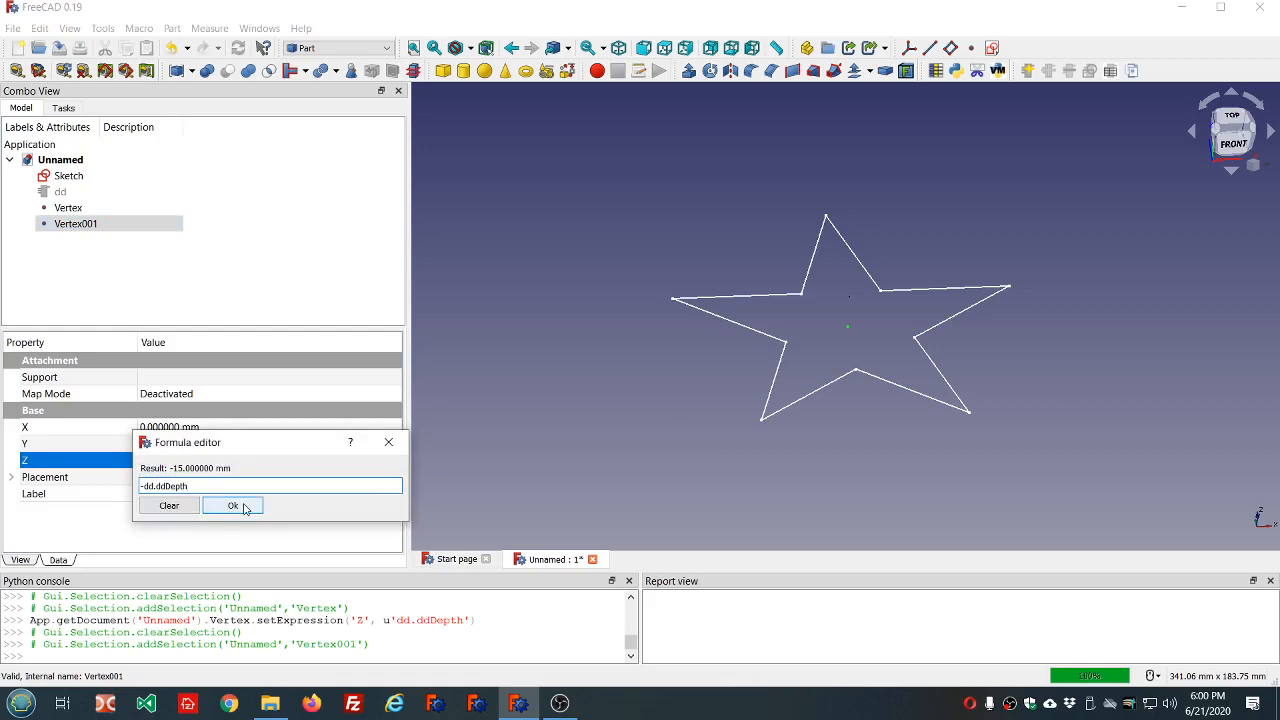
pyautogui.click(245, 507)
pyautogui.click(520, 372)
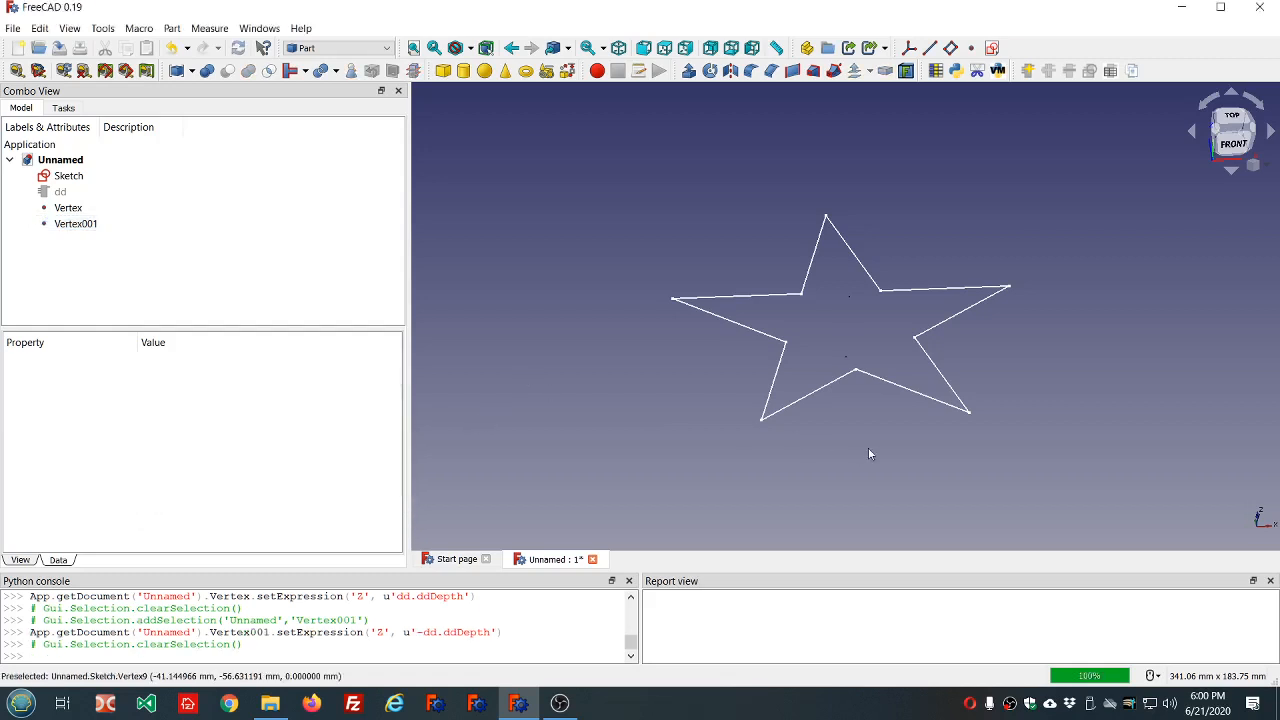
# Examine the positions of the two points relative to the star sketch from several viewing angles.
pyautogui.moveTo(868, 426); pyautogui.dragTo(868, 416, button='middle')
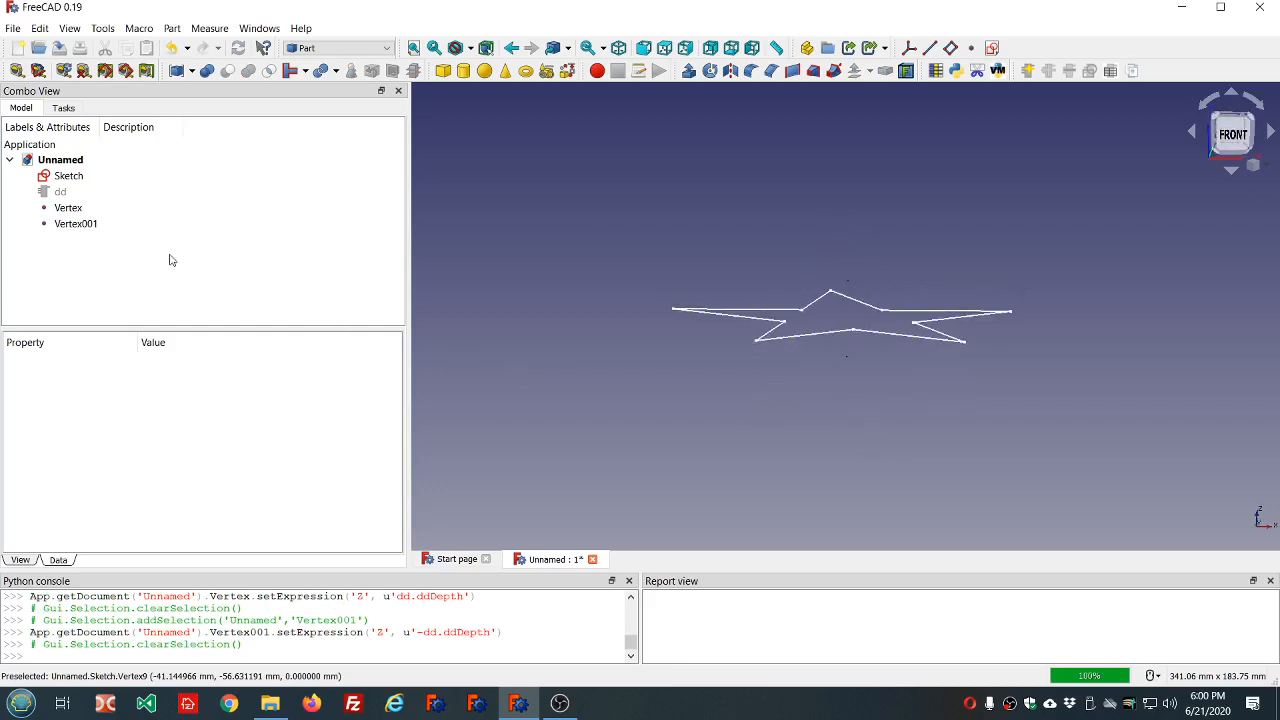
pyautogui.click(76, 207)
pyautogui.keyDown('ctrl'); pyautogui.click(82, 223); pyautogui.keyUp('ctrl')
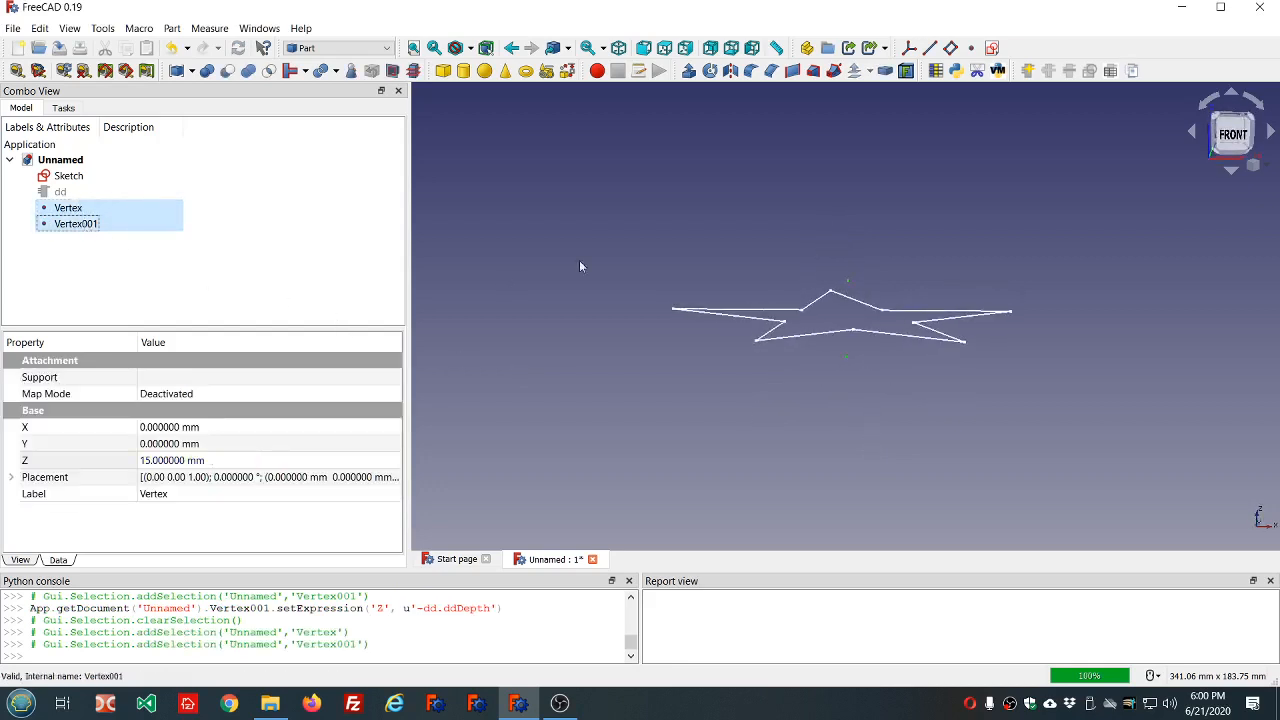
pyautogui.moveTo(777, 214); pyautogui.dragTo(769, 266, button='middle')
pyautogui.click(622, 225)
pyautogui.scroll(-1, 691, 237)
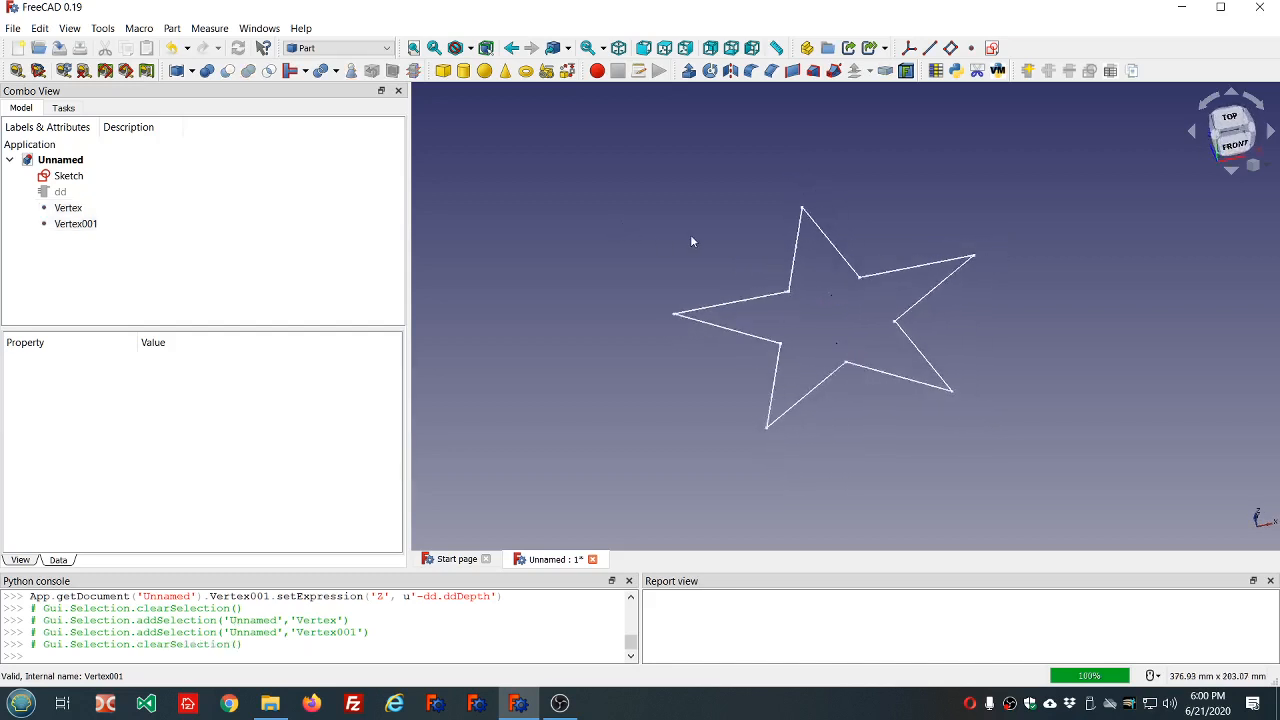
pyautogui.scroll(-1, 690, 241)
pyautogui.moveTo(640, 380); pyautogui.dragTo(593, 384, button='middle')
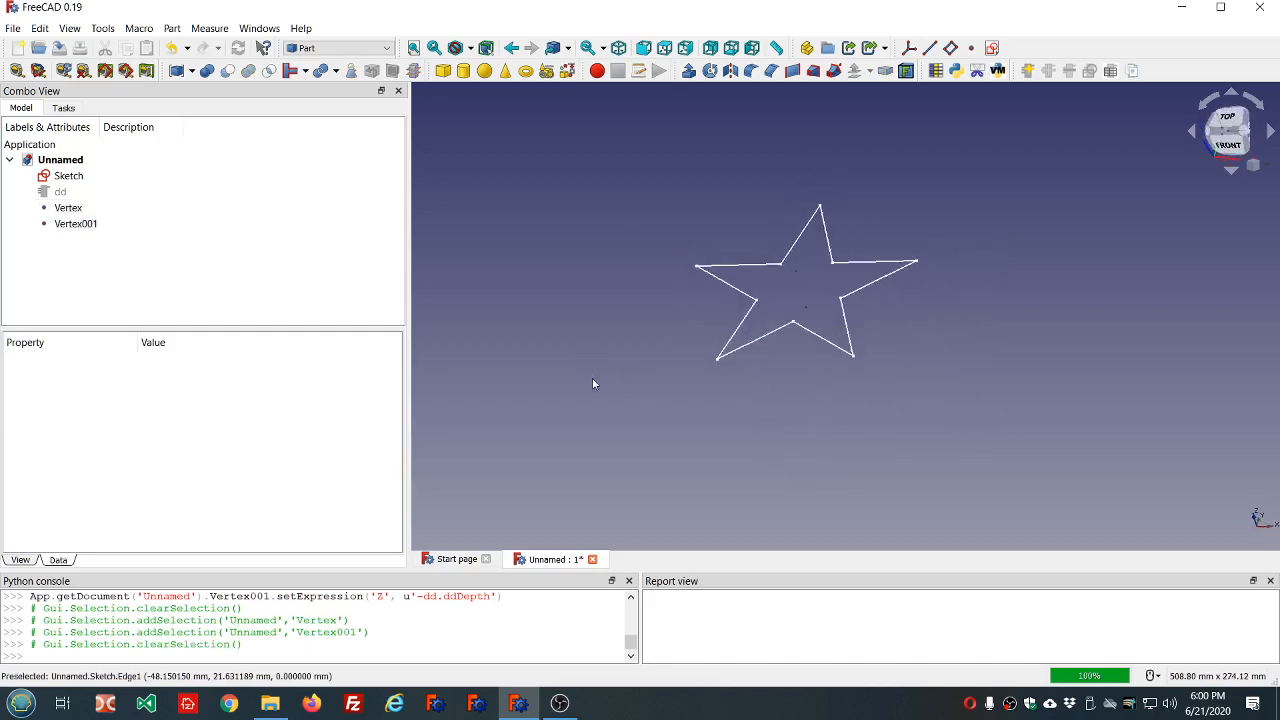
pyautogui.moveTo(761, 175); pyautogui.dragTo(766, 209, button='middle')
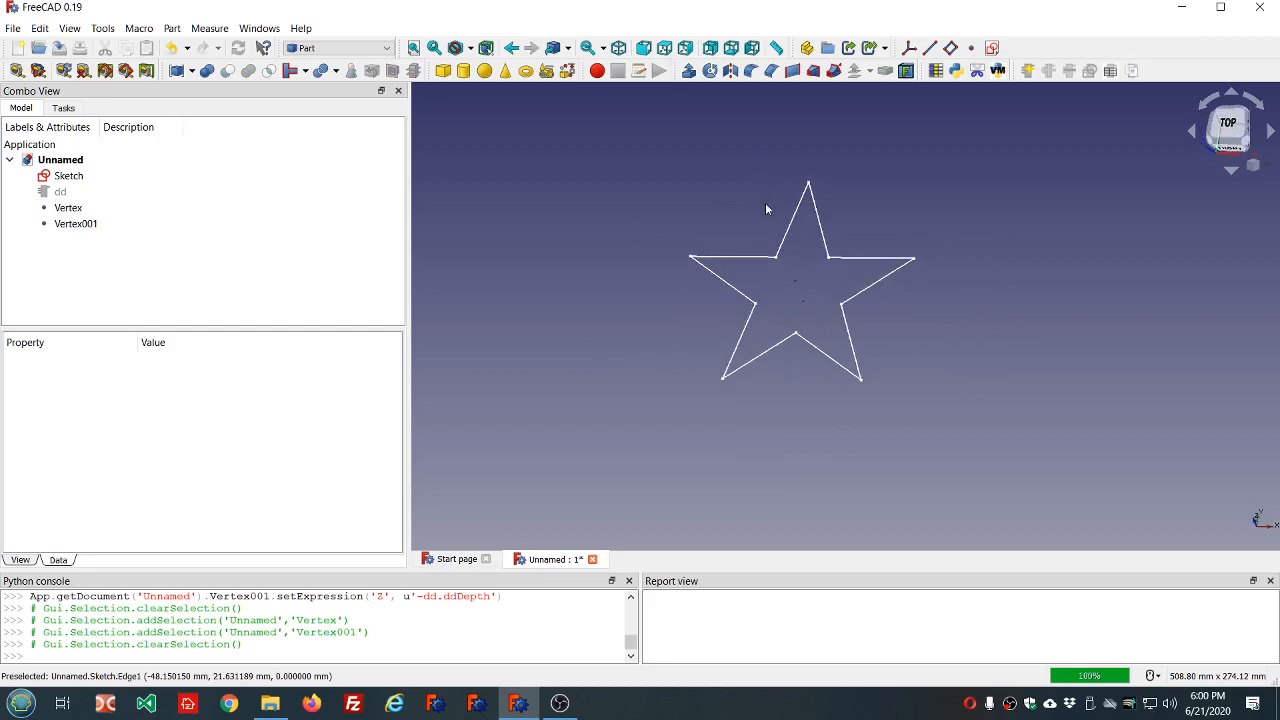
# Create a solid loft through the profiles Vertex, Sketch and Vertex001, in that order.
pyautogui.click(813, 71)
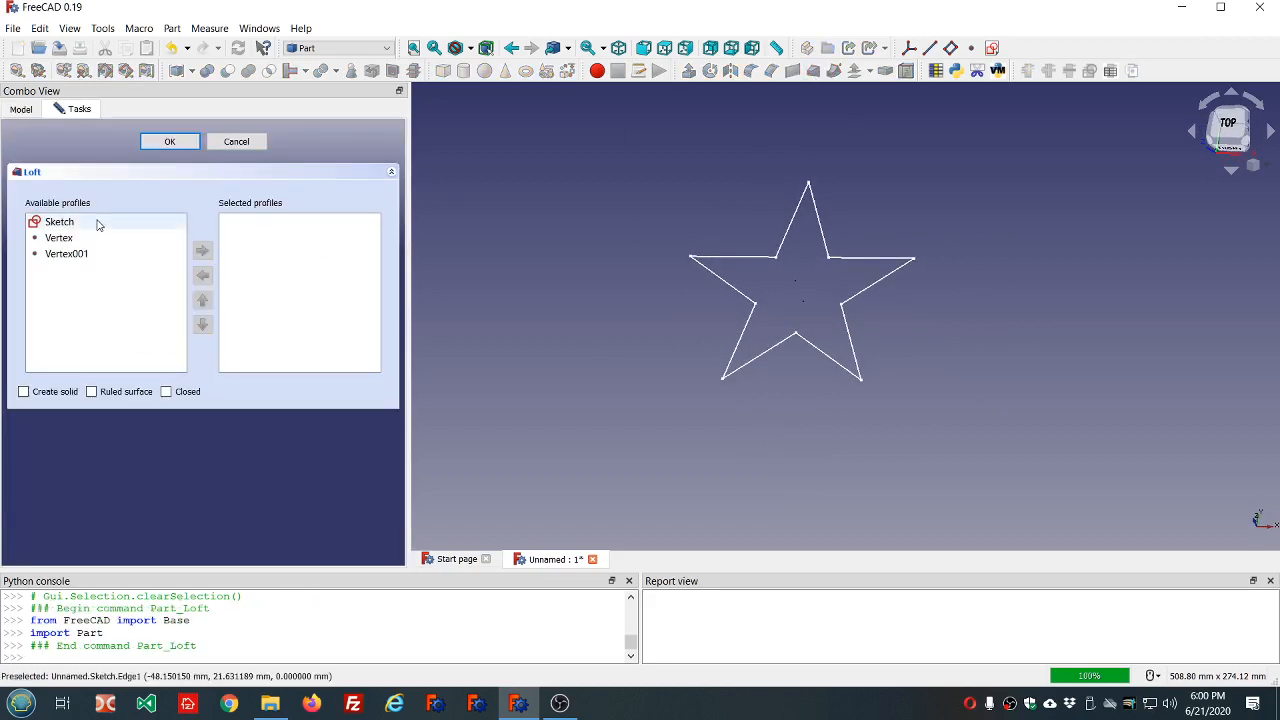
pyautogui.doubleClick(62, 239)
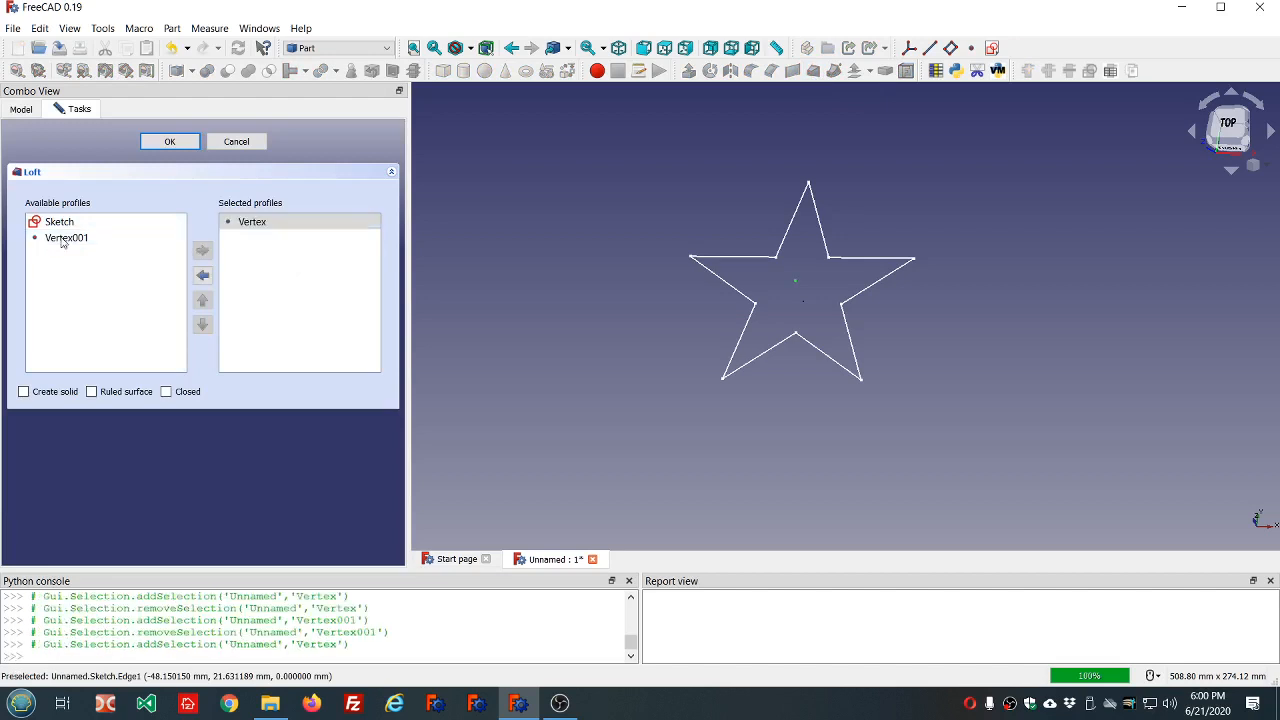
pyautogui.doubleClick(60, 226)
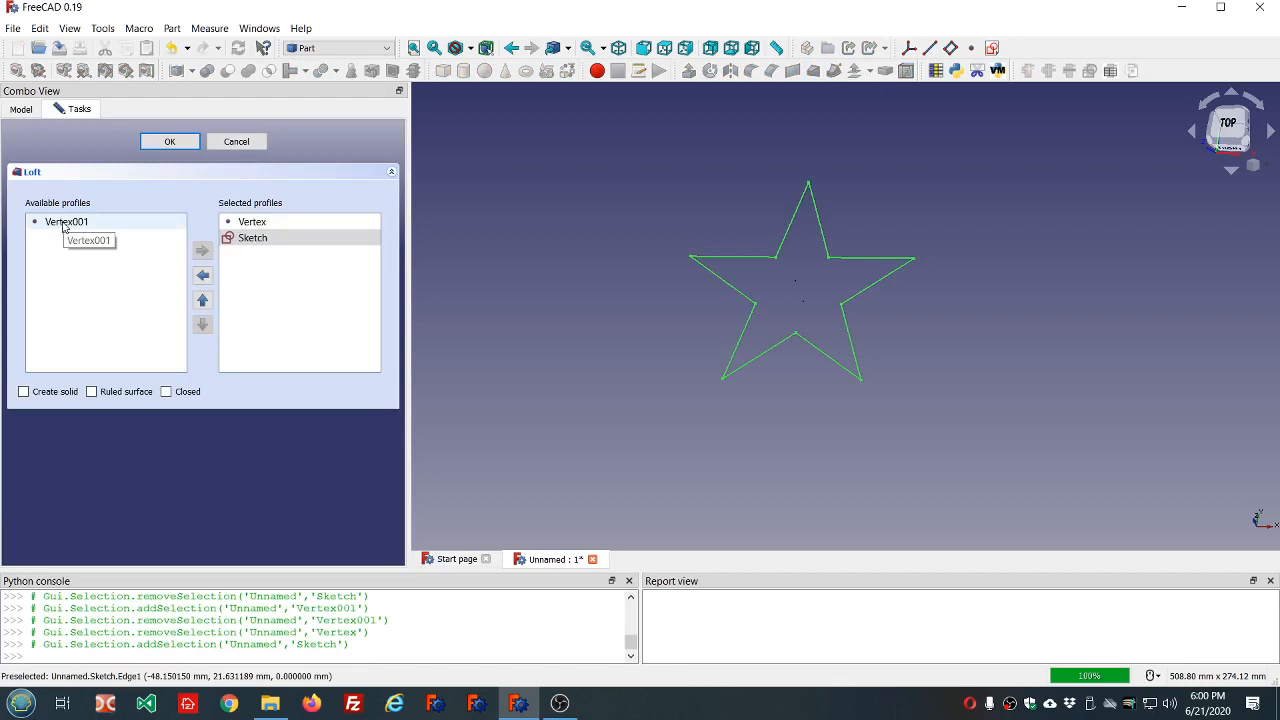
pyautogui.doubleClick(62, 223)
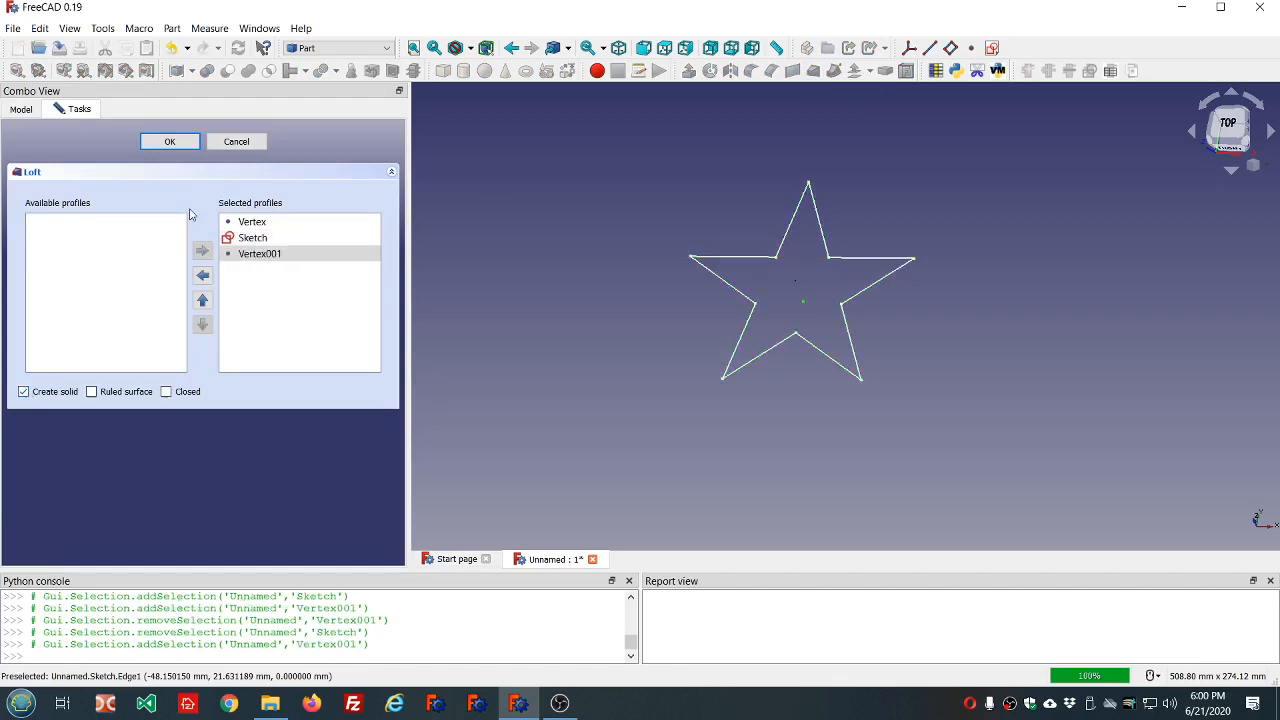
pyautogui.click(170, 141)
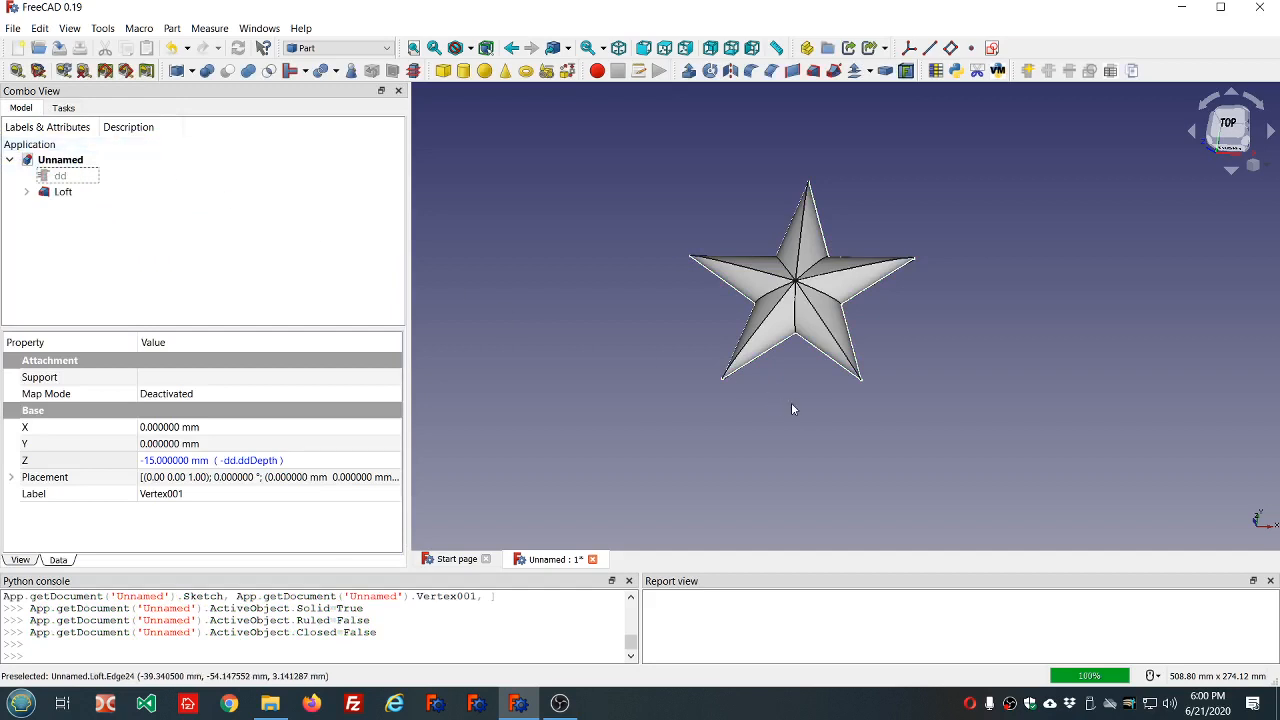
# Examine the lofted star's faces from several angles and select the loft to review its properties.
pyautogui.moveTo(798, 392); pyautogui.dragTo(809, 457, button='middle')
pyautogui.scroll(3, 816, 290)
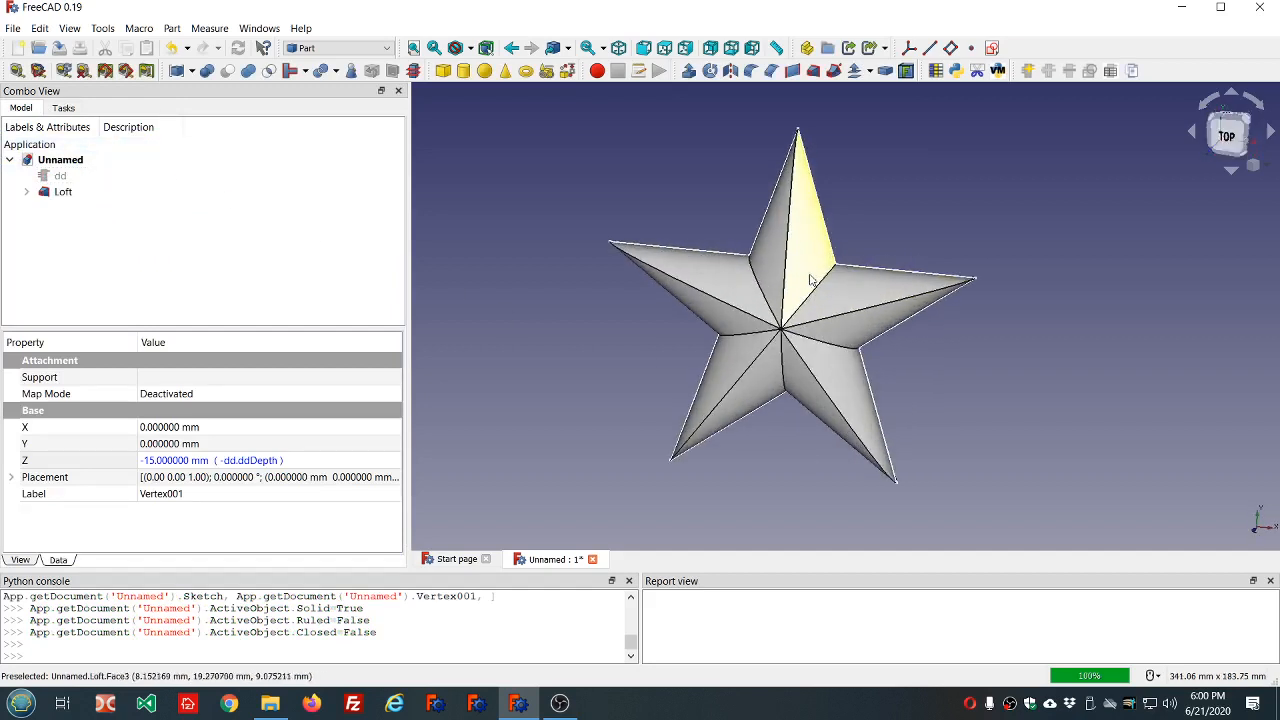
pyautogui.moveTo(880, 260); pyautogui.dragTo(988, 443, button='middle')
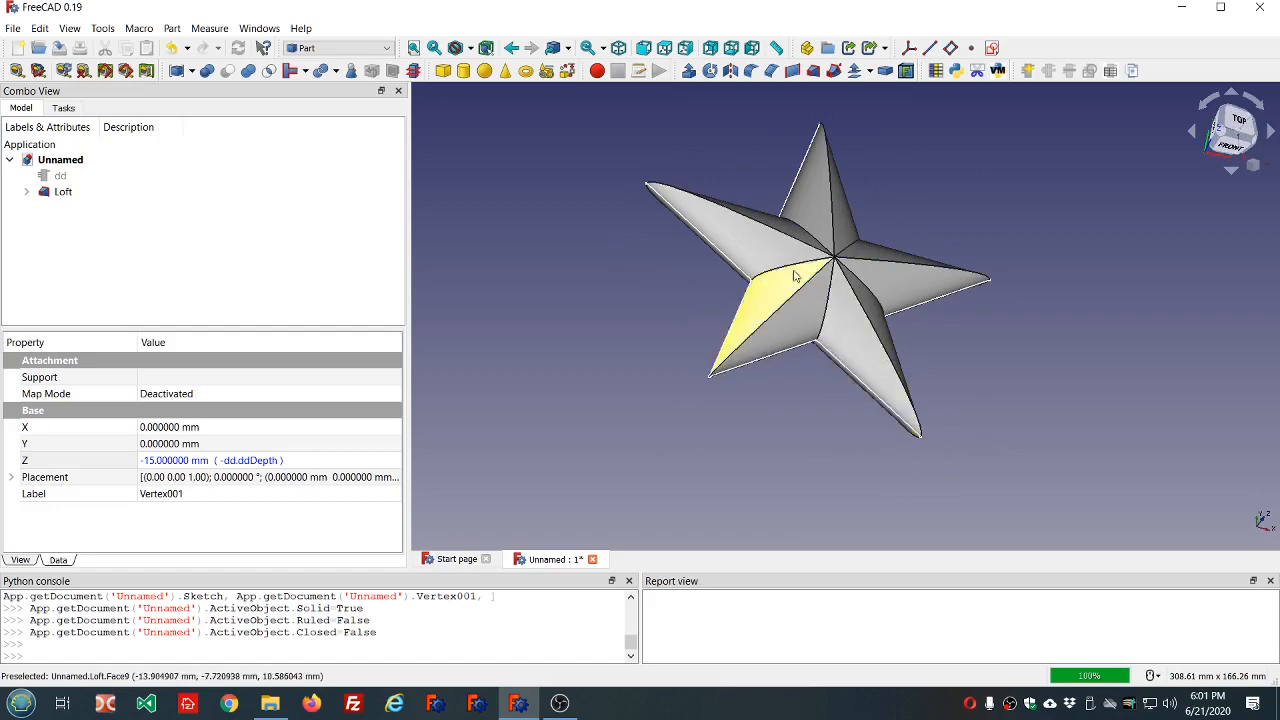
pyautogui.moveTo(775, 136); pyautogui.dragTo(714, 154, button='middle')
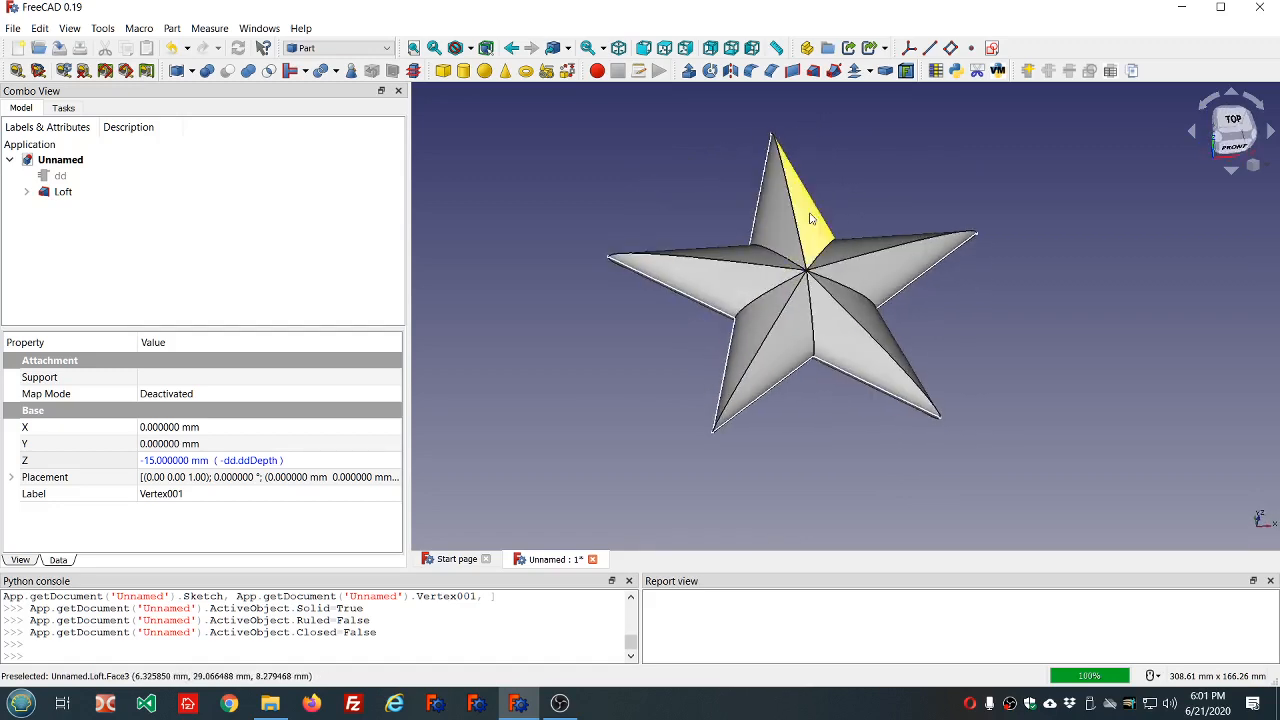
pyautogui.scroll(-3, 809, 216)
pyautogui.scroll(3, 817, 248)
pyautogui.moveTo(866, 150); pyautogui.dragTo(892, 188, button='middle')
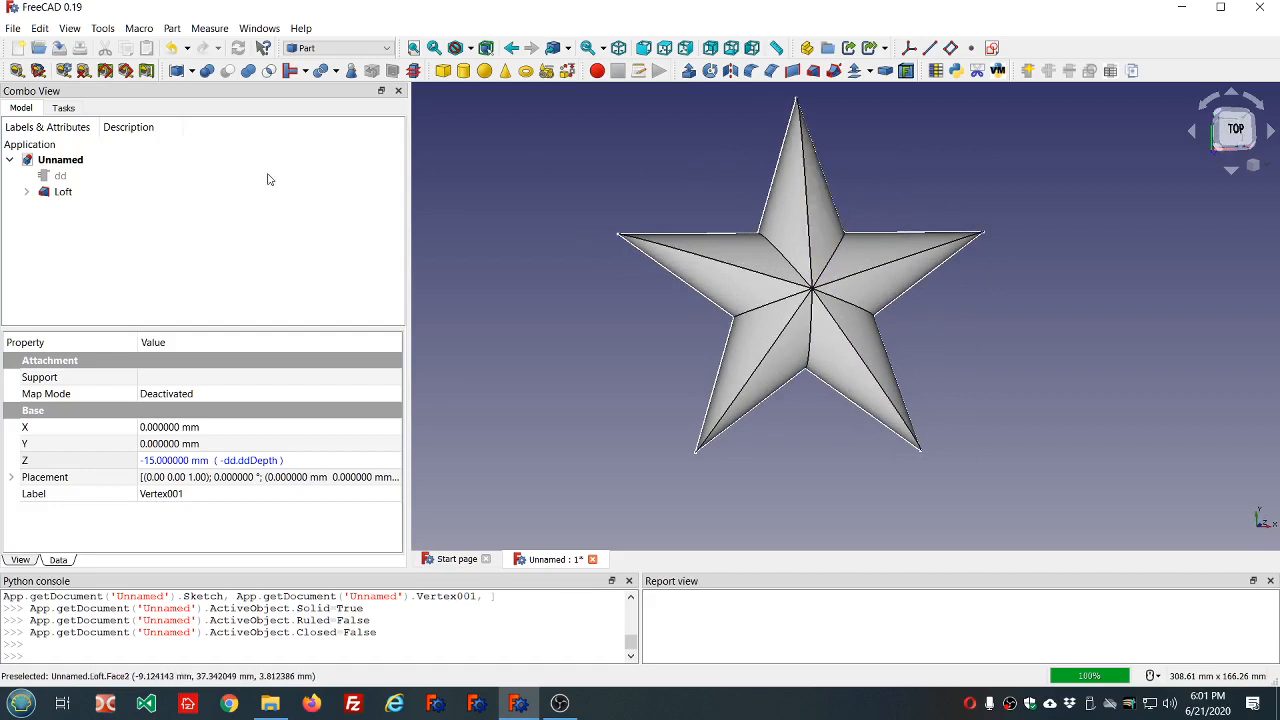
pyautogui.click(63, 192)
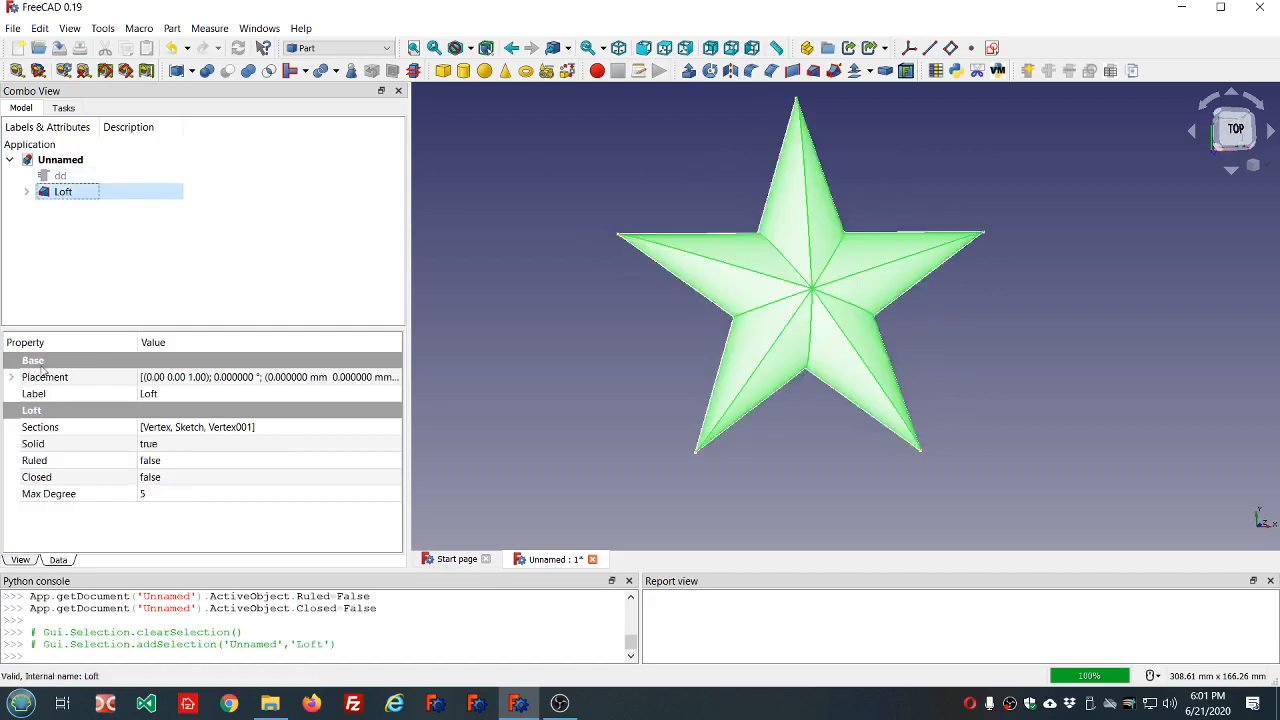
# Set the loft's Ruled property to true and clear the selection.
pyautogui.doubleClick(197, 462)
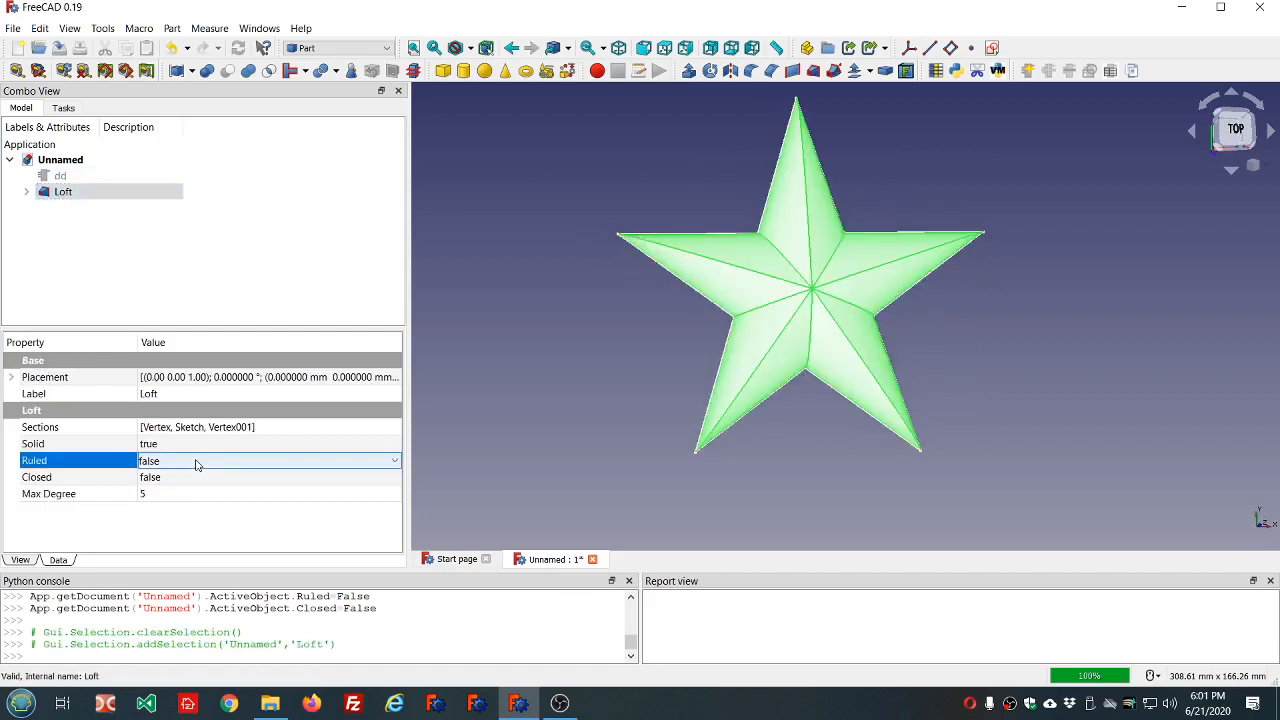
pyautogui.click(289, 243)
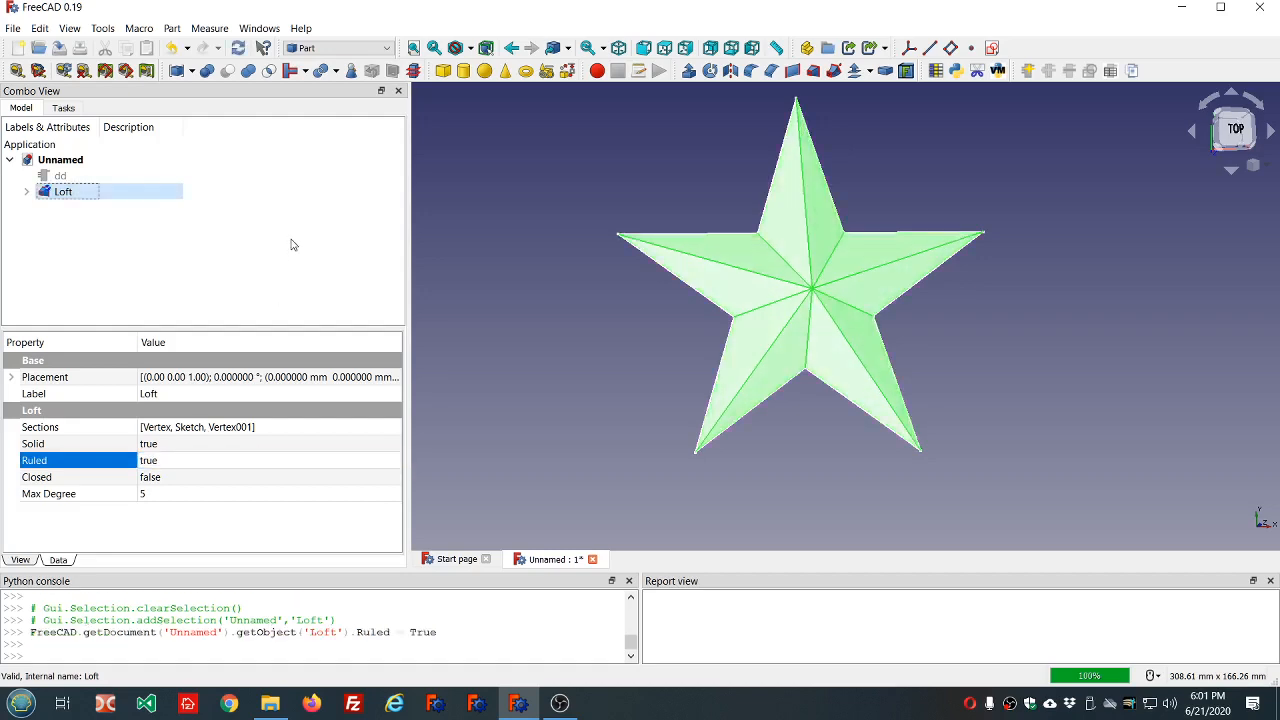
pyautogui.moveTo(823, 480)
pyautogui.mouseDown(button='middle')
pyautogui.moveTo(820, 397)
pyautogui.moveTo(812, 479)
pyautogui.mouseUp(button='middle')
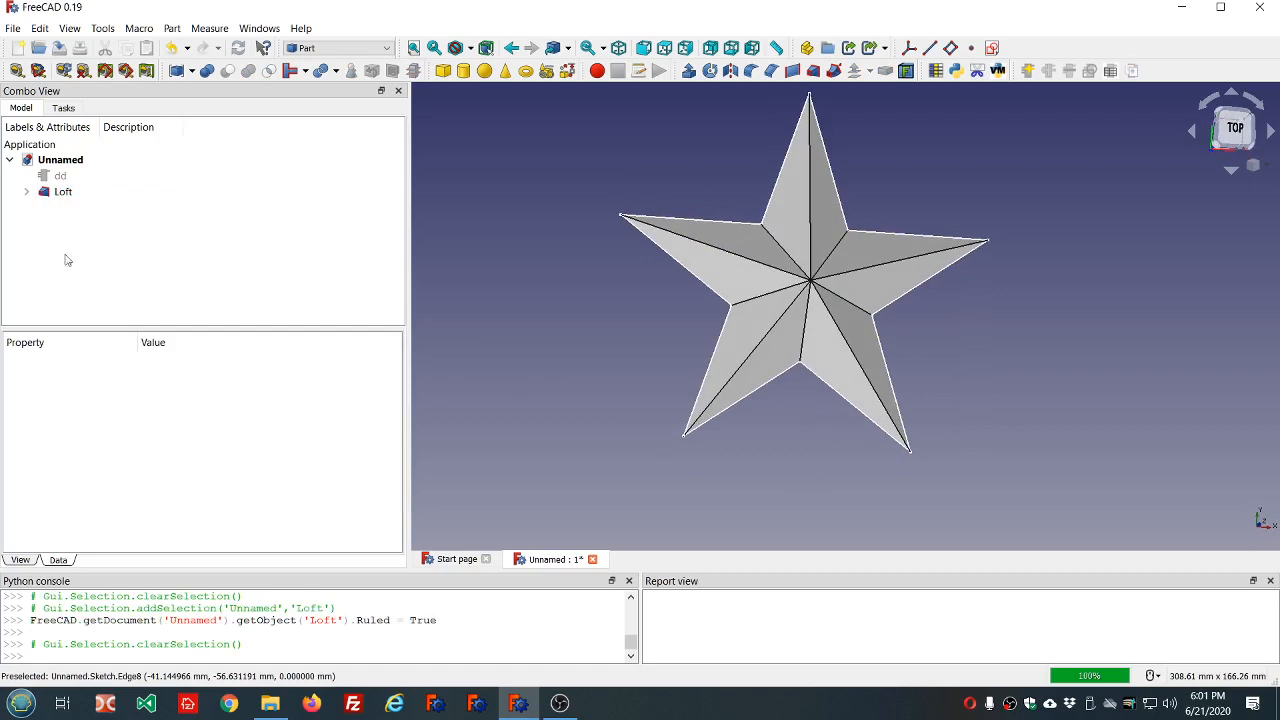
# Delete the loft and recreate it through Vertex, Sketch and Vertex001, with Create solid and Ruled surface enabled.
pyautogui.click(58, 193)
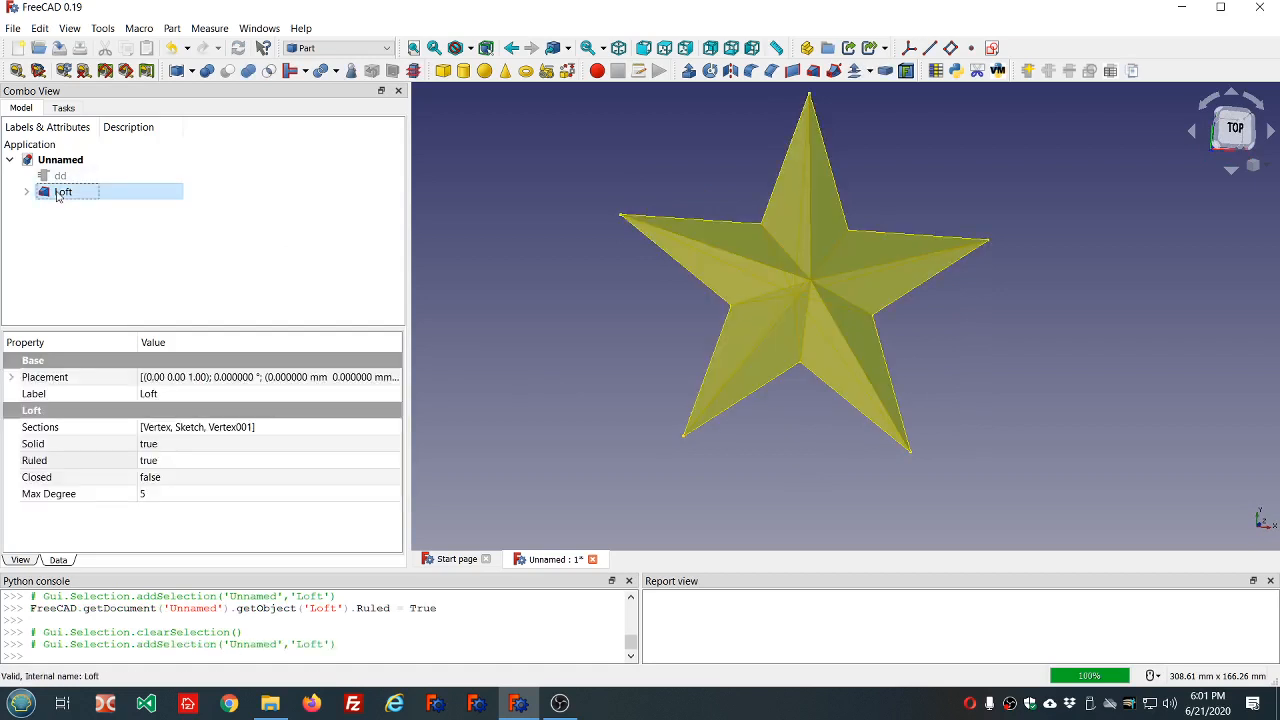
pyautogui.press('Delete')
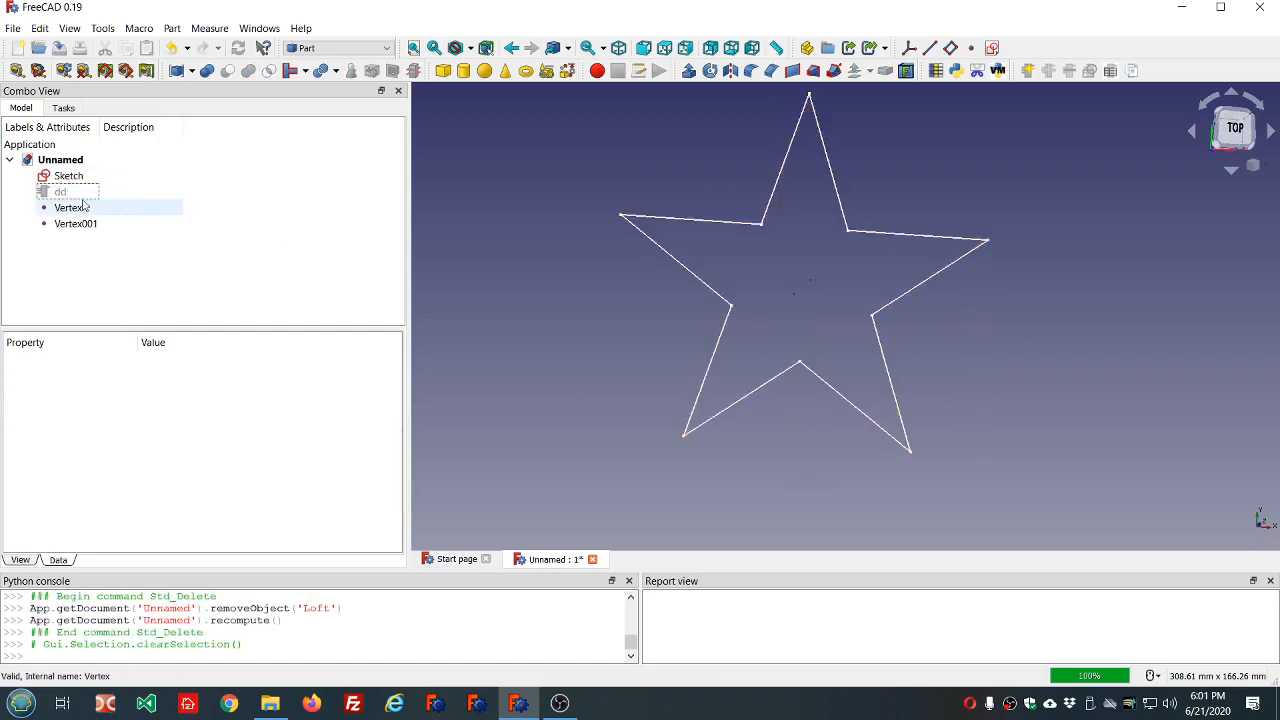
pyautogui.click(813, 70)
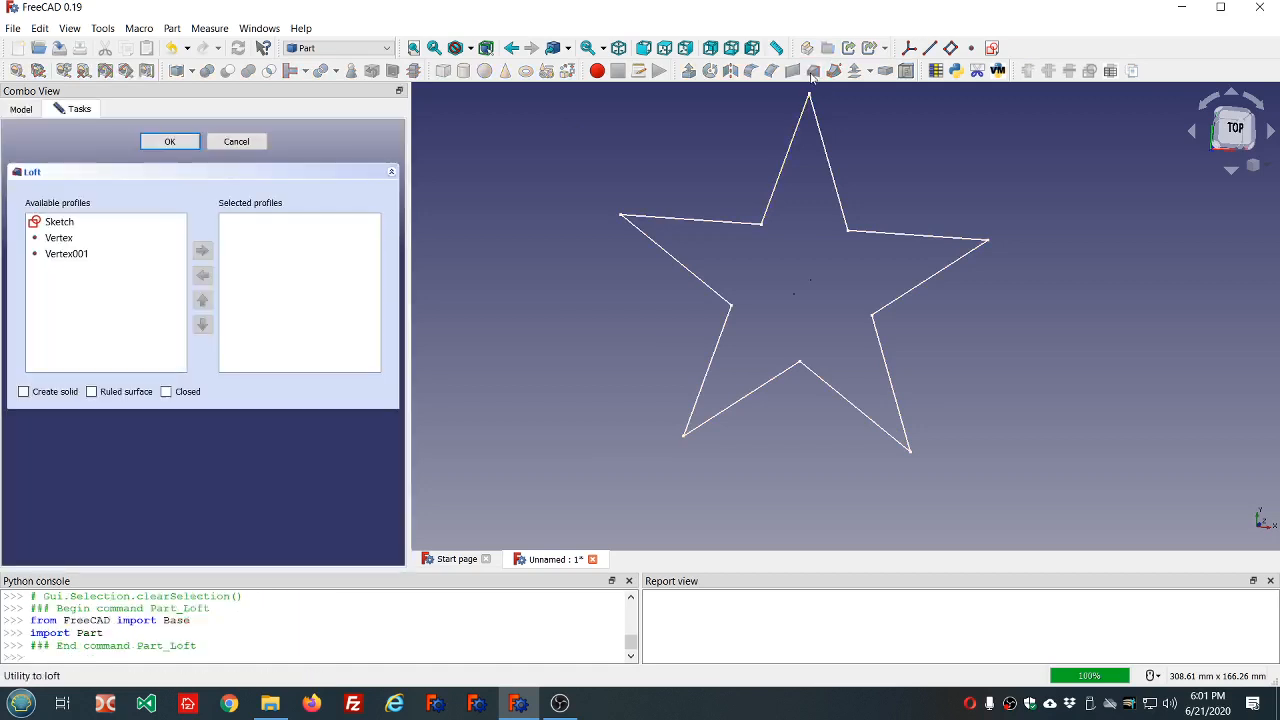
pyautogui.doubleClick(70, 244)
pyautogui.doubleClick(70, 224)
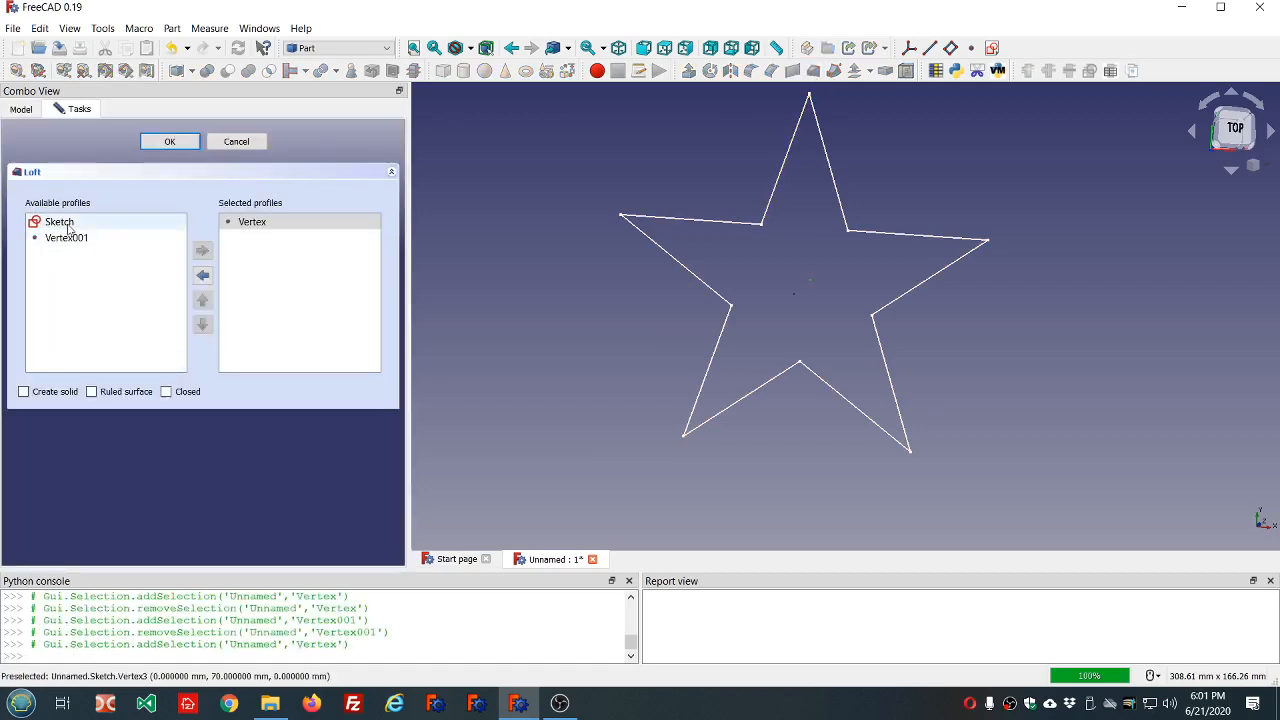
pyautogui.doubleClick(70, 224)
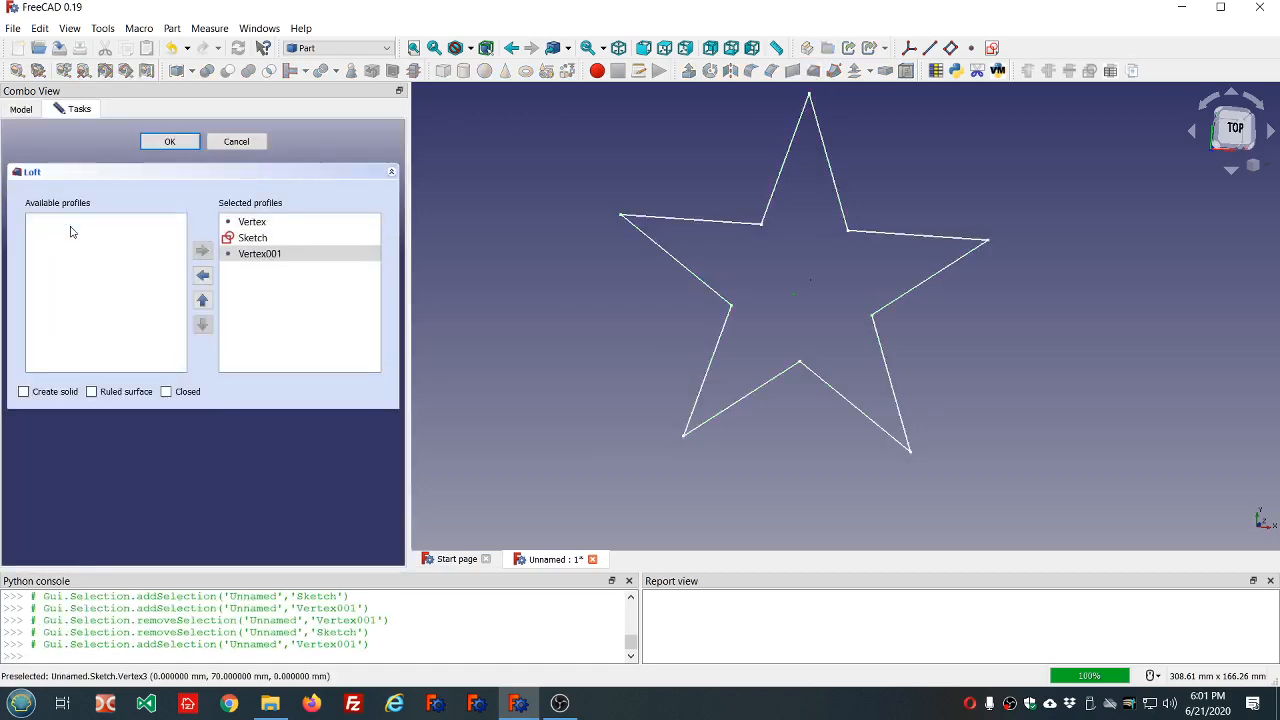
pyautogui.click(23, 392)
pyautogui.click(95, 396)
pyautogui.click(170, 141)
# Set the dd object's dd Depth parameter to 25 mm to deepen the star.
pyautogui.moveTo(792, 459); pyautogui.dragTo(859, 457, button='middle')
pyautogui.scroll(-4, 825, 424)
pyautogui.scroll(5, 818, 415)
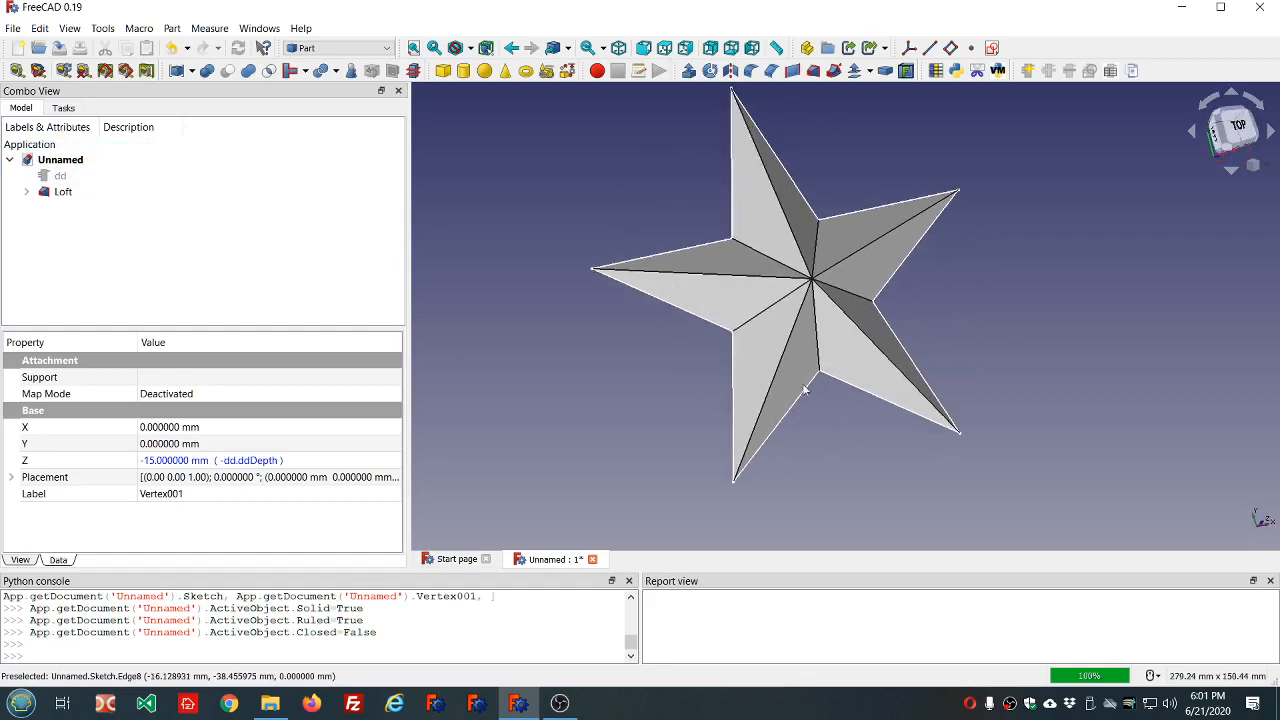
pyautogui.click(60, 175)
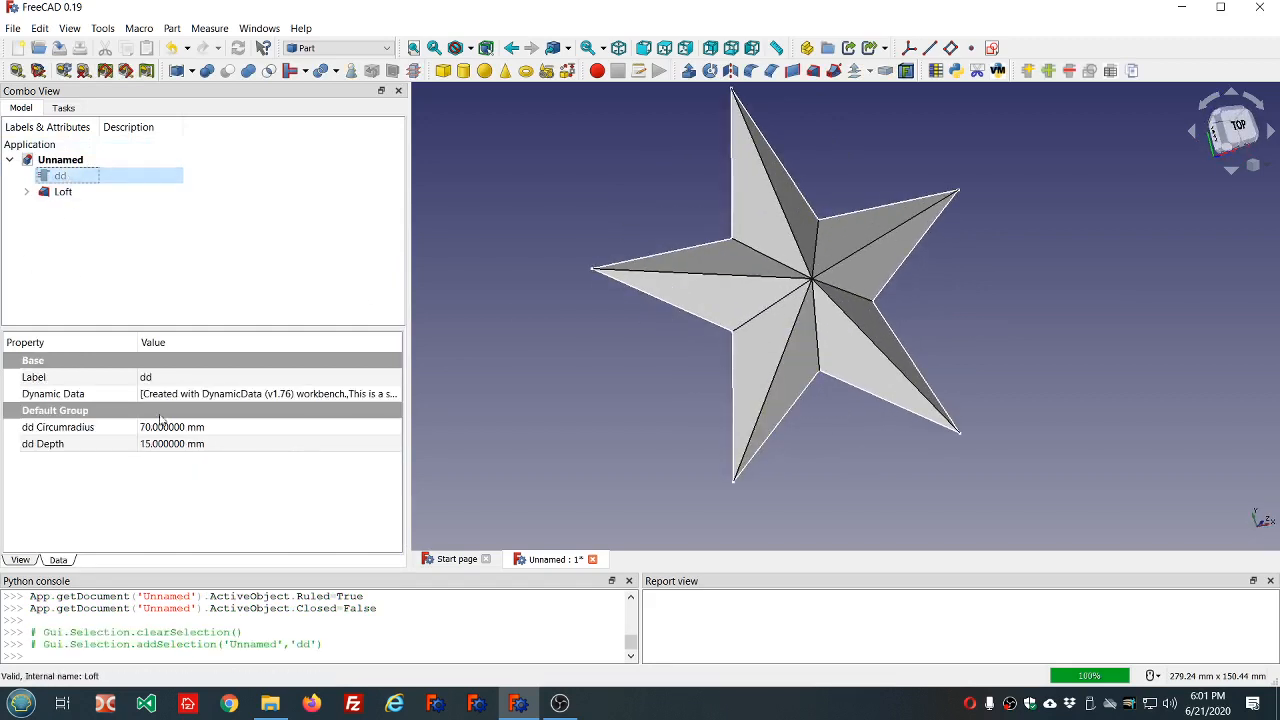
pyautogui.click(234, 443)
pyautogui.scroll(7, 234, 438)
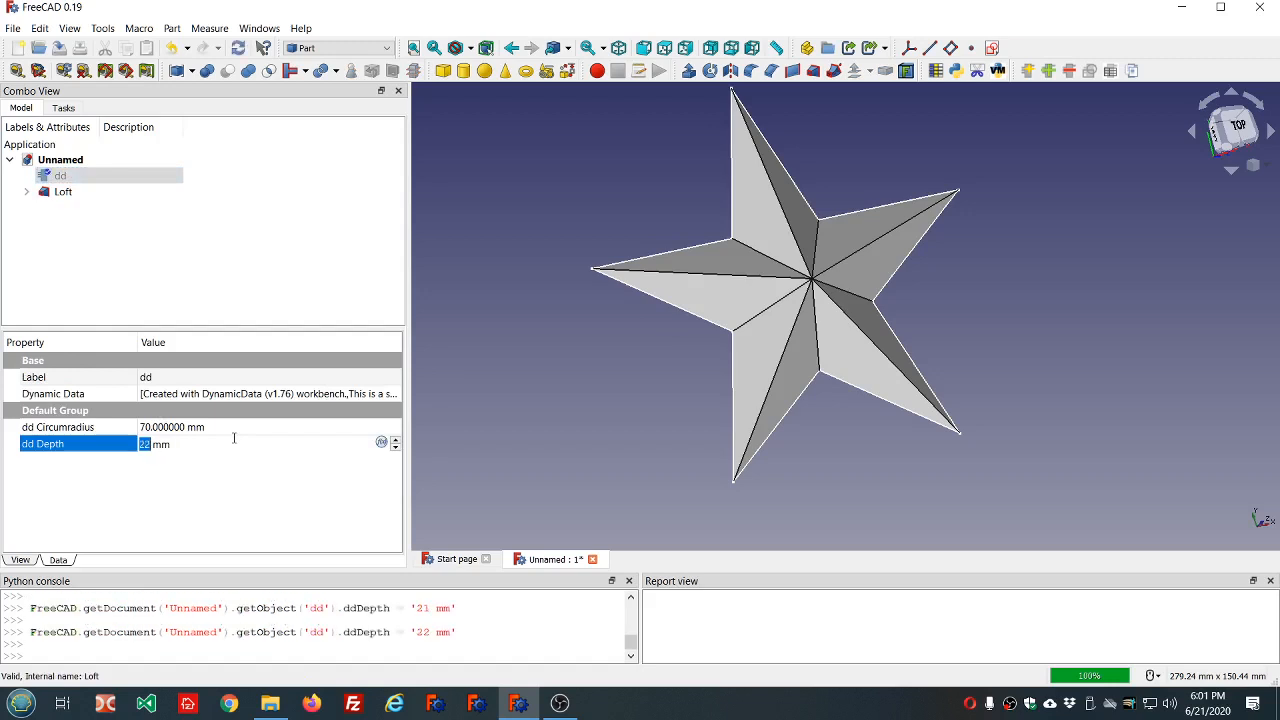
pyautogui.click(548, 394)
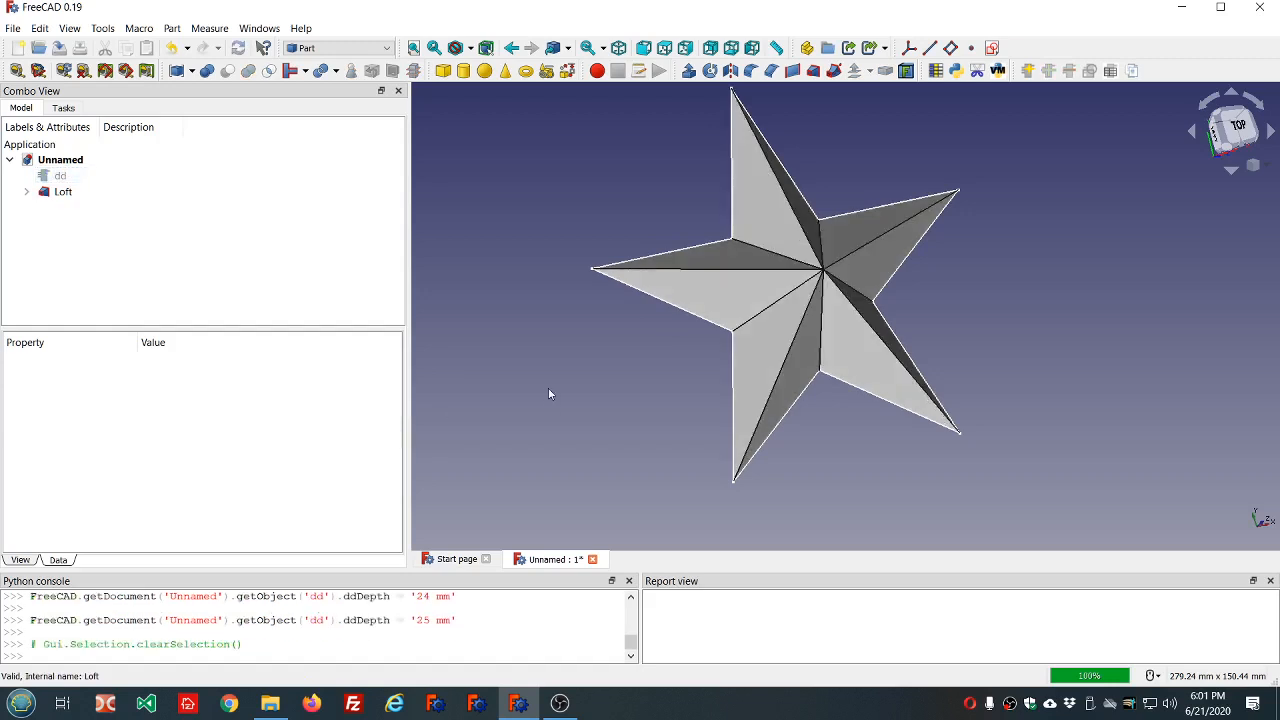
# Set the dd object's dd Depth parameter back to 15 mm.
pyautogui.moveTo(1000, 480); pyautogui.dragTo(926, 422, button='middle')
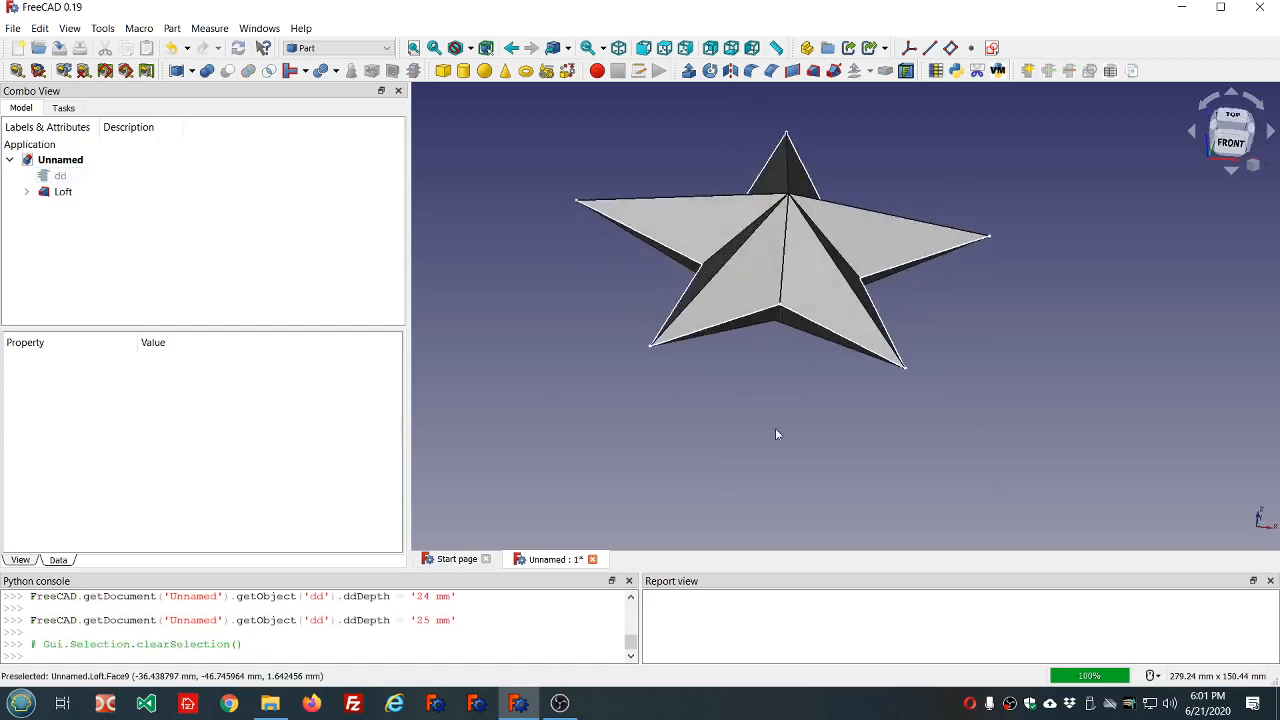
pyautogui.click(60, 176)
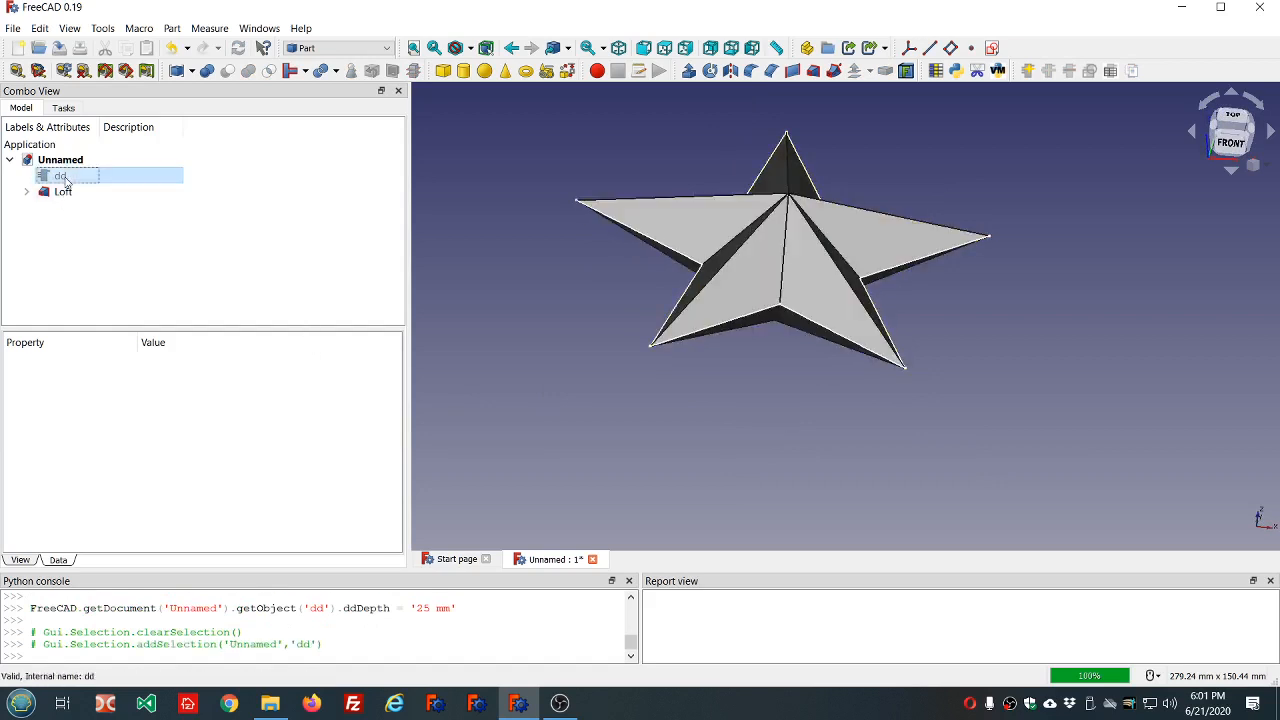
pyautogui.click(240, 444)
pyautogui.scroll(-6, 240, 444)
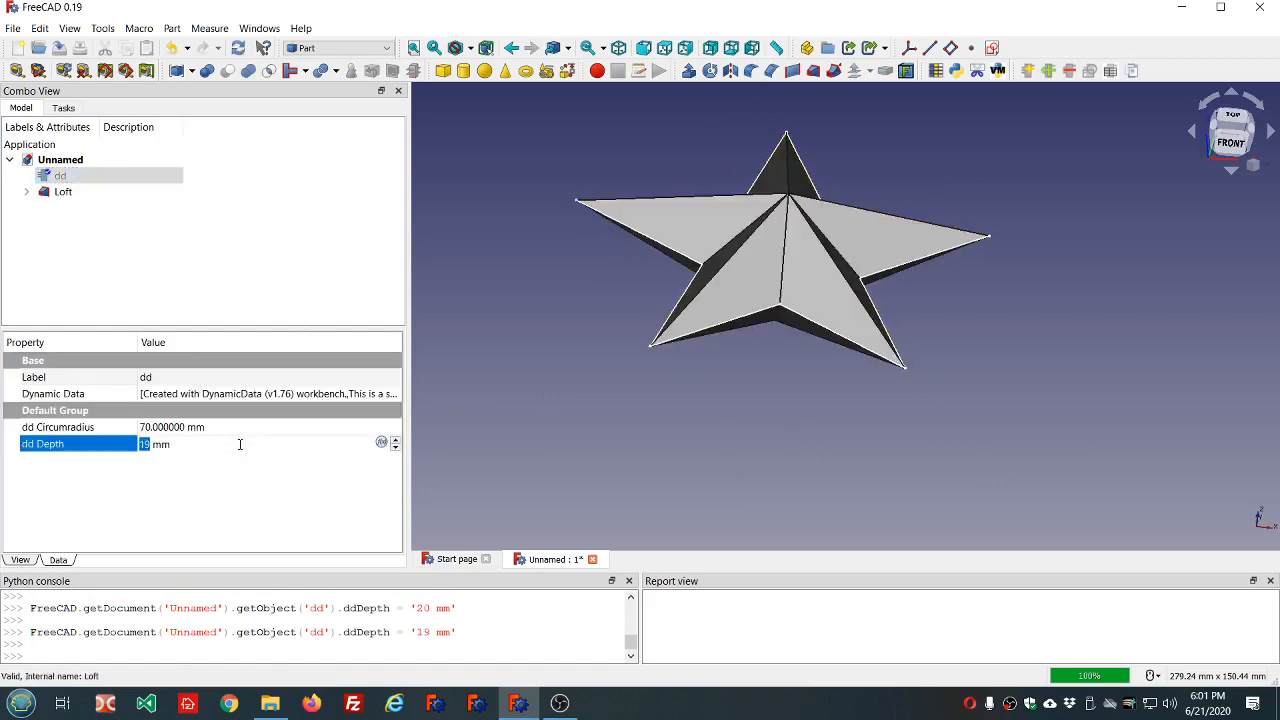
pyautogui.click(626, 389)
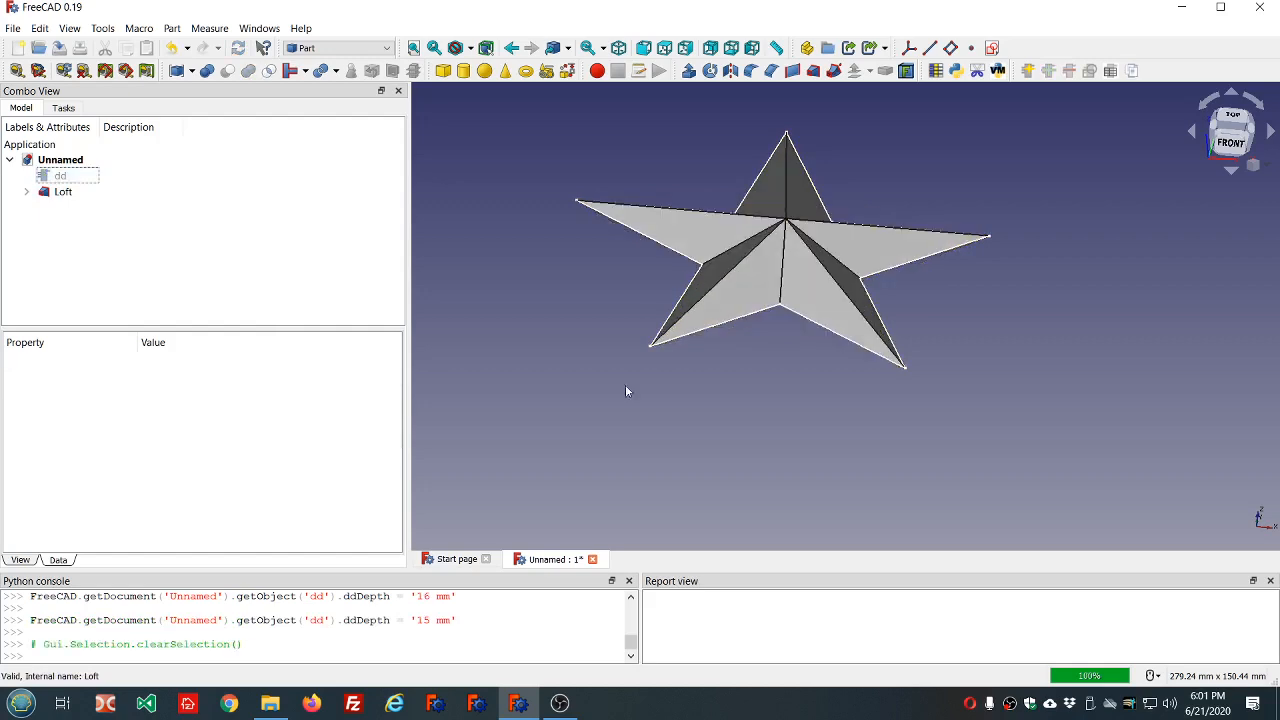
# Expand the loft in the model tree to reveal its profiles and hide the loft, leaving the sketch and points displayed.
pyautogui.moveTo(626, 389); pyautogui.dragTo(674, 491, button='middle')
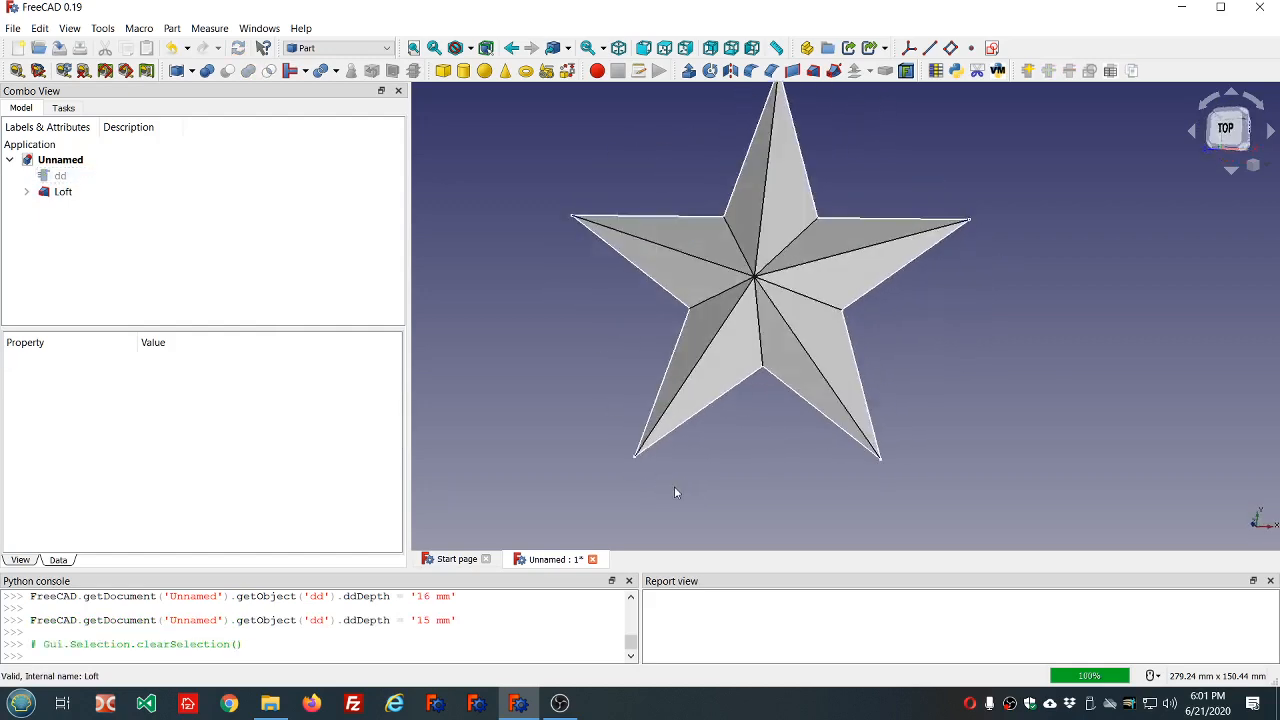
pyautogui.scroll(-2, 640, 430)
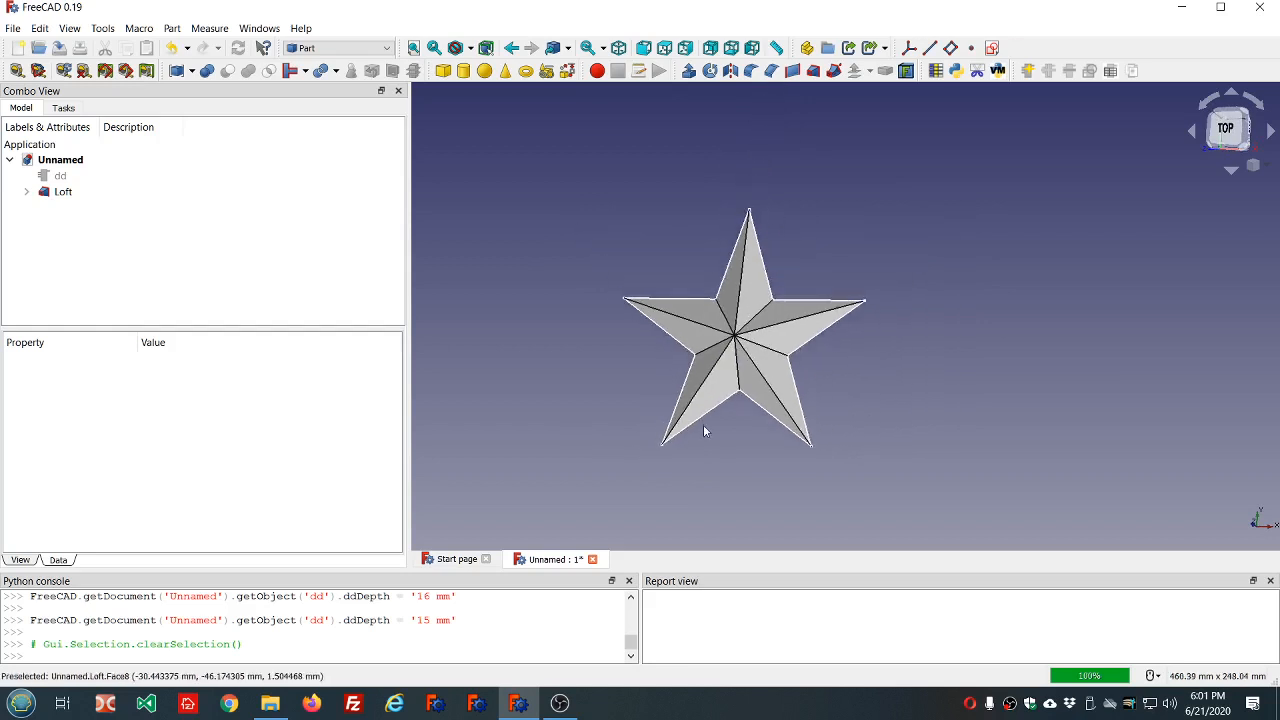
pyautogui.scroll(2, 810, 288)
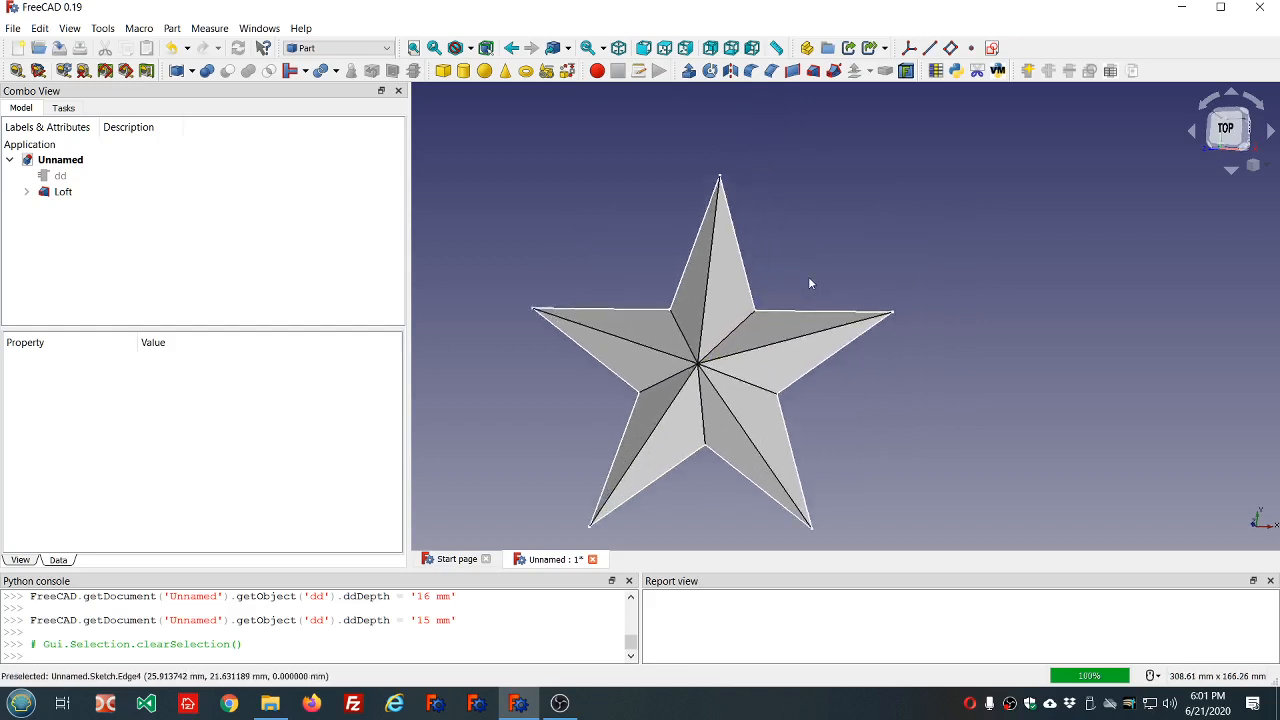
pyautogui.click(27, 192)
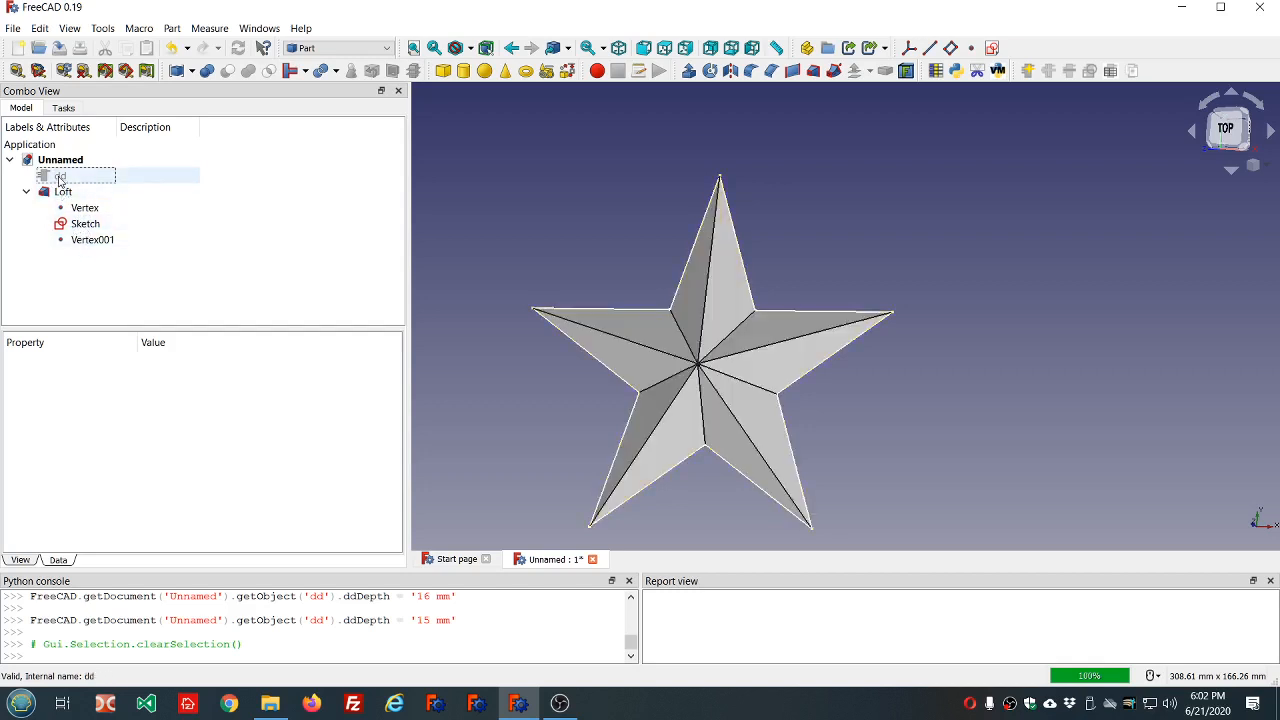
pyautogui.scroll(-1, 420, 202)
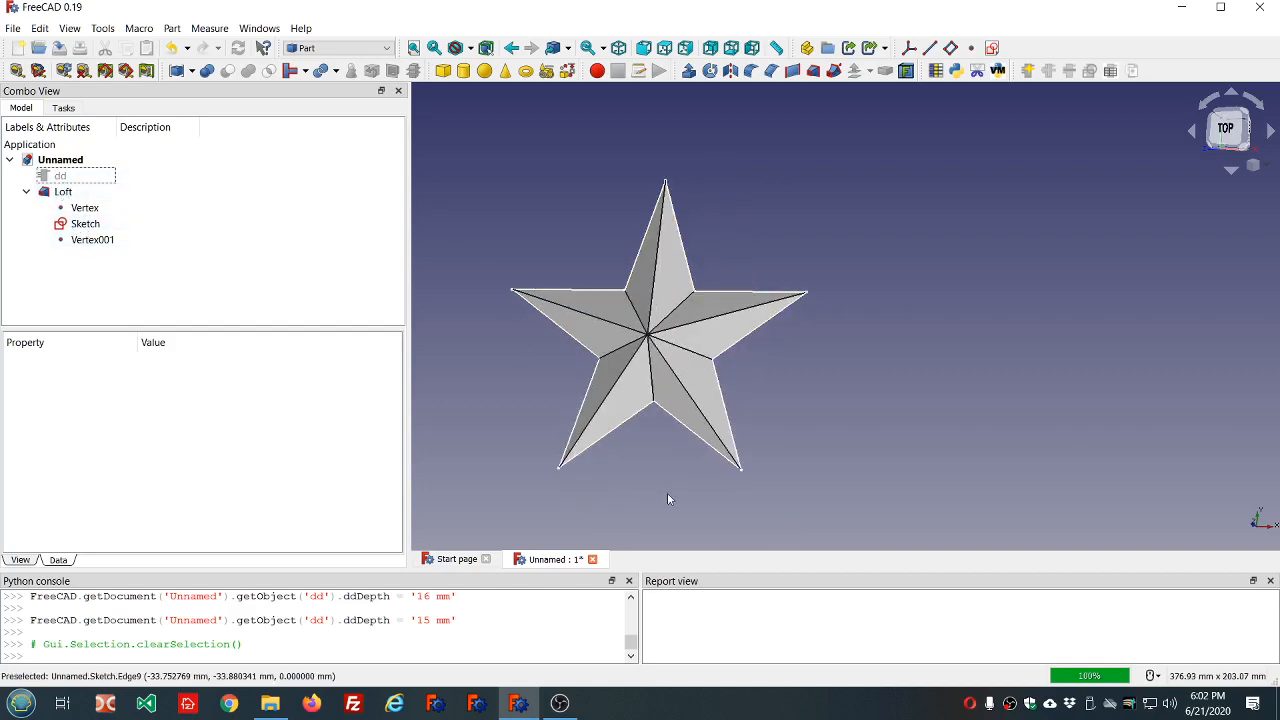
pyautogui.moveTo(669, 498); pyautogui.dragTo(688, 433, button='middle')
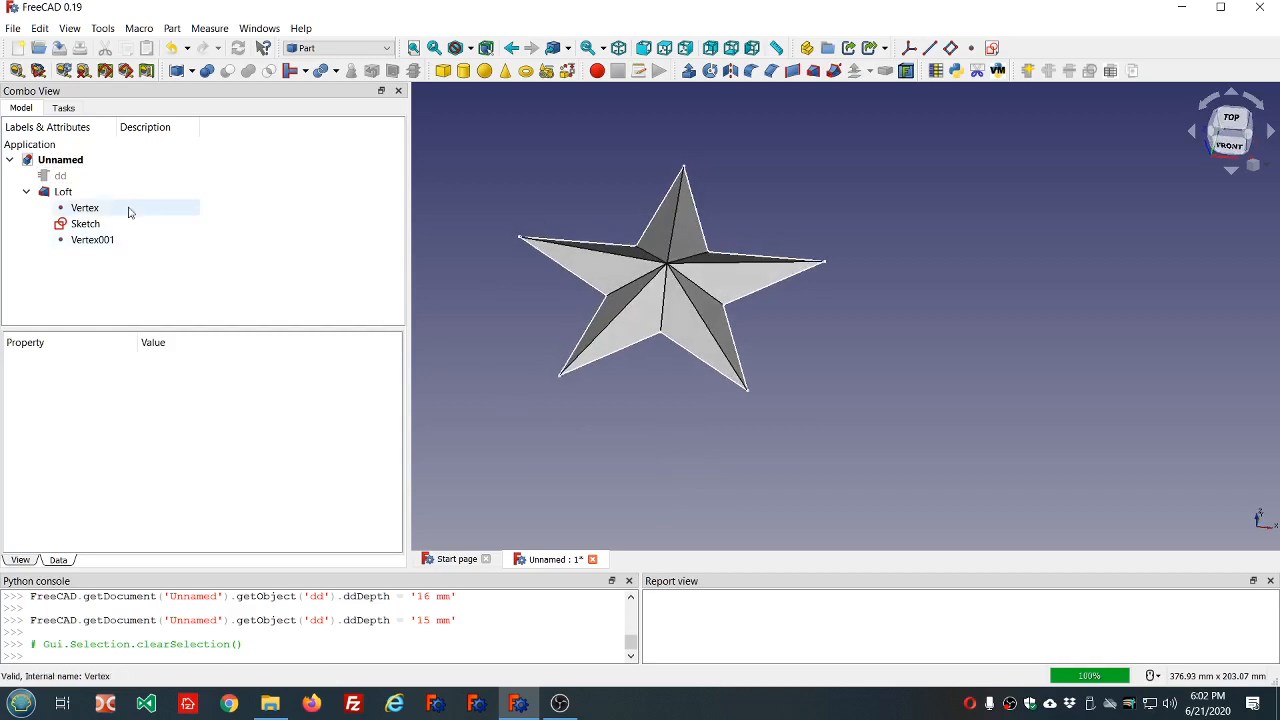
pyautogui.click(66, 193)
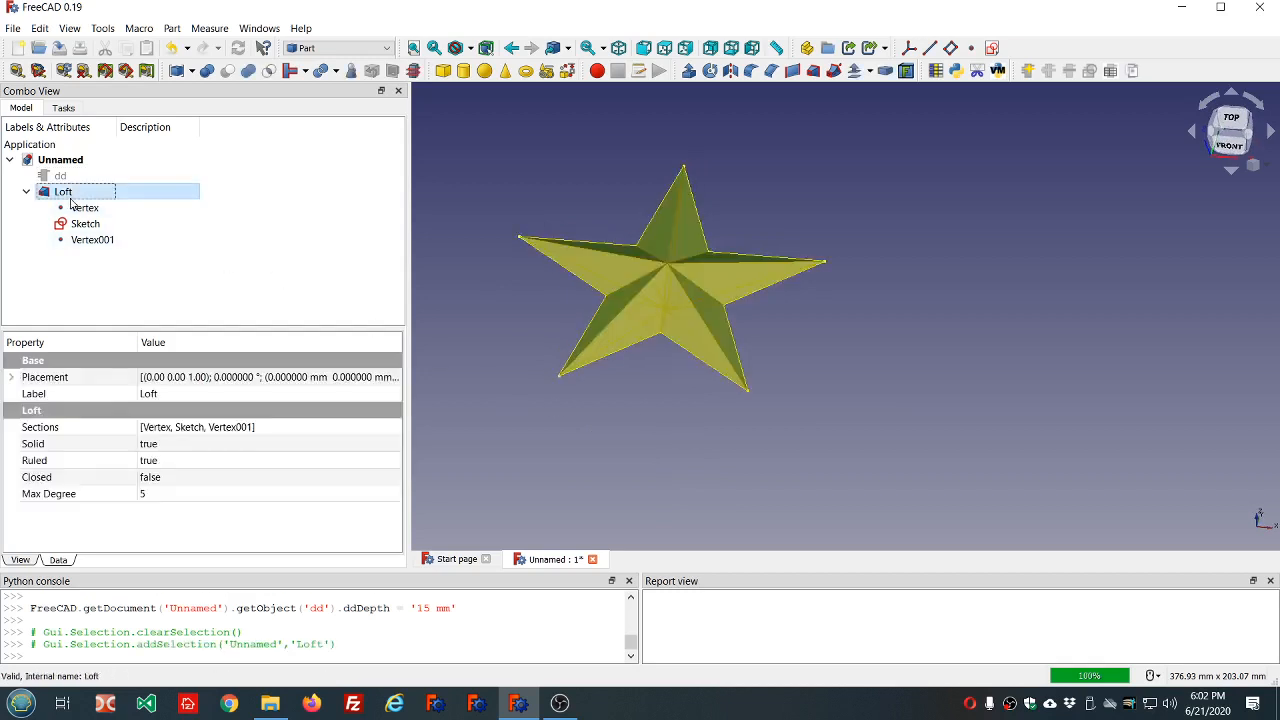
pyautogui.press('space')
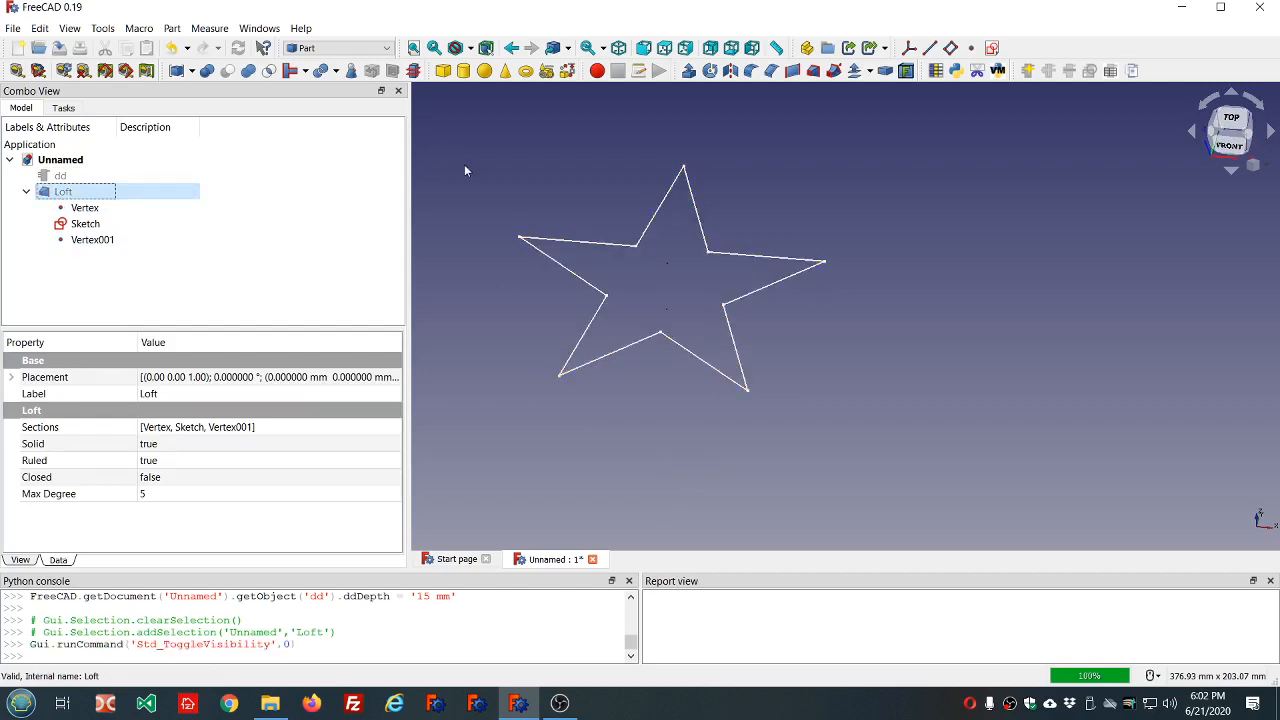
pyautogui.moveTo(600, 177)
pyautogui.mouseDown(button='middle')
pyautogui.moveTo(581, 184)
pyautogui.moveTo(594, 218)
pyautogui.moveTo(583, 177)
pyautogui.moveTo(581, 189)
pyautogui.mouseUp(button='middle')
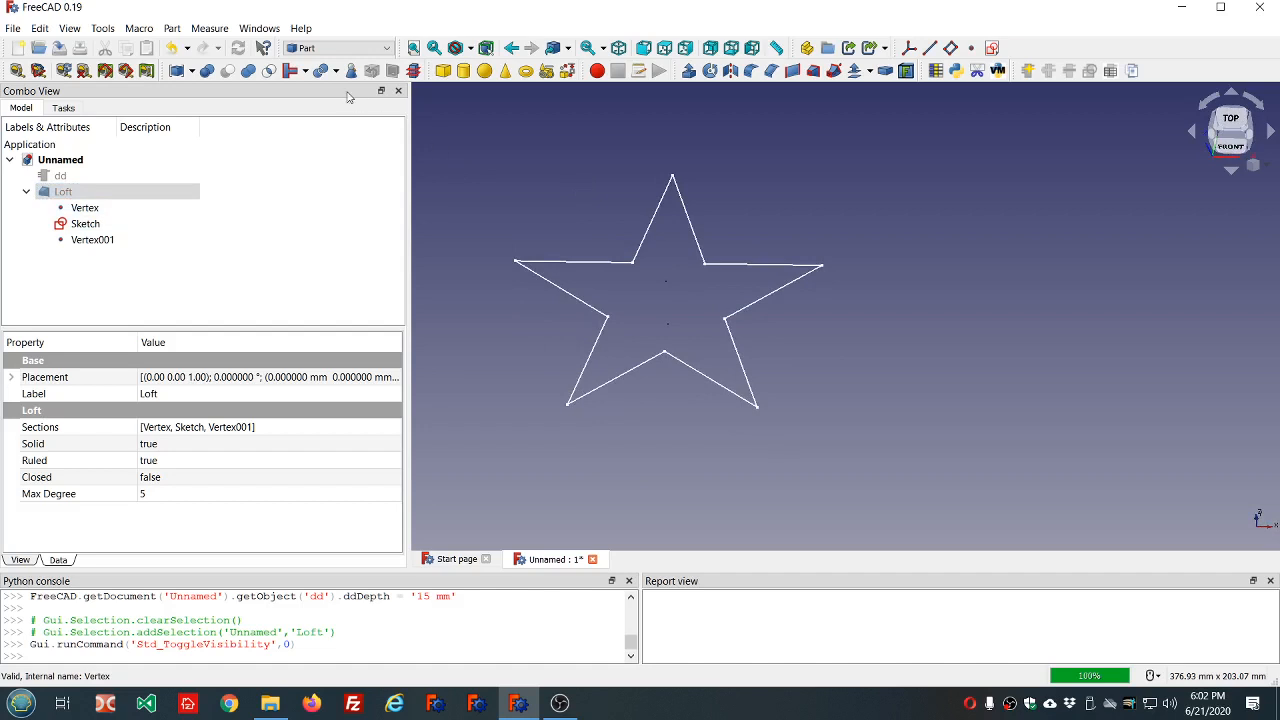
# Switch to the Curves workbench, review its available commands and clear the selection.
pyautogui.click(388, 48)
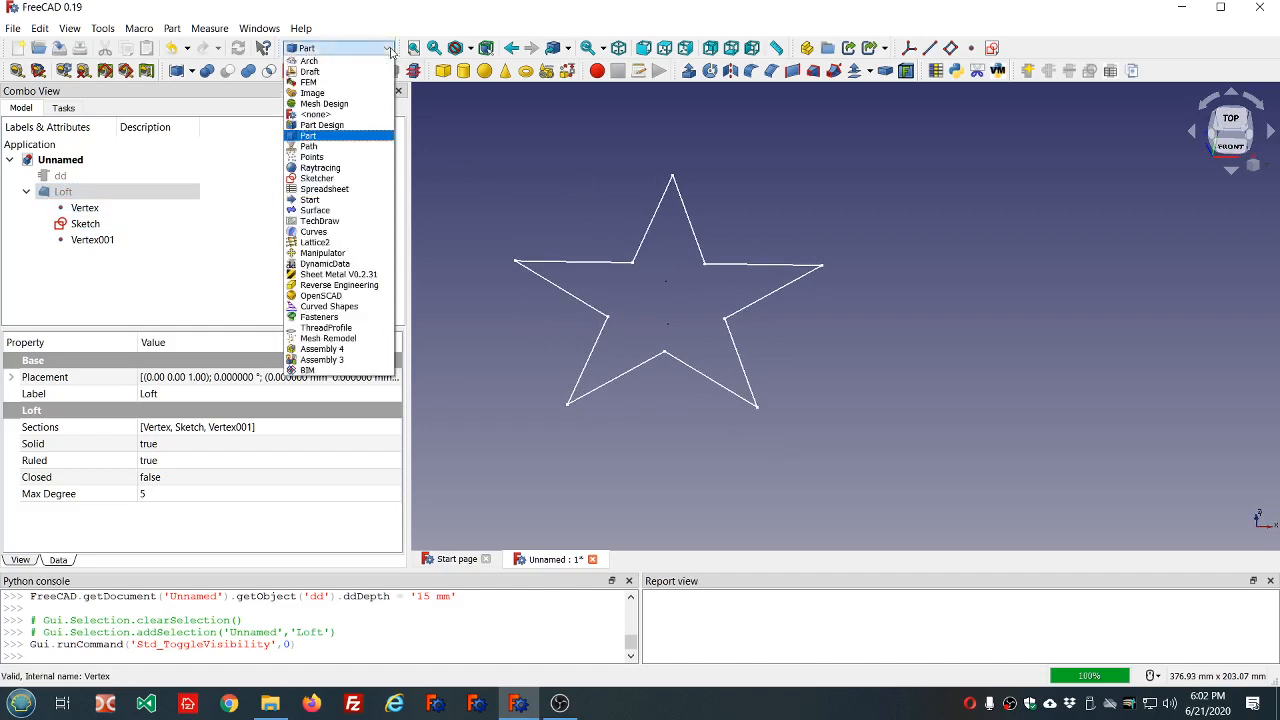
pyautogui.click(333, 231)
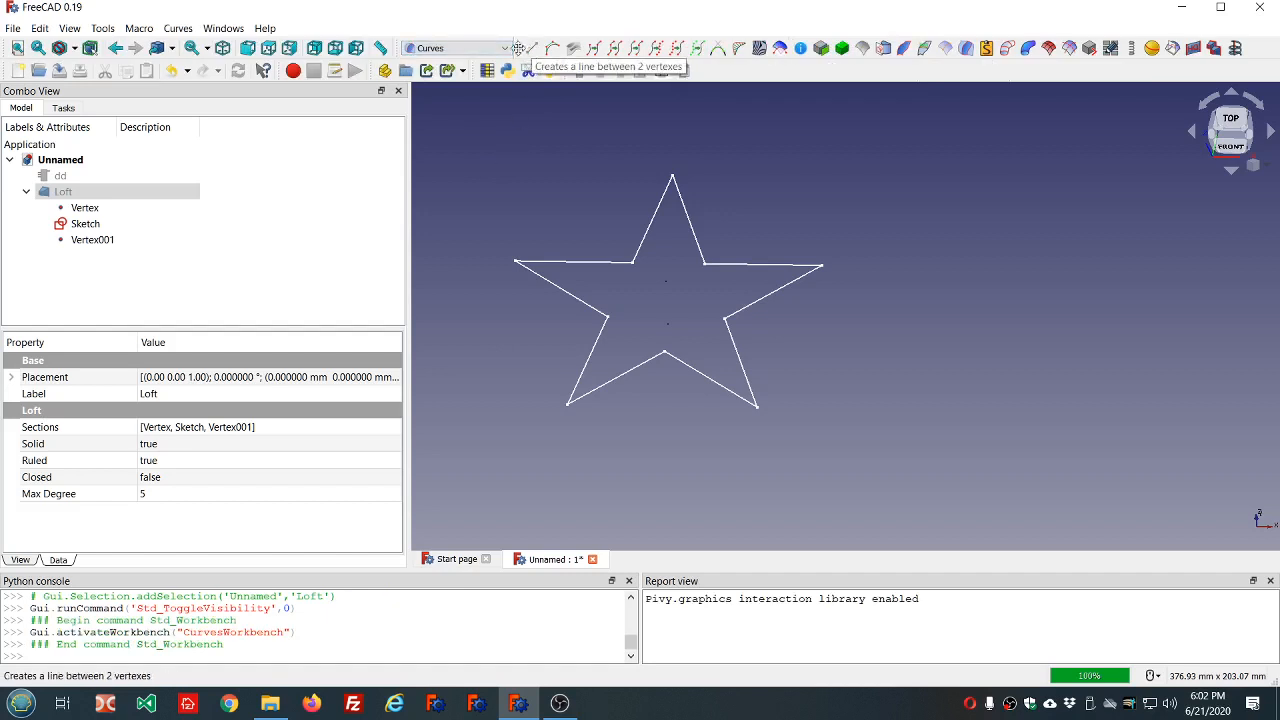
pyautogui.click(181, 30)
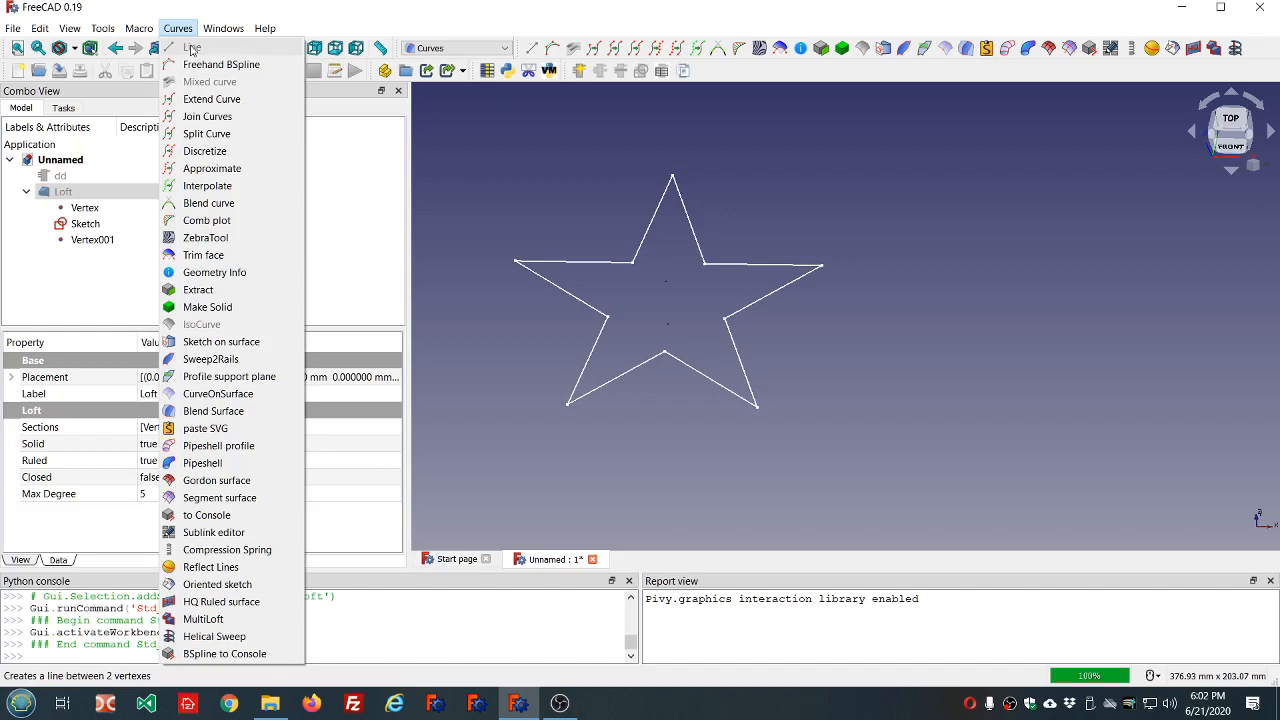
pyautogui.click(788, 182)
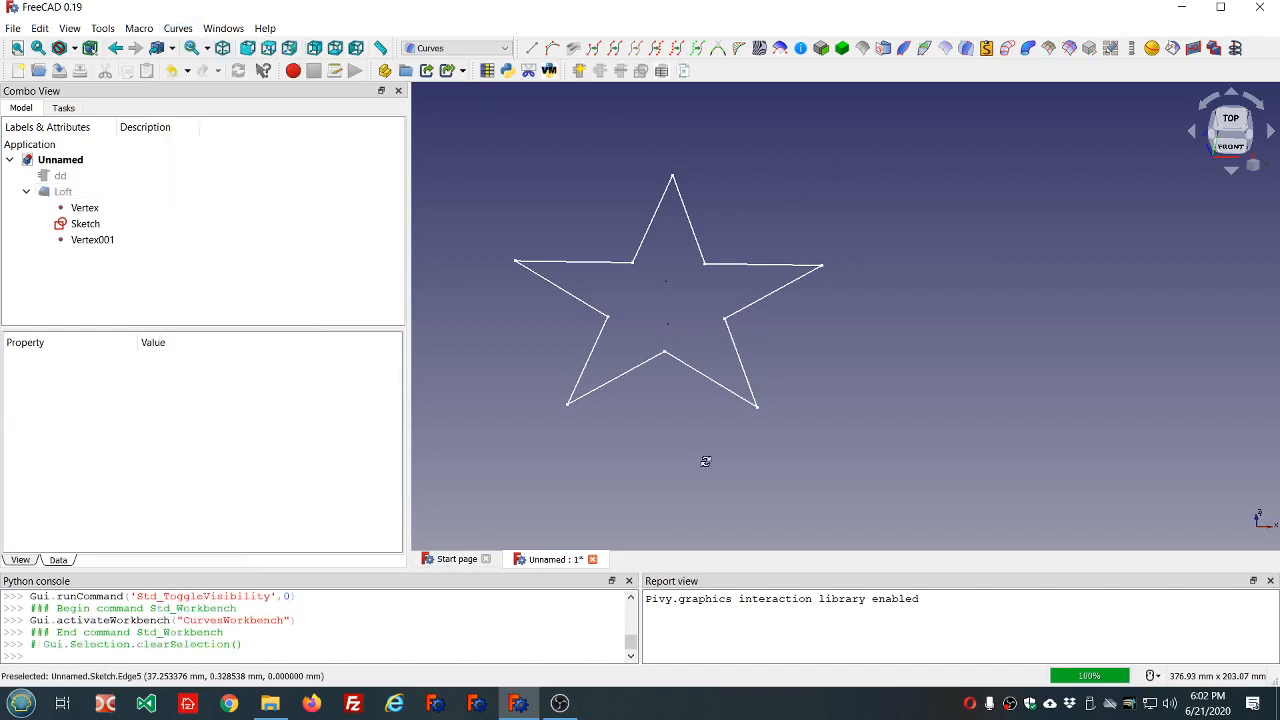
# Create a Curves line between the star sketch's lower-left outer tip and the point Vertex above the star's center.
pyautogui.moveTo(706, 461)
pyautogui.mouseDown(button='middle')
pyautogui.moveTo(721, 418)
pyautogui.moveTo(710, 430)
pyautogui.moveTo(725, 455)
pyautogui.mouseUp(button='middle')
pyautogui.scroll(3, 672, 345)
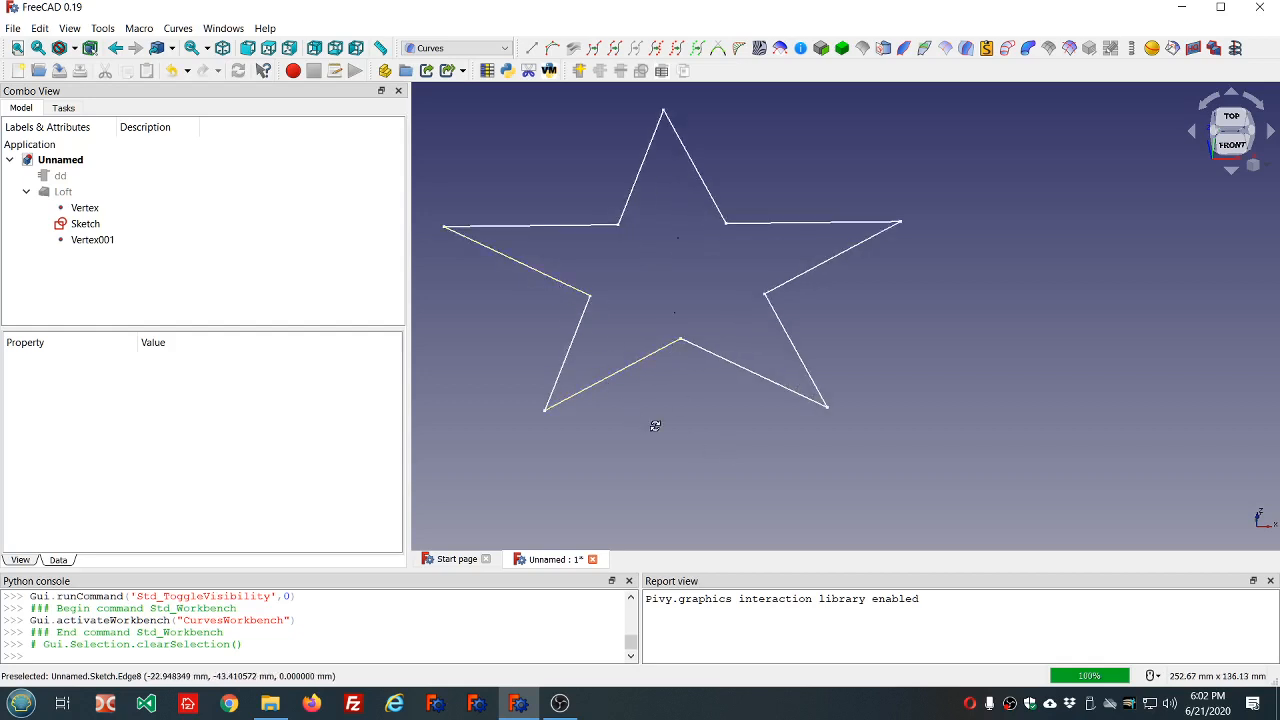
pyautogui.moveTo(651, 423); pyautogui.dragTo(717, 420, button='middle')
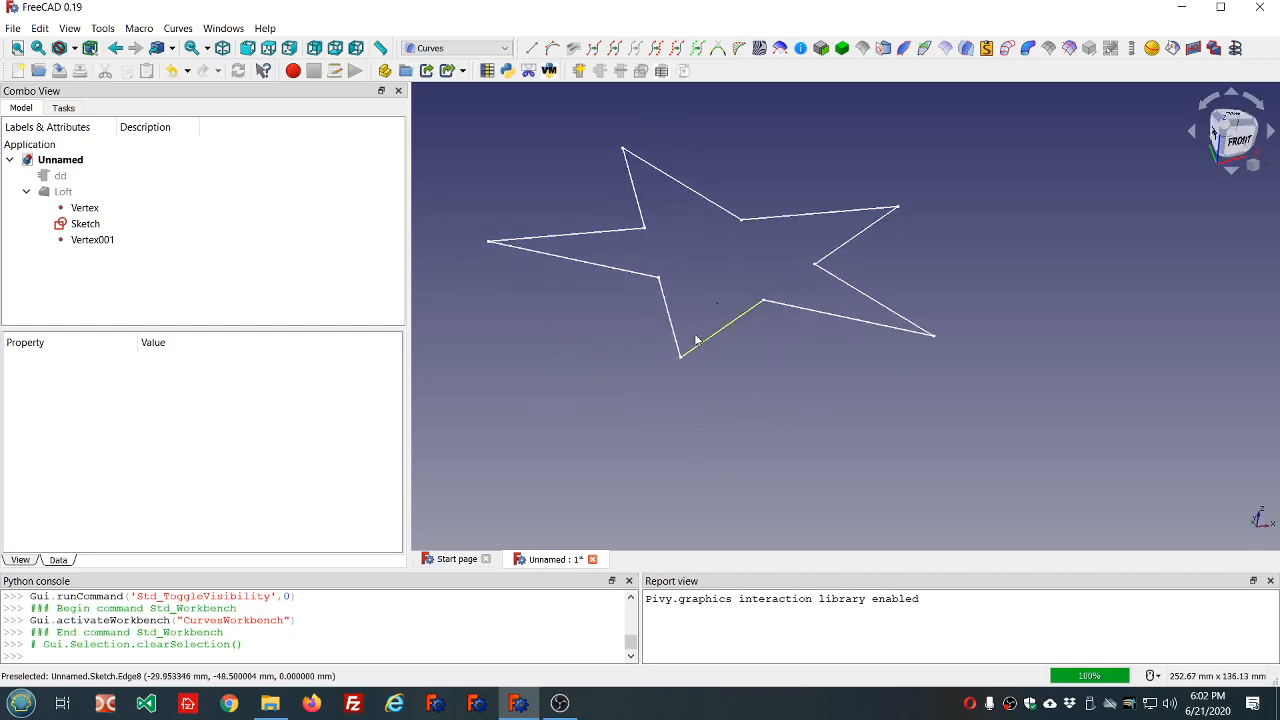
pyautogui.moveTo(810, 156)
pyautogui.mouseDown(button='middle')
pyautogui.moveTo(763, 181)
pyautogui.moveTo(739, 163)
pyautogui.mouseUp(button='middle')
pyautogui.moveTo(808, 420)
pyautogui.mouseDown(button='middle')
pyautogui.moveTo(794, 443)
pyautogui.moveTo(783, 436)
pyautogui.mouseUp(button='middle')
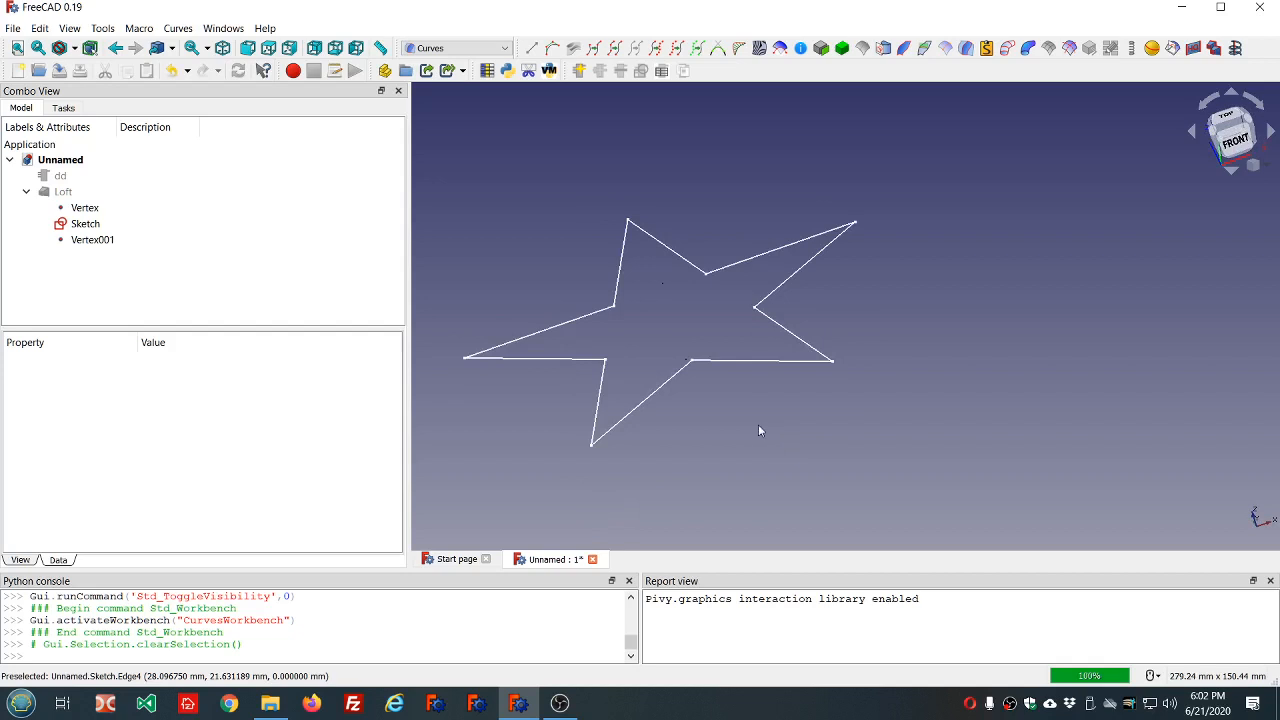
pyautogui.click(591, 450)
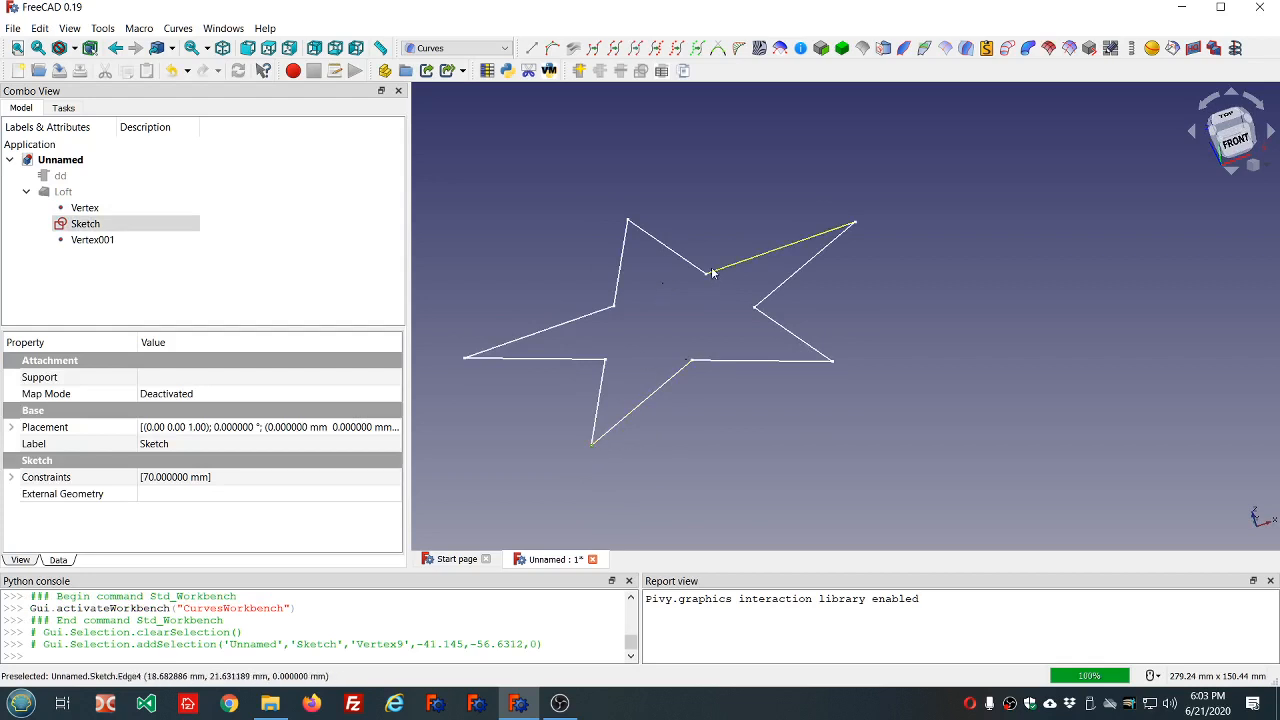
pyautogui.keyDown('ctrl'); pyautogui.click(663, 285); pyautogui.keyUp('ctrl')
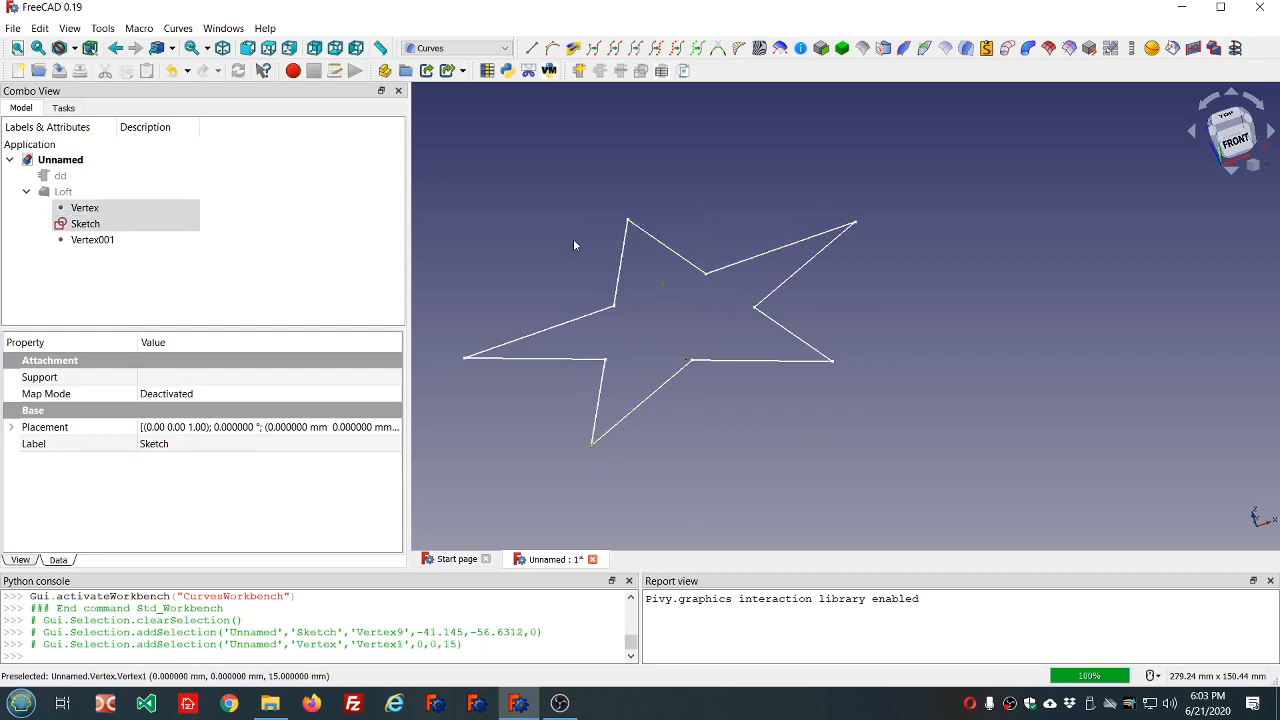
pyautogui.click(531, 51)
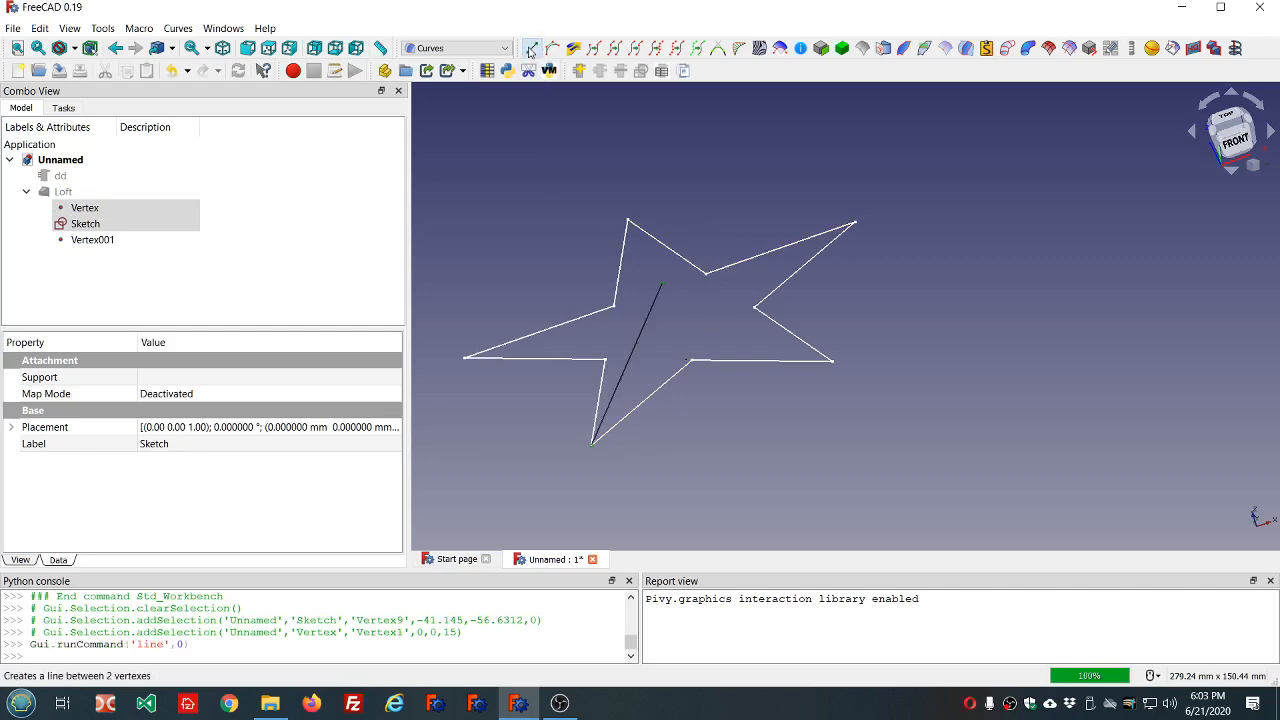
# Create a Curves line between the star sketch's inner corner beside the lower-left arm, at (0, -26.74), and the point Vertex above the center.
pyautogui.moveTo(717, 429); pyautogui.dragTo(667, 436, button='middle')
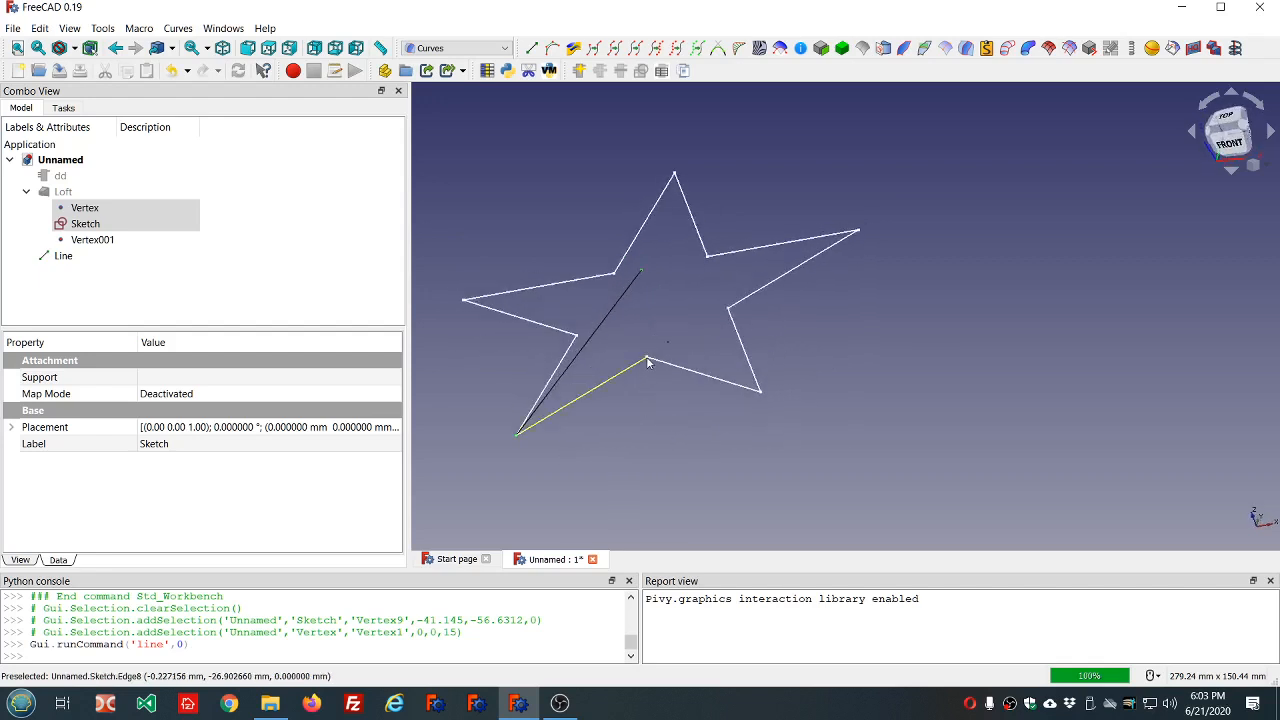
pyautogui.scroll(5, 648, 360)
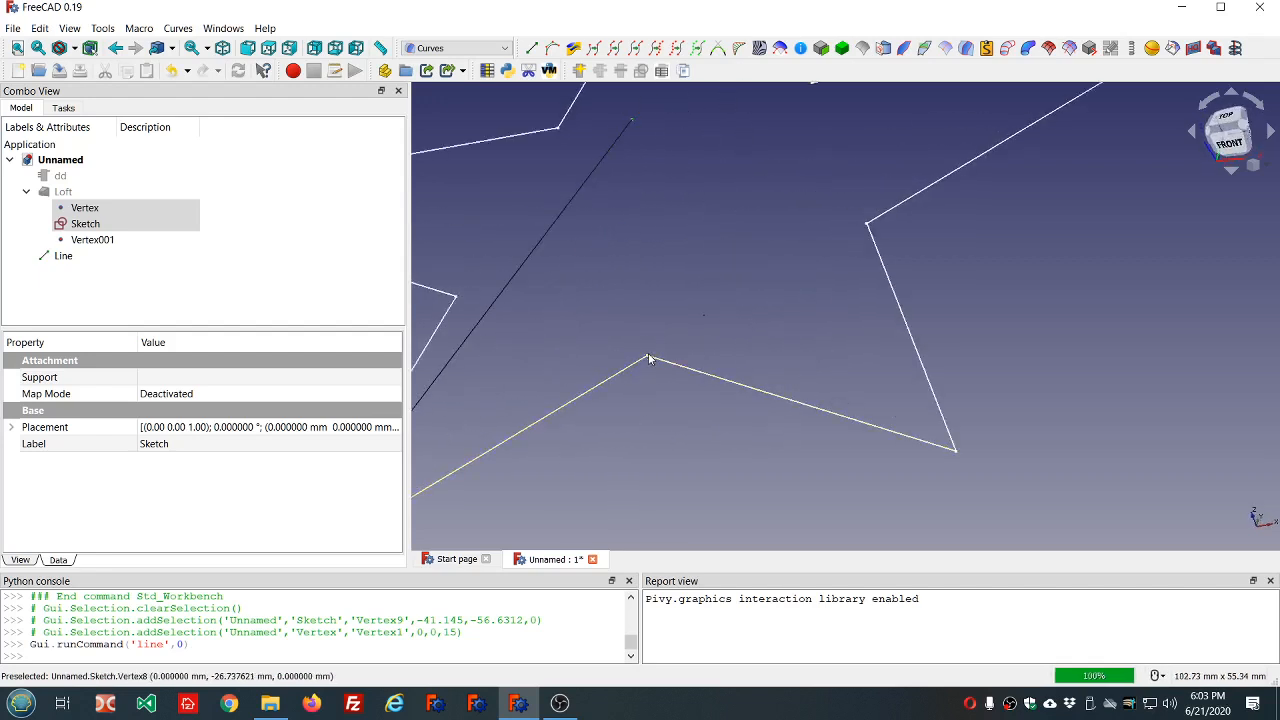
pyautogui.click(648, 360)
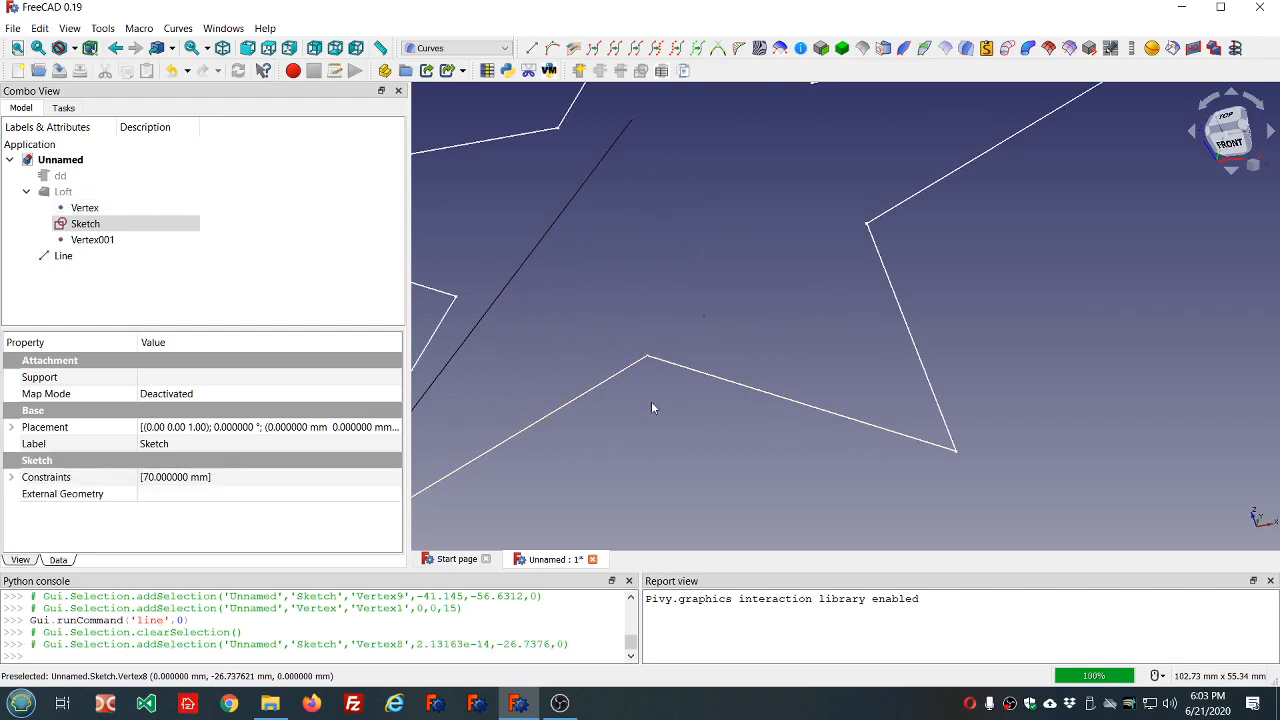
pyautogui.scroll(-3, 651, 401)
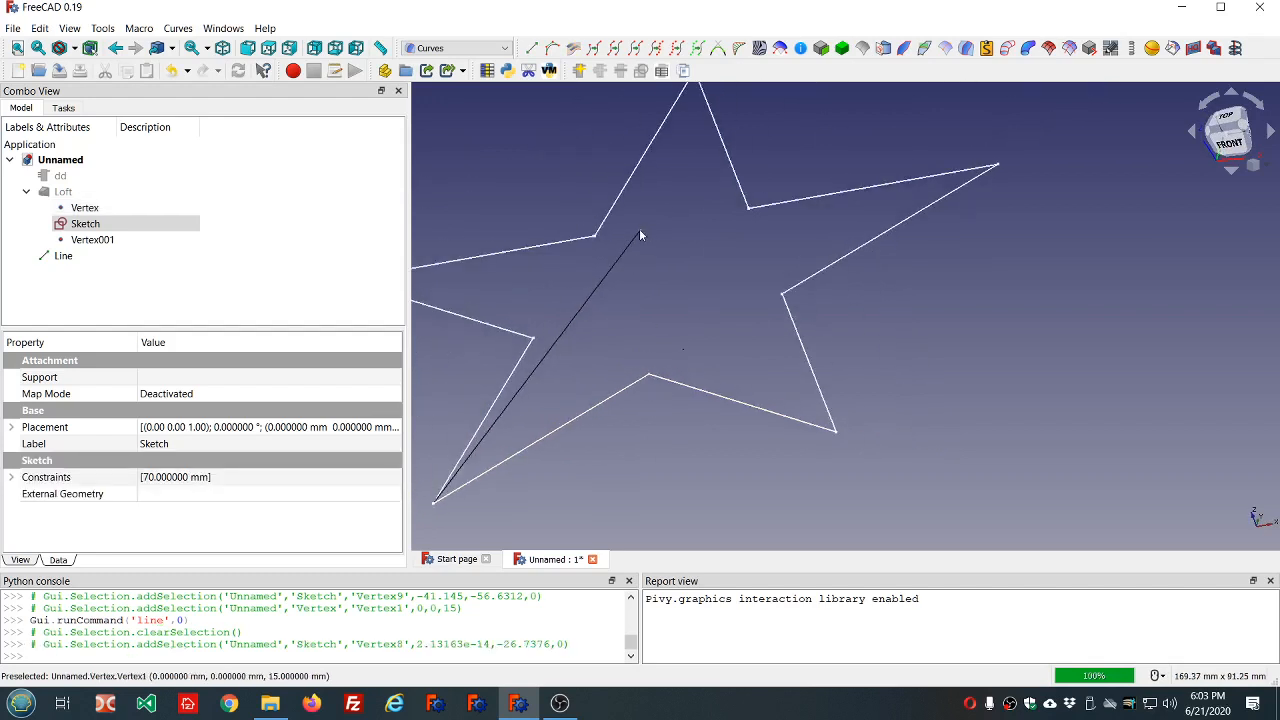
pyautogui.keyDown('ctrl'); pyautogui.click(639, 231); pyautogui.keyUp('ctrl')
pyautogui.click(532, 48)
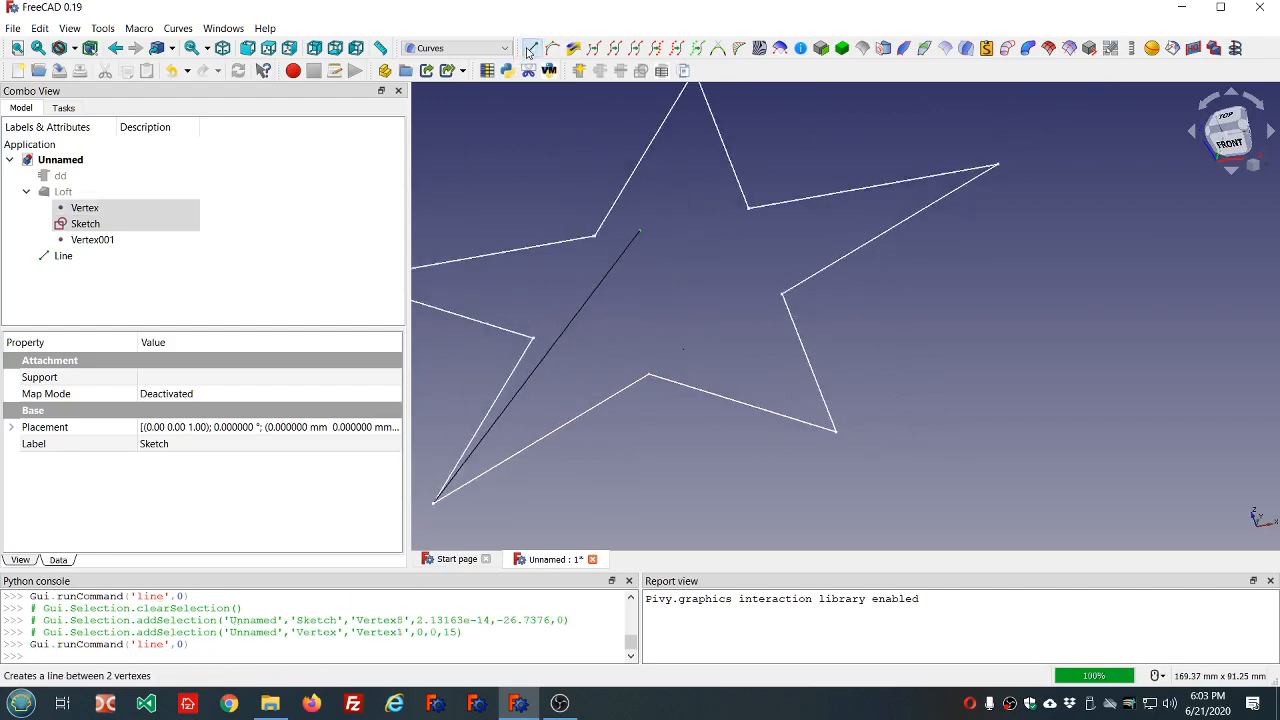
# Create a Curves line between the star sketch's inner corner on the lower-left arm's other side and the point Vertex above the center.
pyautogui.moveTo(524, 167); pyautogui.dragTo(608, 230, button='middle')
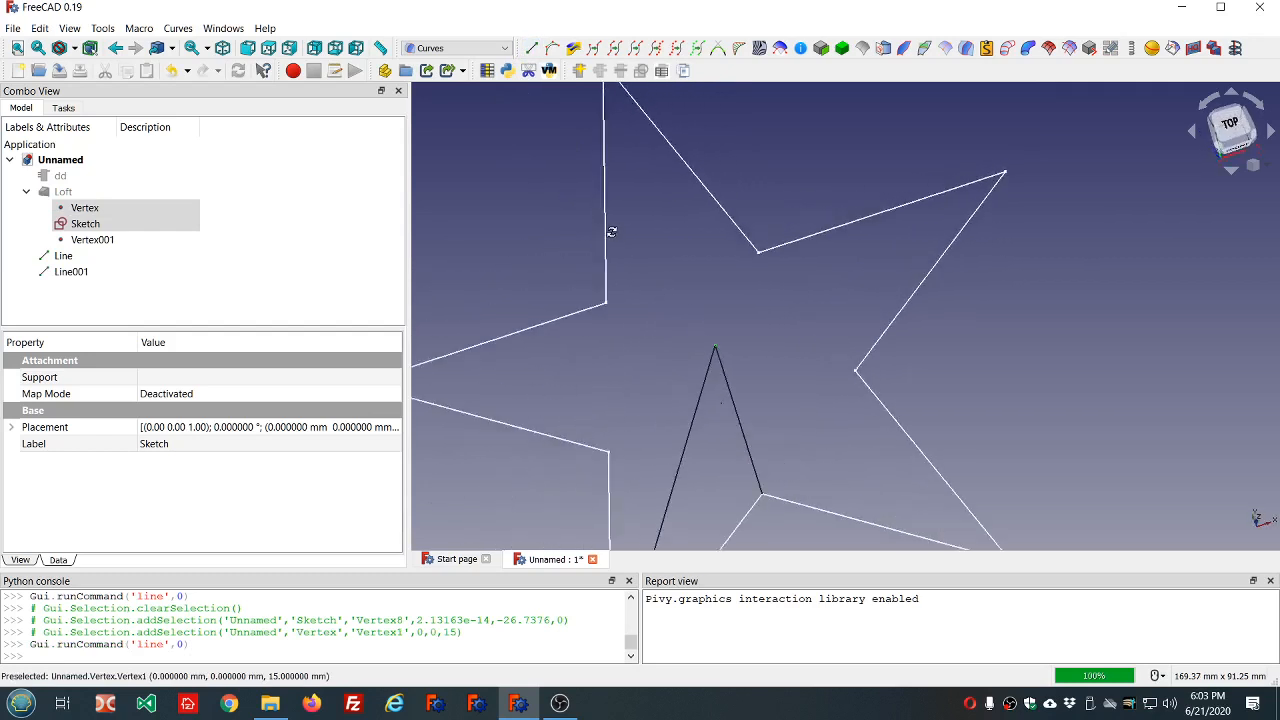
pyautogui.click(613, 451)
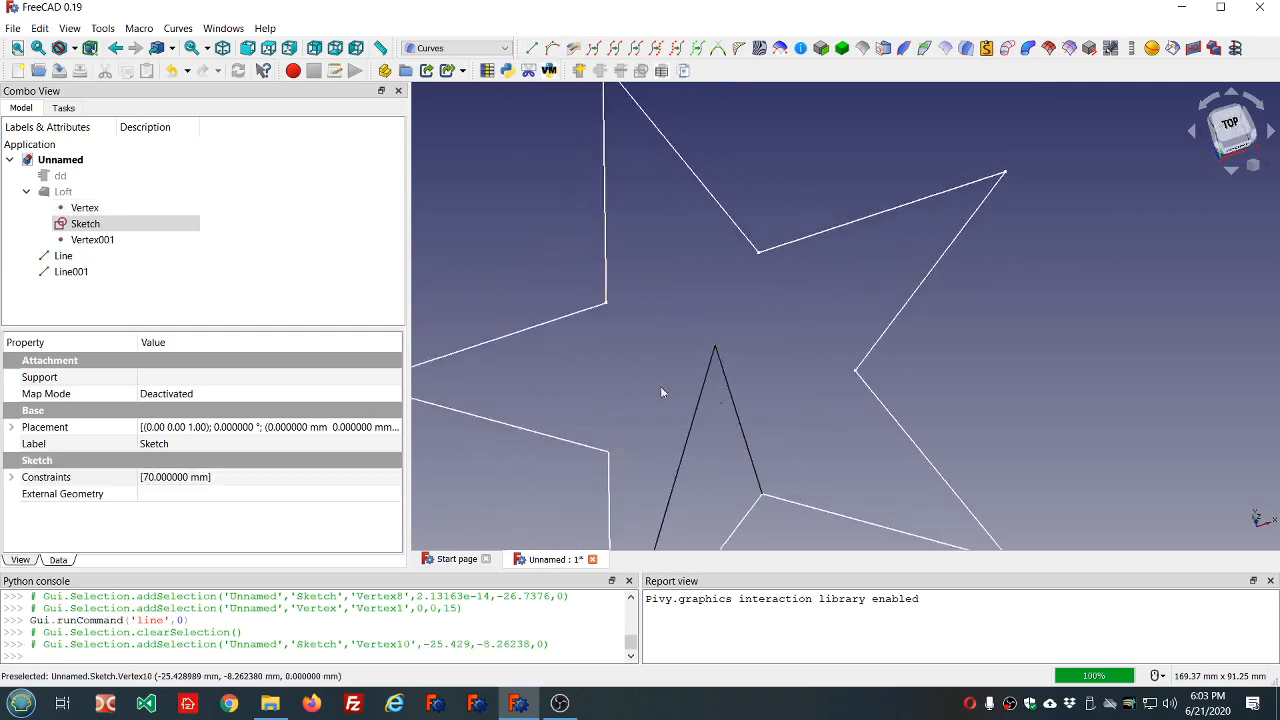
pyautogui.keyDown('ctrl'); pyautogui.click(713, 349); pyautogui.keyUp('ctrl')
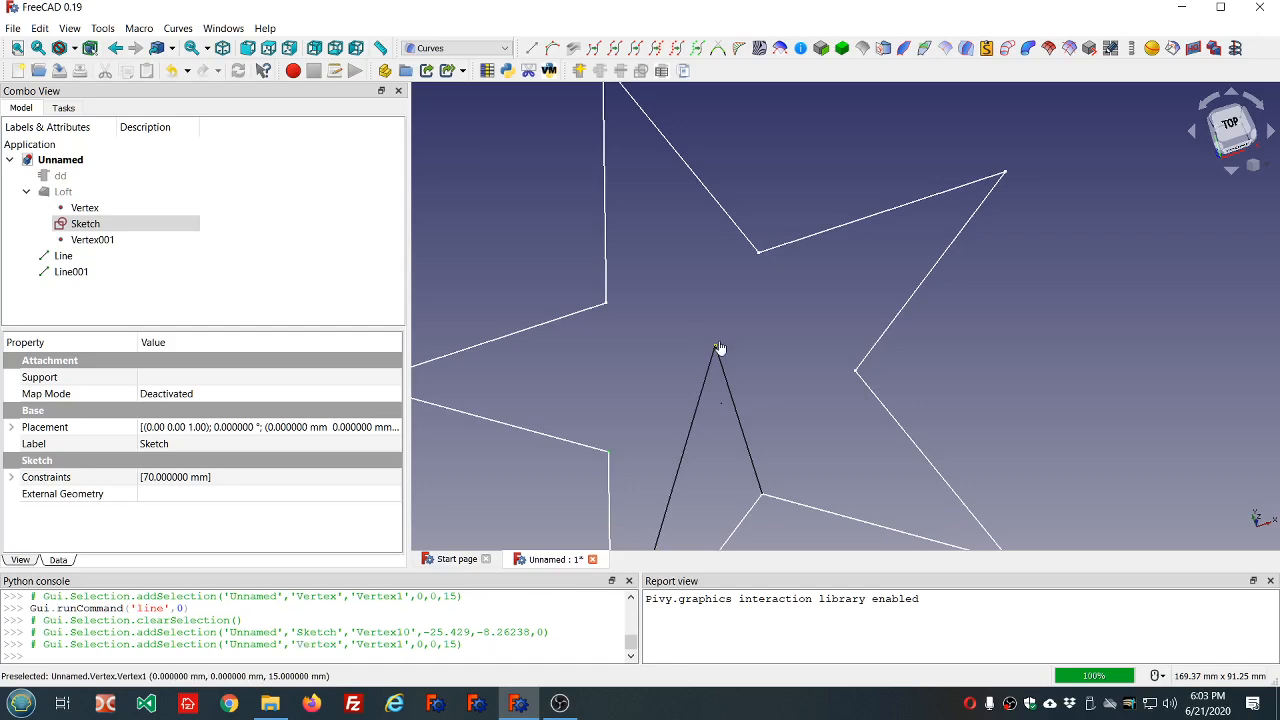
pyautogui.click(532, 48)
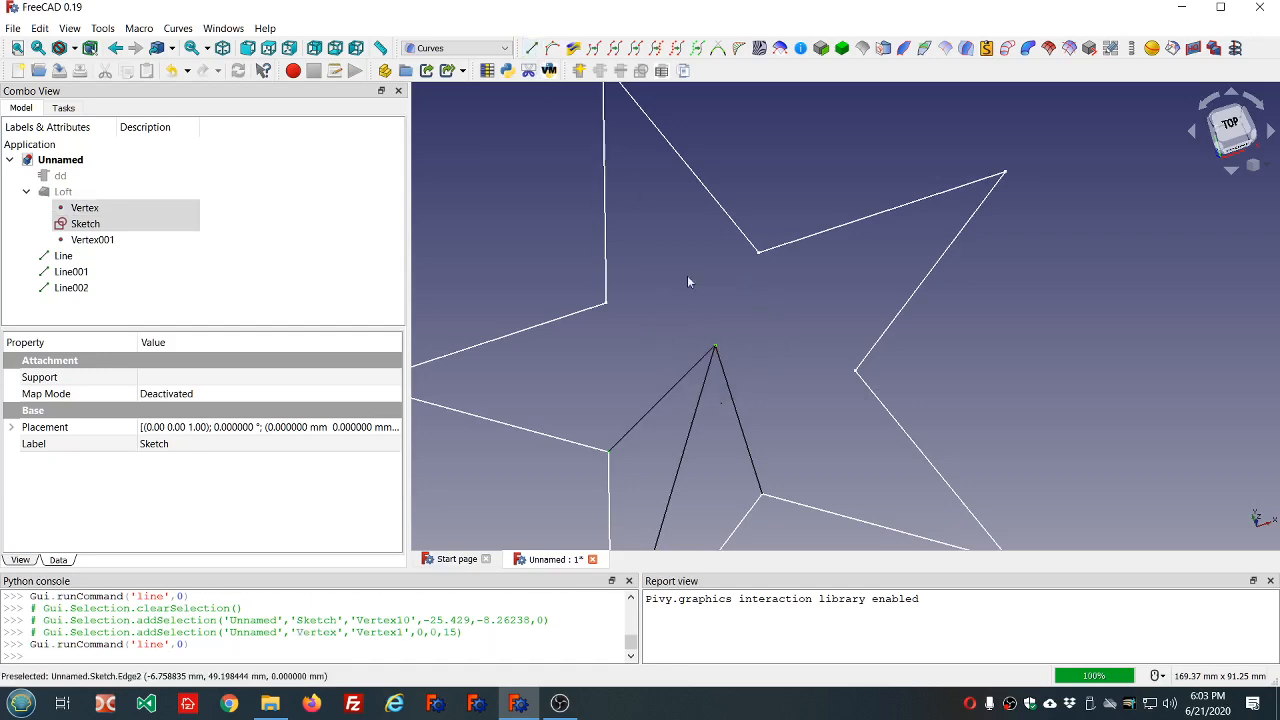
# Using the Points draw style, create a line between the lower-left outer tip and Vertex001 below the center, and restore the As is style.
pyautogui.moveTo(793, 430)
pyautogui.mouseDown(button='middle')
pyautogui.moveTo(794, 330)
pyautogui.moveTo(858, 330)
pyautogui.moveTo(737, 343)
pyautogui.moveTo(771, 329)
pyautogui.moveTo(811, 339)
pyautogui.mouseUp(button='middle')
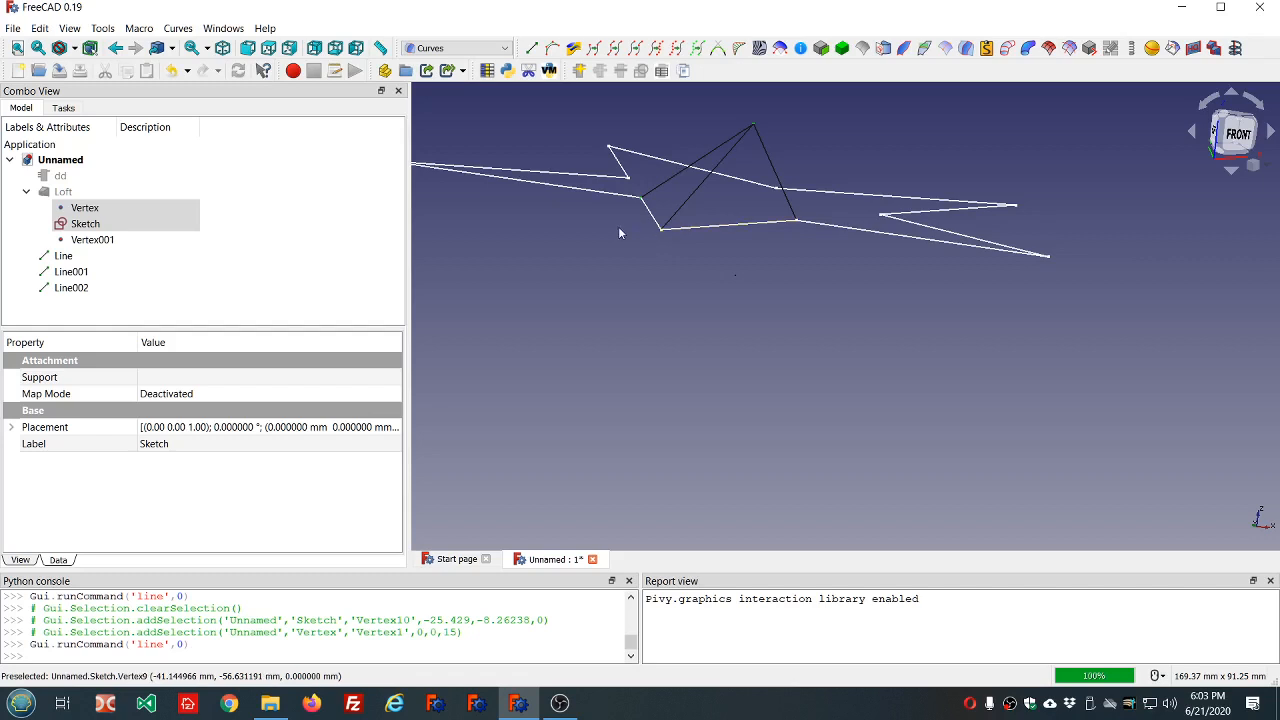
pyautogui.click(74, 48)
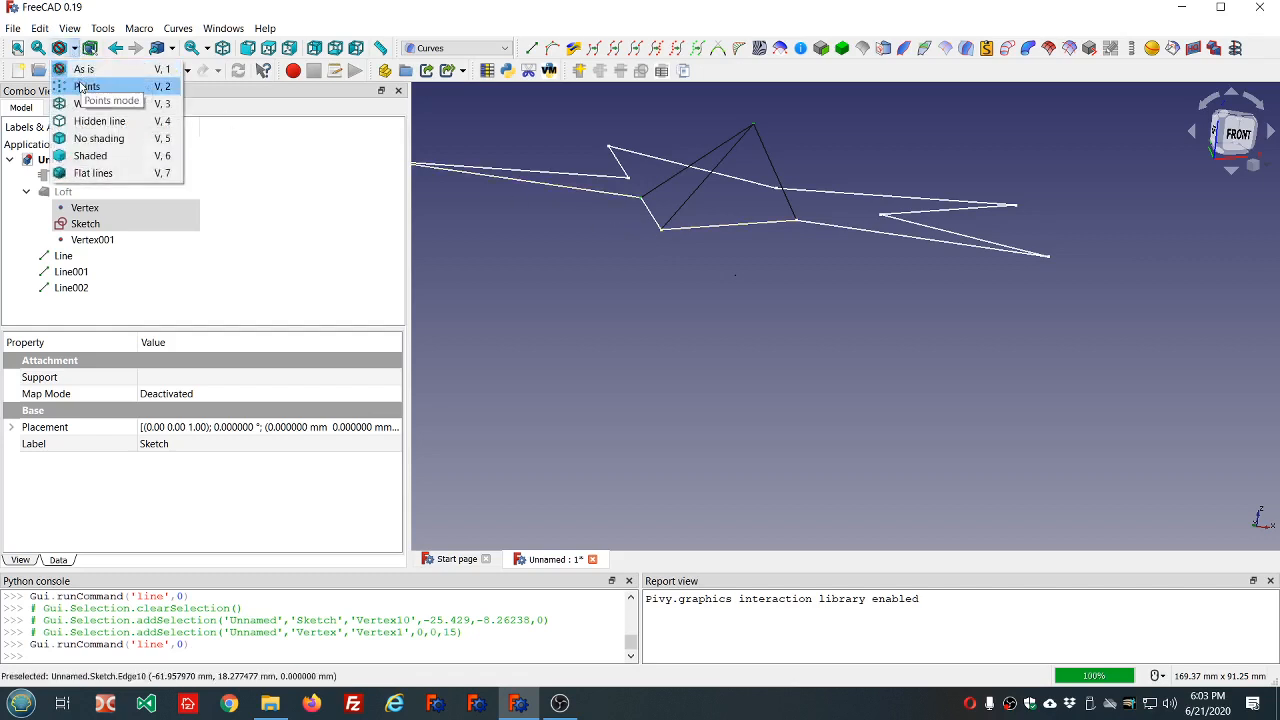
pyautogui.click(82, 87)
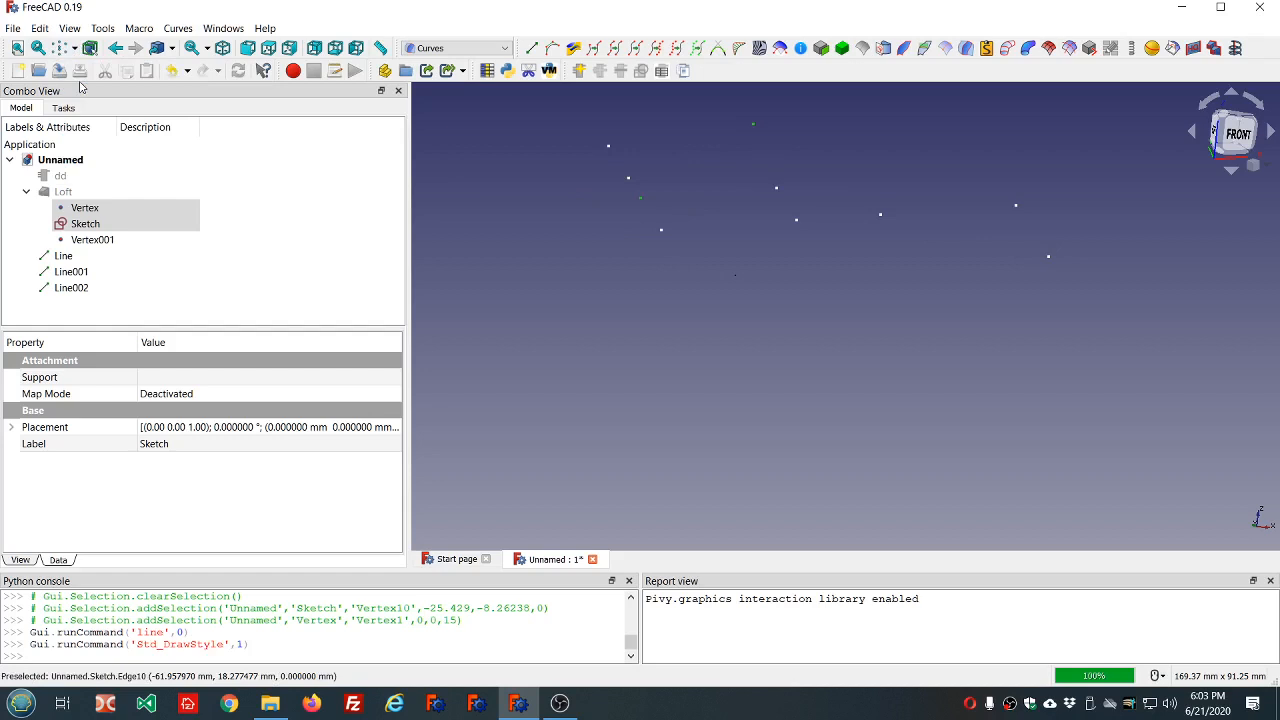
pyautogui.click(660, 230)
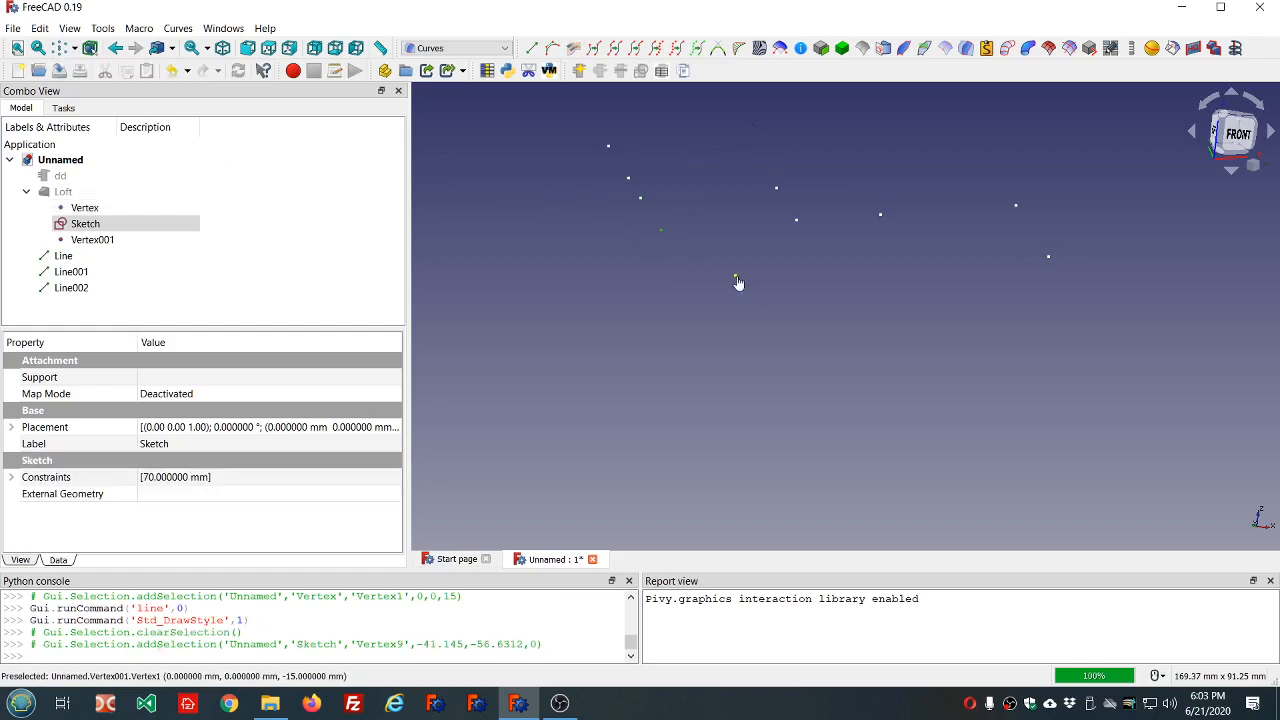
pyautogui.keyDown('ctrl'); pyautogui.click(736, 276); pyautogui.keyUp('ctrl')
pyautogui.click(528, 52)
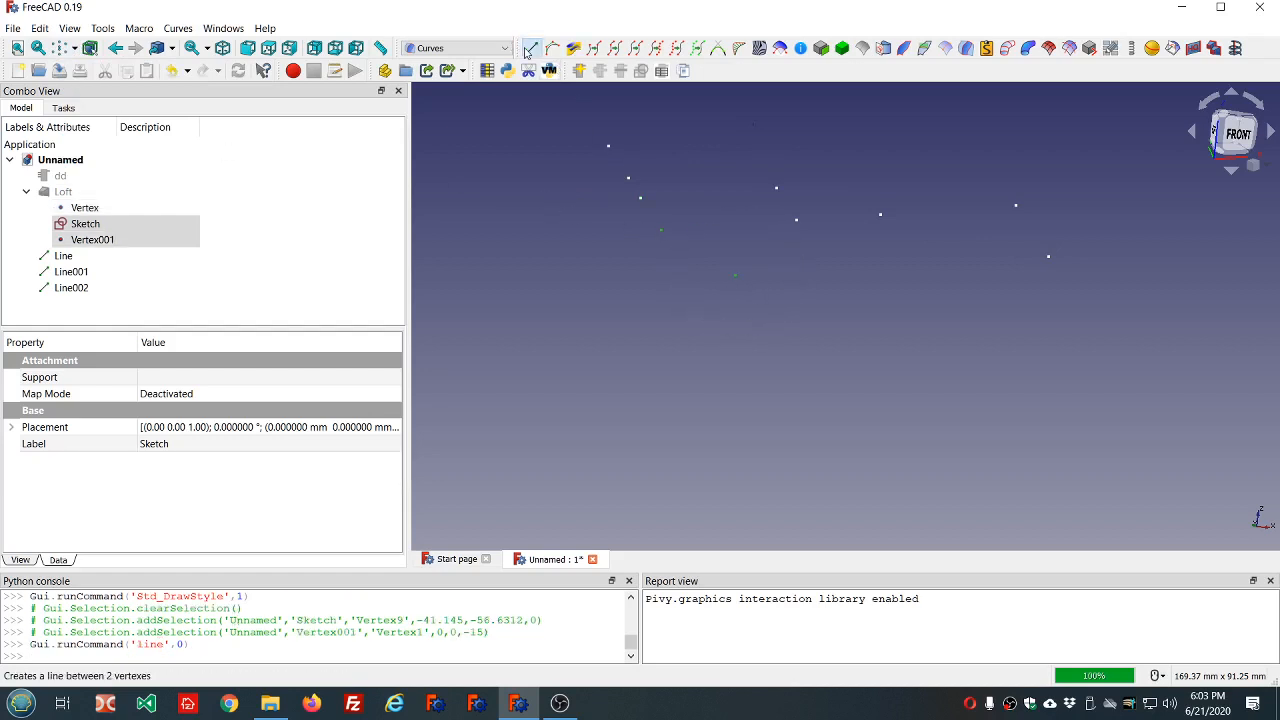
pyautogui.click(75, 51)
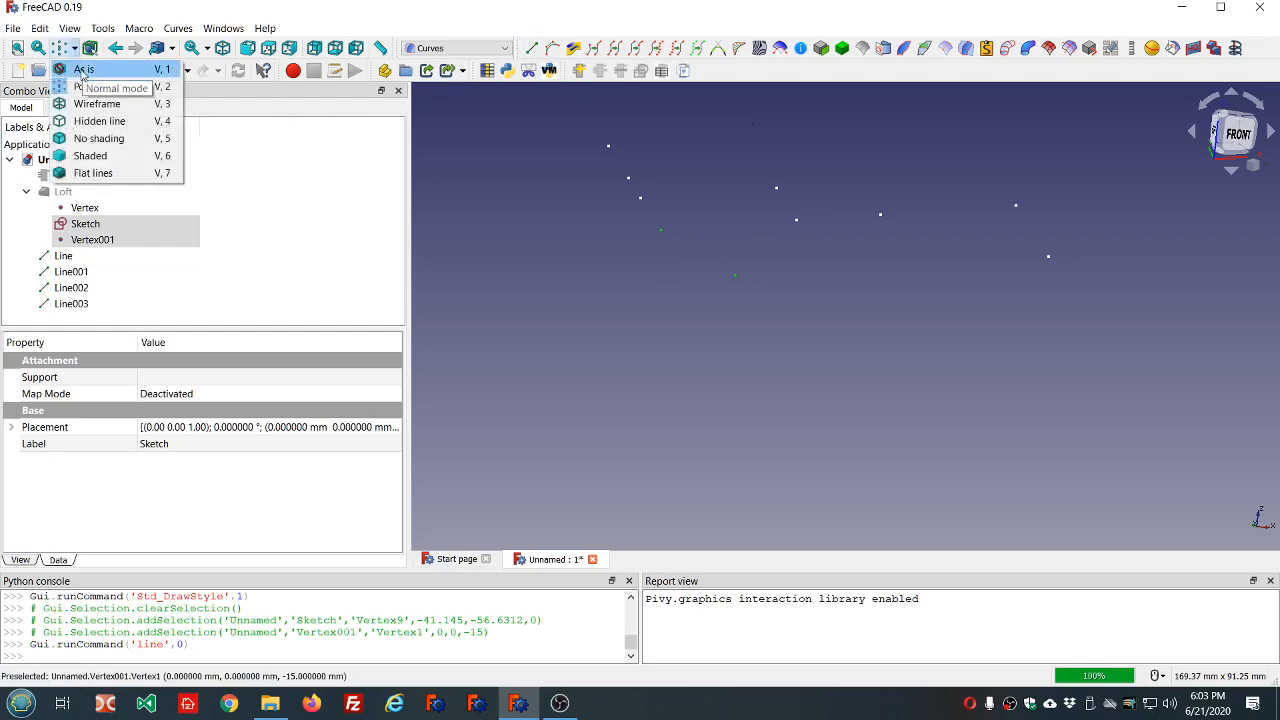
pyautogui.click(84, 69)
# Toggle the draw style between Points and As is and review the available draw styles without choosing another one.
pyautogui.moveTo(587, 267); pyautogui.dragTo(532, 281, button='middle')
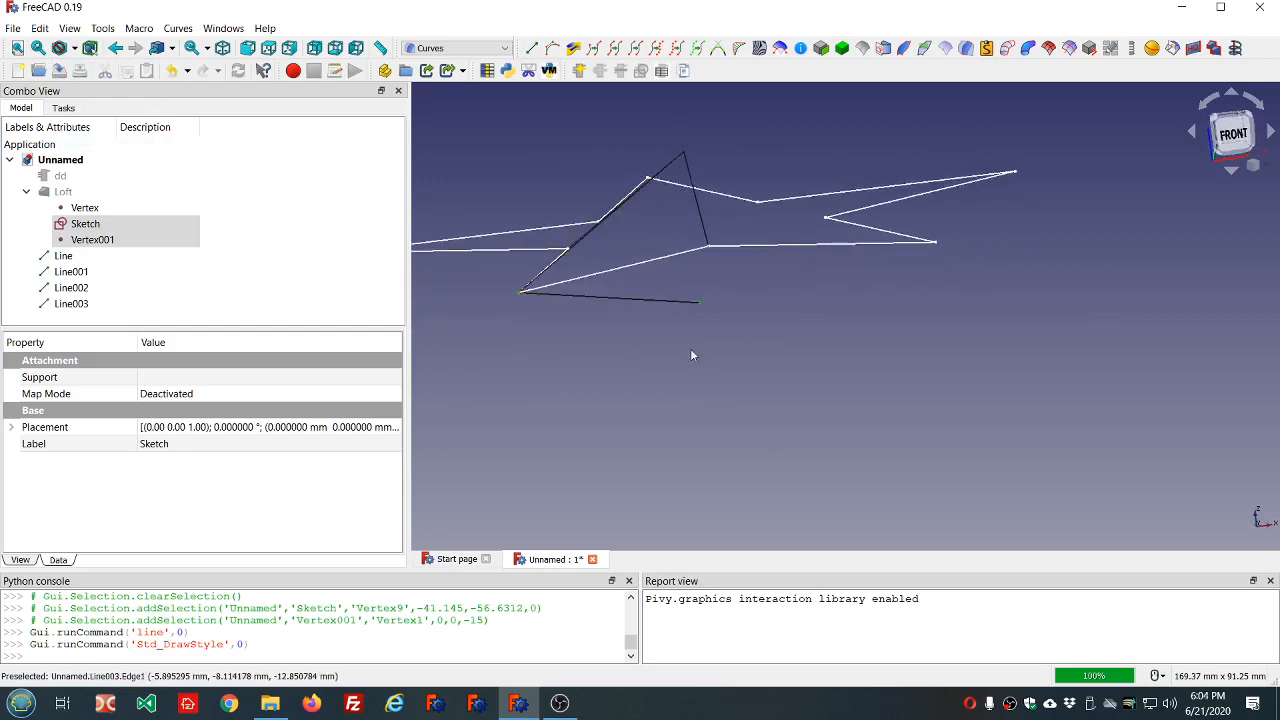
pyautogui.press('v')
pyautogui.press('1')
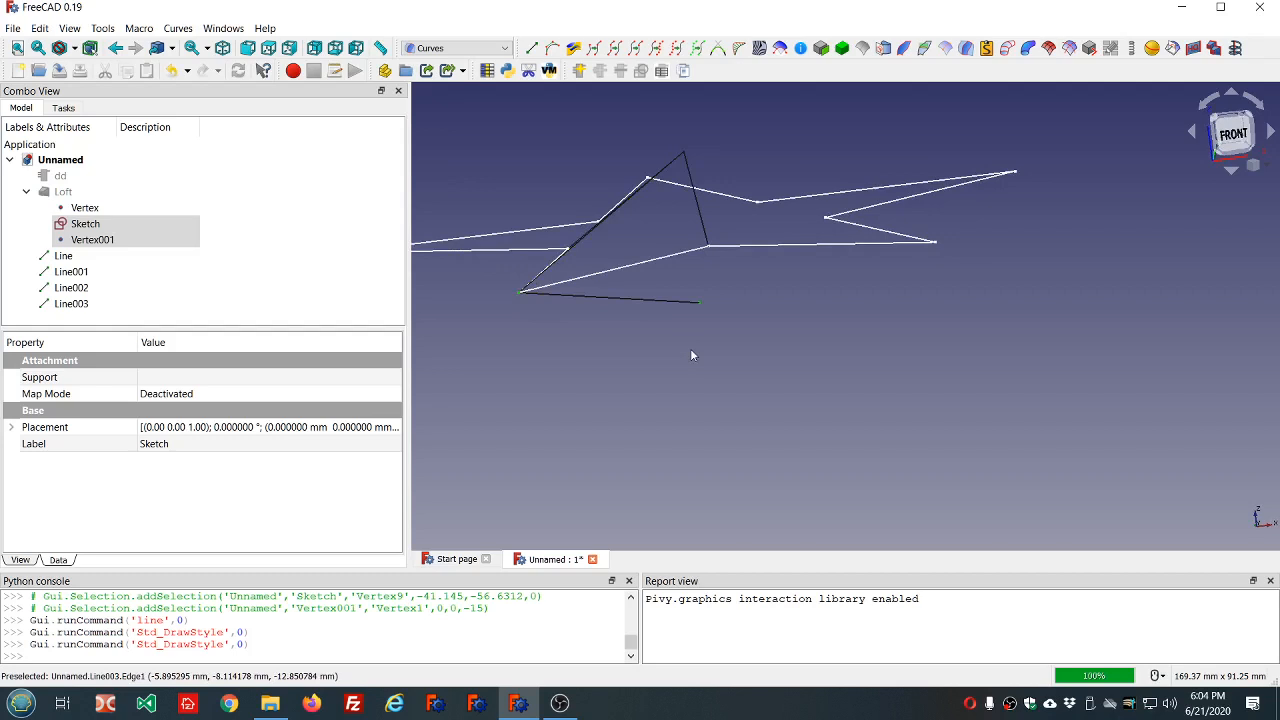
pyautogui.press('v')
pyautogui.press('2')
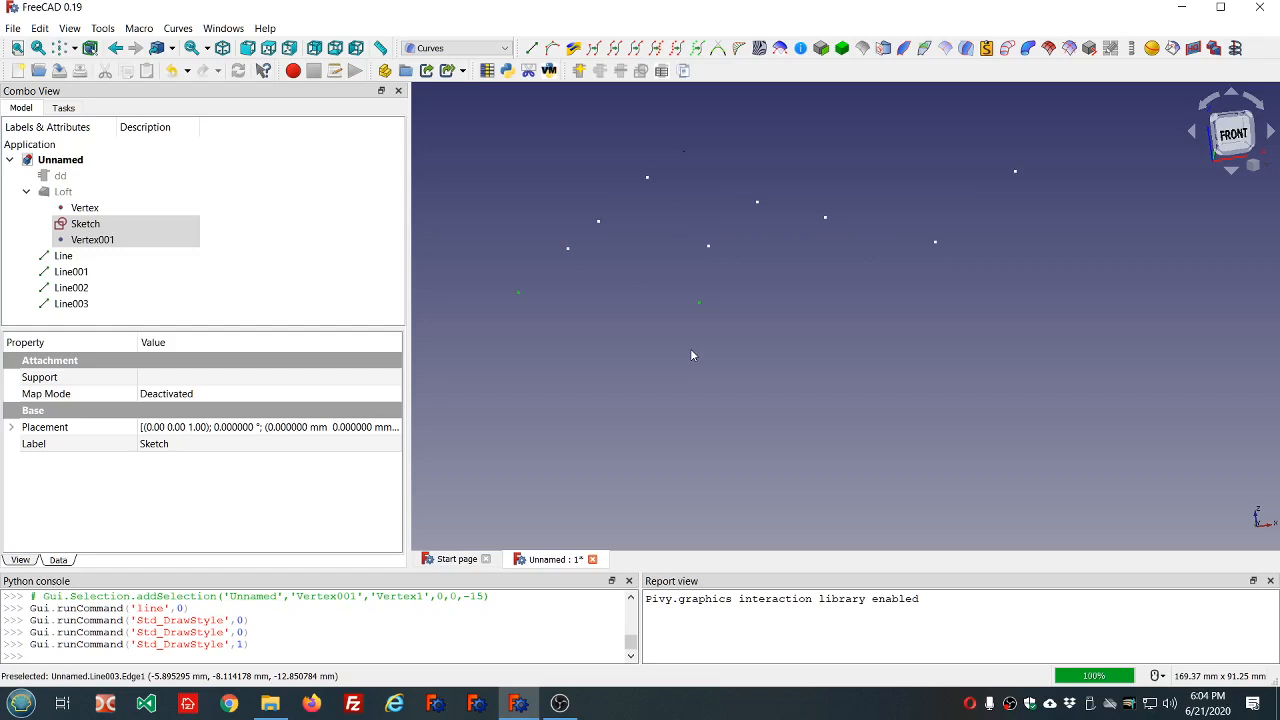
pyautogui.press('v')
pyautogui.press('1')
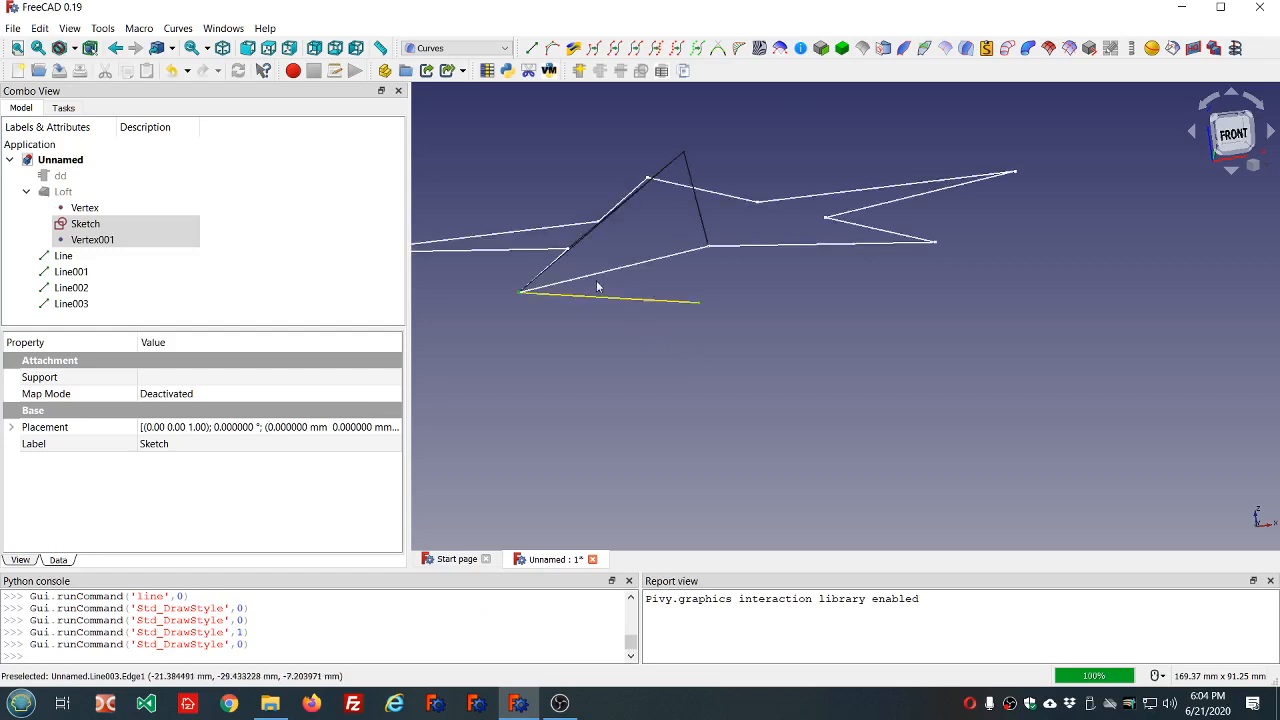
pyautogui.click(75, 49)
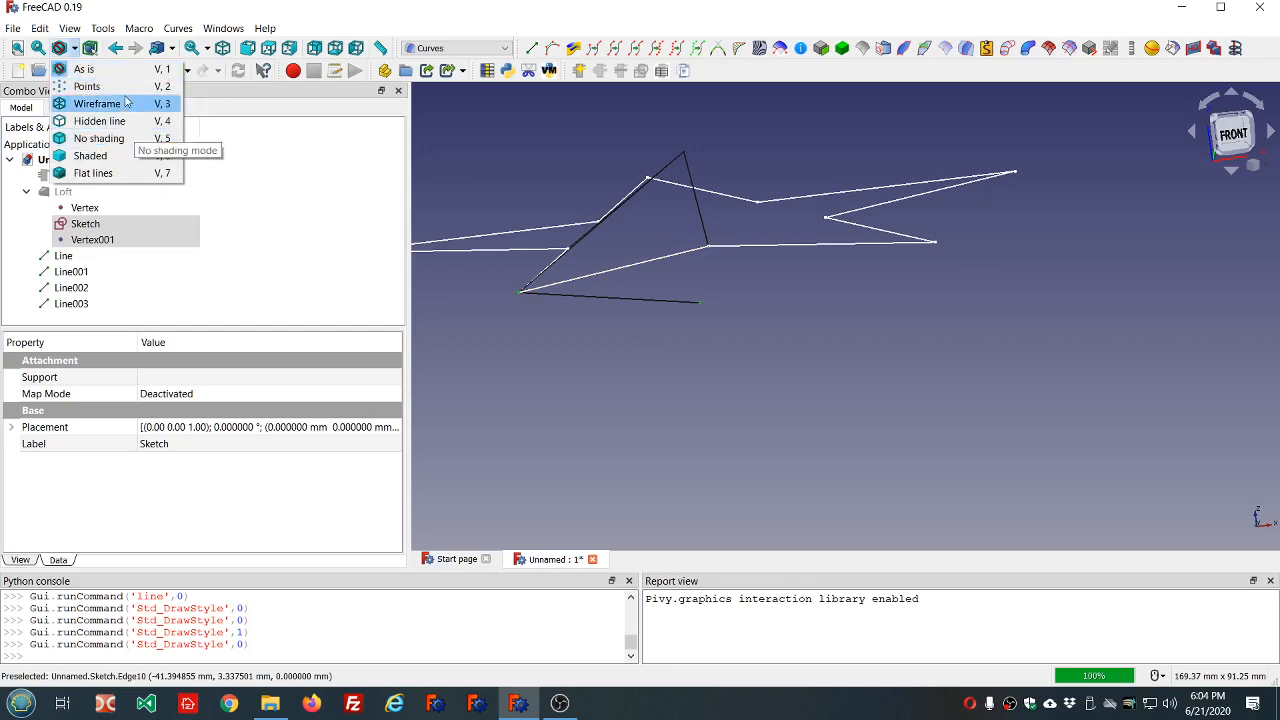
pyautogui.click(551, 349)
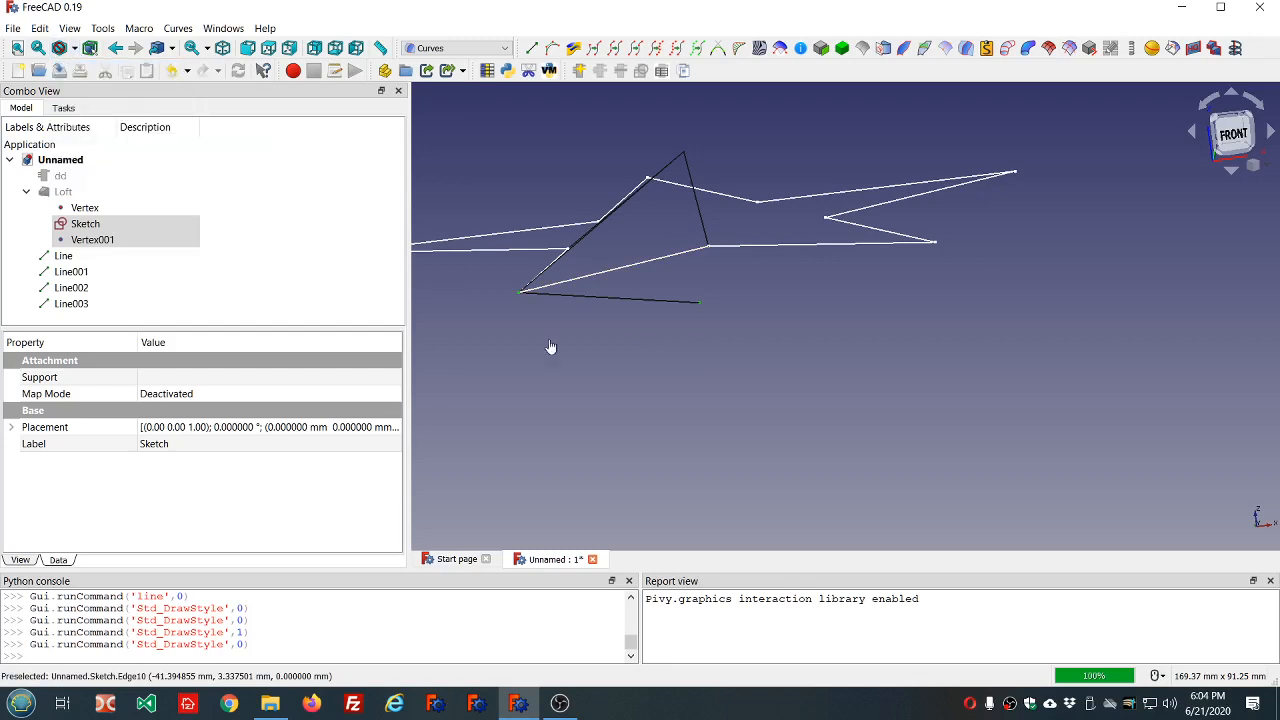
# Create a Curves line between the star sketch's inner corner at (0, -26.74) and the point Vertex001 below the center.
pyautogui.moveTo(780, 374)
pyautogui.mouseDown(button='middle')
pyautogui.moveTo(705, 322)
pyautogui.moveTo(644, 322)
pyautogui.mouseUp(button='middle')
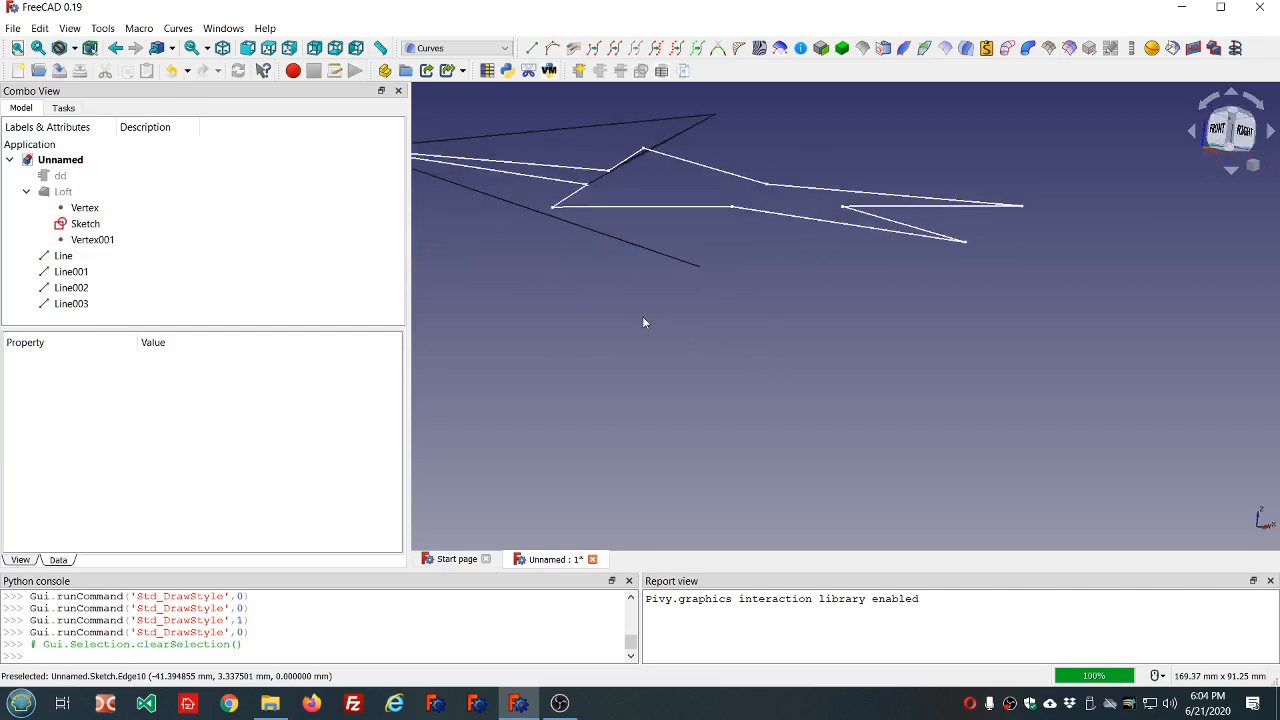
pyautogui.click(607, 177)
pyautogui.keyDown('ctrl'); pyautogui.click(701, 266); pyautogui.keyUp('ctrl')
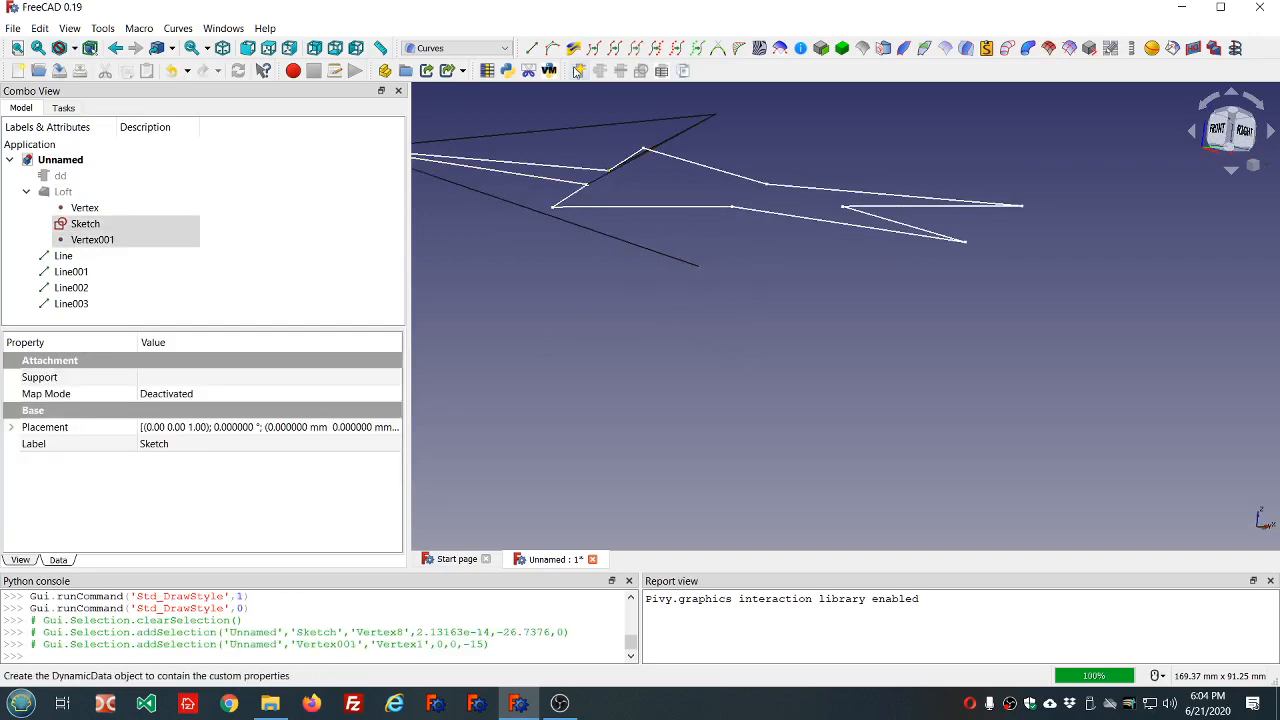
pyautogui.click(531, 48)
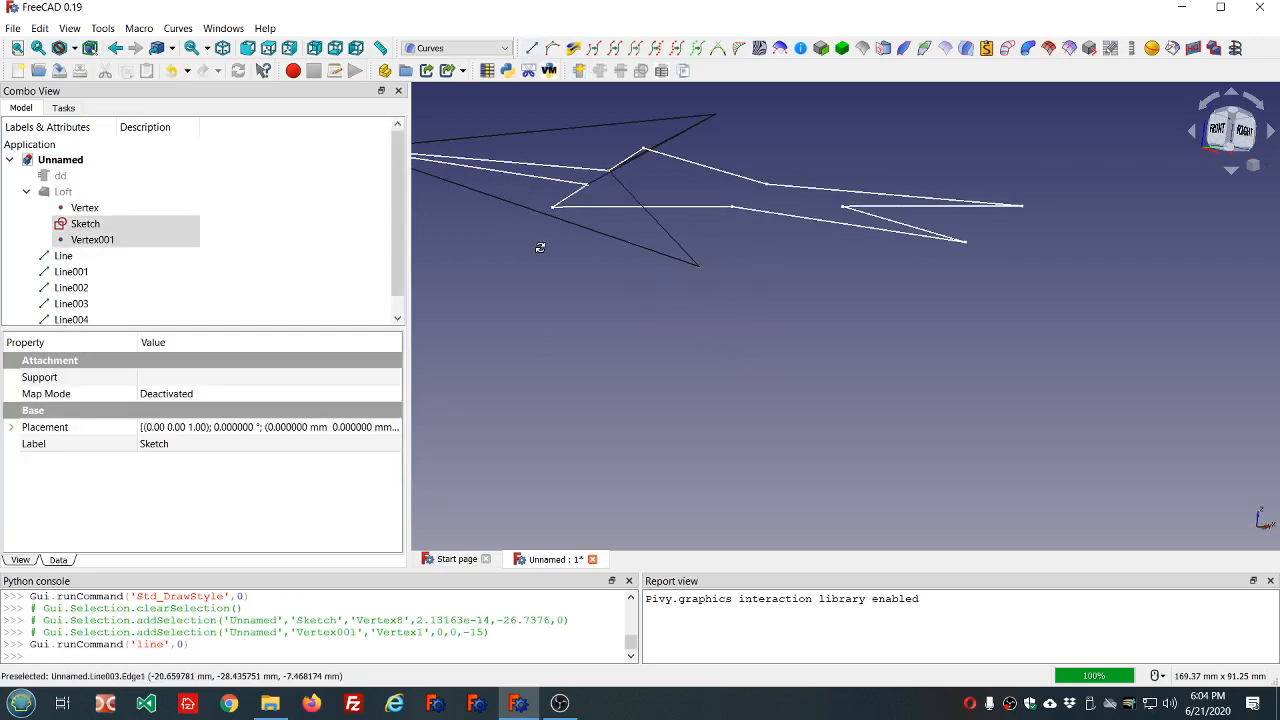
# Create a Curves line from the lower-left arm's other inner corner, picked in Points style, to Line003's endpoint below the center, picked in As is style.
pyautogui.moveTo(543, 246)
pyautogui.mouseDown(button='middle')
pyautogui.moveTo(697, 306)
pyautogui.moveTo(749, 309)
pyautogui.moveTo(794, 289)
pyautogui.mouseUp(button='middle')
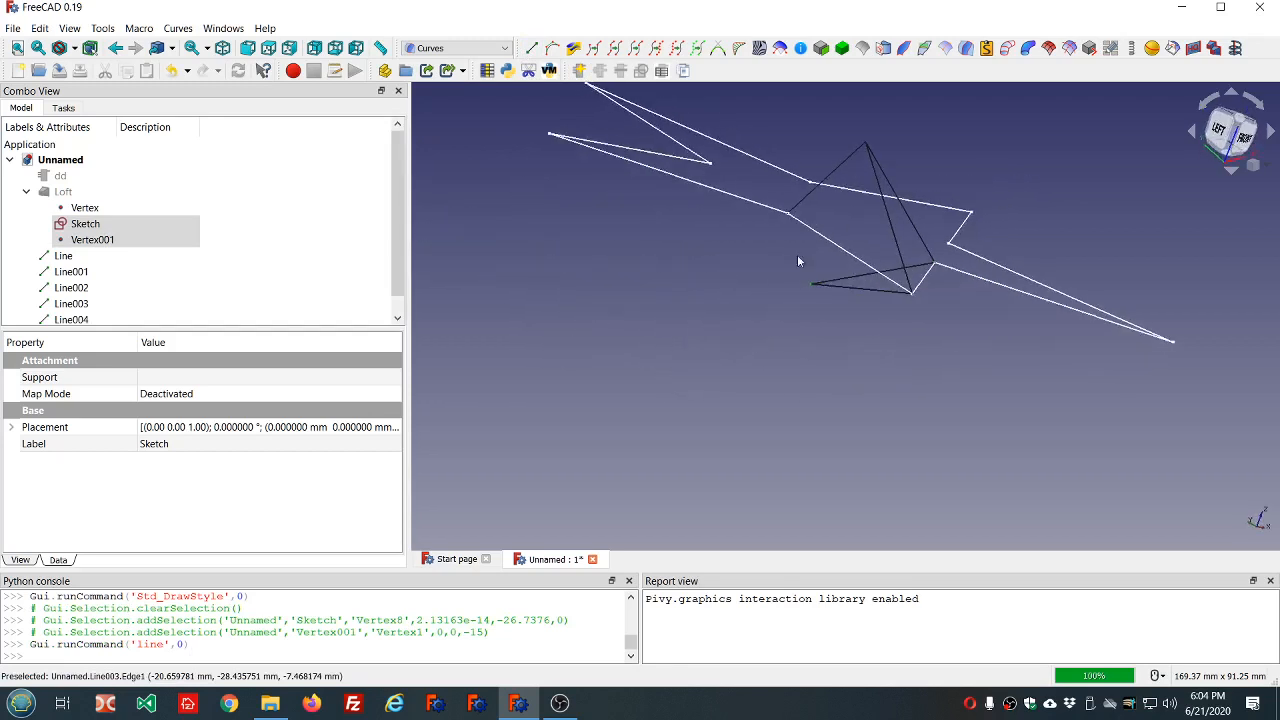
pyautogui.scroll(5, 787, 218)
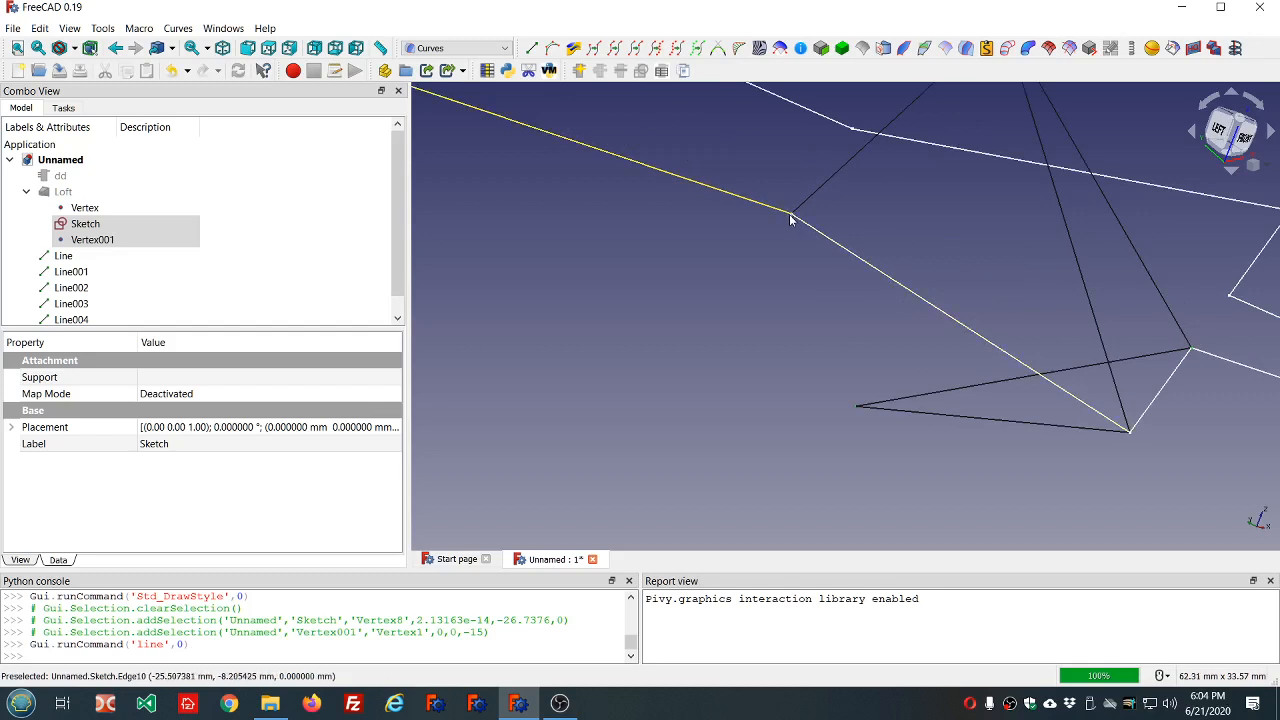
pyautogui.press('v')
pyautogui.press('2')
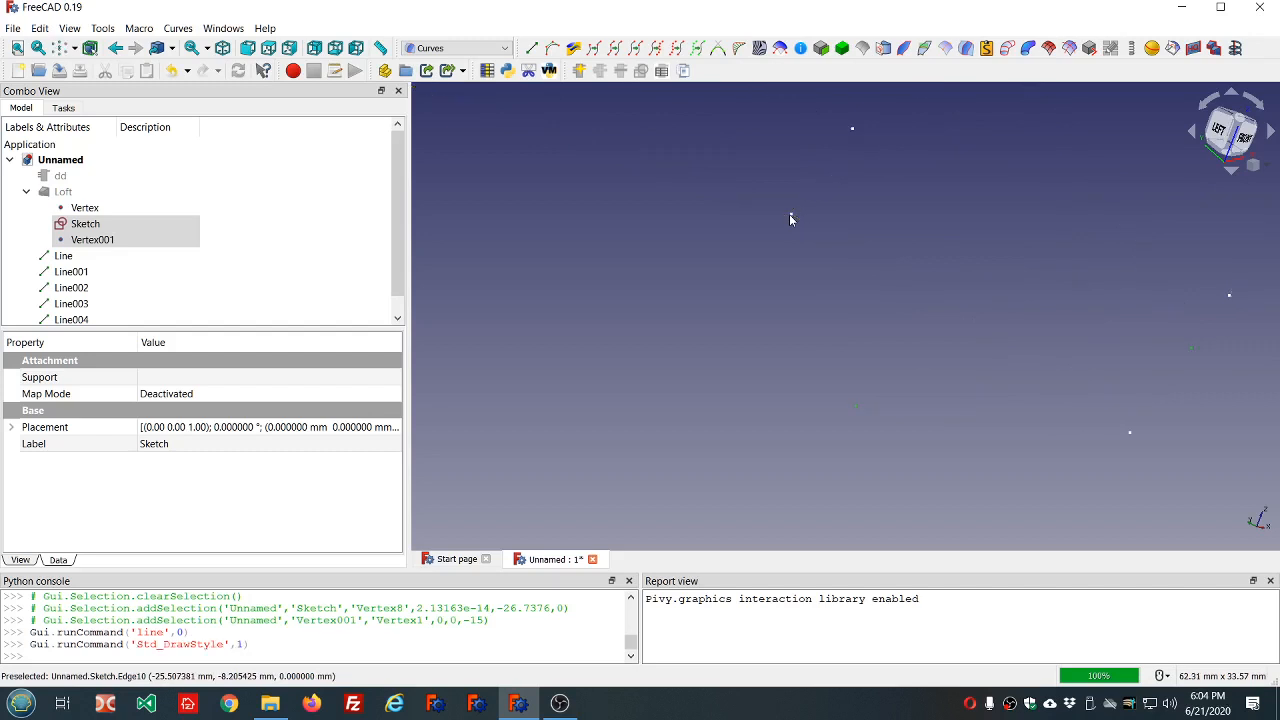
pyautogui.click(789, 215)
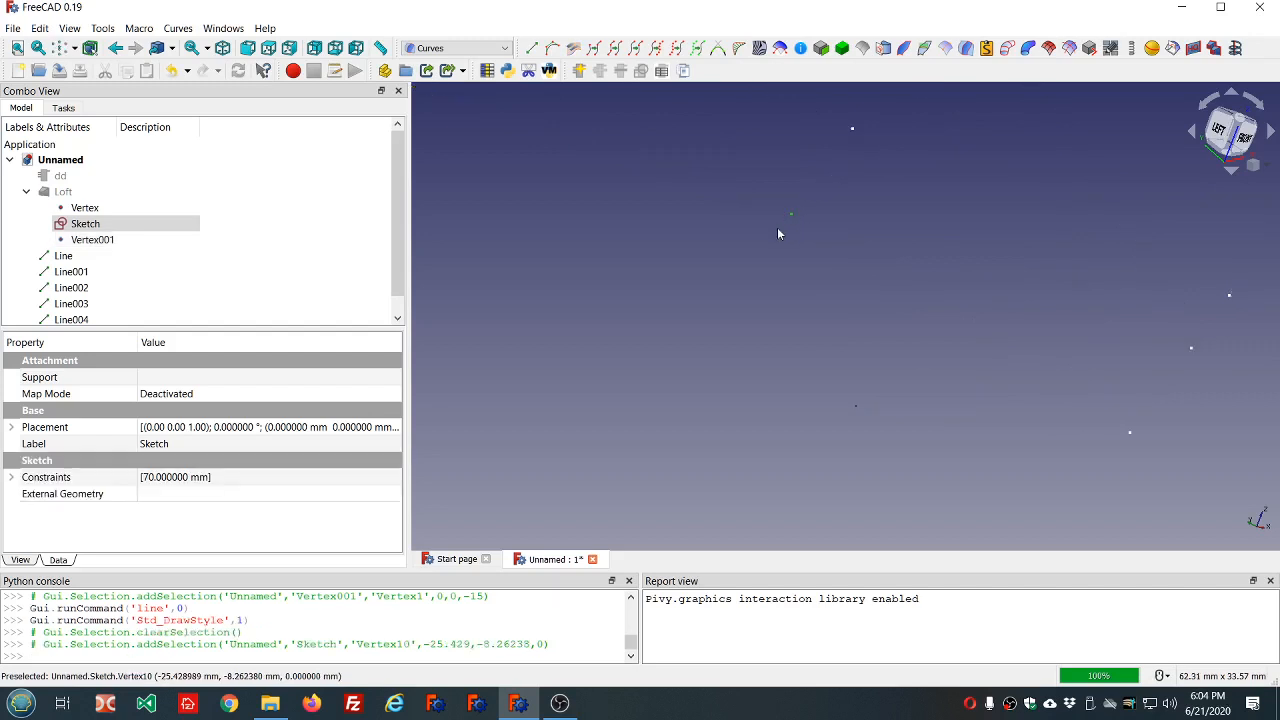
pyautogui.press('v')
pyautogui.press('1')
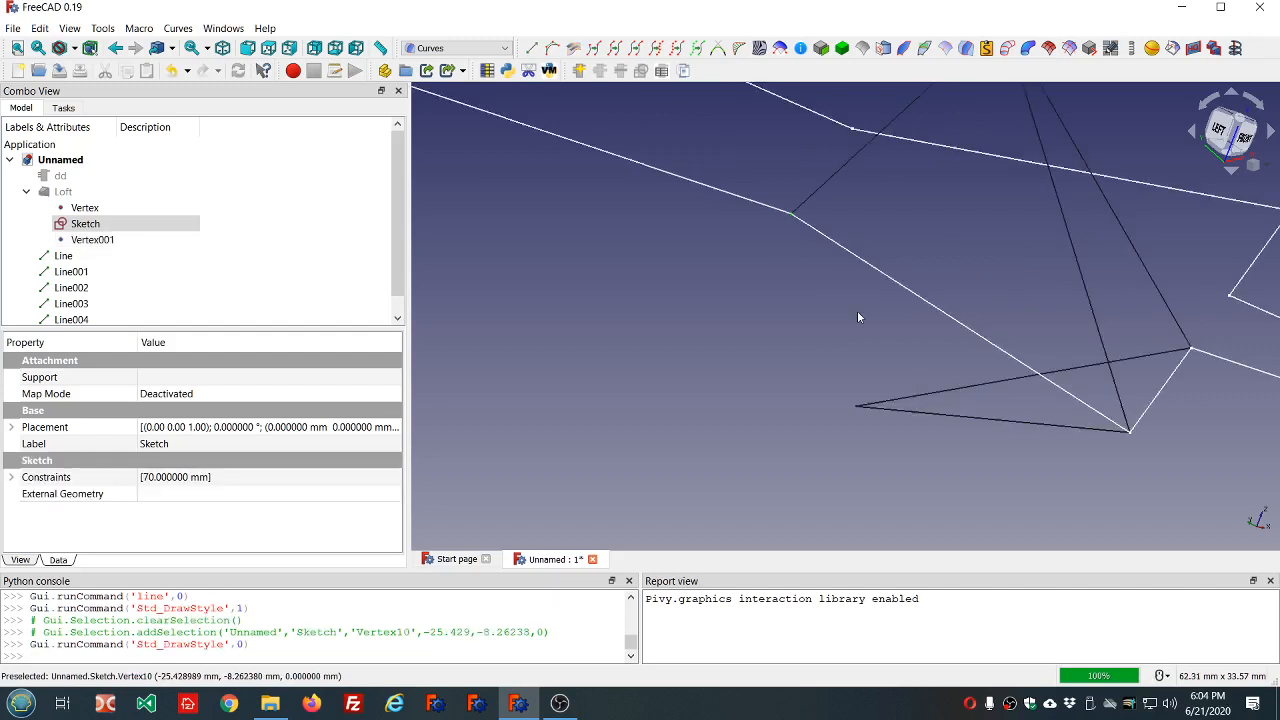
pyautogui.moveTo(784, 376); pyautogui.dragTo(854, 379, button='middle')
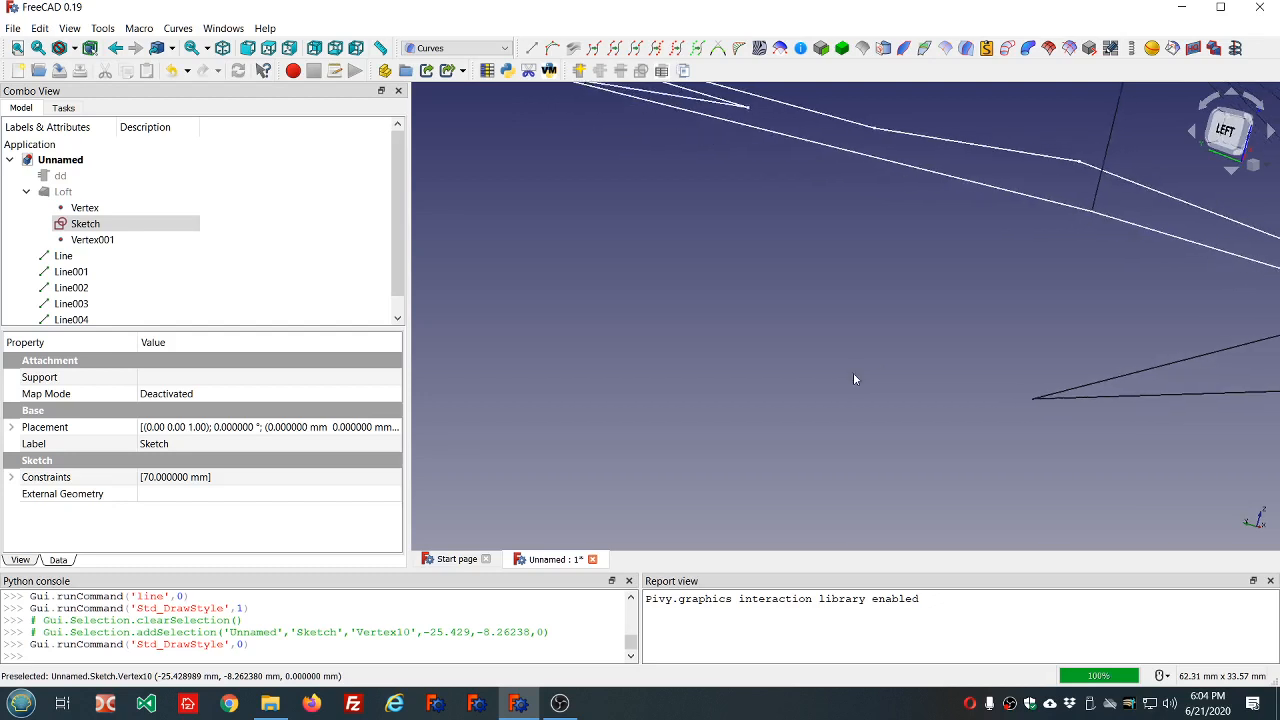
pyautogui.click(1032, 404)
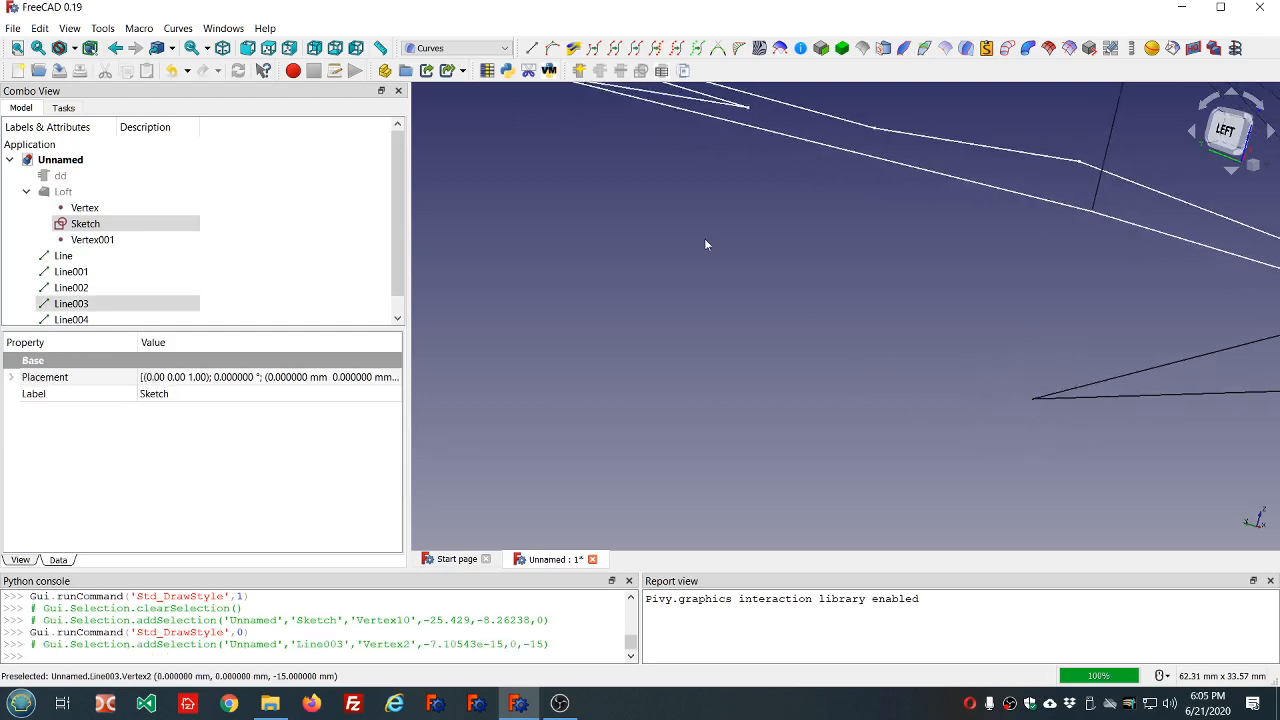
pyautogui.click(531, 48)
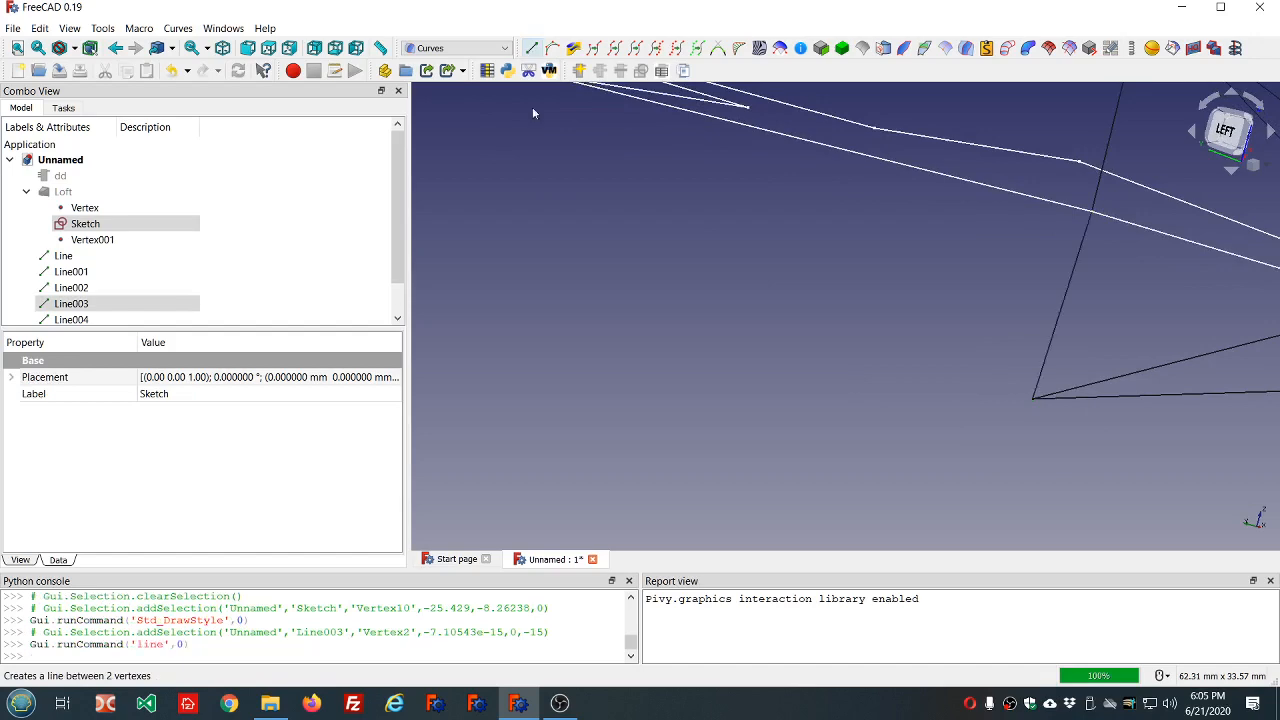
pyautogui.moveTo(1037, 449)
pyautogui.mouseDown(button='middle')
pyautogui.moveTo(631, 485)
pyautogui.moveTo(846, 477)
pyautogui.moveTo(857, 443)
pyautogui.moveTo(920, 434)
pyautogui.moveTo(723, 480)
pyautogui.moveTo(517, 463)
pyautogui.mouseUp(button='middle')
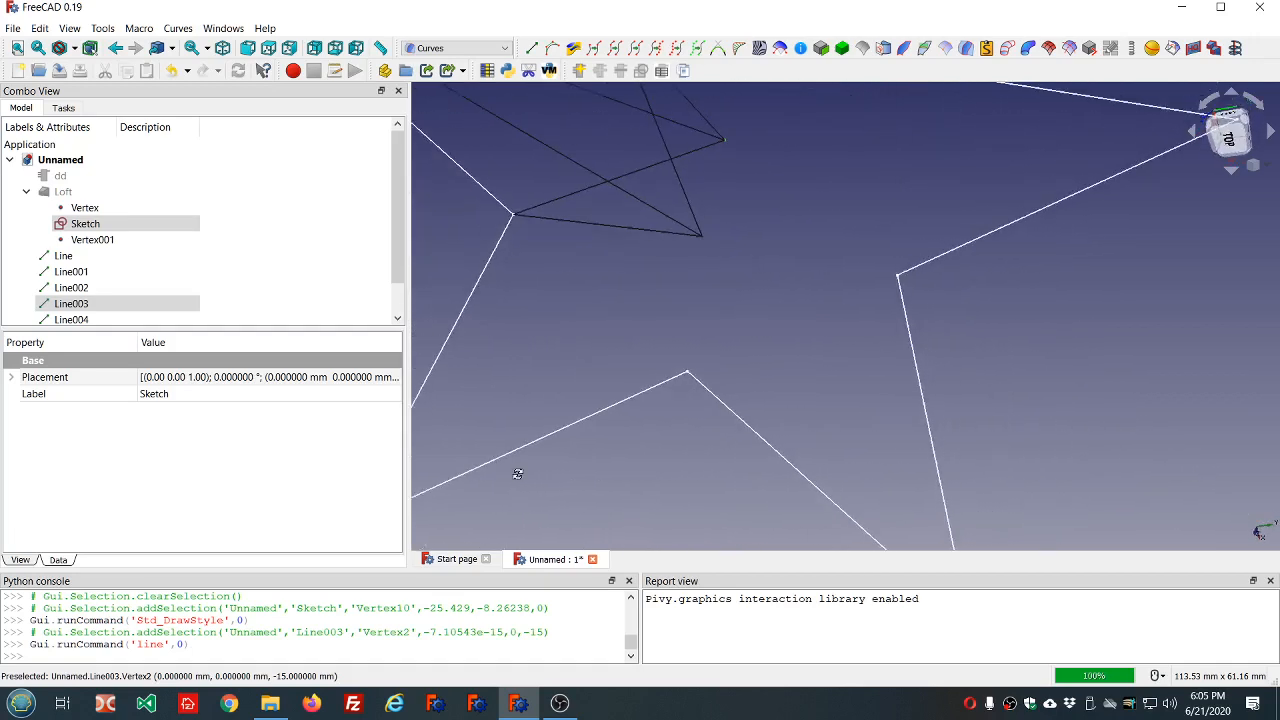
pyautogui.moveTo(865, 323)
pyautogui.mouseDown(button='middle')
pyautogui.moveTo(591, 289)
pyautogui.moveTo(681, 224)
pyautogui.moveTo(771, 237)
pyautogui.moveTo(789, 258)
pyautogui.moveTo(791, 241)
pyautogui.moveTo(789, 266)
pyautogui.moveTo(723, 247)
pyautogui.moveTo(700, 206)
pyautogui.moveTo(714, 246)
pyautogui.moveTo(793, 297)
pyautogui.mouseUp(button='middle')
pyautogui.scroll(-3, 793, 297)
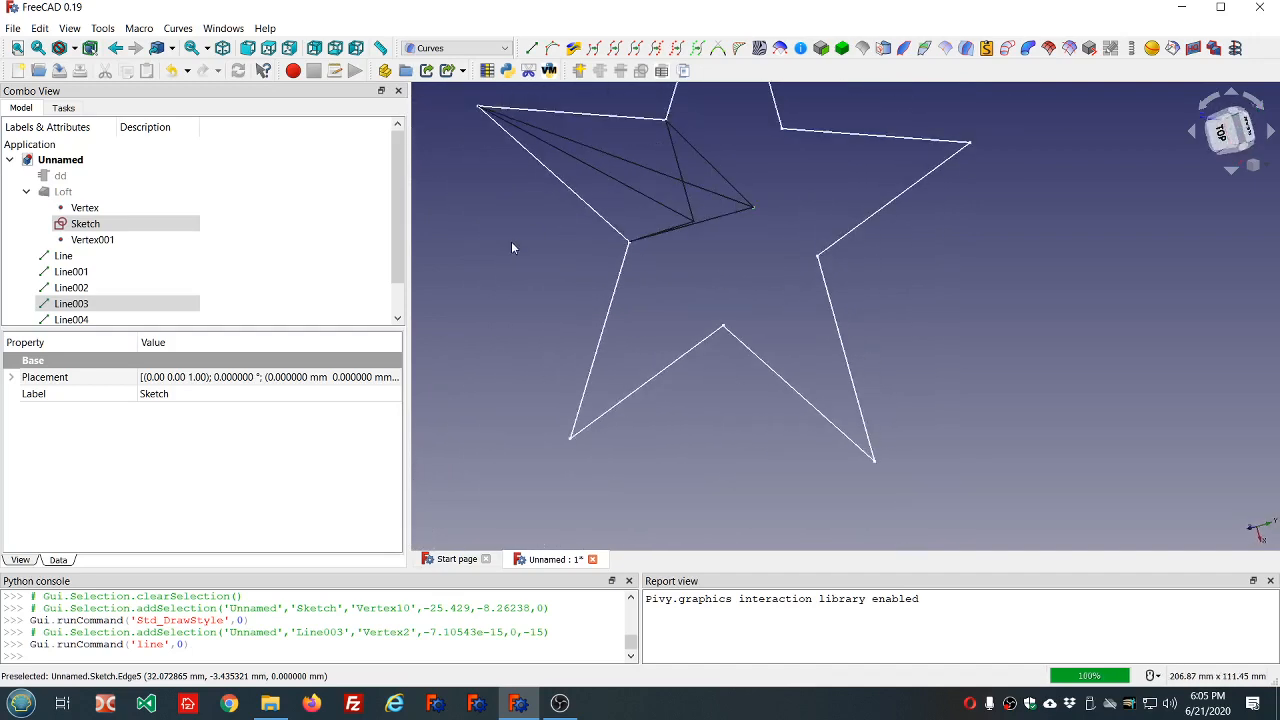
pyautogui.moveTo(515, 261); pyautogui.dragTo(529, 294, button='middle')
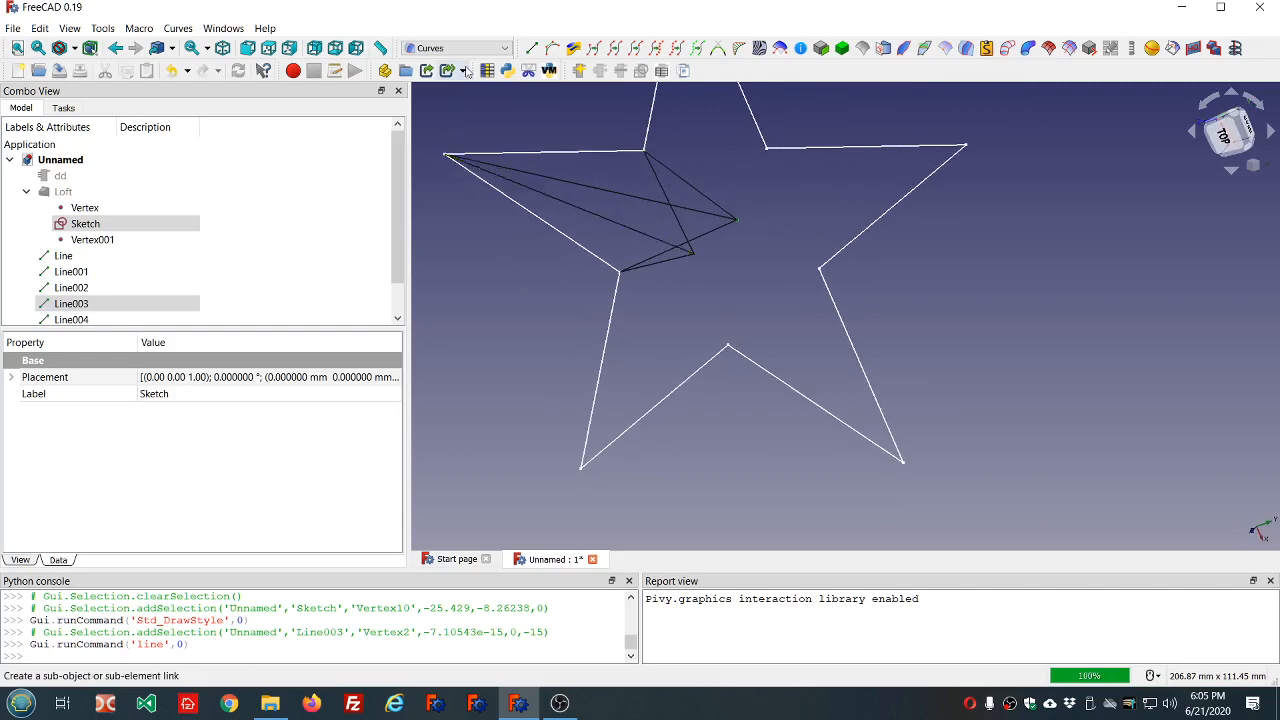
# Switch to the Surface workbench and turn the view so the arm's construction lines are distinguishable.
pyautogui.click(509, 50)
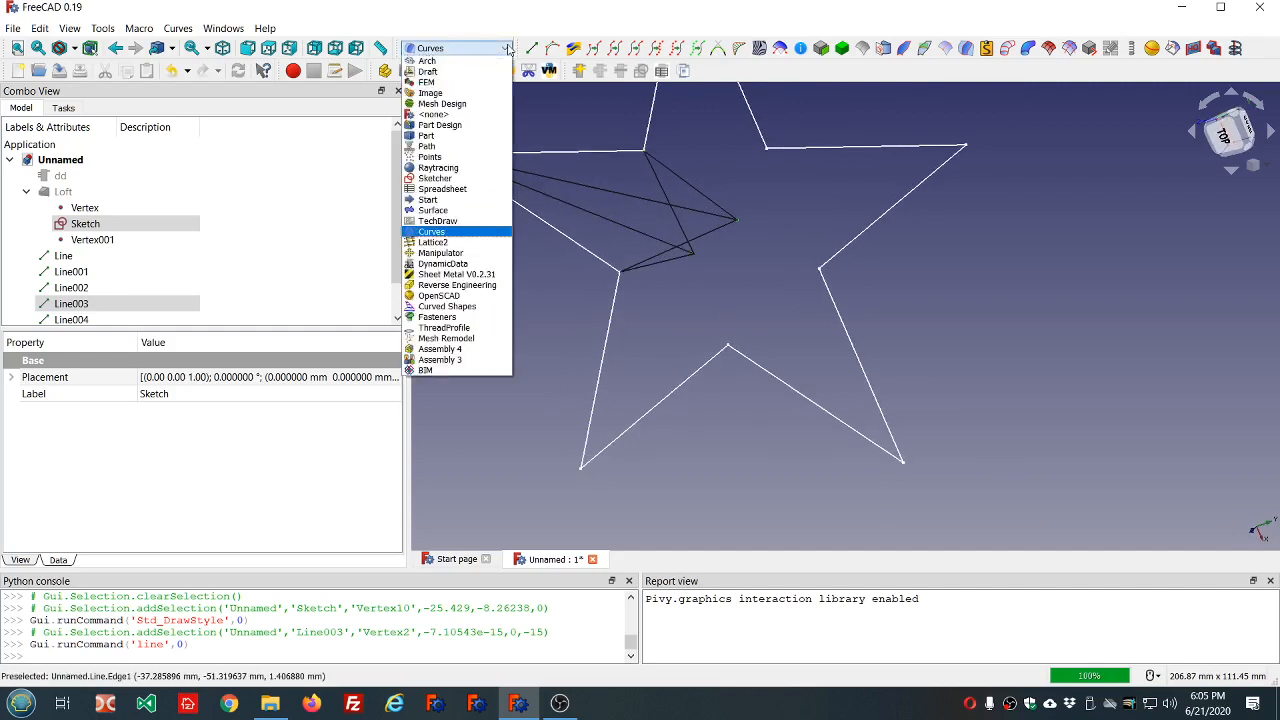
pyautogui.click(464, 212)
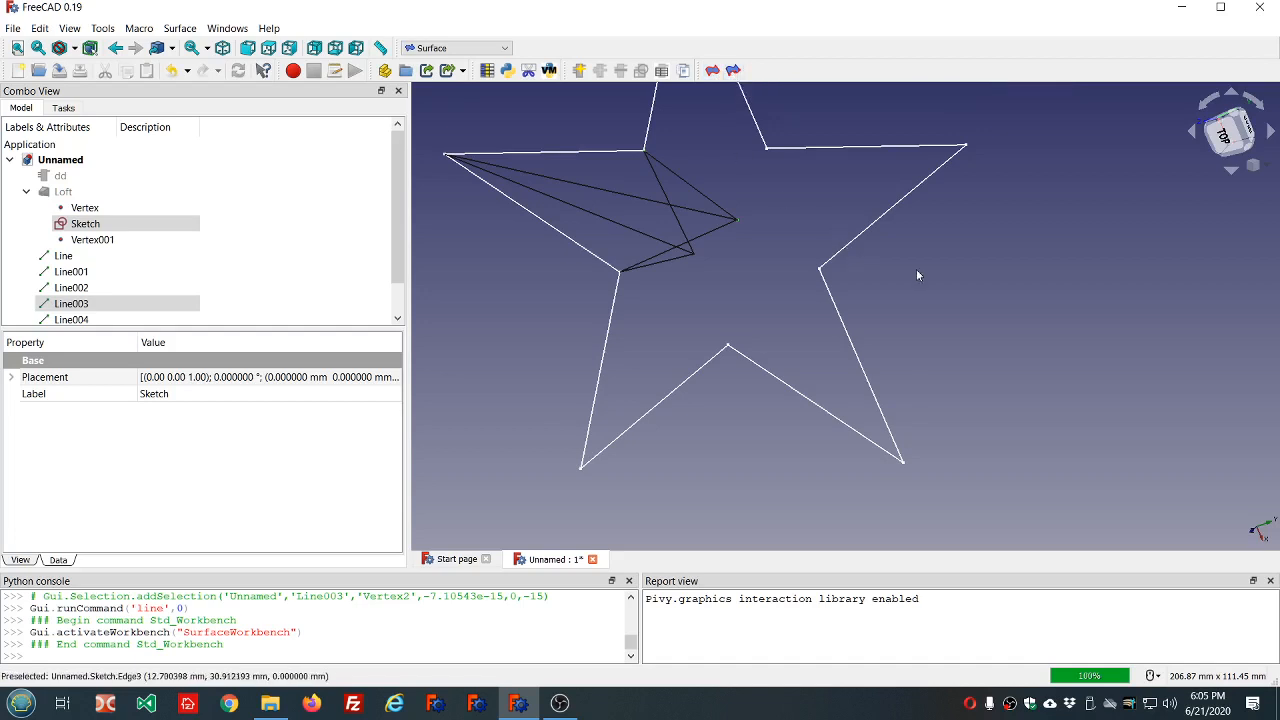
pyautogui.moveTo(960, 283); pyautogui.dragTo(857, 243, button='middle')
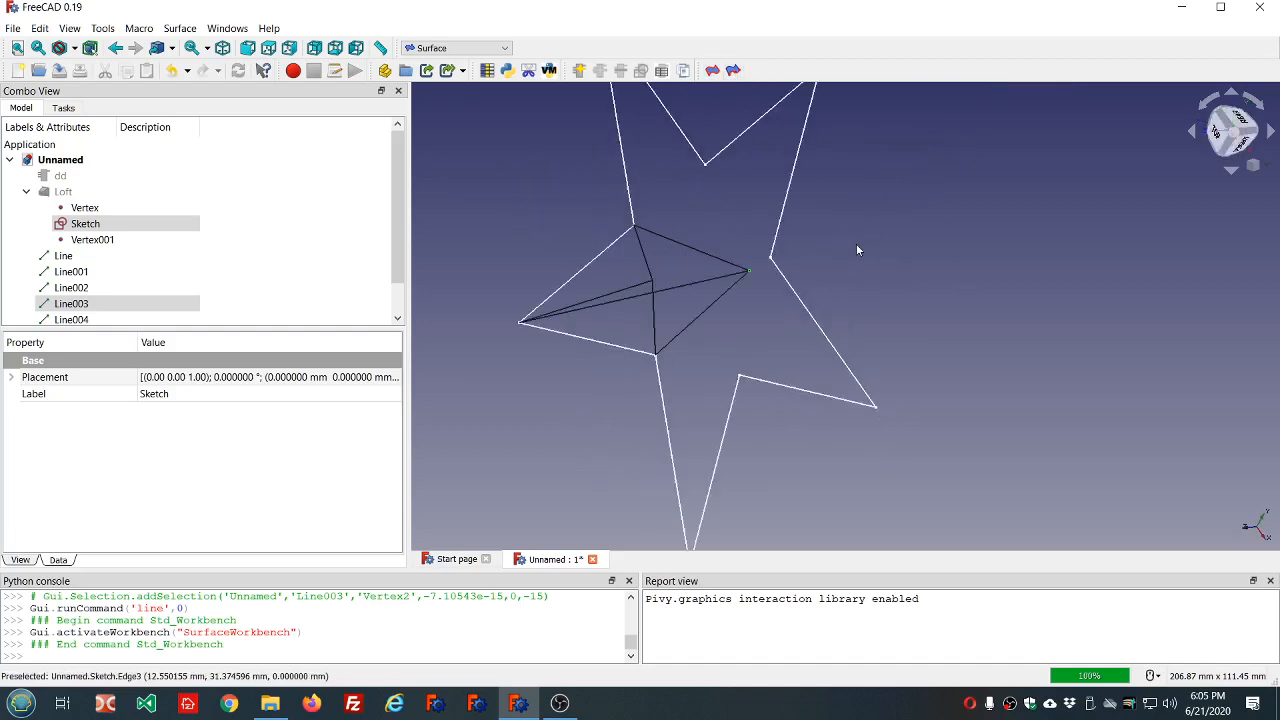
pyautogui.scroll(-2, 658, 203)
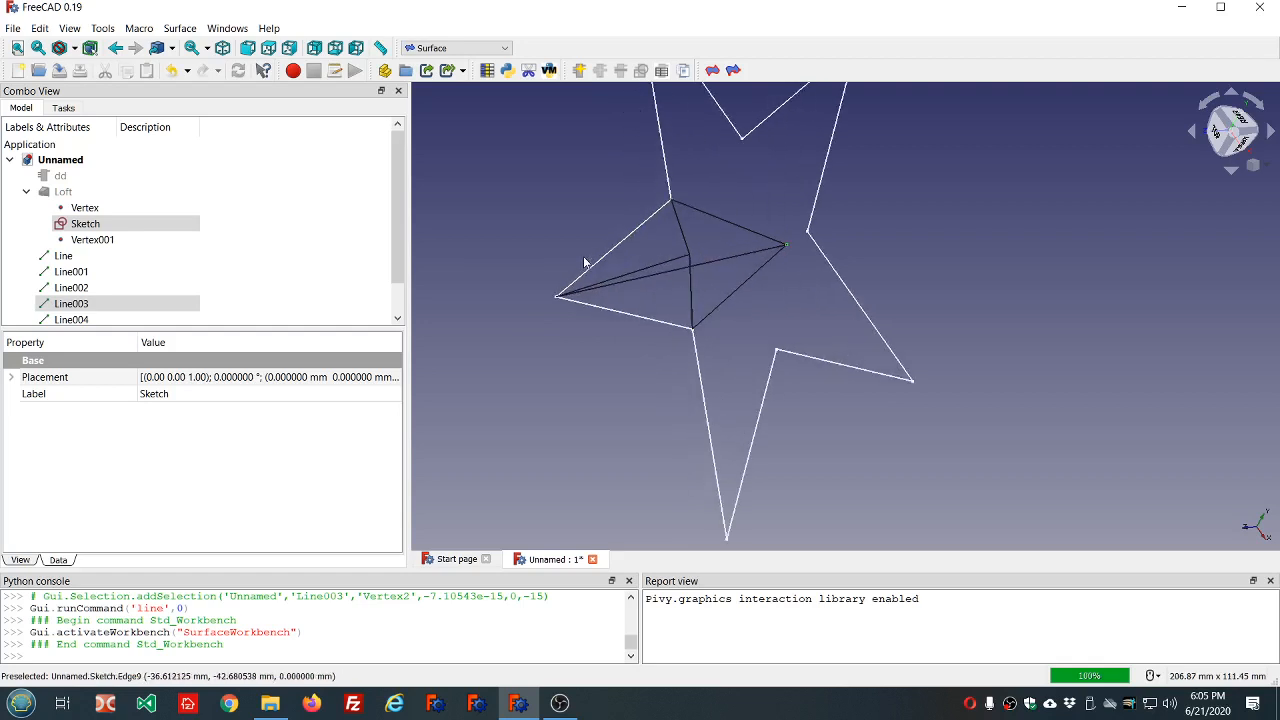
pyautogui.moveTo(791, 337)
pyautogui.mouseDown(button='middle')
pyautogui.moveTo(745, 330)
pyautogui.moveTo(803, 351)
pyautogui.moveTo(785, 355)
pyautogui.mouseUp(button='middle')
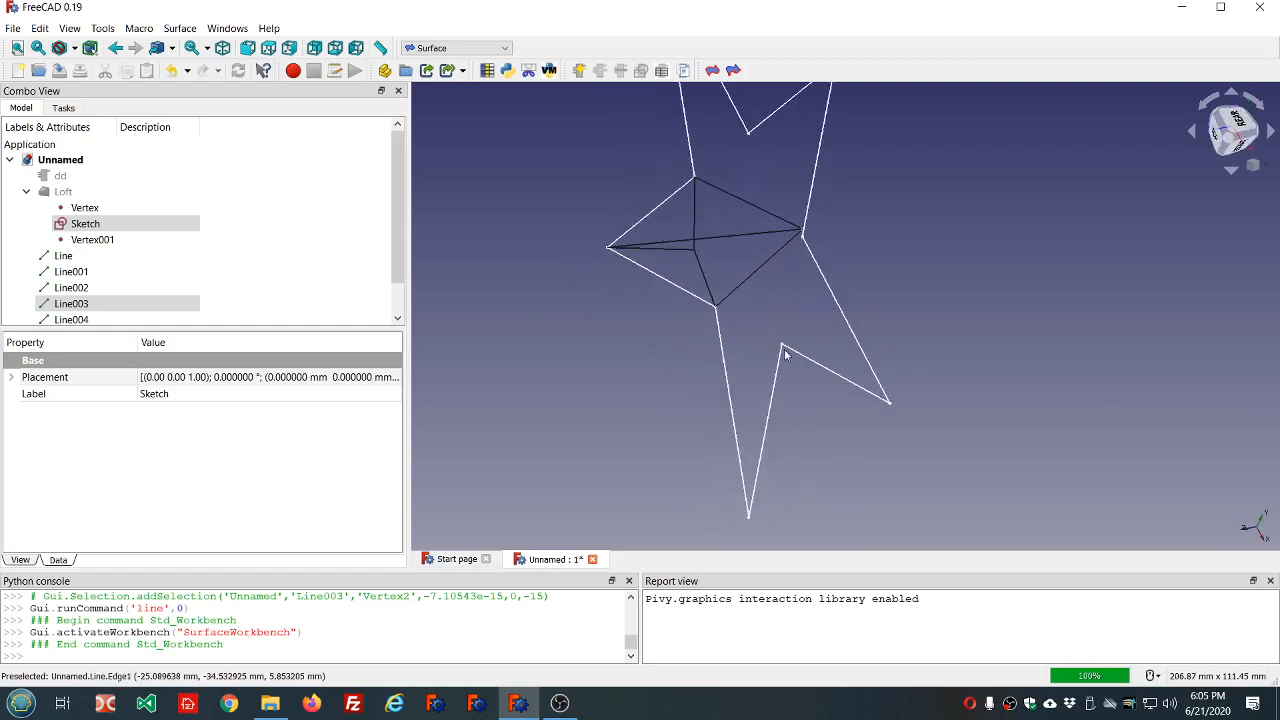
# Start a Stretch-type surface from boundary edges and add the arm's upper ridge line (Line) as its first edge.
pyautogui.click(735, 71)
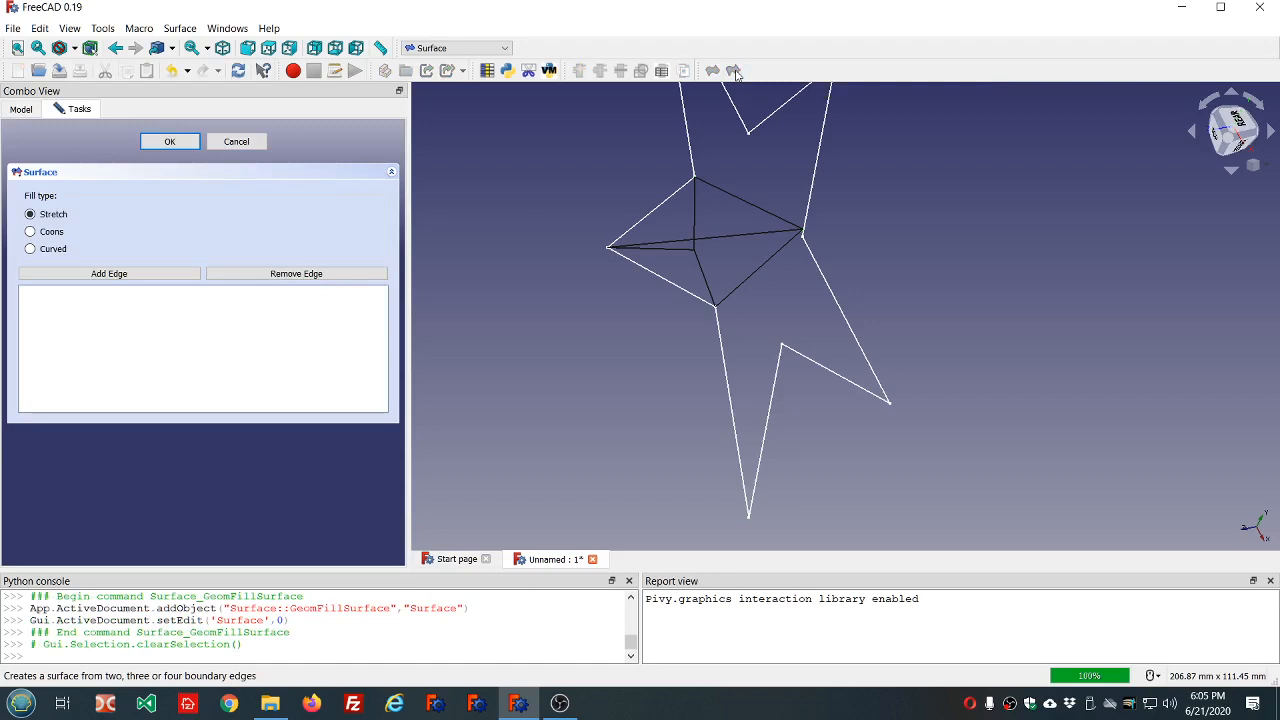
pyautogui.moveTo(921, 299); pyautogui.dragTo(1078, 330, button='middle')
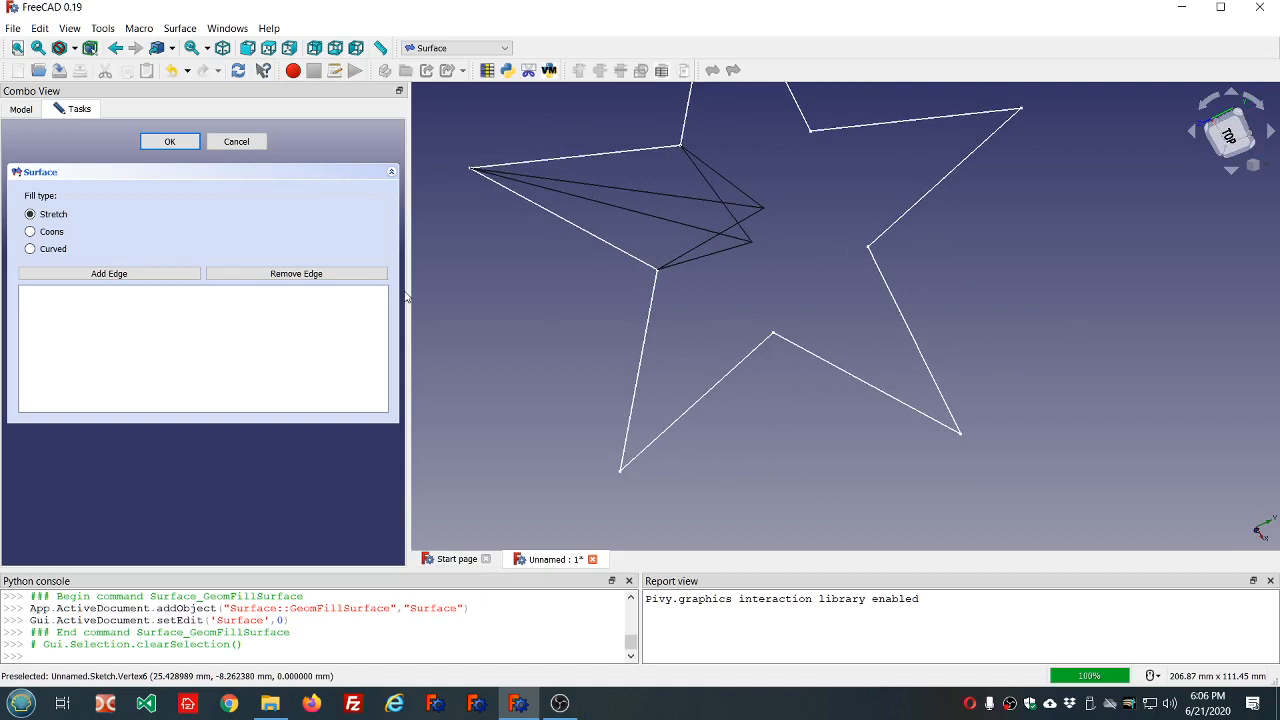
pyautogui.moveTo(456, 155); pyautogui.dragTo(573, 227, button='middle')
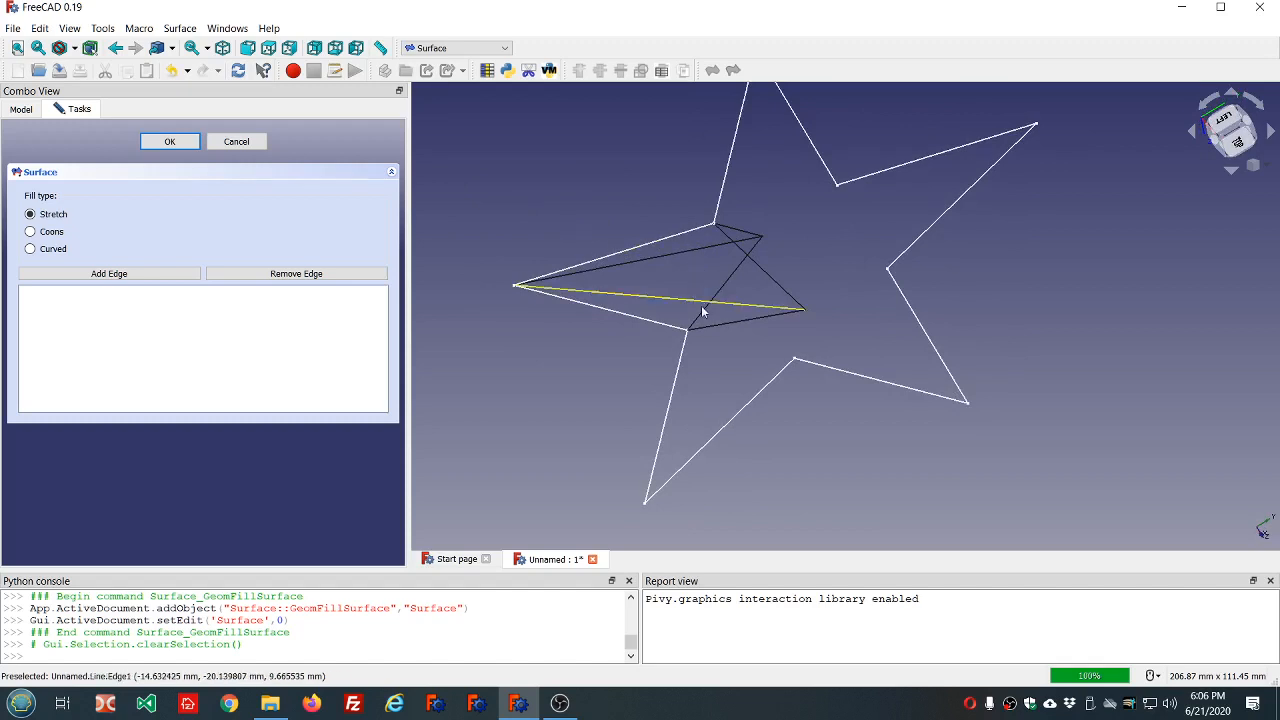
pyautogui.moveTo(619, 377); pyautogui.dragTo(658, 356, button='middle')
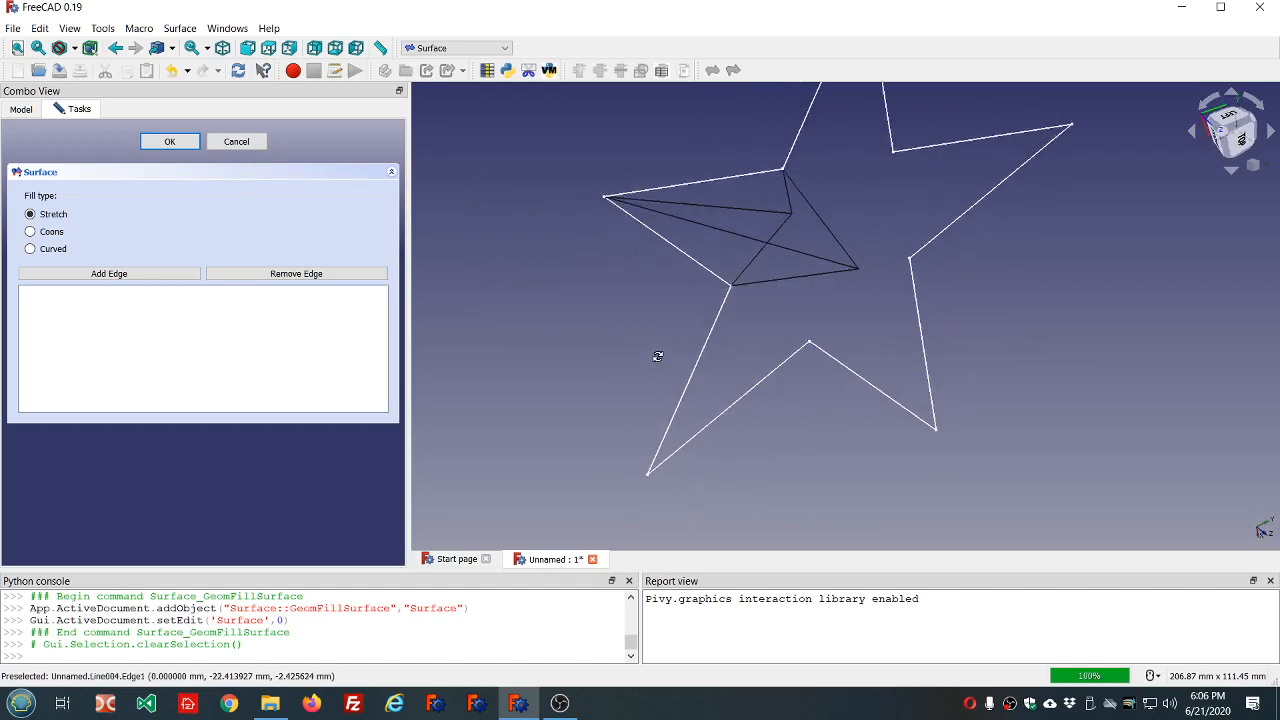
pyautogui.click(791, 258)
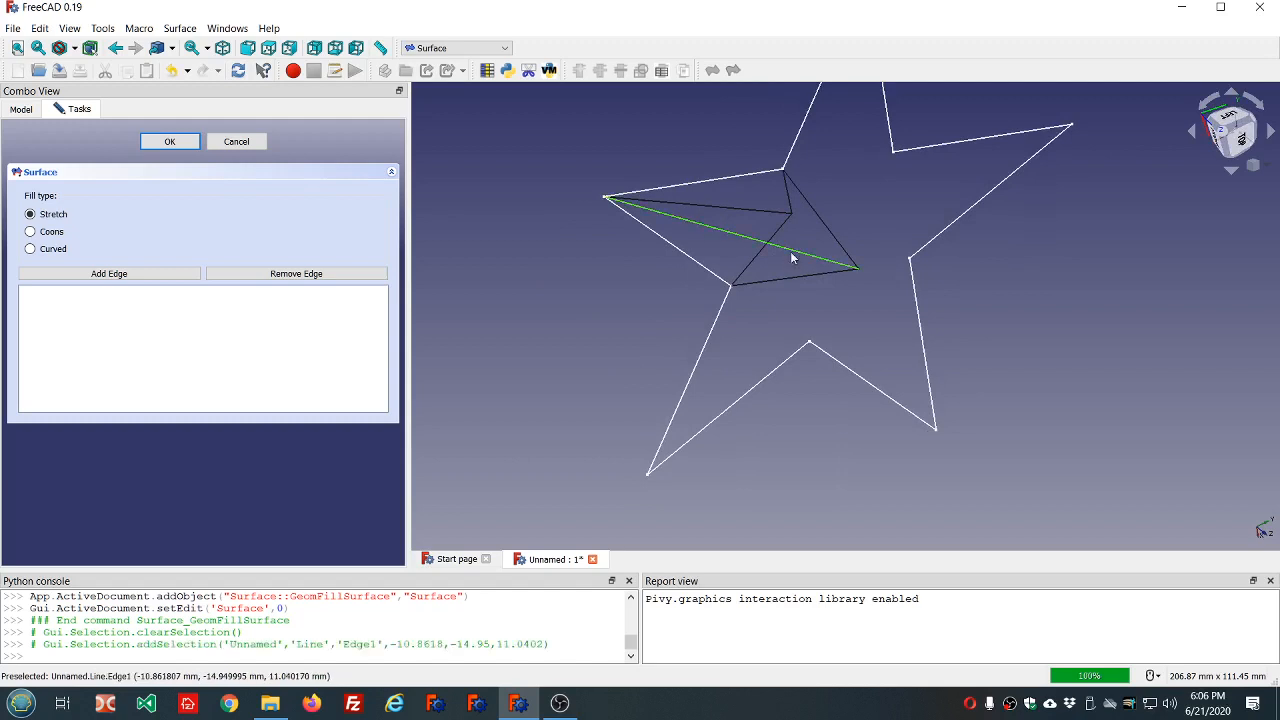
pyautogui.click(577, 281)
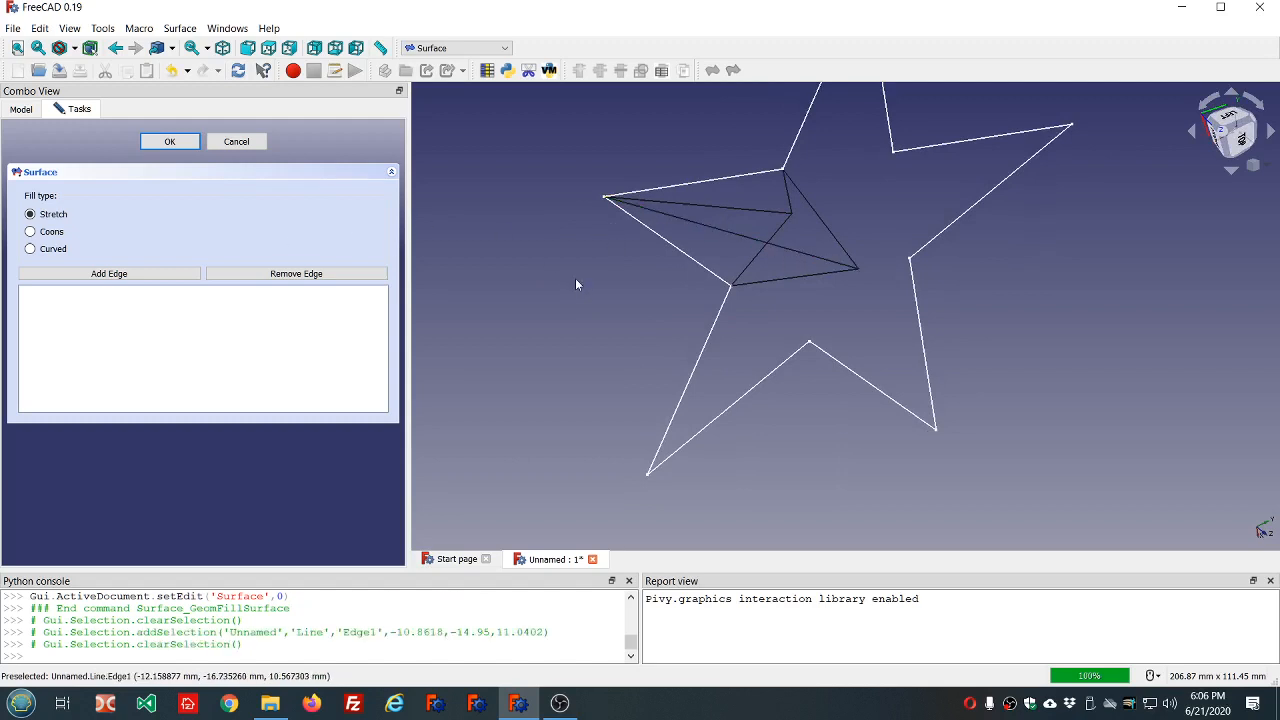
pyautogui.click(116, 276)
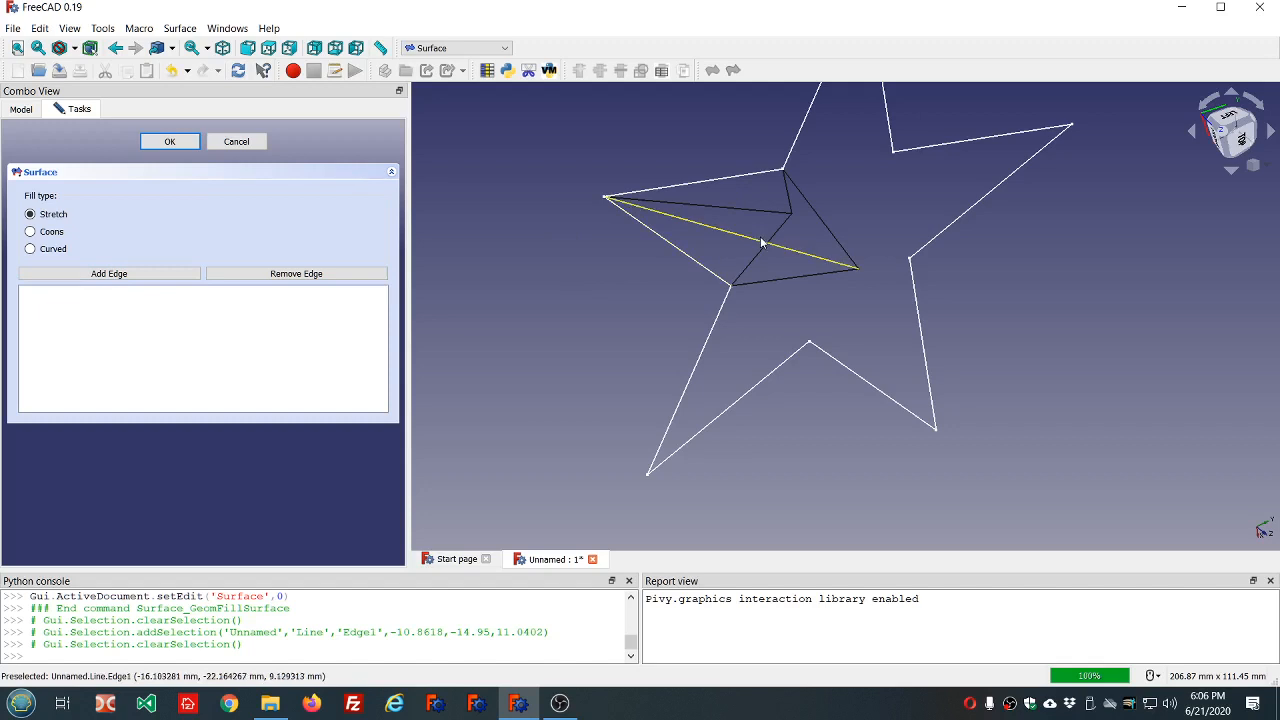
pyautogui.click(761, 243)
pyautogui.click(177, 274)
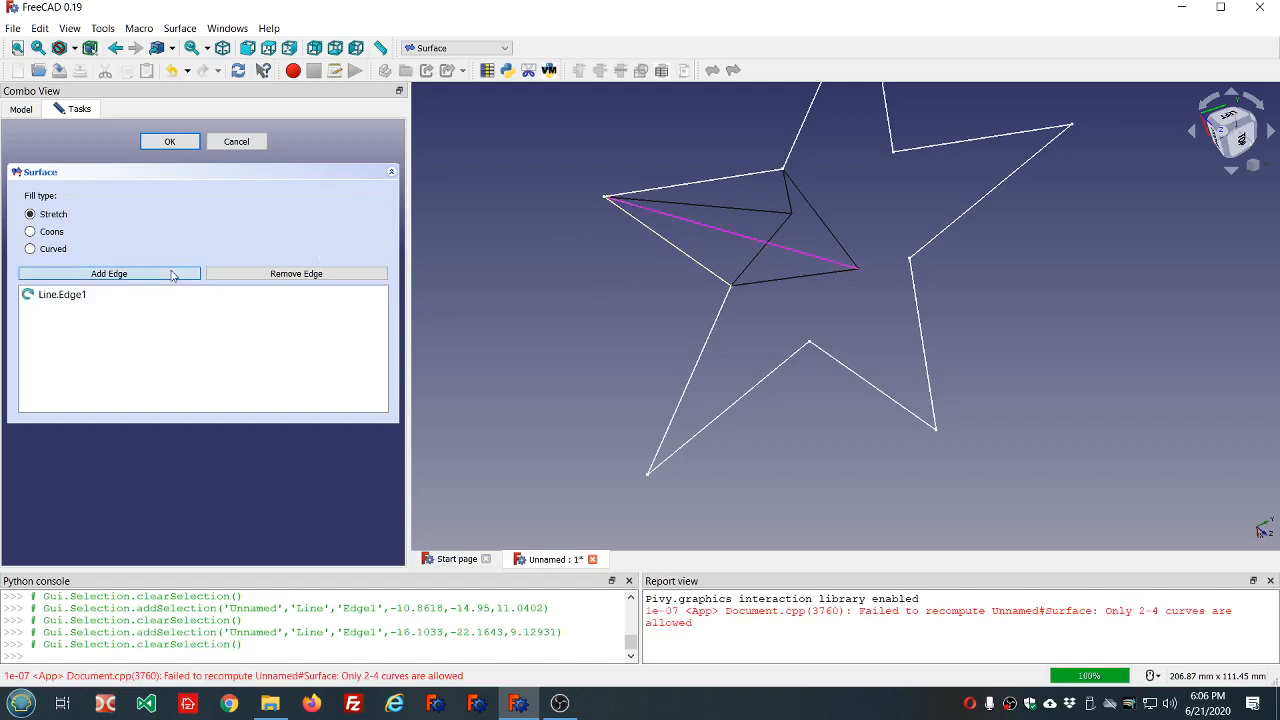
# Add Line001 and the sketch's Edge8 as the remaining boundaries of the first upper facet and accept the surface.
pyautogui.click(769, 286)
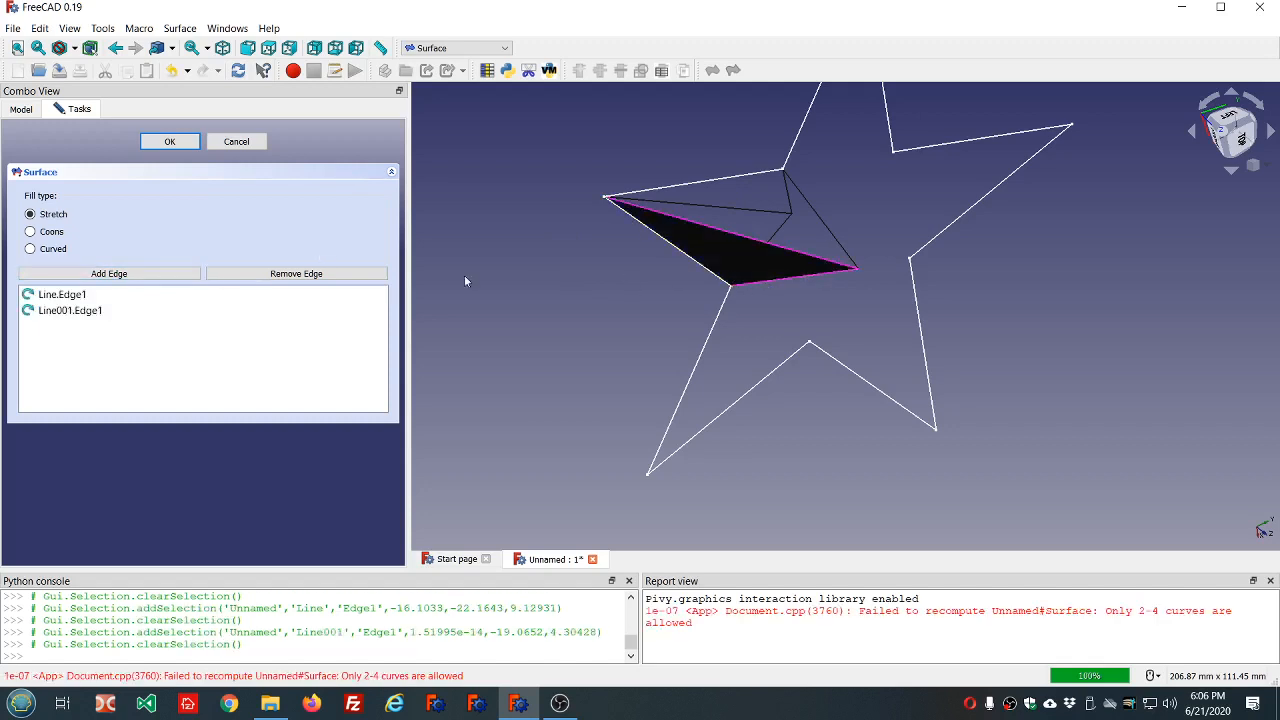
pyautogui.click(120, 273)
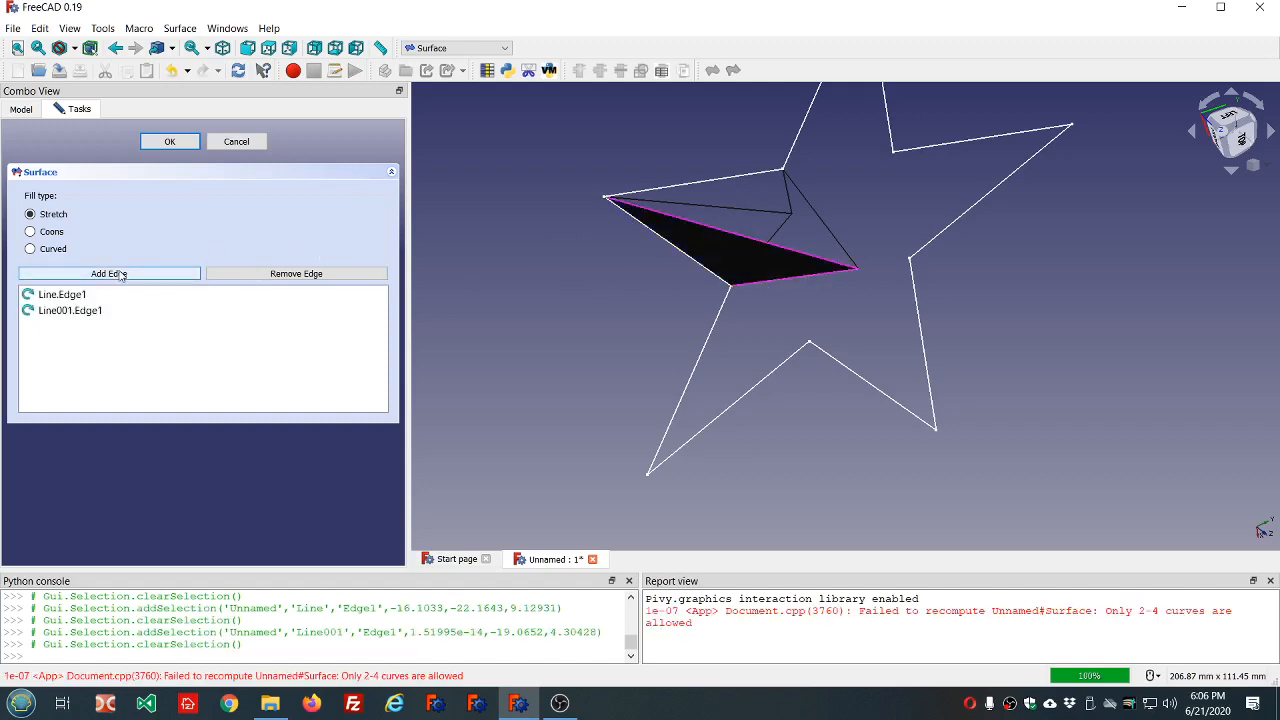
pyautogui.click(698, 272)
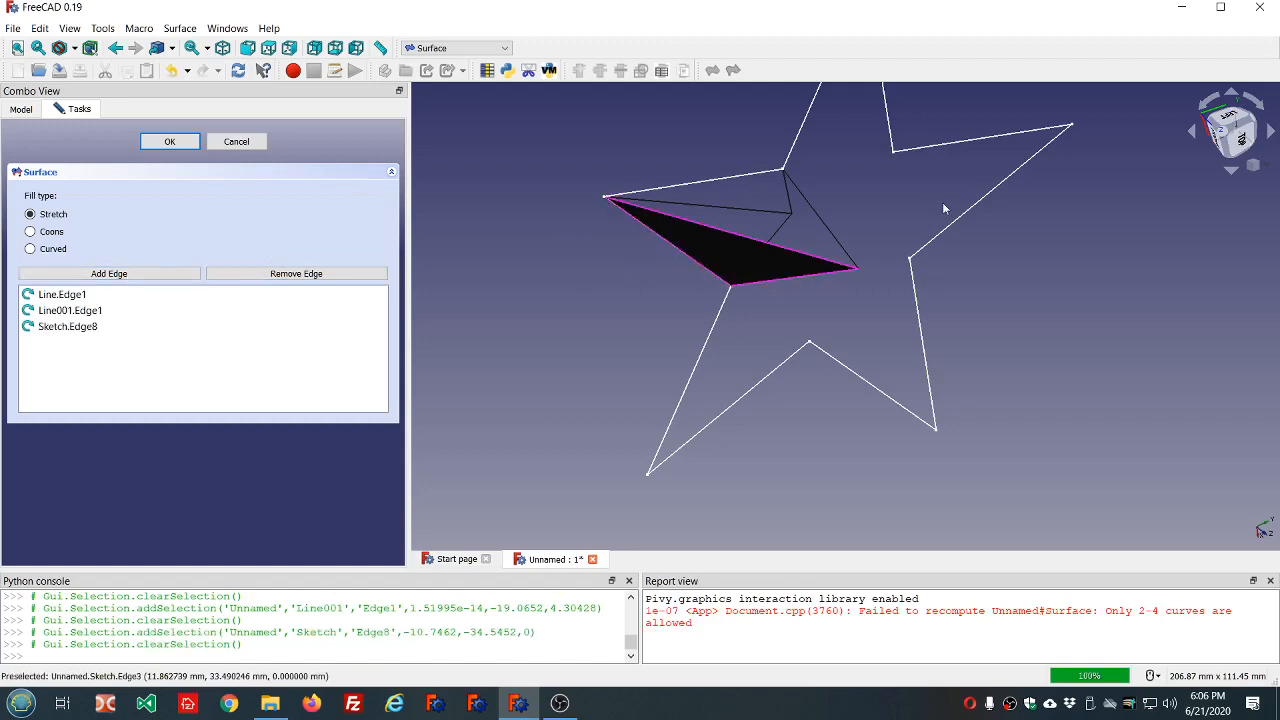
pyautogui.moveTo(926, 192)
pyautogui.mouseDown(button='middle')
pyautogui.moveTo(894, 237)
pyautogui.moveTo(894, 294)
pyautogui.moveTo(890, 204)
pyautogui.mouseUp(button='middle')
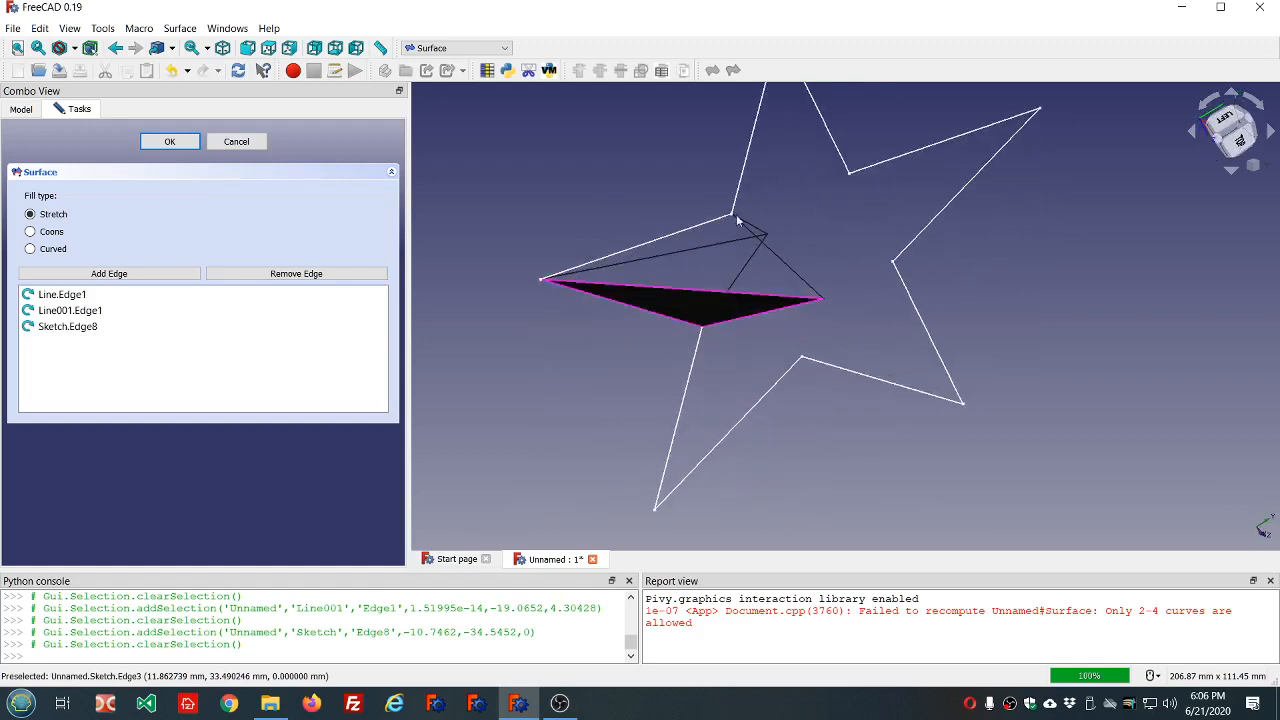
pyautogui.click(170, 142)
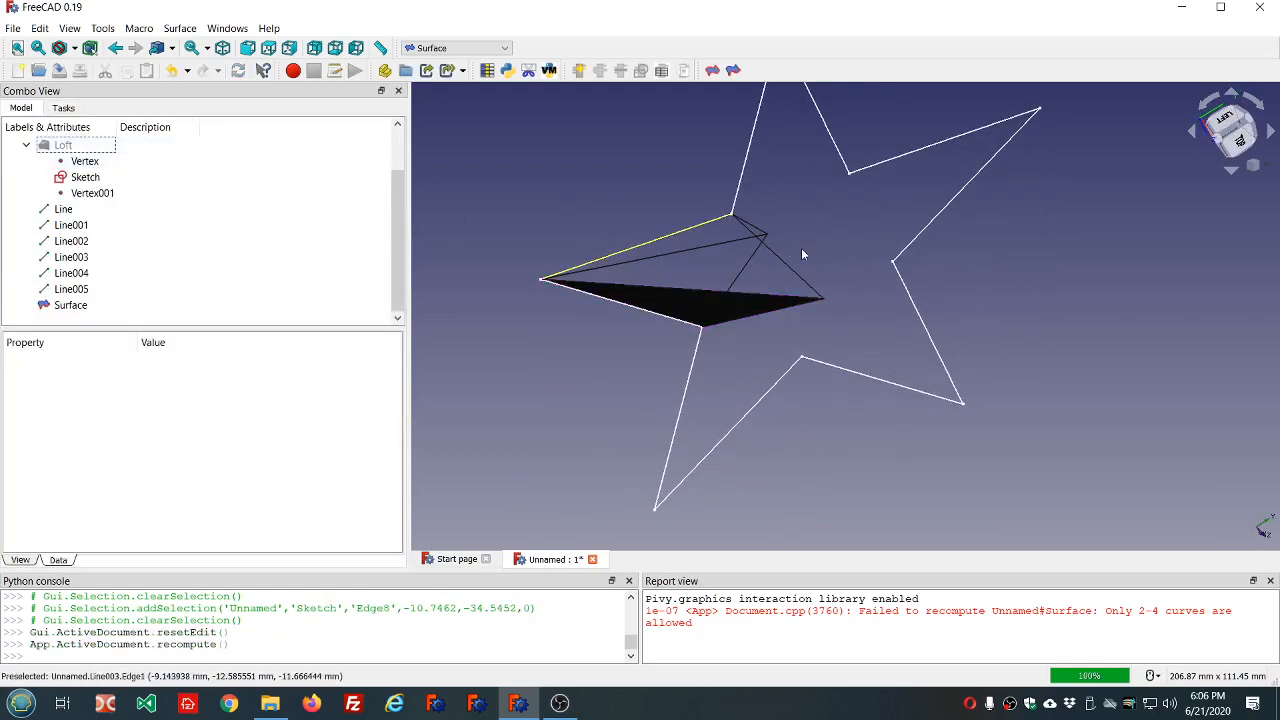
# Create the arm's second upper facet as a Stretch surface bounded by Line, Line002 and the sketch's Edge9.
pyautogui.click(734, 71)
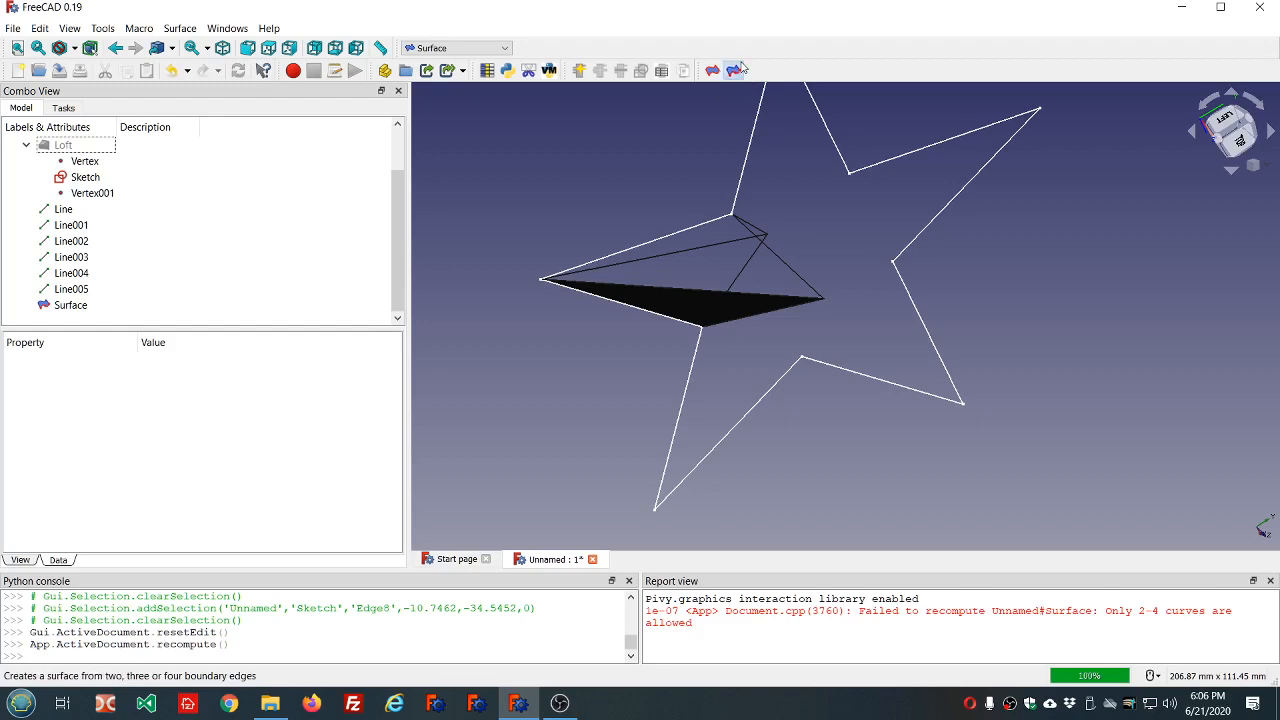
pyautogui.click(109, 273)
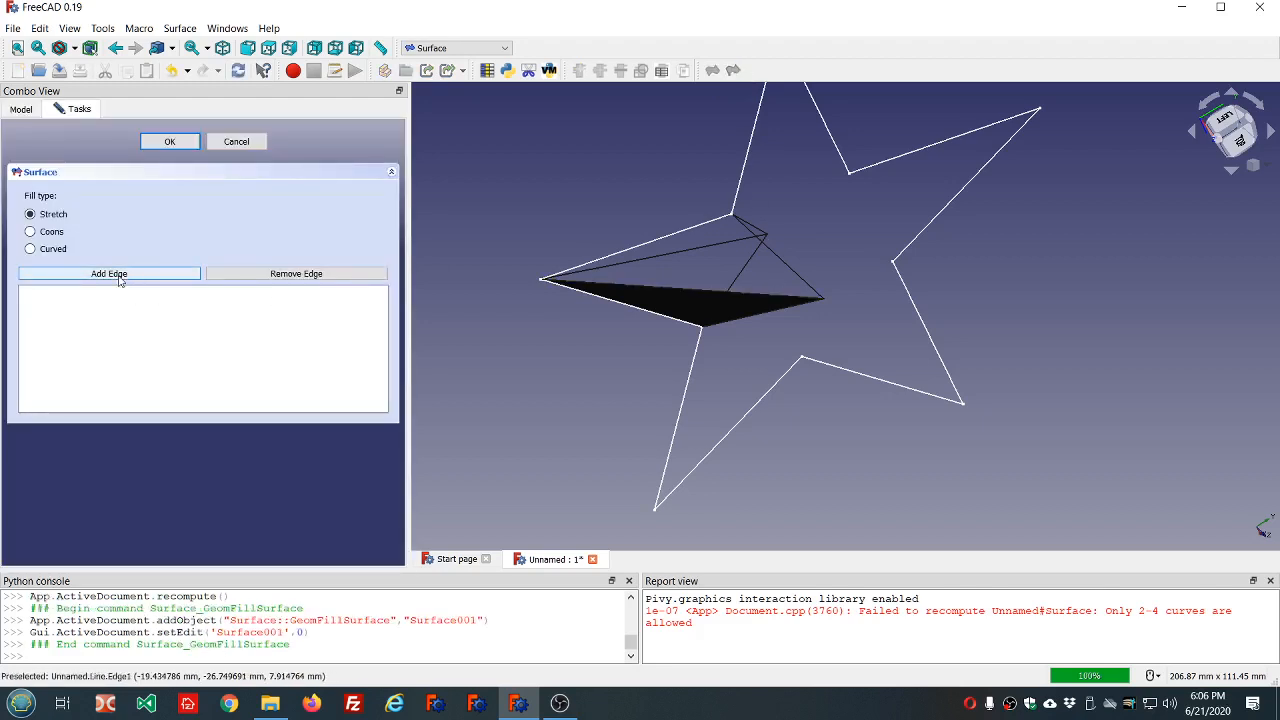
pyautogui.click(658, 286)
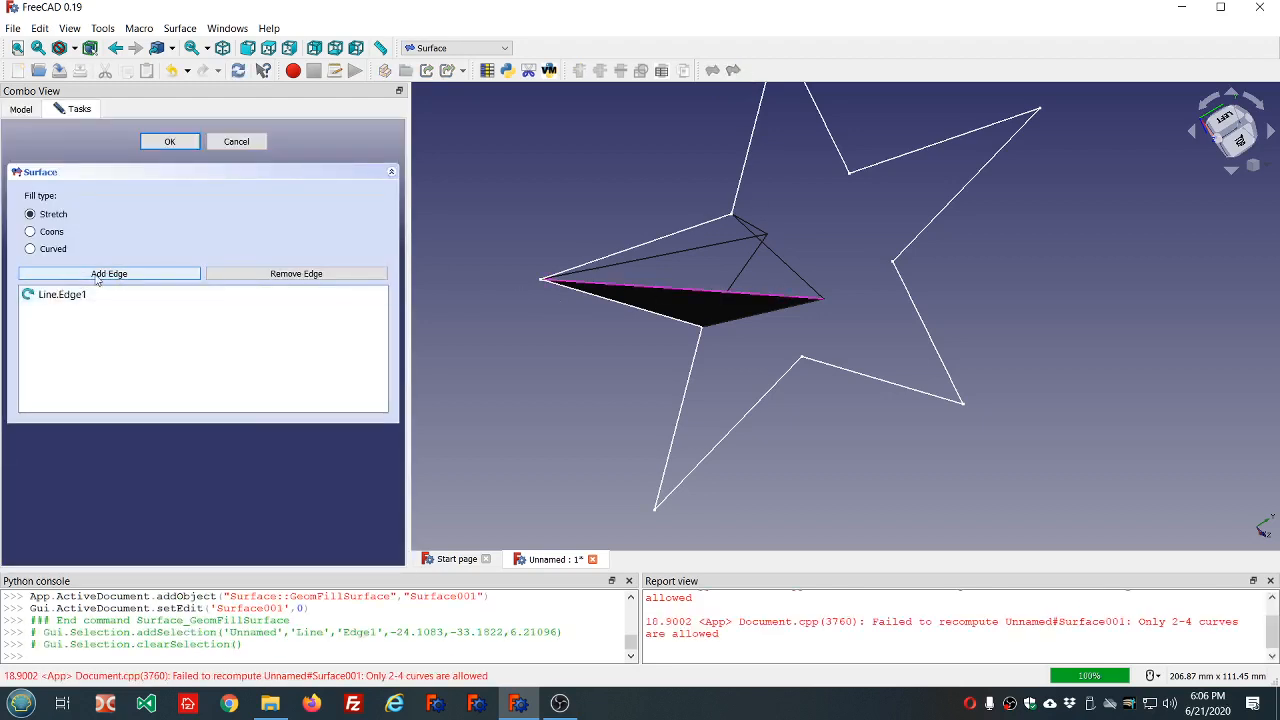
pyautogui.click(776, 256)
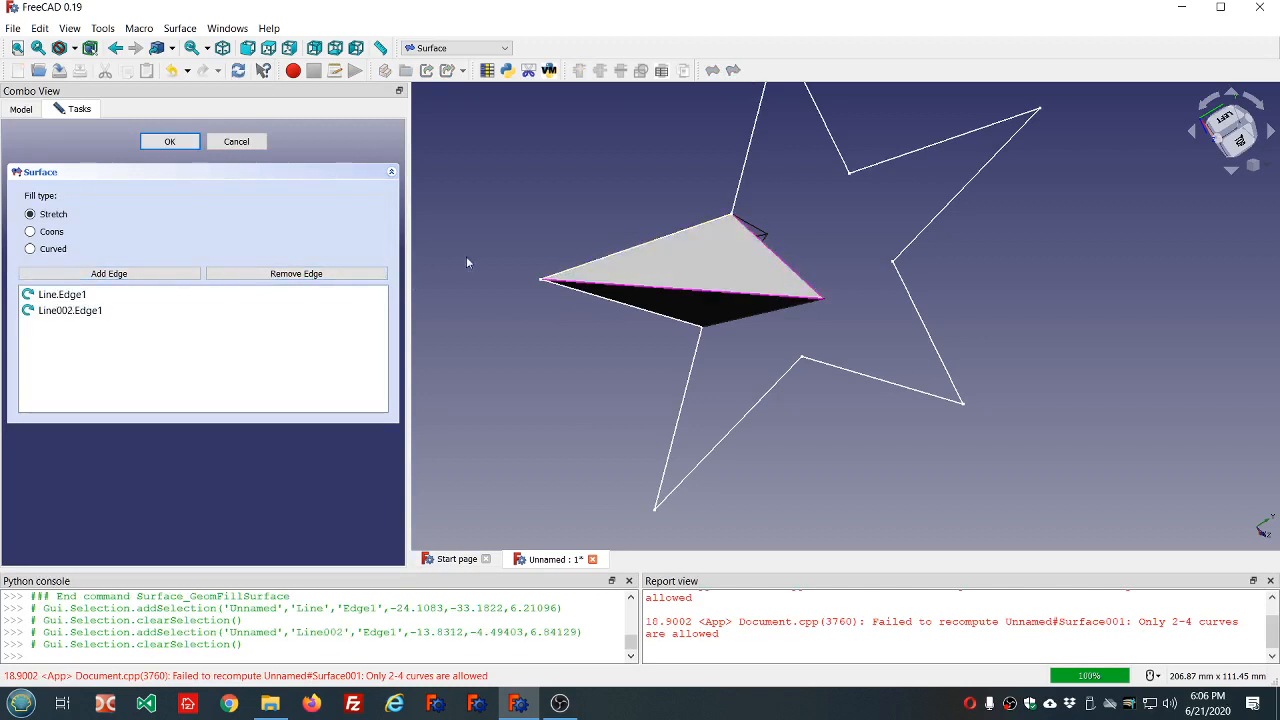
pyautogui.click(648, 256)
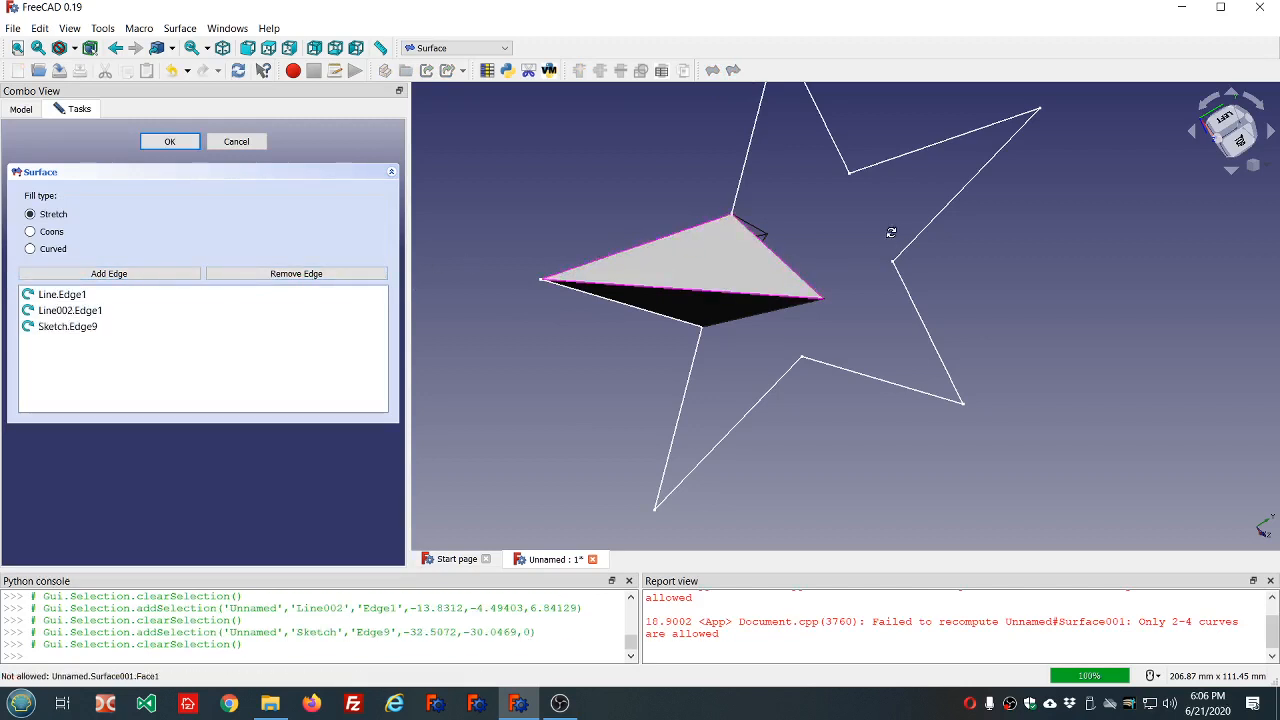
pyautogui.moveTo(660, 262)
pyautogui.mouseDown(button='middle')
pyautogui.moveTo(951, 337)
pyautogui.moveTo(1101, 321)
pyautogui.moveTo(1059, 318)
pyautogui.mouseUp(button='middle')
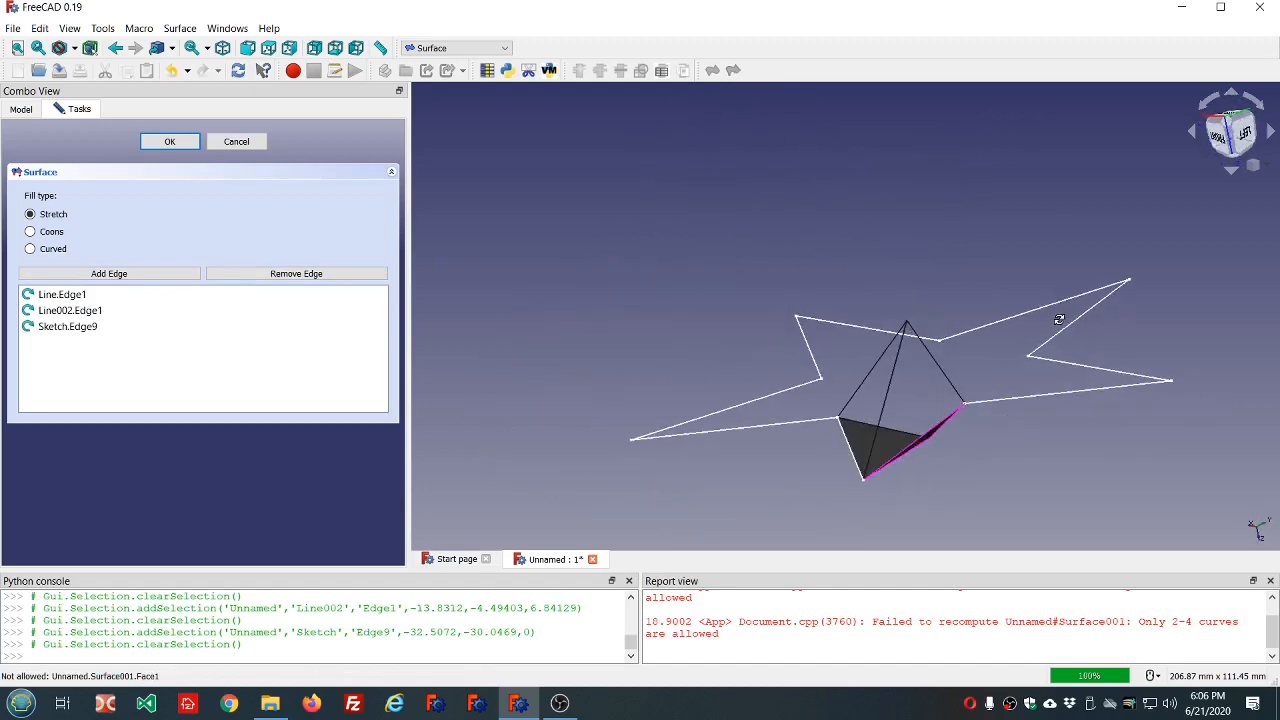
pyautogui.click(170, 142)
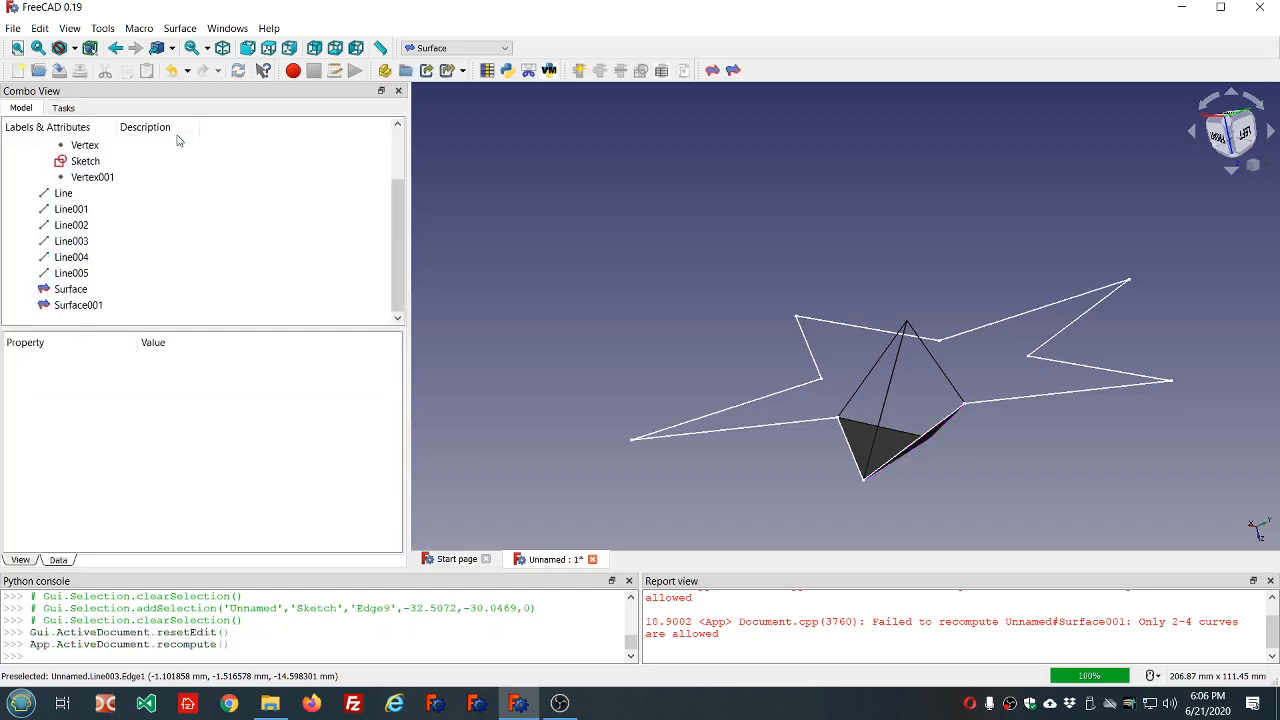
# Create a facet on the arm's opposite side as a Stretch surface bounded by the sketch's Edge9, Line005 and Line003.
pyautogui.click(733, 70)
pyautogui.click(926, 437)
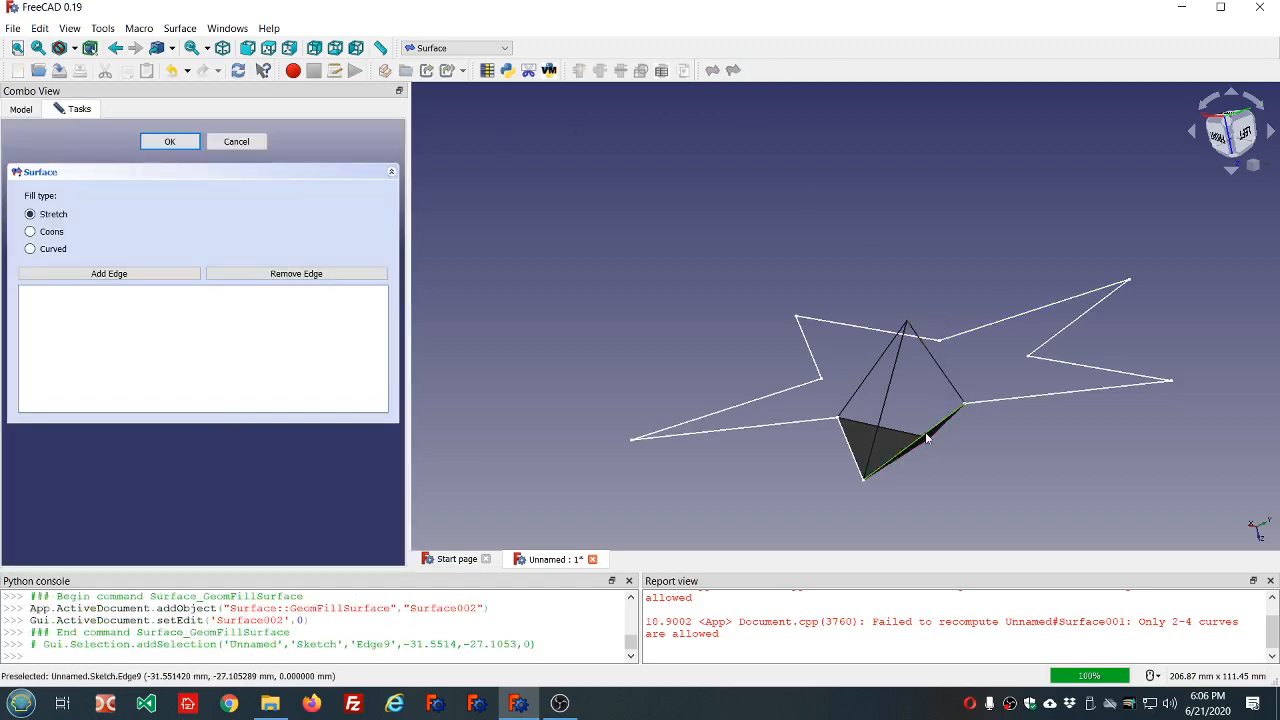
pyautogui.click(148, 276)
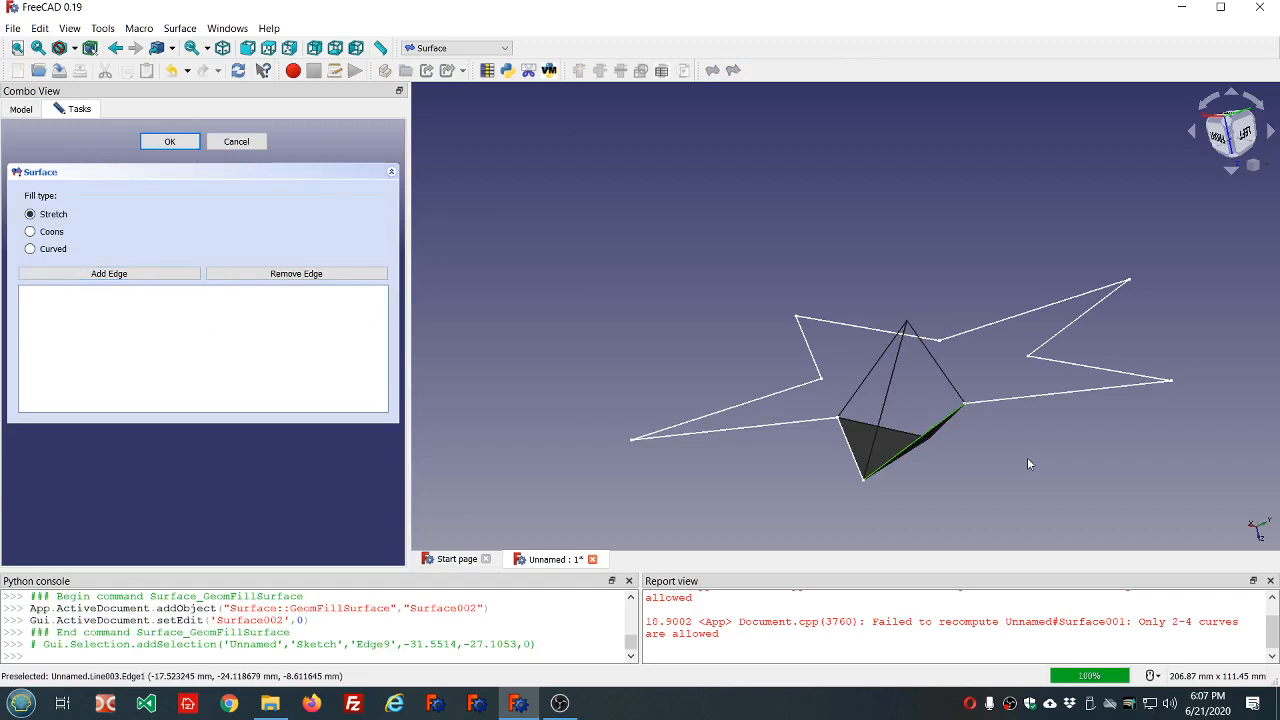
pyautogui.click(941, 424)
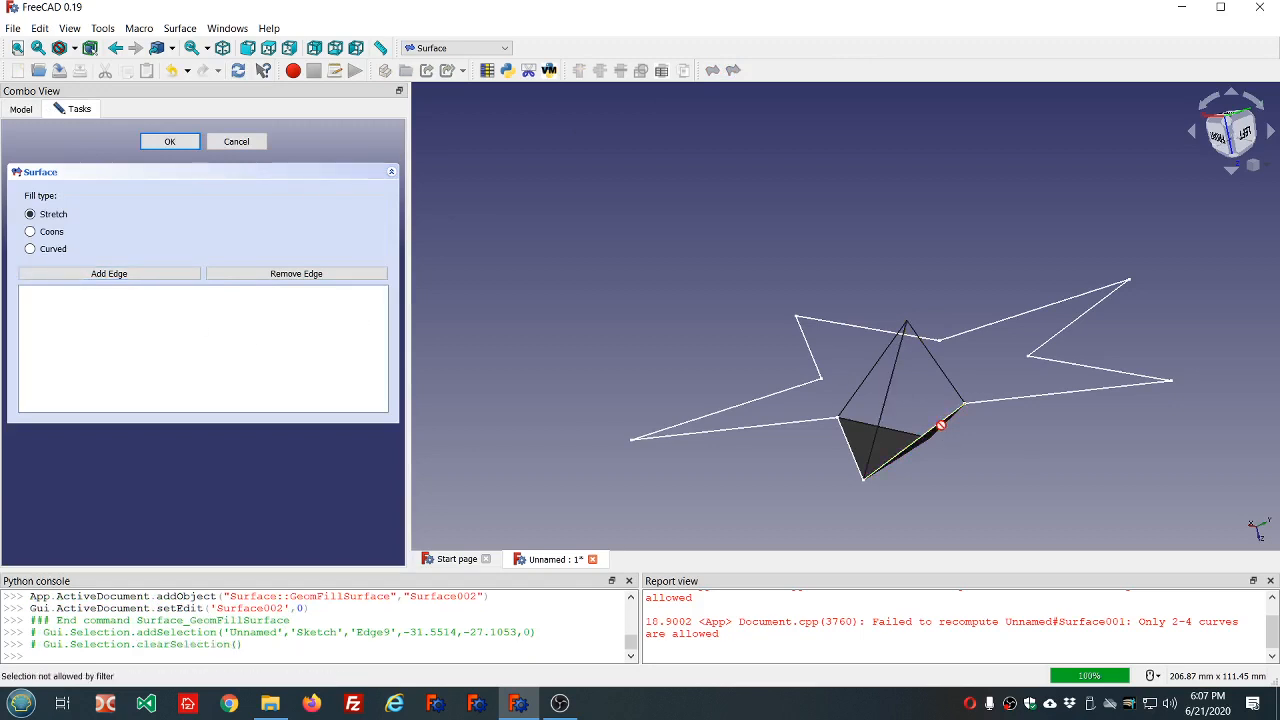
pyautogui.click(928, 436)
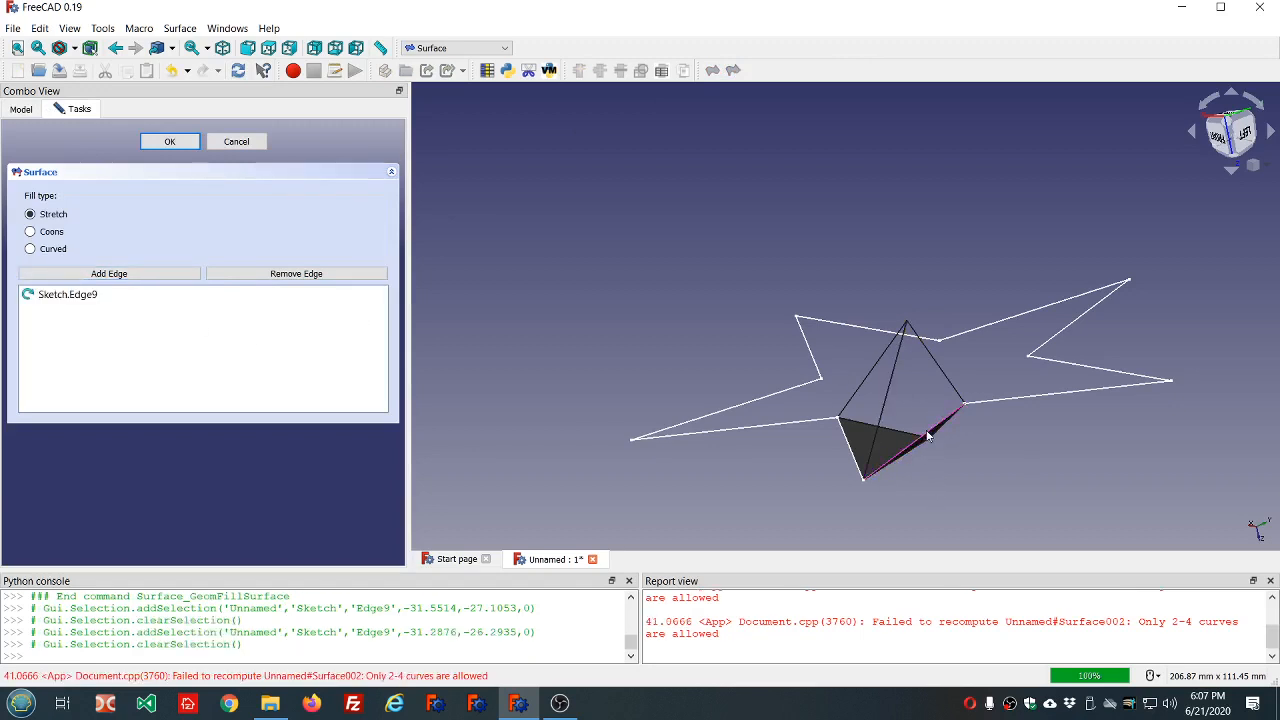
pyautogui.click(148, 276)
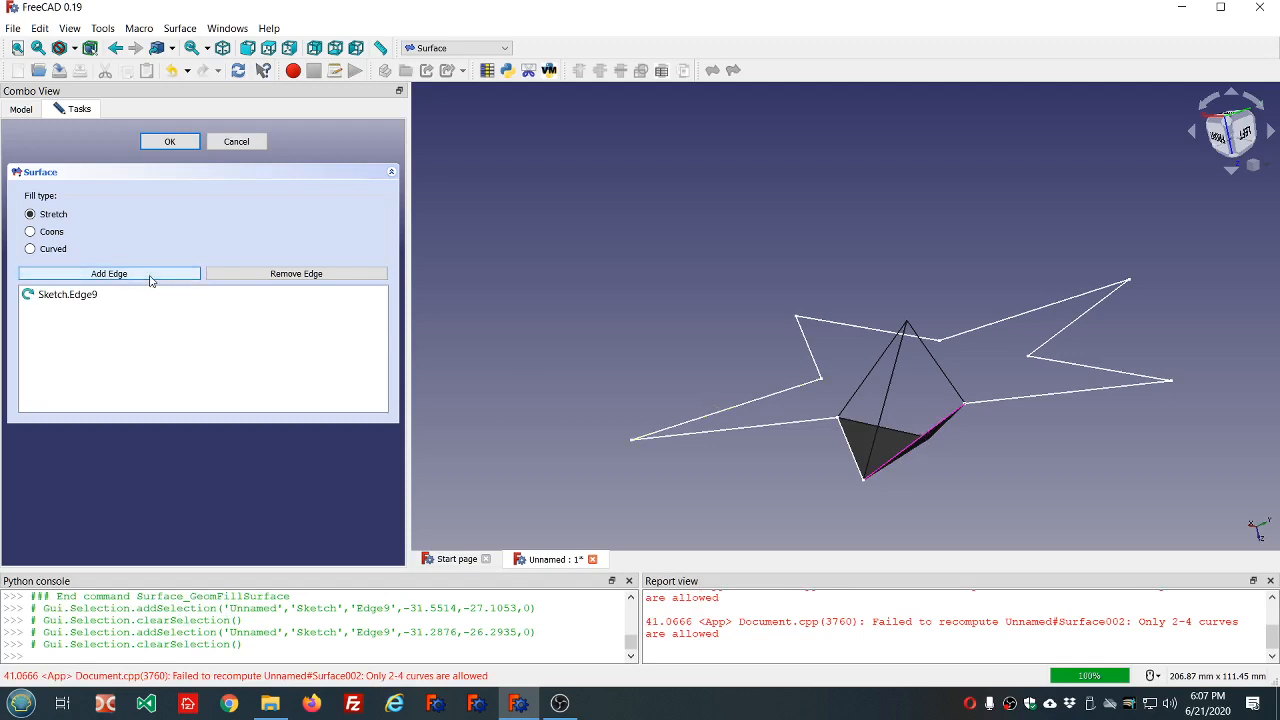
pyautogui.click(950, 384)
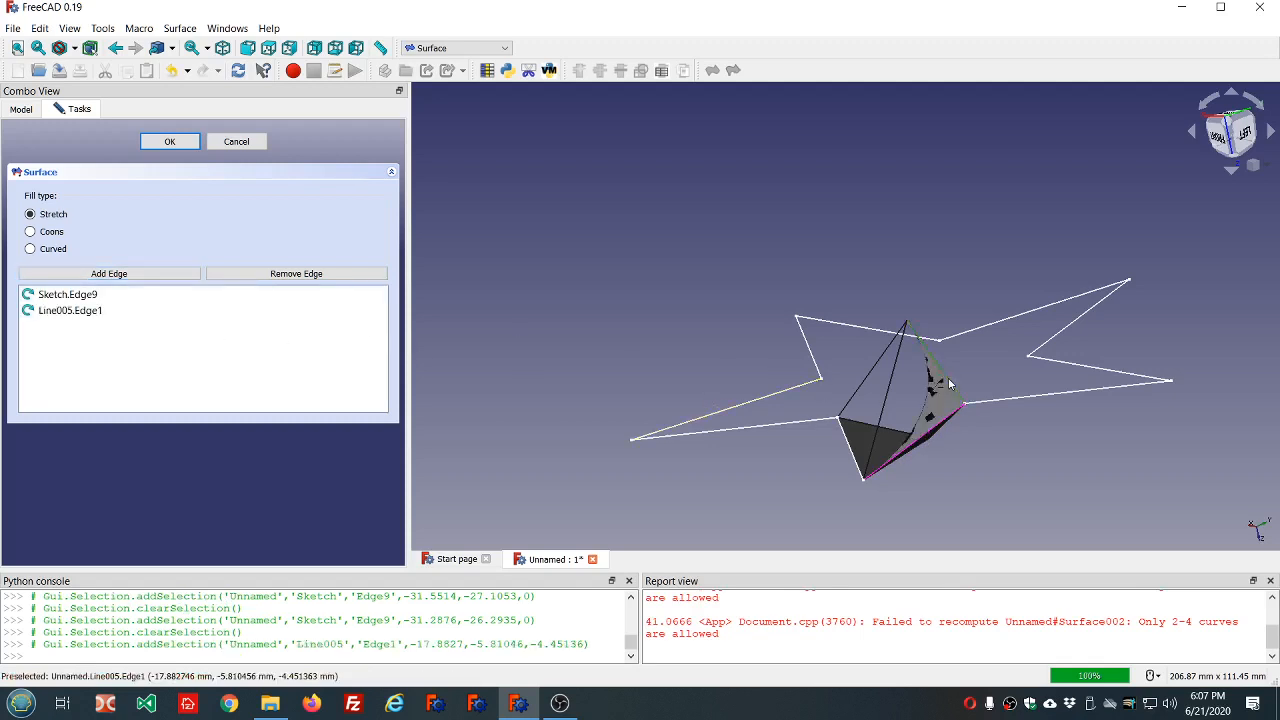
pyautogui.click(84, 277)
pyautogui.click(887, 380)
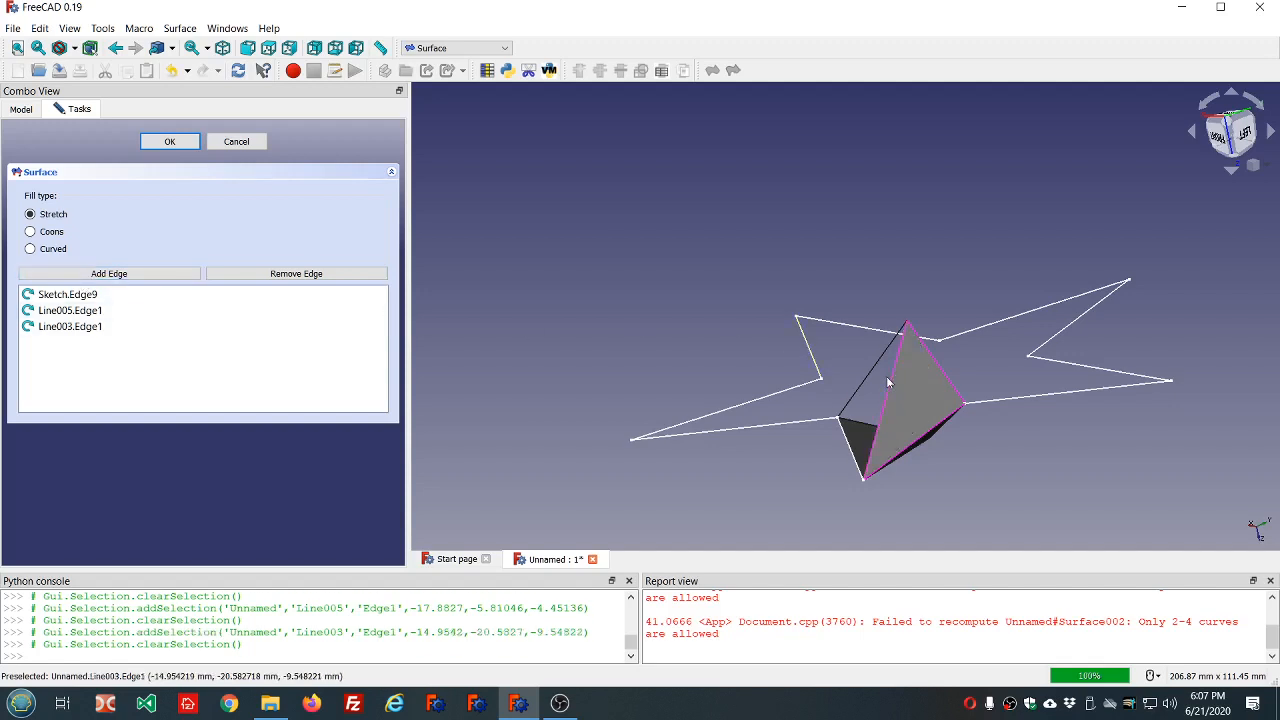
pyautogui.click(186, 145)
# Create the arm's second lower facet as a Stretch surface bounded by Line003, the sketch's Edge8 and Line004.
pyautogui.moveTo(507, 271); pyautogui.dragTo(601, 278, button='middle')
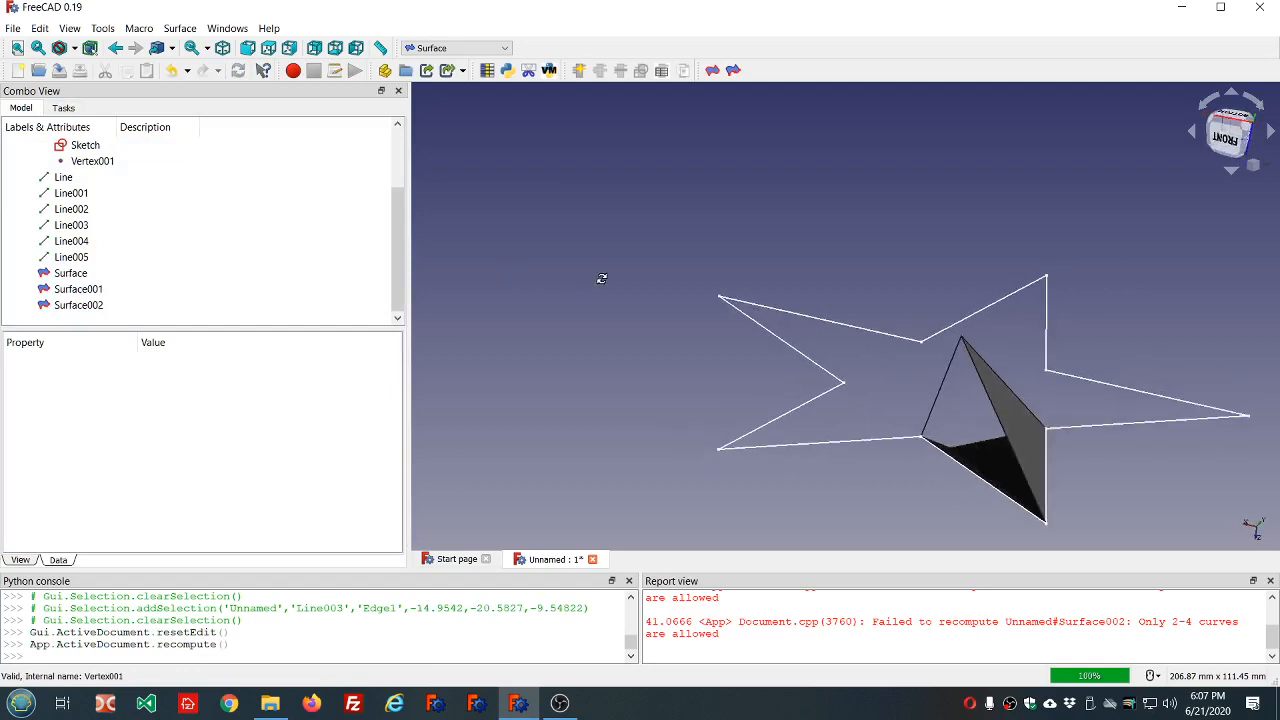
pyautogui.click(733, 72)
pyautogui.click(181, 280)
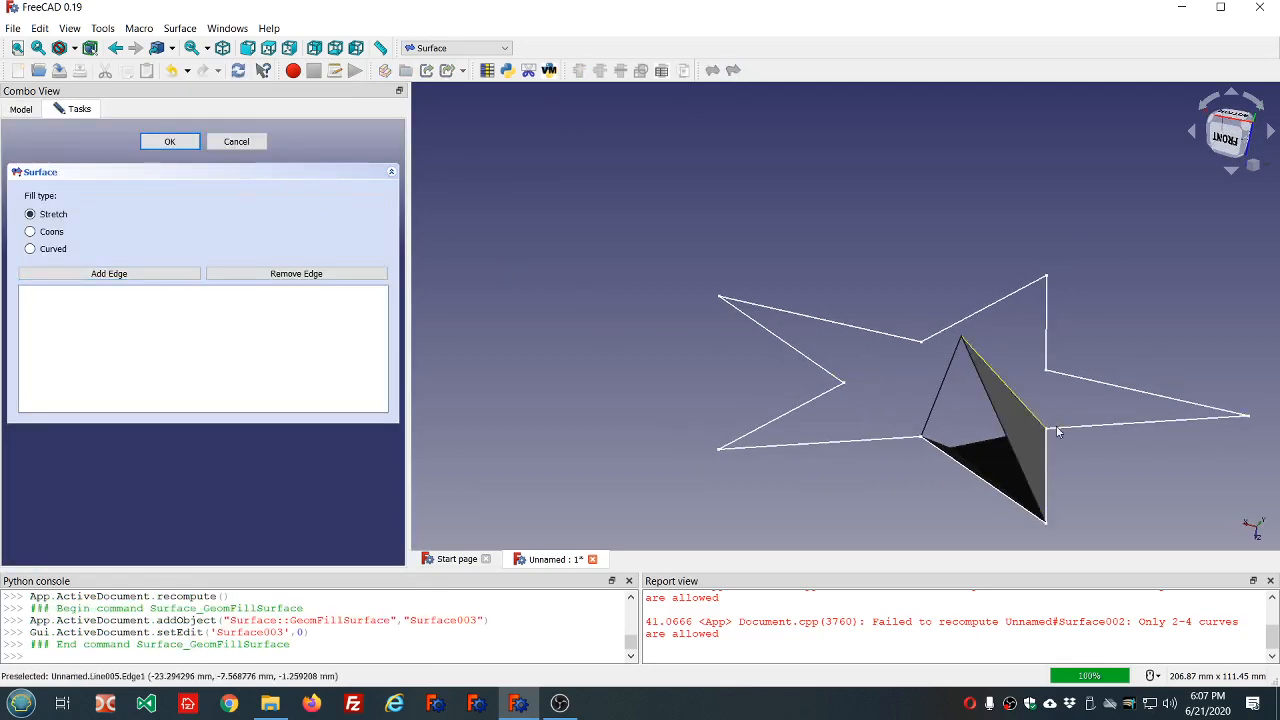
pyautogui.click(998, 433)
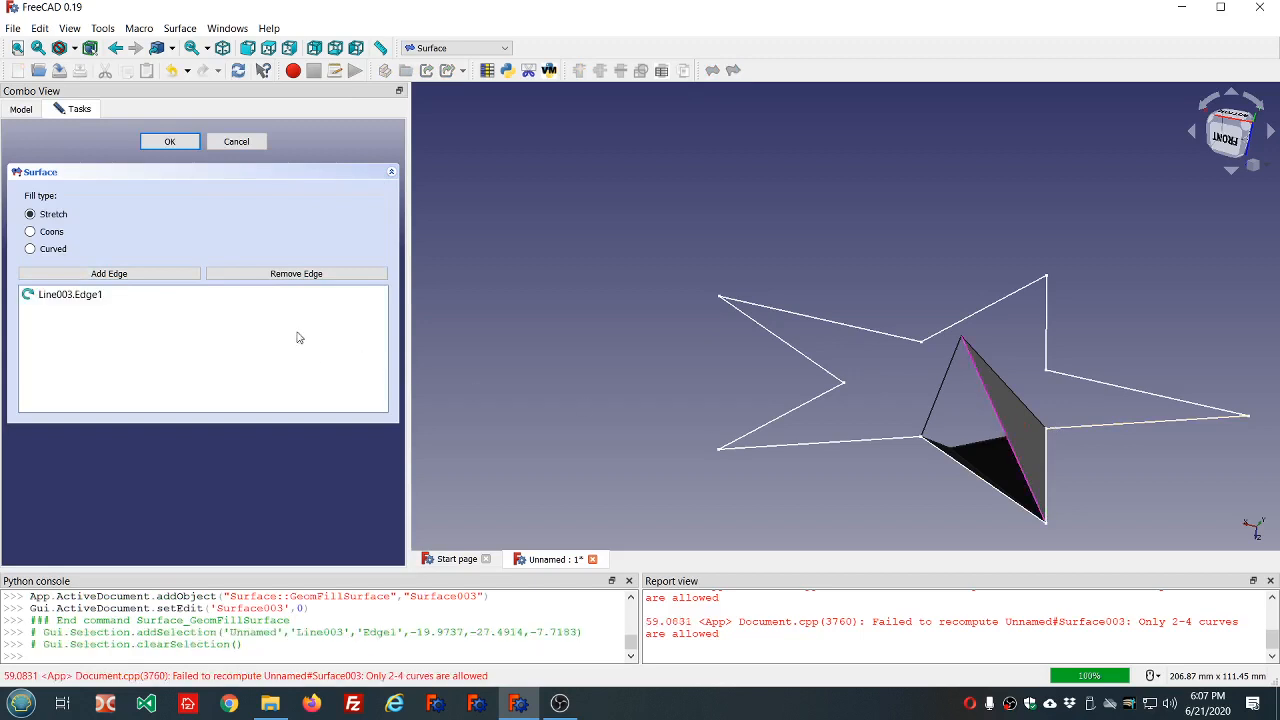
pyautogui.click(165, 274)
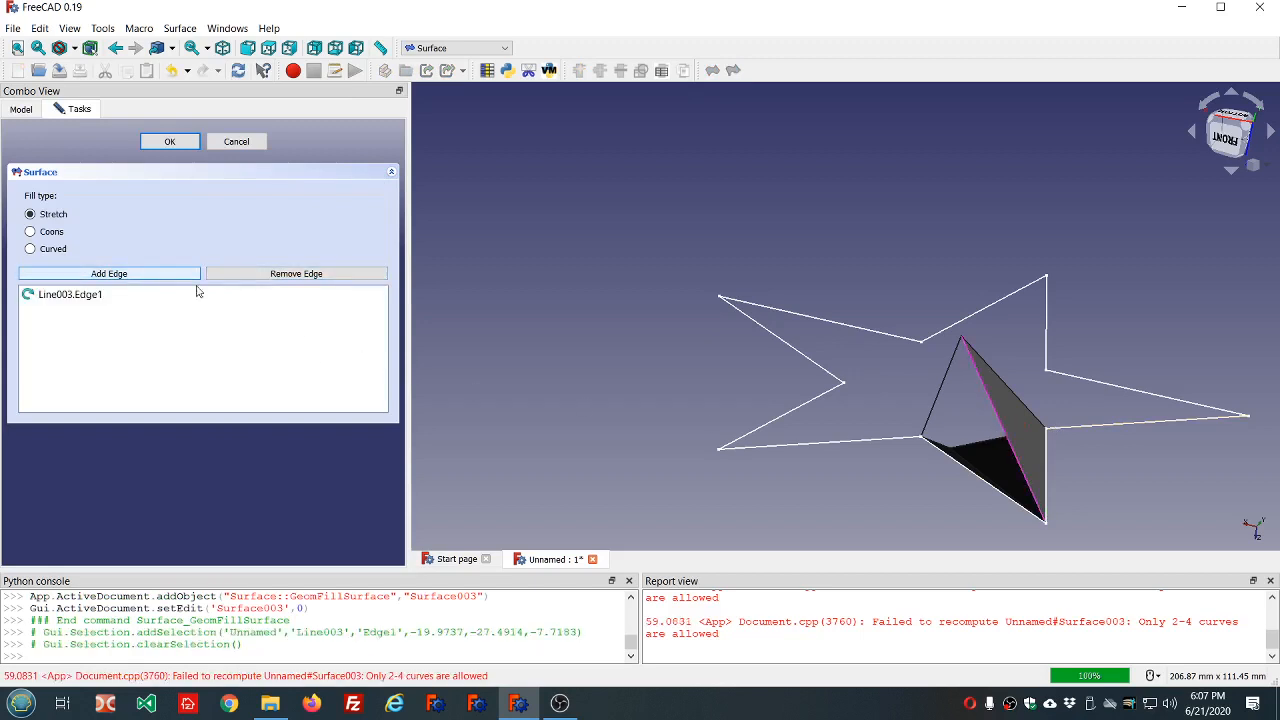
pyautogui.click(956, 469)
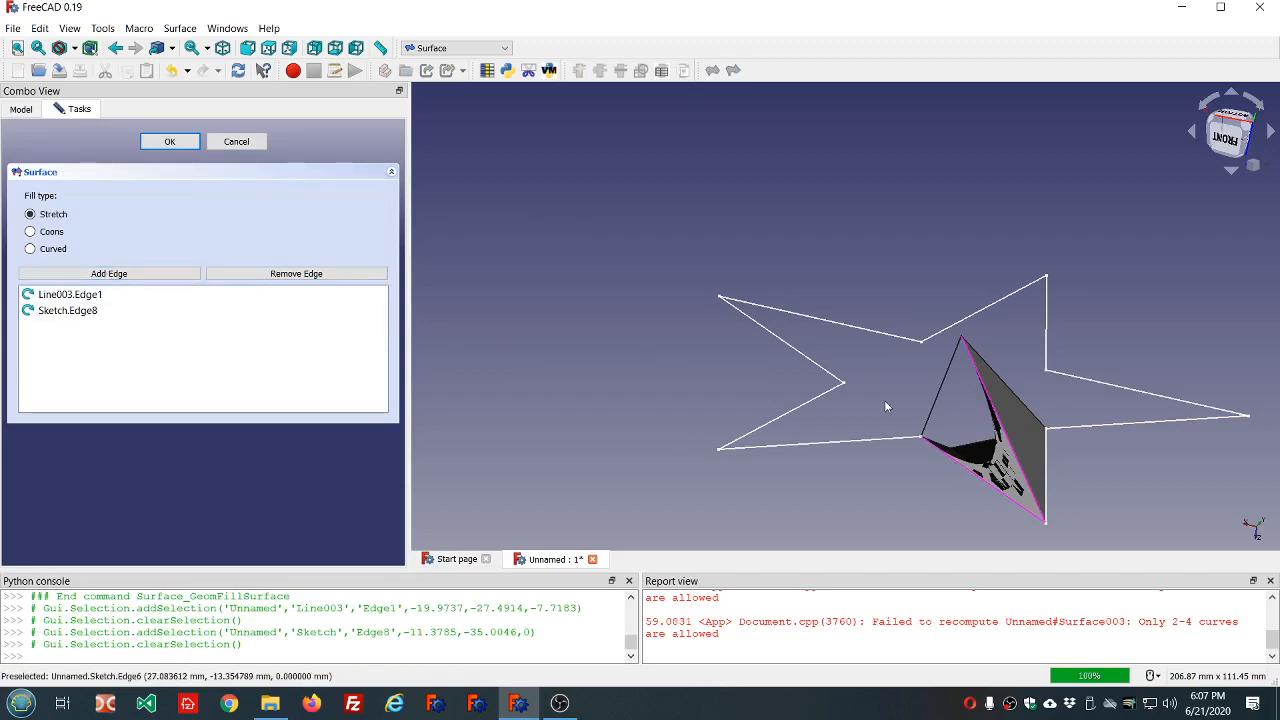
pyautogui.click(926, 402)
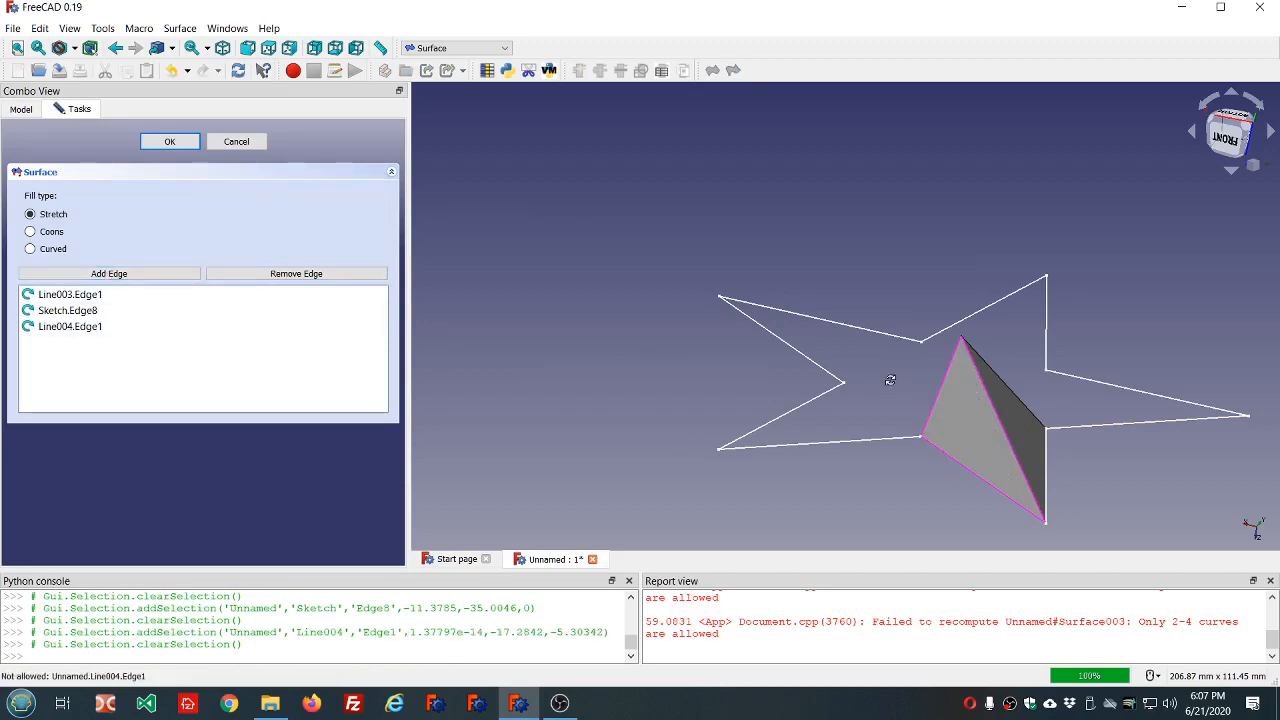
pyautogui.moveTo(890, 380); pyautogui.dragTo(1217, 355, button='middle')
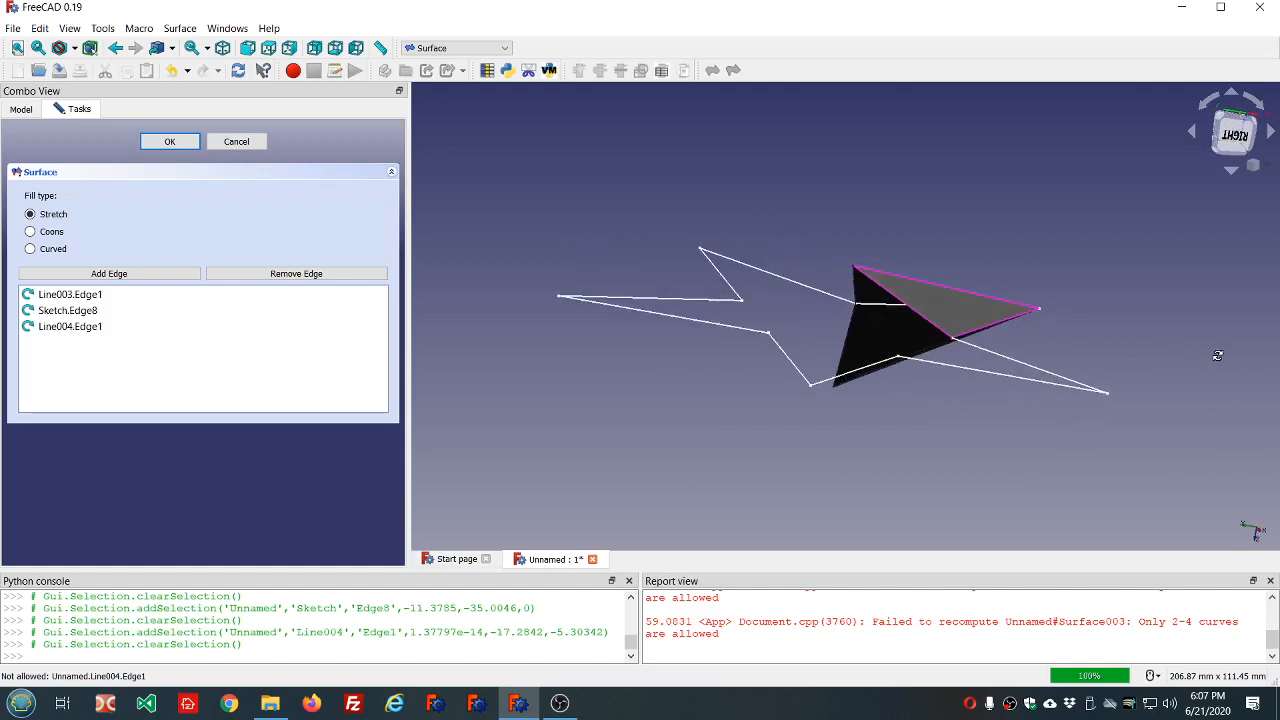
pyautogui.click(170, 142)
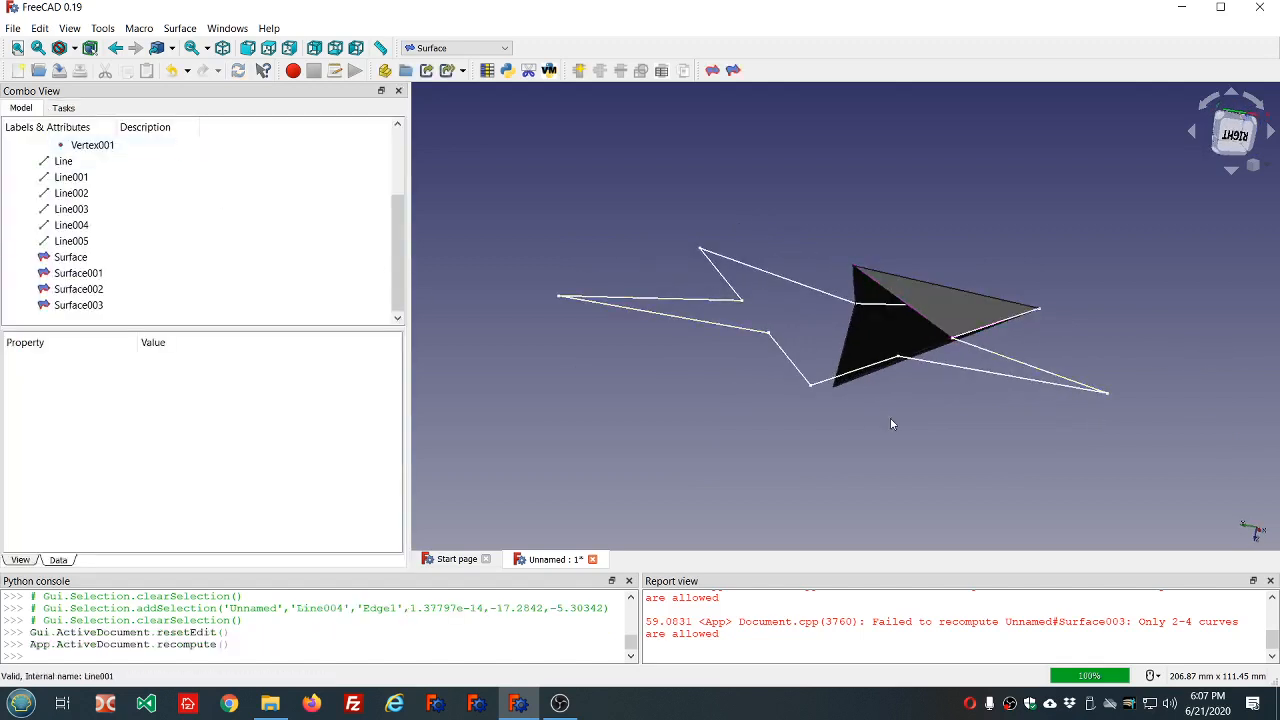
# Using the Curves workbench, draw a line joining the arm's upper and lower apex vertices, Vertex and Vertex001.
pyautogui.moveTo(868, 394); pyautogui.dragTo(888, 304, button='middle')
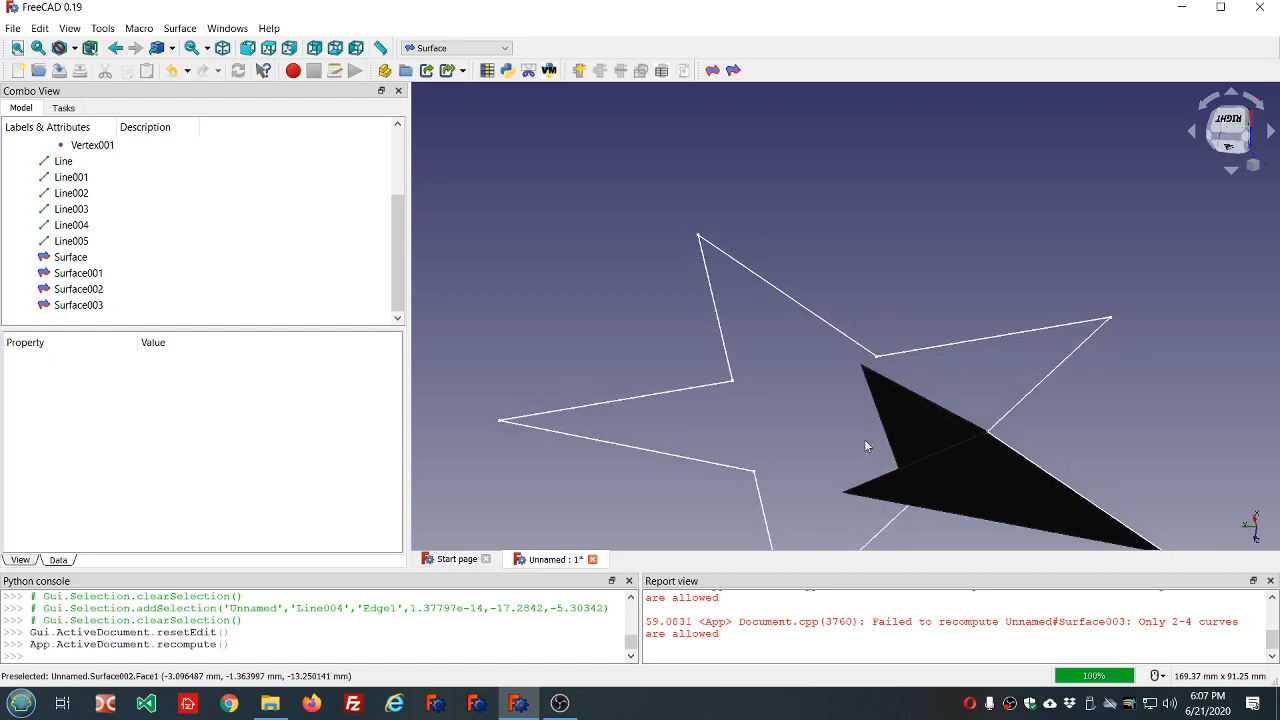
pyautogui.click(470, 48)
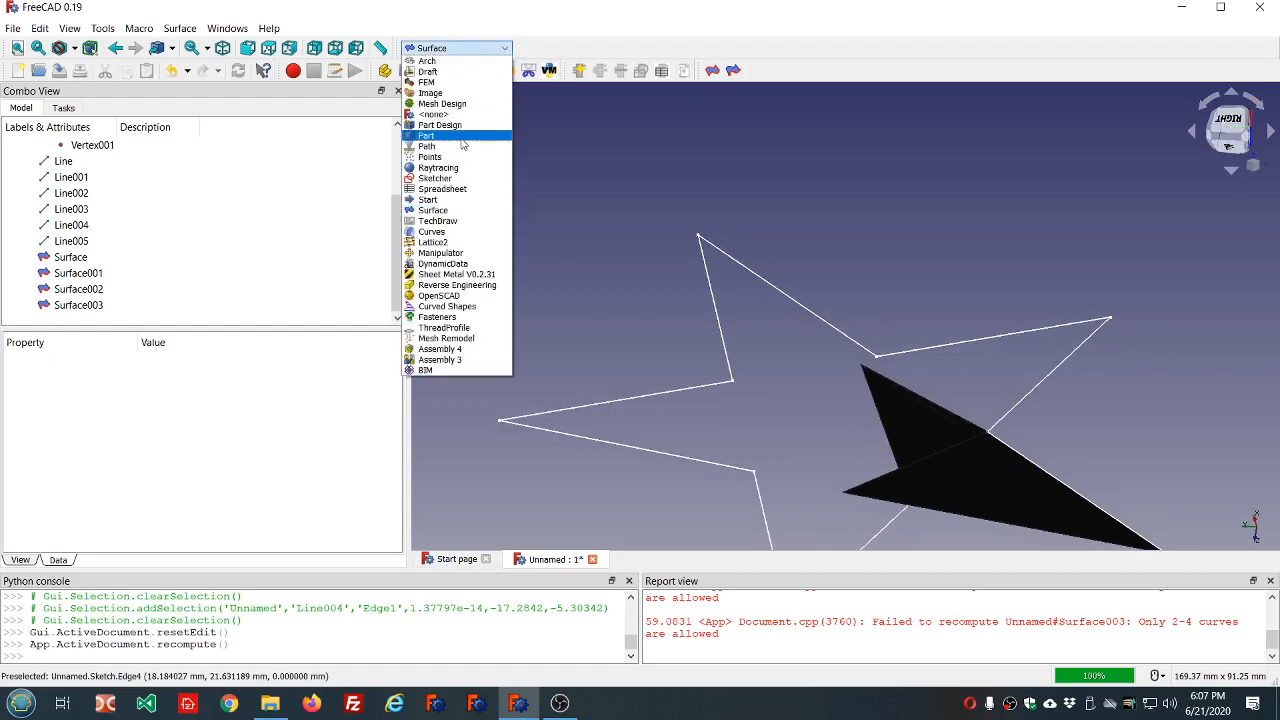
pyautogui.click(447, 232)
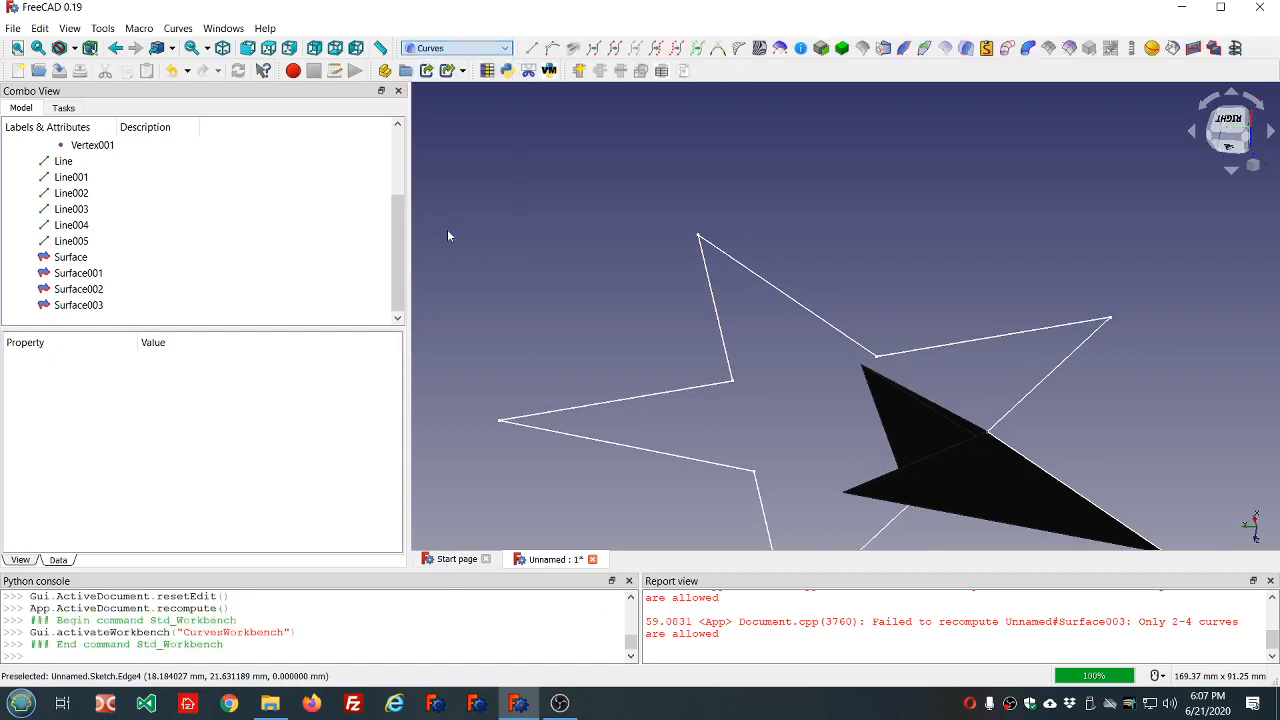
pyautogui.click(844, 495)
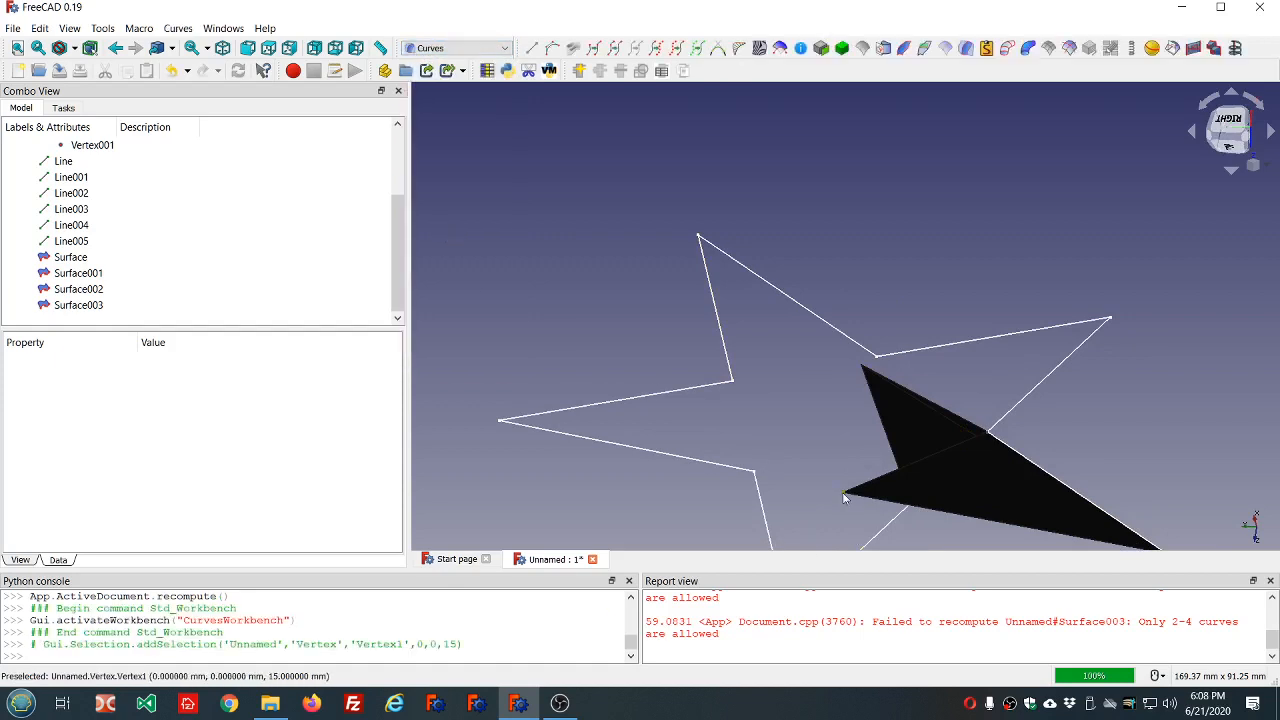
pyautogui.keyDown('ctrl'); pyautogui.click(858, 370); pyautogui.keyUp('ctrl')
pyautogui.moveTo(858, 370); pyautogui.dragTo(971, 443, button='middle')
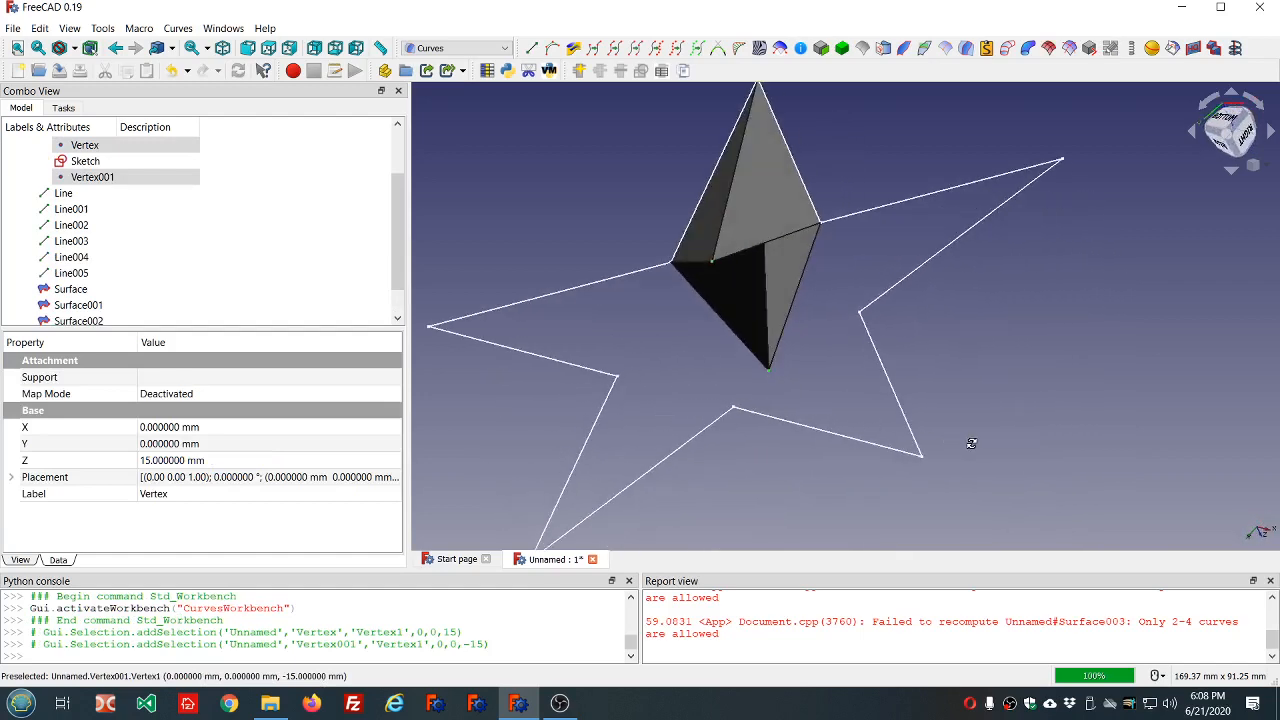
pyautogui.click(533, 48)
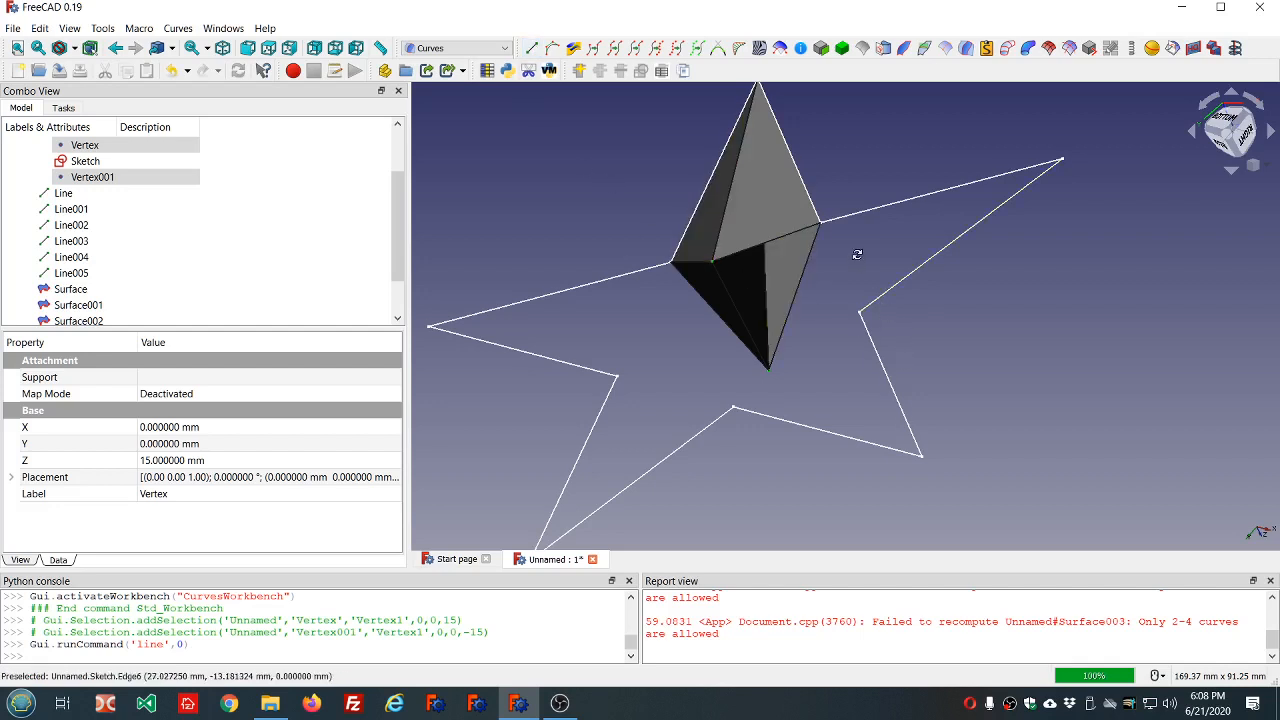
pyautogui.moveTo(856, 253); pyautogui.dragTo(817, 278, button='middle')
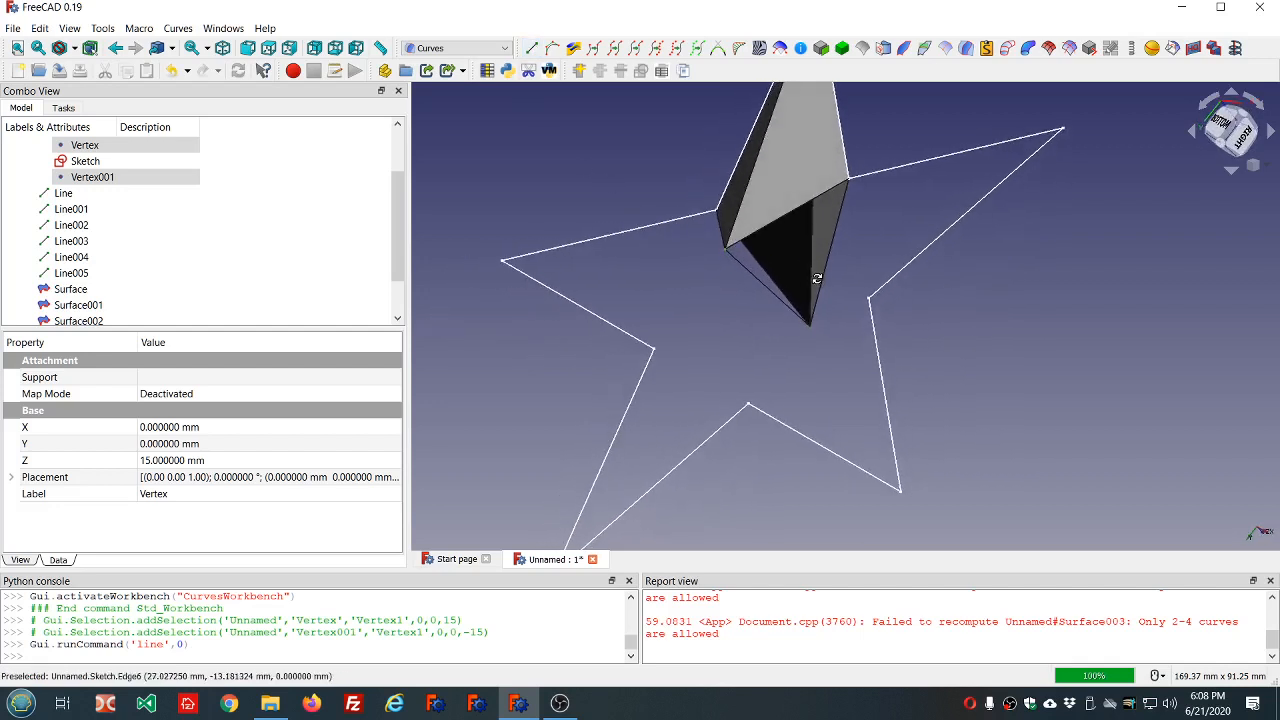
# In the Surface workbench, create one inner end facet as a Stretch surface bounded by Line001, the vertical centre line (Line006) and Line004.
pyautogui.click(501, 50)
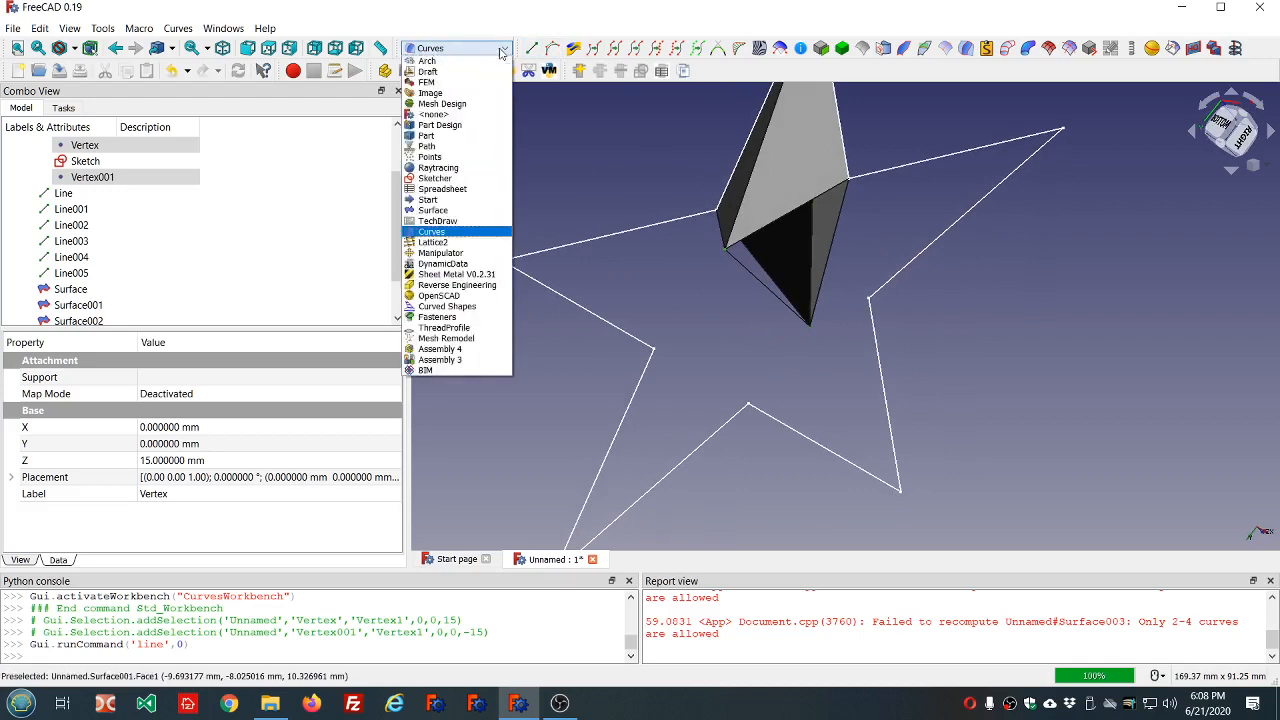
pyautogui.click(439, 211)
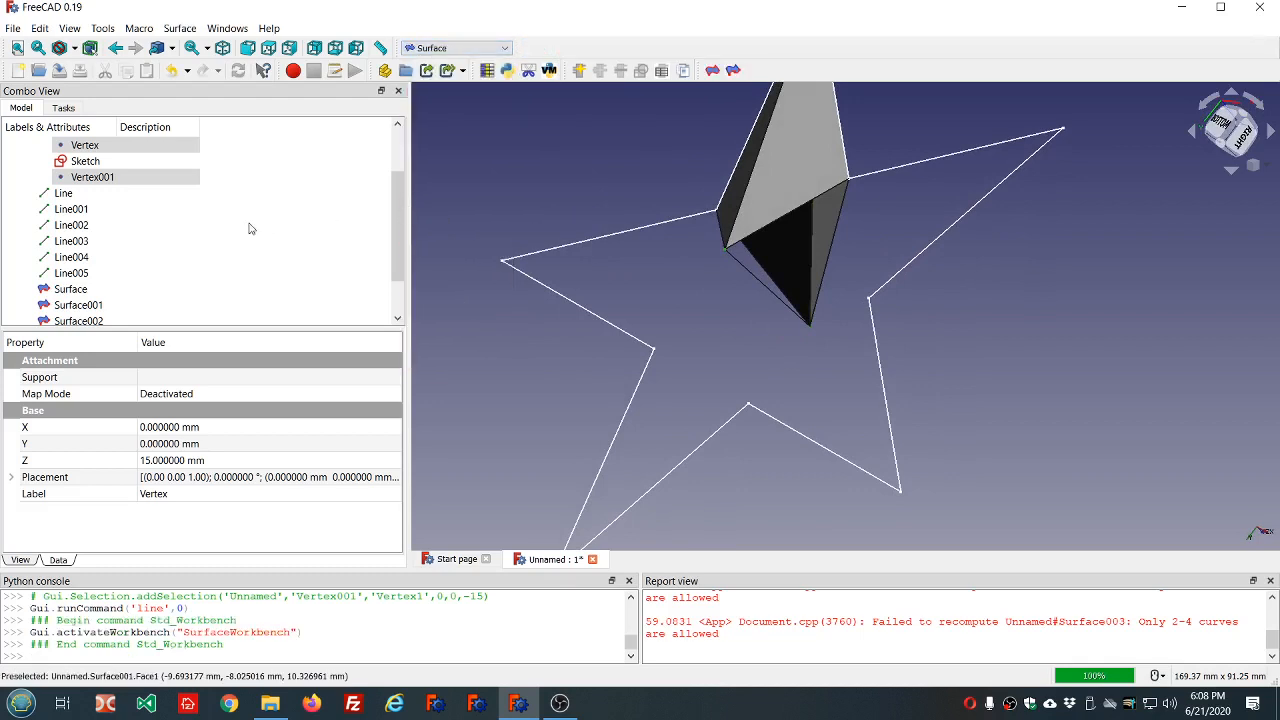
pyautogui.scroll(-1, 325, 207)
pyautogui.click(712, 70)
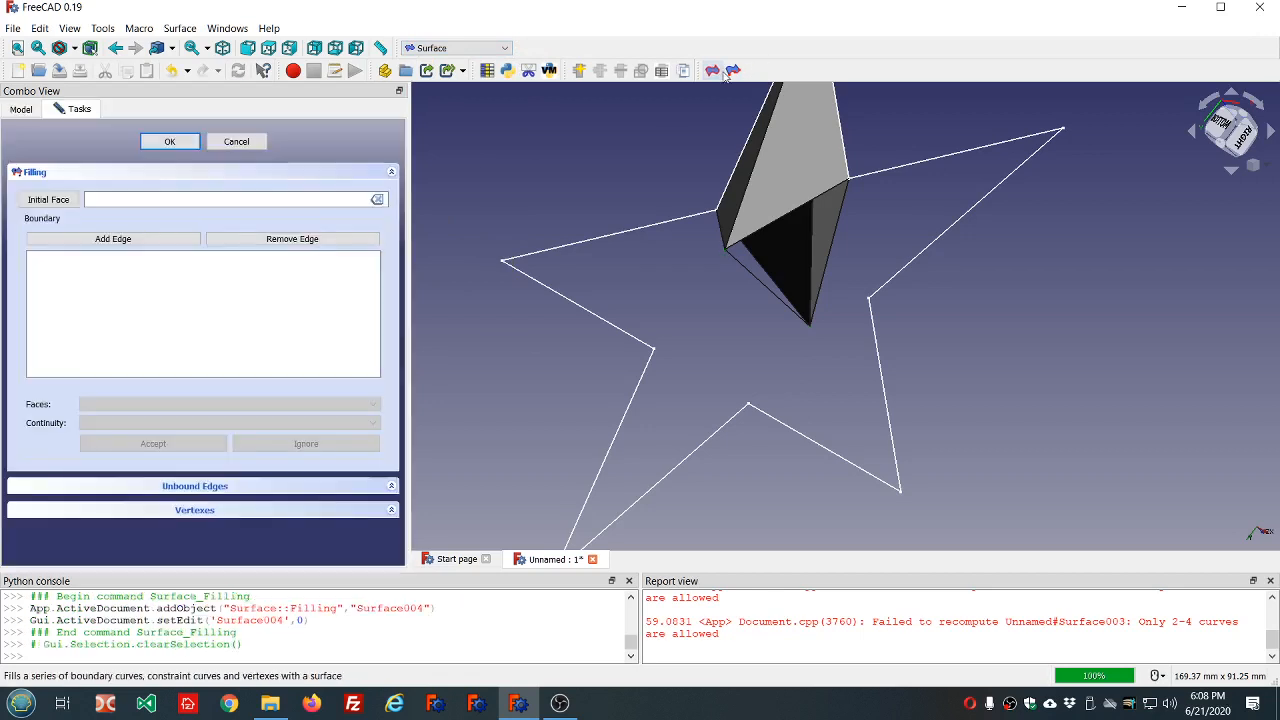
pyautogui.click(249, 143)
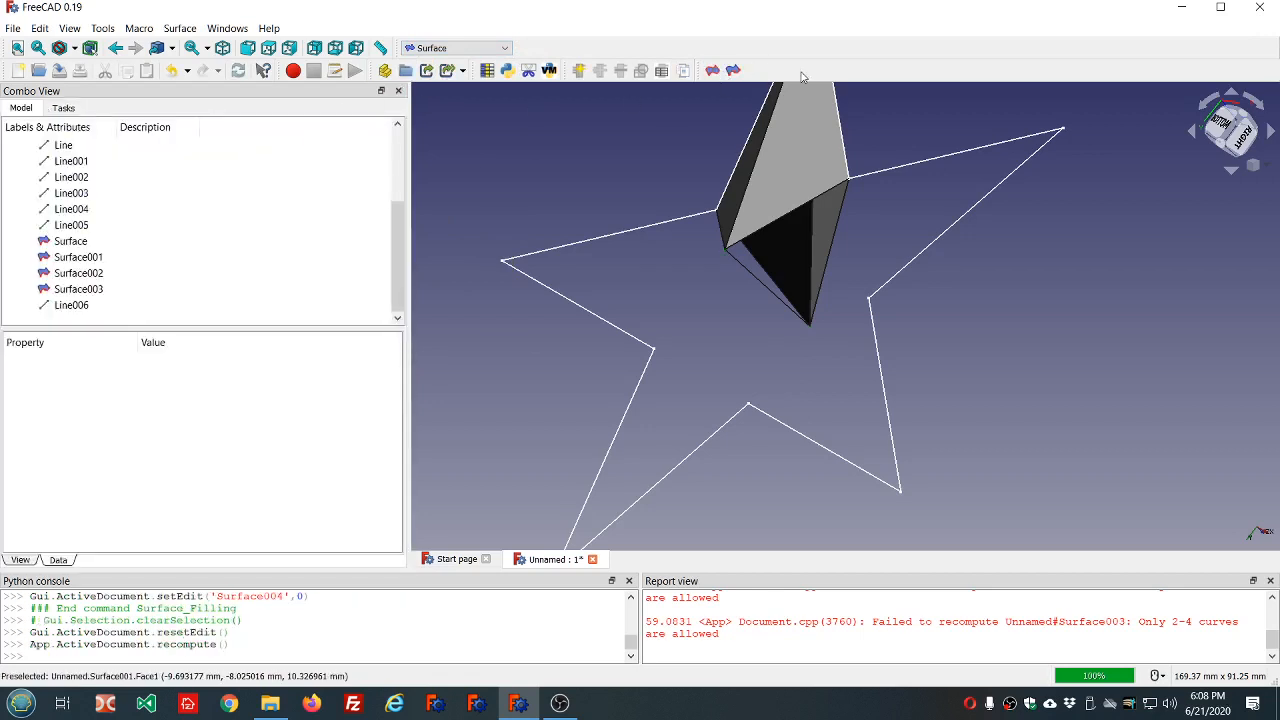
pyautogui.click(733, 70)
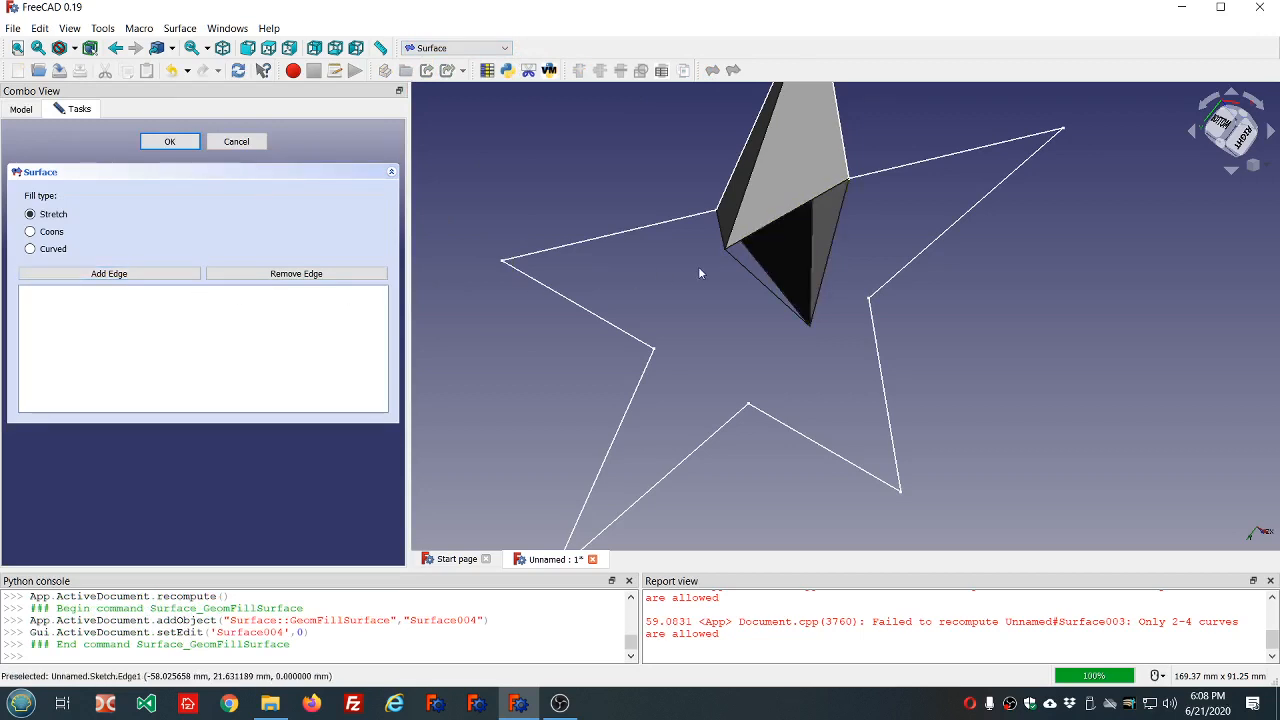
pyautogui.click(824, 281)
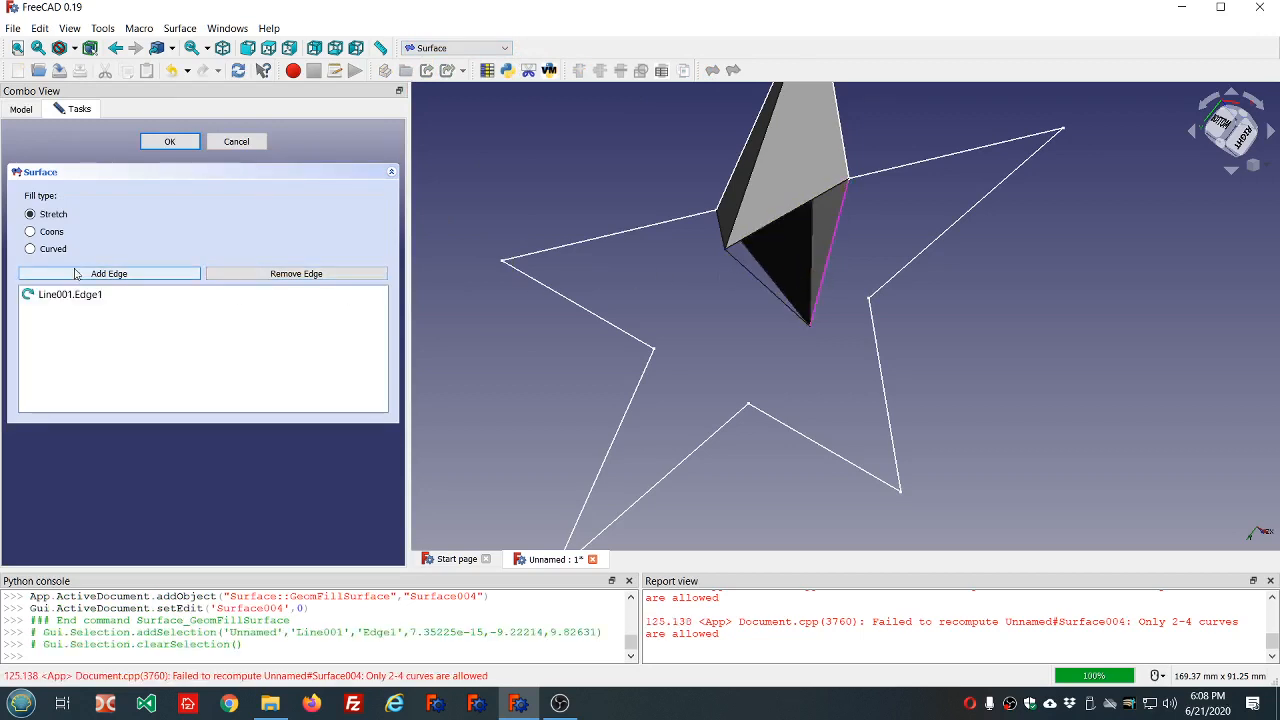
pyautogui.click(766, 288)
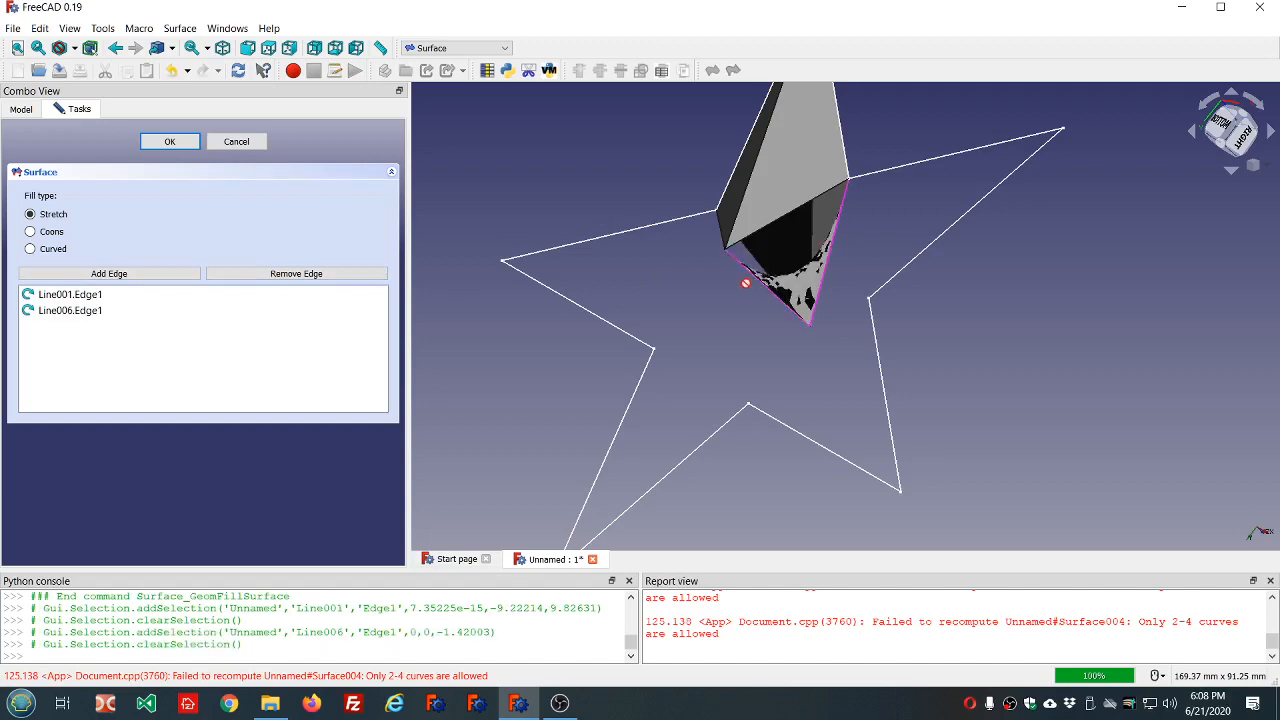
pyautogui.click(195, 274)
pyautogui.click(787, 217)
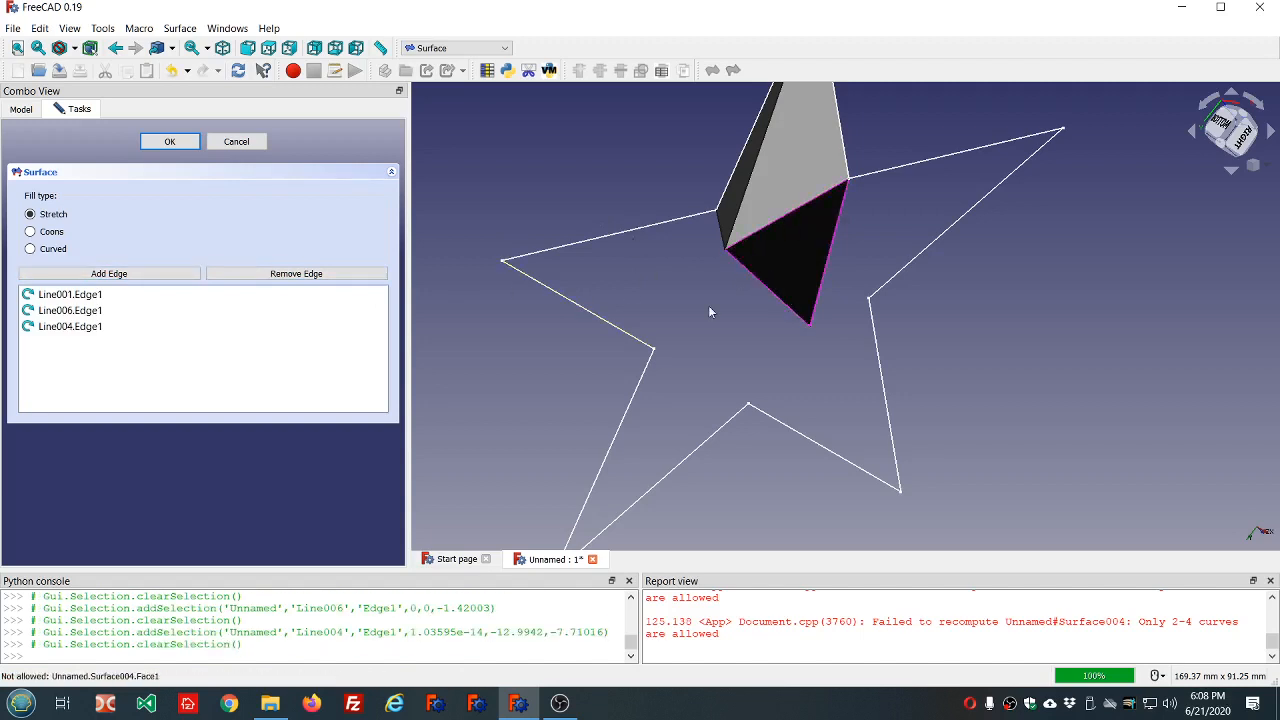
pyautogui.moveTo(709, 312); pyautogui.dragTo(876, 264, button='middle')
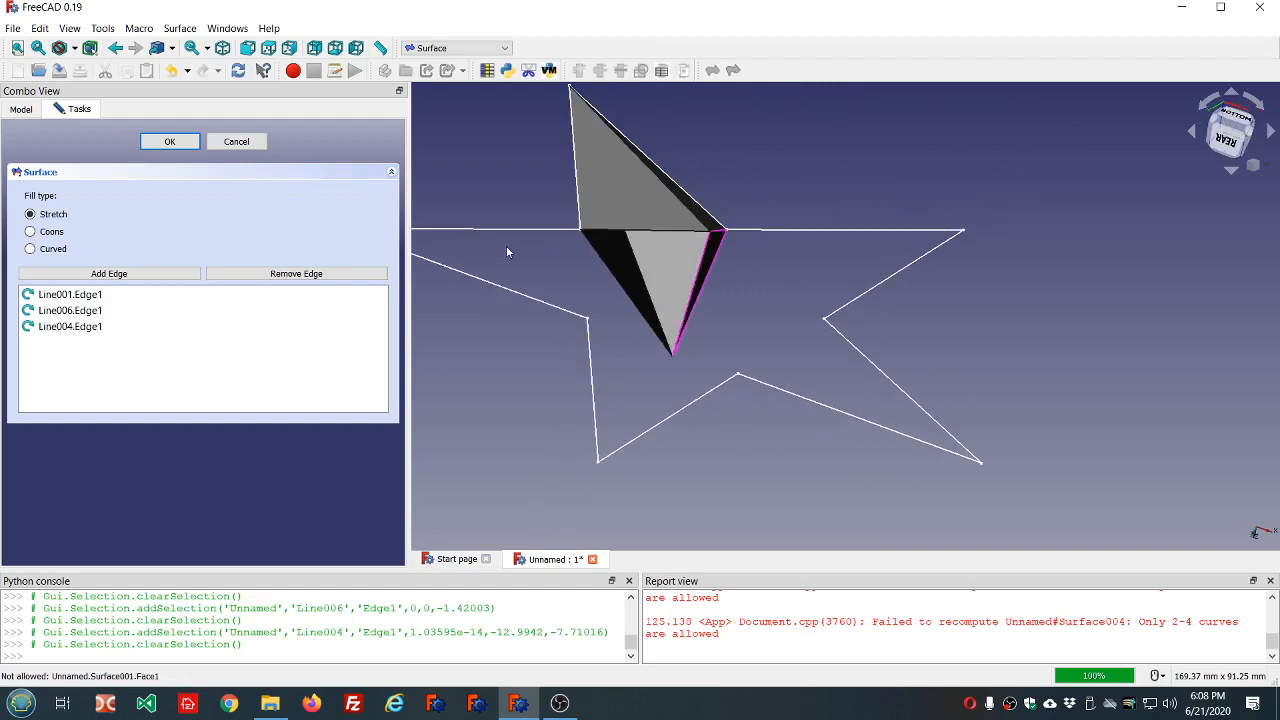
pyautogui.click(170, 142)
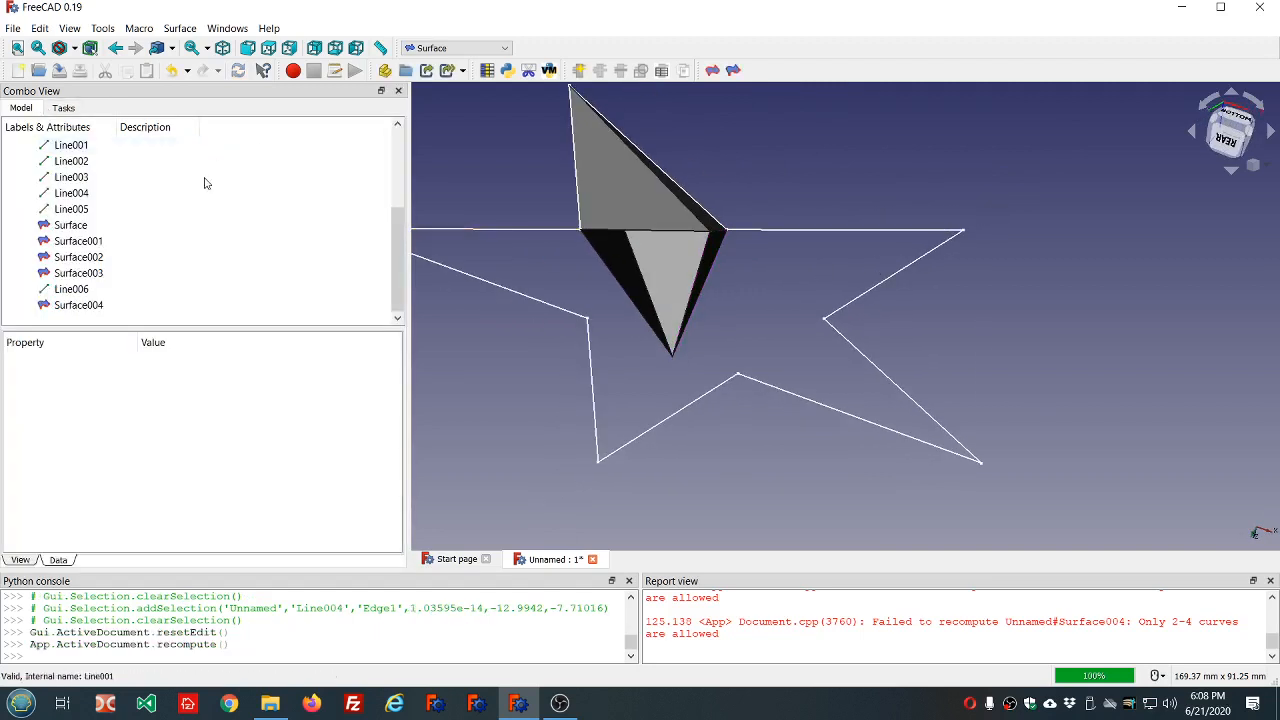
# Close the arm's remaining inner end with a Stretch surface bounded by Line005, Line002 and the centre line Line006.
pyautogui.click(733, 70)
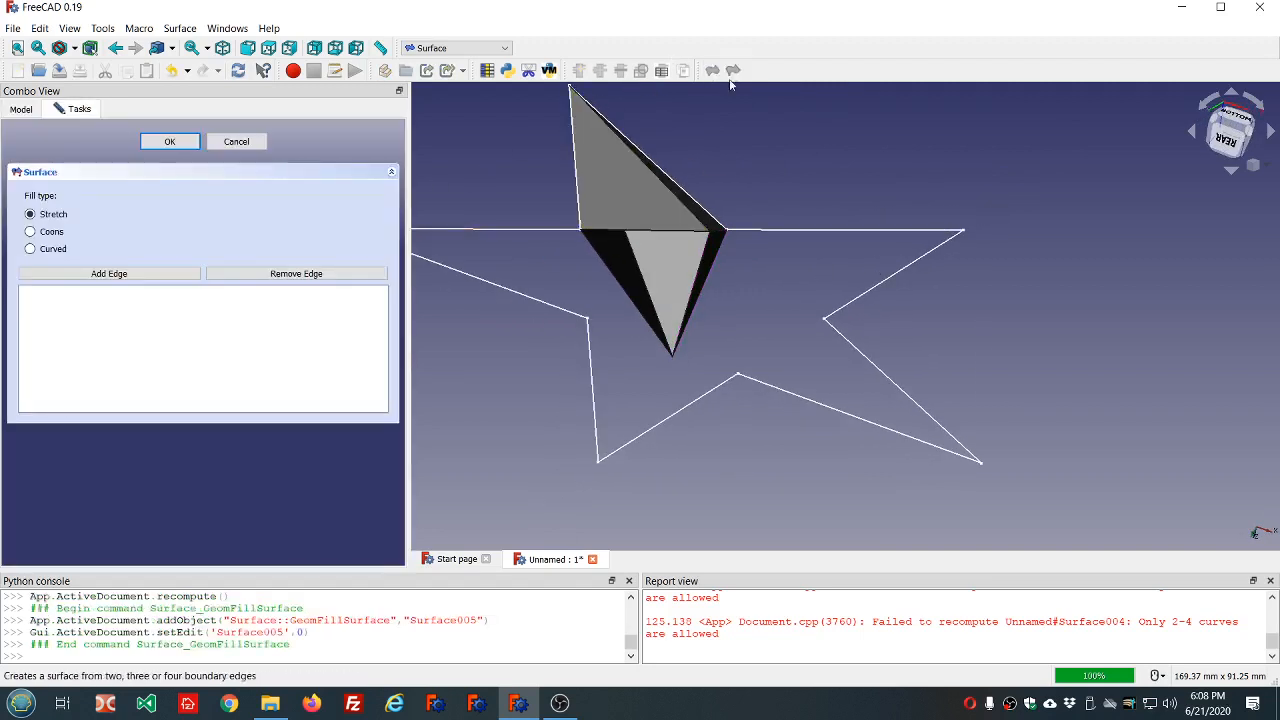
pyautogui.click(109, 273)
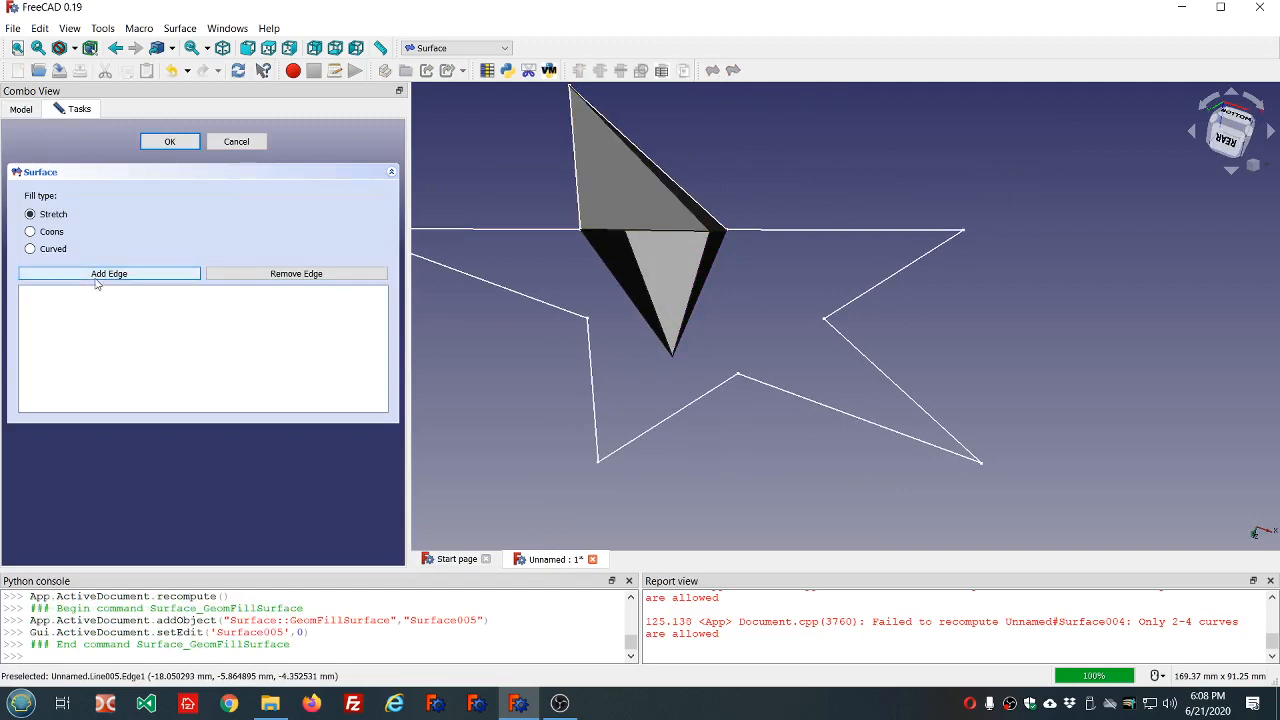
pyautogui.click(611, 233)
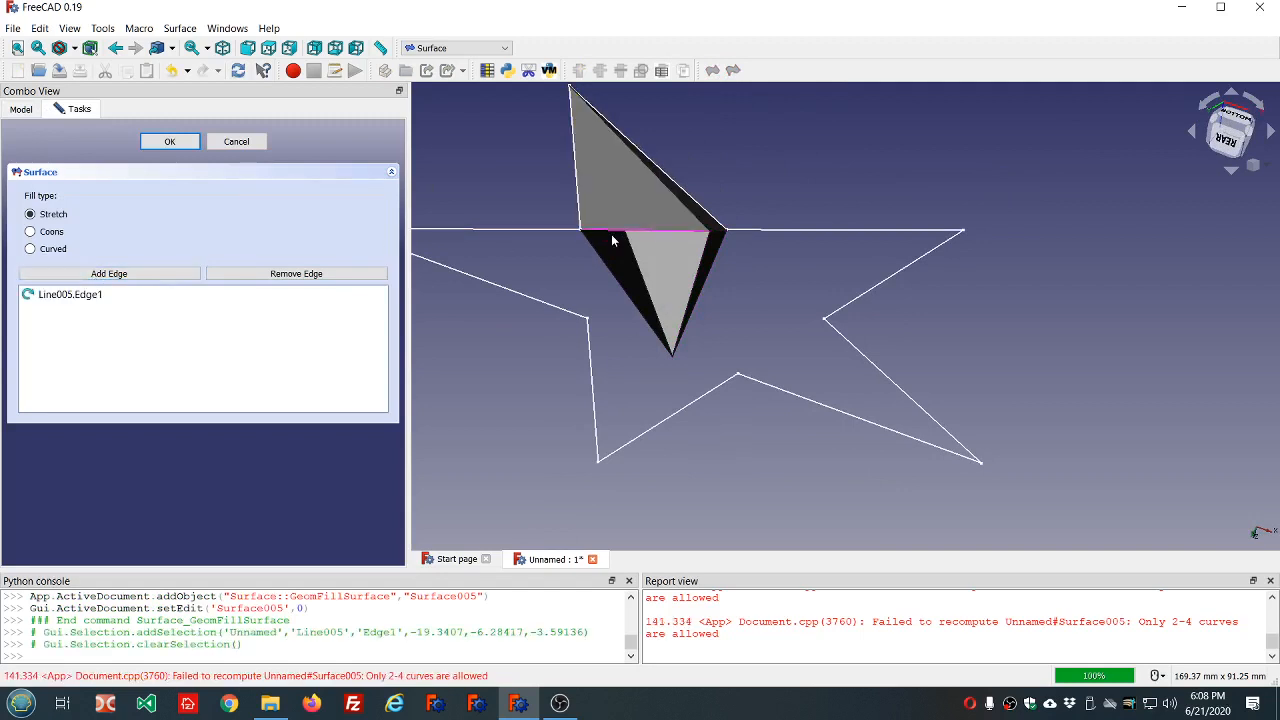
pyautogui.click(646, 330)
pyautogui.moveTo(714, 323)
pyautogui.mouseDown(button='middle')
pyautogui.moveTo(780, 314)
pyautogui.moveTo(711, 300)
pyautogui.mouseUp(button='middle')
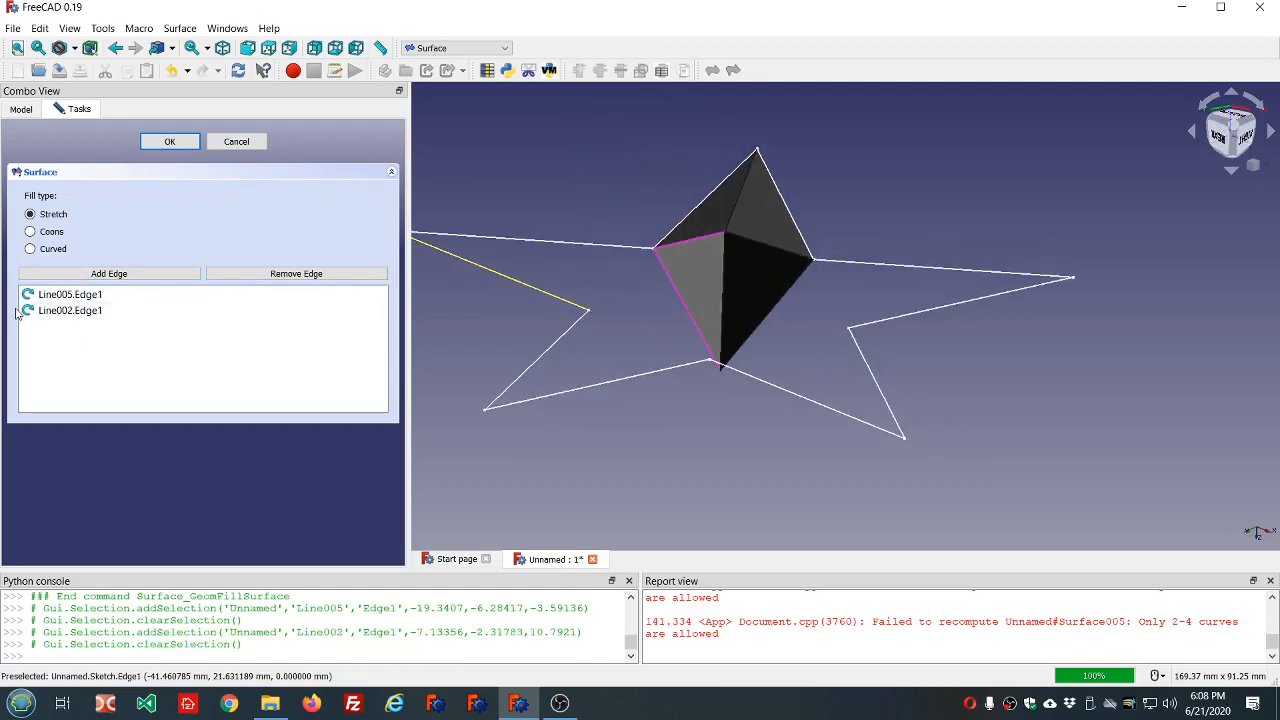
pyautogui.click(116, 275)
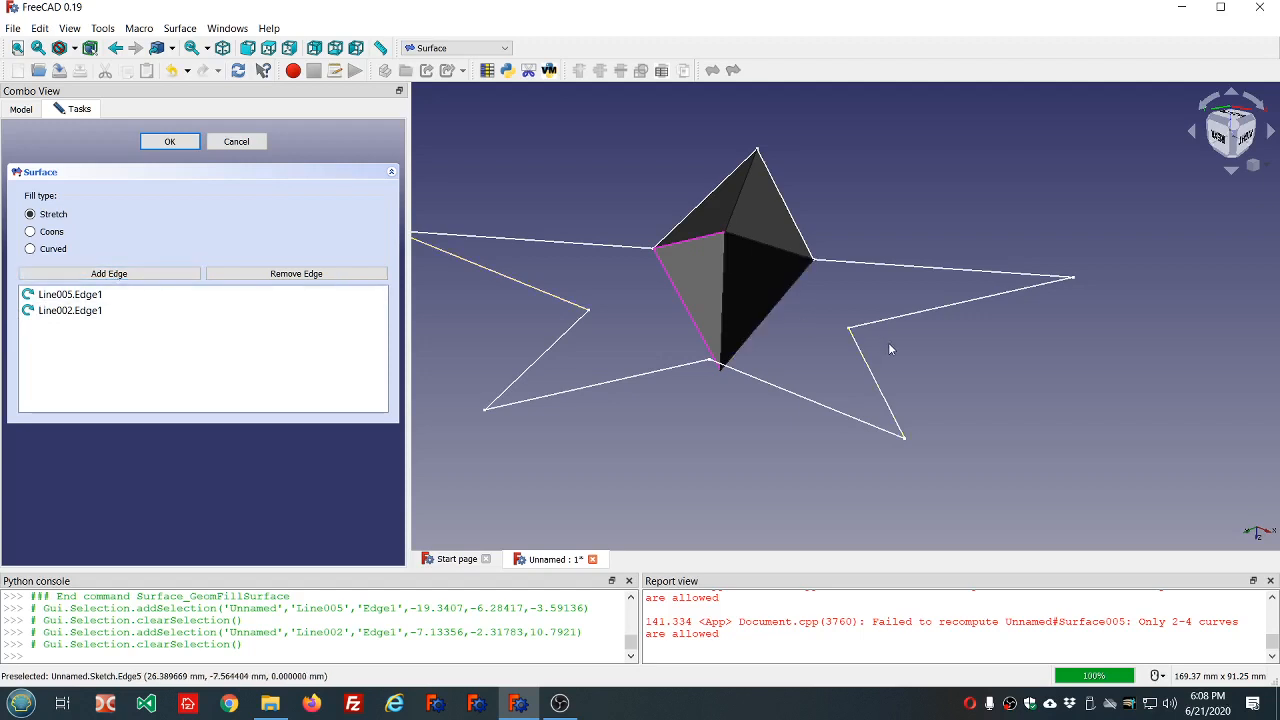
pyautogui.click(724, 314)
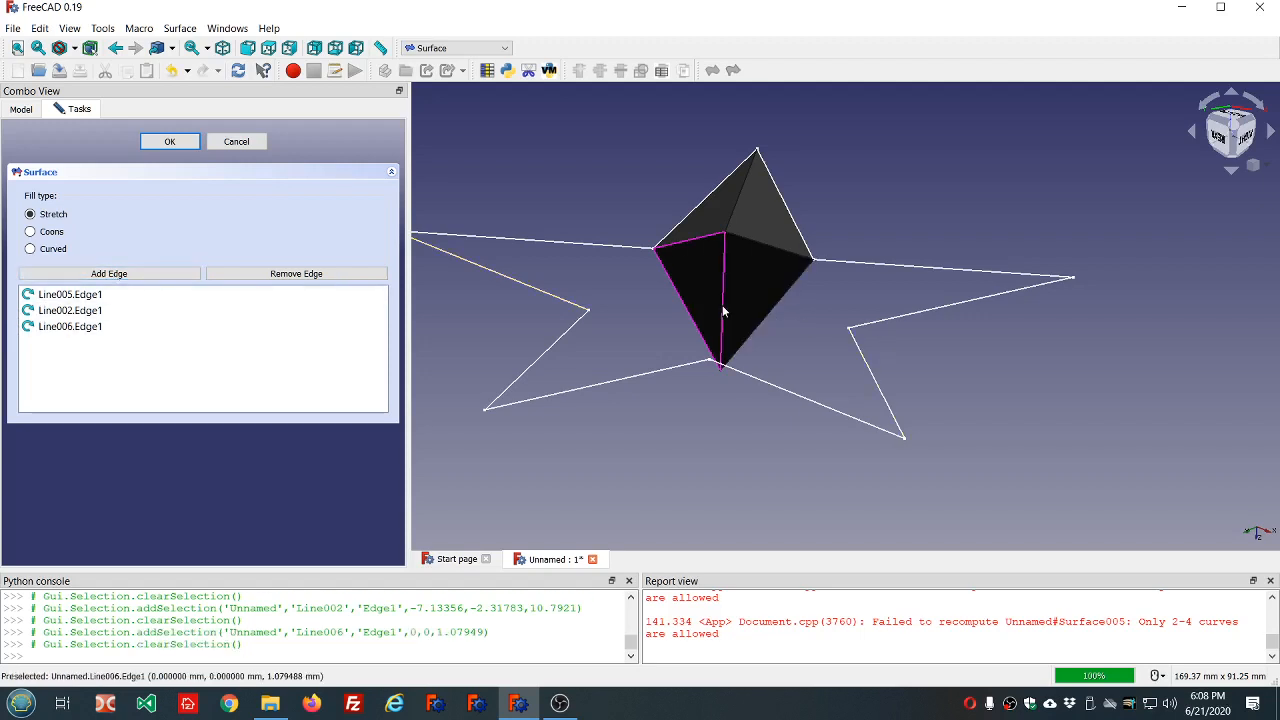
pyautogui.click(170, 142)
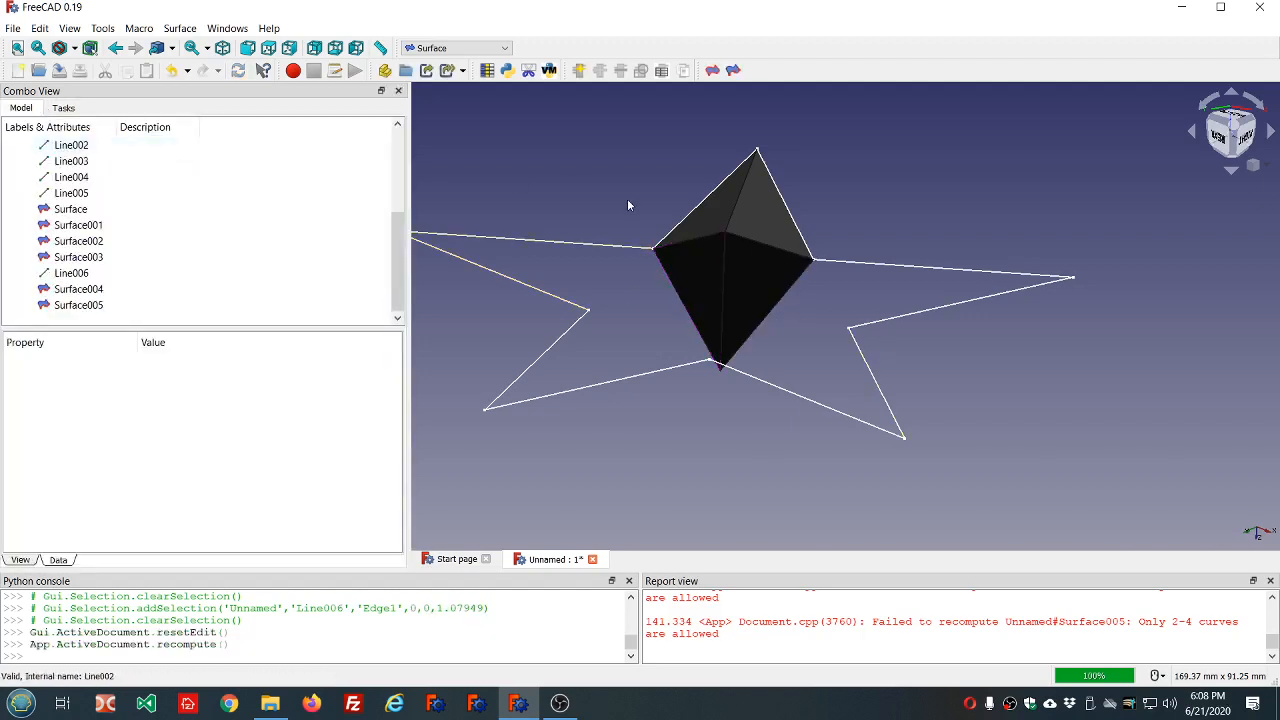
# Switch to the Curves workbench for making a parametric solid from the arm's faces.
pyautogui.moveTo(628, 205); pyautogui.dragTo(463, 137, button='middle')
pyautogui.click(428, 49)
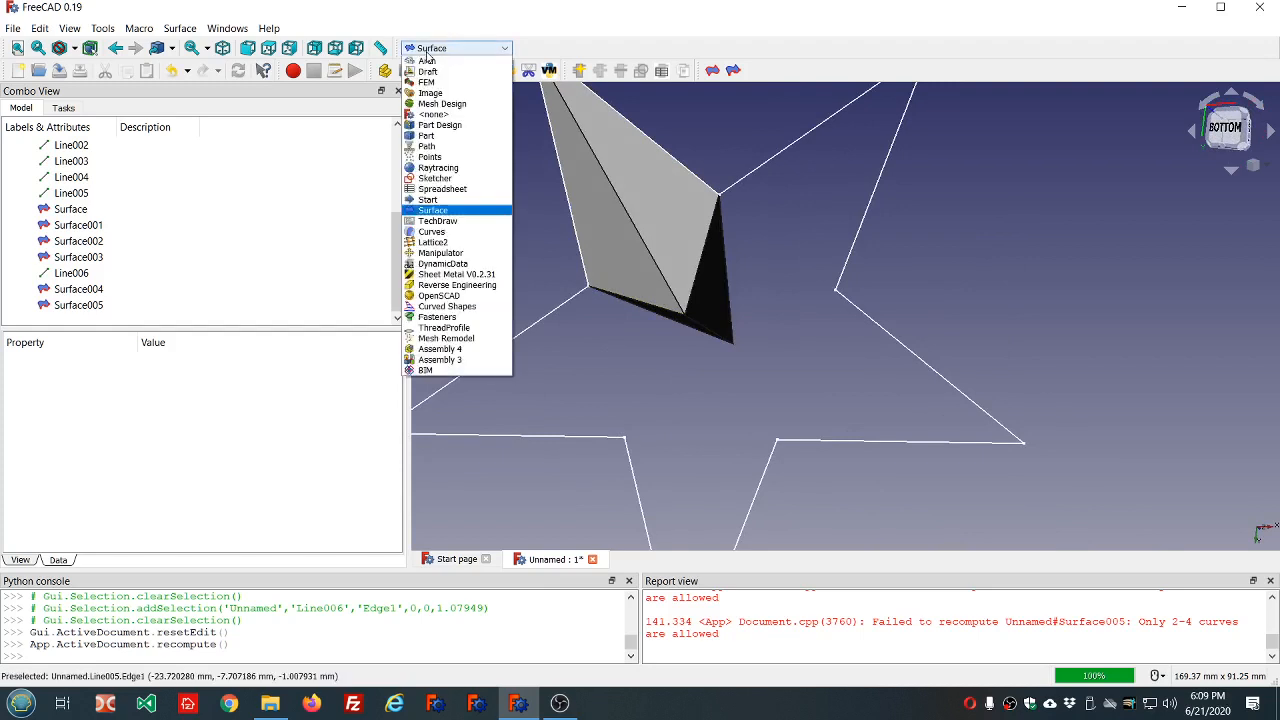
pyautogui.click(447, 232)
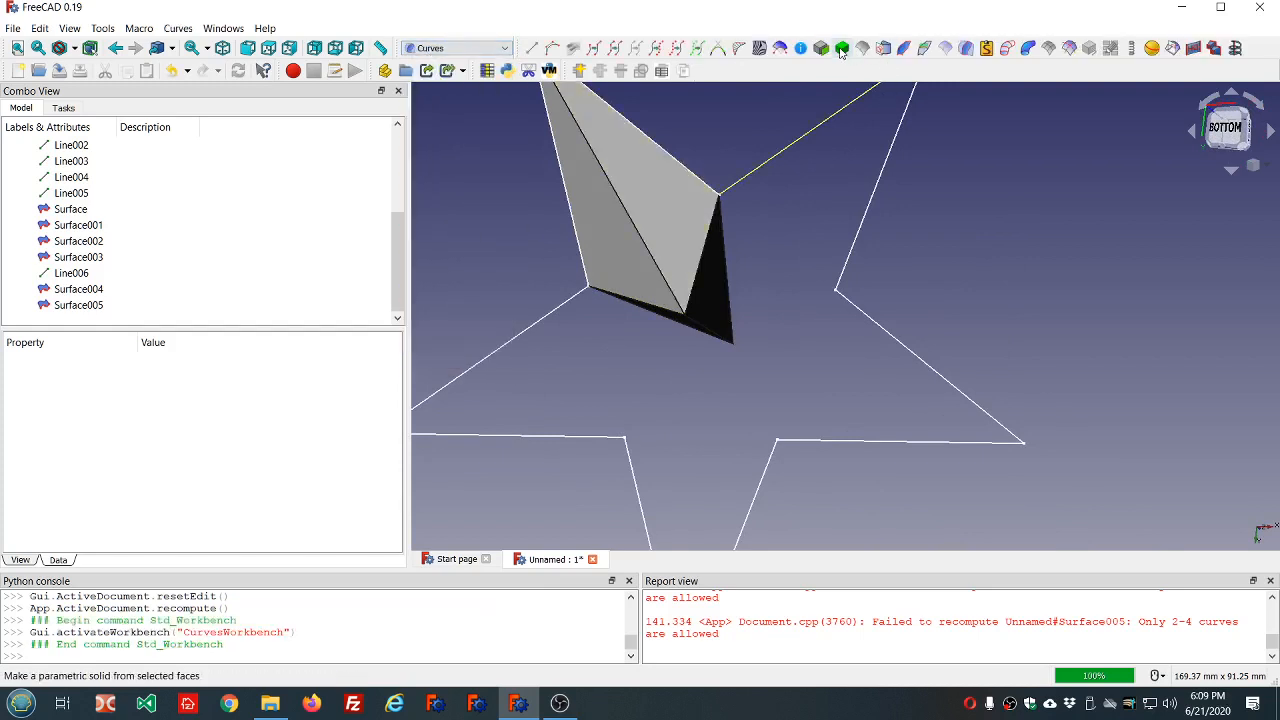
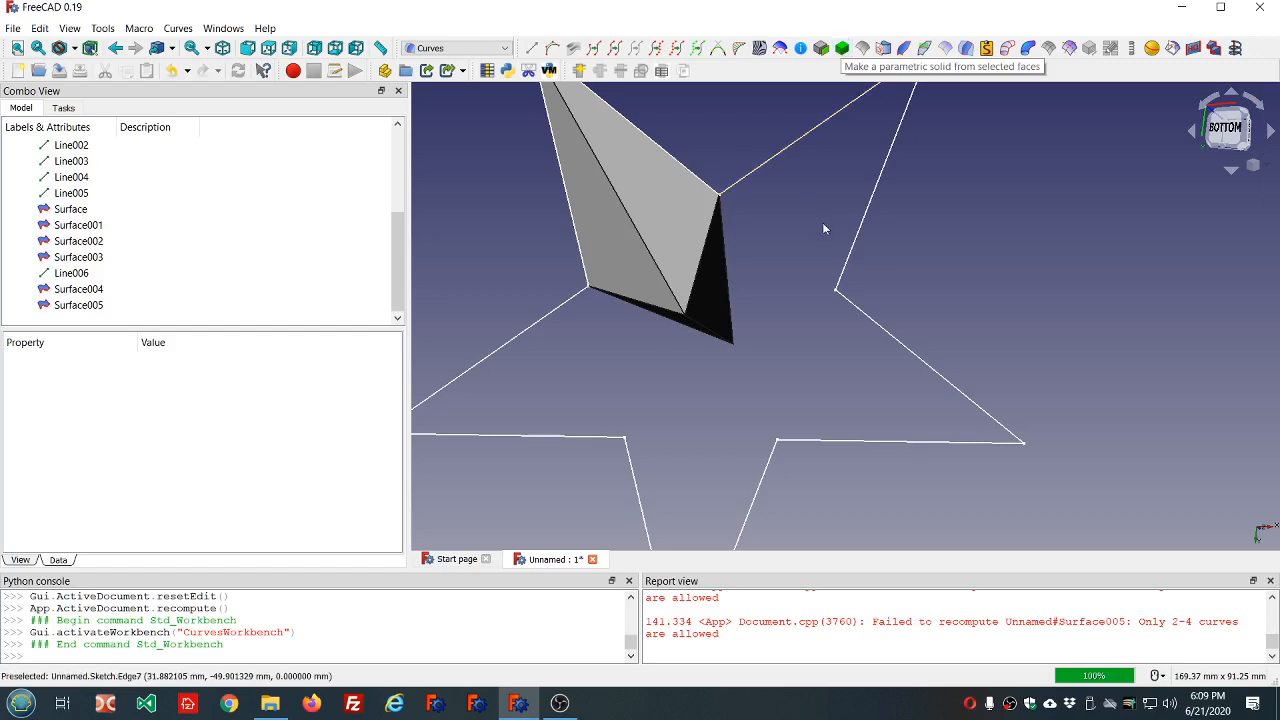
# Make a parametric solid from the arm's six faces, Surface through Surface005.
pyautogui.scroll(-3, 822, 222)
pyautogui.scroll(2, 759, 120)
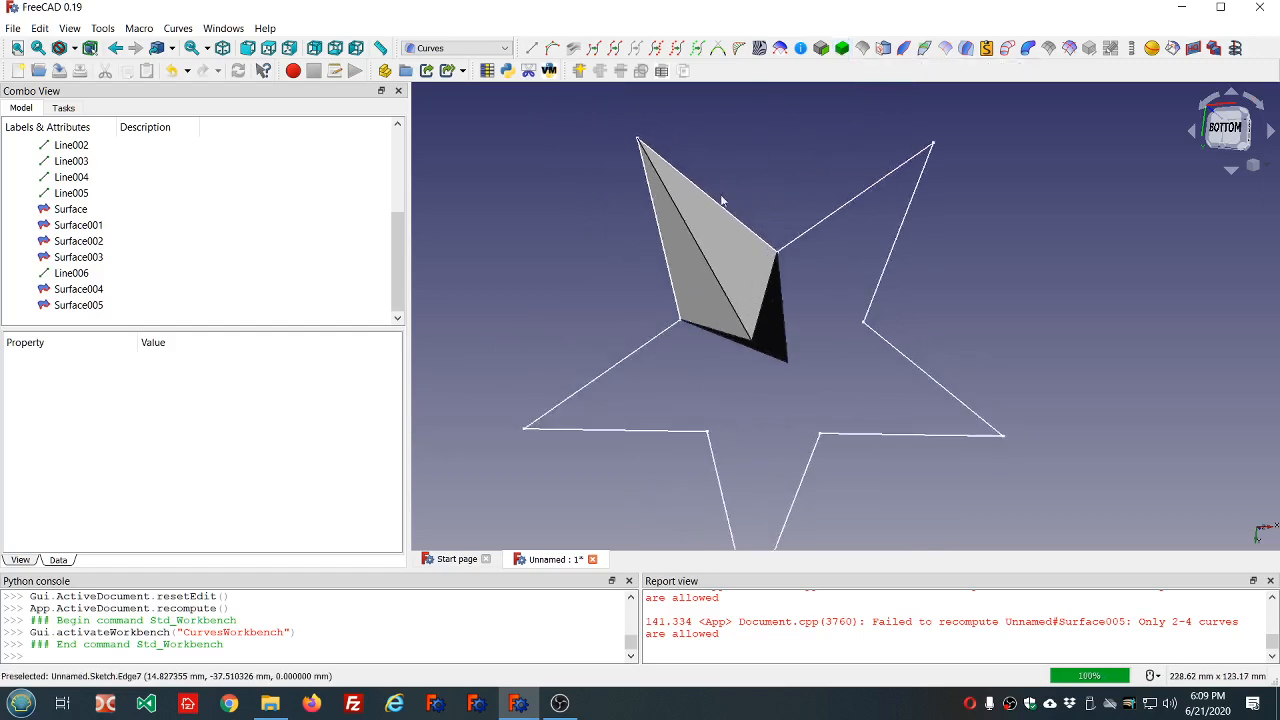
pyautogui.click(737, 252)
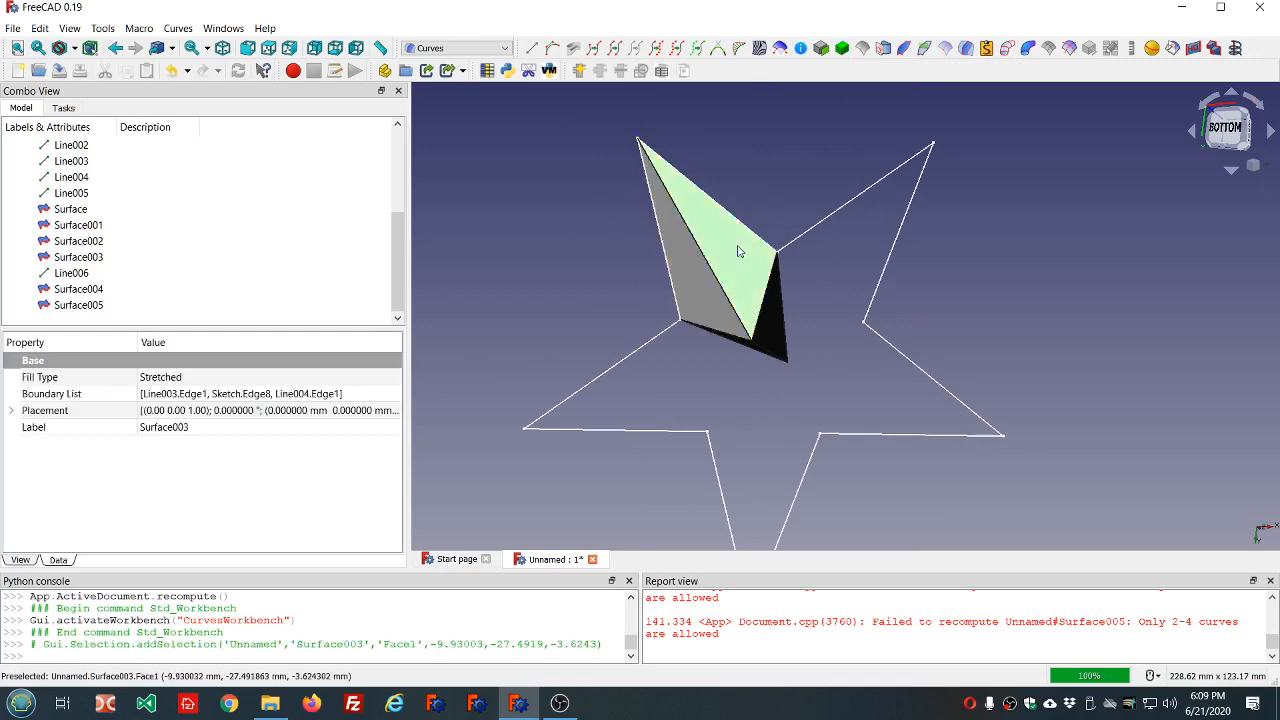
pyautogui.keyDown('ctrl'); pyautogui.click(771, 330); pyautogui.keyUp('ctrl')
pyautogui.keyDown('ctrl'); pyautogui.click(745, 336); pyautogui.keyUp('ctrl')
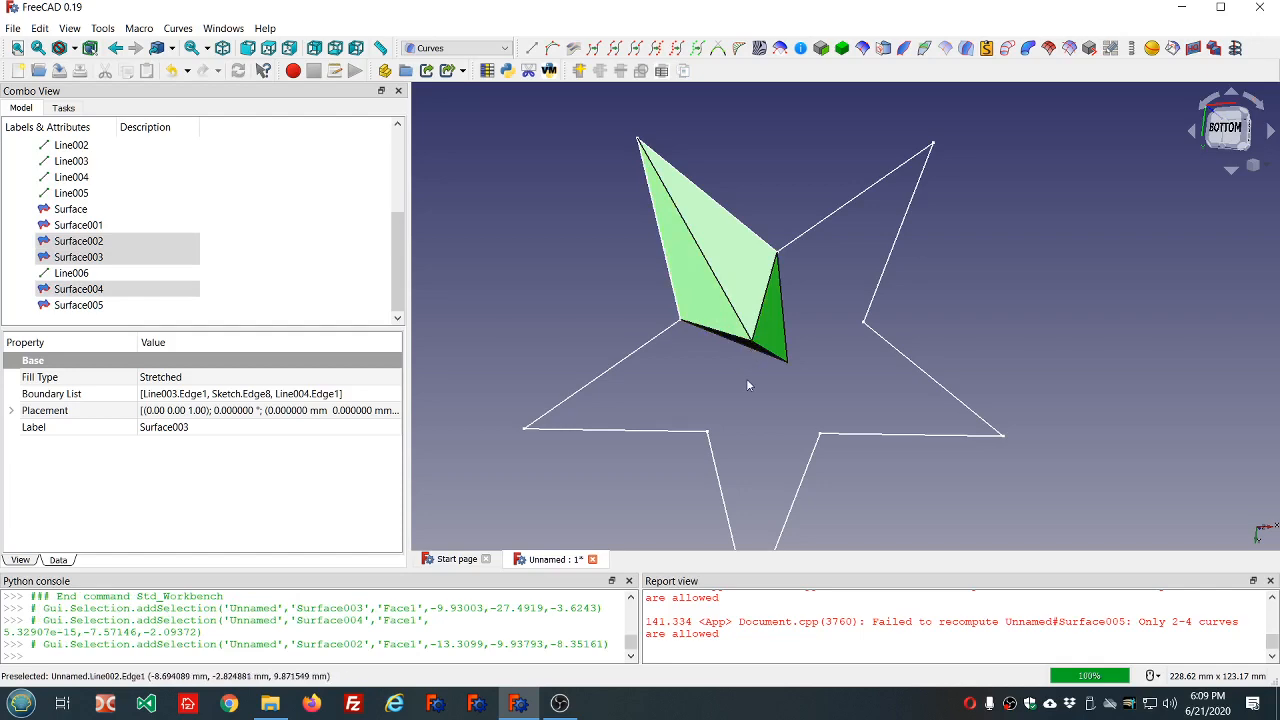
pyautogui.moveTo(748, 378); pyautogui.dragTo(794, 260, button='middle')
pyautogui.keyDown('ctrl'); pyautogui.click(740, 350); pyautogui.keyUp('ctrl')
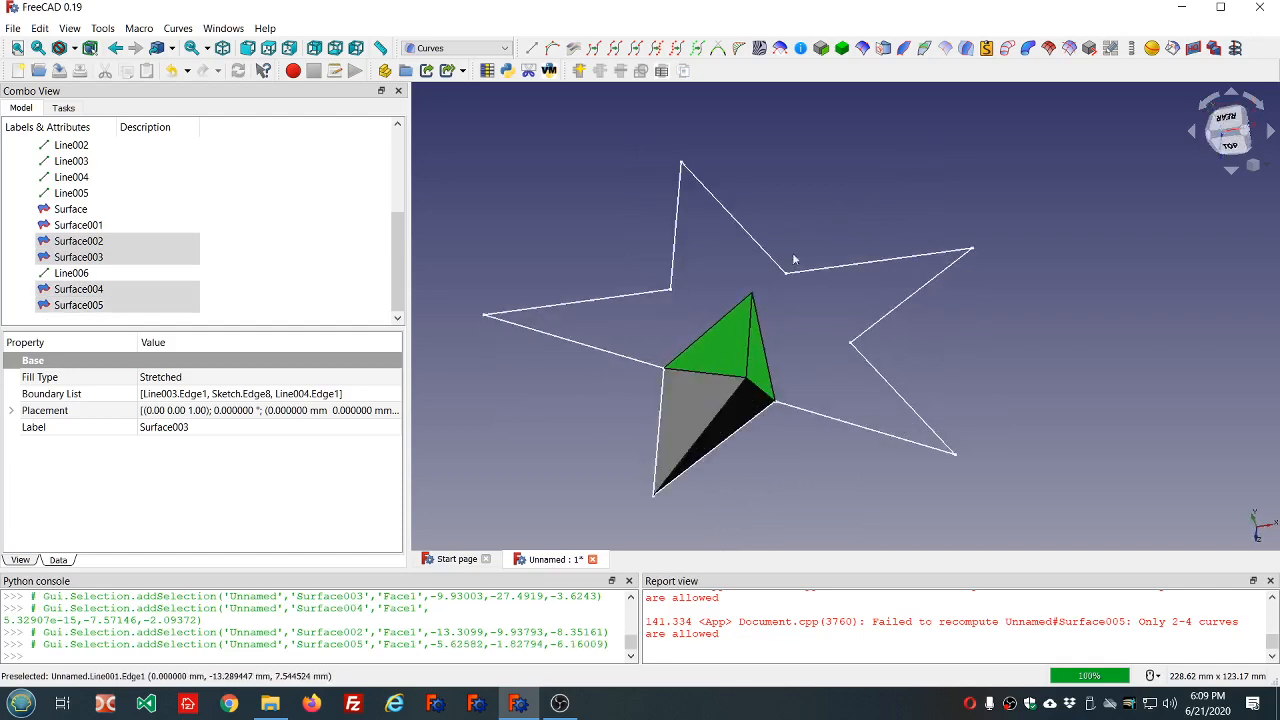
pyautogui.keyDown('ctrl'); pyautogui.click(729, 428); pyautogui.keyUp('ctrl')
pyautogui.keyDown('ctrl'); pyautogui.click(729, 428); pyautogui.keyUp('ctrl')
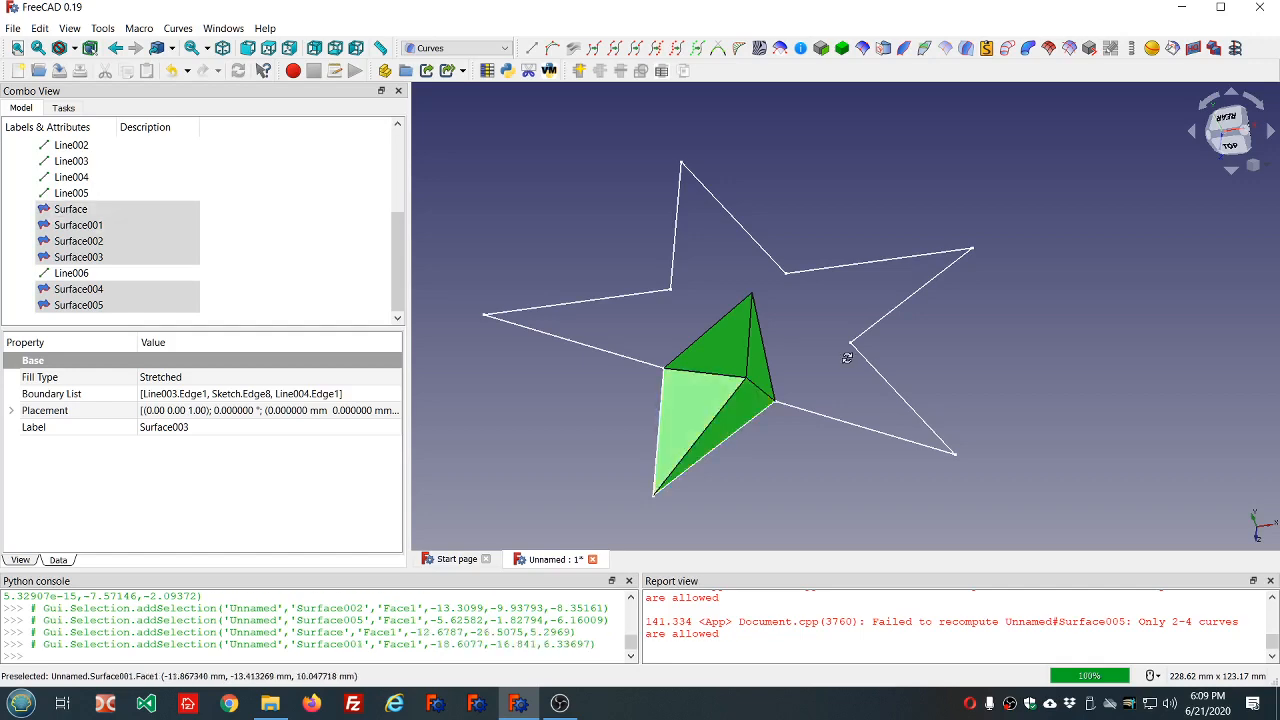
pyautogui.moveTo(850, 364); pyautogui.dragTo(751, 466, button='middle')
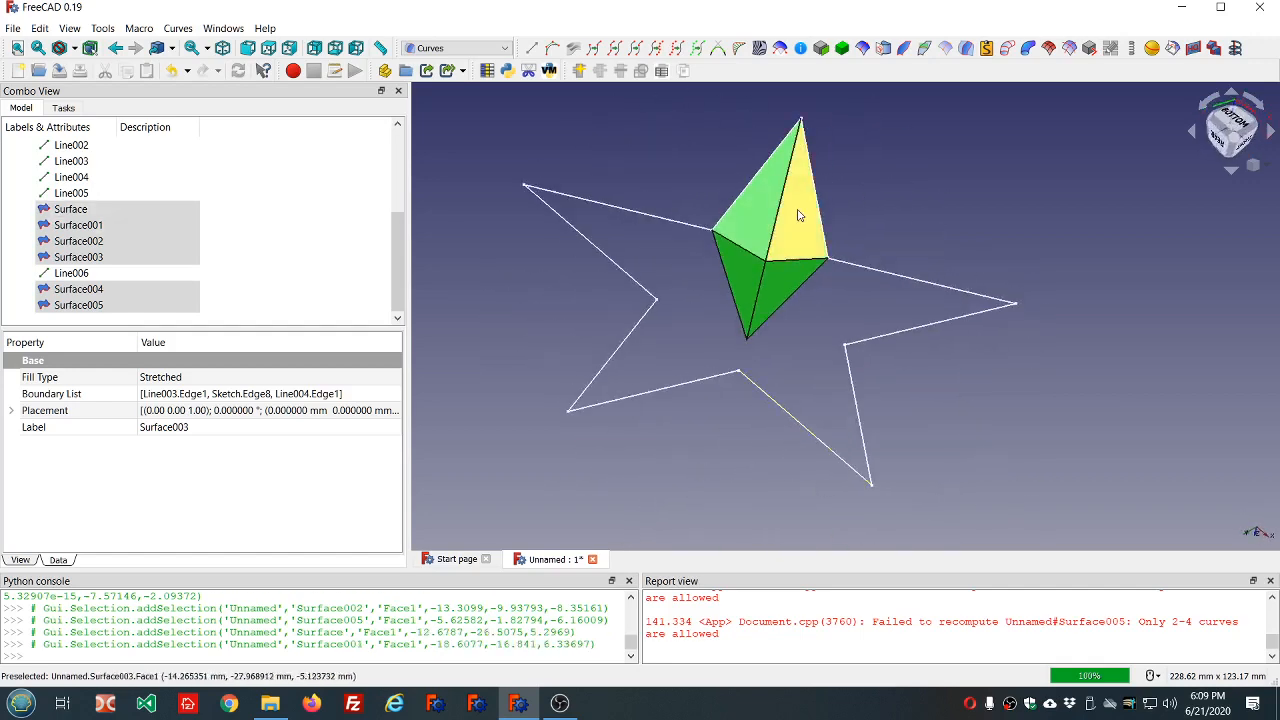
pyautogui.click(843, 49)
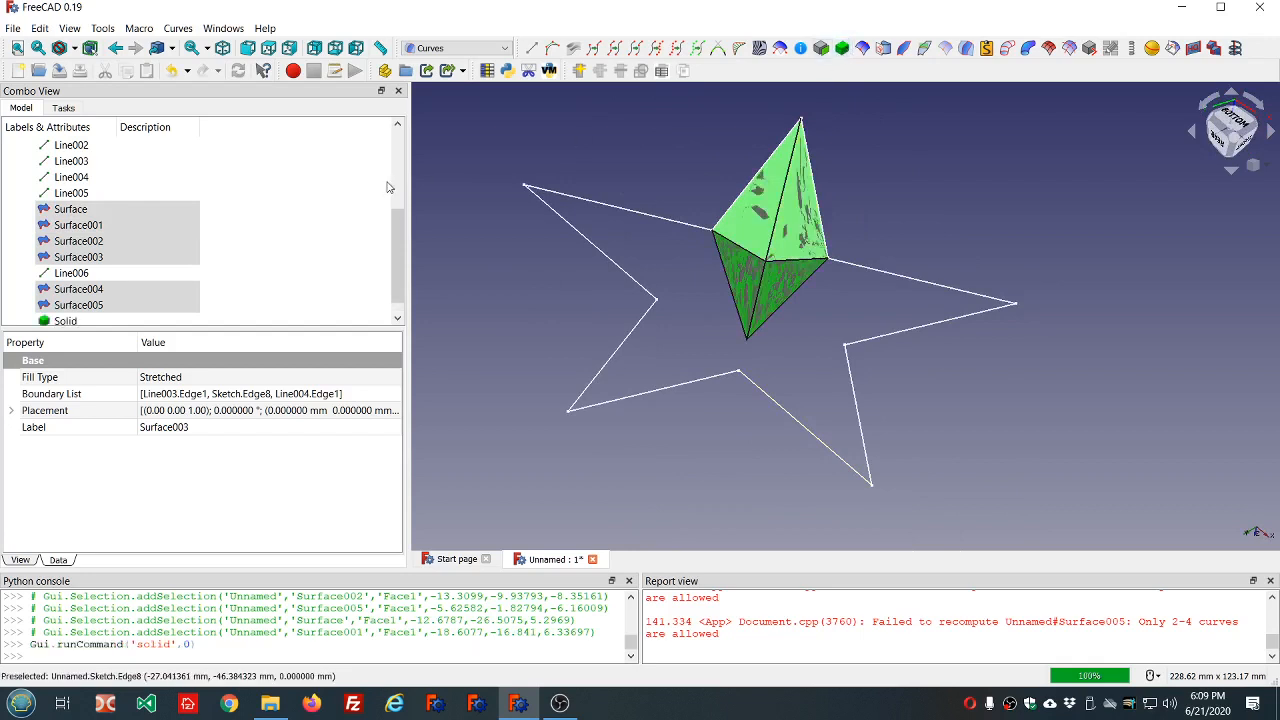
# Hide the six source surfaces and the construction lines Line through Line006, leaving the solid and the star sketch shown.
pyautogui.press('space')
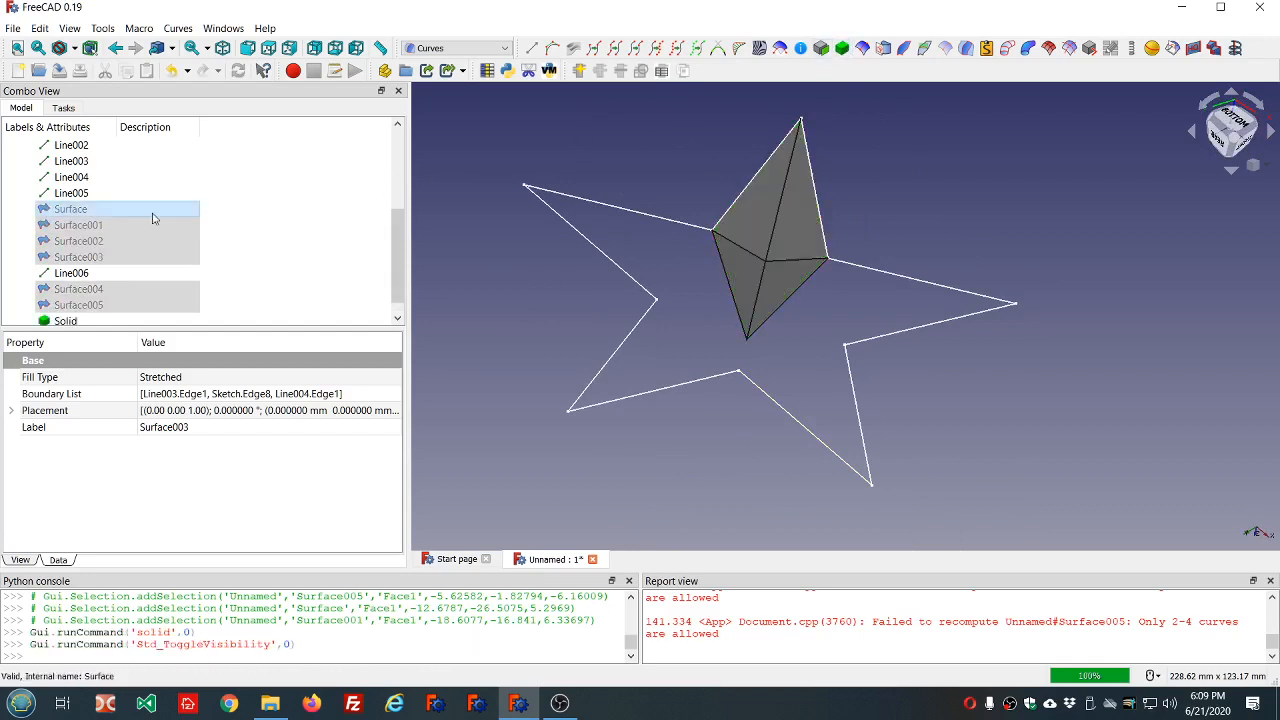
pyautogui.click(101, 274)
pyautogui.scroll(1, 127, 190)
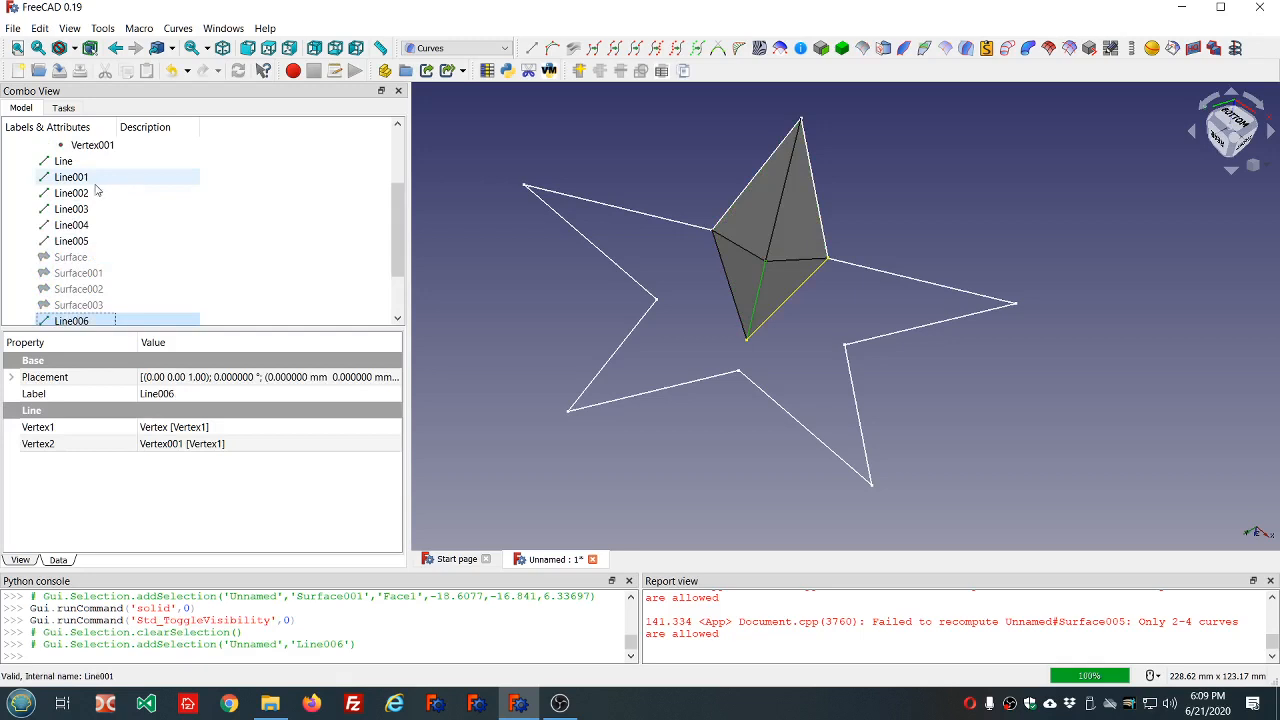
pyautogui.keyDown('ctrl'); pyautogui.click(98, 246); pyautogui.keyUp('ctrl')
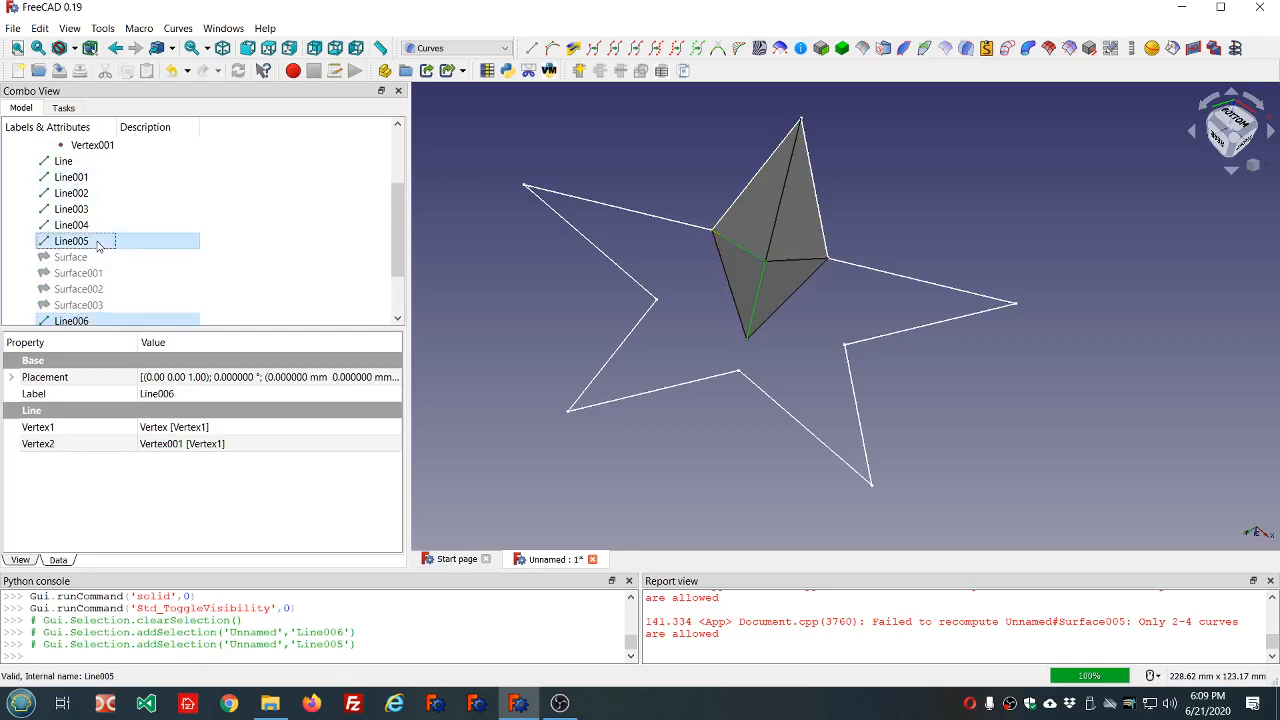
pyautogui.keyDown('shift'); pyautogui.click(89, 167); pyautogui.keyUp('shift')
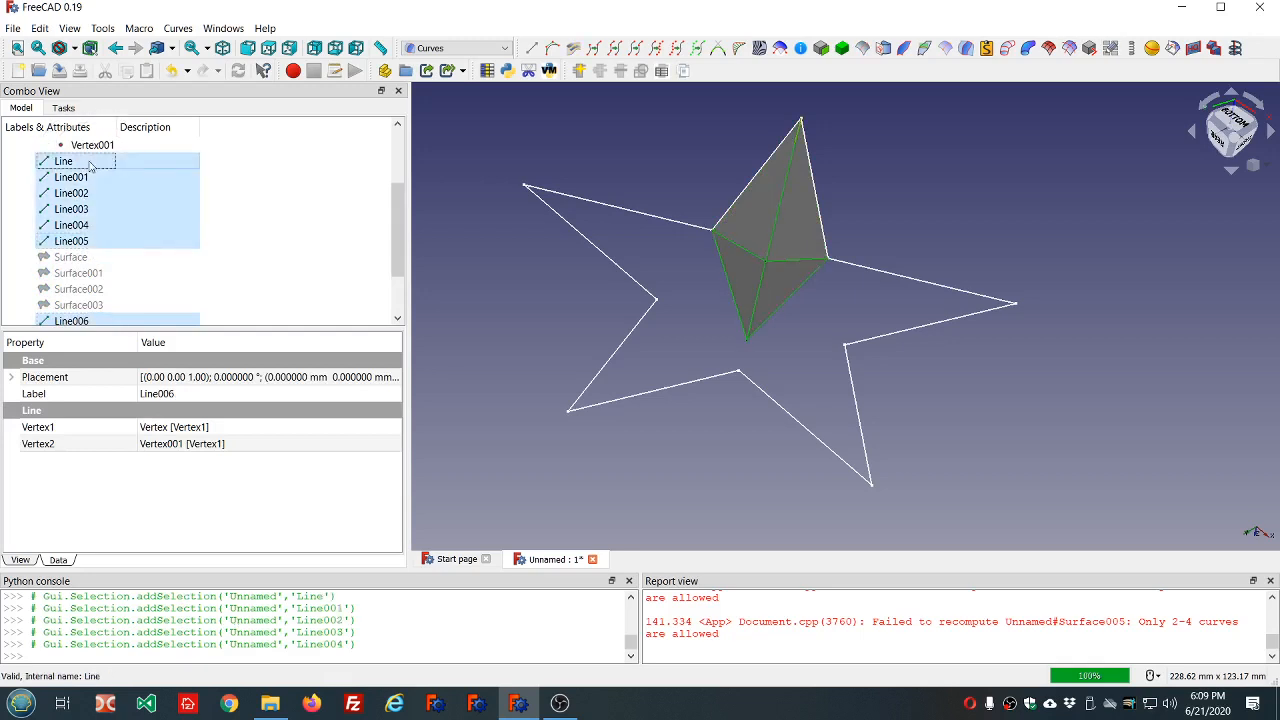
pyautogui.press('space')
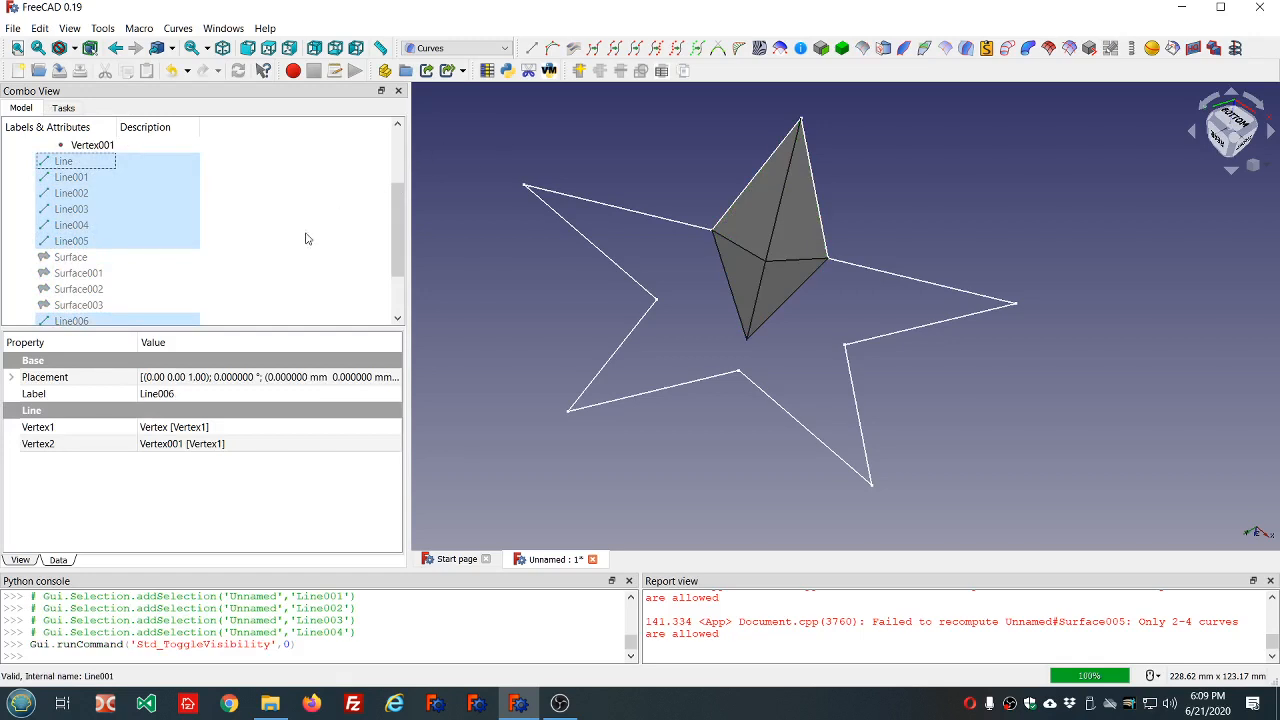
pyautogui.scroll(-2, 307, 238)
pyautogui.scroll(4, 307, 238)
pyautogui.scroll(-4, 307, 238)
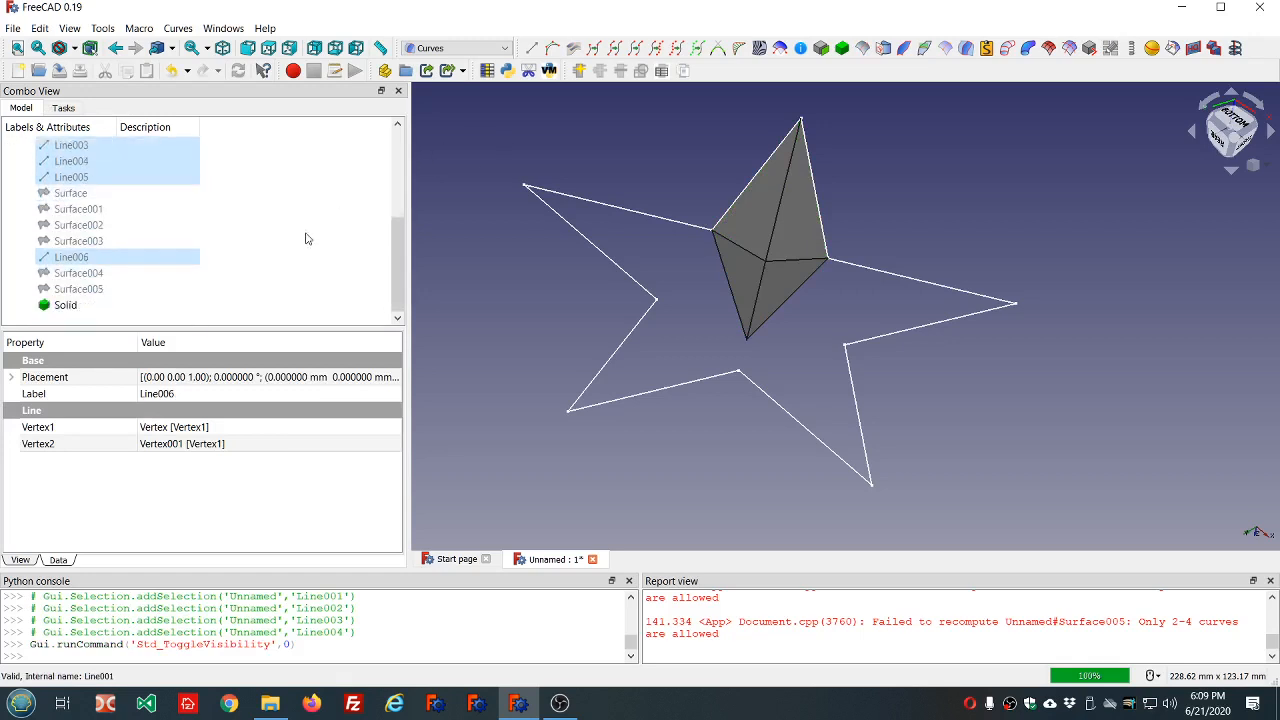
pyautogui.click(568, 141)
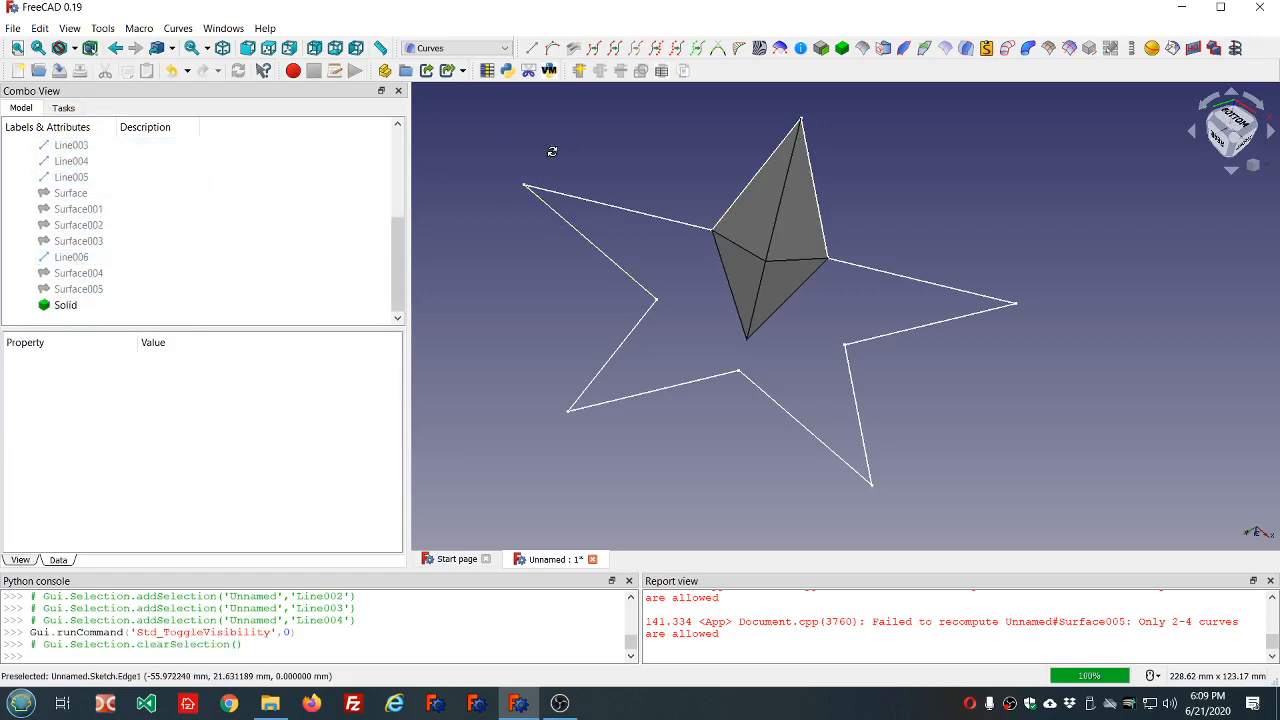
pyautogui.moveTo(551, 151); pyautogui.dragTo(574, 206, button='middle')
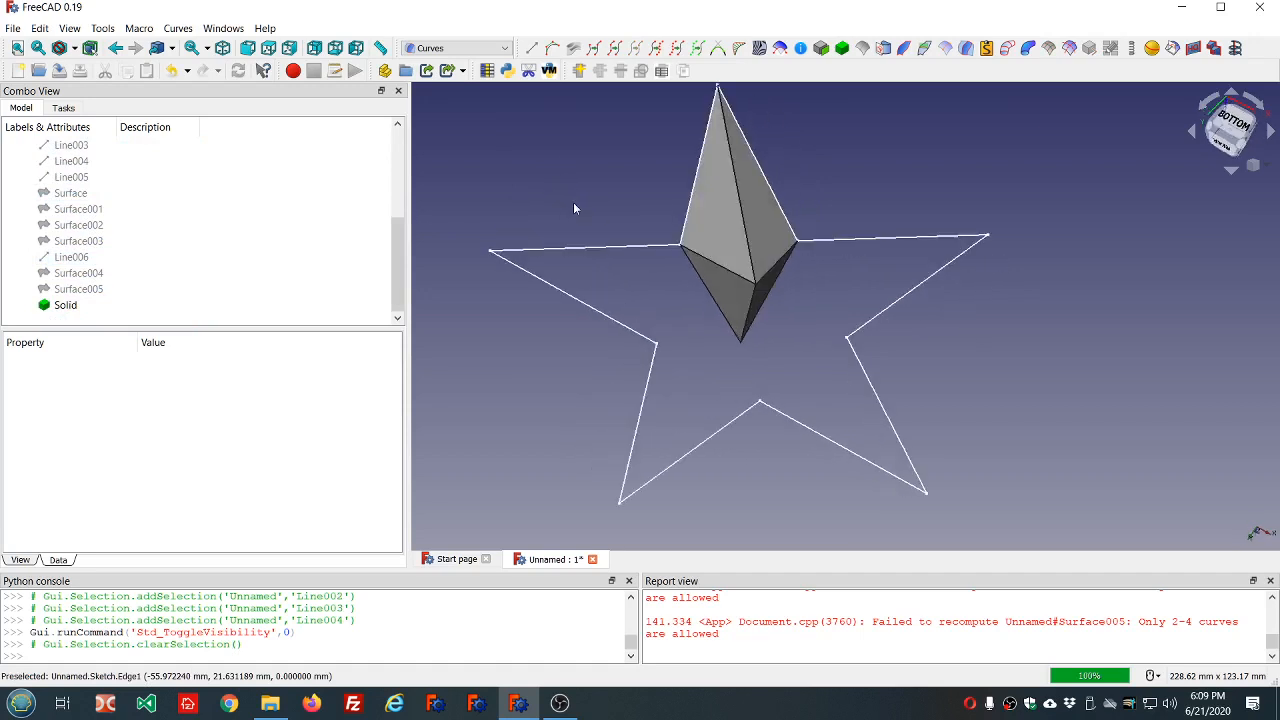
# Select the new solid in the model tree and clear the messages from the Report view.
pyautogui.click(66, 304)
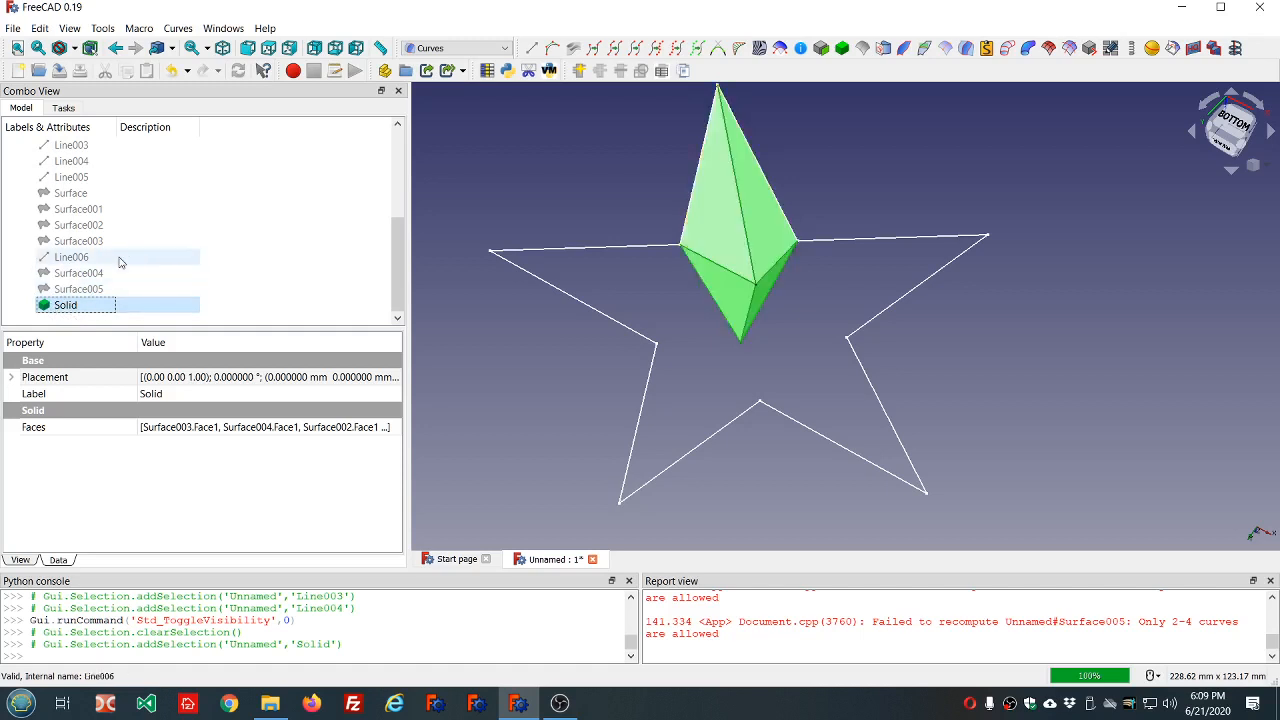
pyautogui.scroll(4, 119, 261)
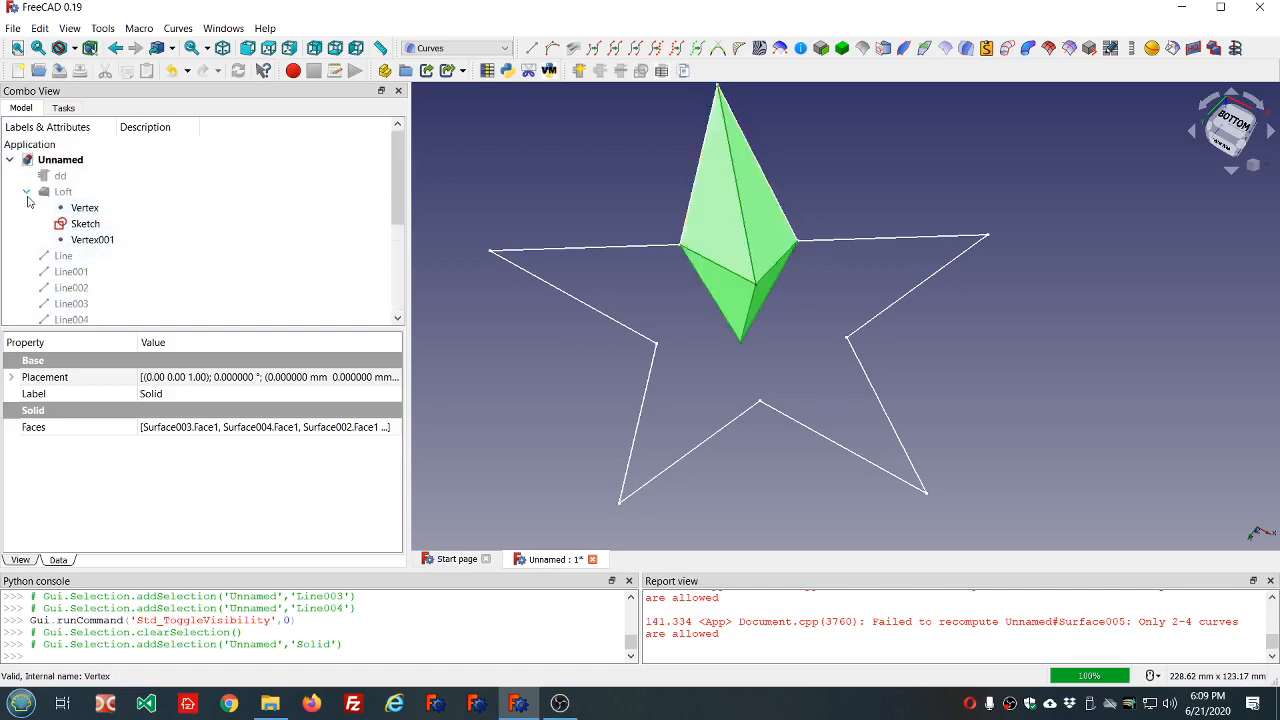
pyautogui.scroll(-4, 117, 285)
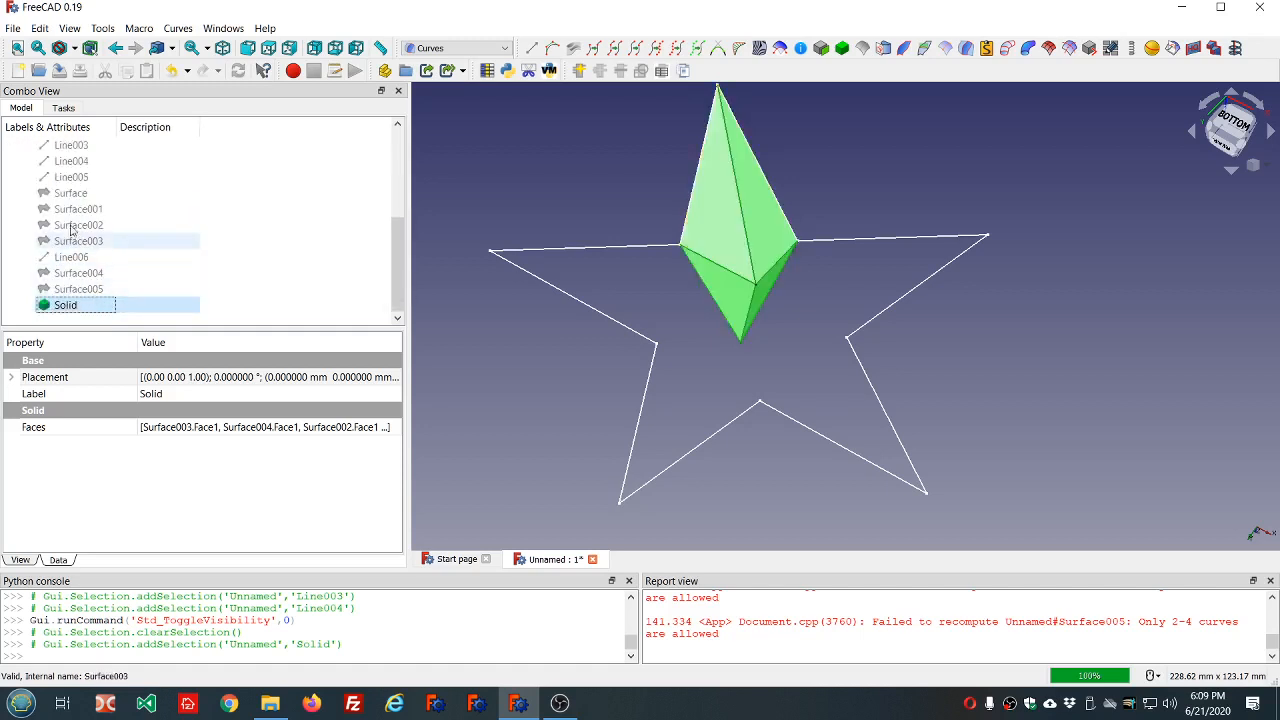
pyautogui.scroll(-3, 631, 287)
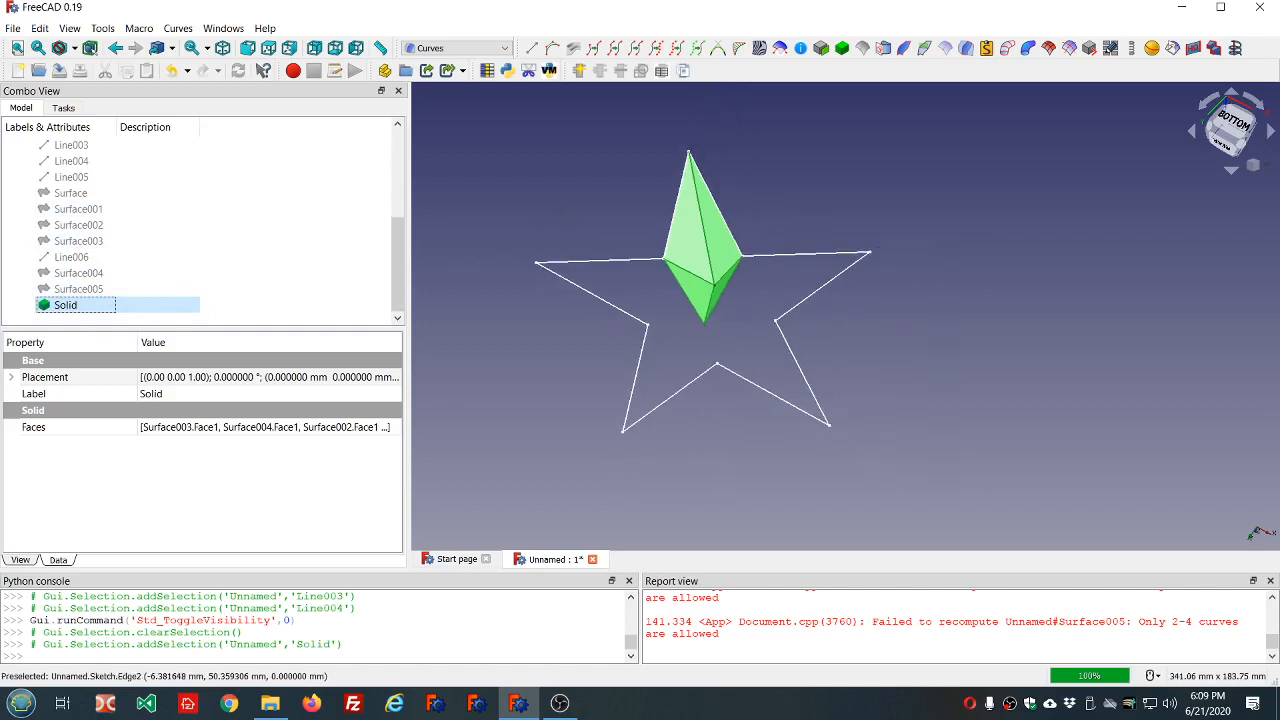
pyautogui.rightClick(806, 634)
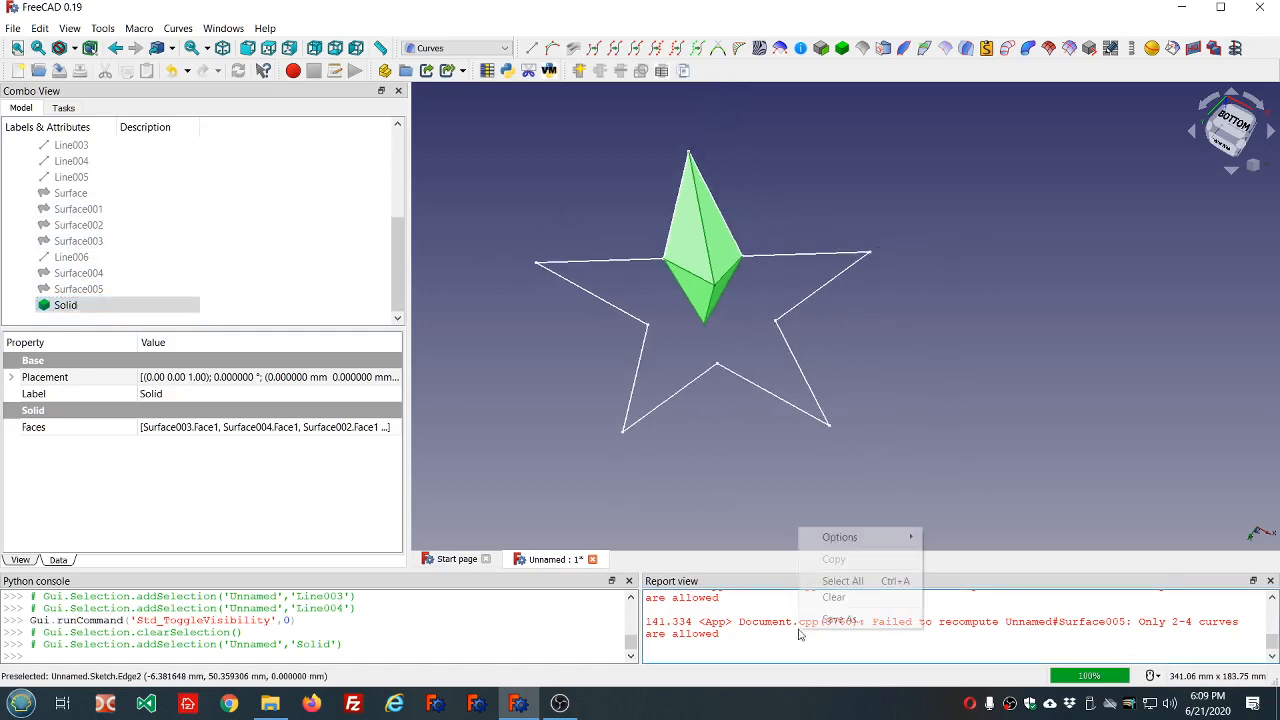
pyautogui.click(836, 594)
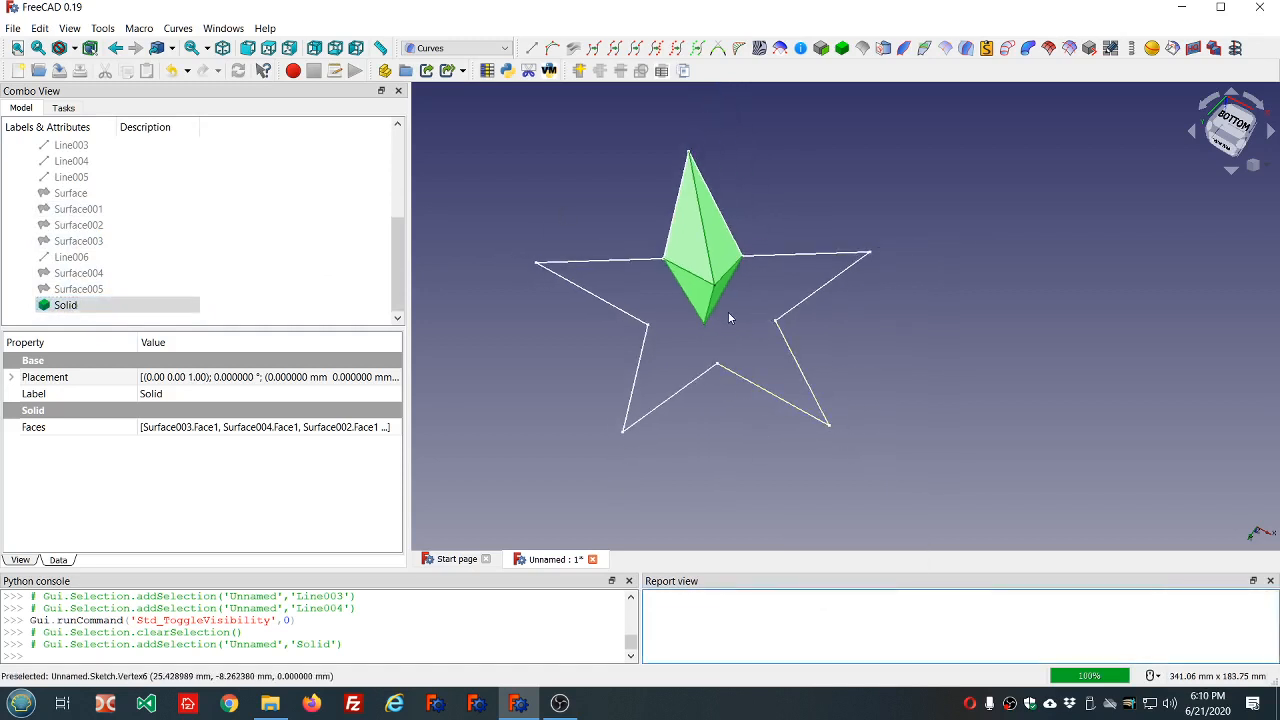
# In the Draft workbench, create a 360° polar array of the solid arm with 5 elements centred on the origin.
pyautogui.click(505, 49)
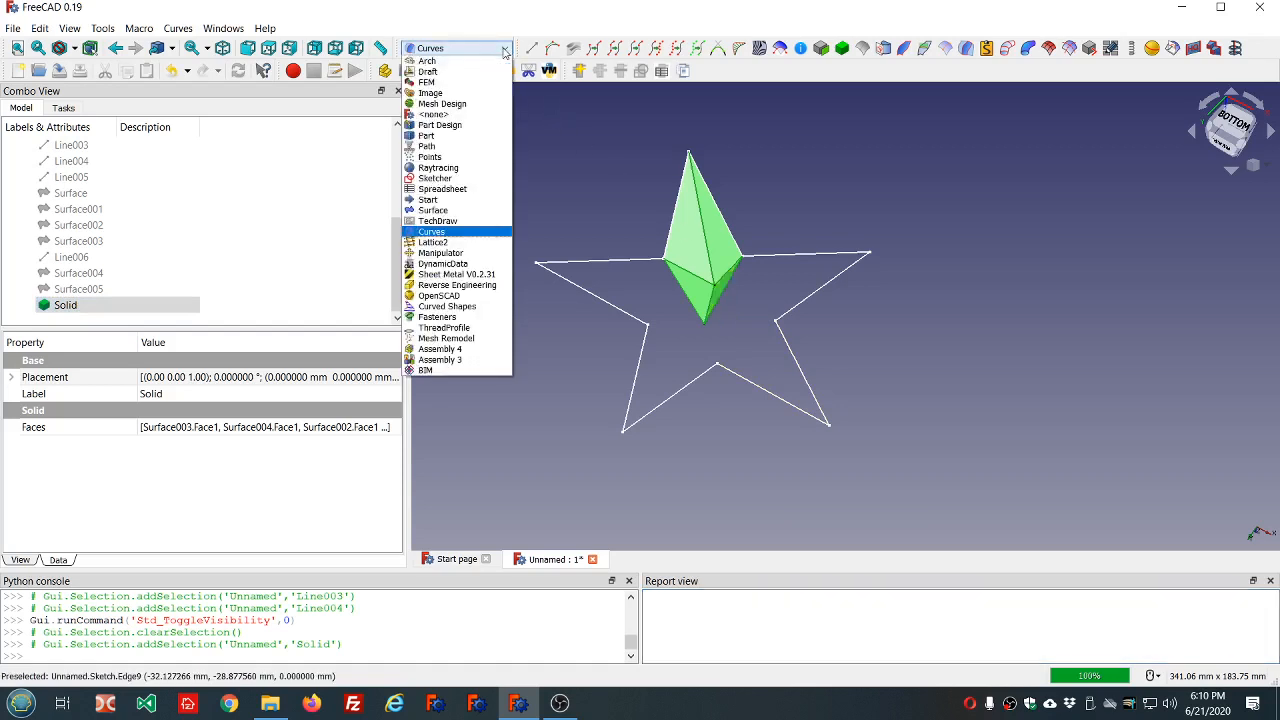
pyautogui.click(461, 73)
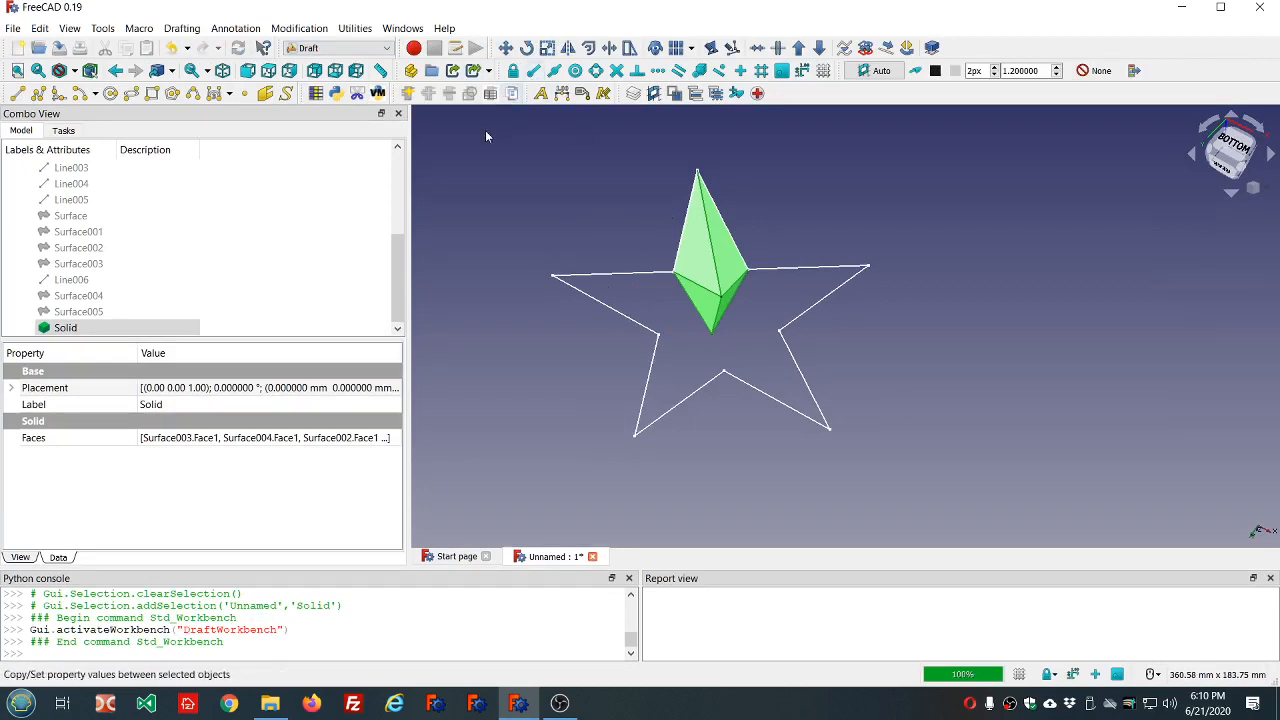
pyautogui.click(62, 330)
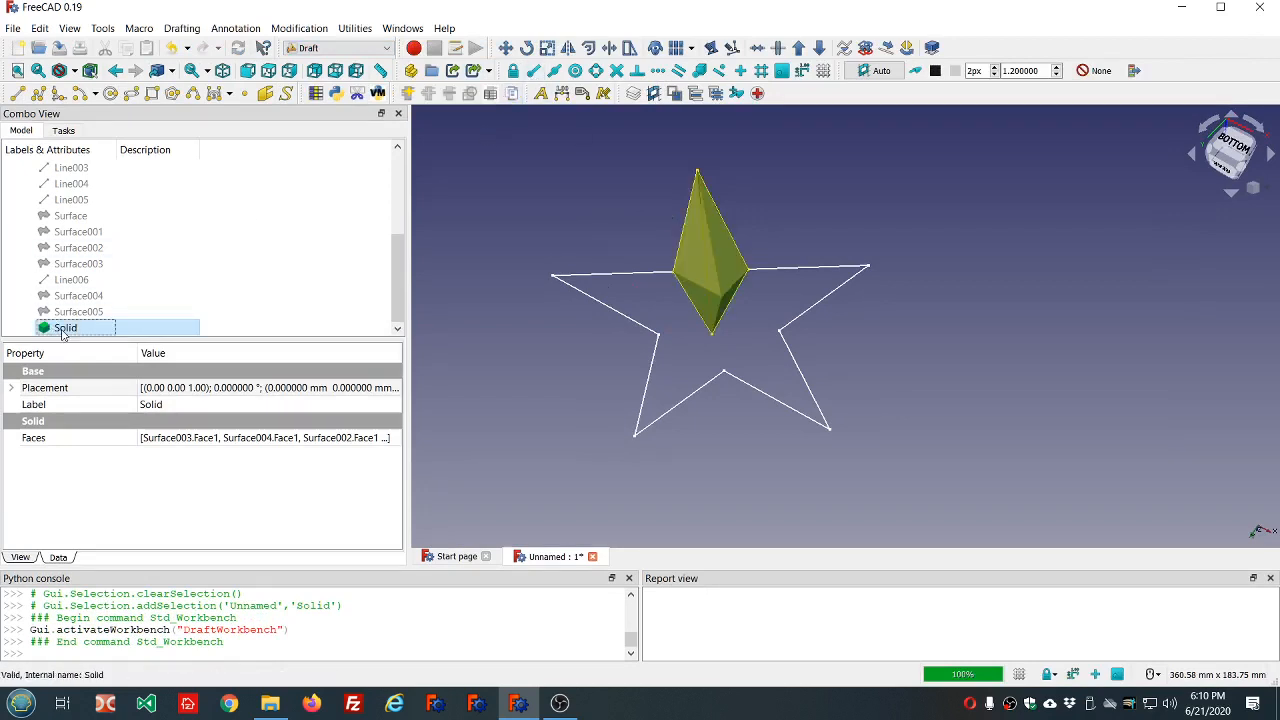
pyautogui.click(694, 50)
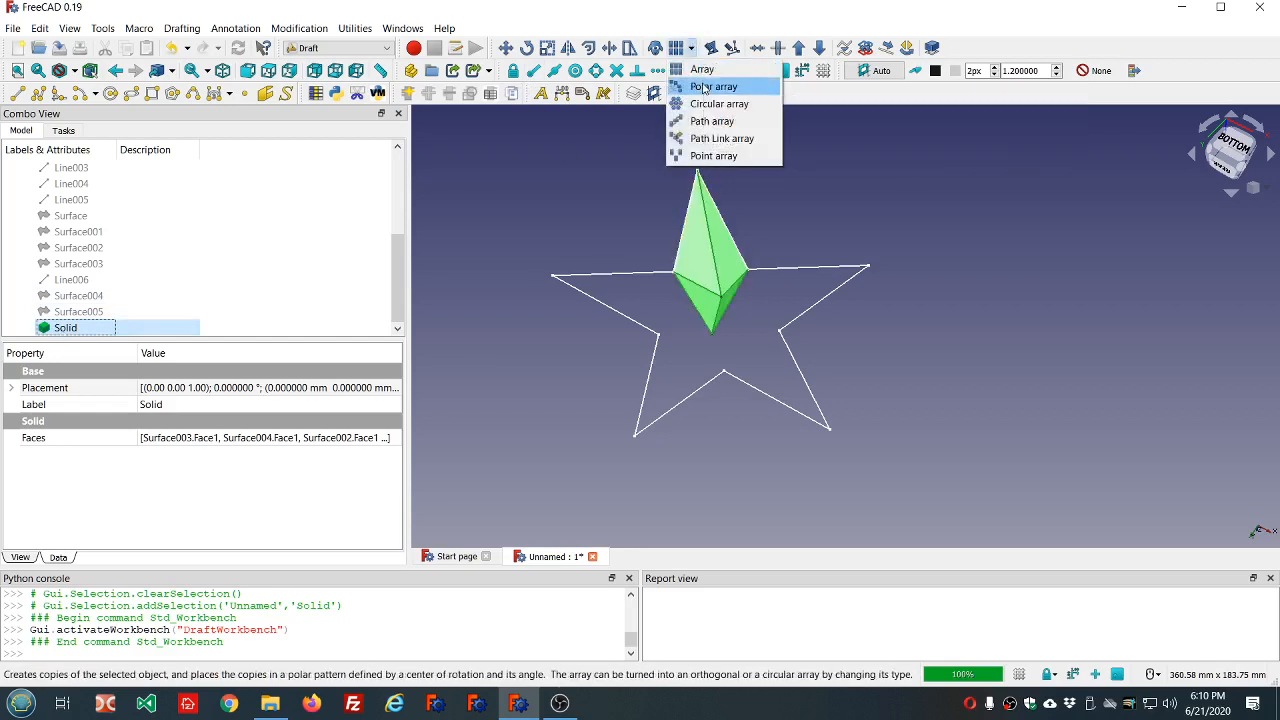
pyautogui.click(705, 87)
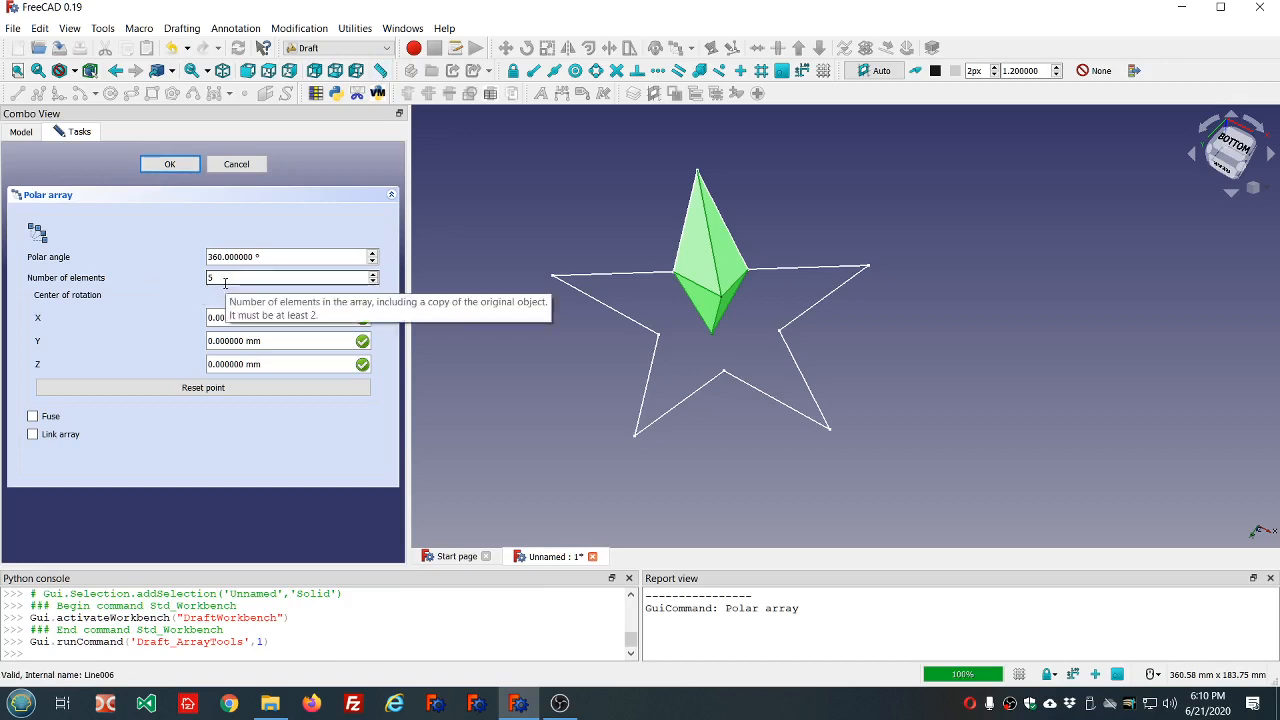
pyautogui.click(172, 165)
pyautogui.click(669, 461)
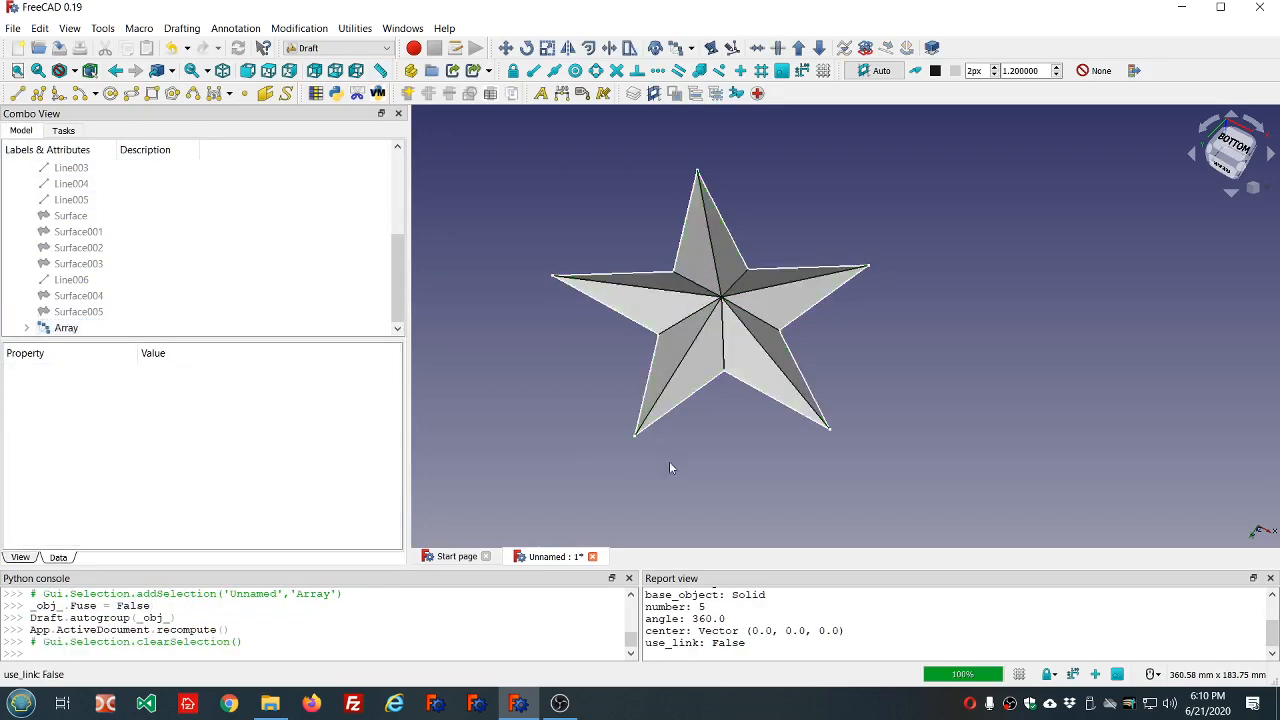
pyautogui.moveTo(671, 461)
pyautogui.mouseDown(button='middle')
pyautogui.moveTo(683, 423)
pyautogui.moveTo(769, 432)
pyautogui.moveTo(648, 459)
pyautogui.mouseUp(button='middle')
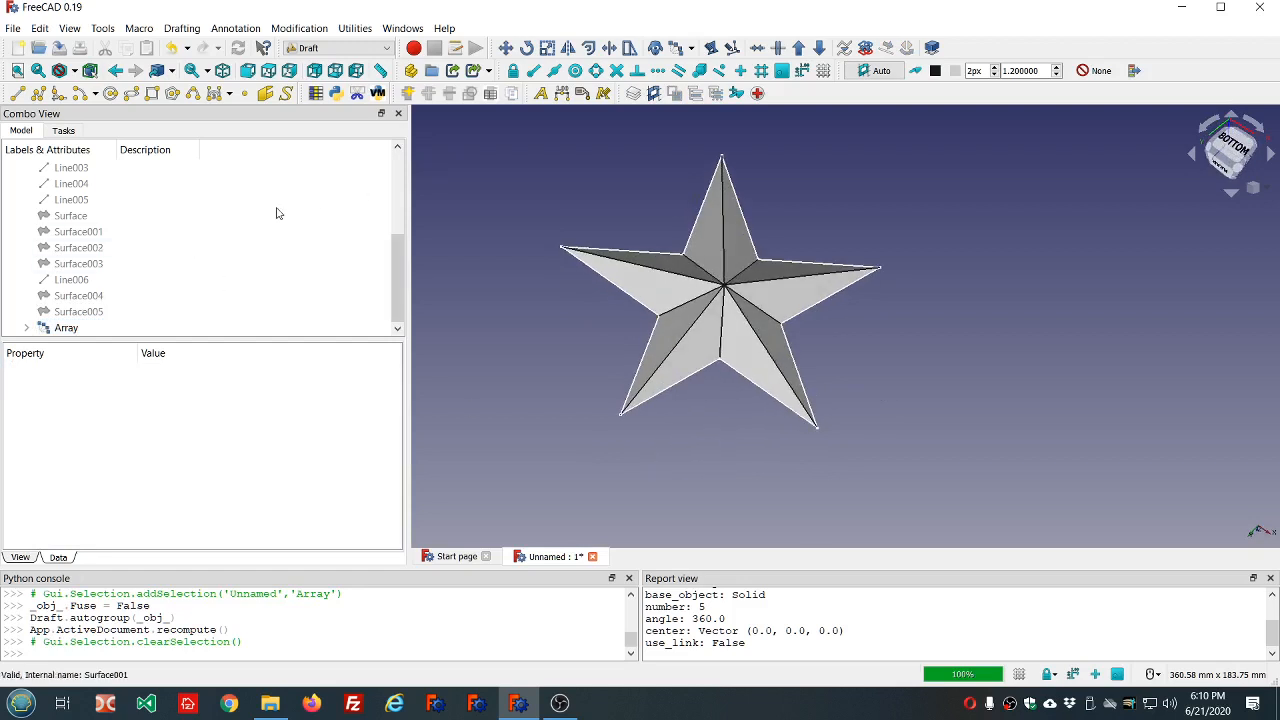
# In the Part workbench, run Check Geometry on the star's polar array and close the results.
pyautogui.click(350, 48)
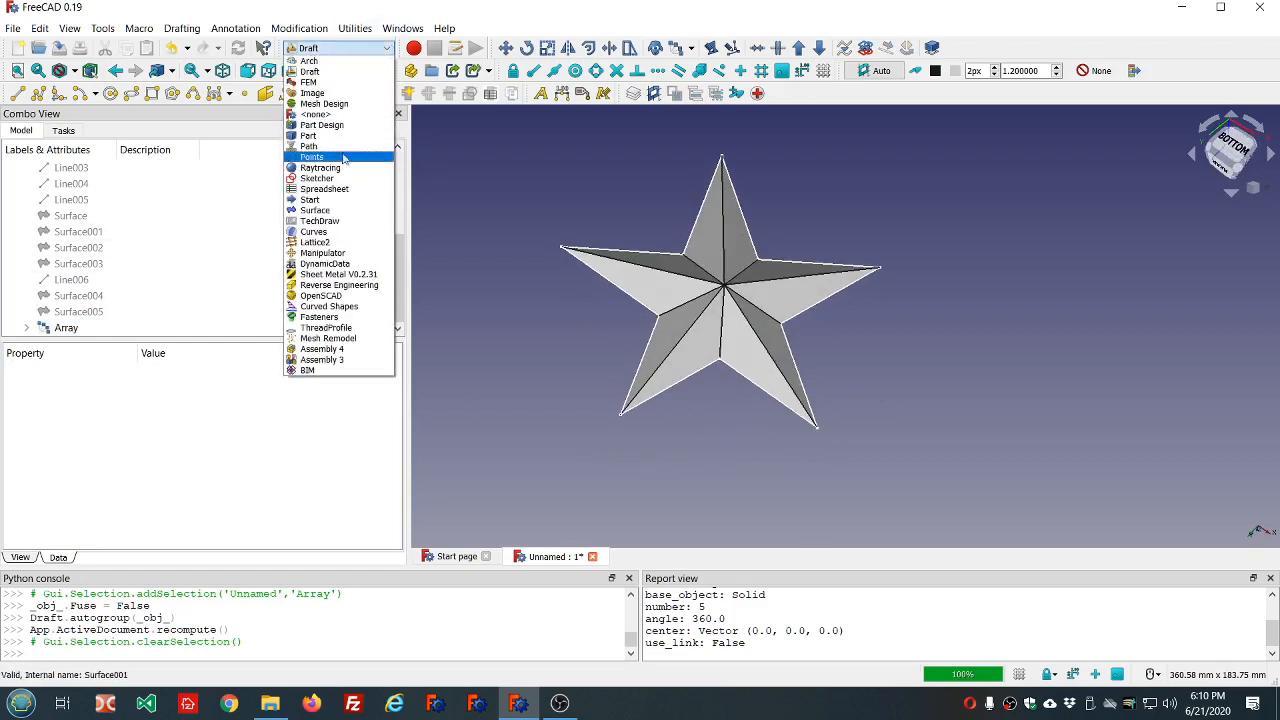
pyautogui.click(310, 135)
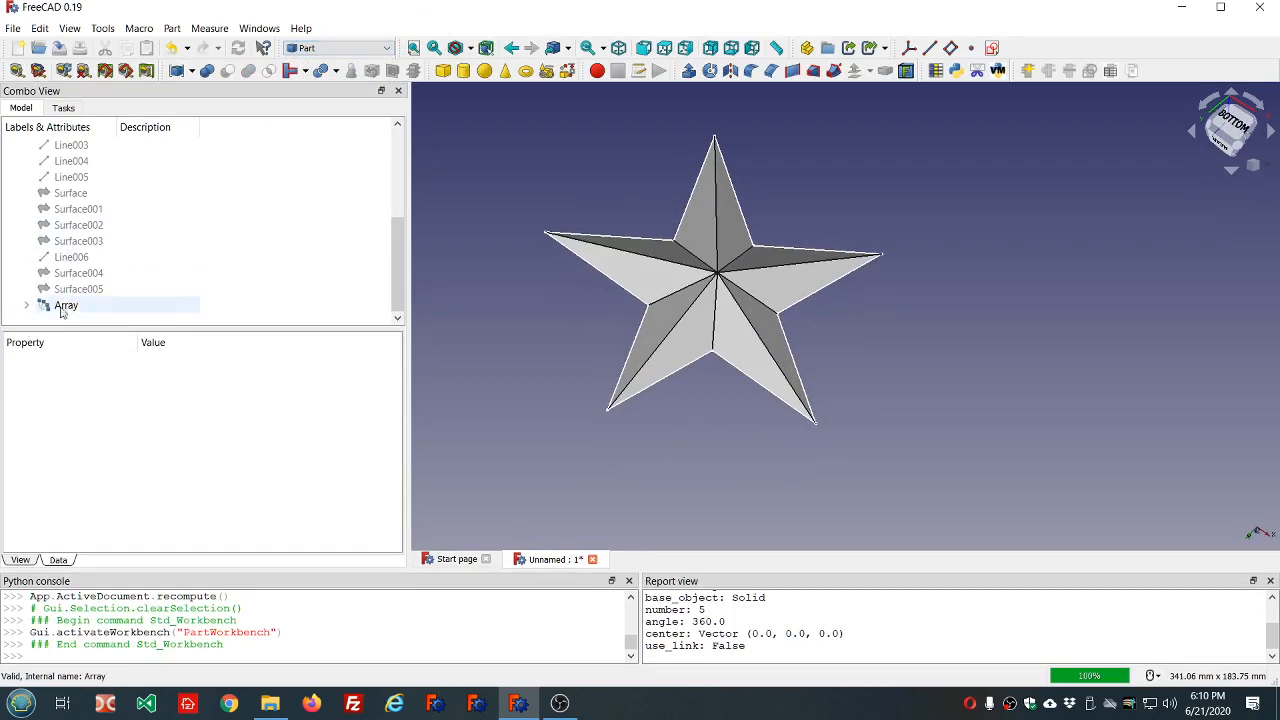
pyautogui.click(62, 310)
pyautogui.click(352, 70)
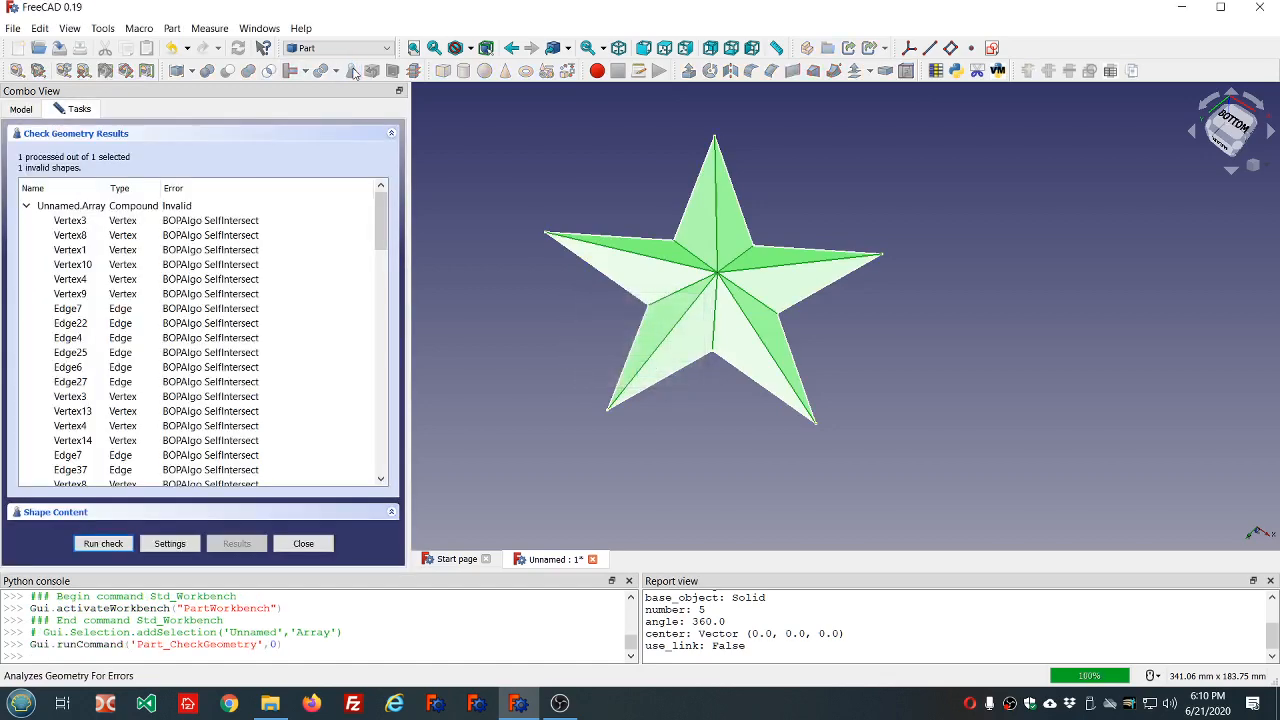
pyautogui.click(303, 544)
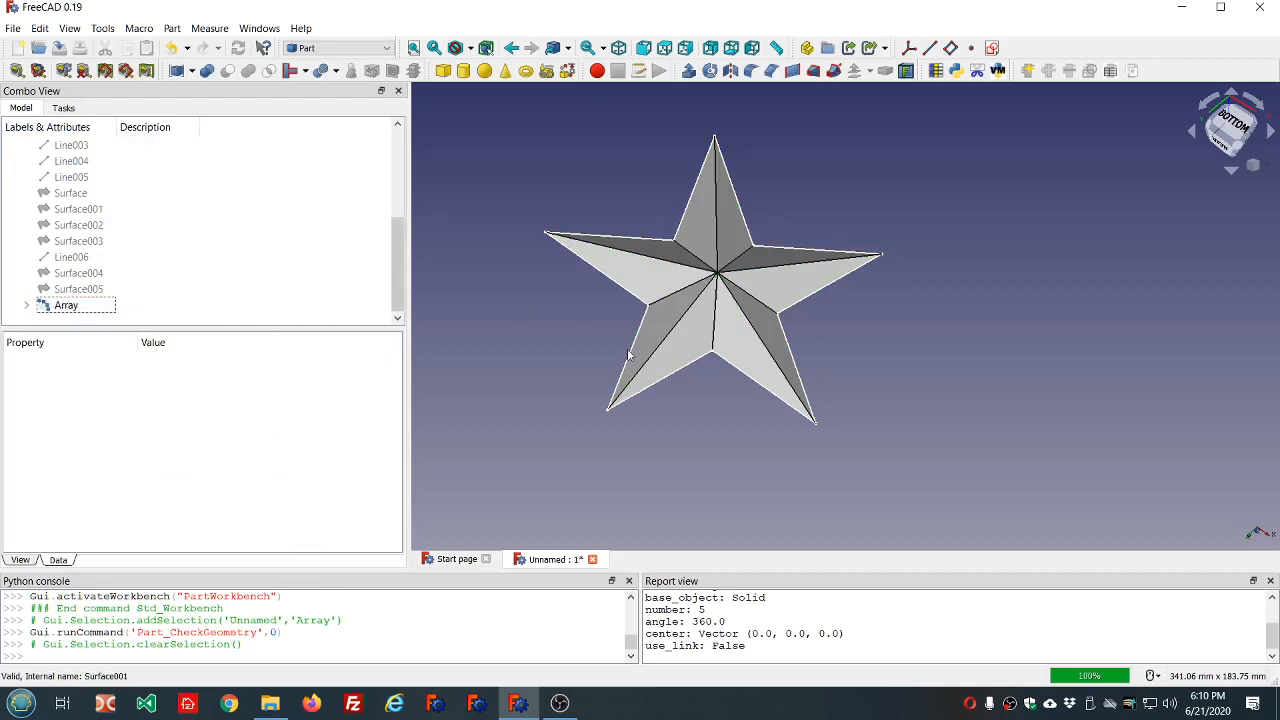
# Expand the polar array in the model tree and examine its properties and the star's shape.
pyautogui.click(26, 305)
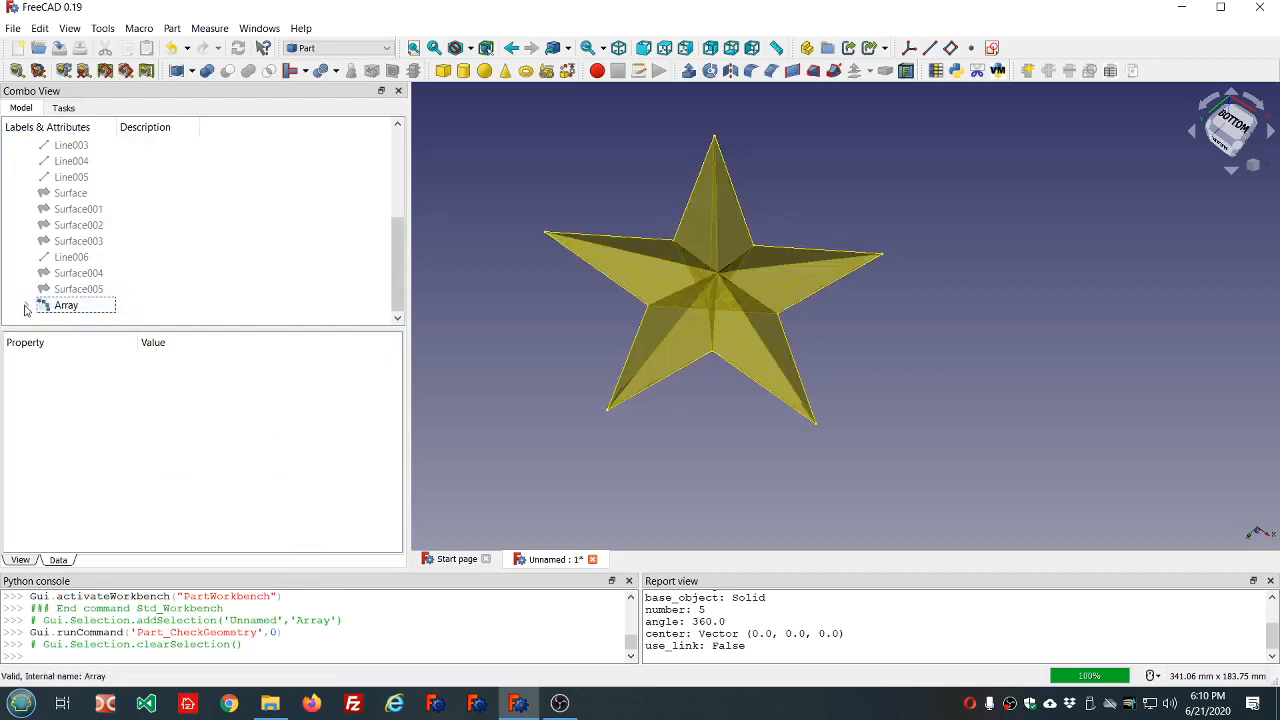
pyautogui.click(82, 289)
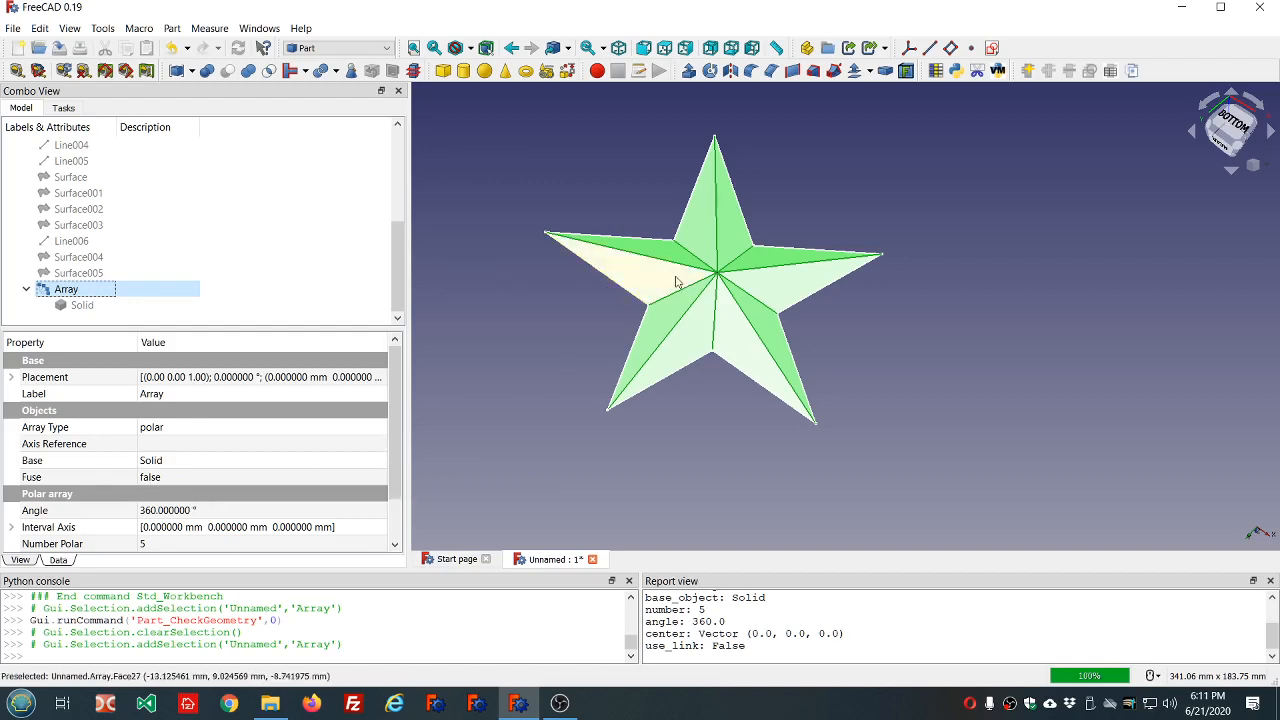
pyautogui.click(598, 185)
pyautogui.moveTo(599, 190)
pyautogui.mouseDown(button='middle')
pyautogui.moveTo(760, 260)
pyautogui.moveTo(969, 318)
pyautogui.moveTo(643, 214)
pyautogui.moveTo(625, 228)
pyautogui.moveTo(585, 186)
pyautogui.mouseUp(button='middle')
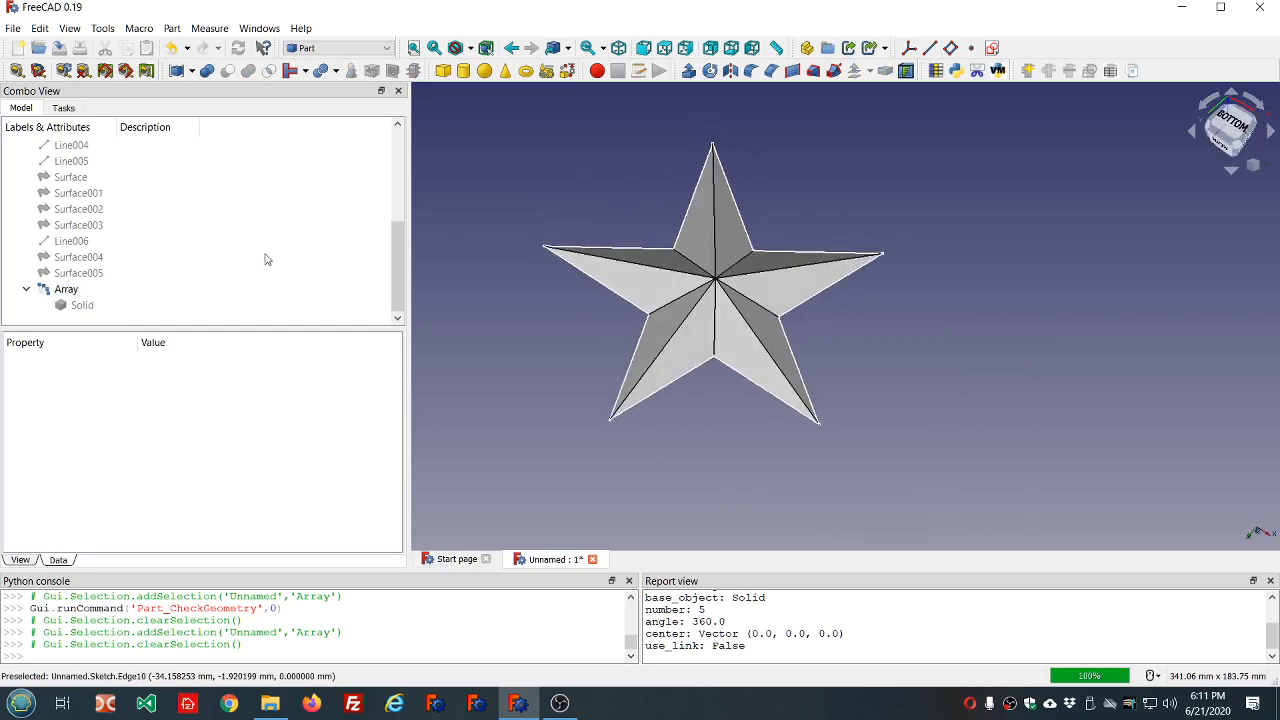
# Create a Part union from the star's polar array.
pyautogui.click(66, 289)
pyautogui.click(246, 71)
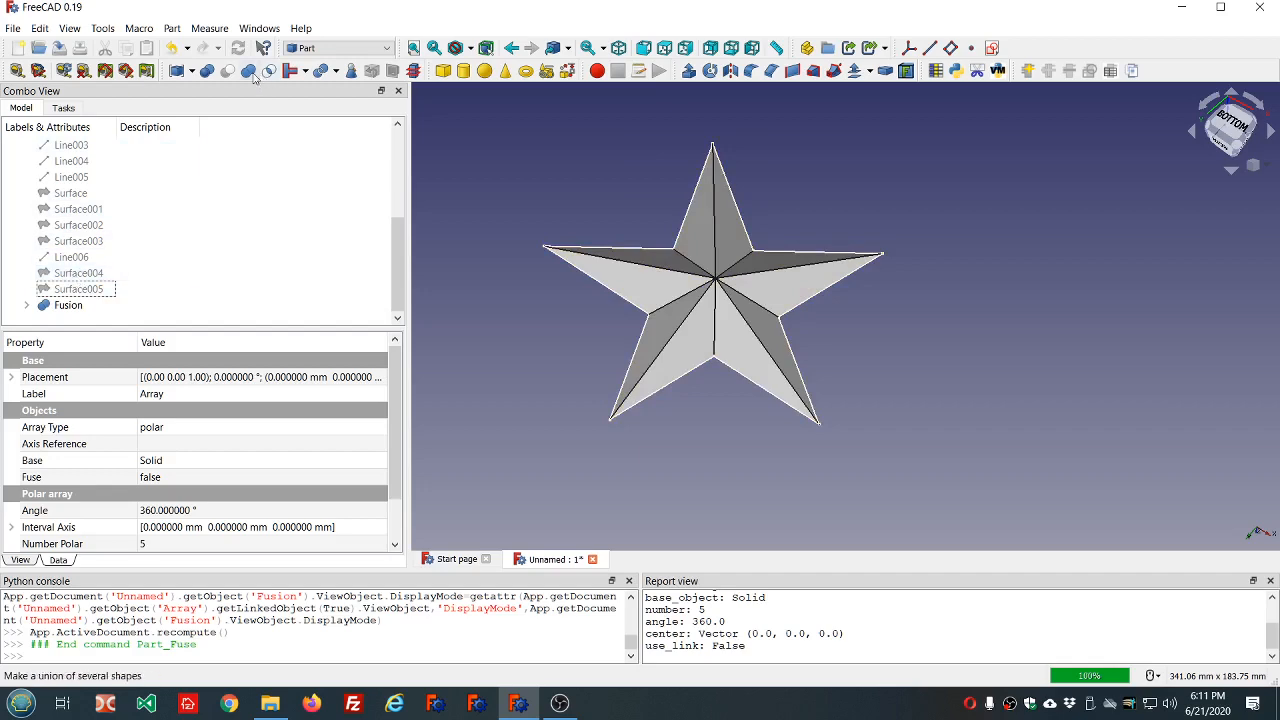
pyautogui.moveTo(749, 491); pyautogui.dragTo(722, 472, button='middle')
# Set the dd object's Circumradius to 60 mm and update the star model.
pyautogui.scroll(3, 149, 246)
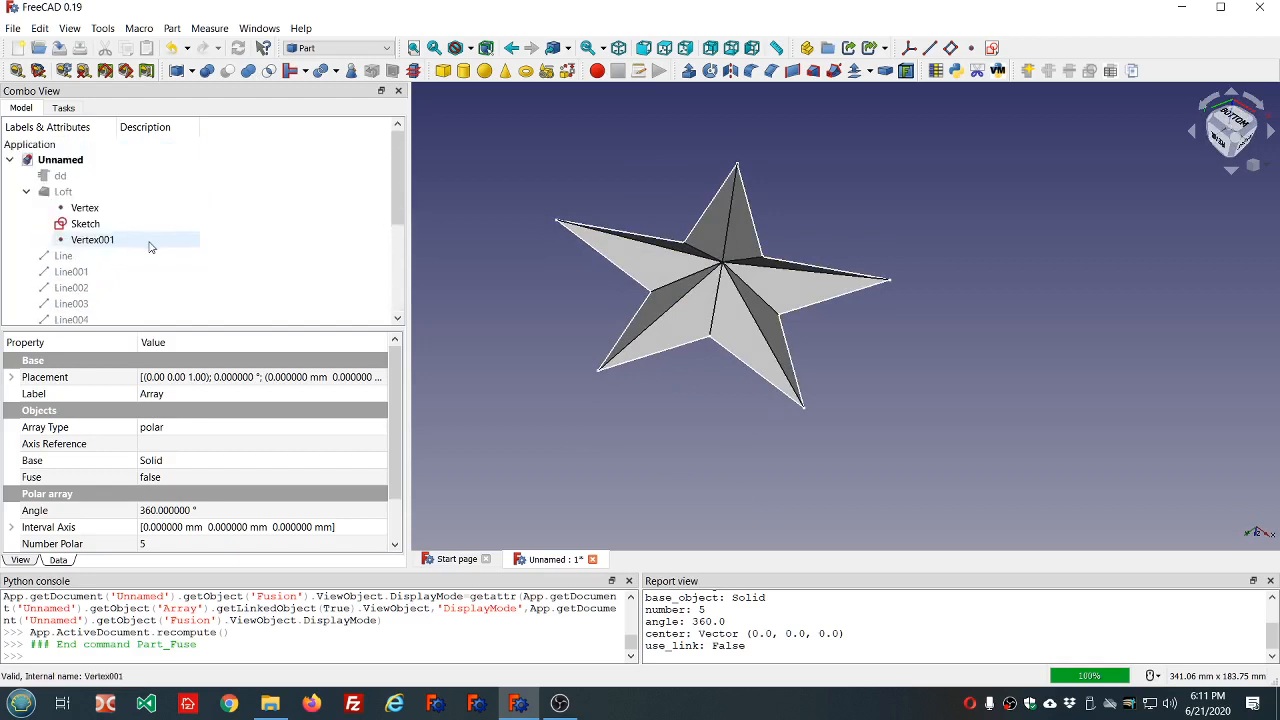
pyautogui.click(60, 176)
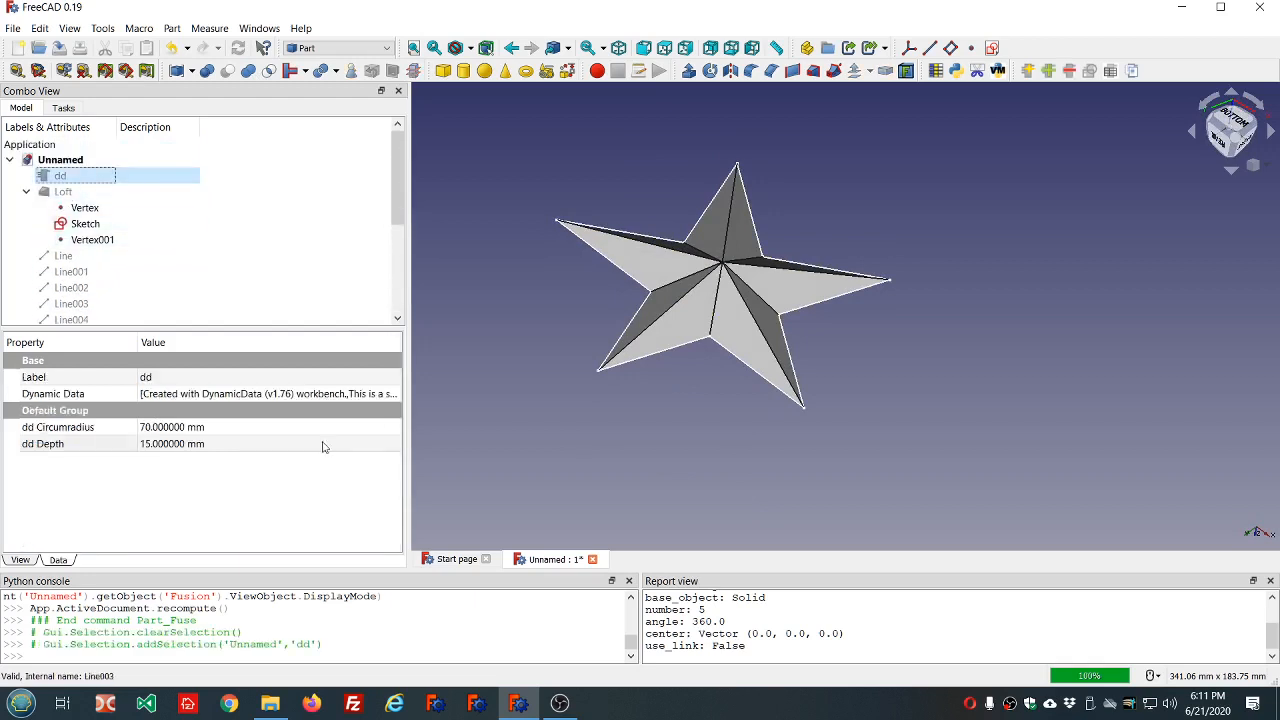
pyautogui.click(273, 427)
pyautogui.scroll(-3, 273, 427)
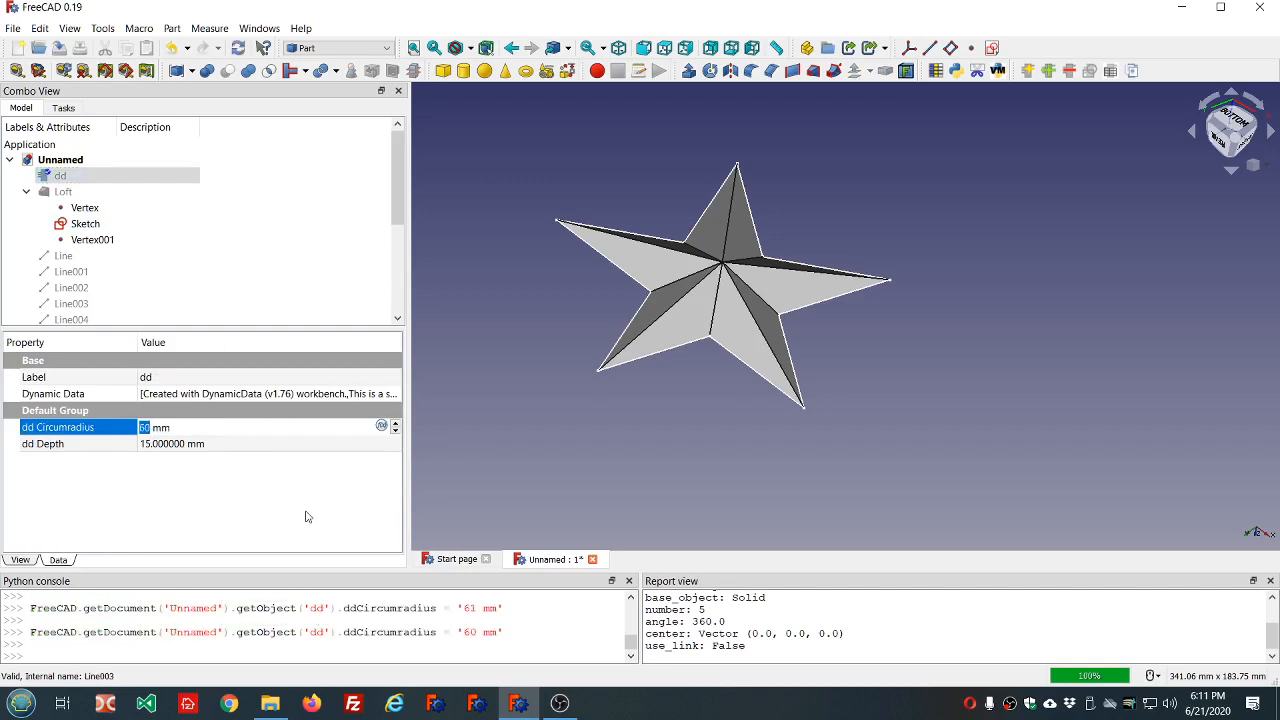
pyautogui.click(196, 214)
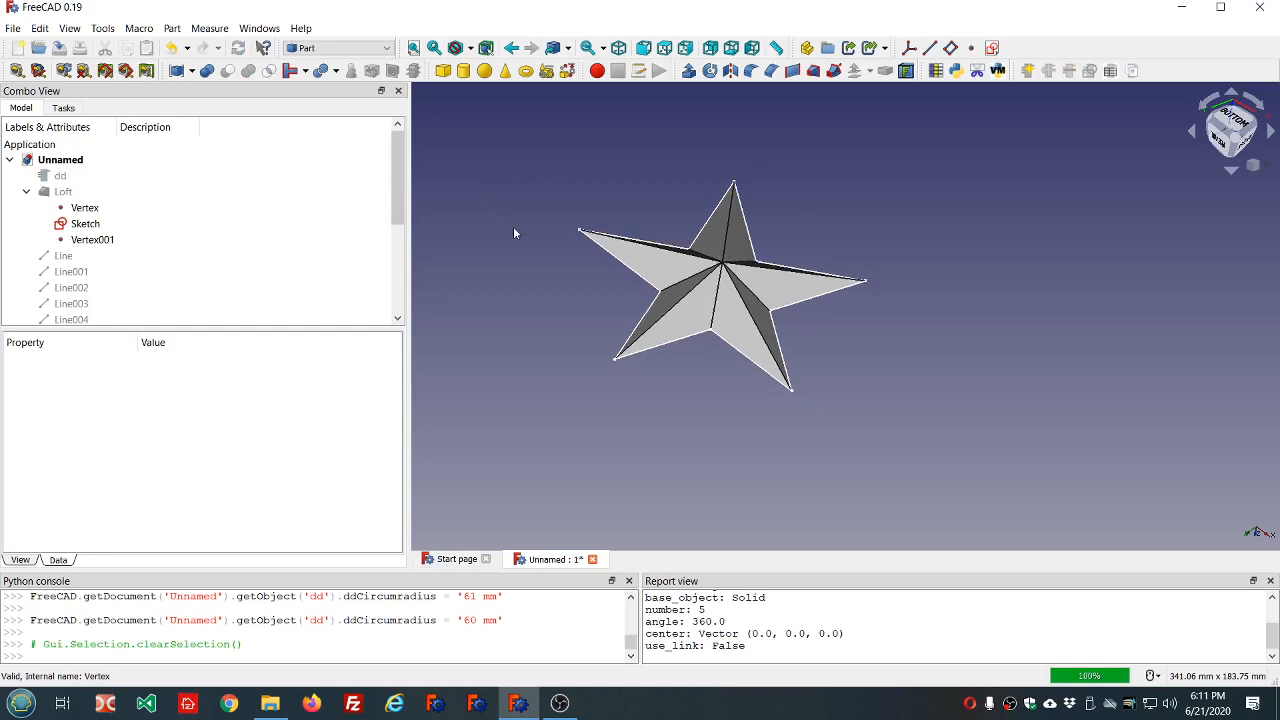
# Show the Loft over the fused star, compare the two shapes from several angles, and hide the Loft again.
pyautogui.click(72, 191)
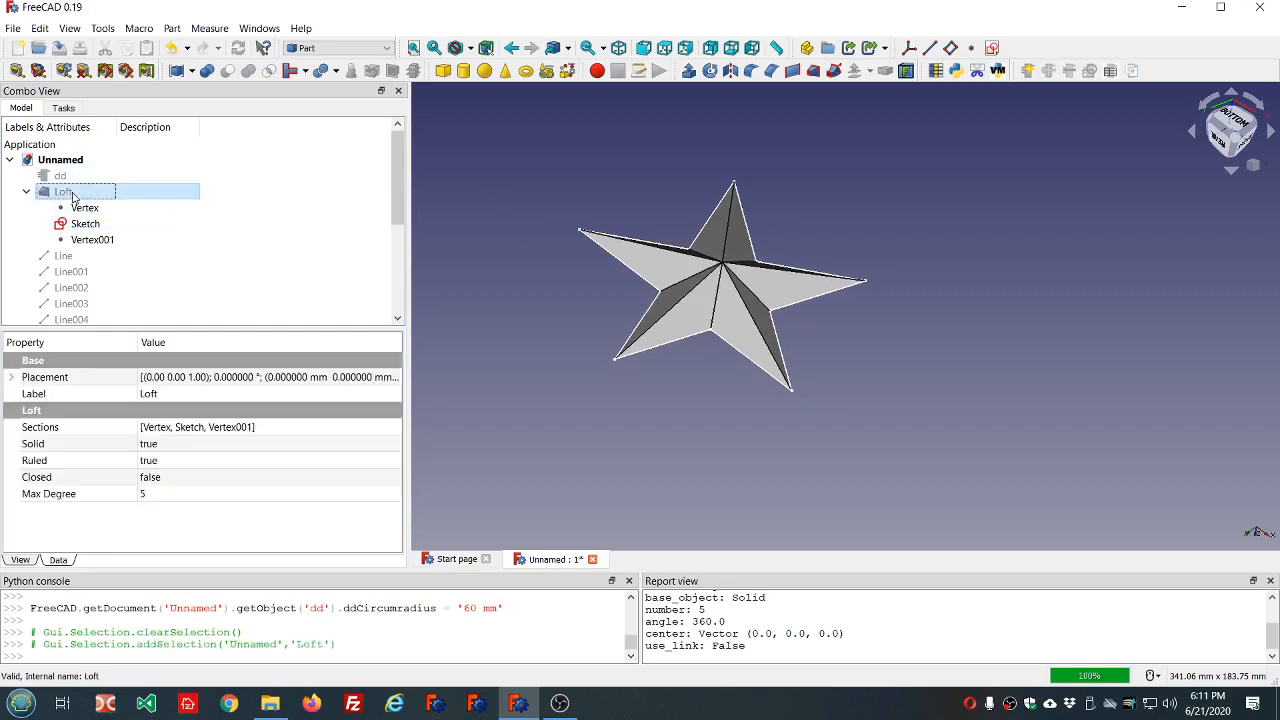
pyautogui.press('space')
pyautogui.press('space')
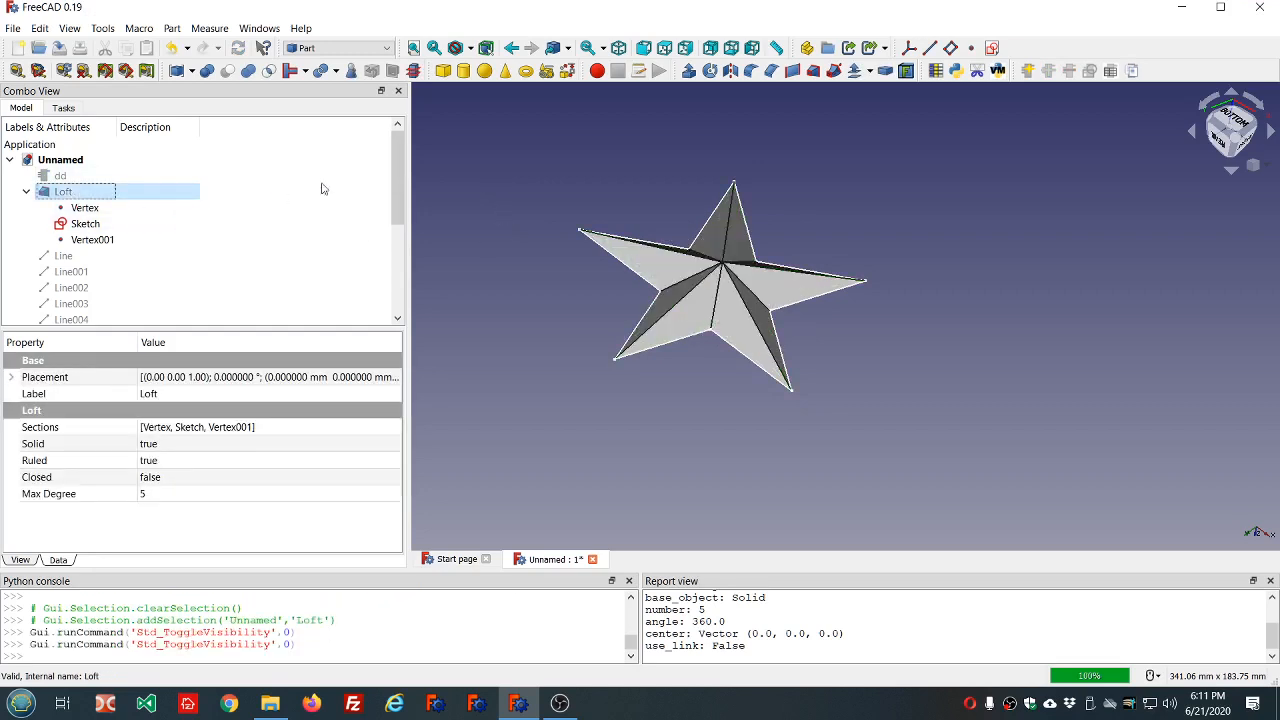
pyautogui.moveTo(479, 205); pyautogui.dragTo(512, 245, button='middle')
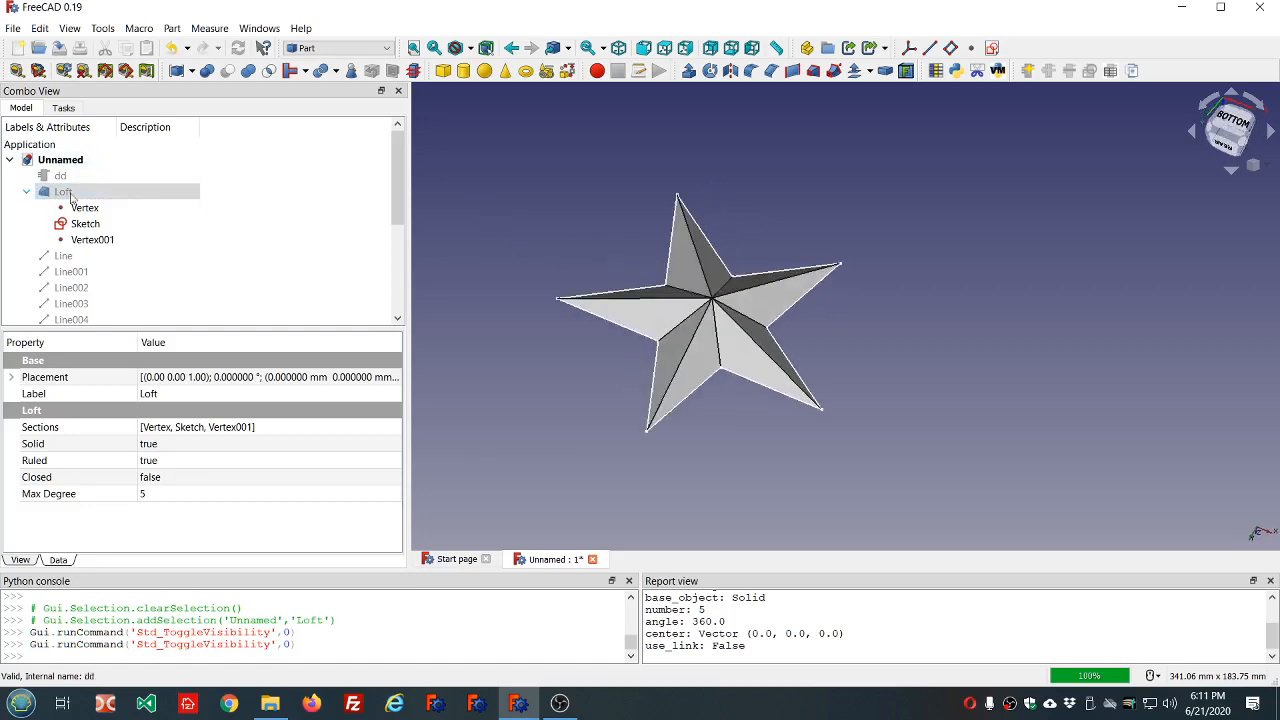
pyautogui.press('space')
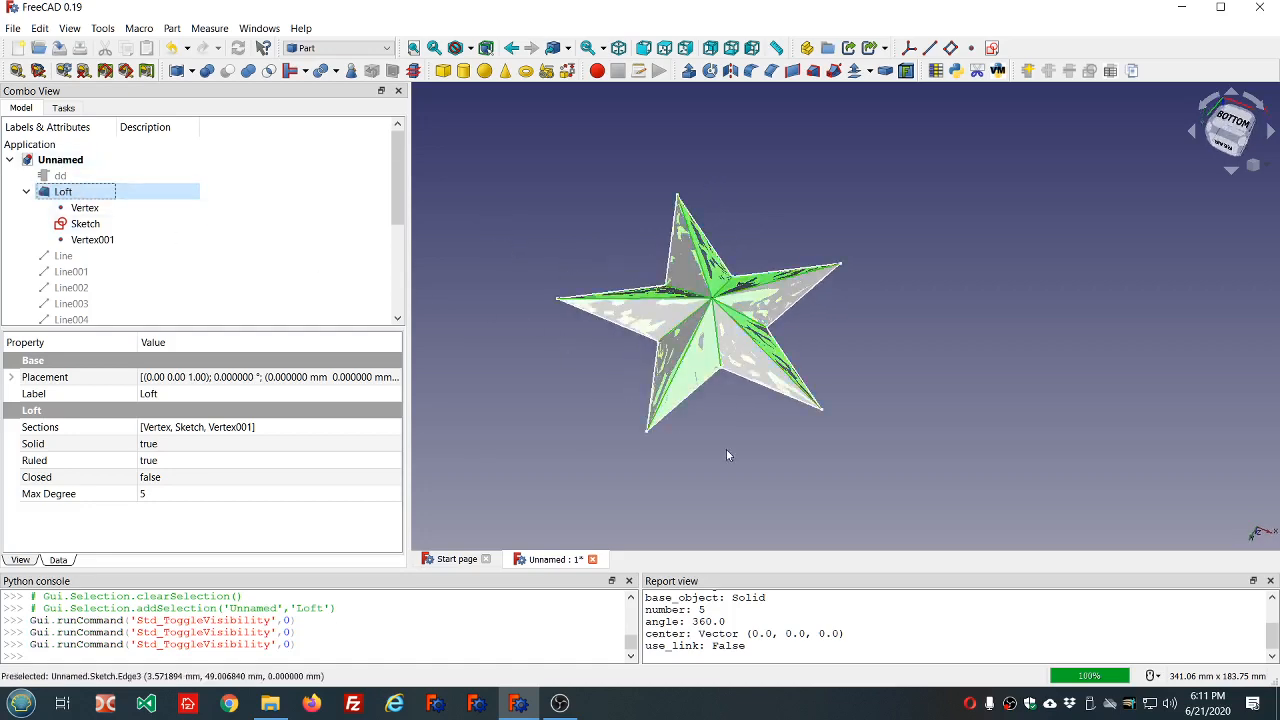
pyautogui.moveTo(727, 452); pyautogui.dragTo(665, 479, button='middle')
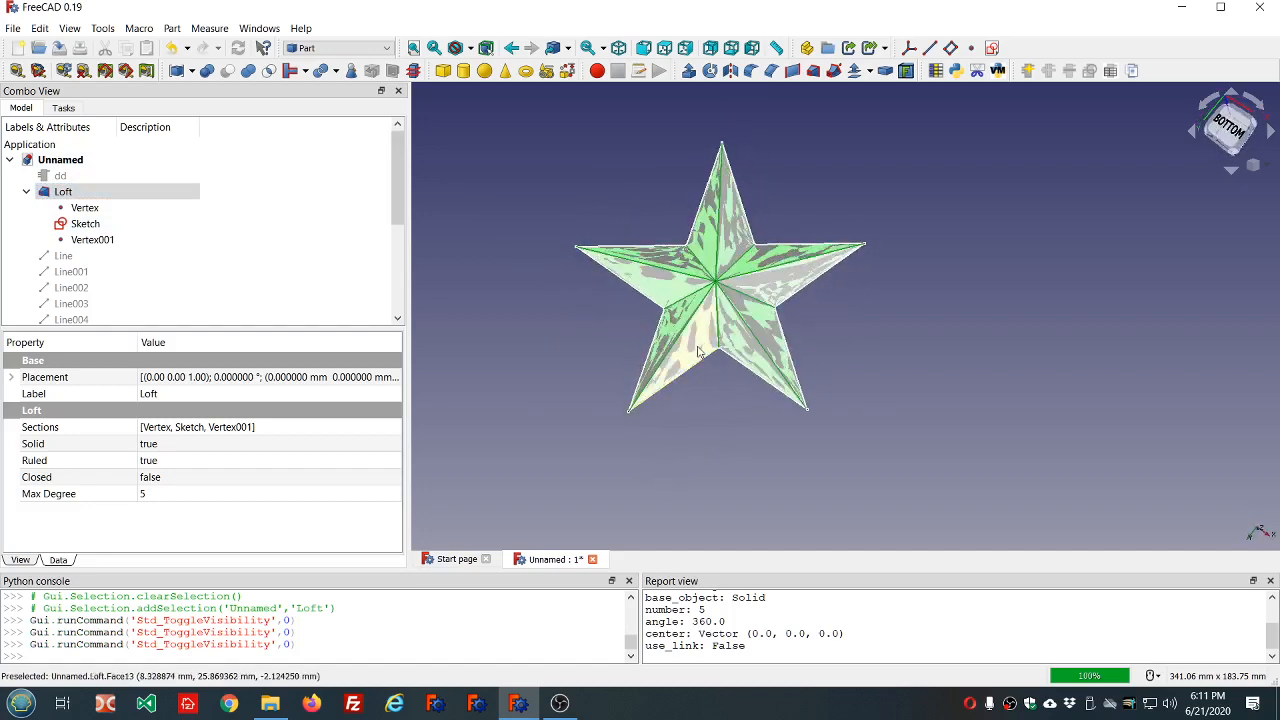
pyautogui.scroll(5, 695, 330)
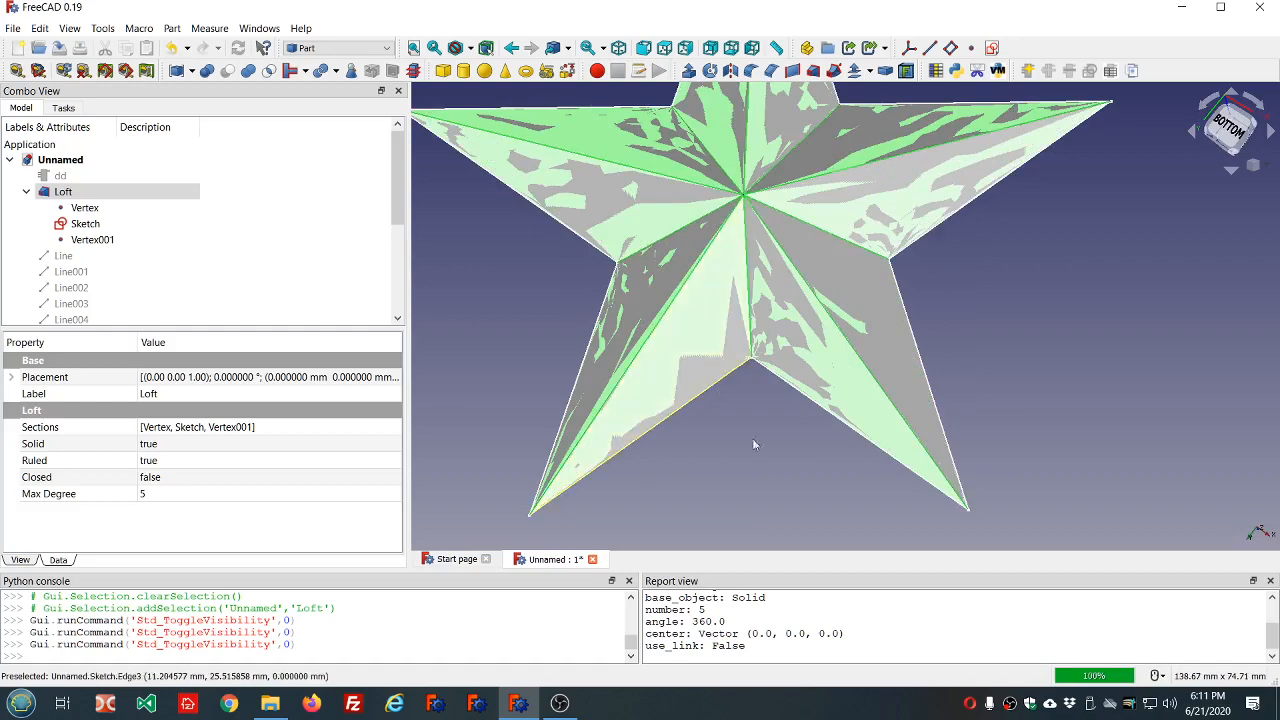
pyautogui.moveTo(770, 450); pyautogui.dragTo(718, 392, button='middle')
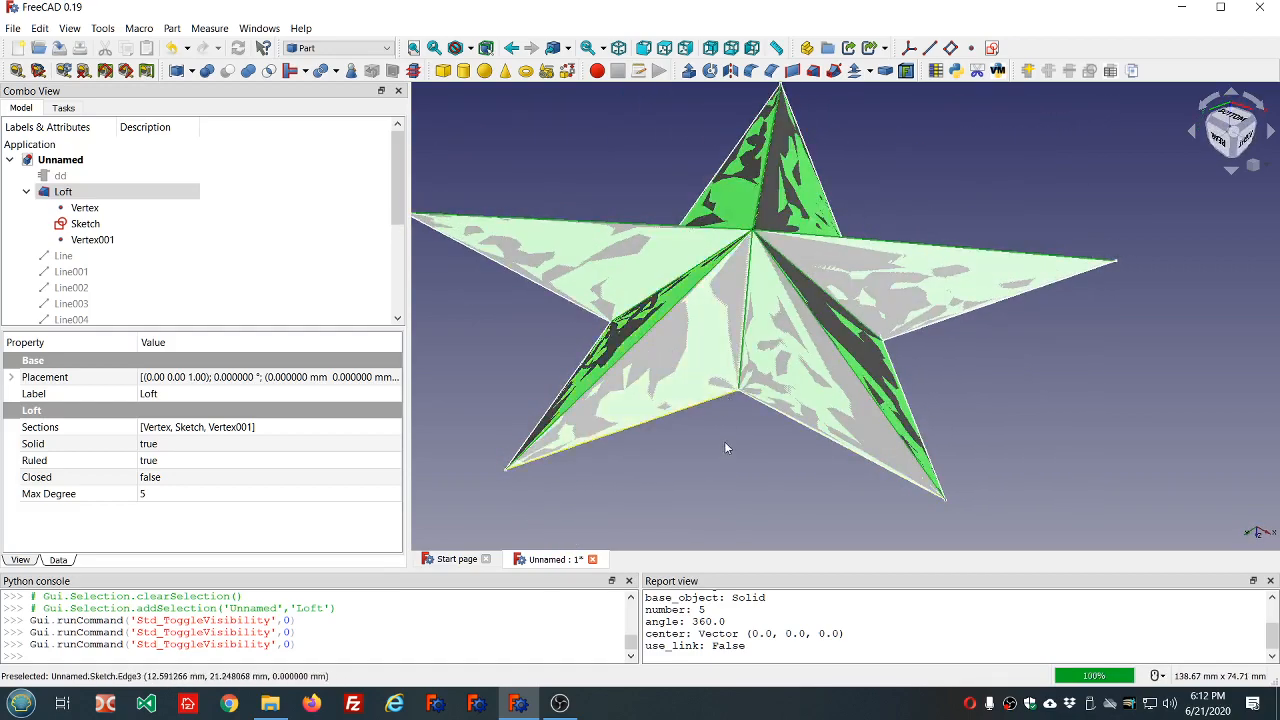
pyautogui.moveTo(726, 446); pyautogui.dragTo(740, 486, button='middle')
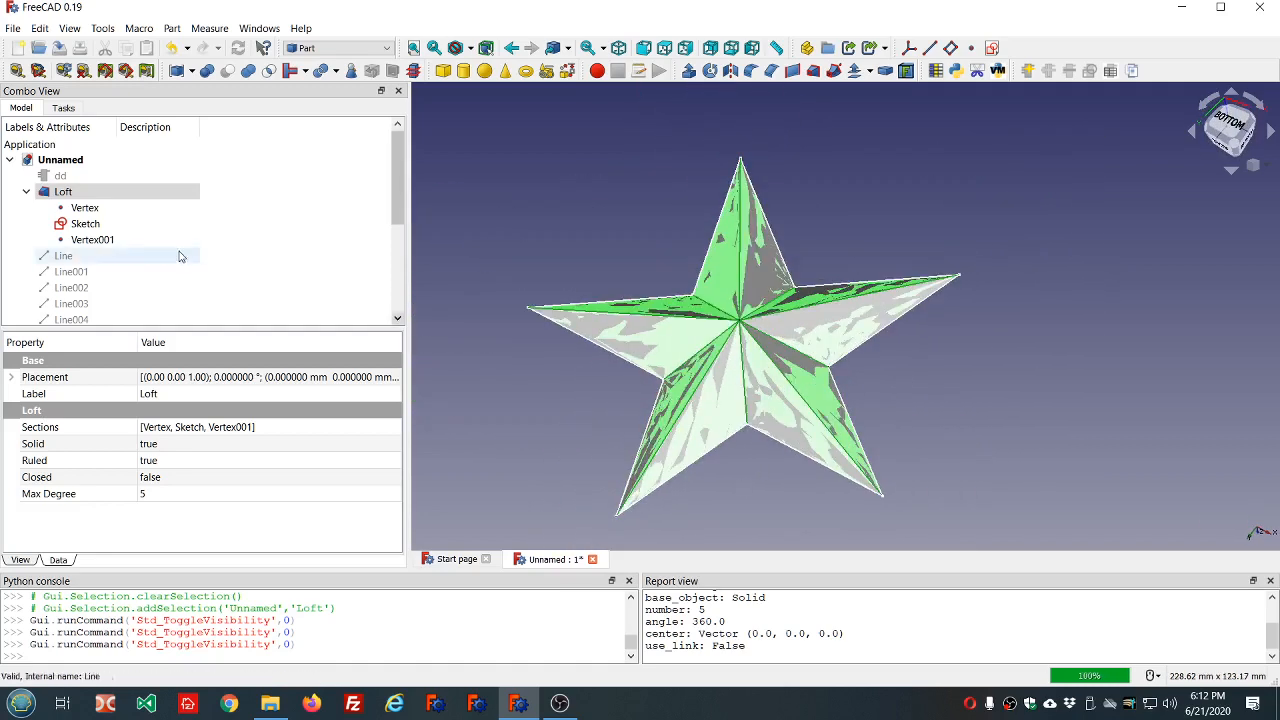
pyautogui.click(80, 198)
pyautogui.press('space')
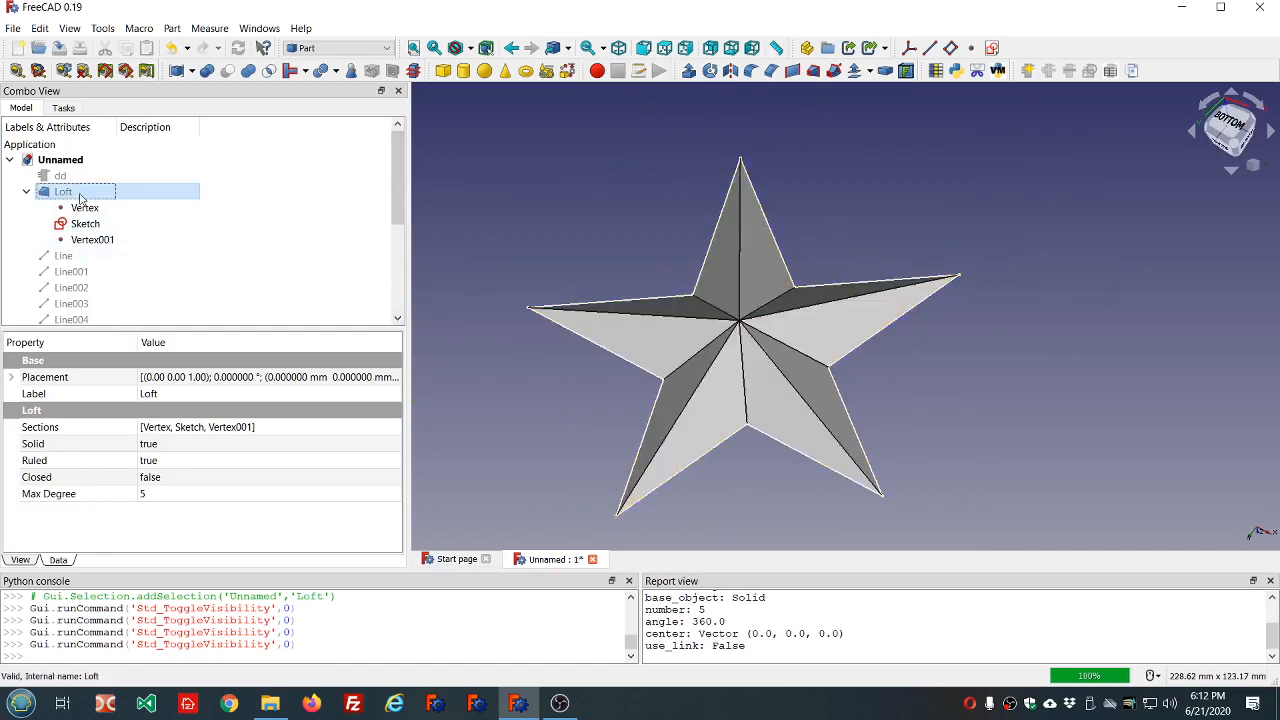
# Look through the objects in the model tree and examine the fused star's shape from different angles.
pyautogui.scroll(-3, 238, 246)
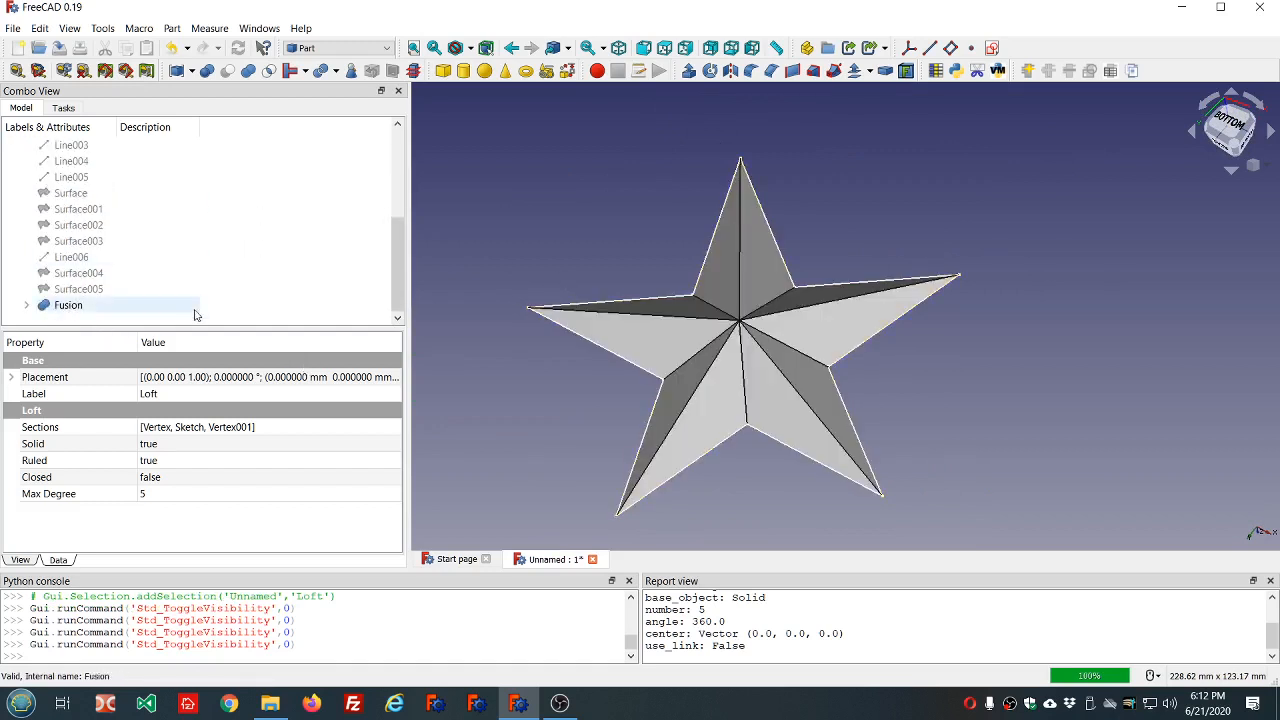
pyautogui.scroll(4, 196, 314)
pyautogui.scroll(-4, 196, 314)
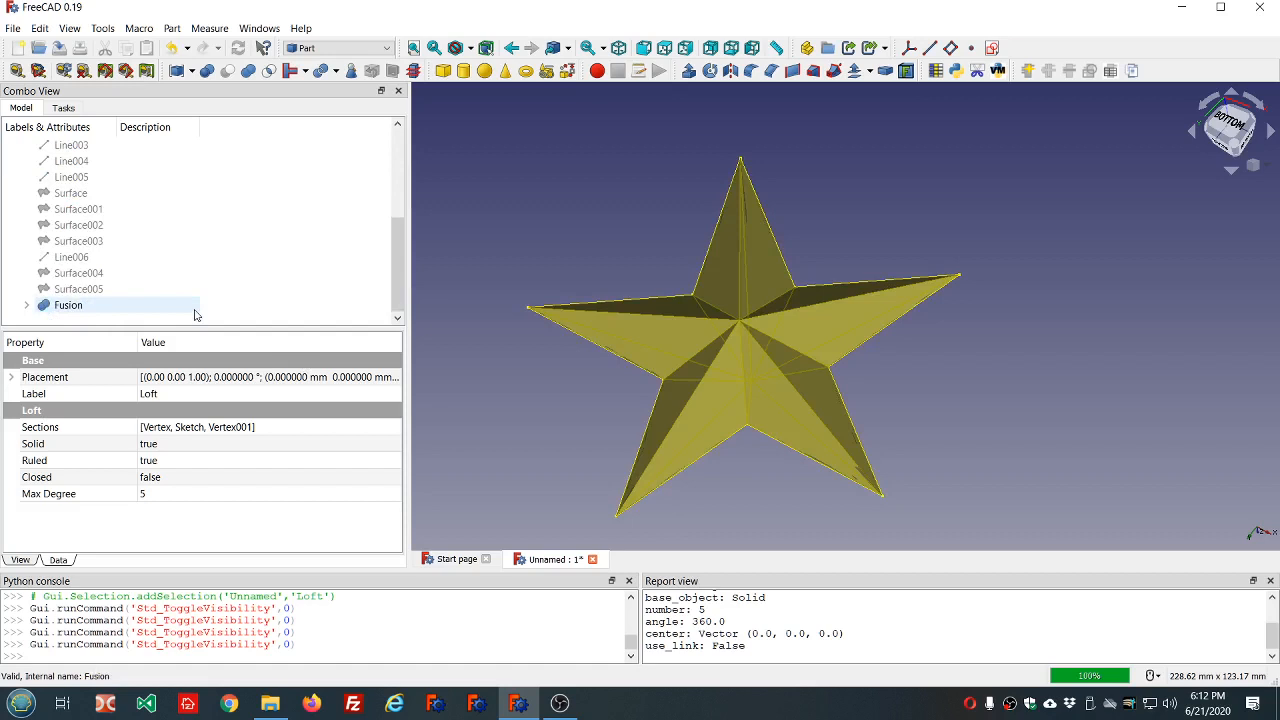
pyautogui.scroll(3, 196, 314)
pyautogui.scroll(-1, 196, 316)
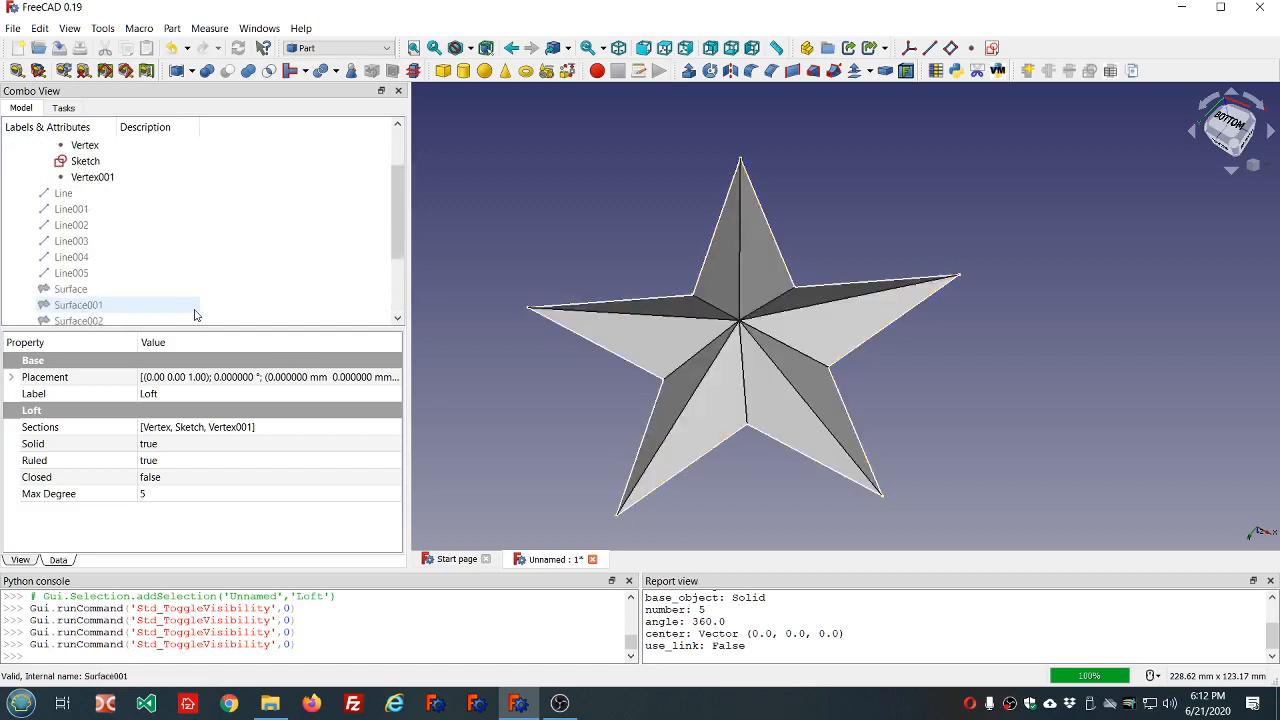
pyautogui.click(668, 224)
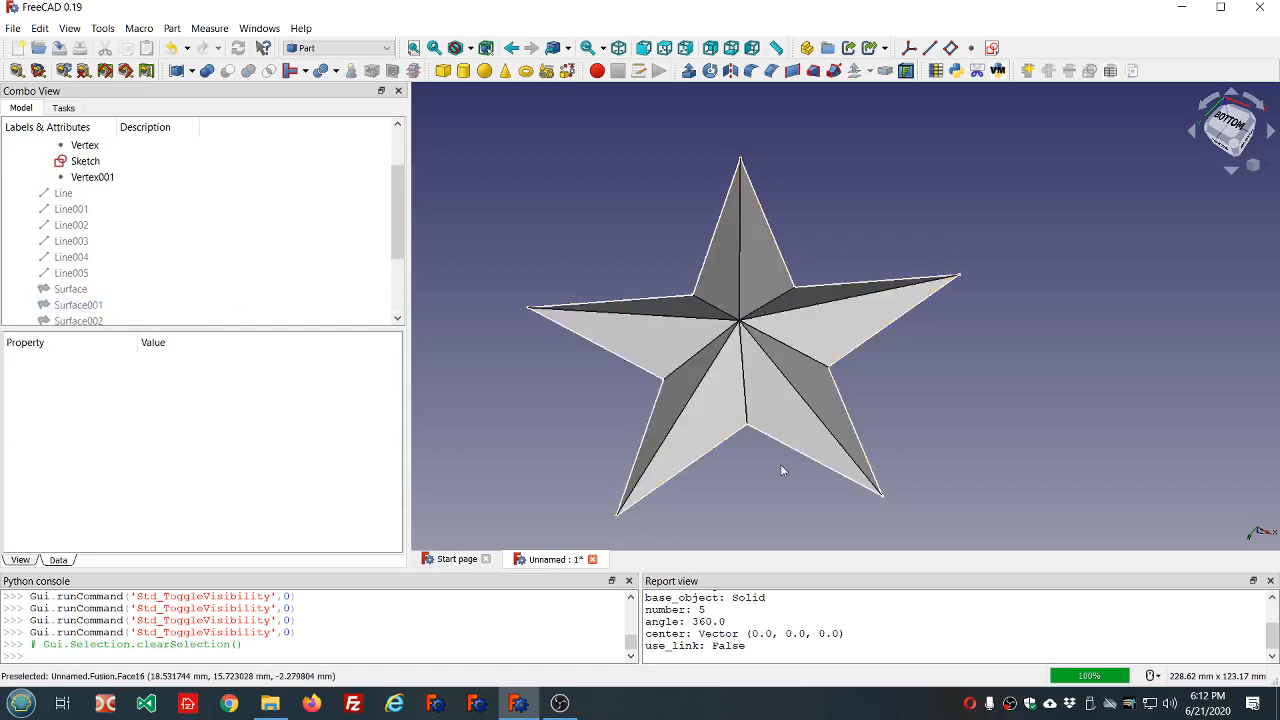
pyautogui.moveTo(781, 464)
pyautogui.mouseDown(button='middle')
pyautogui.moveTo(766, 334)
pyautogui.moveTo(749, 451)
pyautogui.moveTo(751, 477)
pyautogui.moveTo(770, 482)
pyautogui.mouseUp(button='middle')
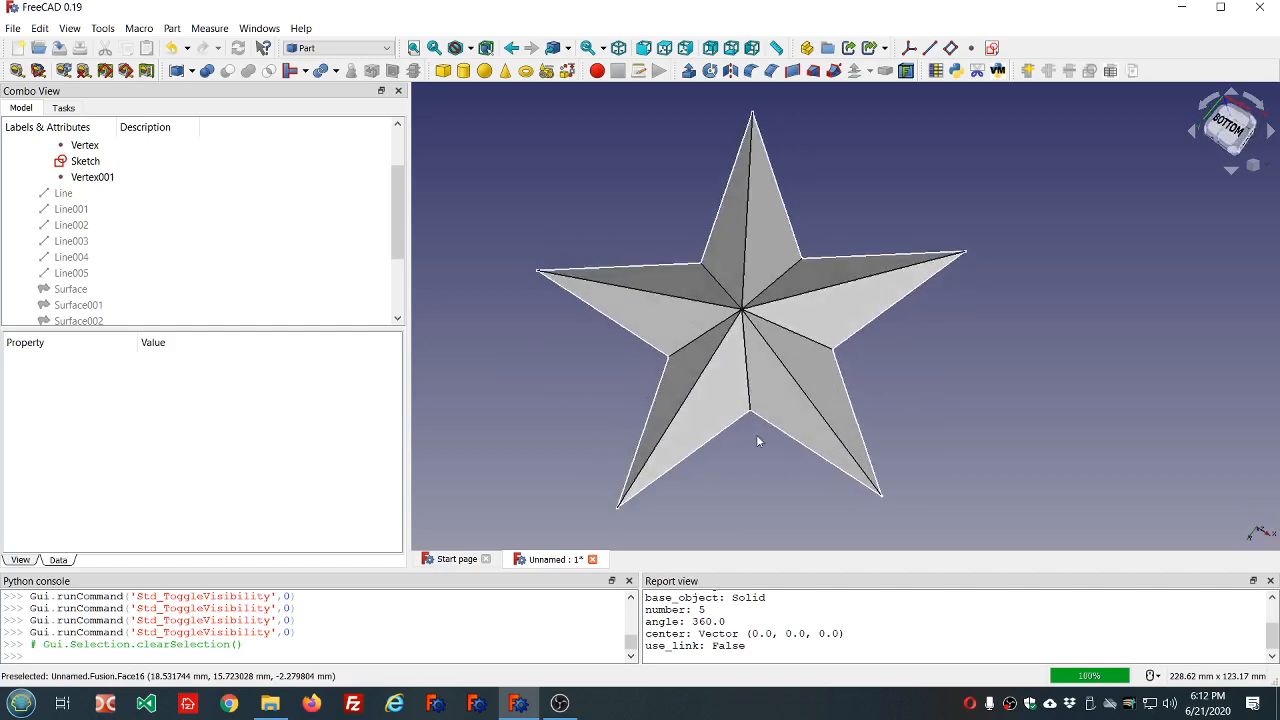
pyautogui.scroll(-3, 757, 434)
pyautogui.scroll(3, 806, 475)
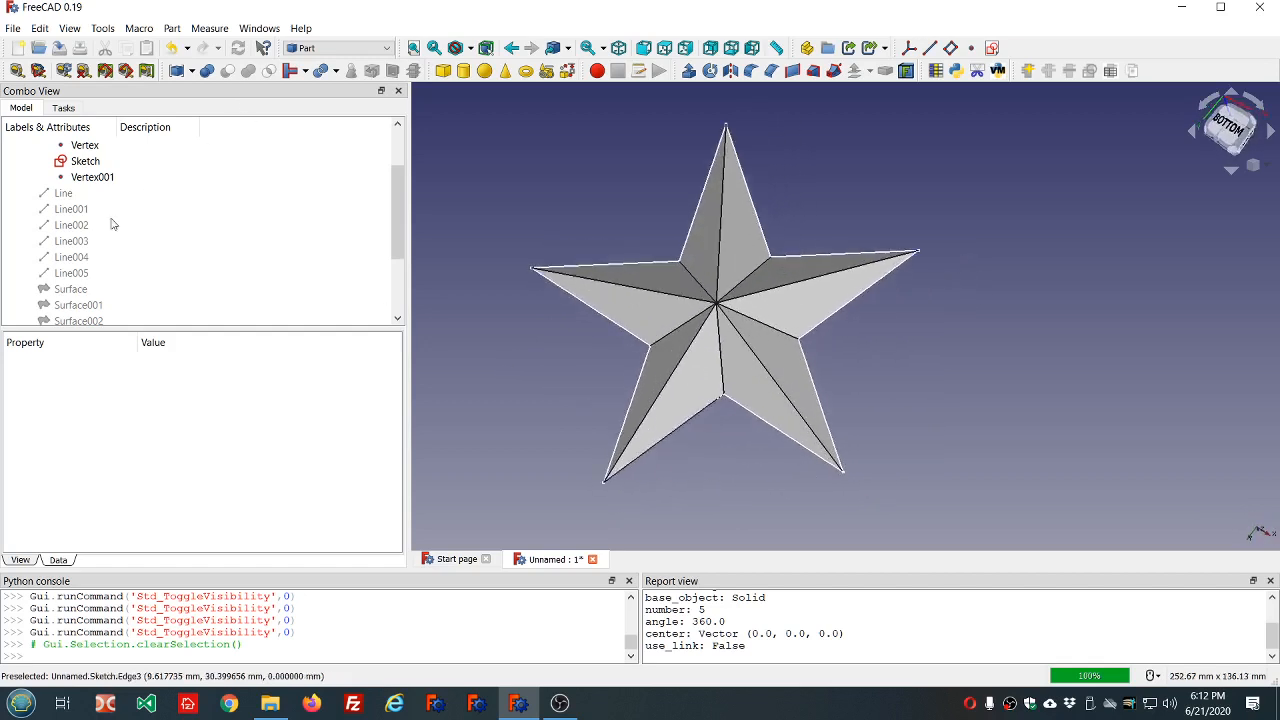
# Run Check Geometry on the Fusion, review the check settings and the shape content, and close the results.
pyautogui.scroll(-2, 113, 240)
pyautogui.click(70, 305)
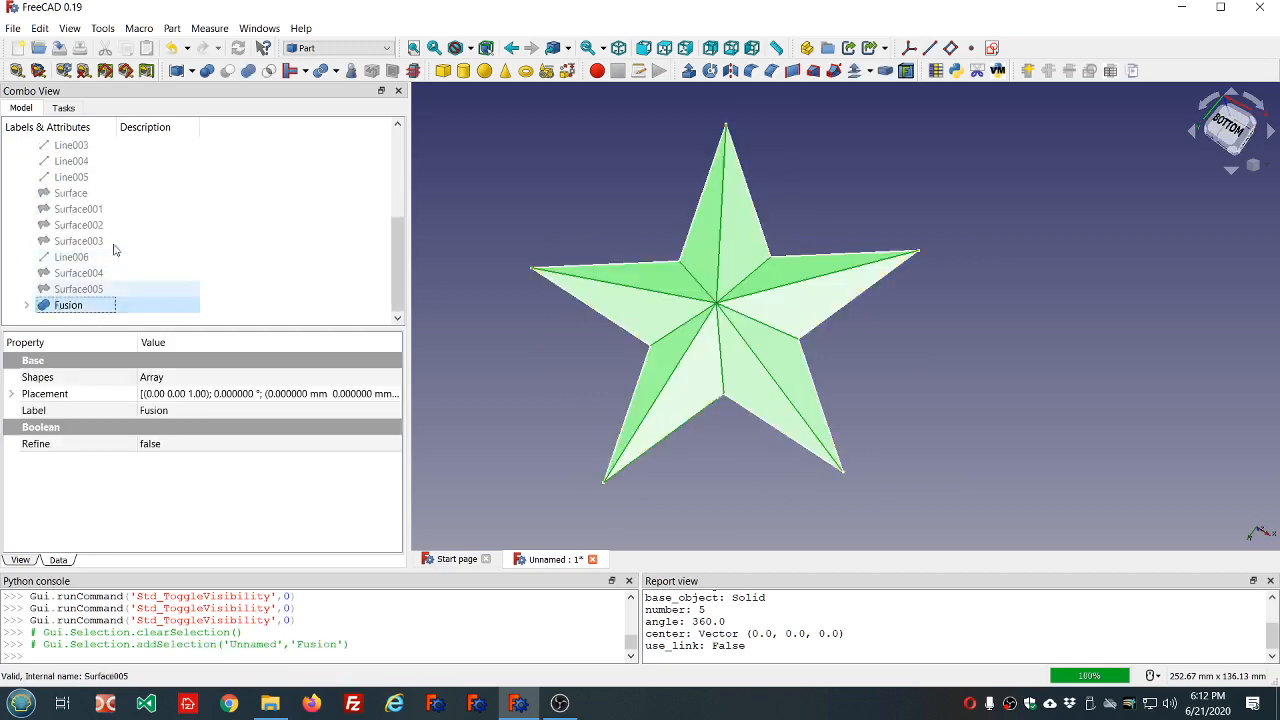
pyautogui.click(351, 70)
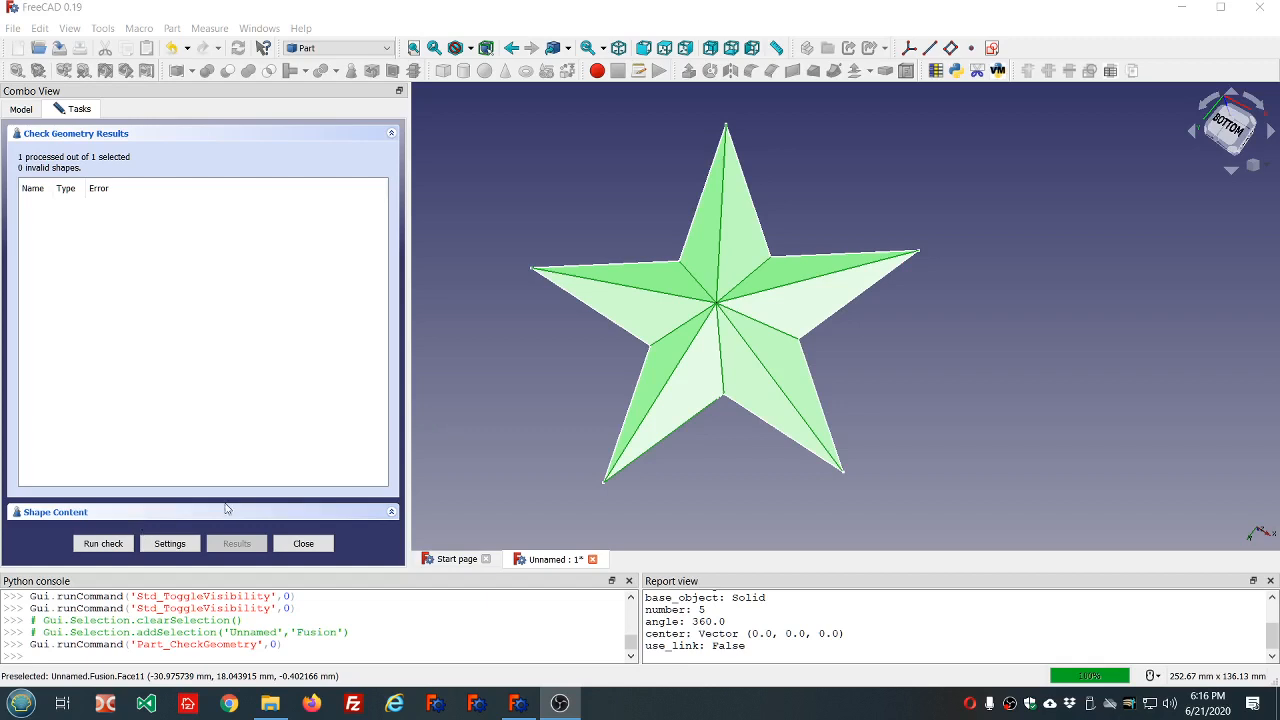
pyautogui.click(180, 548)
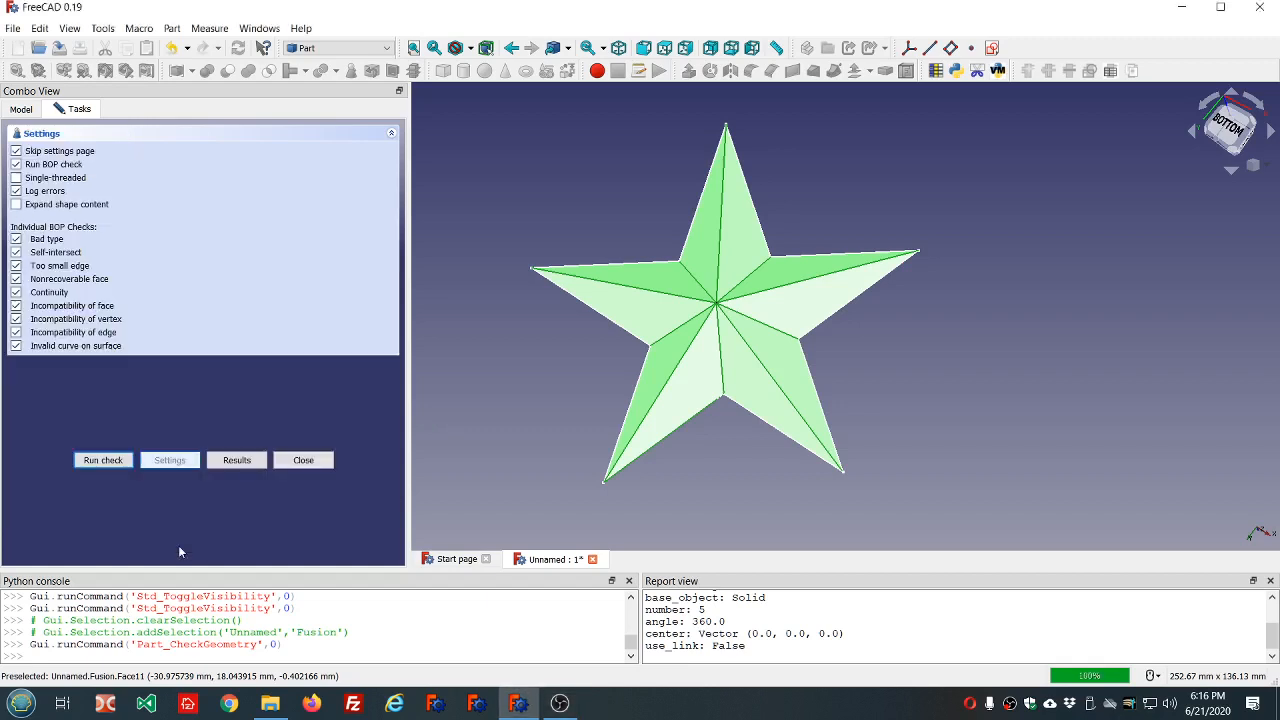
pyautogui.click(240, 460)
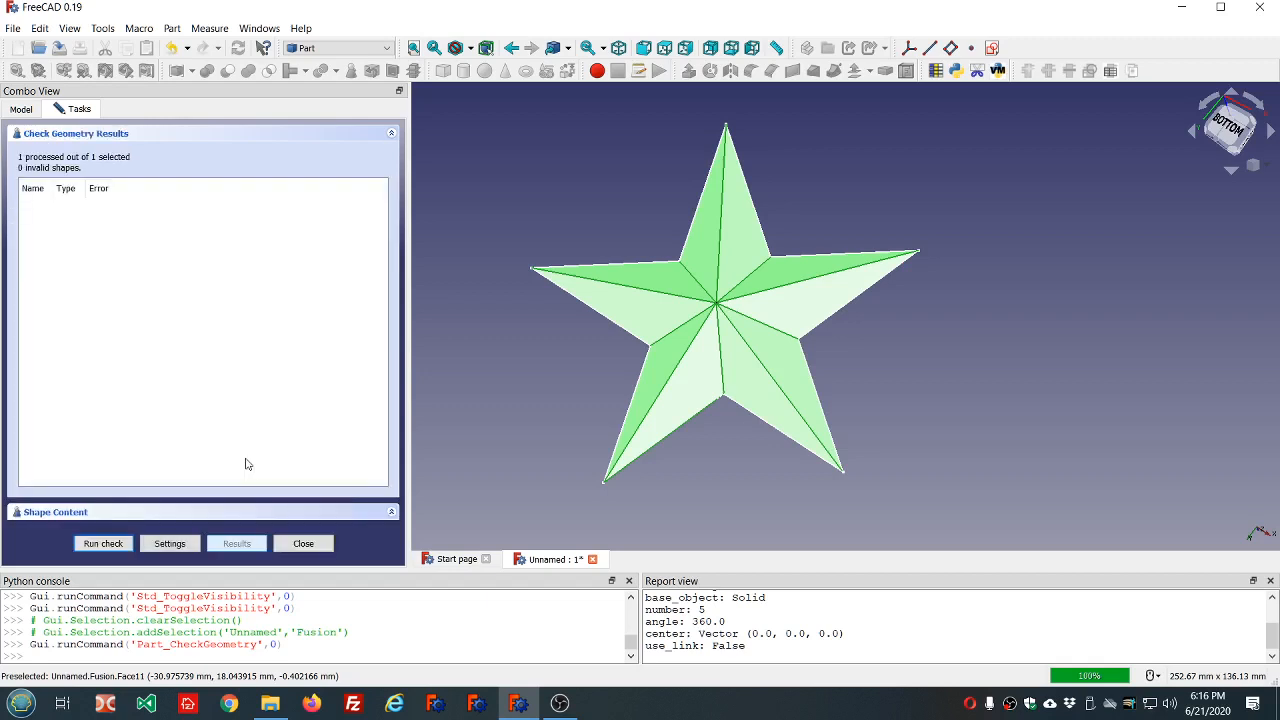
pyautogui.click(60, 514)
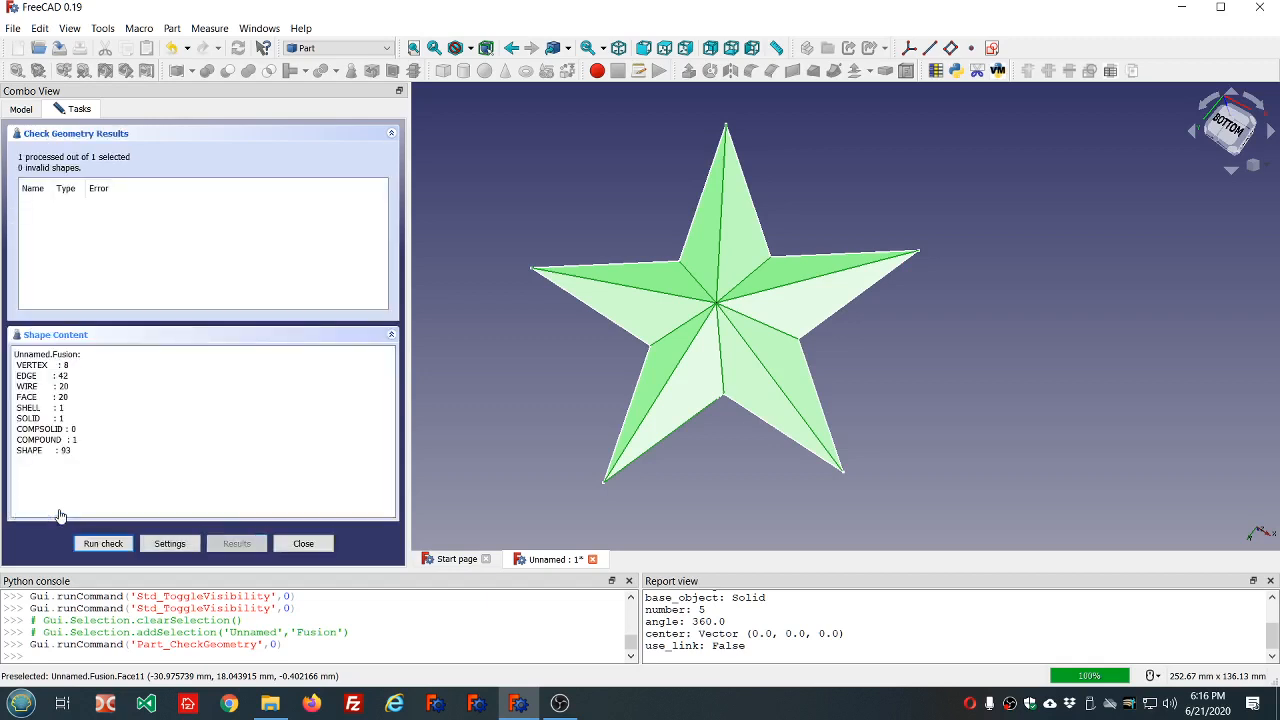
pyautogui.click(318, 547)
# Delete the Fusion object while keeping the polar array it was made from.
pyautogui.scroll(-2, 599, 354)
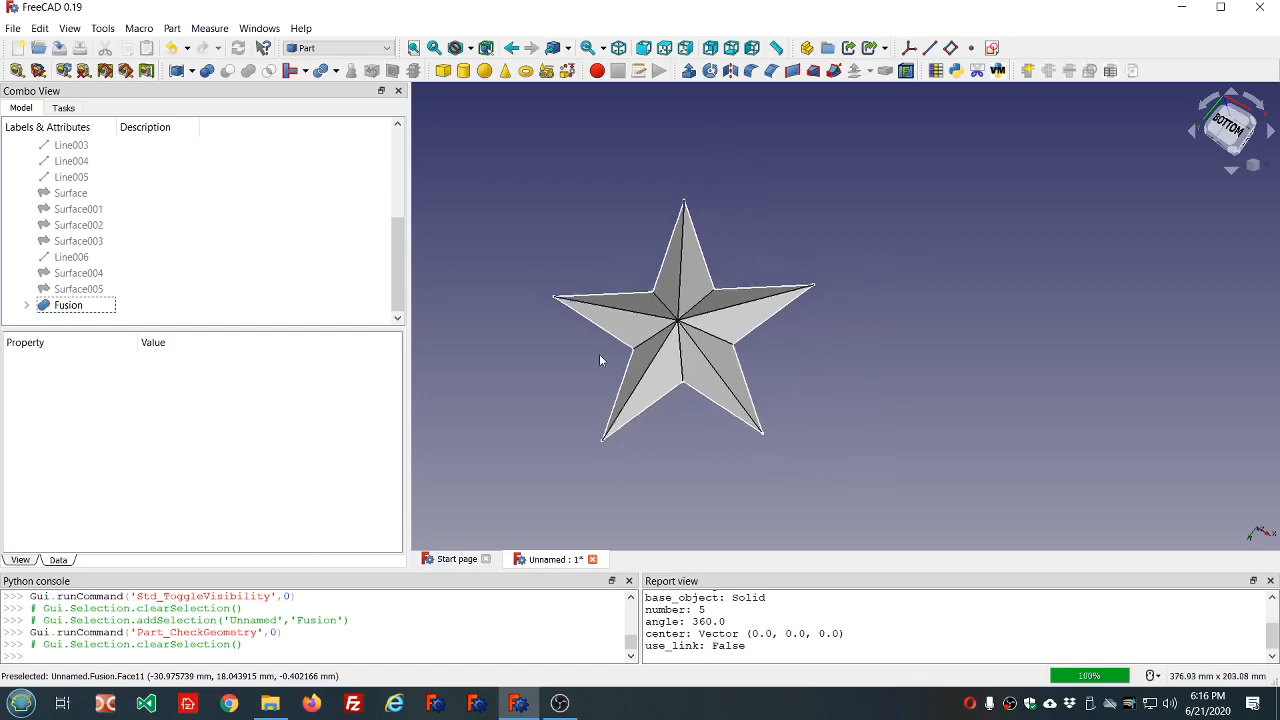
pyautogui.scroll(1, 719, 458)
pyautogui.scroll(2, 720, 454)
pyautogui.moveTo(714, 455)
pyautogui.mouseDown(button='middle')
pyautogui.moveTo(728, 377)
pyautogui.moveTo(760, 416)
pyautogui.moveTo(715, 434)
pyautogui.mouseUp(button='middle')
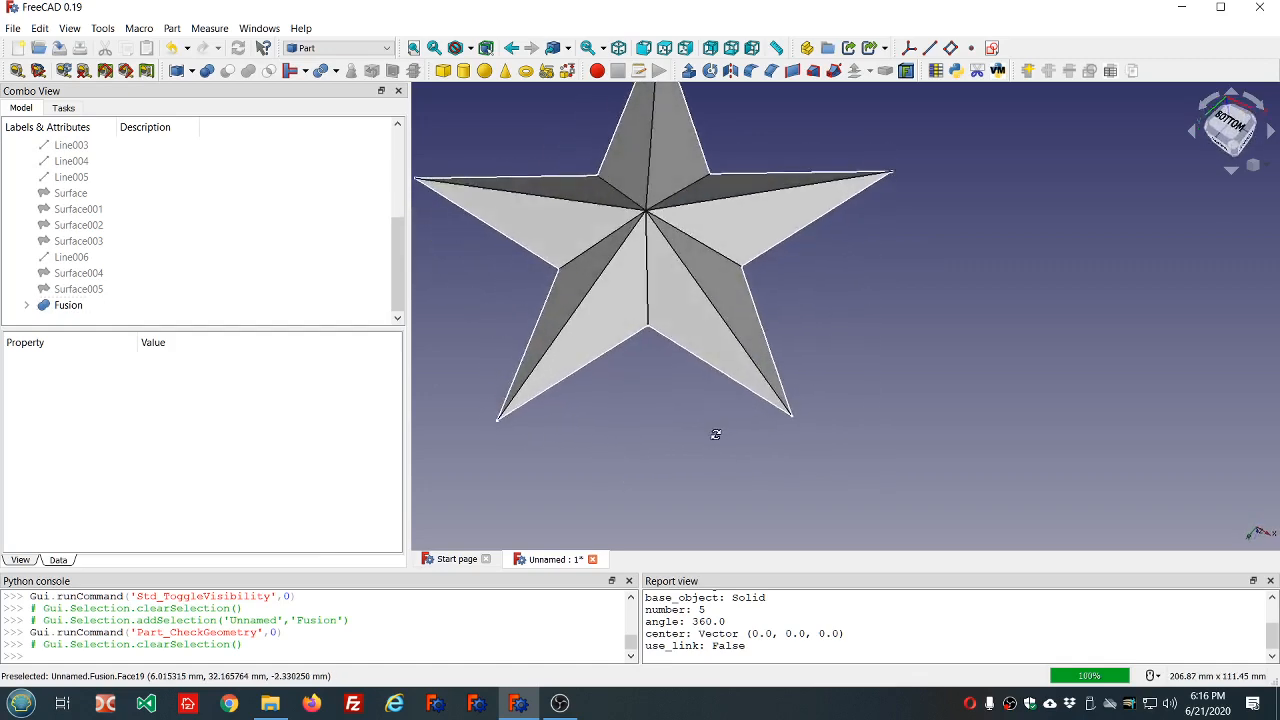
pyautogui.click(68, 310)
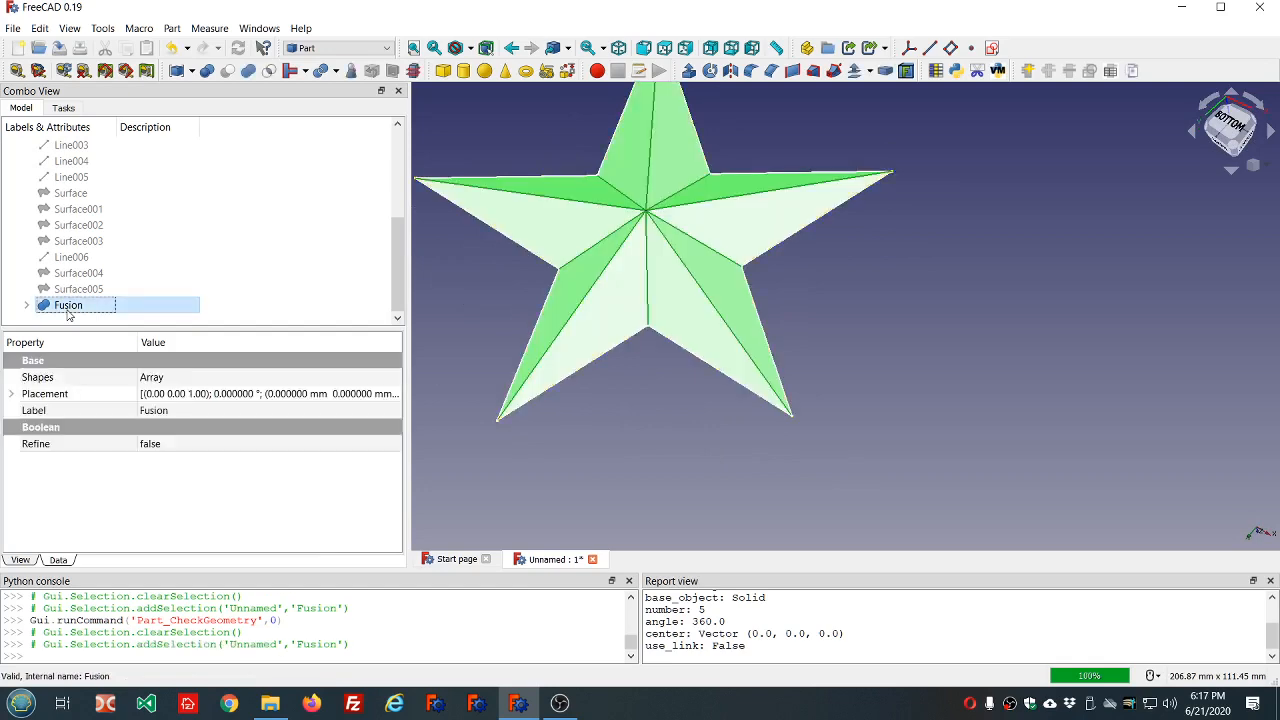
pyautogui.press('Delete')
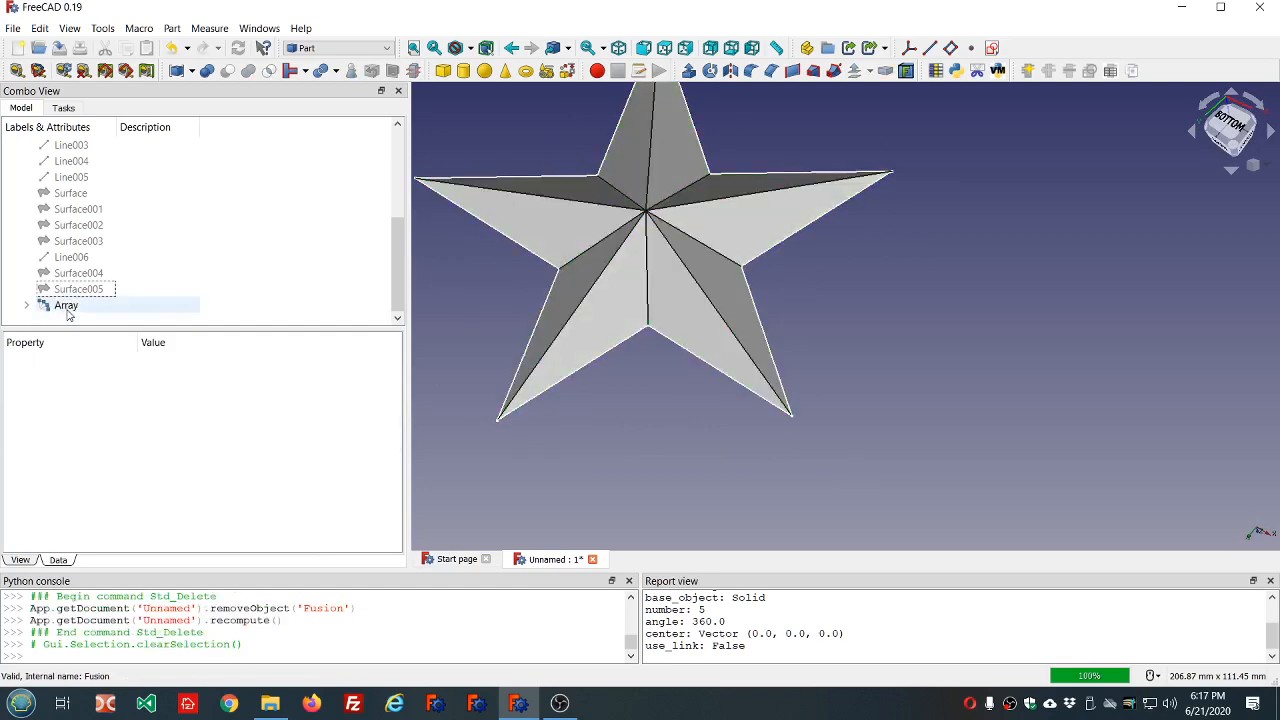
# Set the polar array's Fuse property to true and recompute the model.
pyautogui.click(66, 308)
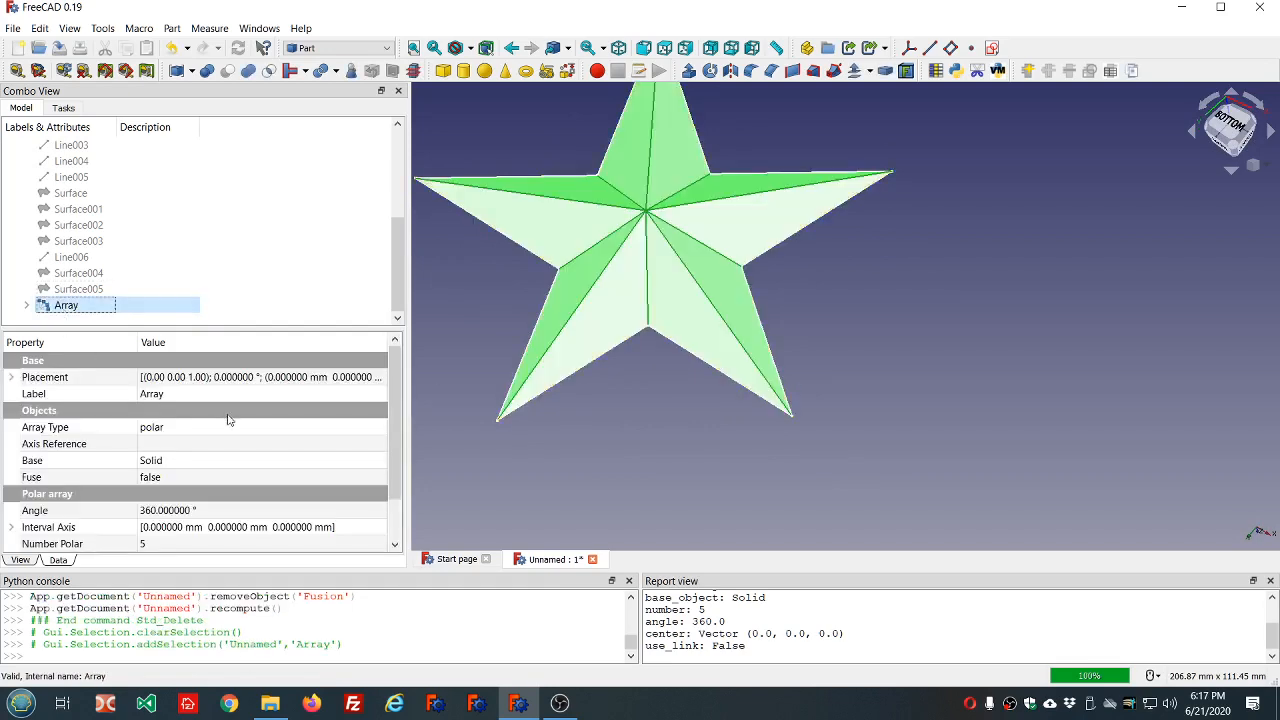
pyautogui.click(208, 482)
pyautogui.scroll(-1, 208, 482)
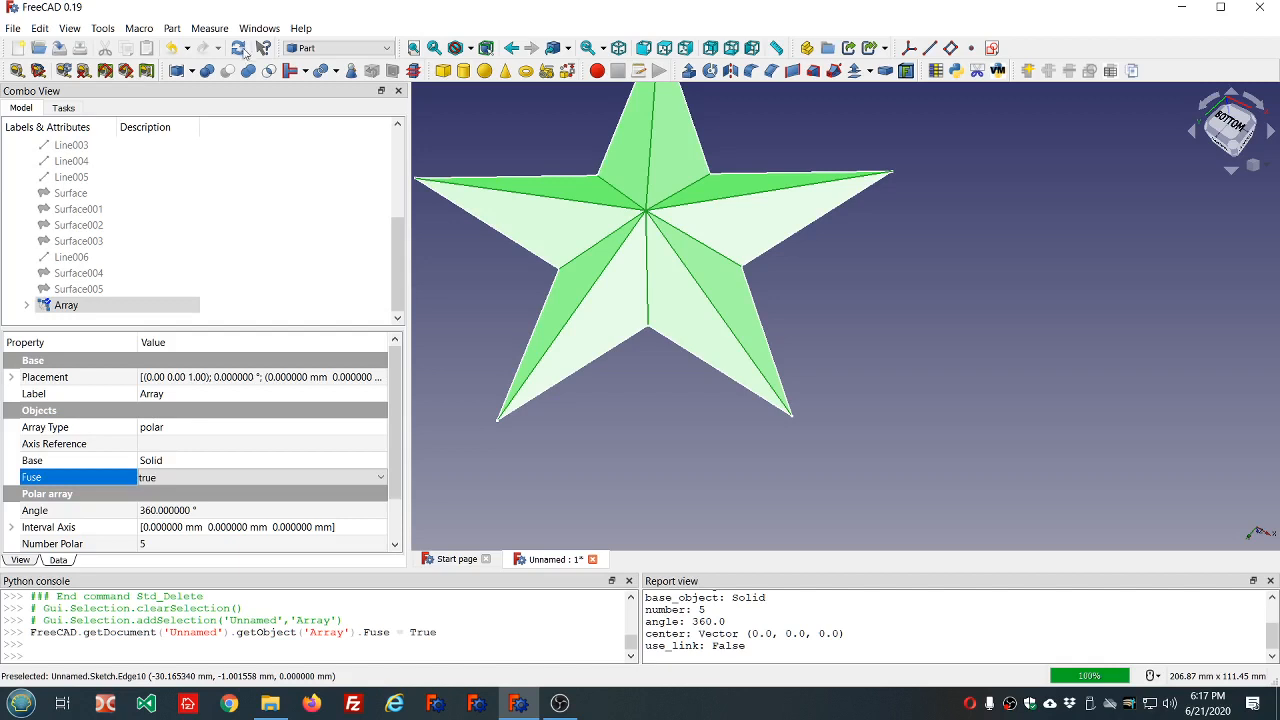
pyautogui.click(631, 200)
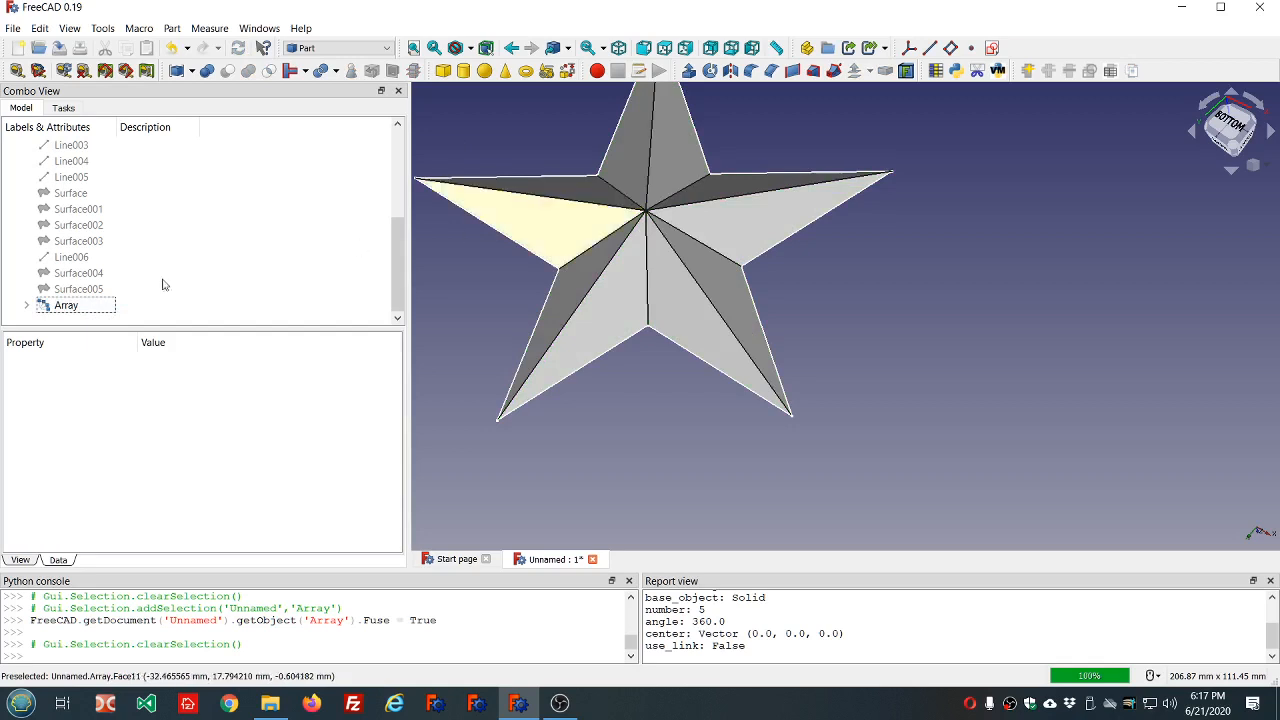
# Run Check Geometry on the polar array.
pyautogui.click(80, 306)
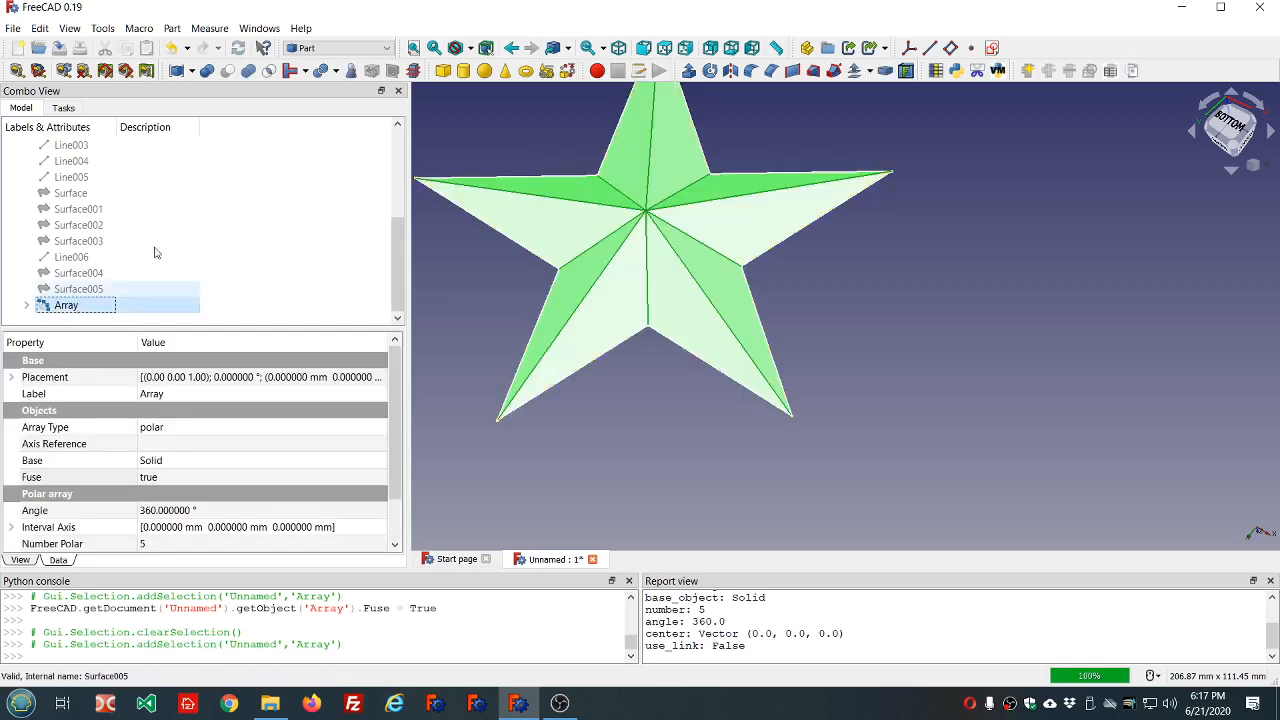
pyautogui.click(349, 70)
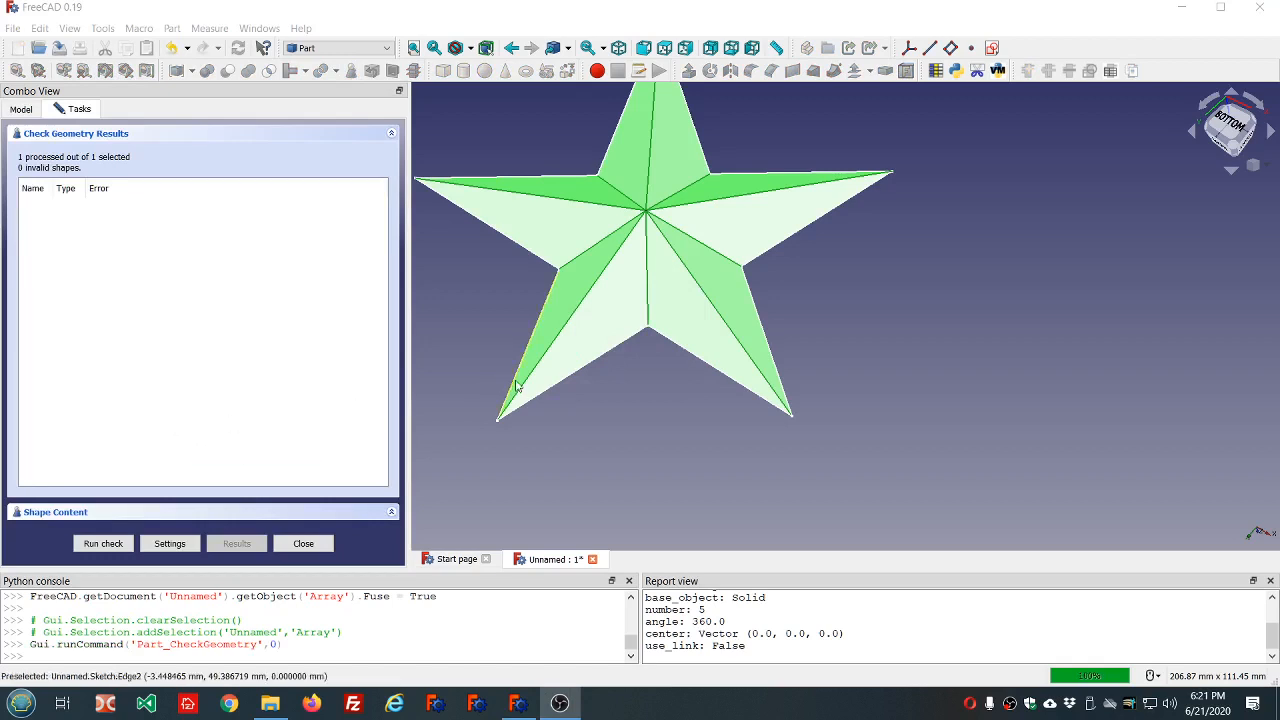
pyautogui.scroll(-4, 515, 388)
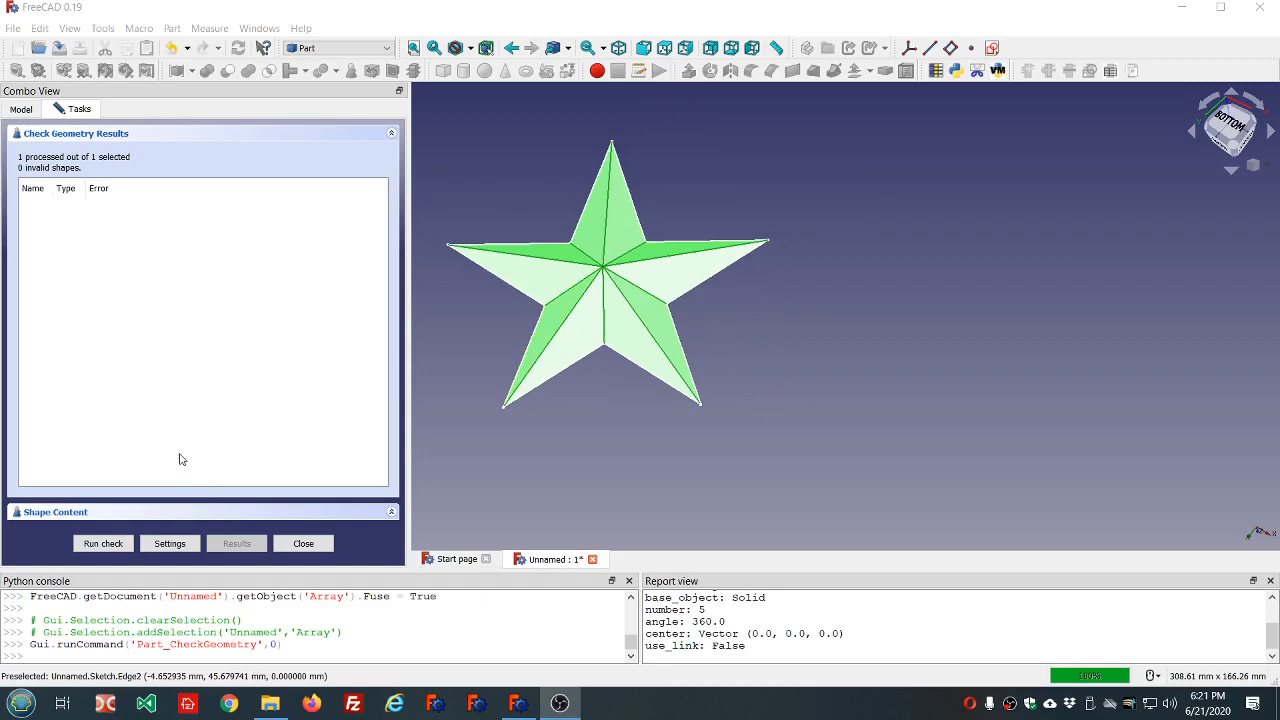
# Turn off the Self-intersect check in the Check Geometry settings, rerun the check on the array and close the results.
pyautogui.click(169, 545)
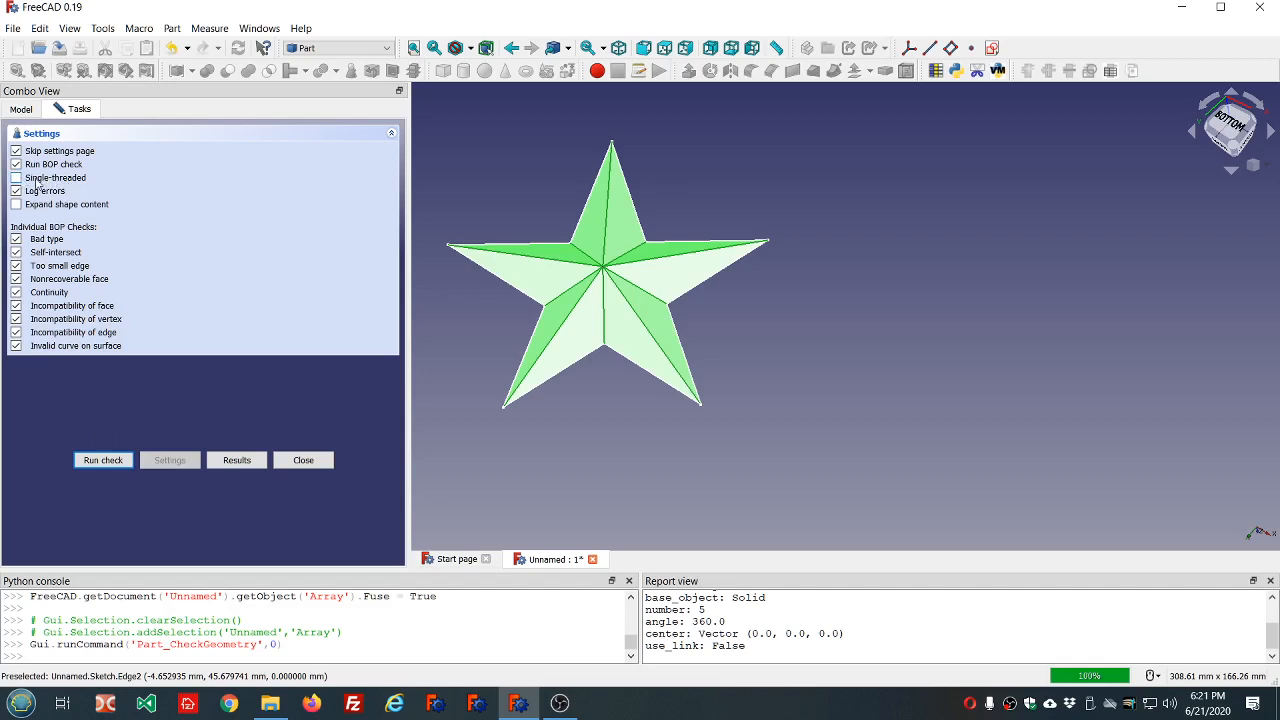
pyautogui.moveTo(15, 170)
pyautogui.click(16, 177)
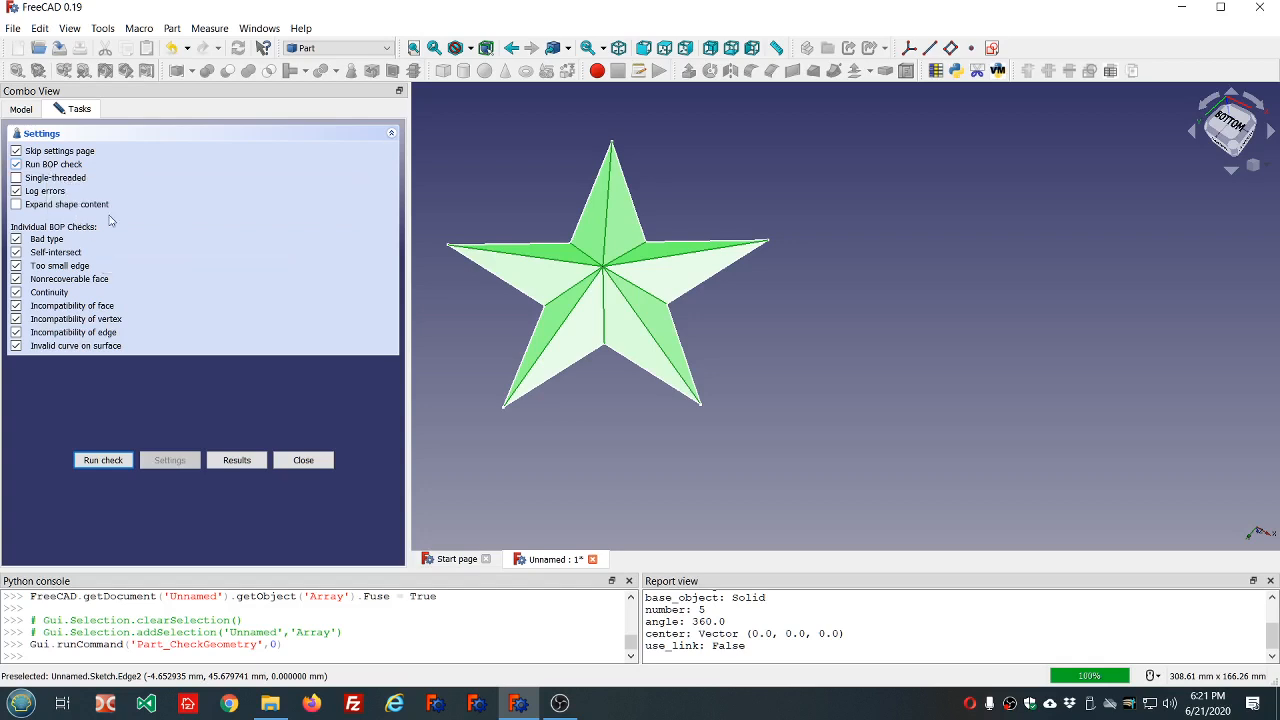
pyautogui.click(16, 253)
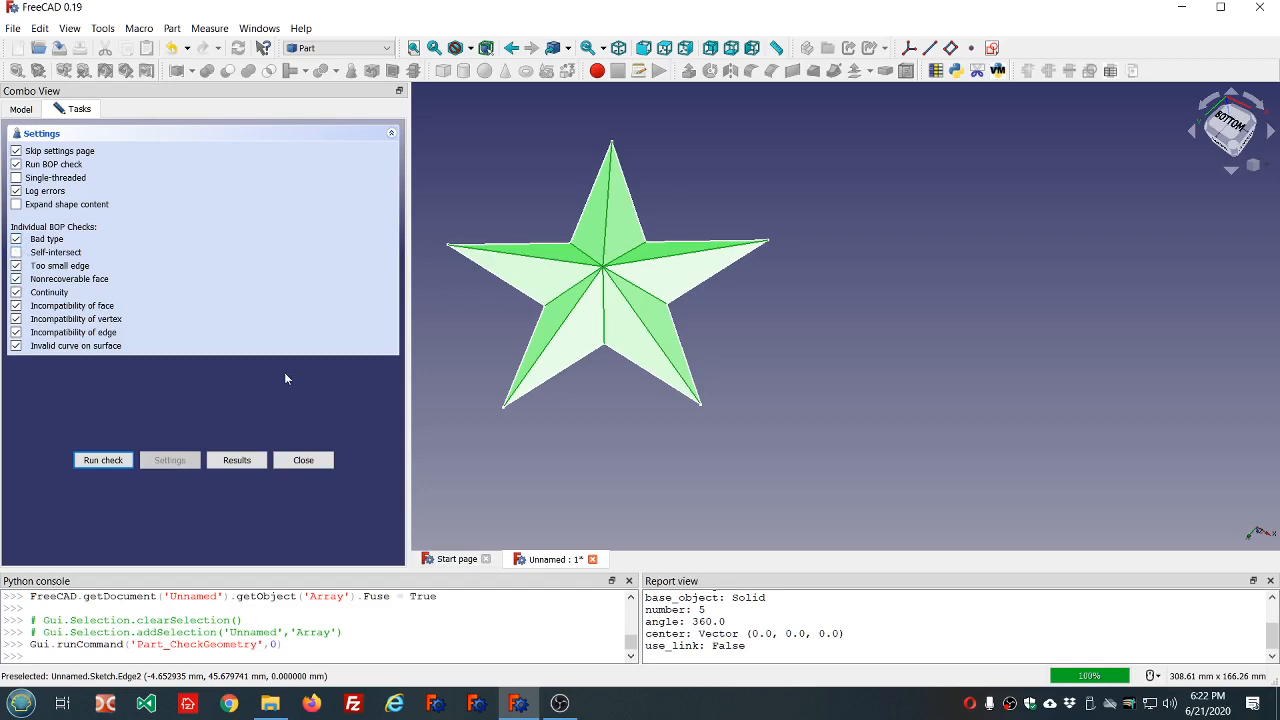
pyautogui.click(100, 461)
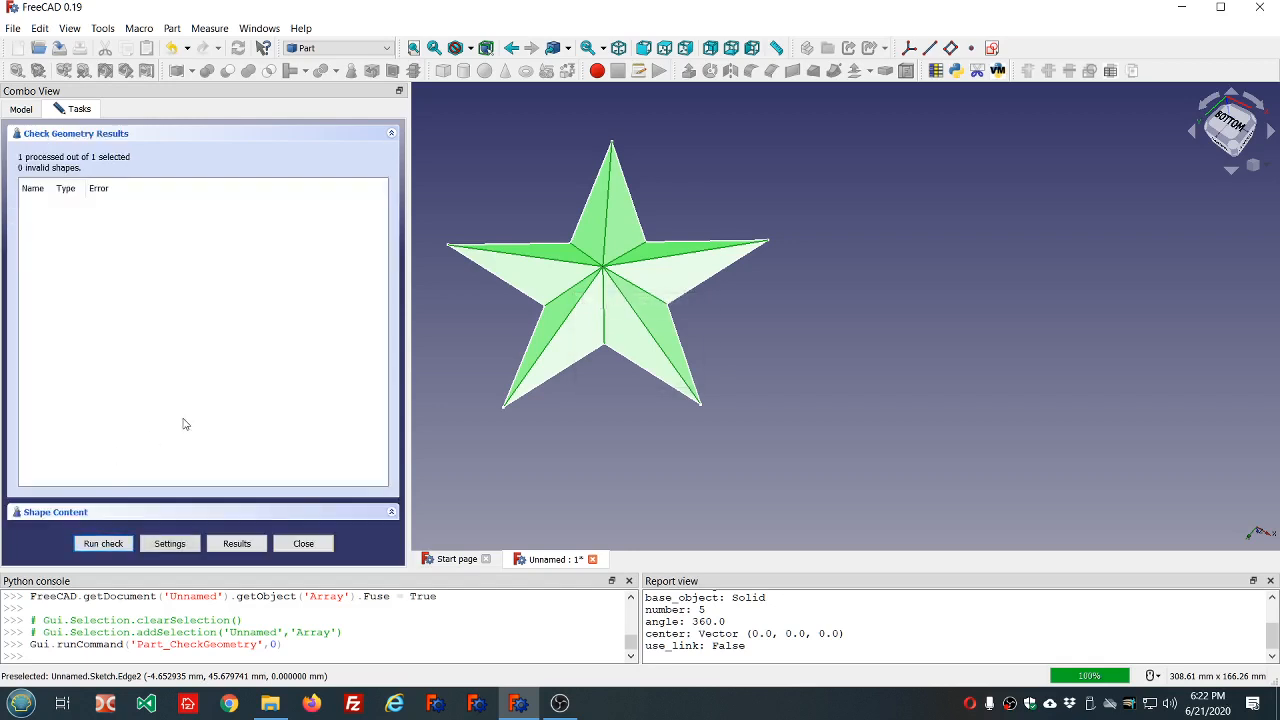
pyautogui.click(321, 547)
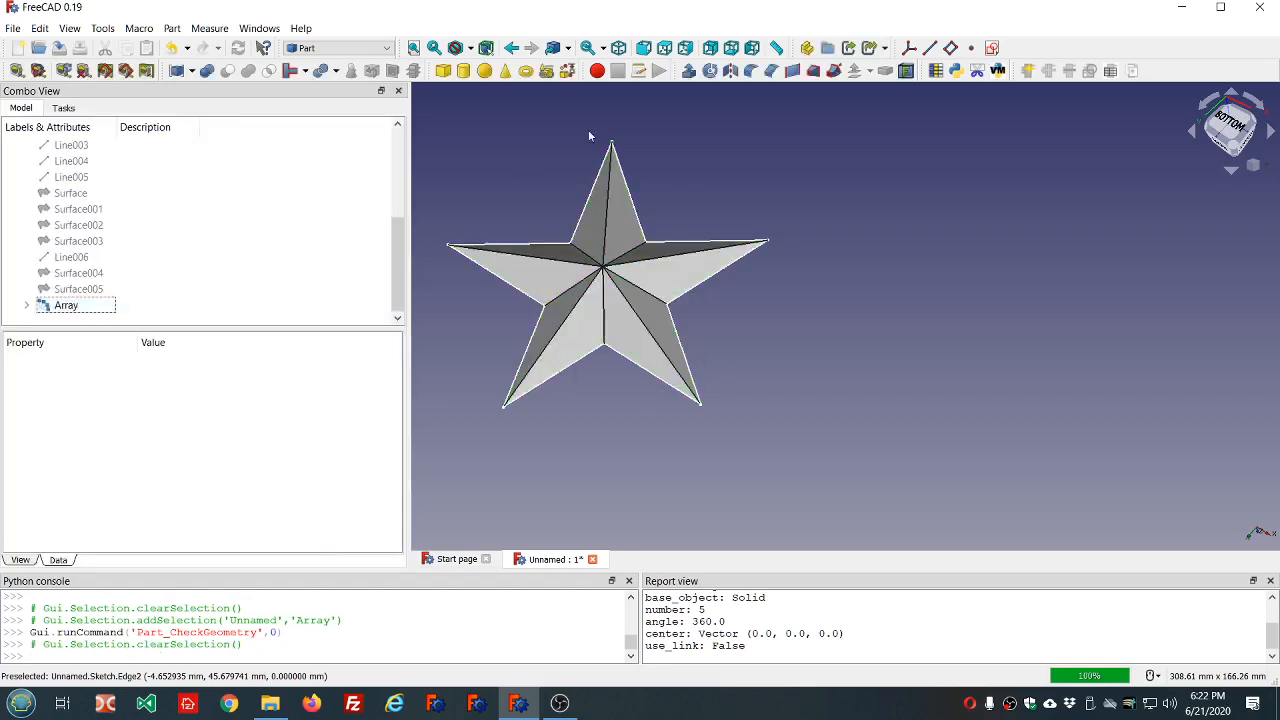
# Reopen the Check Geometry settings for the array, turn the Self-intersect check back on and close the task.
pyautogui.click(66, 305)
pyautogui.click(352, 72)
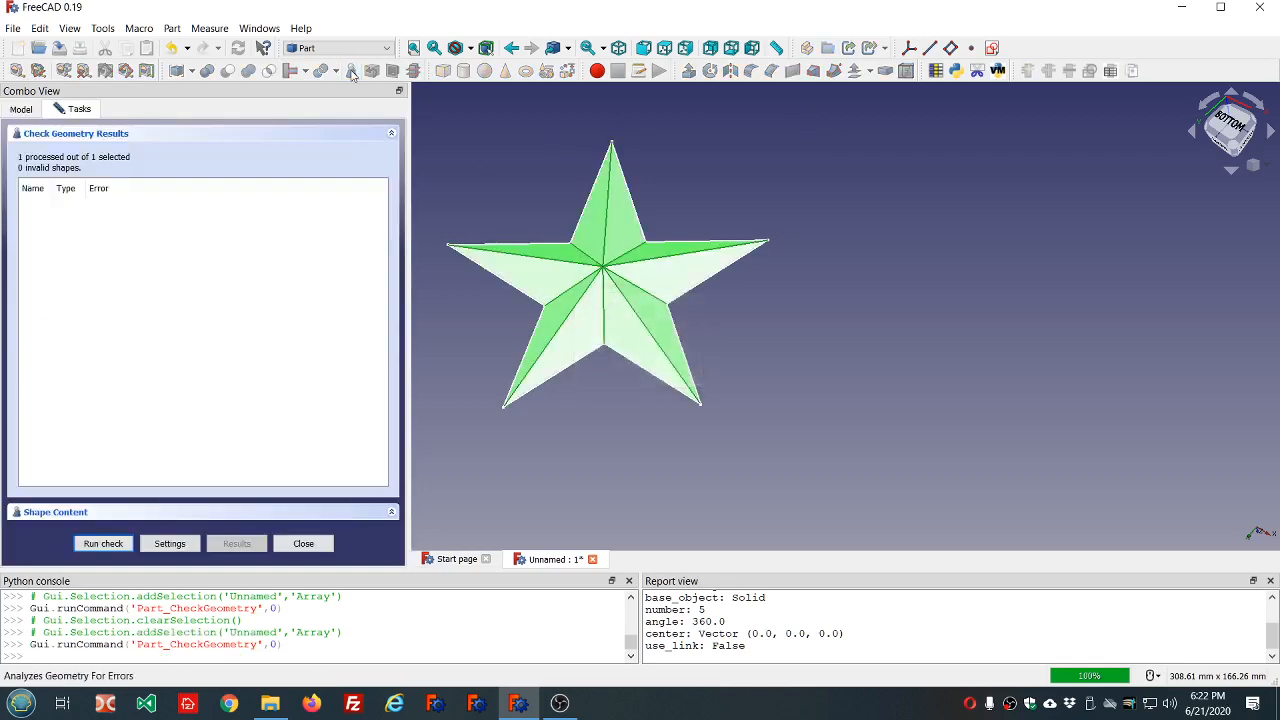
pyautogui.click(163, 545)
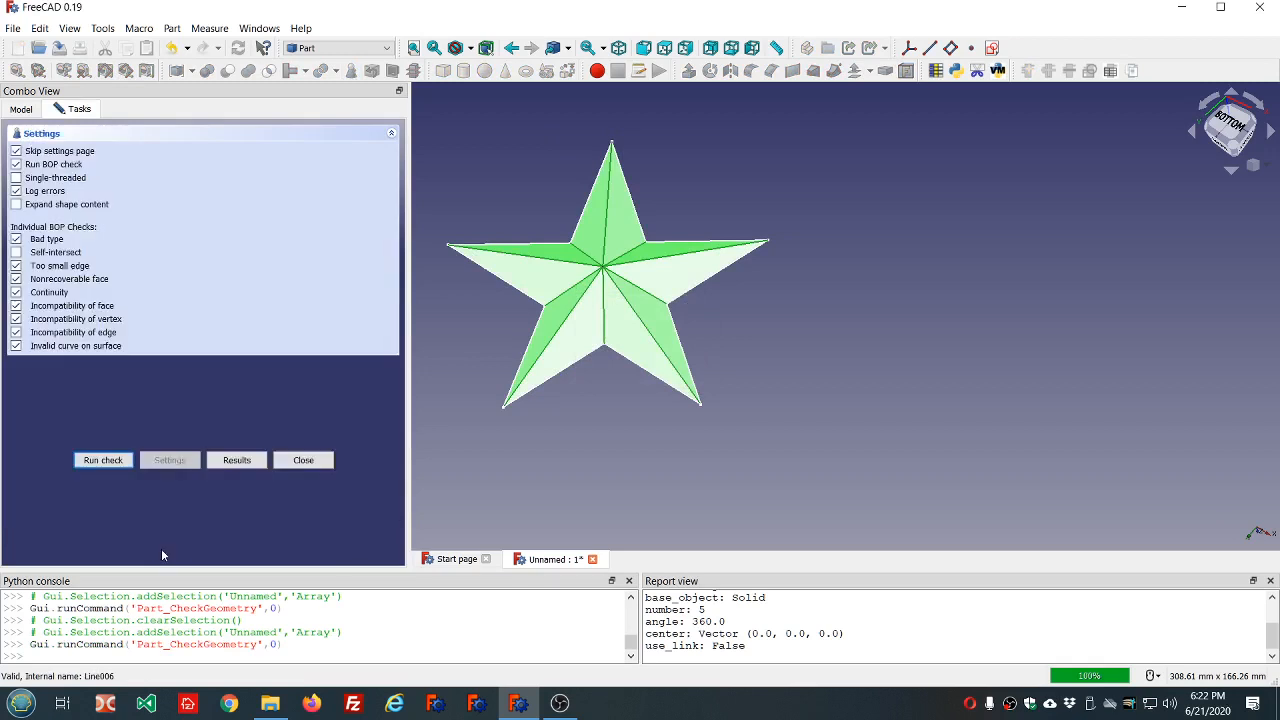
pyautogui.click(16, 253)
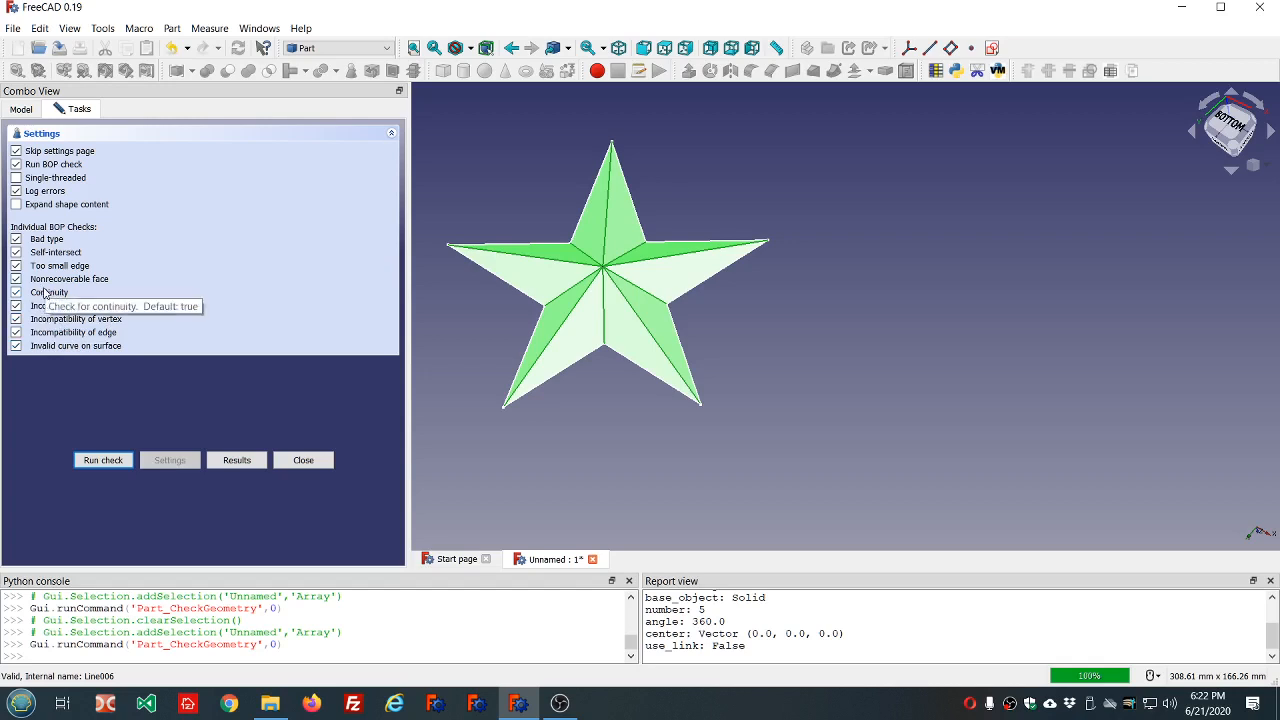
pyautogui.click(17, 252)
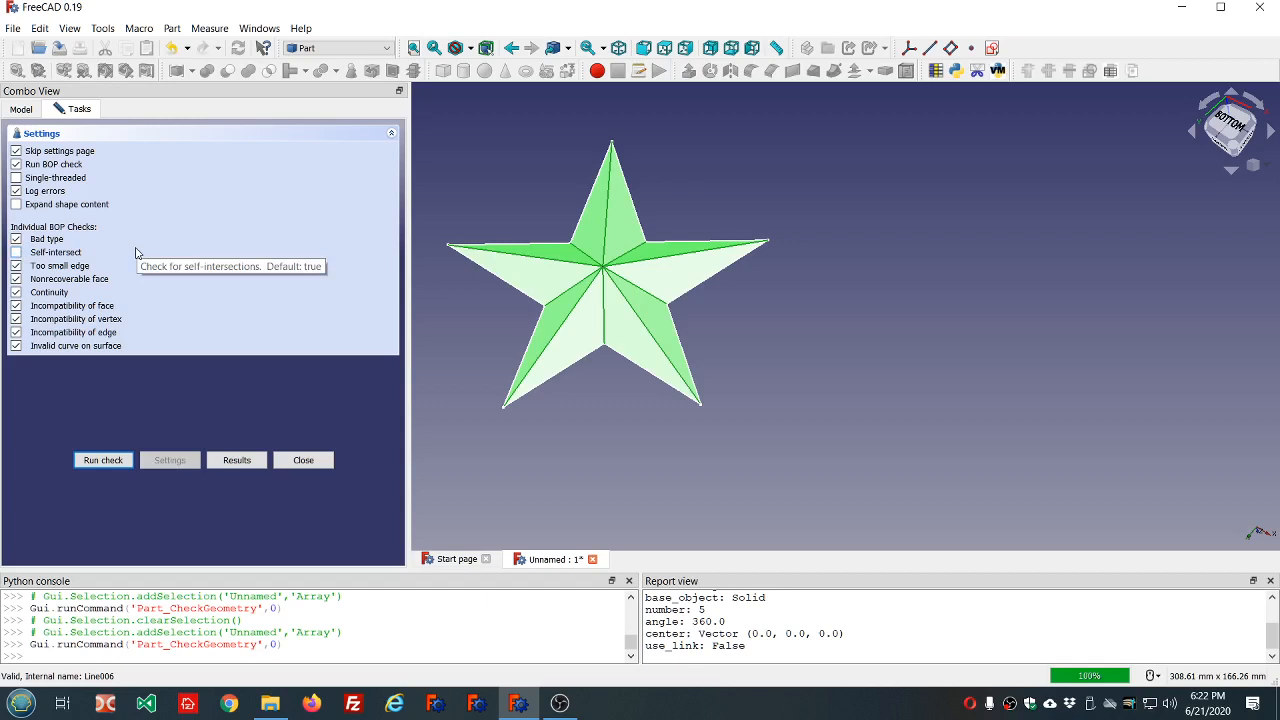
pyautogui.click(17, 252)
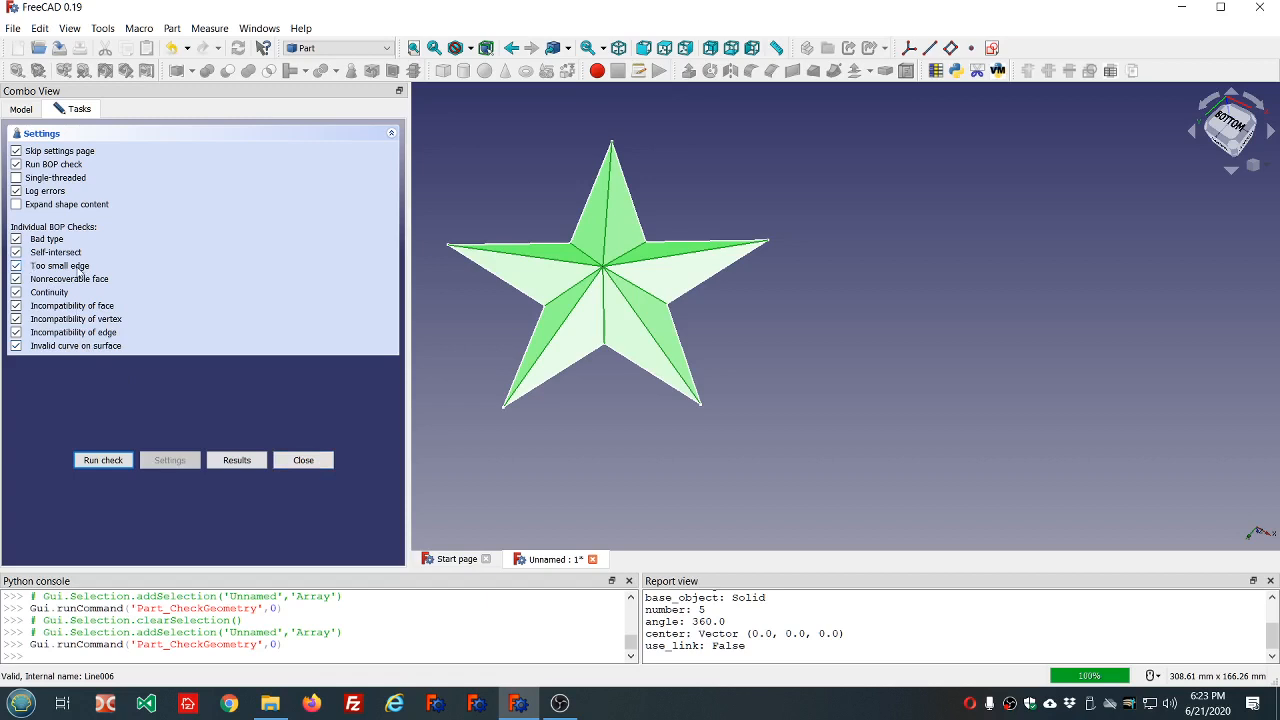
pyautogui.scroll(-2, 553, 236)
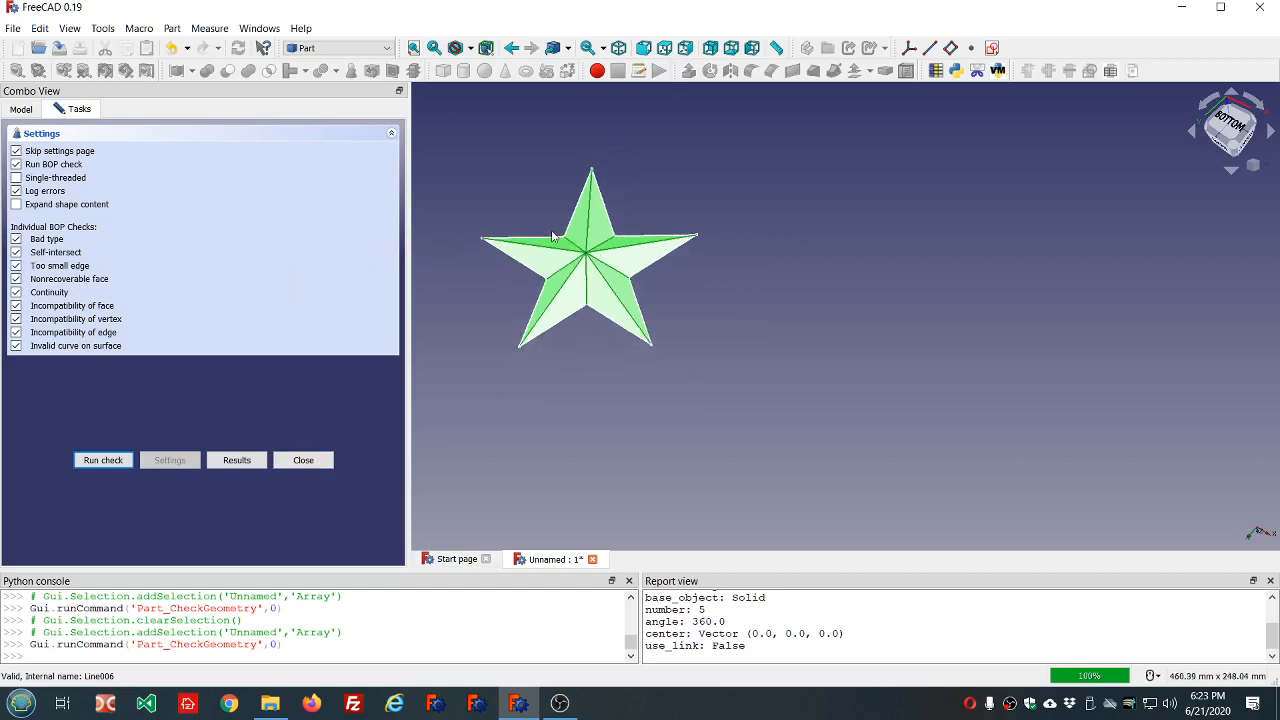
pyautogui.scroll(2, 553, 236)
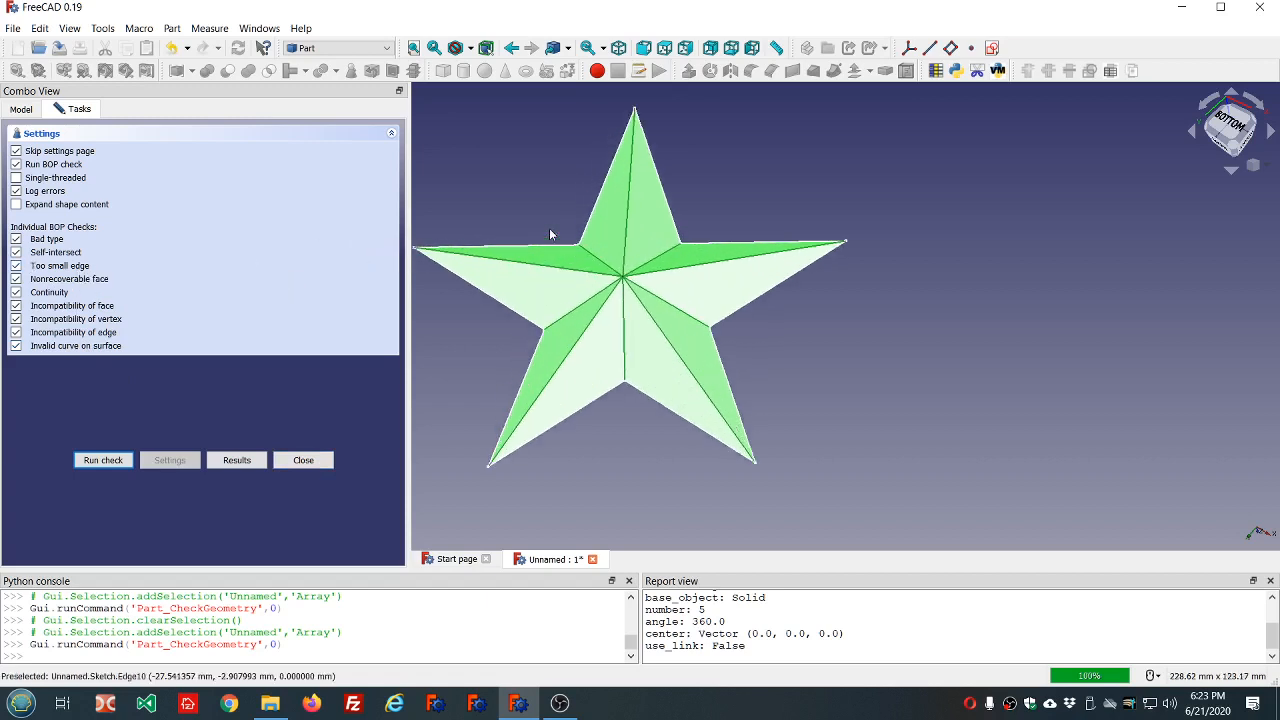
pyautogui.click(303, 460)
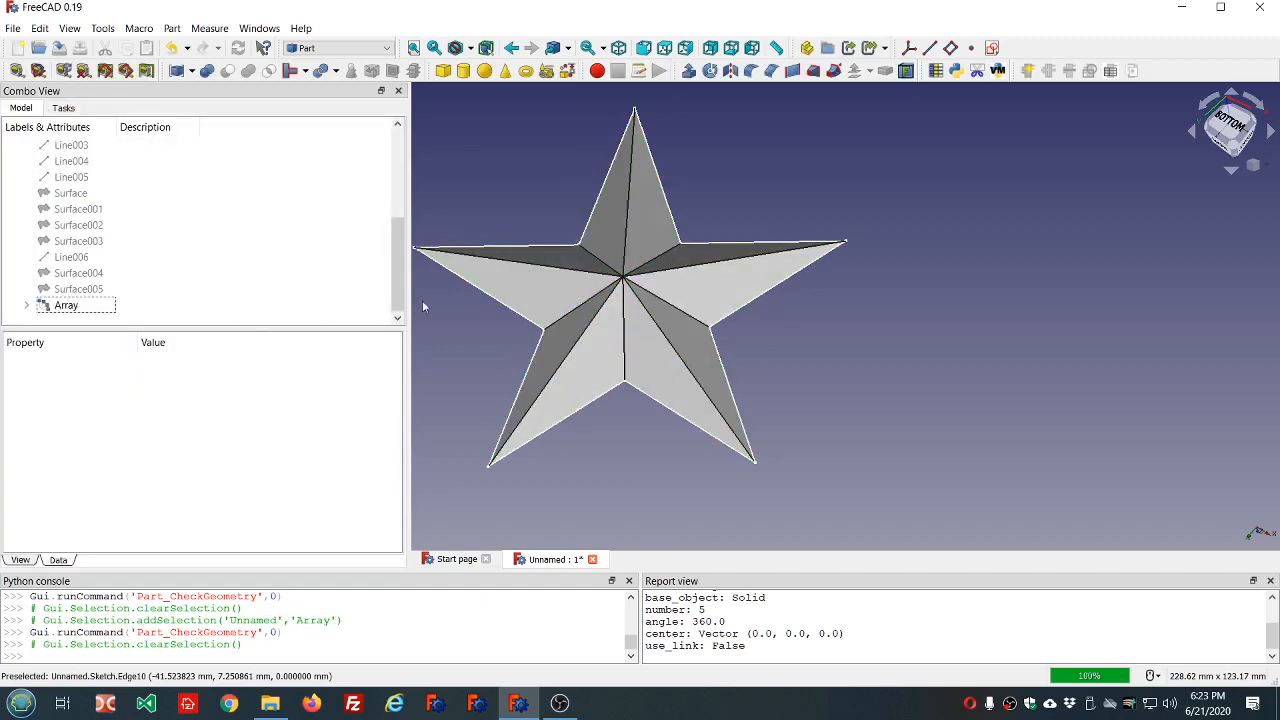
# Show the hidden Loft together with the polar array.
pyautogui.scroll(-1, 450, 295)
pyautogui.scroll(2, 474, 289)
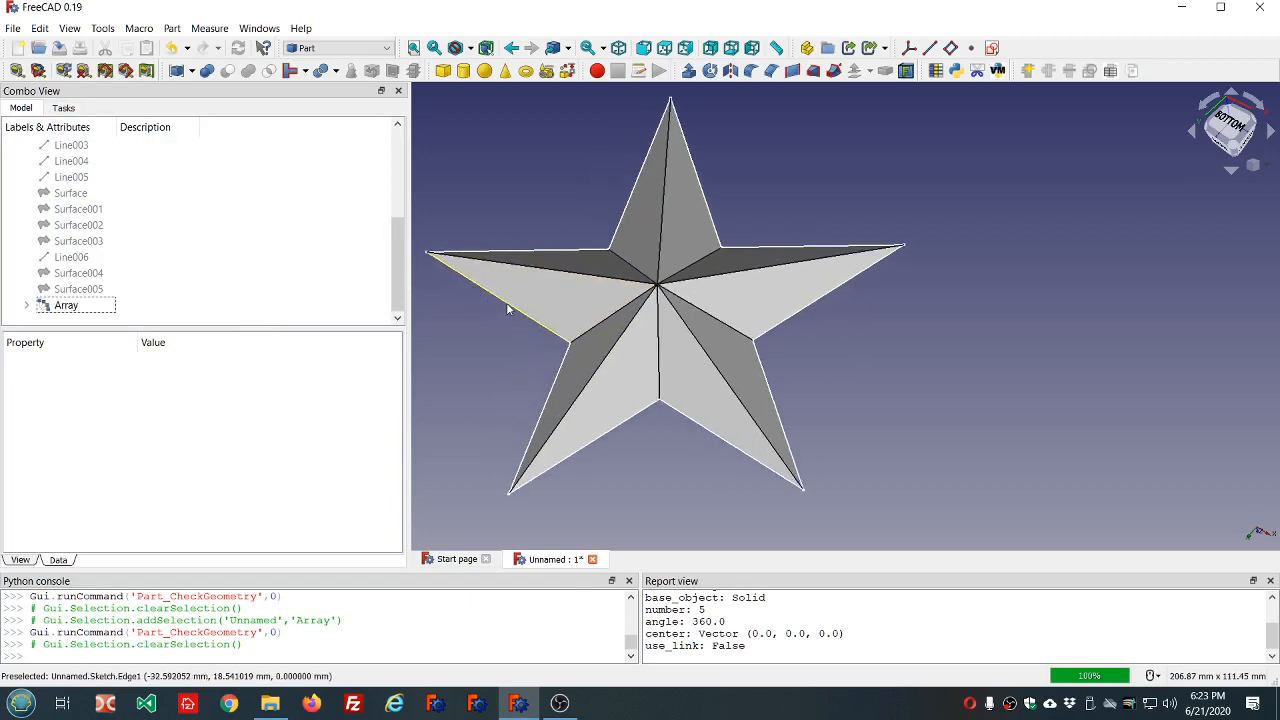
pyautogui.scroll(3, 255, 237)
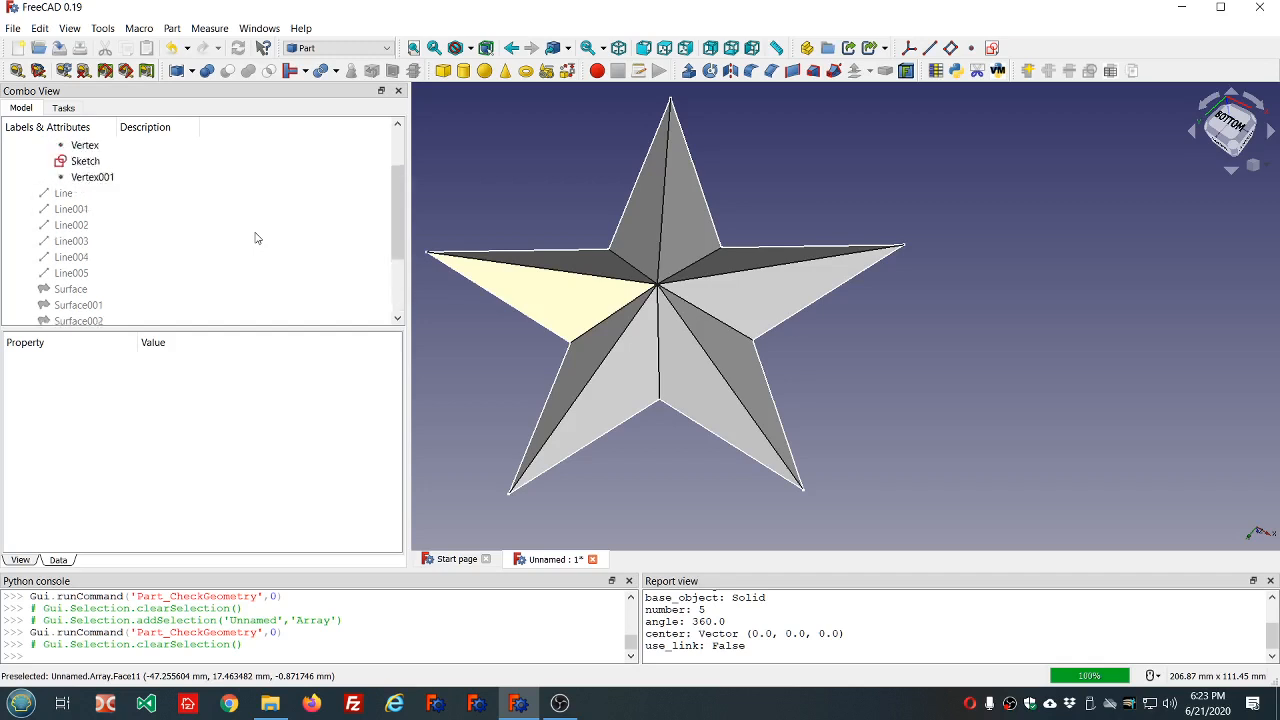
pyautogui.click(74, 194)
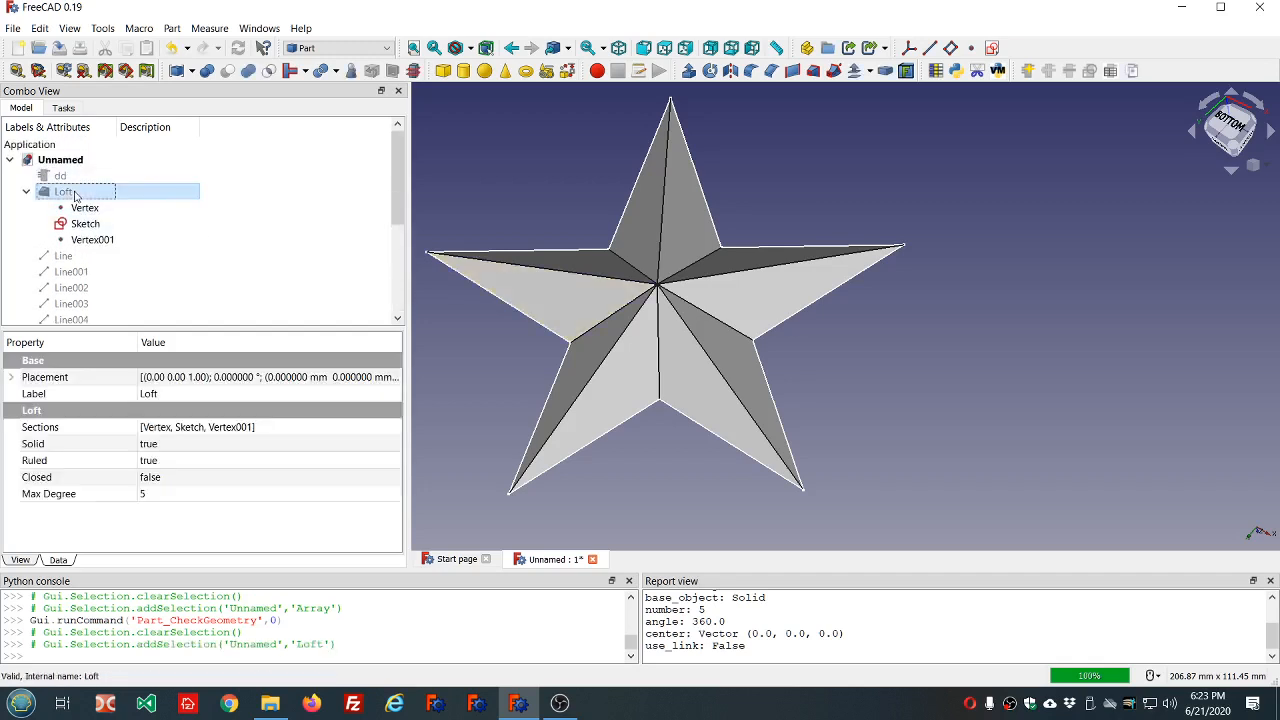
pyautogui.press('space')
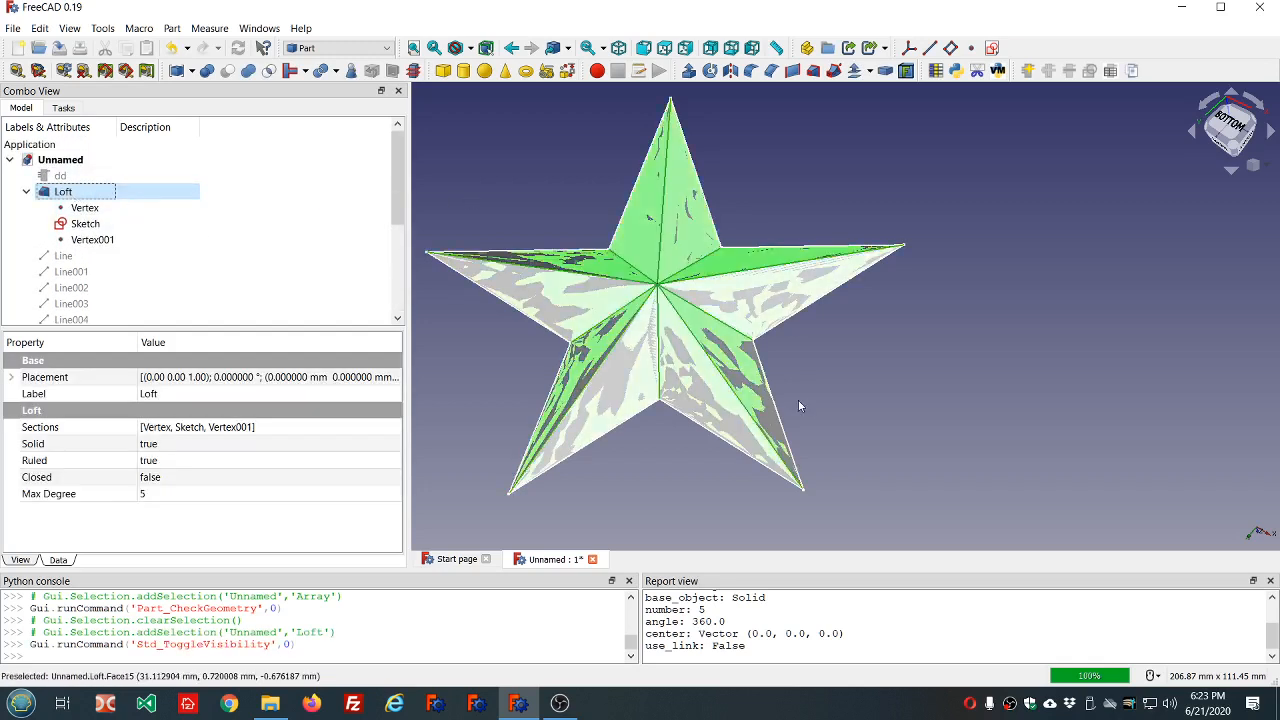
# Examine how the Loft's faces overlap those of the array from several angles and close up.
pyautogui.moveTo(848, 416); pyautogui.dragTo(673, 395, button='middle')
pyautogui.click(790, 350)
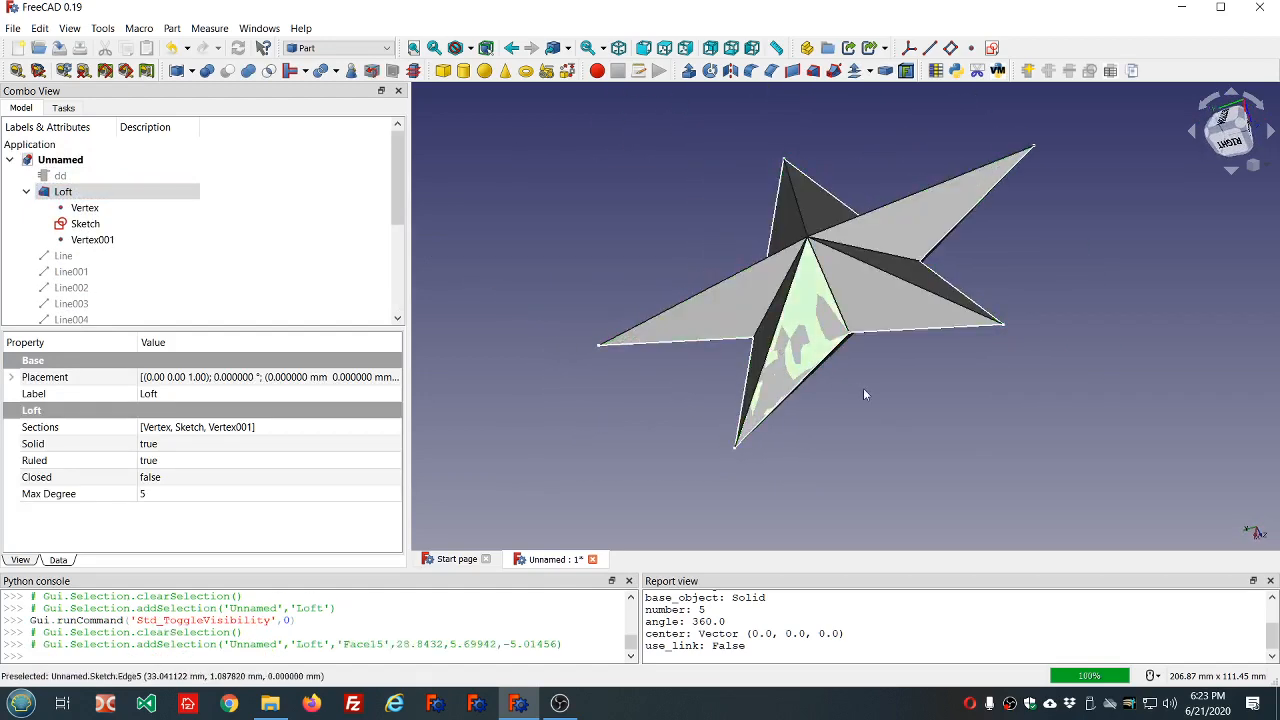
pyautogui.scroll(3, 863, 388)
pyautogui.doubleClick(735, 290)
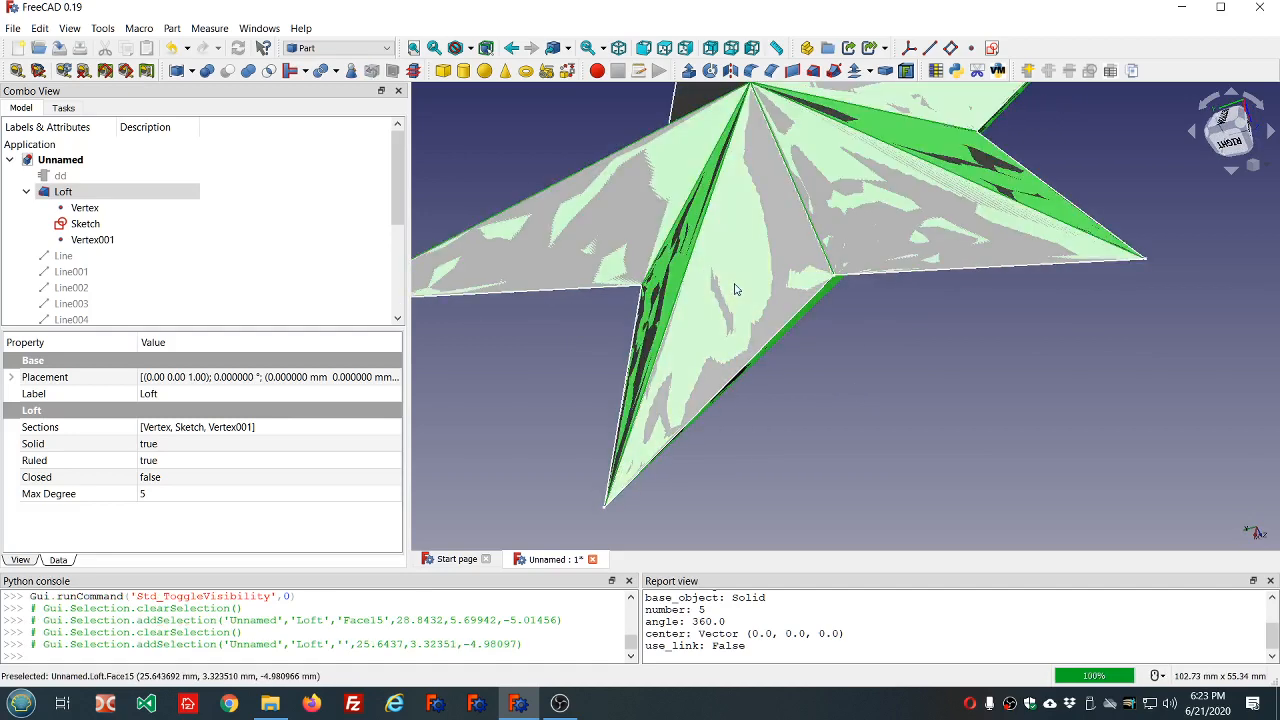
pyautogui.moveTo(880, 360)
pyautogui.mouseDown(button='middle')
pyautogui.moveTo(846, 308)
pyautogui.moveTo(880, 370)
pyautogui.mouseUp(button='middle')
pyautogui.scroll(-3, 880, 368)
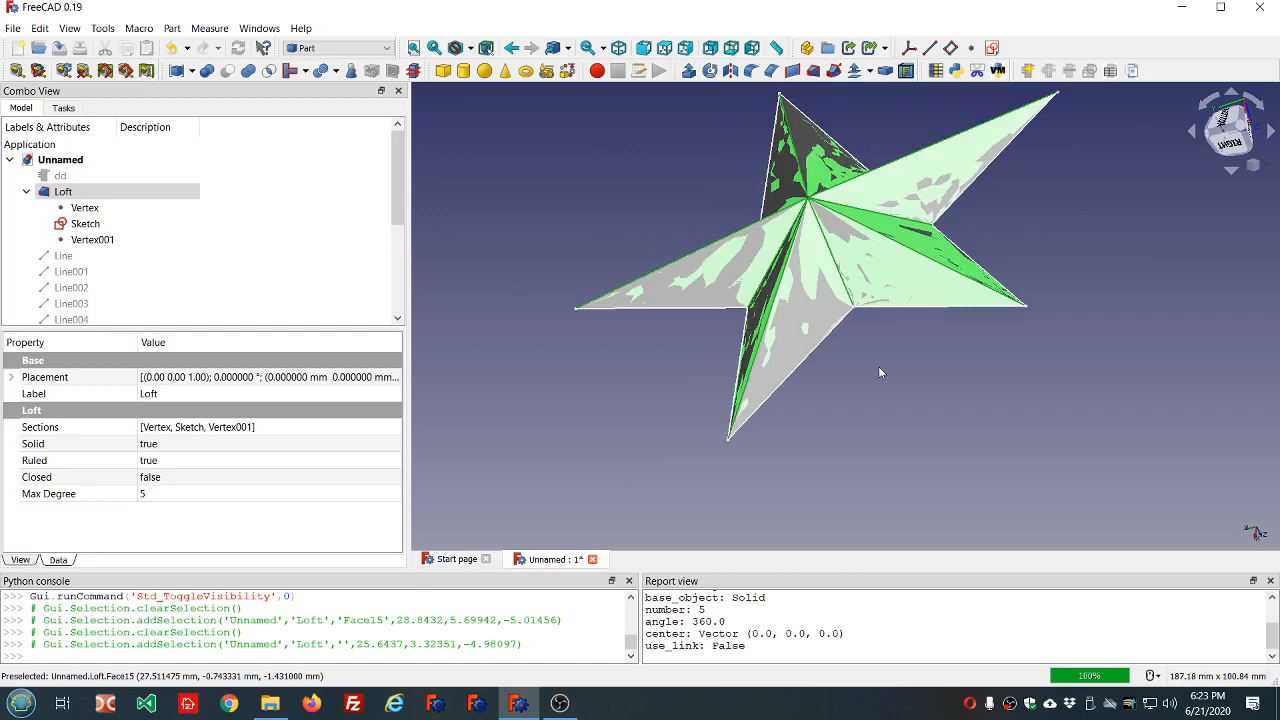
pyautogui.click(628, 202)
pyautogui.moveTo(628, 202); pyautogui.dragTo(763, 223, button='middle')
pyautogui.scroll(-3, 310, 214)
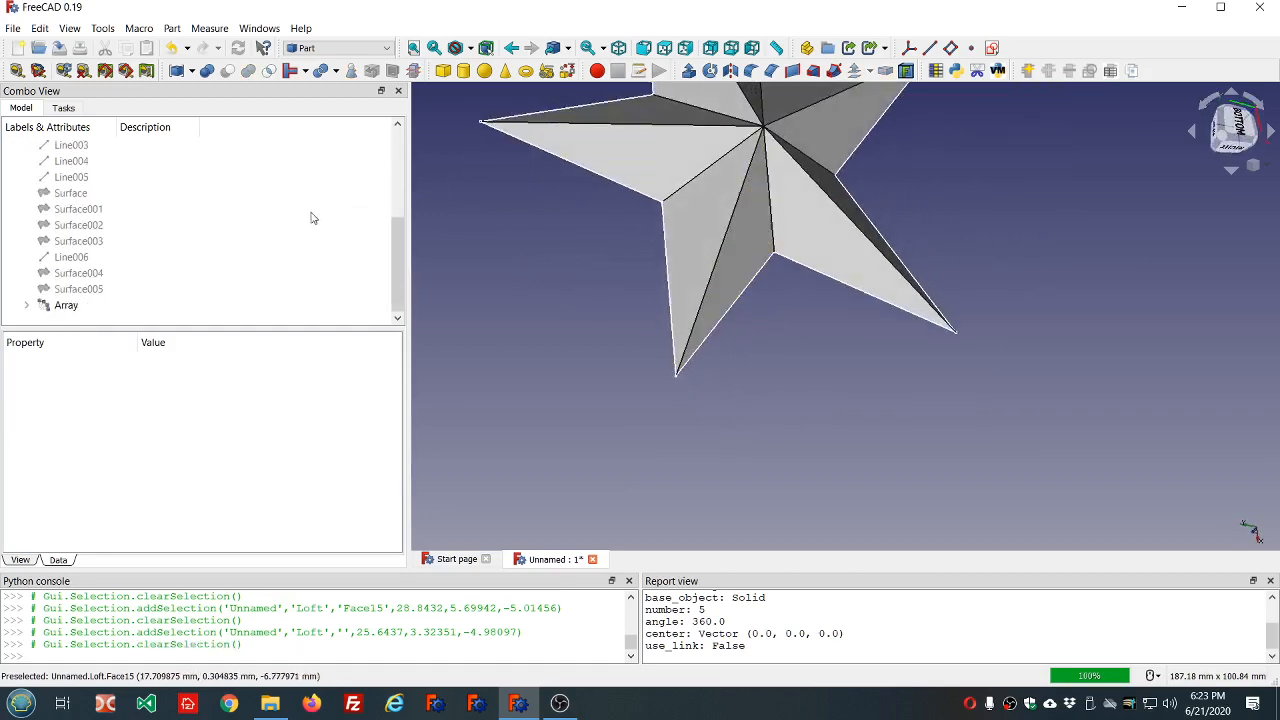
pyautogui.moveTo(814, 323); pyautogui.dragTo(770, 276, button='middle')
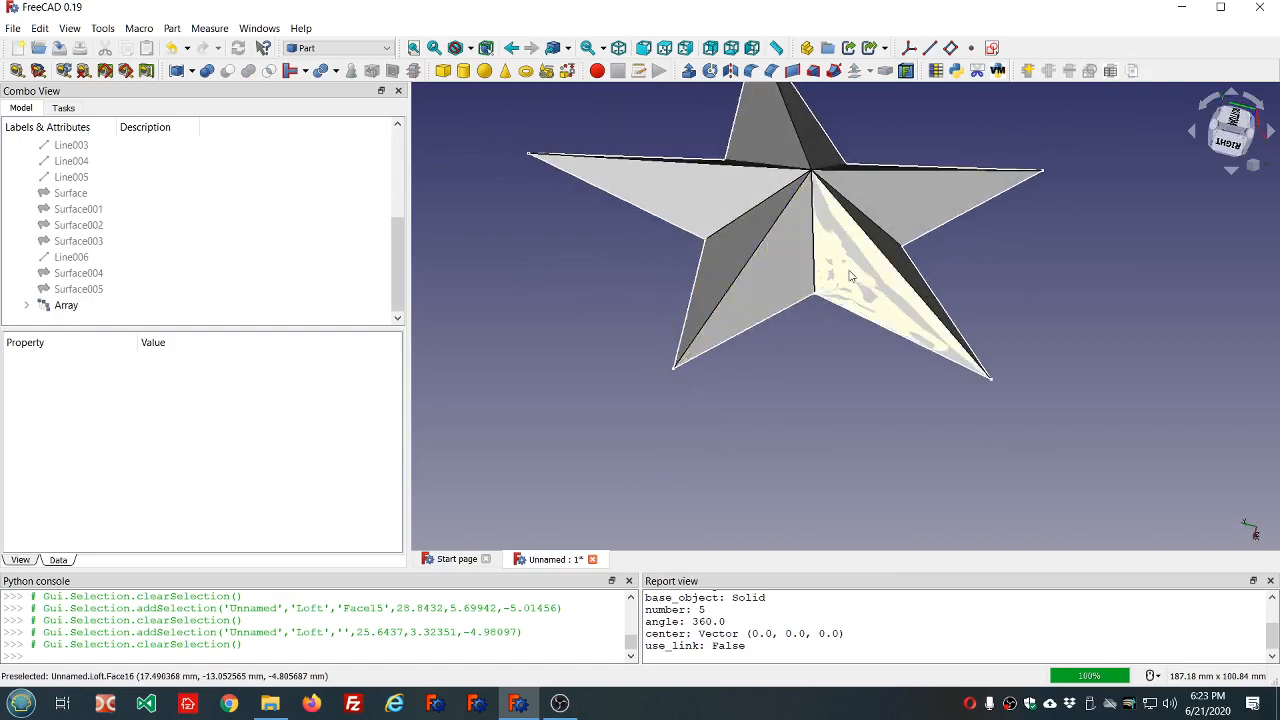
# Hide the Loft so that only the array star is displayed.
pyautogui.scroll(3, 240, 275)
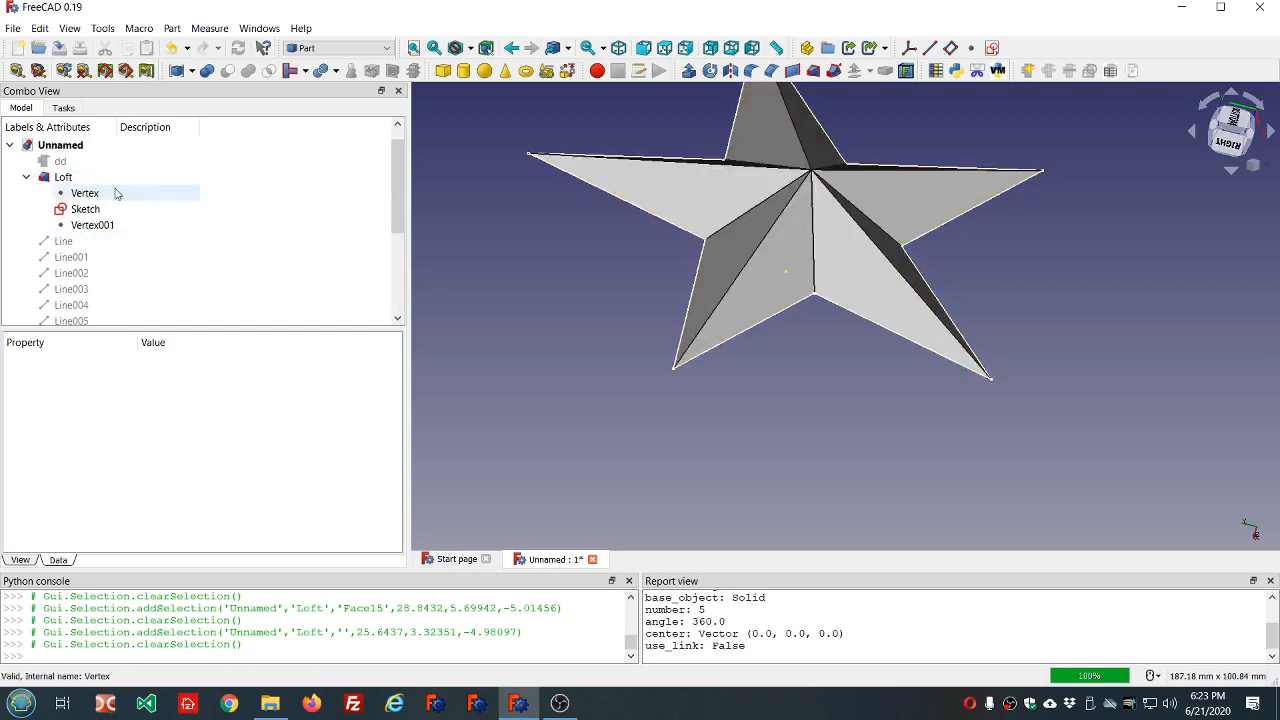
pyautogui.click(60, 178)
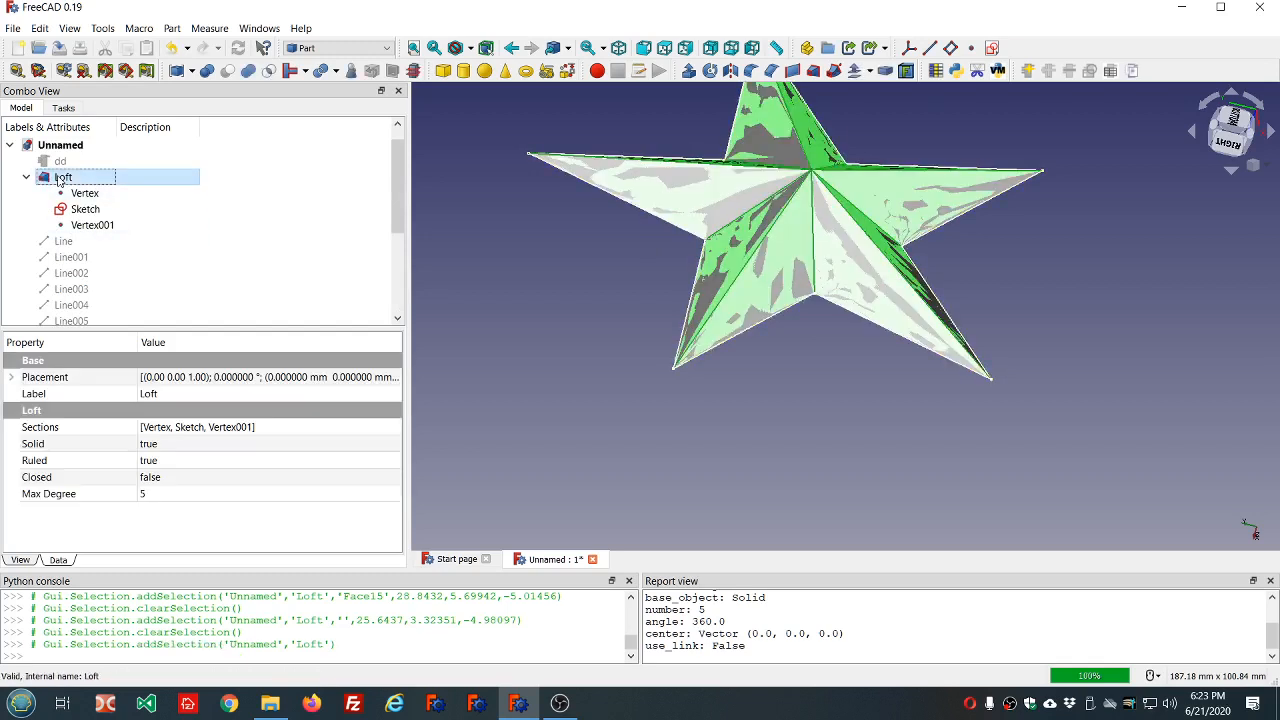
pyautogui.press('space')
# Show the first Surface and examine where it lies on the star's arm from the top side.
pyautogui.scroll(-3, 88, 213)
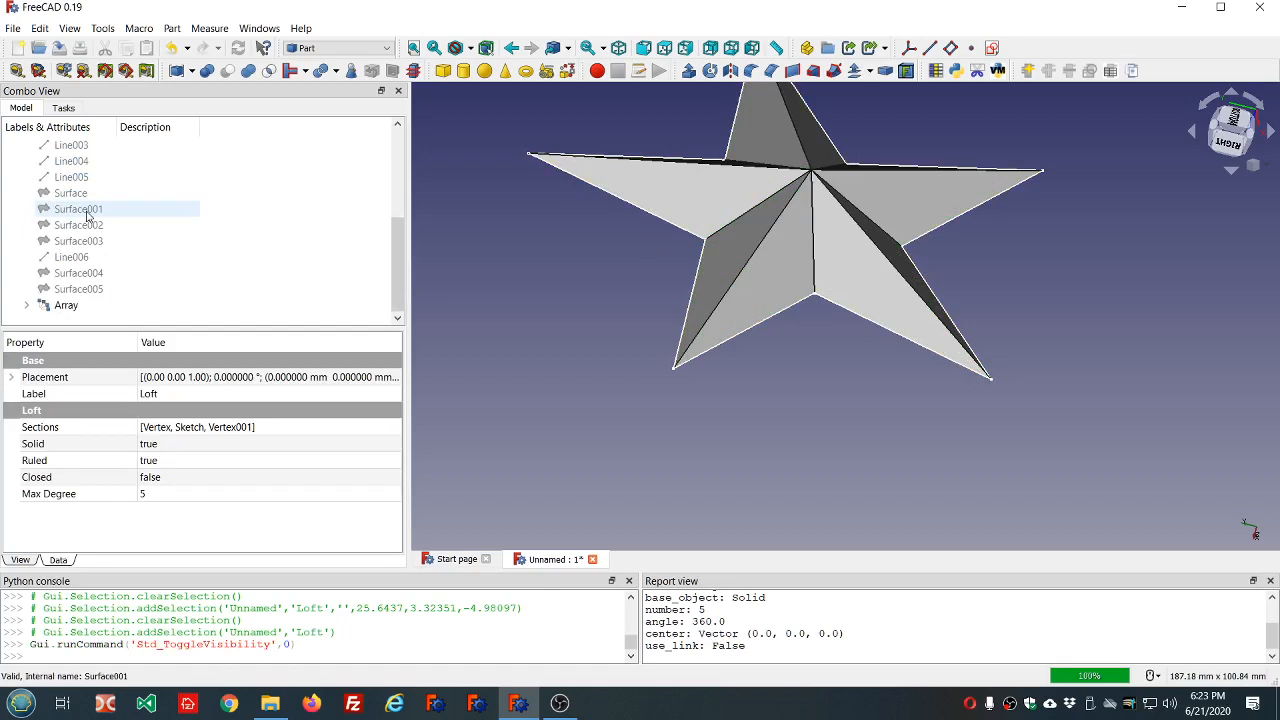
pyautogui.click(88, 211)
pyautogui.click(87, 196)
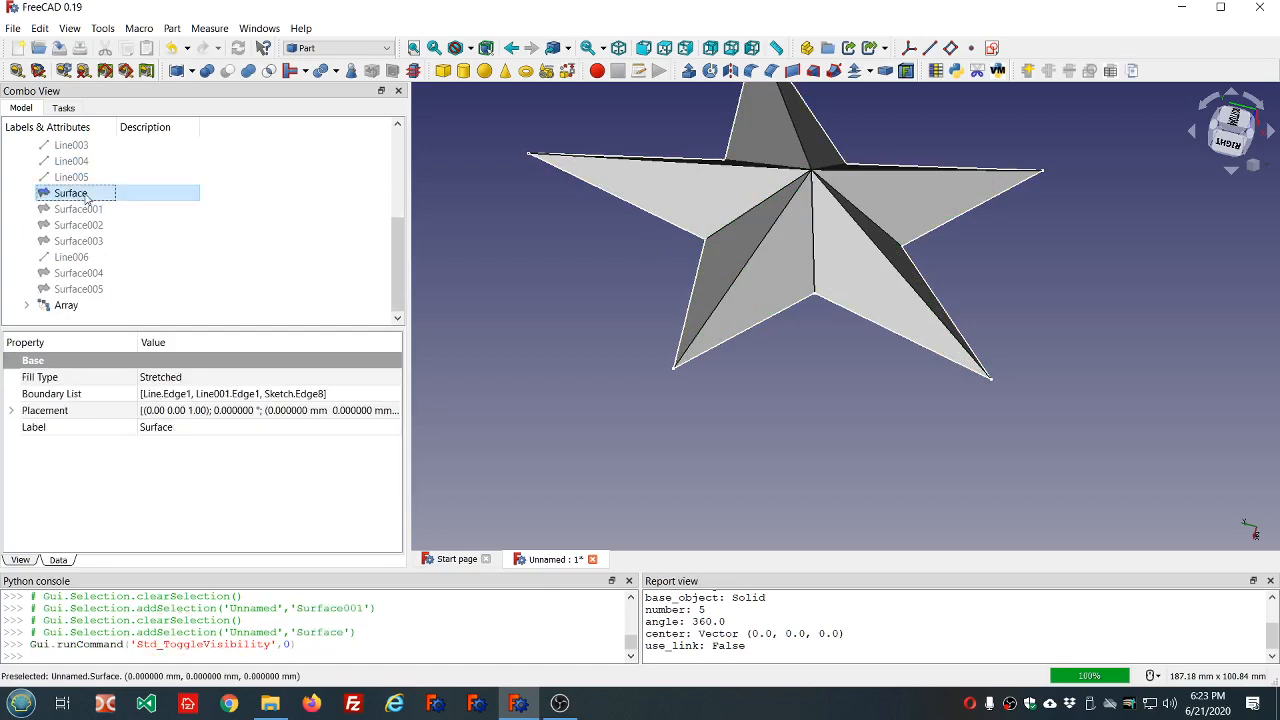
pyautogui.click(484, 268)
pyautogui.click(88, 193)
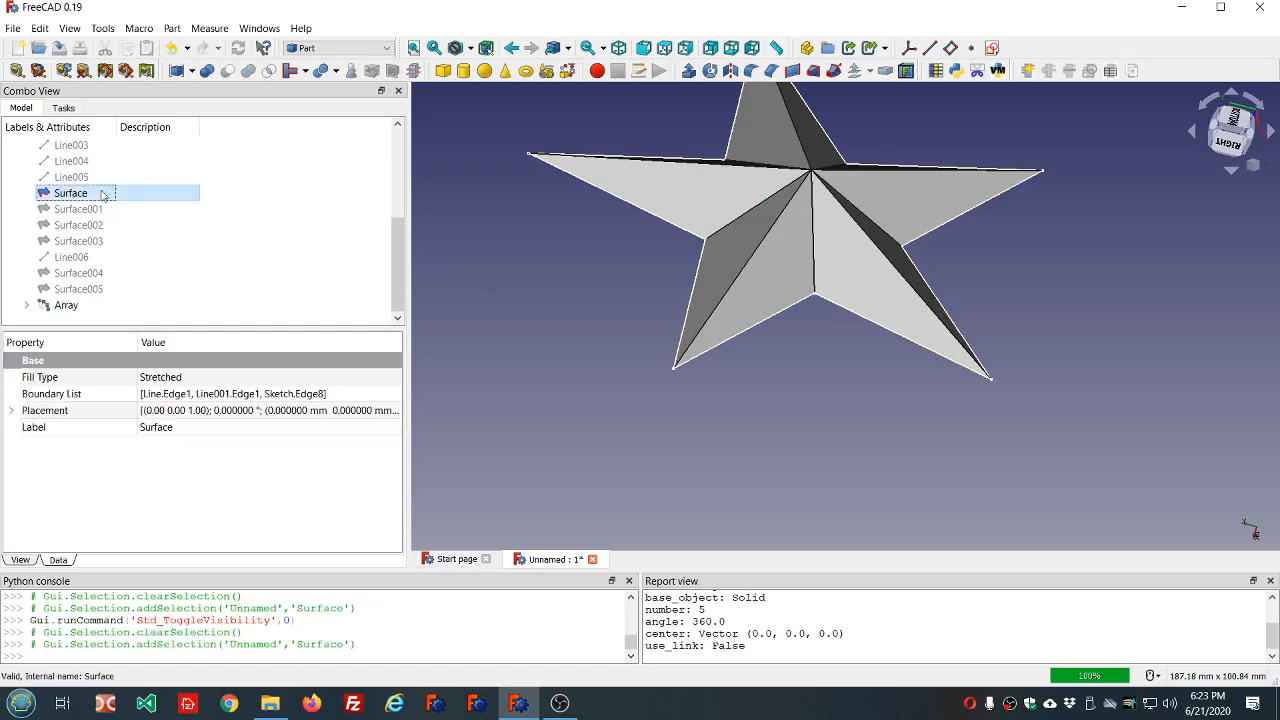
pyautogui.moveTo(905, 481); pyautogui.dragTo(819, 281, button='middle')
pyautogui.scroll(-4, 819, 281)
pyautogui.scroll(4, 980, 436)
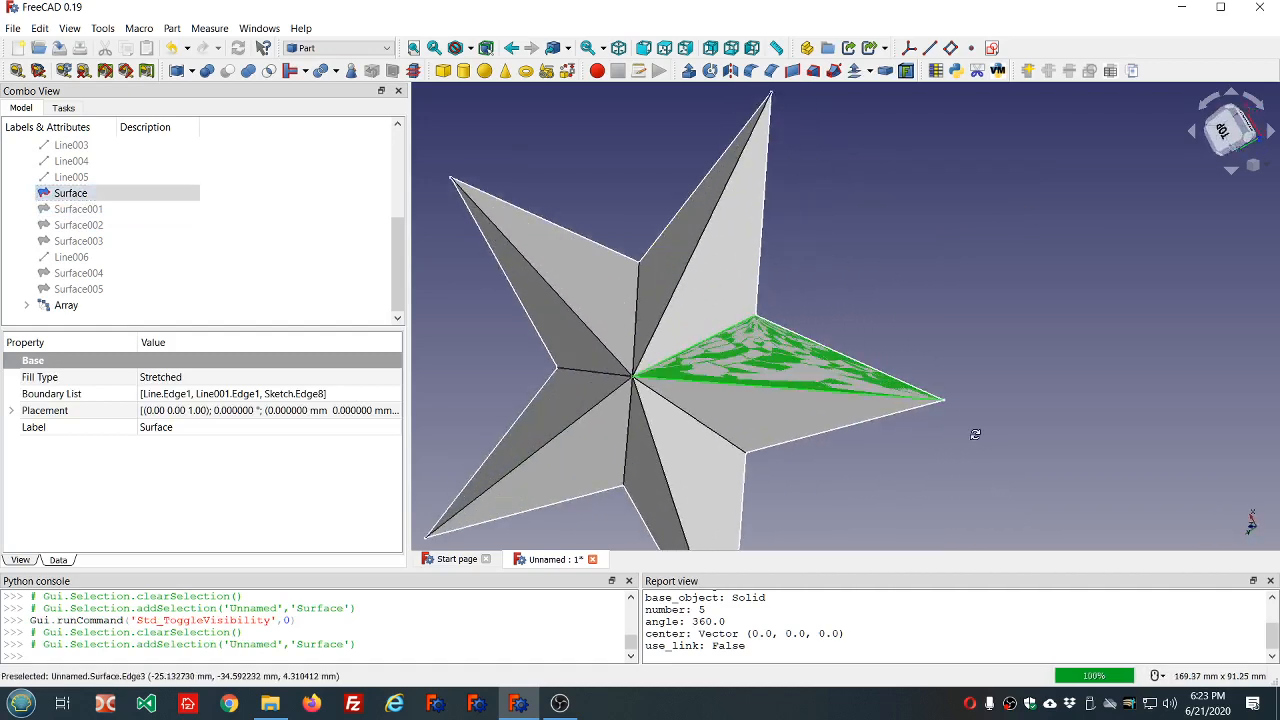
pyautogui.moveTo(984, 436); pyautogui.dragTo(982, 470, button='middle')
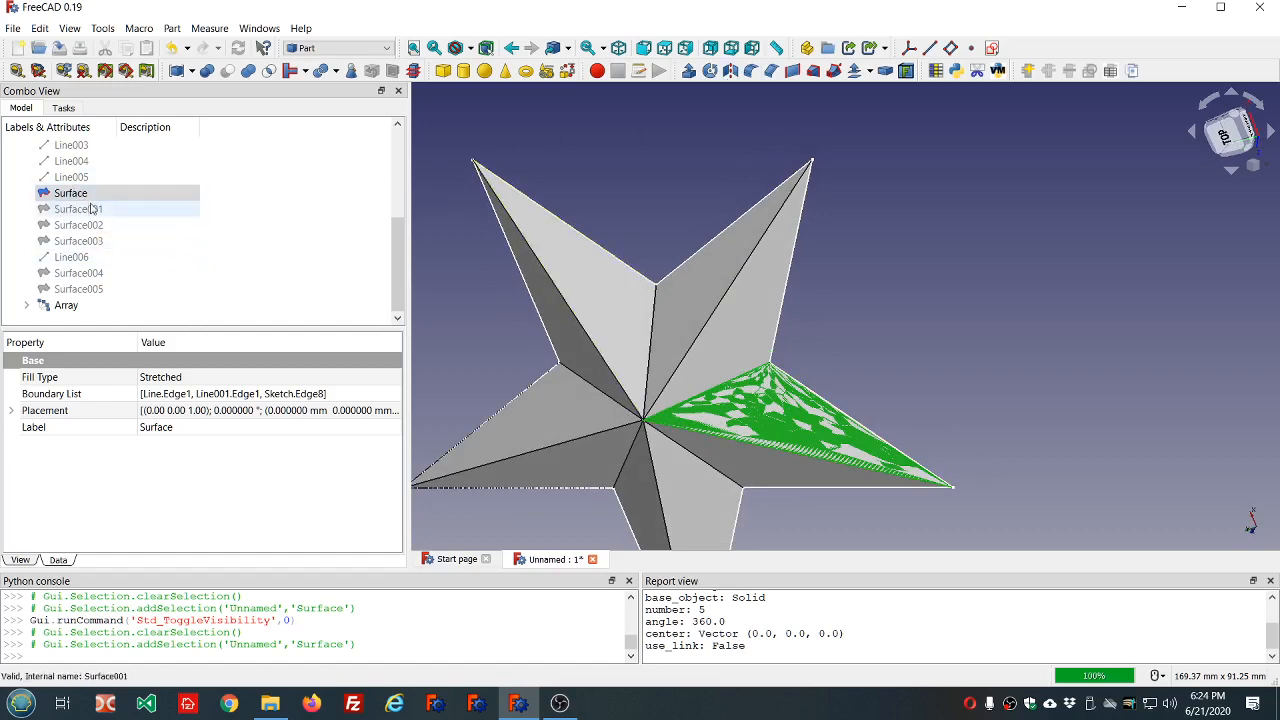
# Expand the Array in the model tree, hide the first Surface again and view the whole star.
pyautogui.click(26, 305)
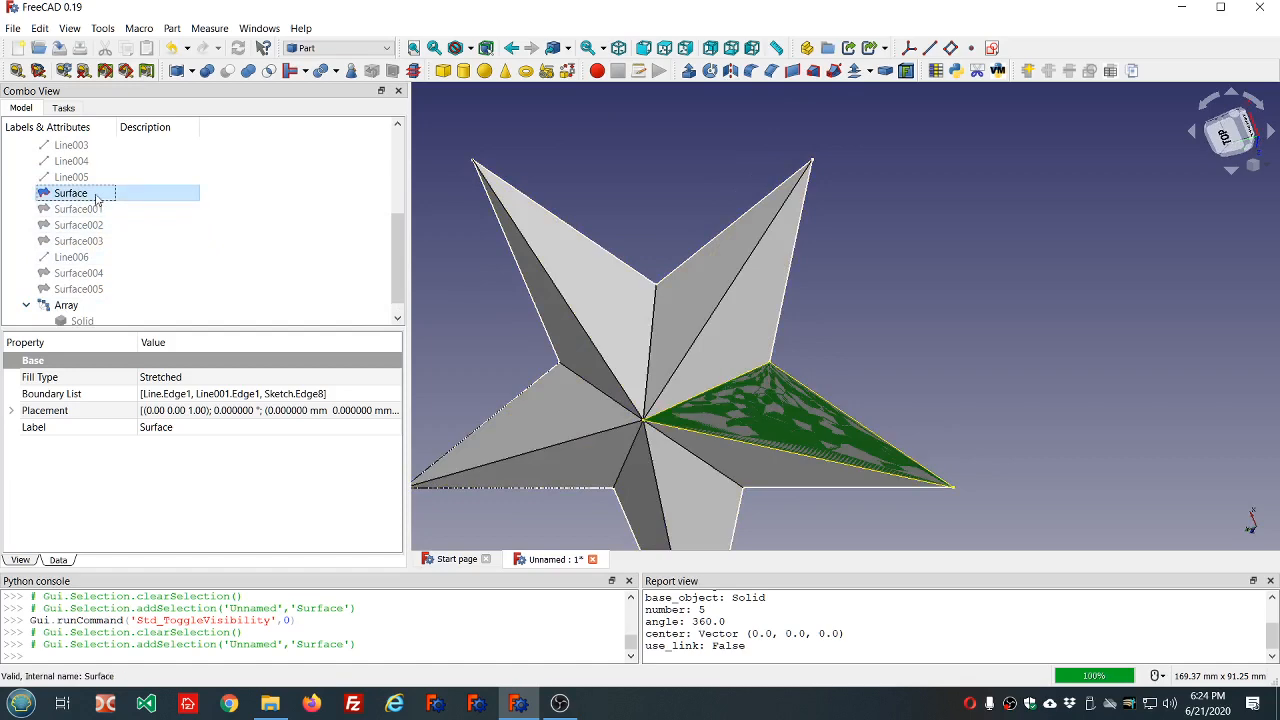
pyautogui.press('space')
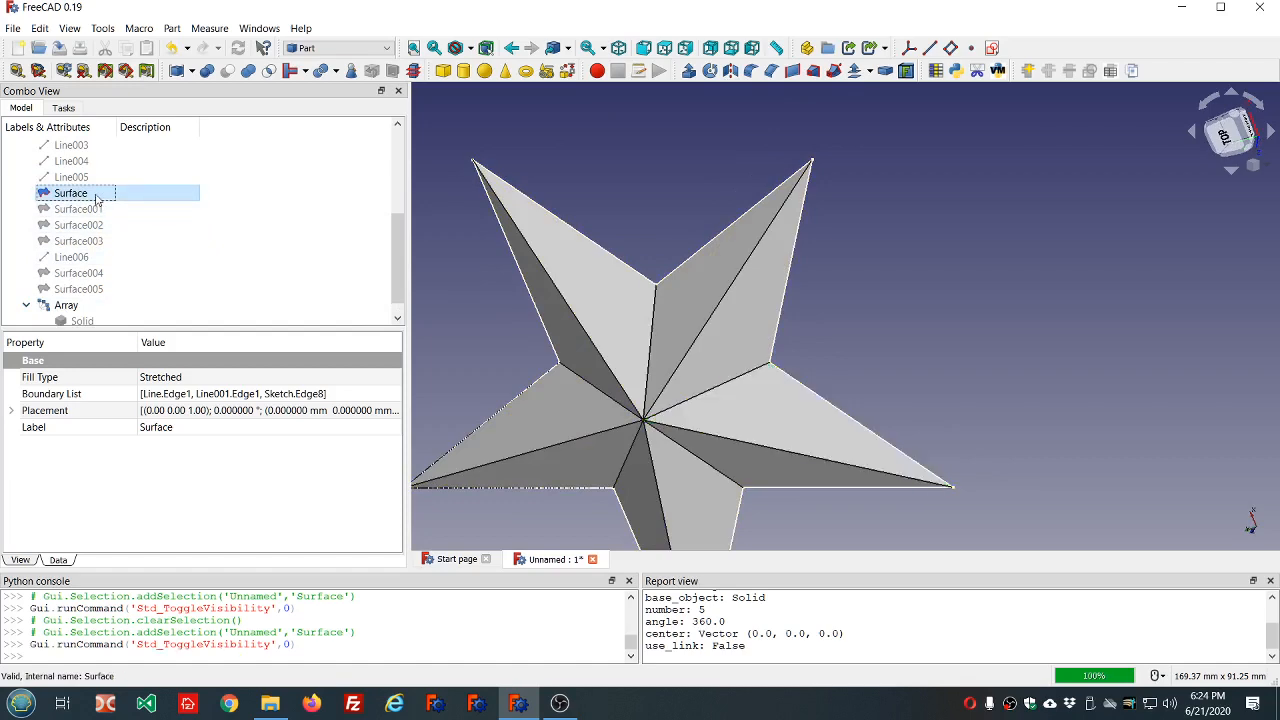
pyautogui.scroll(-3, 744, 188)
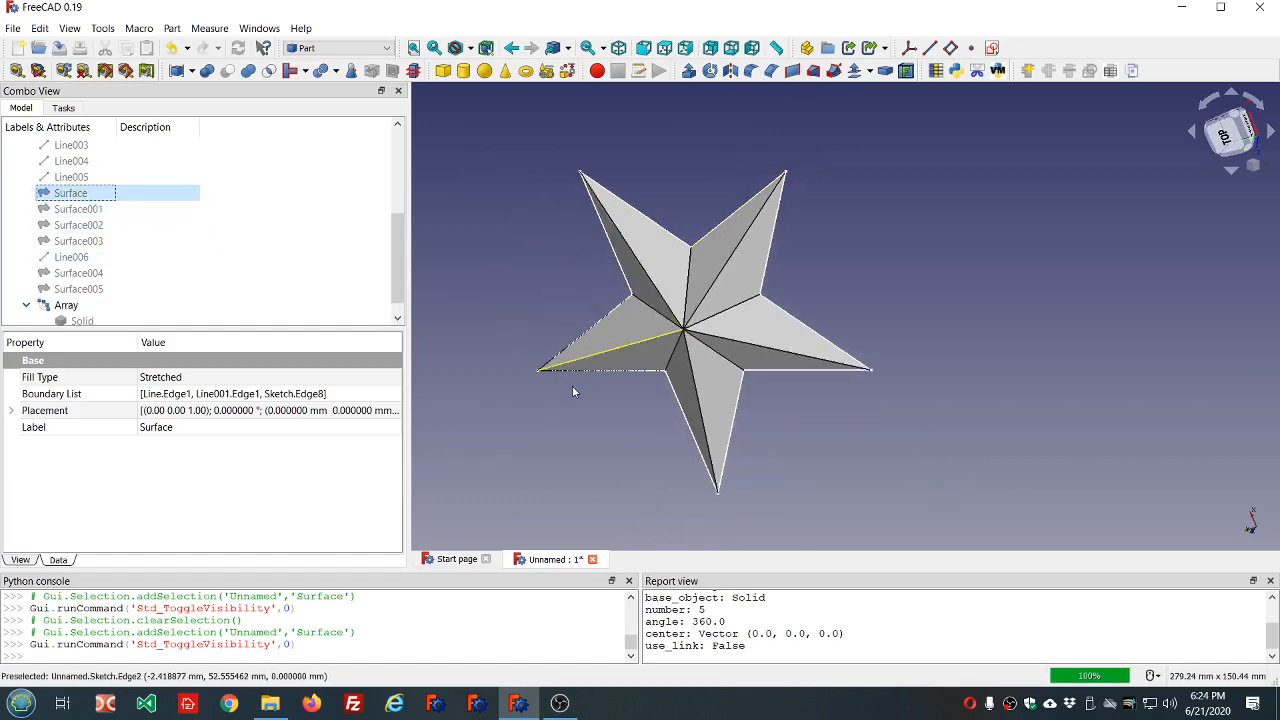
pyautogui.moveTo(571, 385); pyautogui.dragTo(563, 308, button='middle')
pyautogui.scroll(-6, 627, 322)
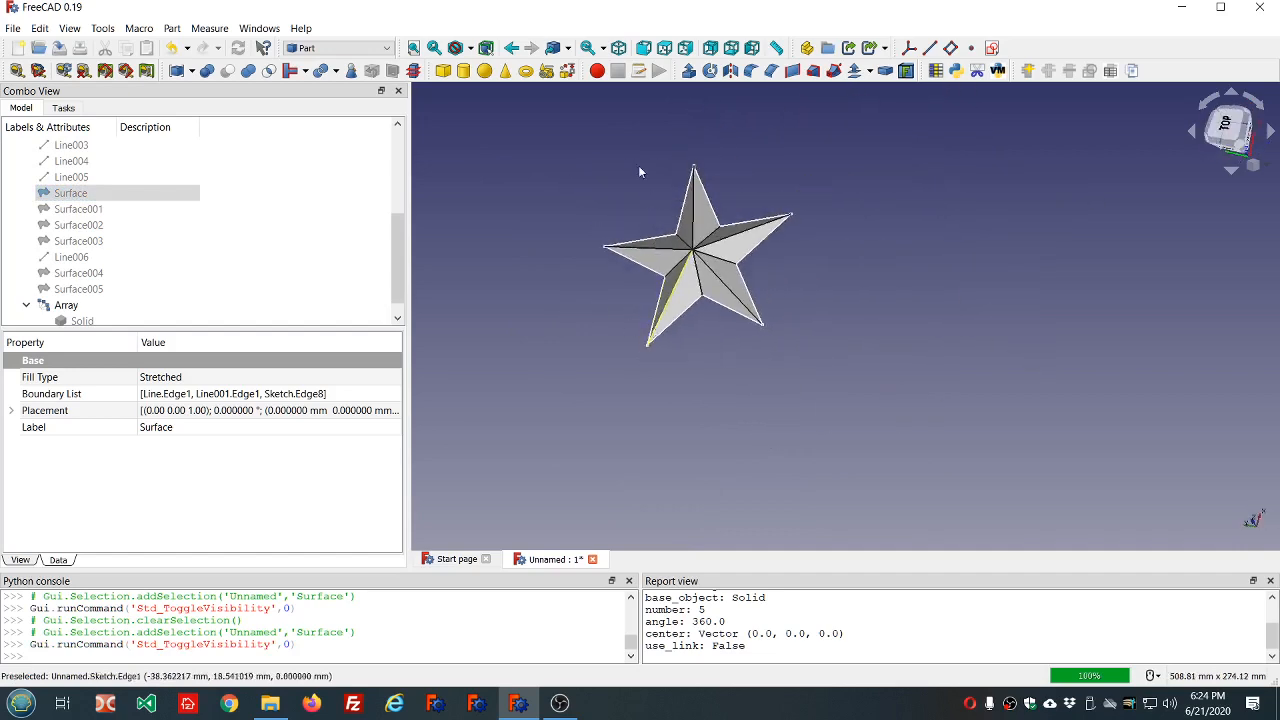
# Try to open the per-face color settings for the Array star.
pyautogui.scroll(7, 645, 166)
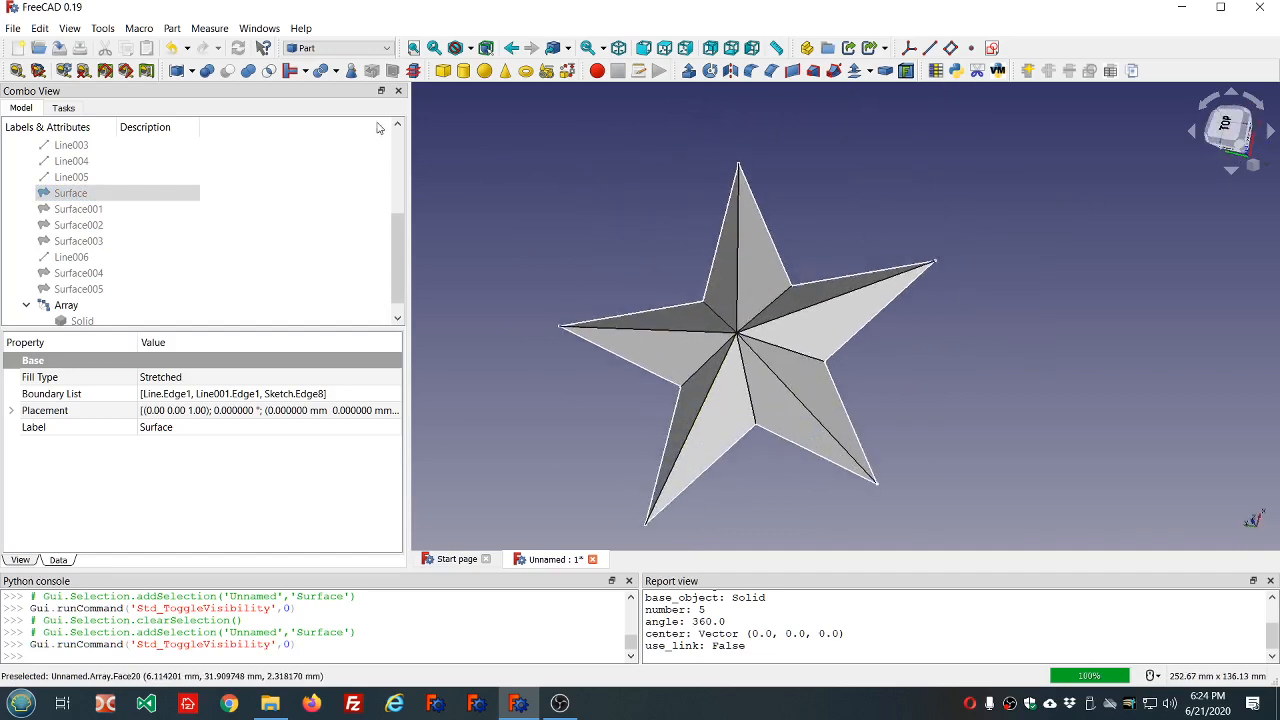
pyautogui.scroll(-1, 212, 250)
pyautogui.click(62, 291)
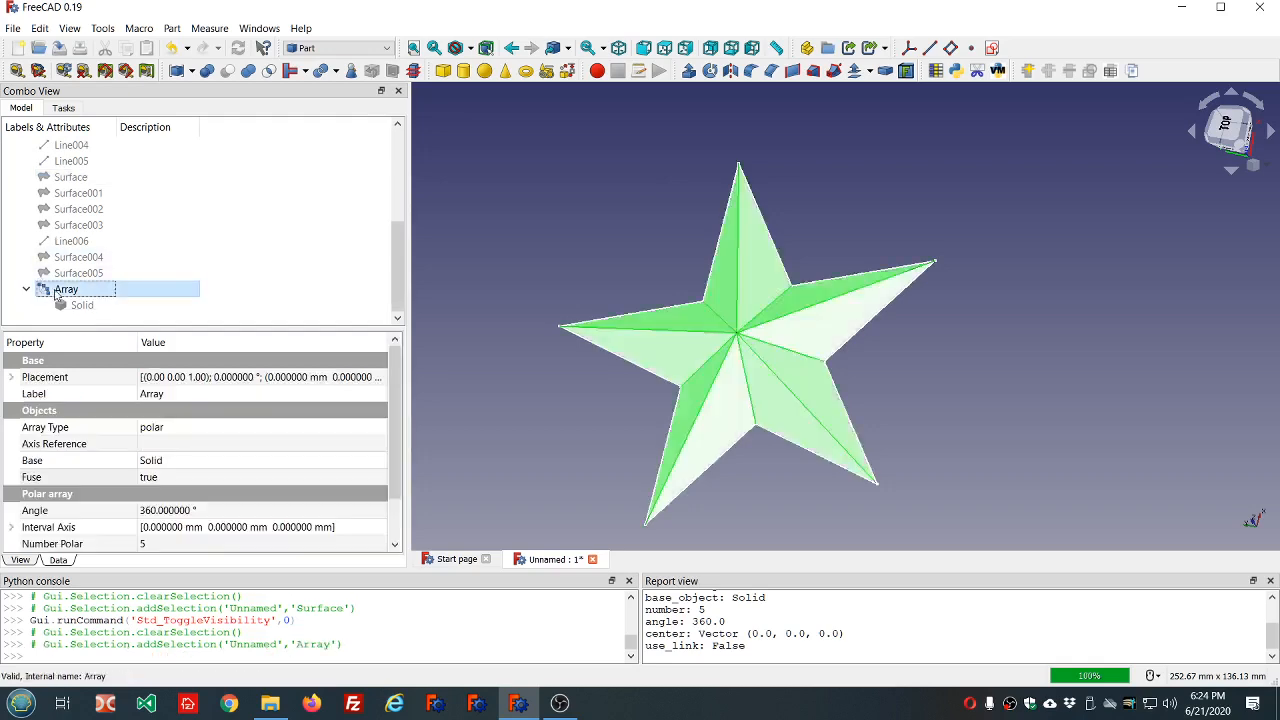
pyautogui.rightClick(58, 294)
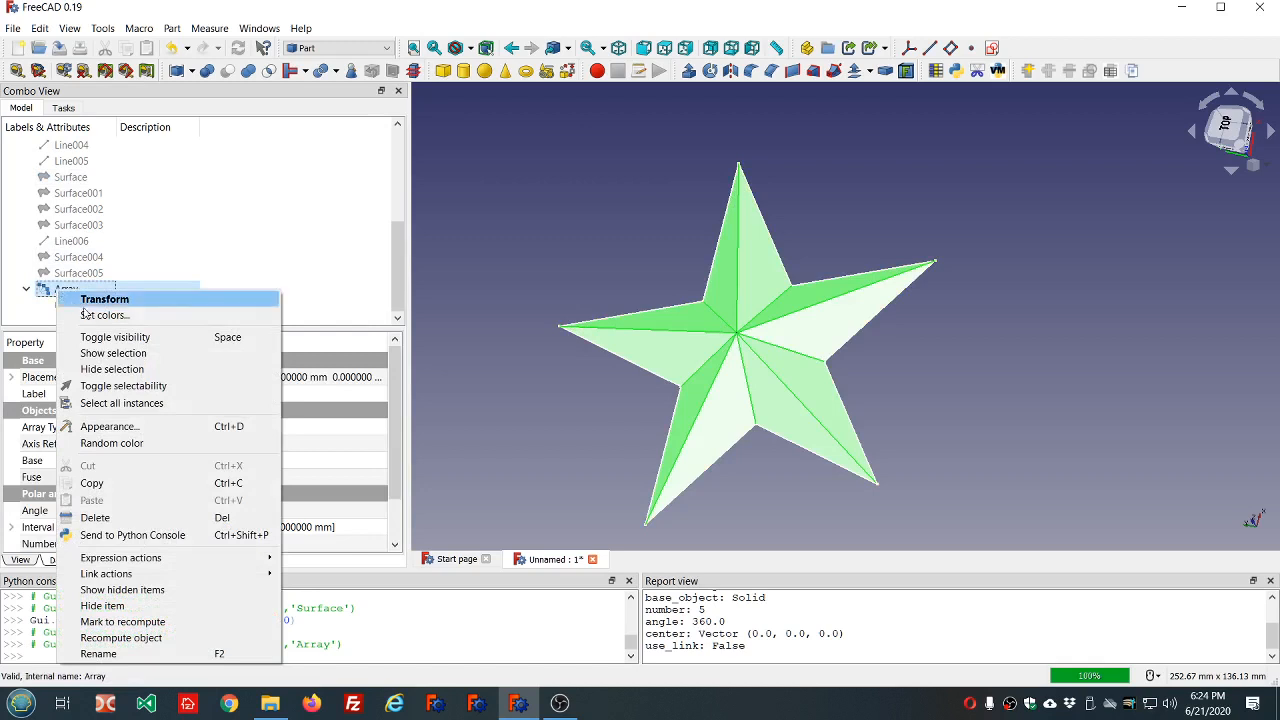
pyautogui.press('Escape')
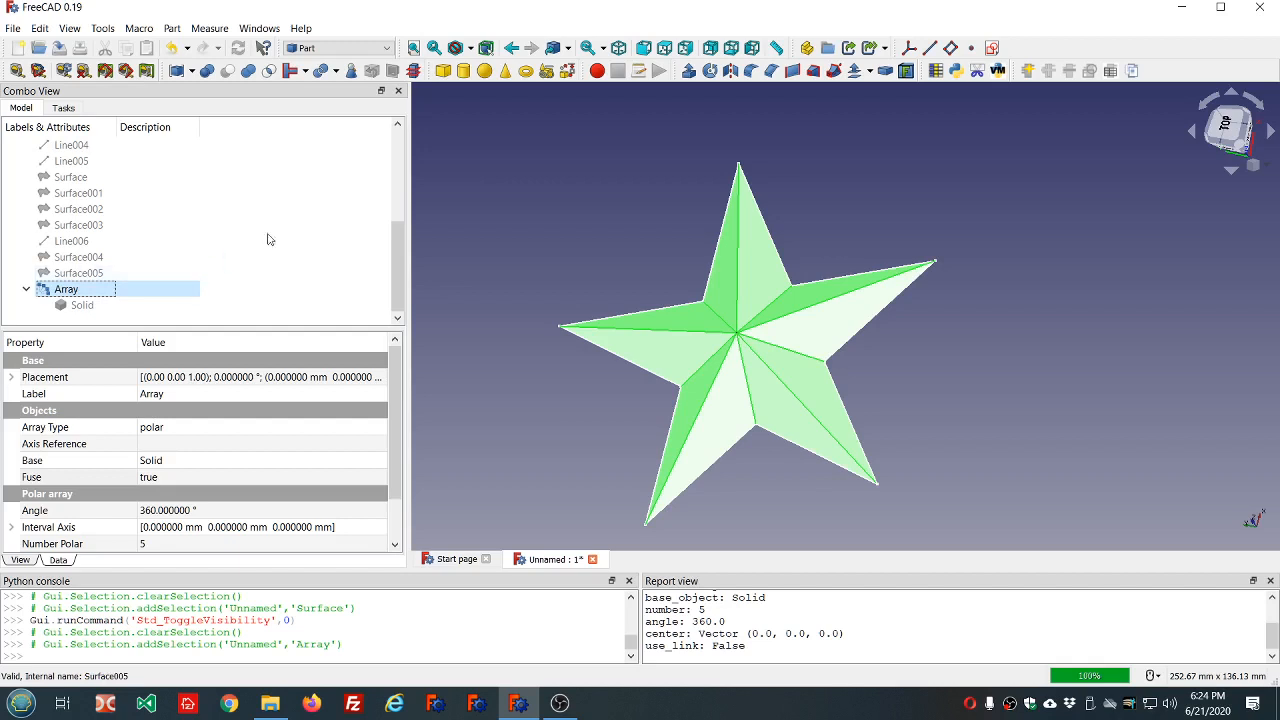
pyautogui.scroll(-3, 449, 194)
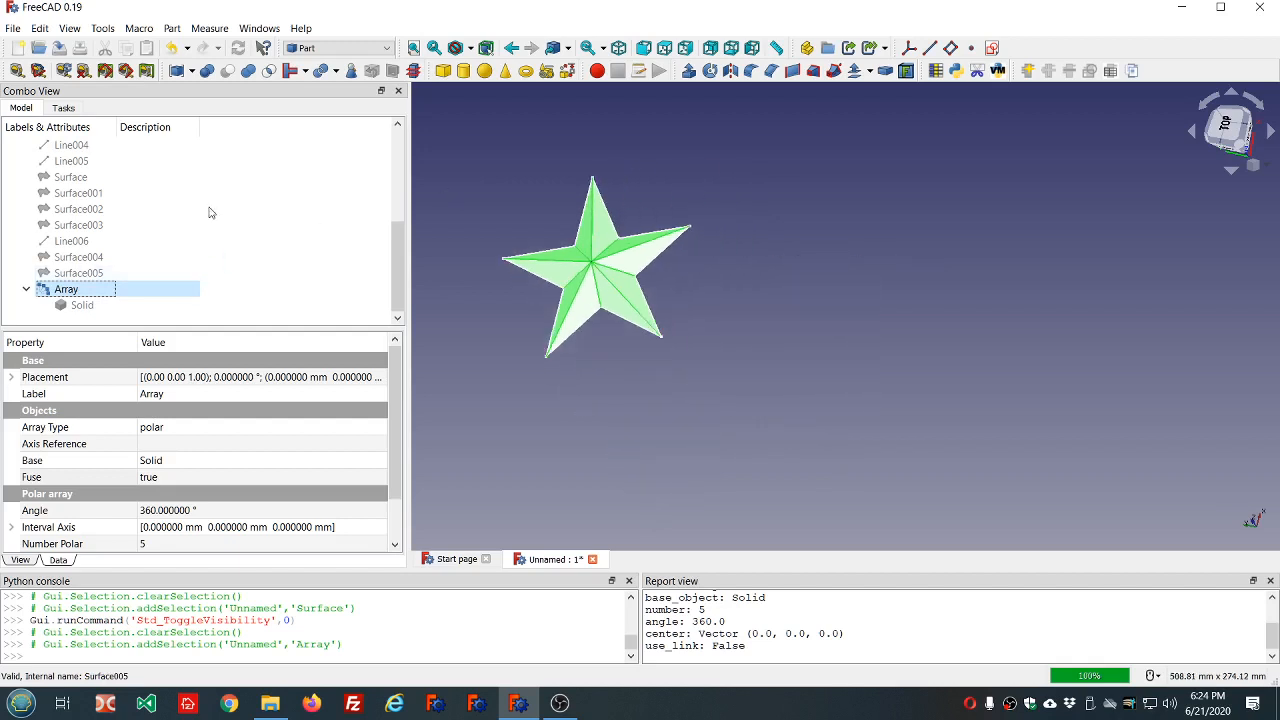
pyautogui.click(210, 212)
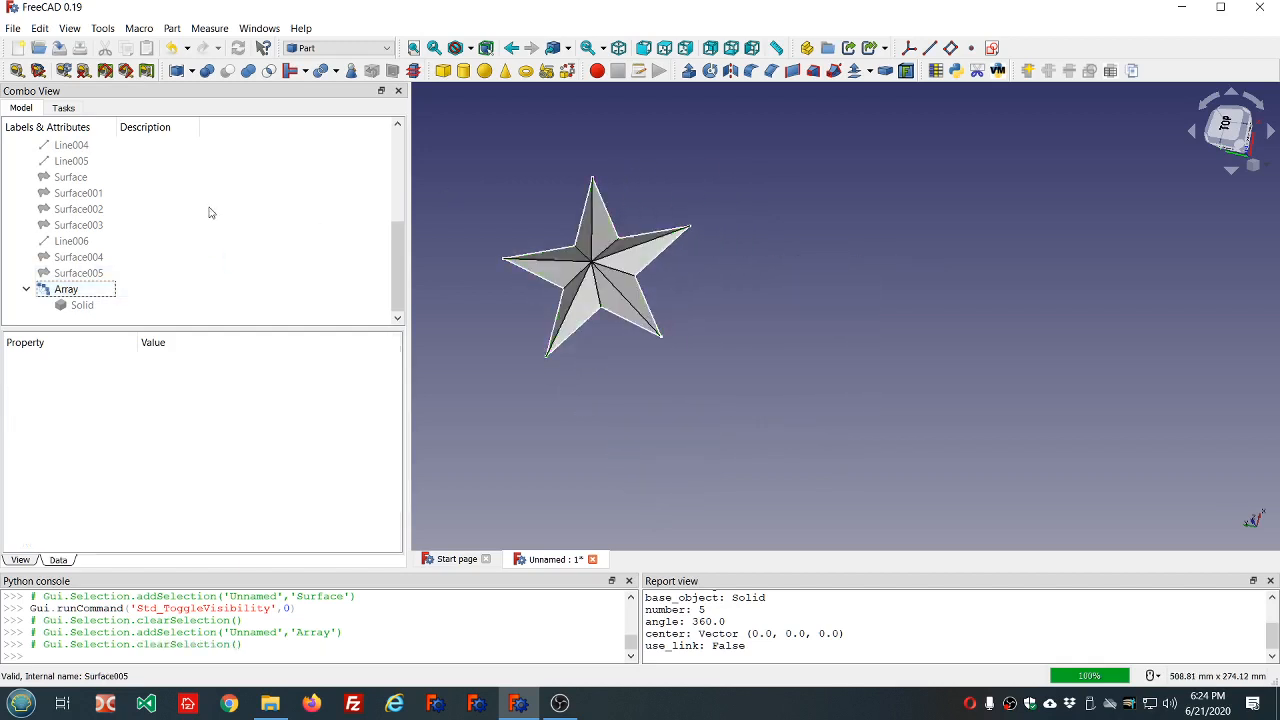
pyautogui.click(67, 294)
pyautogui.rightClick(67, 294)
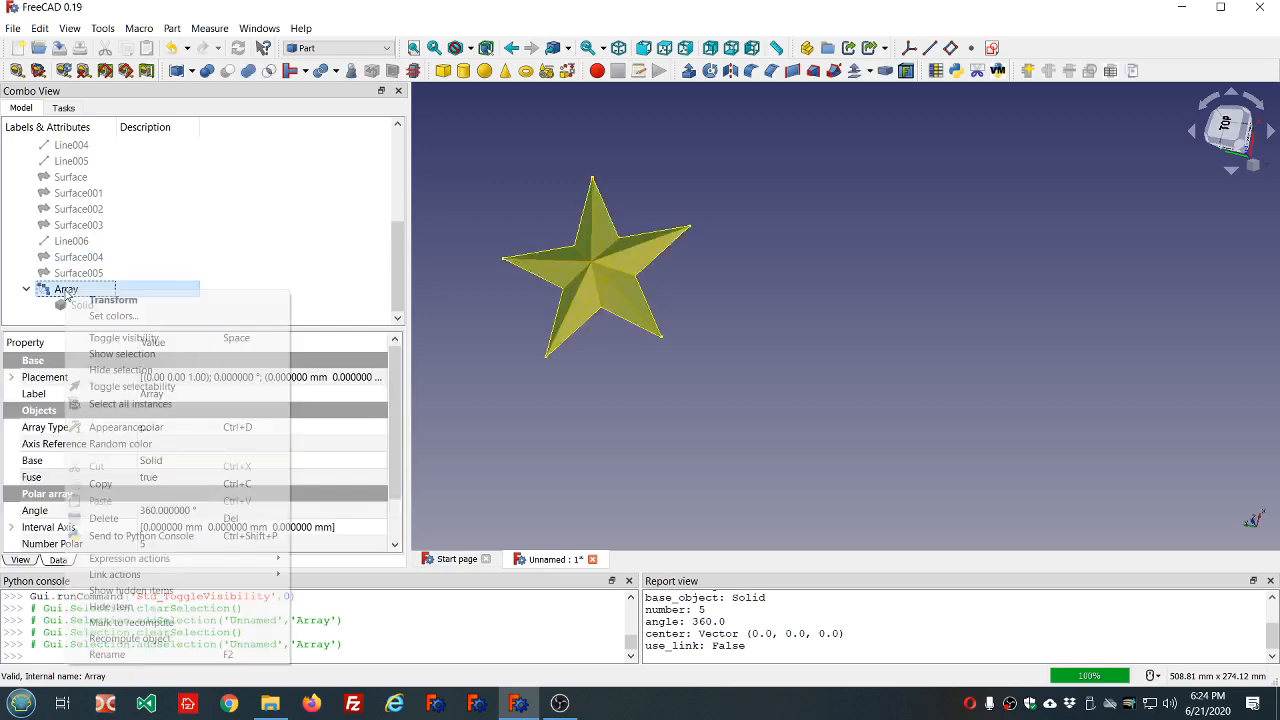
pyautogui.click(105, 319)
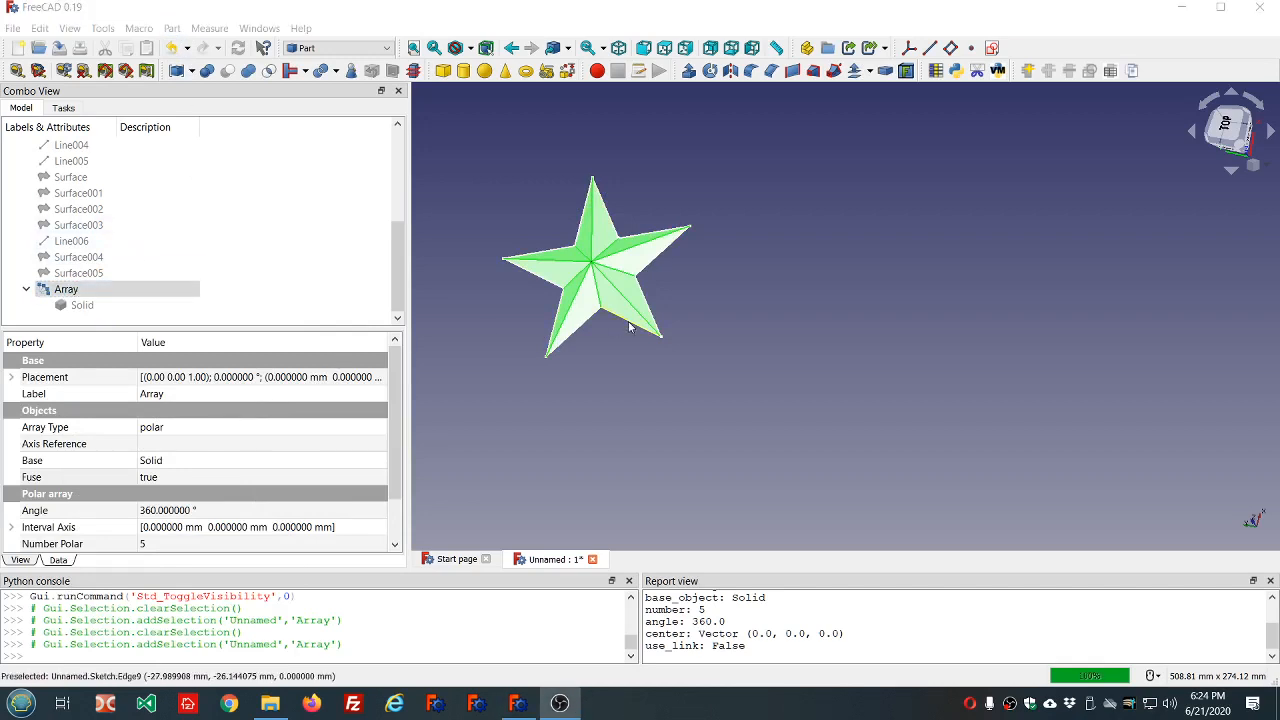
# Look through the available commands and tasks for a way to color the Array's individual faces.
pyautogui.click(78, 289)
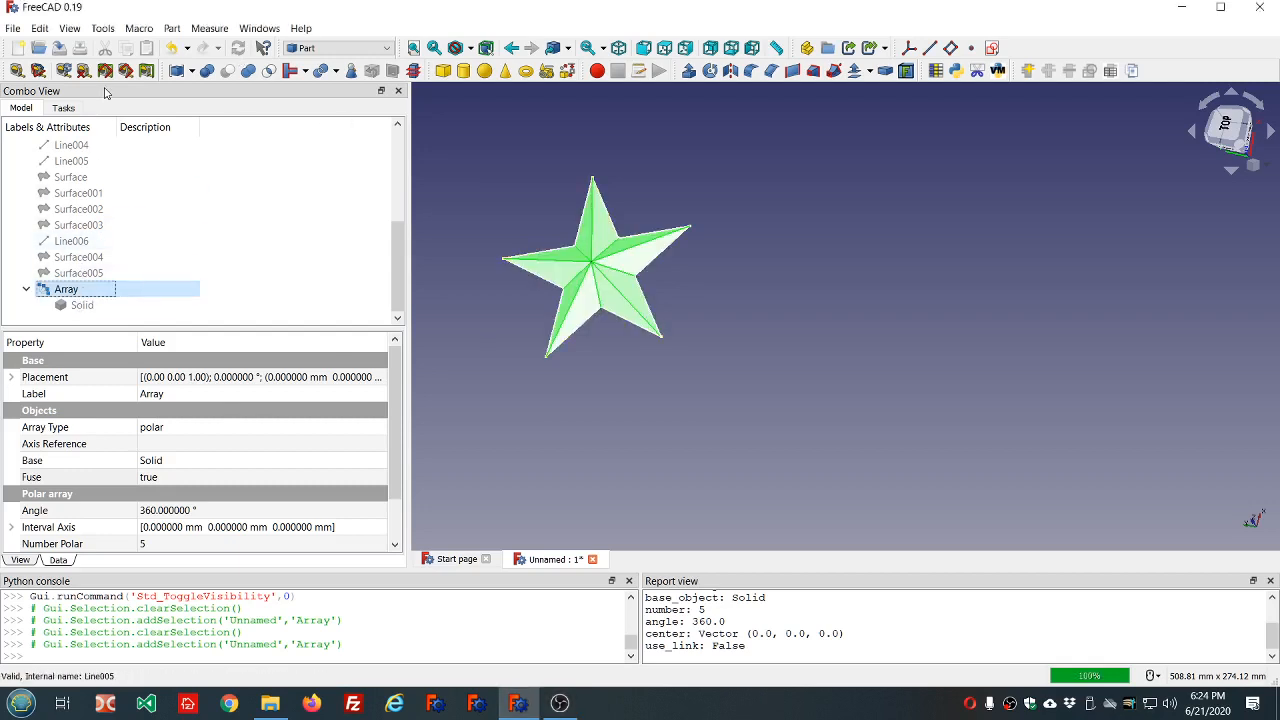
pyautogui.click(70, 28)
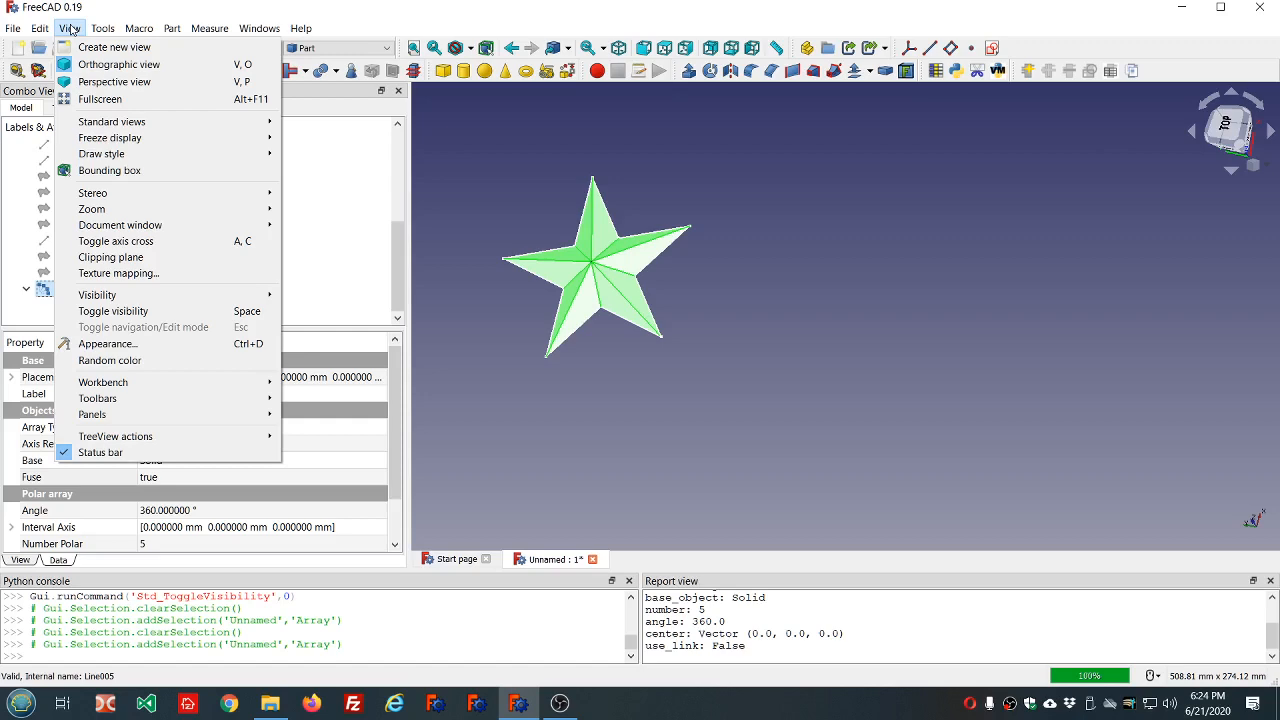
pyautogui.moveTo(102, 31)
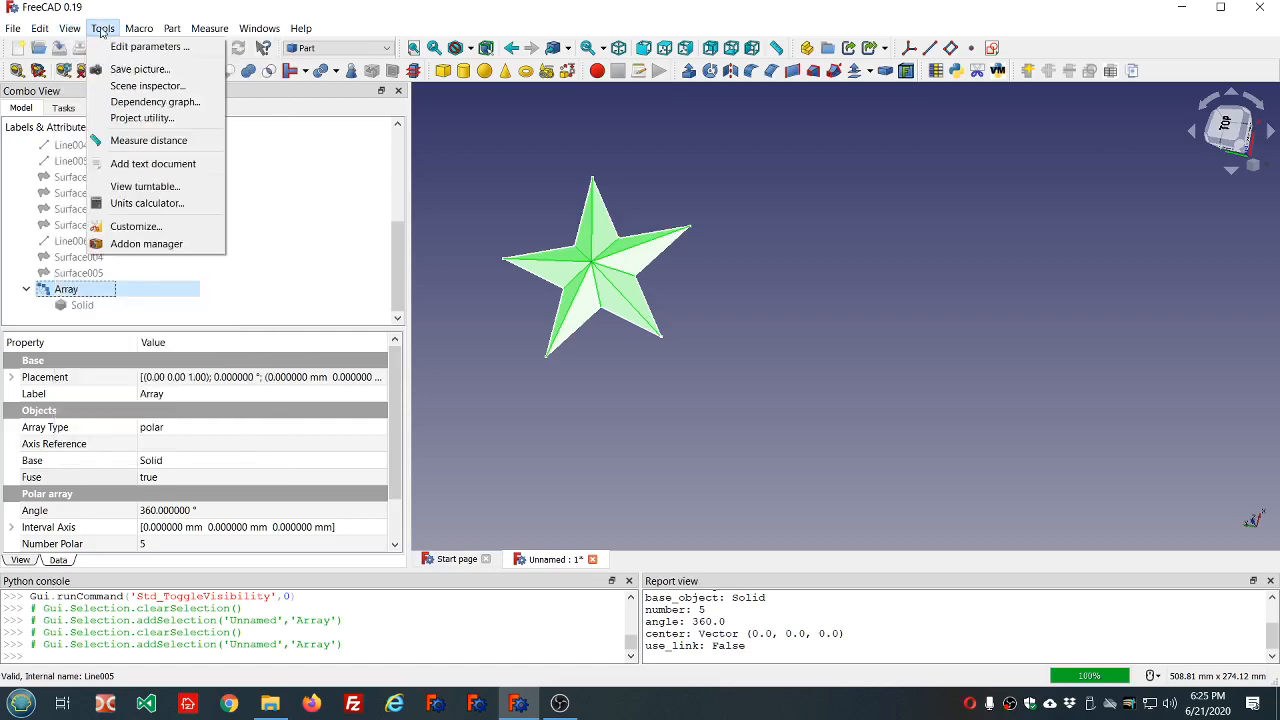
pyautogui.moveTo(43, 33)
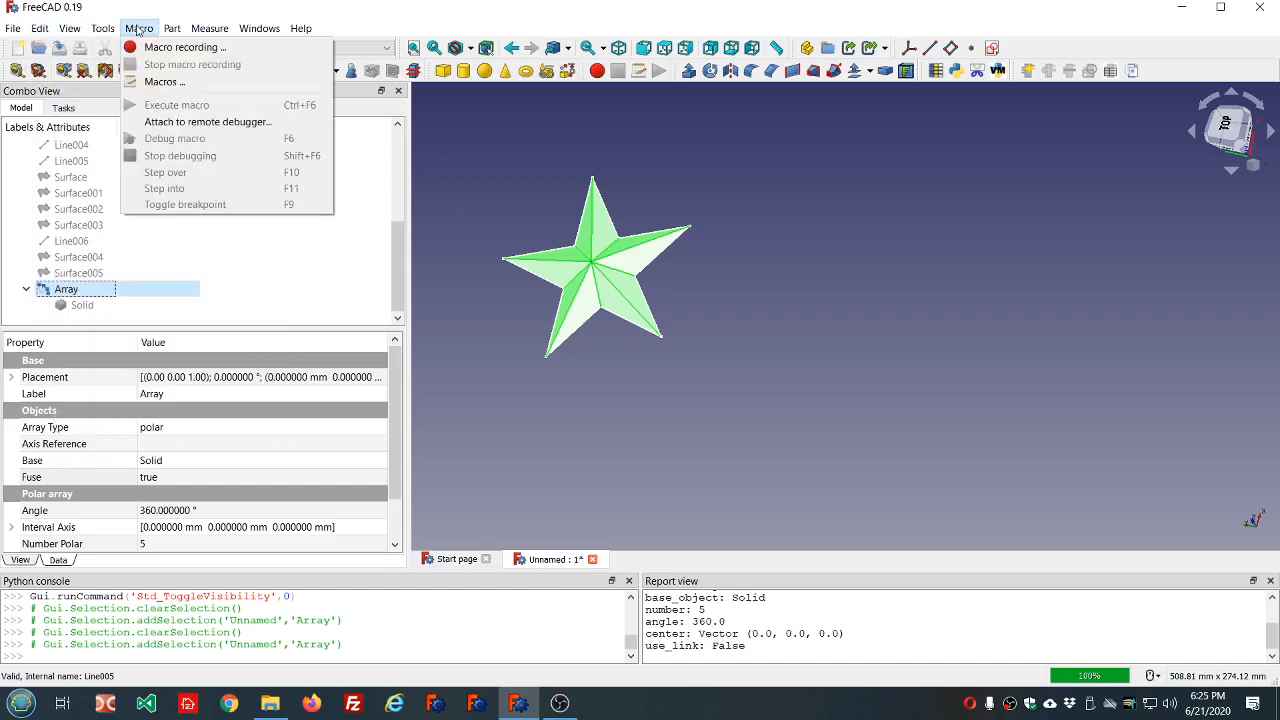
pyautogui.click(183, 290)
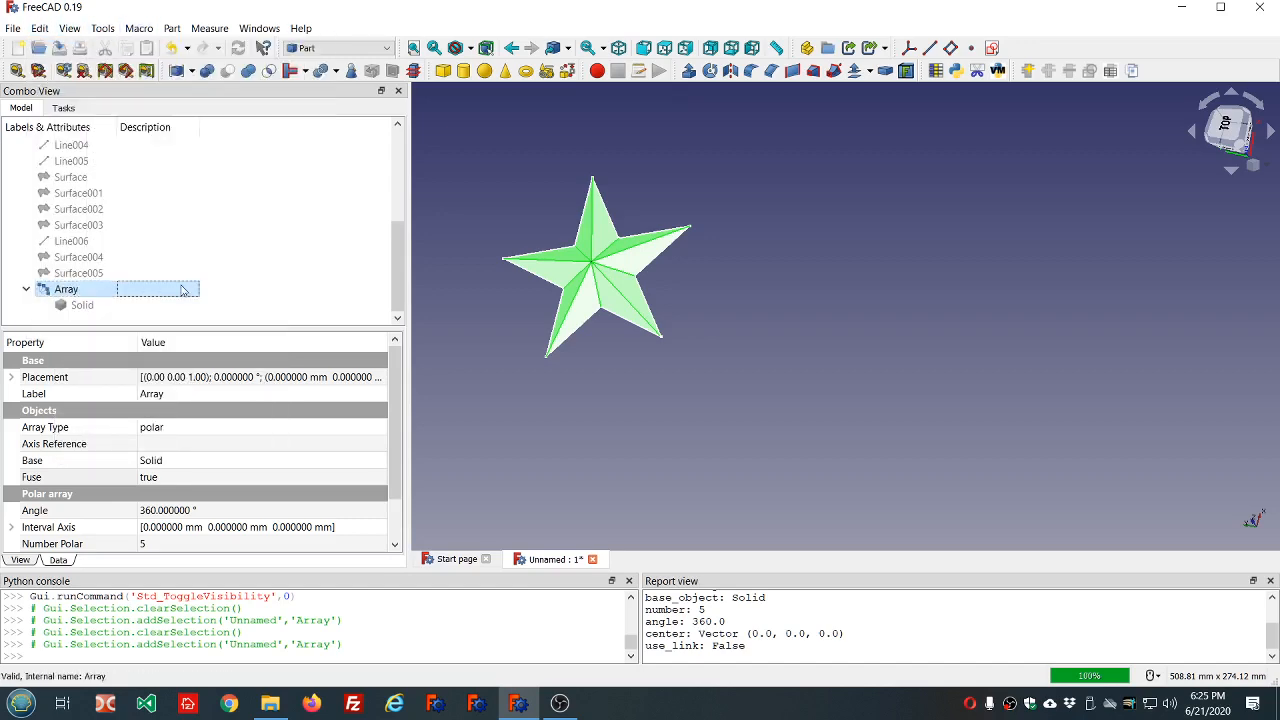
pyautogui.rightClick(58, 292)
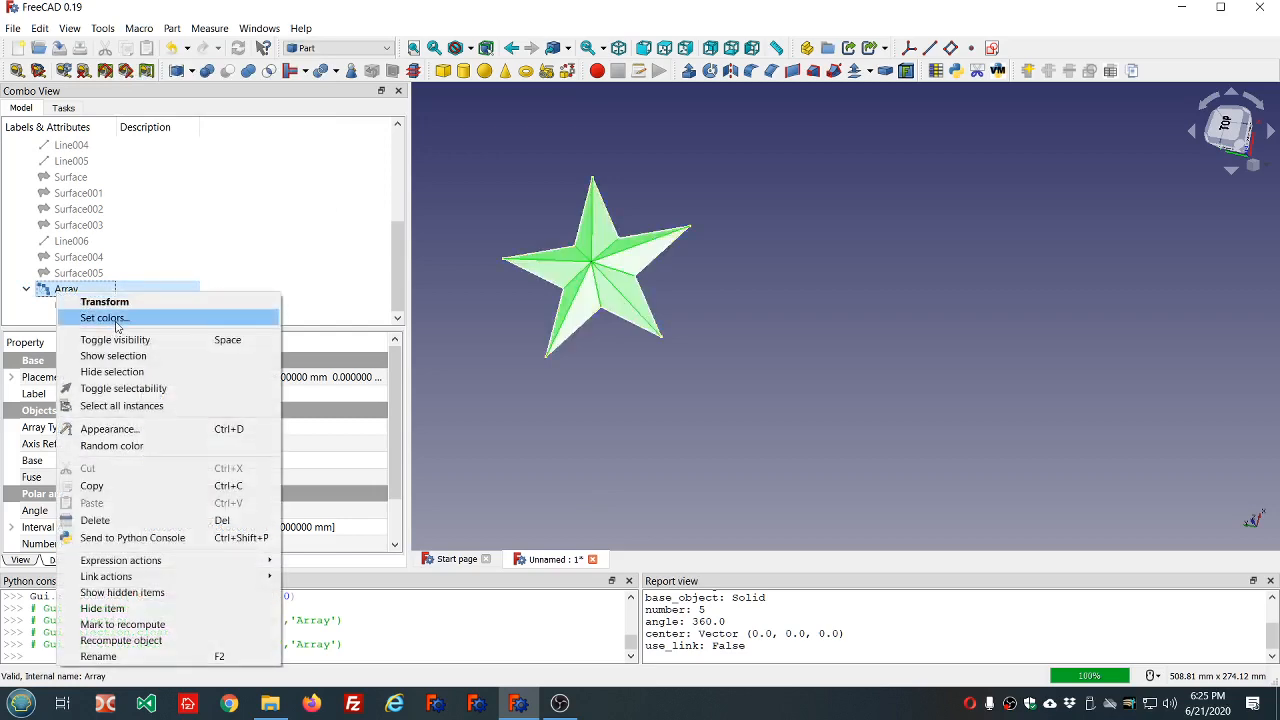
pyautogui.press('Escape')
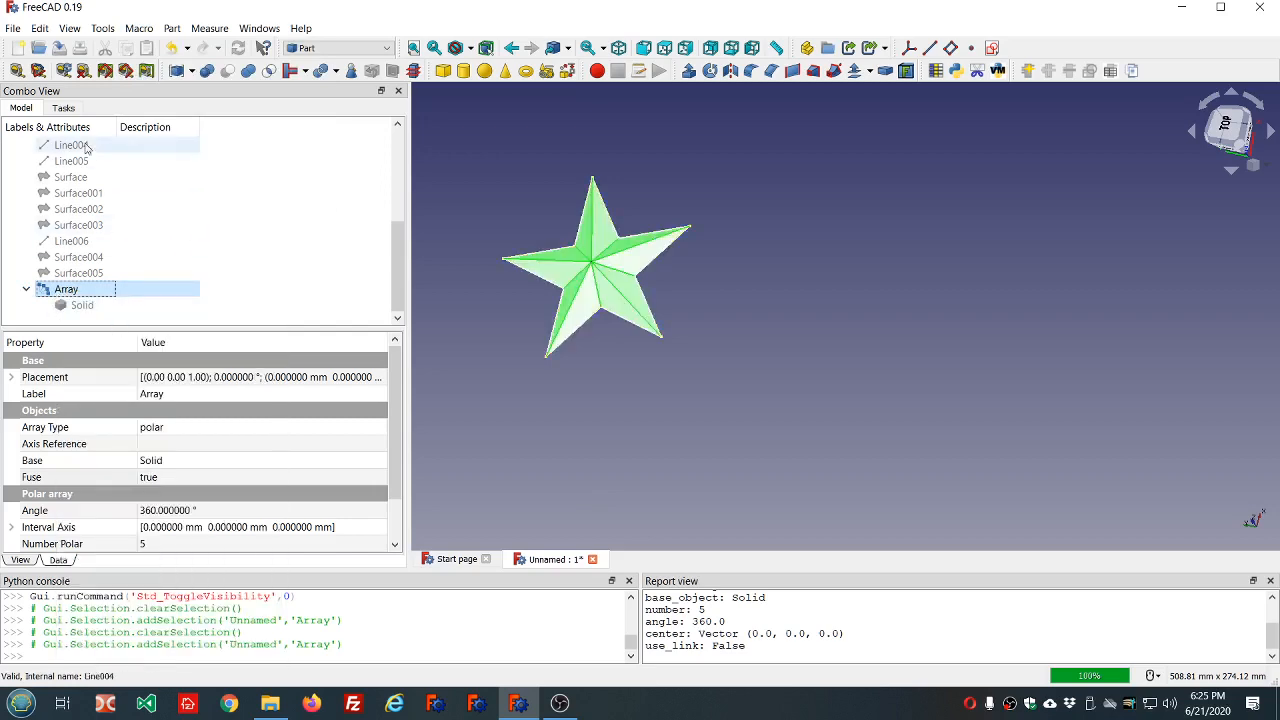
pyautogui.click(66, 108)
pyautogui.click(22, 110)
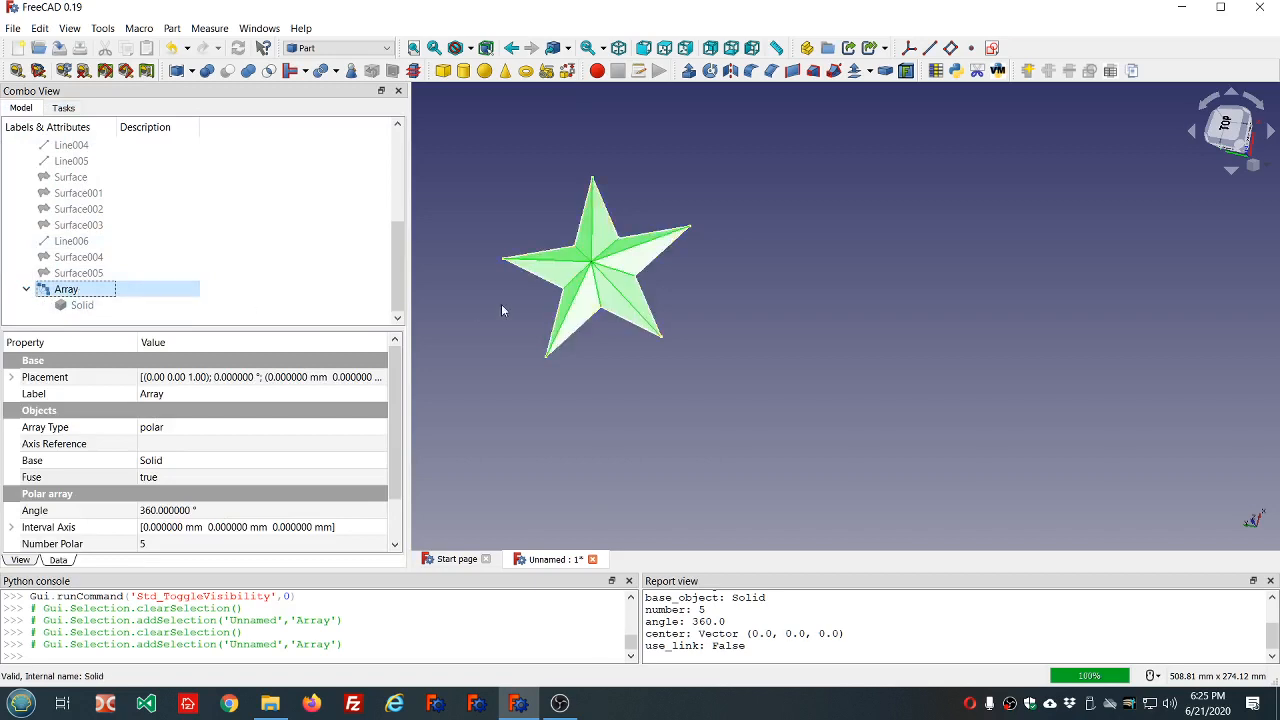
# Select the lower face of the star's left arm and check which commands are offered for it.
pyautogui.scroll(-2, 501, 304)
pyautogui.scroll(5, 484, 298)
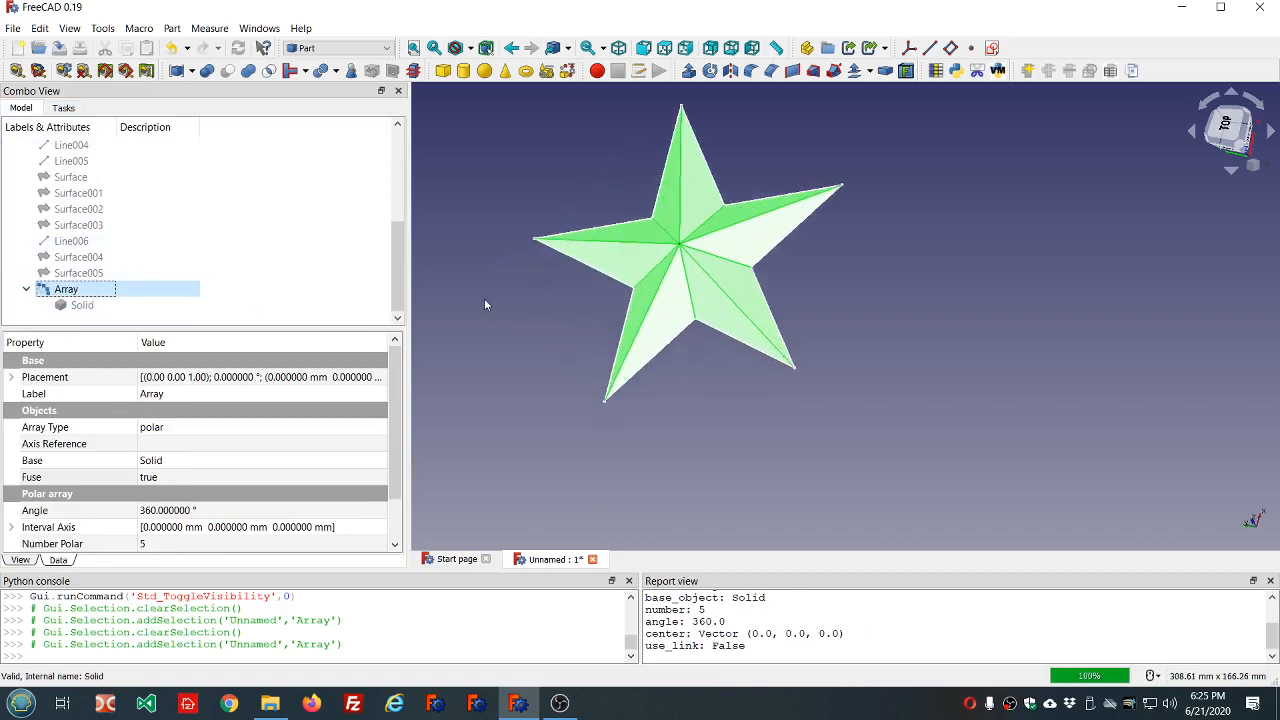
pyautogui.scroll(1, 485, 300)
pyautogui.click(535, 284)
pyautogui.click(636, 259)
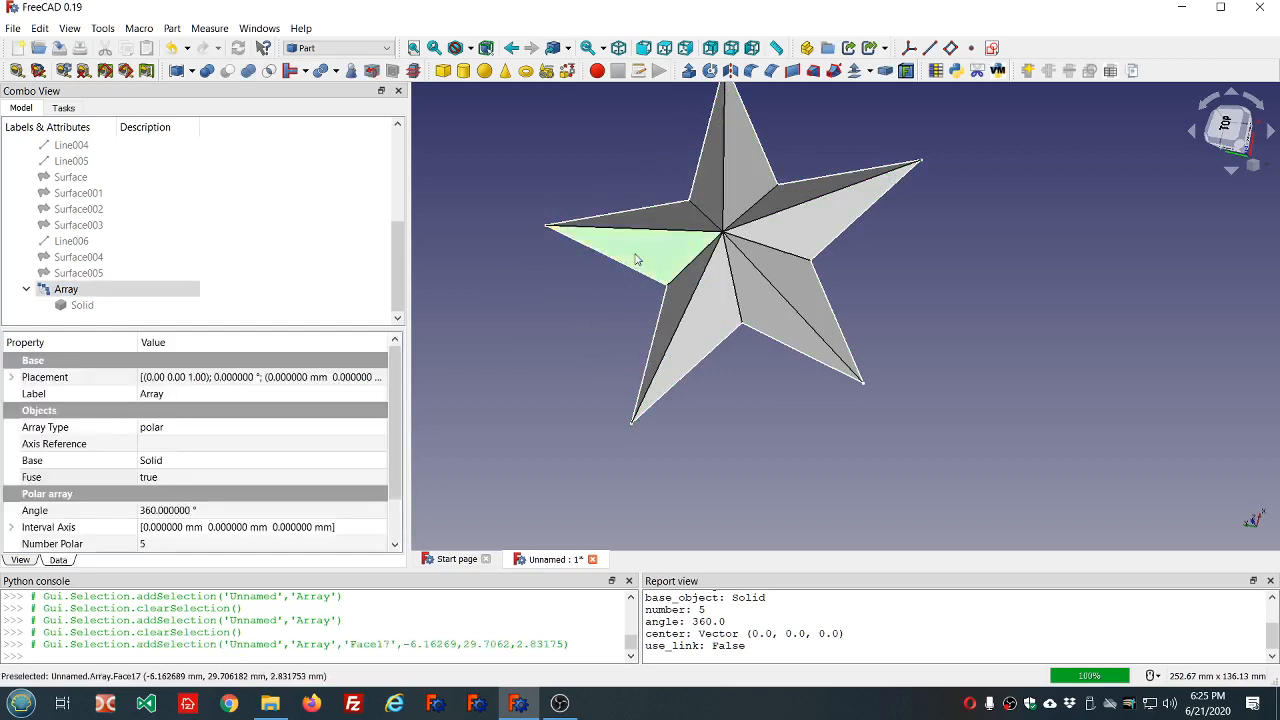
pyautogui.rightClick(636, 259)
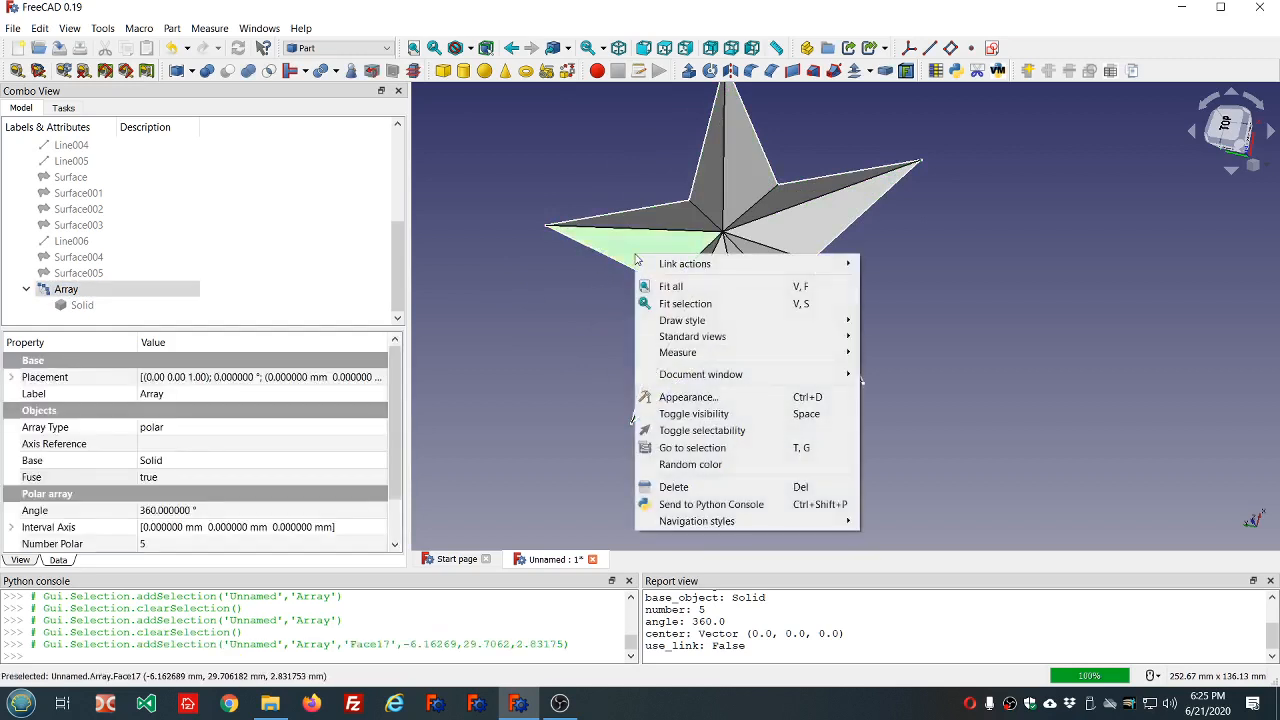
pyautogui.click(309, 269)
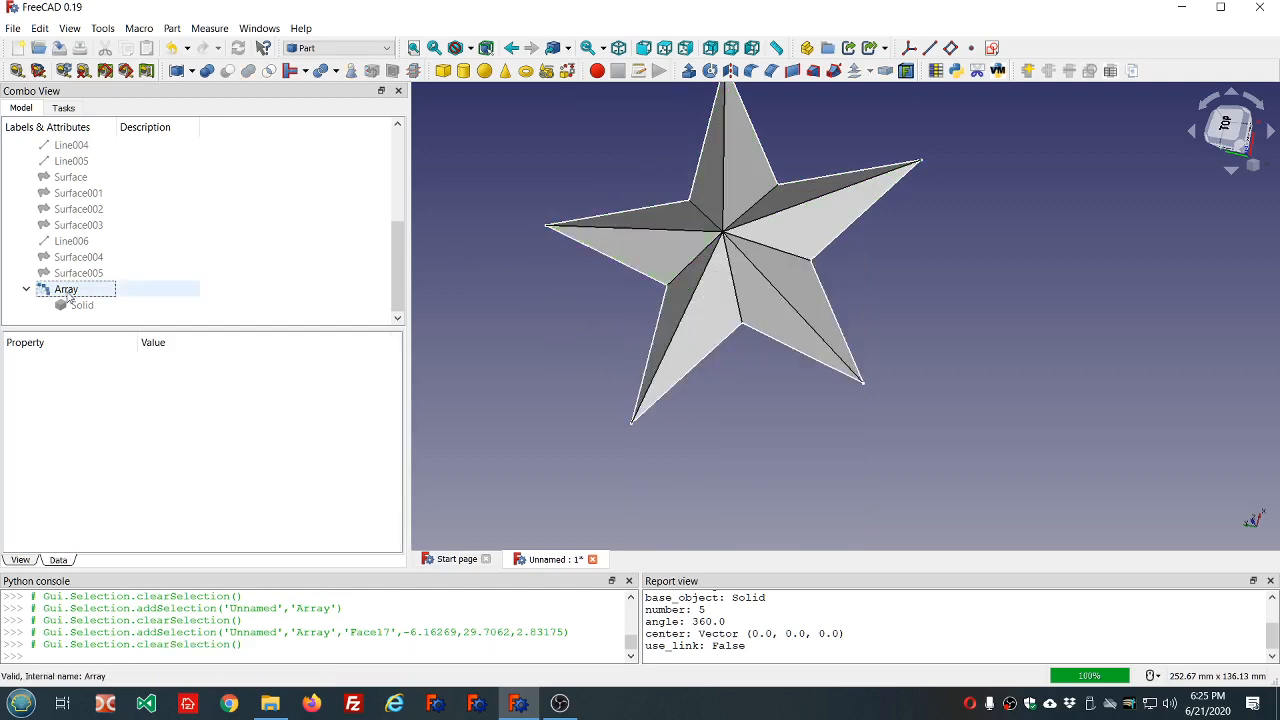
# Collapse the Array in the model tree and inspect its Appearance display properties.
pyautogui.click(26, 289)
pyautogui.click(62, 306)
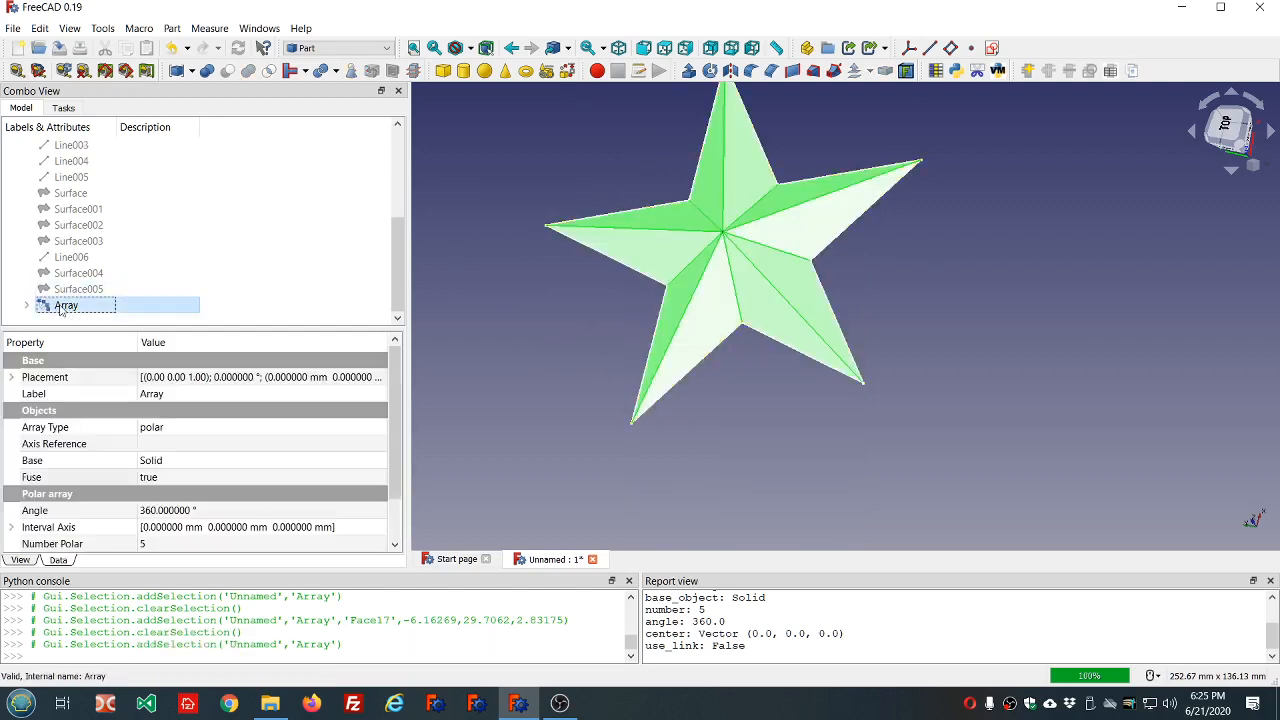
pyautogui.rightClick(60, 308)
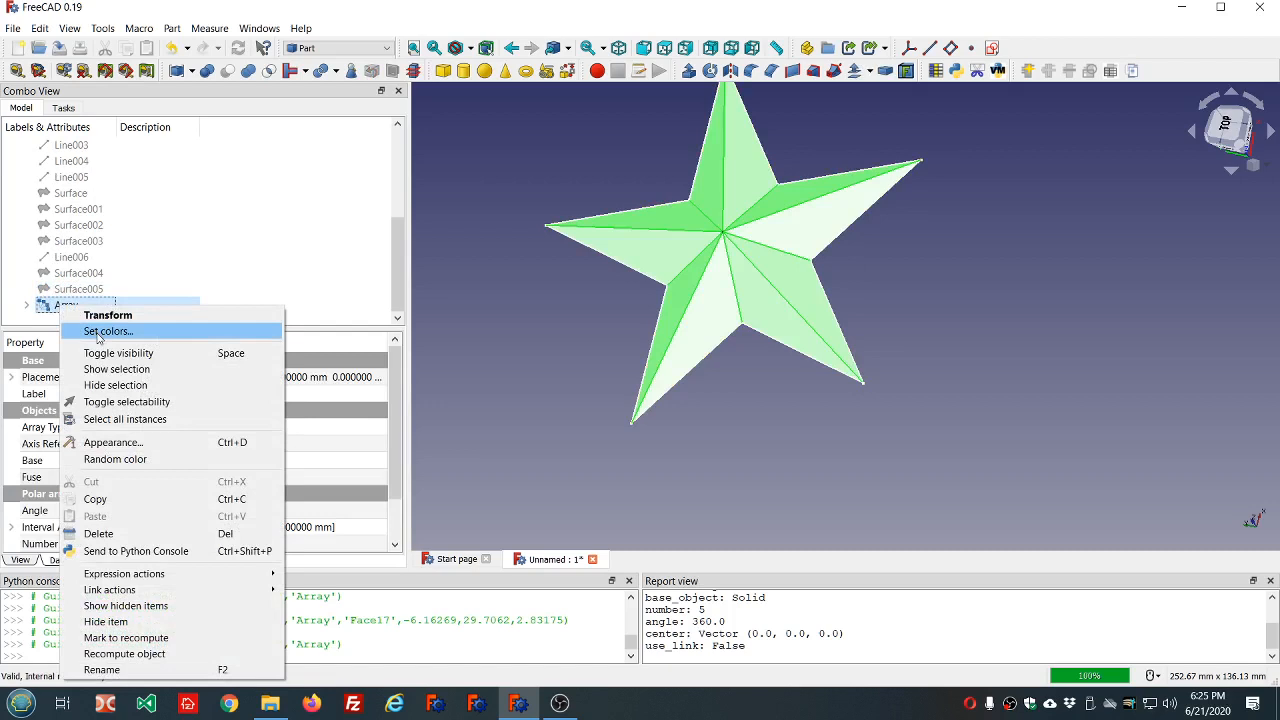
pyautogui.press('Escape')
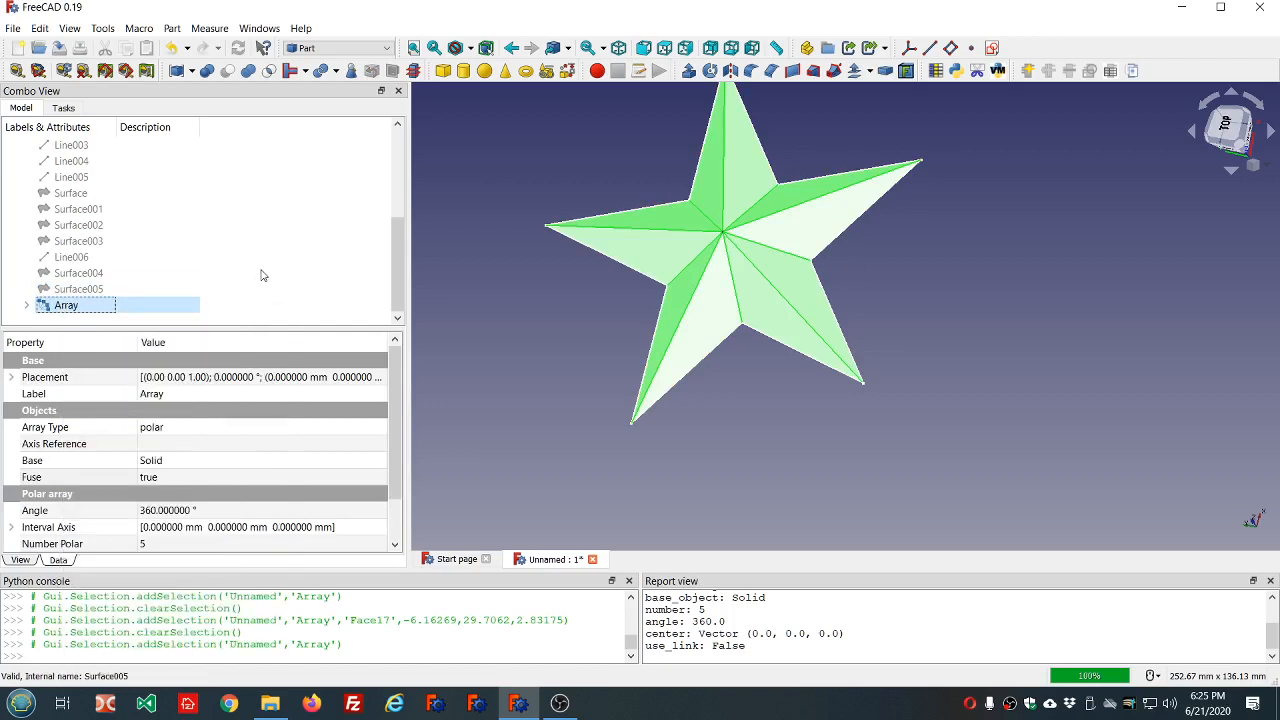
pyautogui.rightClick(70, 309)
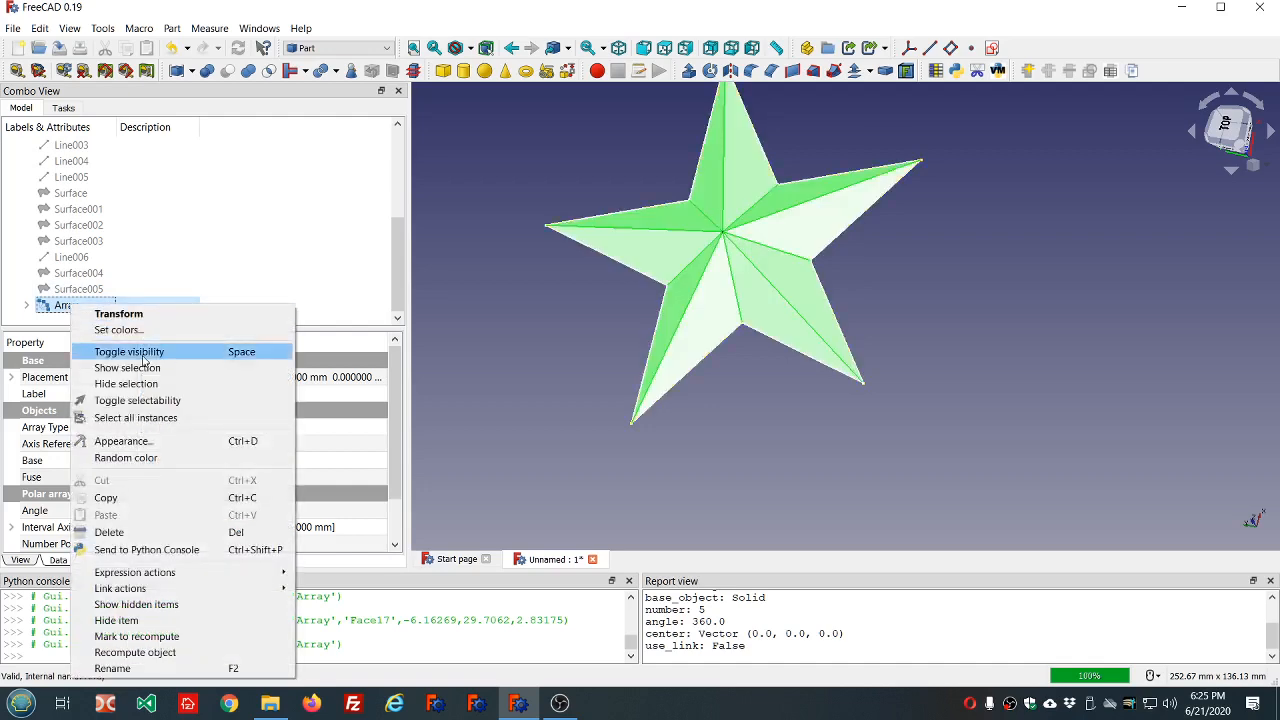
pyautogui.click(145, 443)
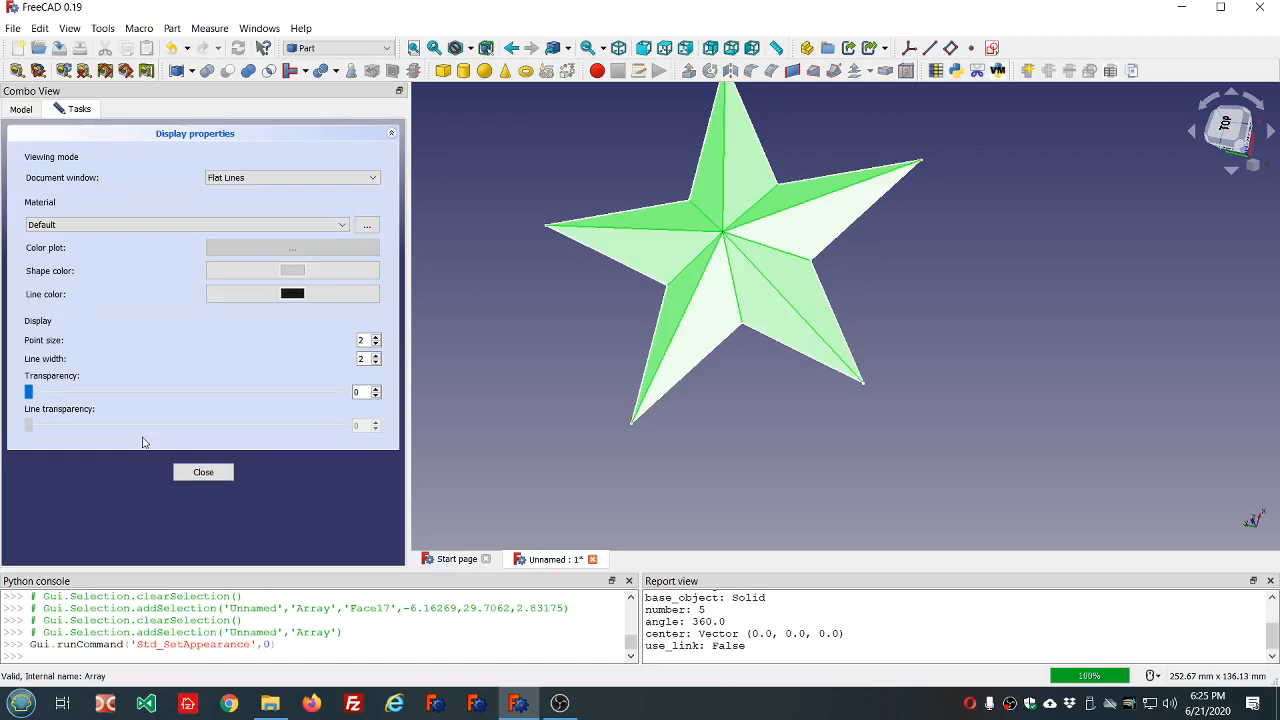
pyautogui.click(201, 473)
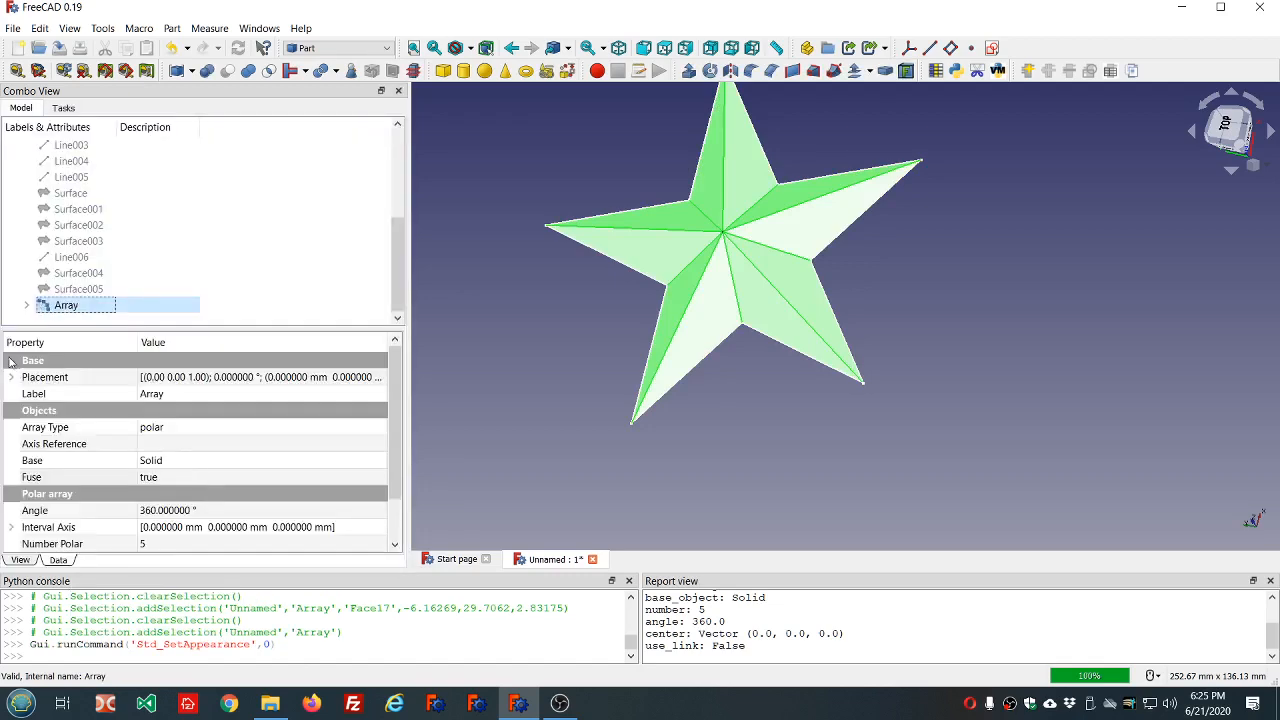
# Retry opening the Array's per-face color settings and check the Python console output.
pyautogui.rightClick(61, 311)
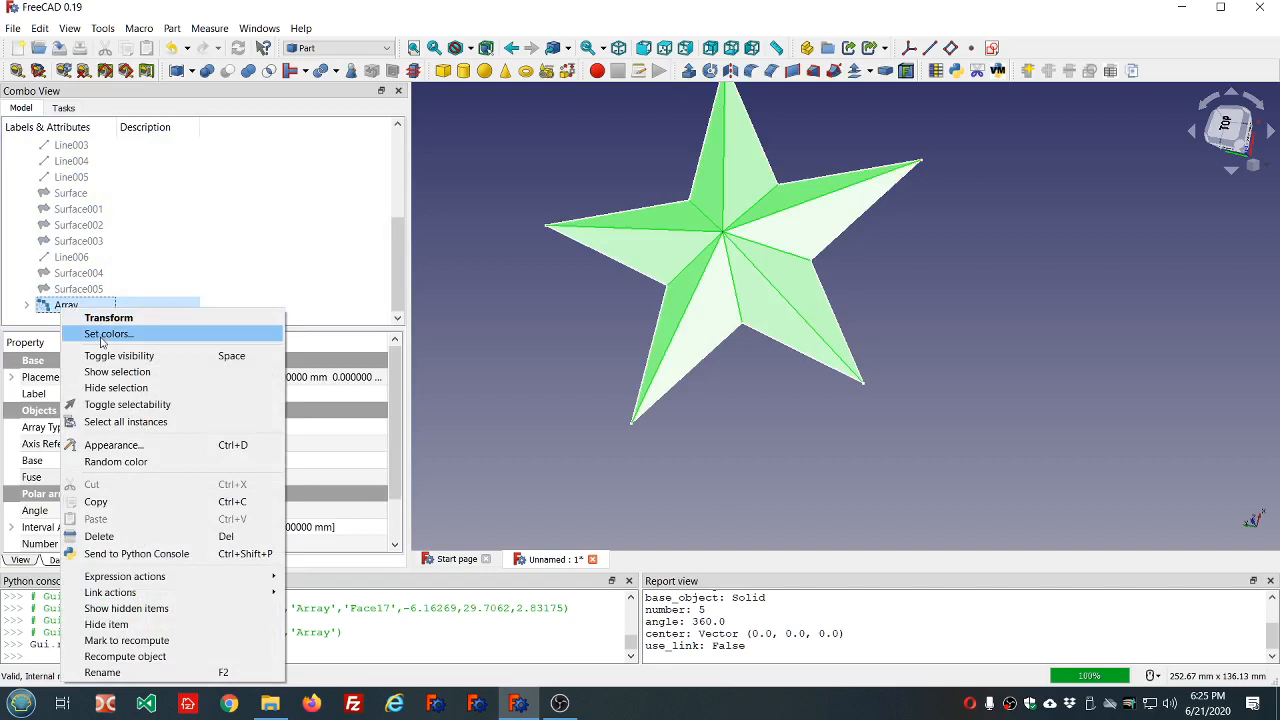
pyautogui.click(101, 338)
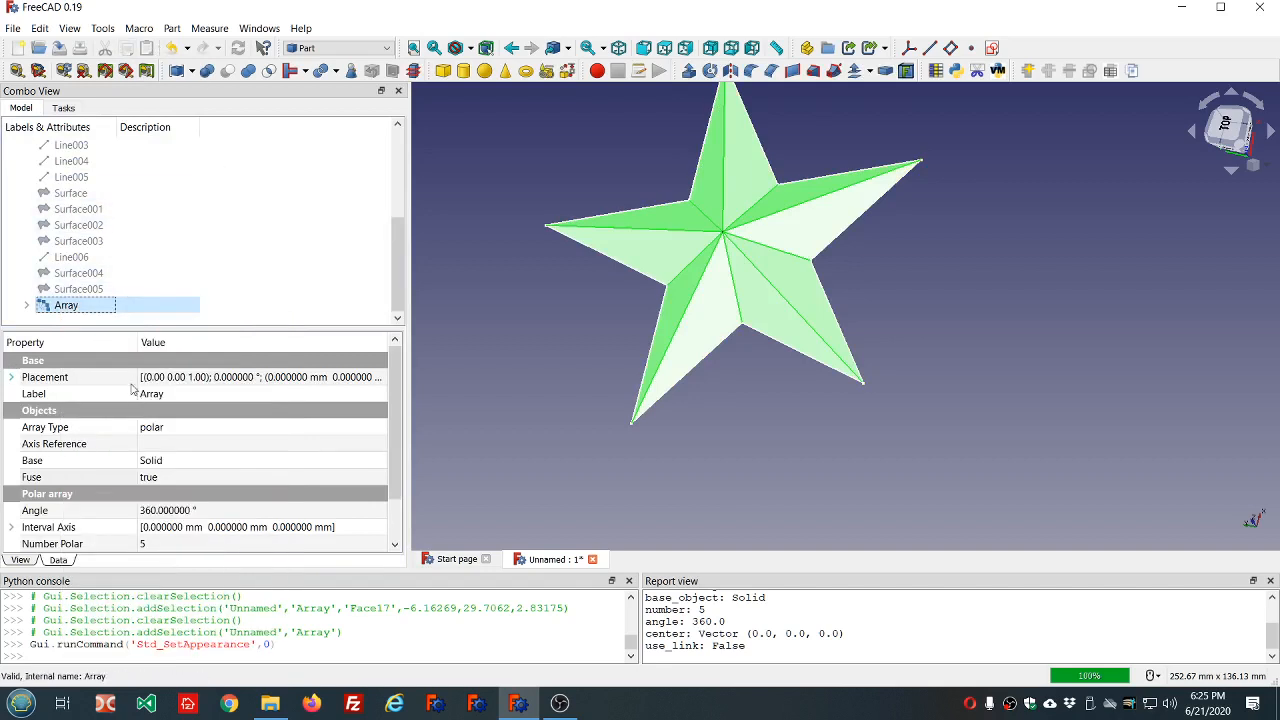
pyautogui.rightClick(78, 306)
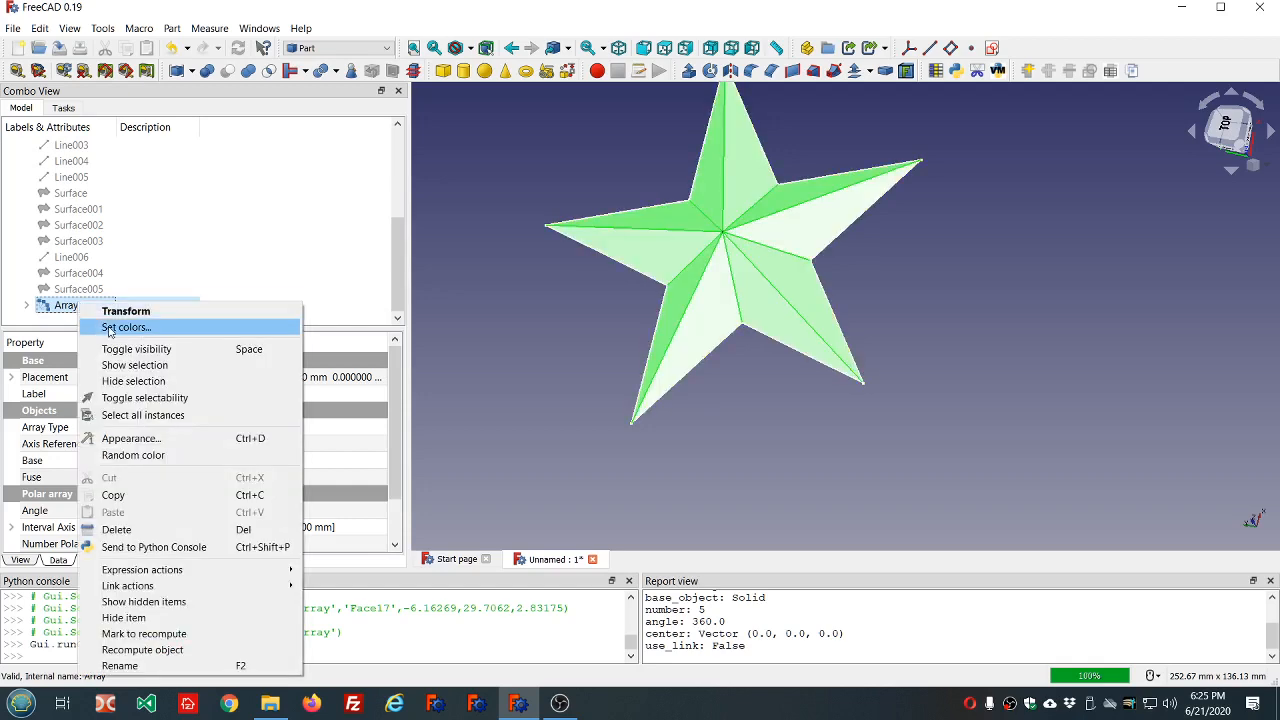
pyautogui.click(100, 328)
pyautogui.click(157, 657)
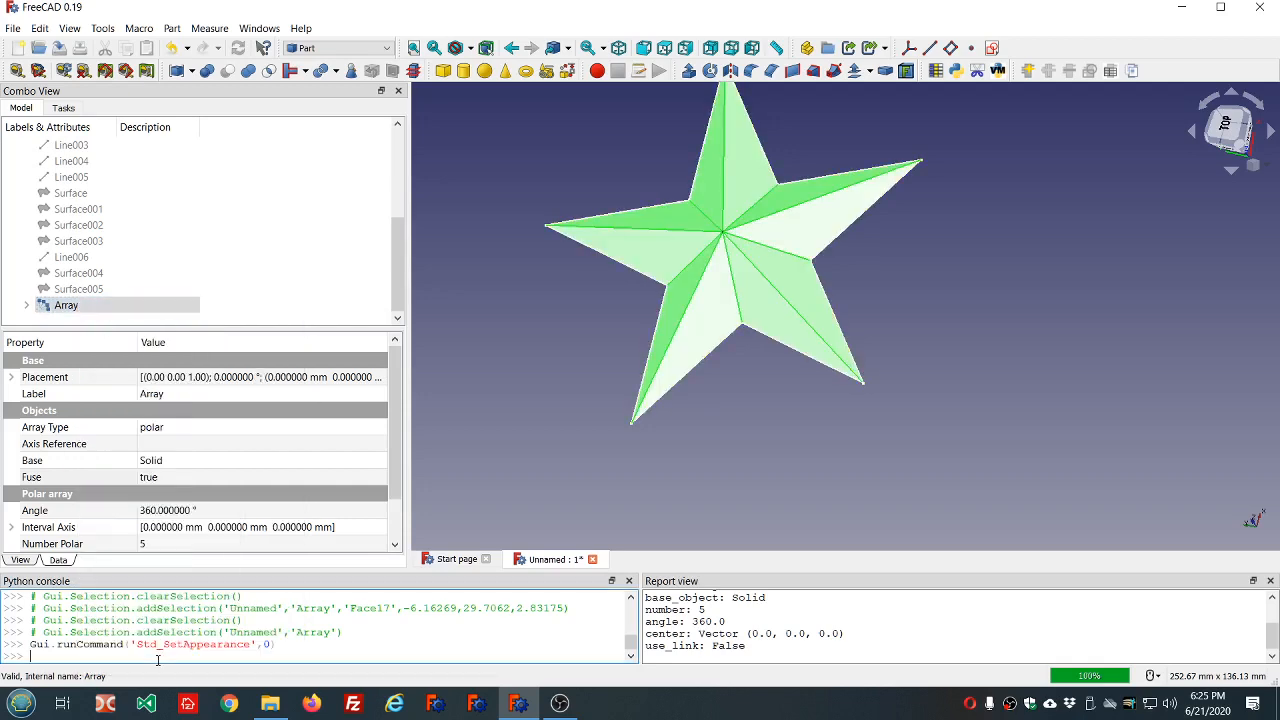
pyautogui.scroll(1, 157, 658)
pyautogui.scroll(-2, 158, 660)
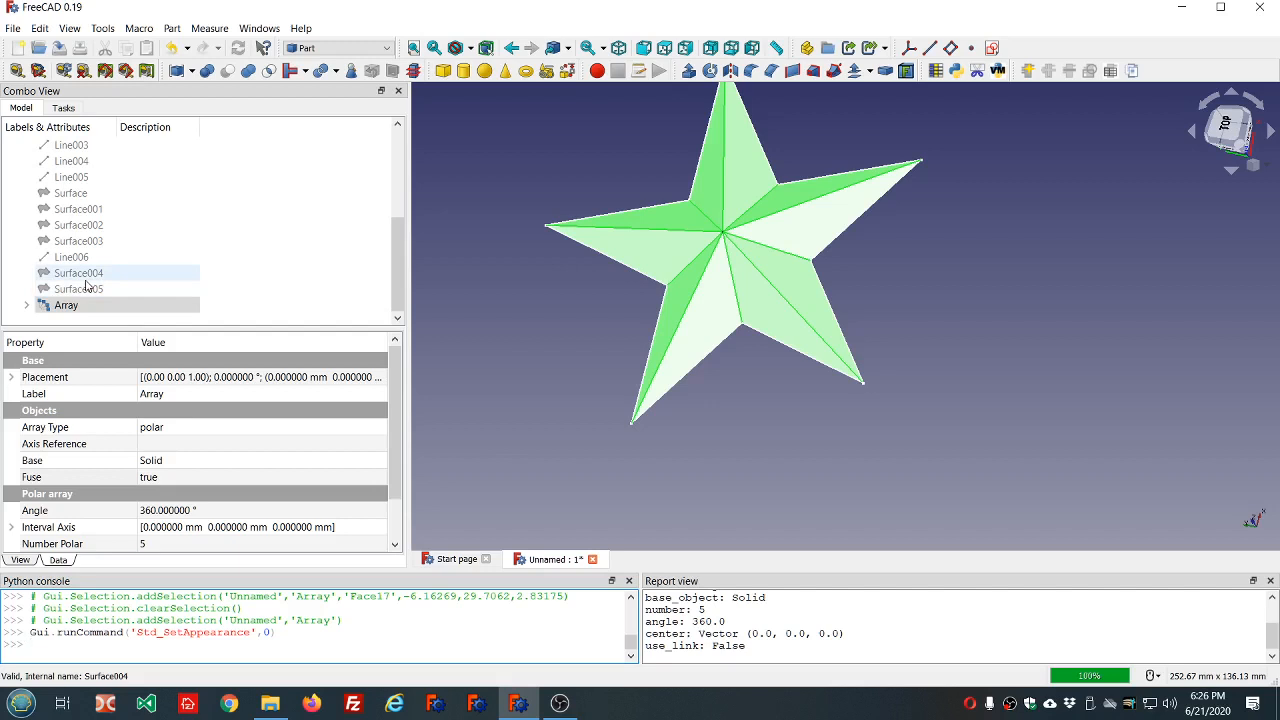
# Check that the Loft offers per-face color settings and cancel them without changing any face.
pyautogui.scroll(4, 148, 235)
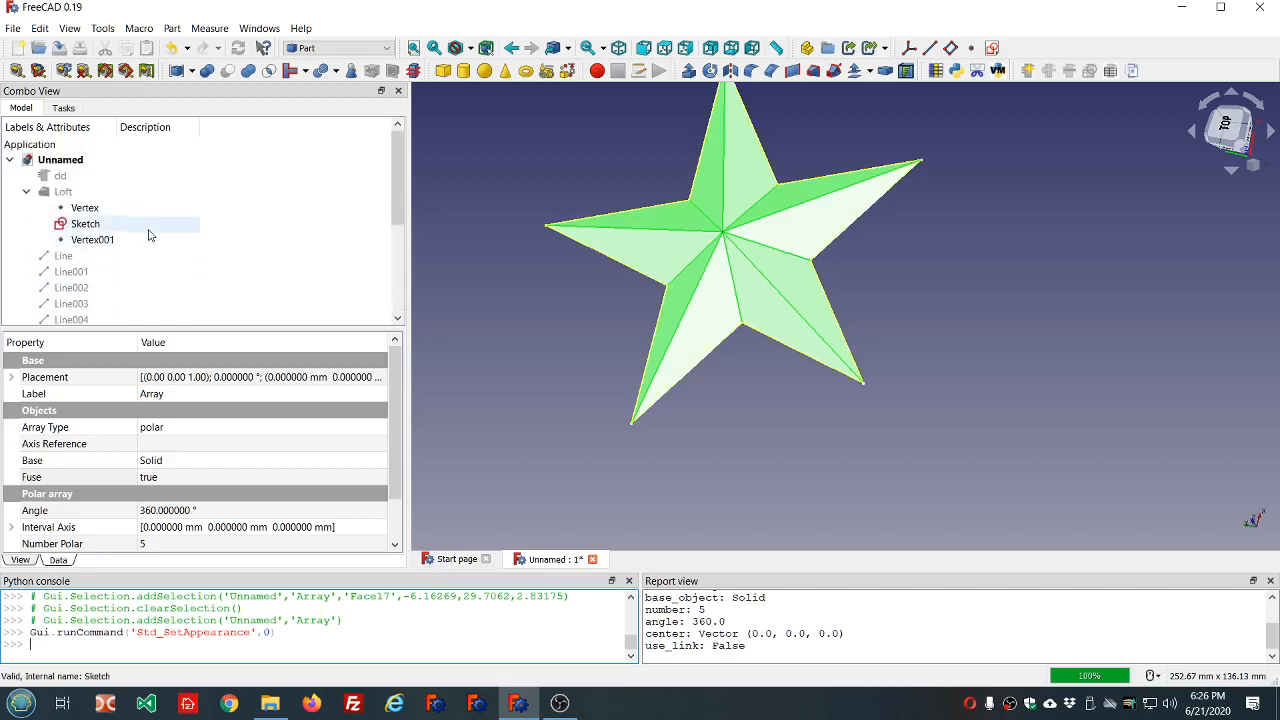
pyautogui.click(80, 191)
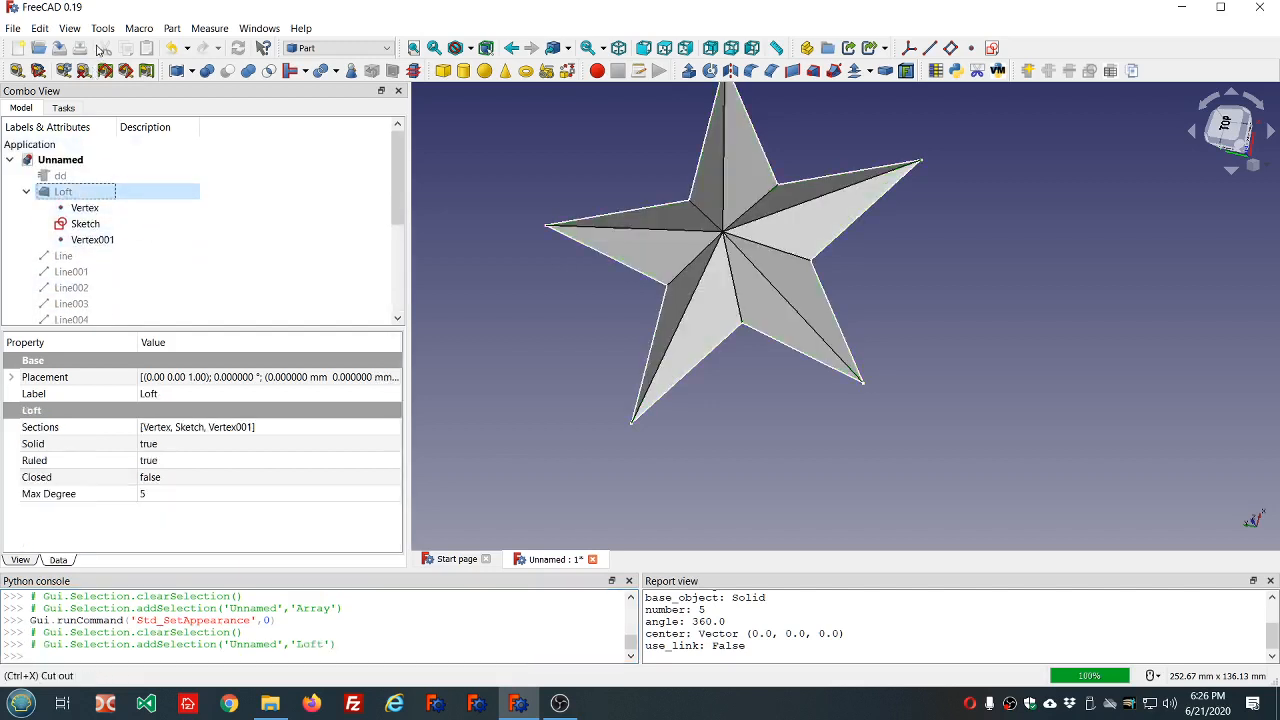
pyautogui.rightClick(70, 196)
pyautogui.click(108, 219)
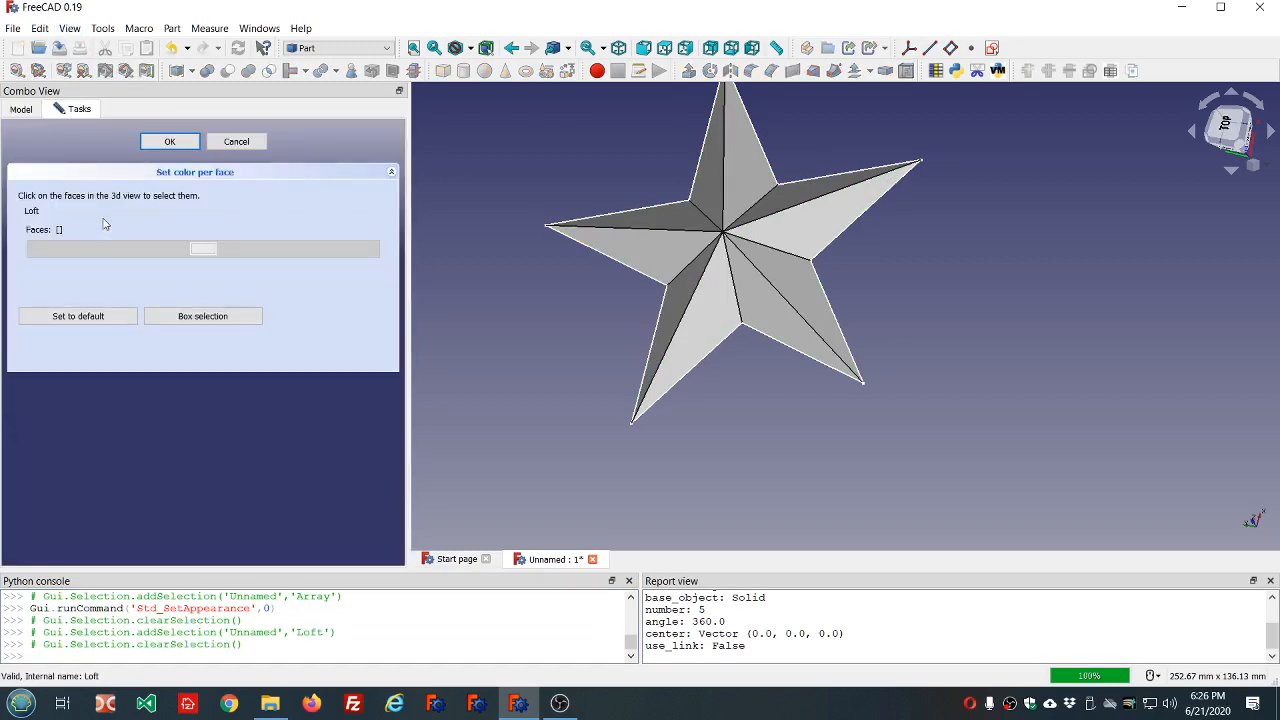
pyautogui.click(236, 142)
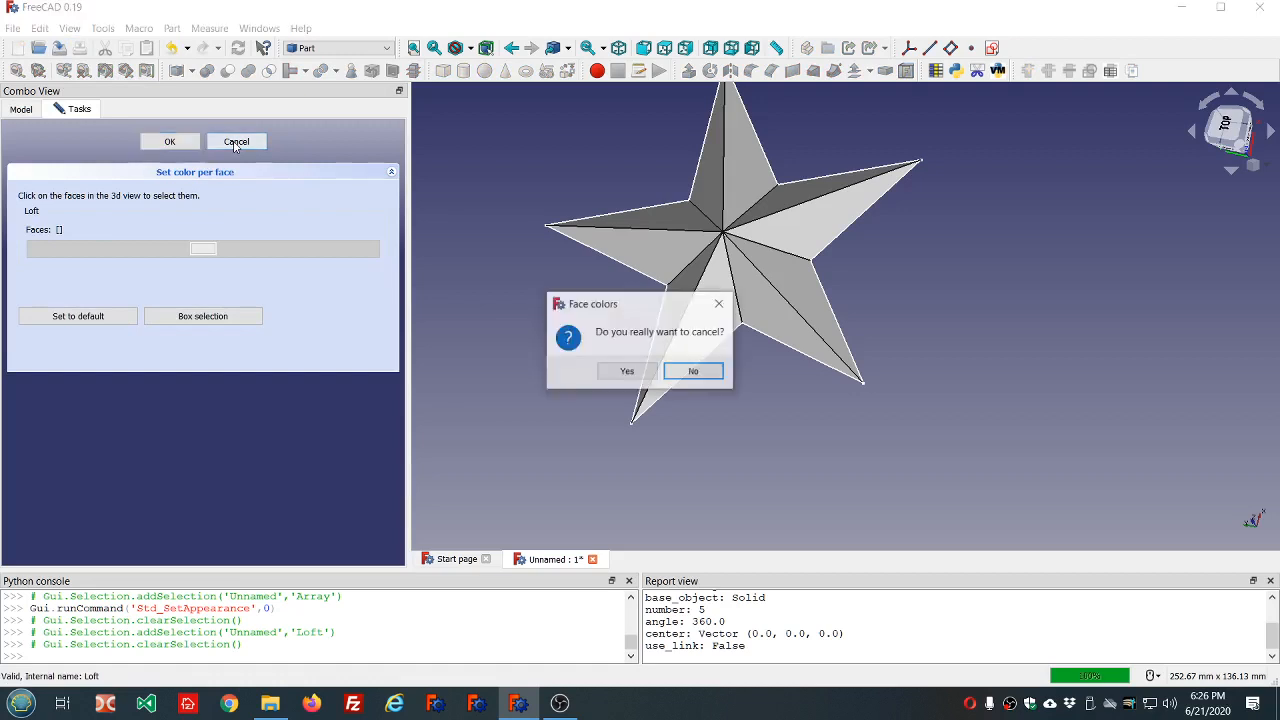
pyautogui.click(625, 371)
# Try again to open the per-face color settings for the Array and clear the selection.
pyautogui.scroll(-5, 300, 257)
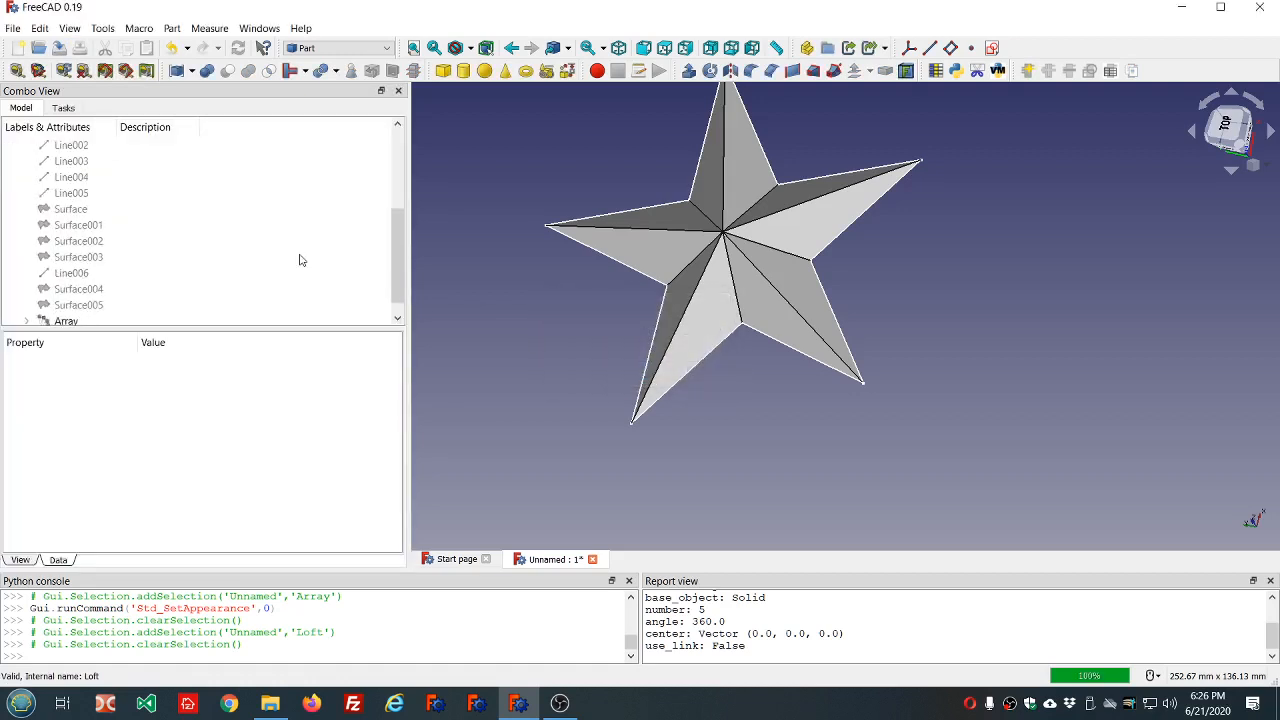
pyautogui.click(87, 306)
pyautogui.rightClick(87, 306)
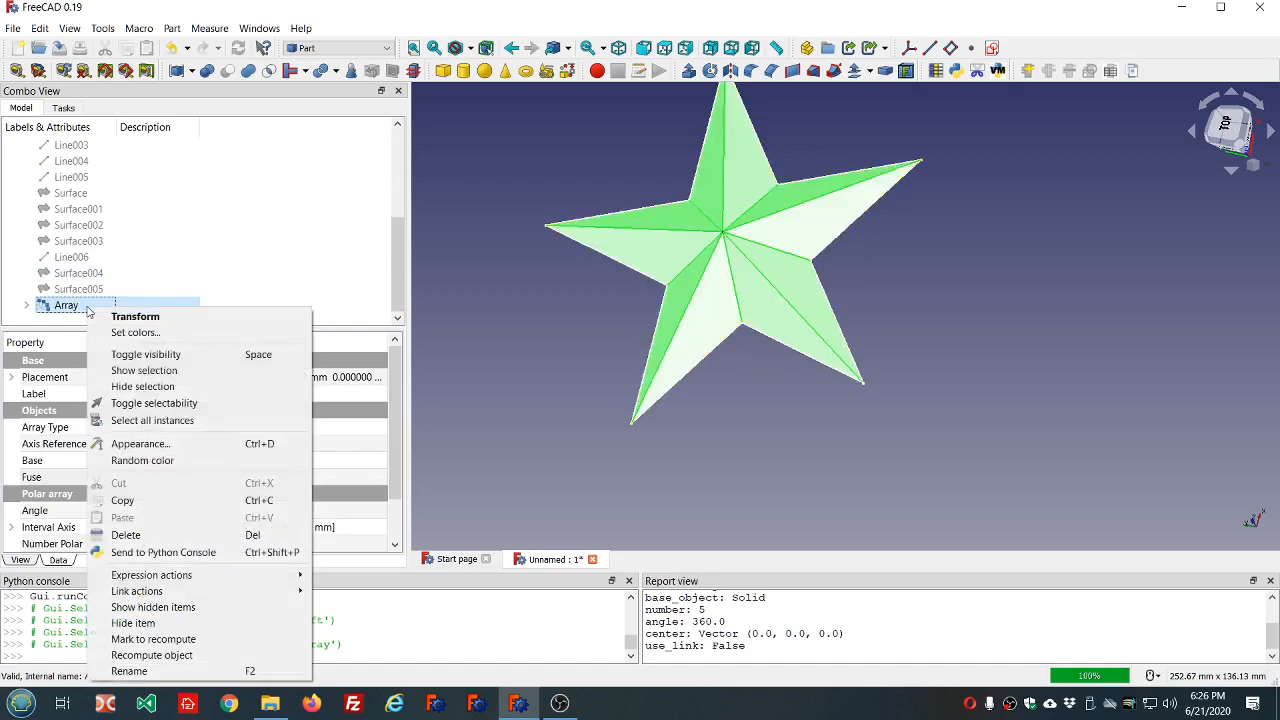
pyautogui.click(169, 334)
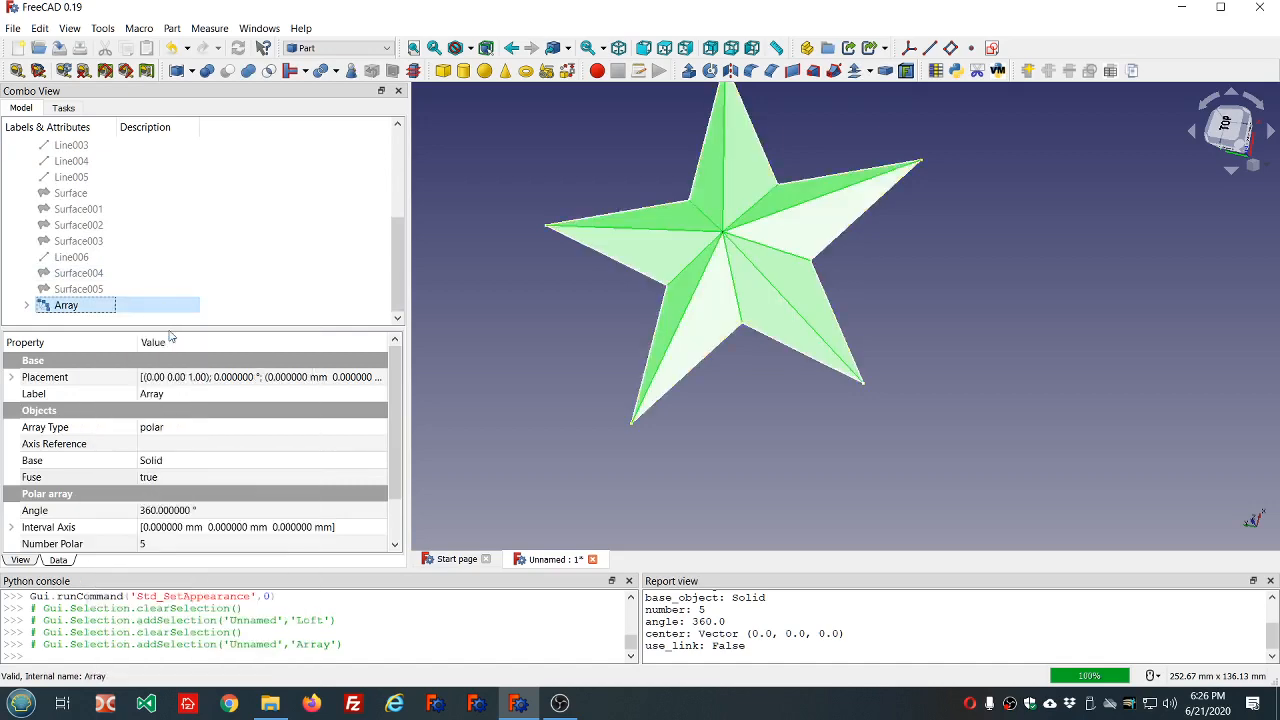
pyautogui.click(224, 245)
# Switch to the Draft workbench, clone the Array and hide the original Array.
pyautogui.click(340, 48)
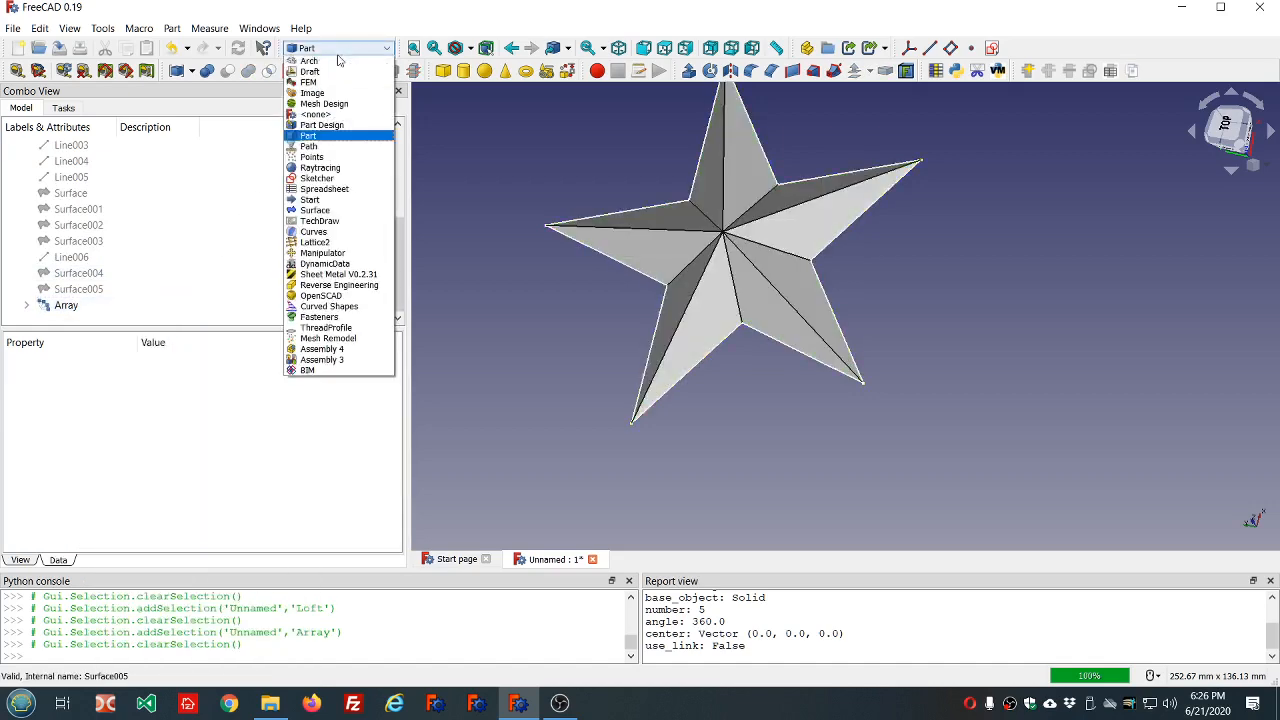
pyautogui.click(318, 72)
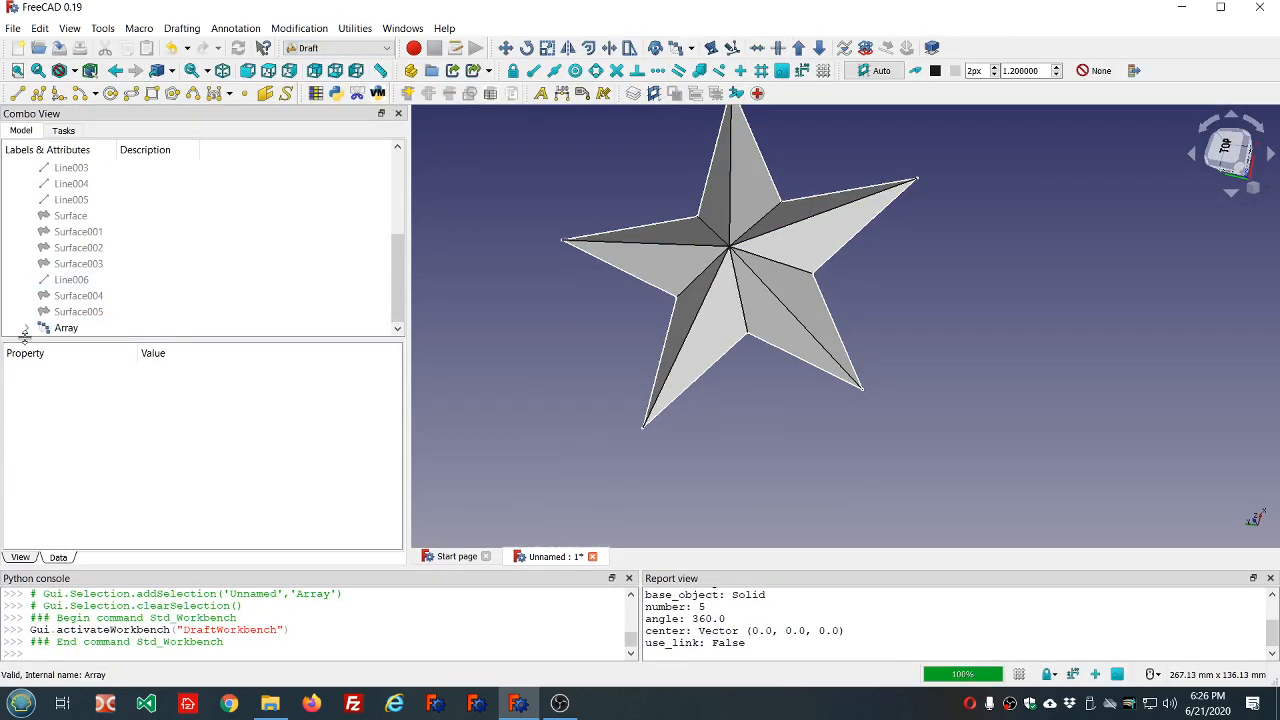
pyautogui.click(62, 329)
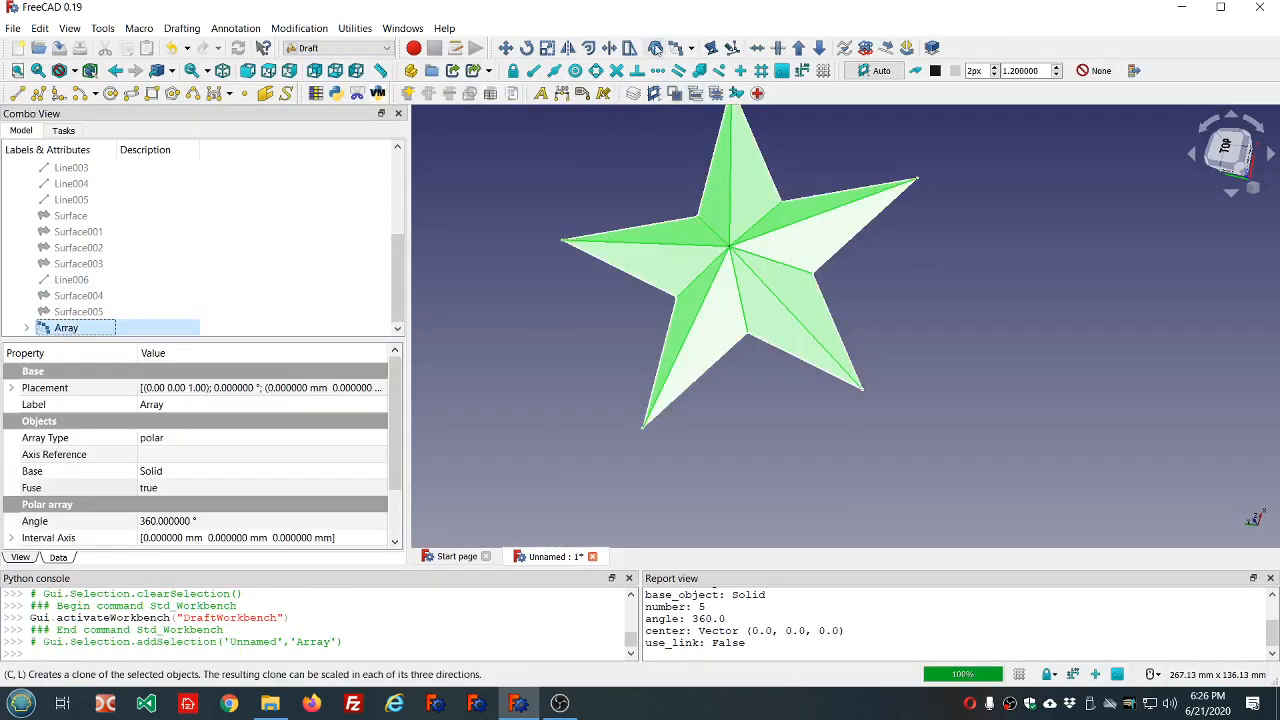
pyautogui.click(656, 48)
pyautogui.click(63, 313)
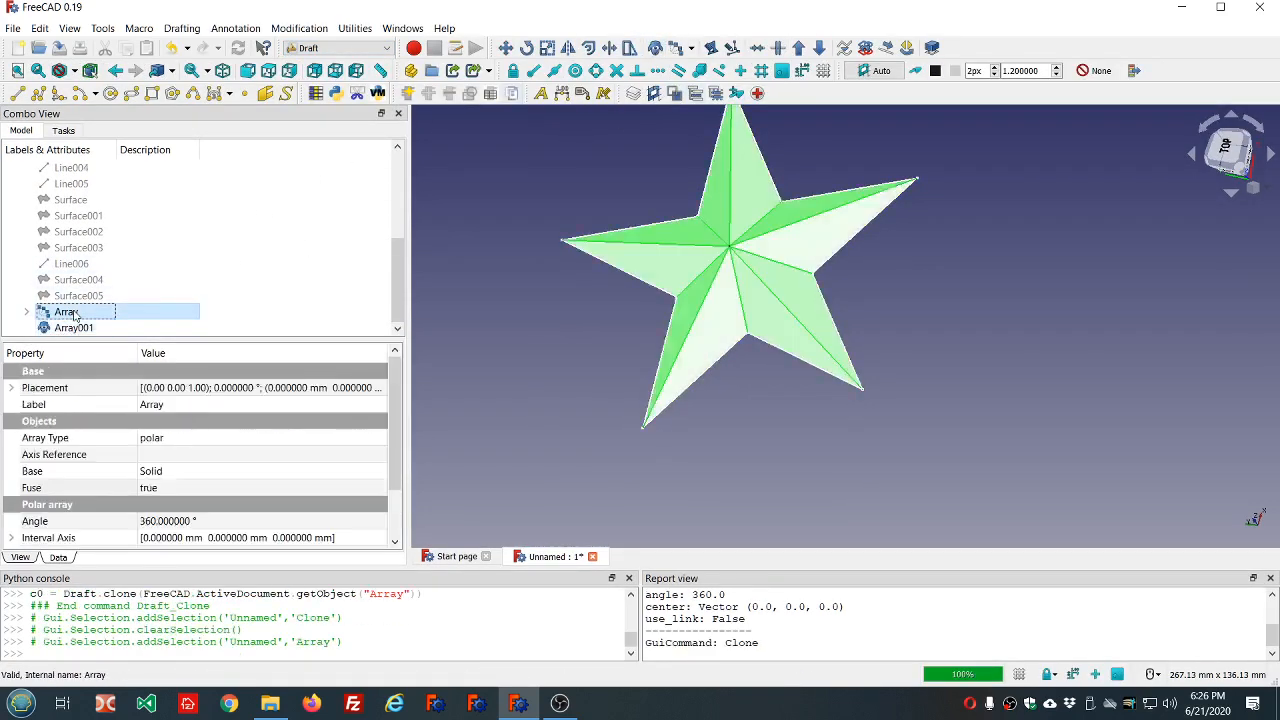
pyautogui.press('space')
# Check the per-face color settings on the Array's clone, cancel them and delete the clone.
pyautogui.click(70, 328)
pyautogui.rightClick(73, 329)
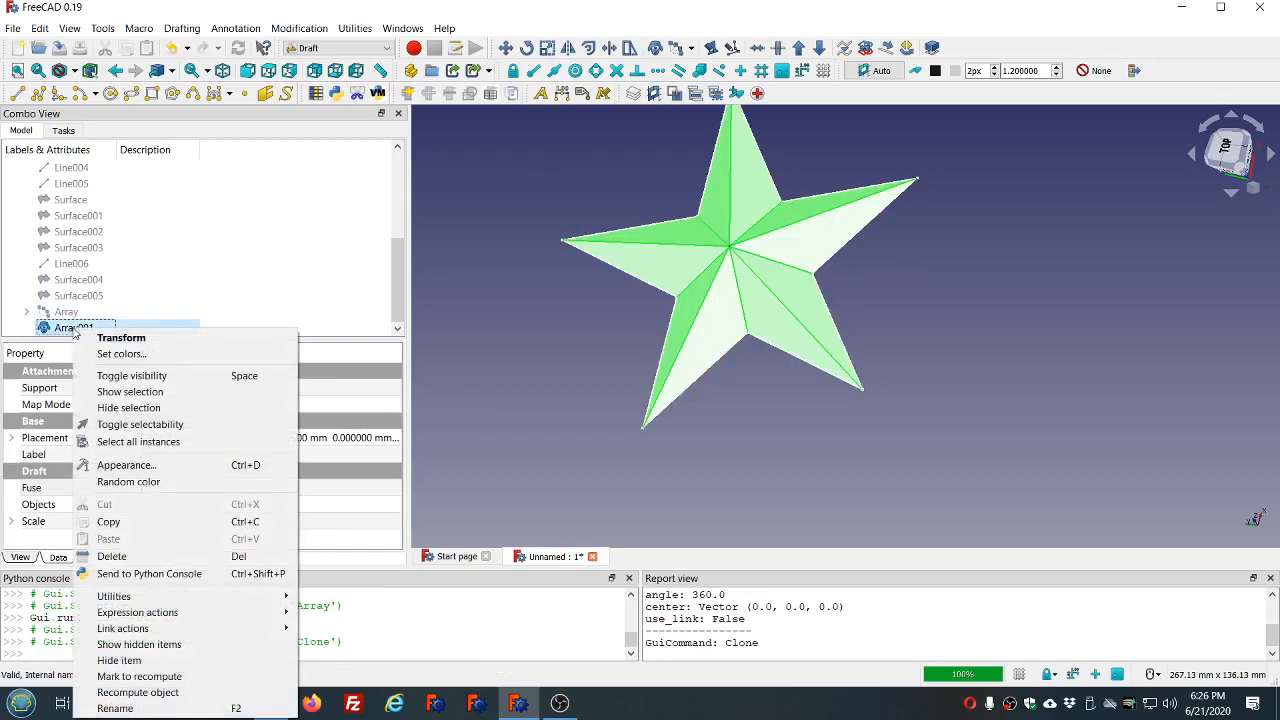
pyautogui.click(110, 355)
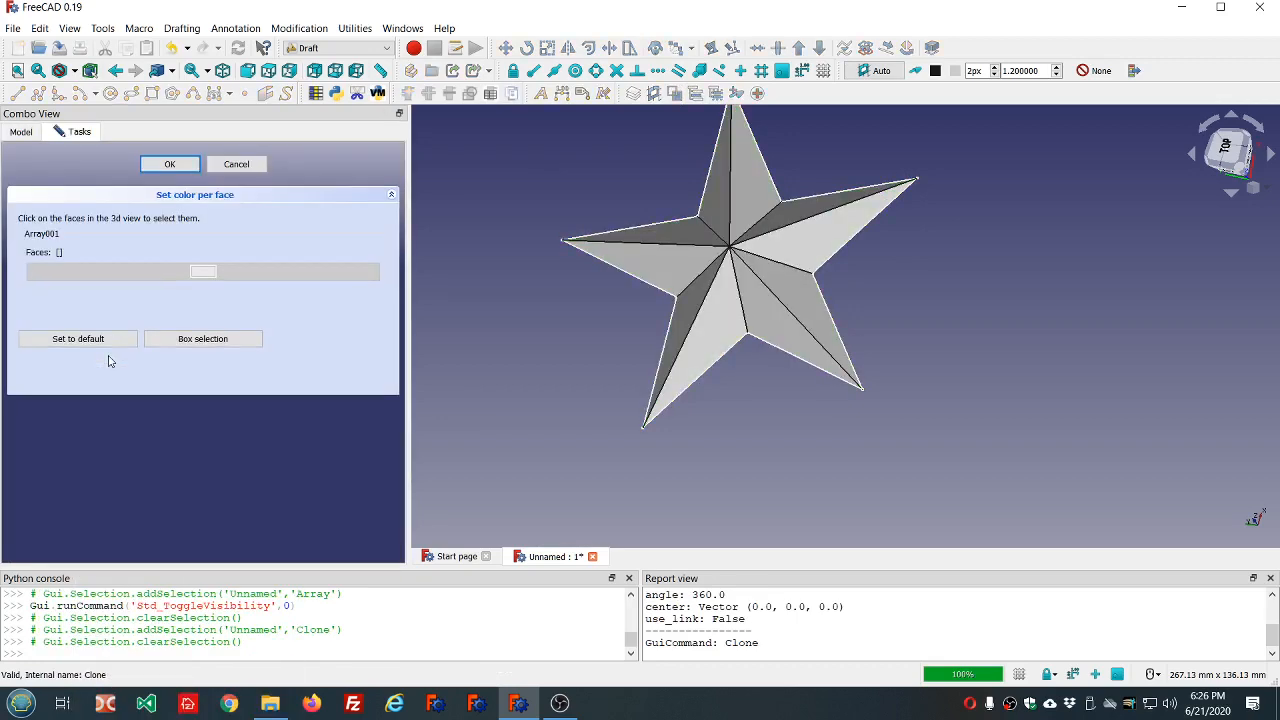
pyautogui.click(250, 166)
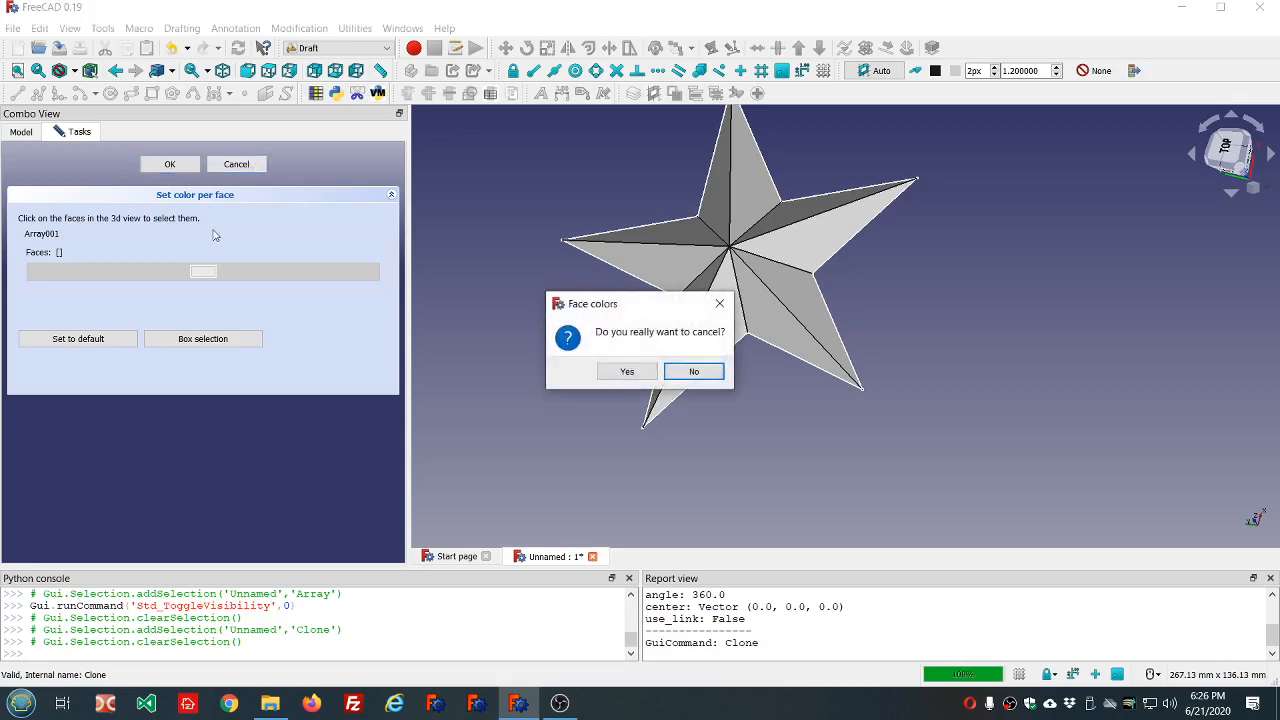
pyautogui.click(626, 371)
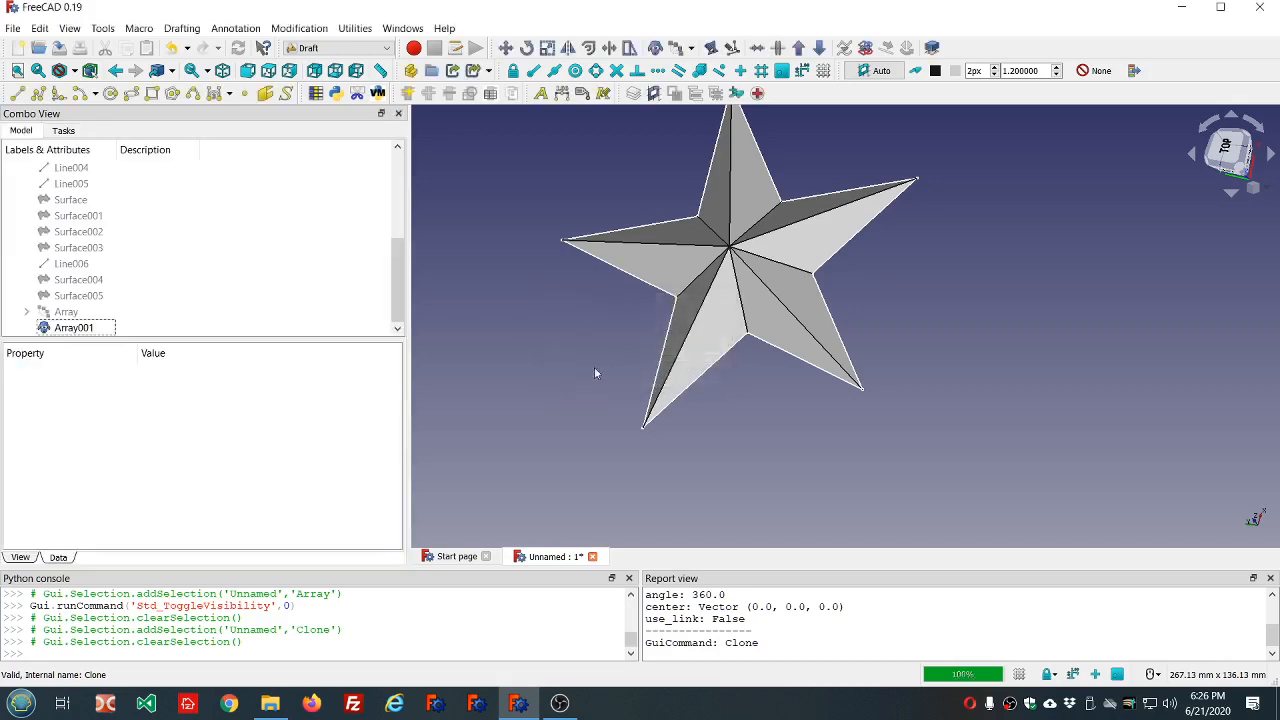
pyautogui.click(75, 328)
pyautogui.press('Delete')
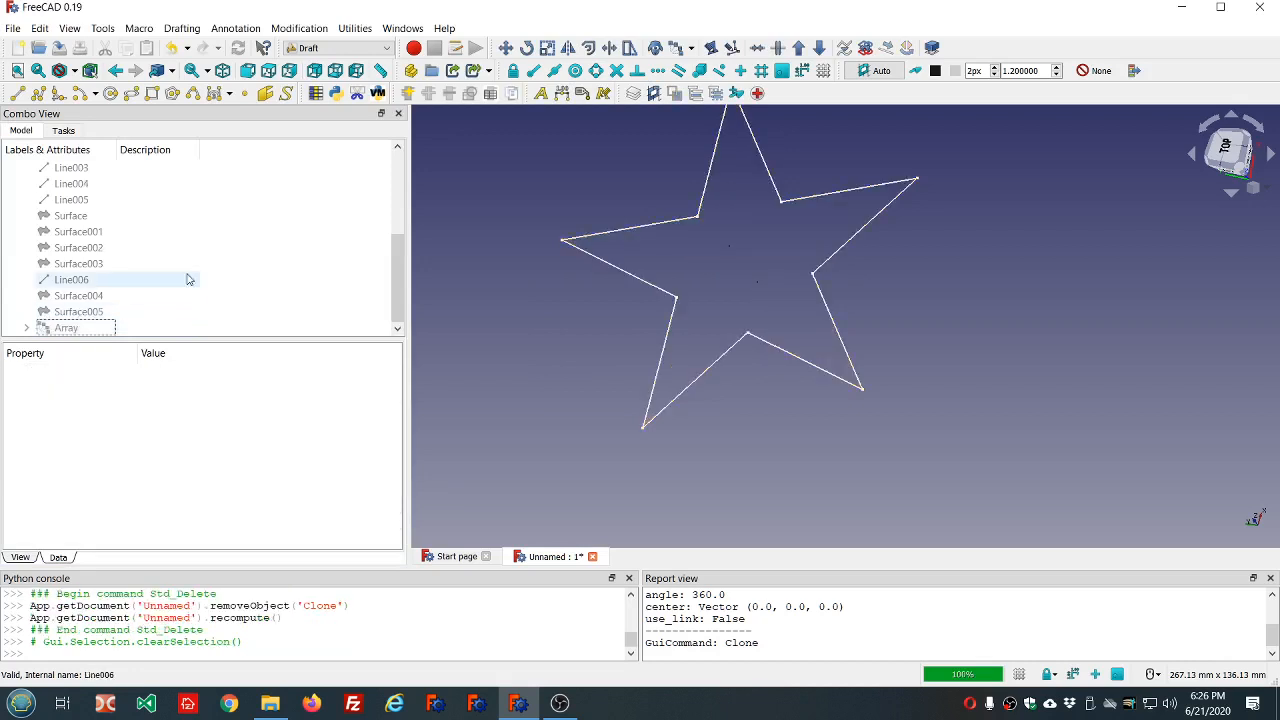
# Show the Loft and hide its Sketch, Vertex and Vertex001.
pyautogui.scroll(5, 186, 277)
pyautogui.click(80, 216)
pyautogui.press('space')
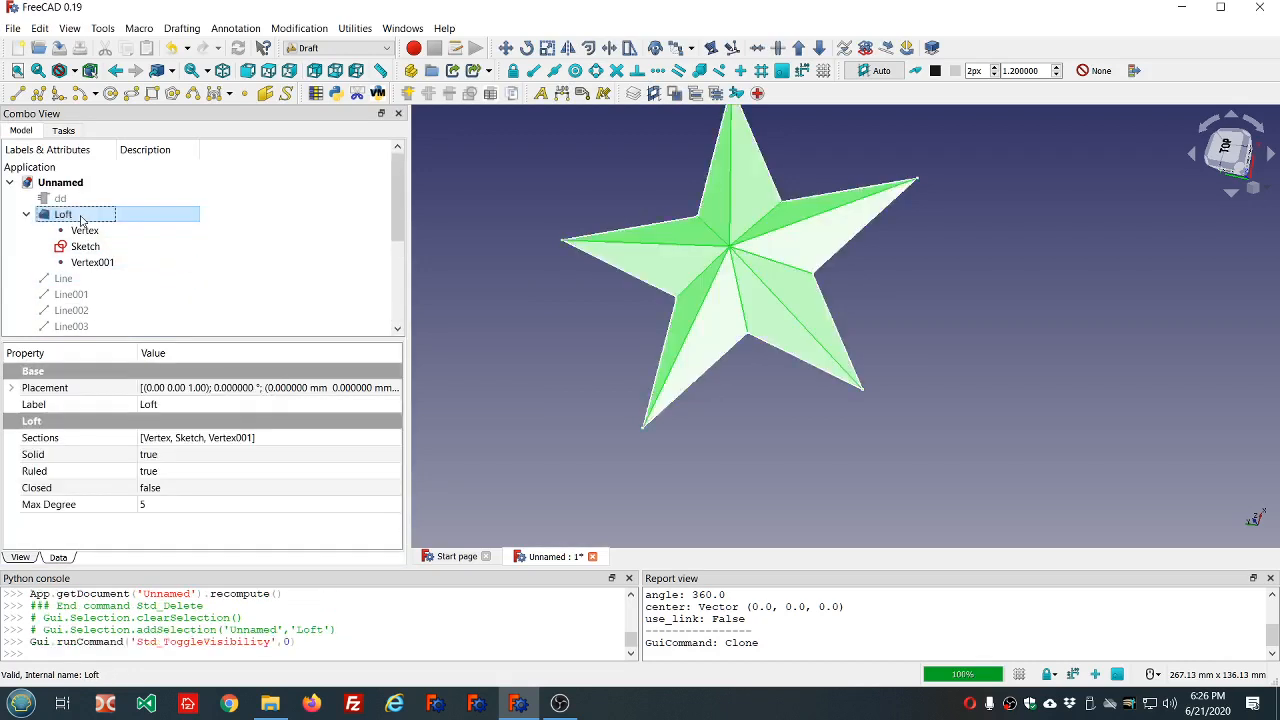
pyautogui.click(85, 246)
pyautogui.press('space')
pyautogui.click(85, 230)
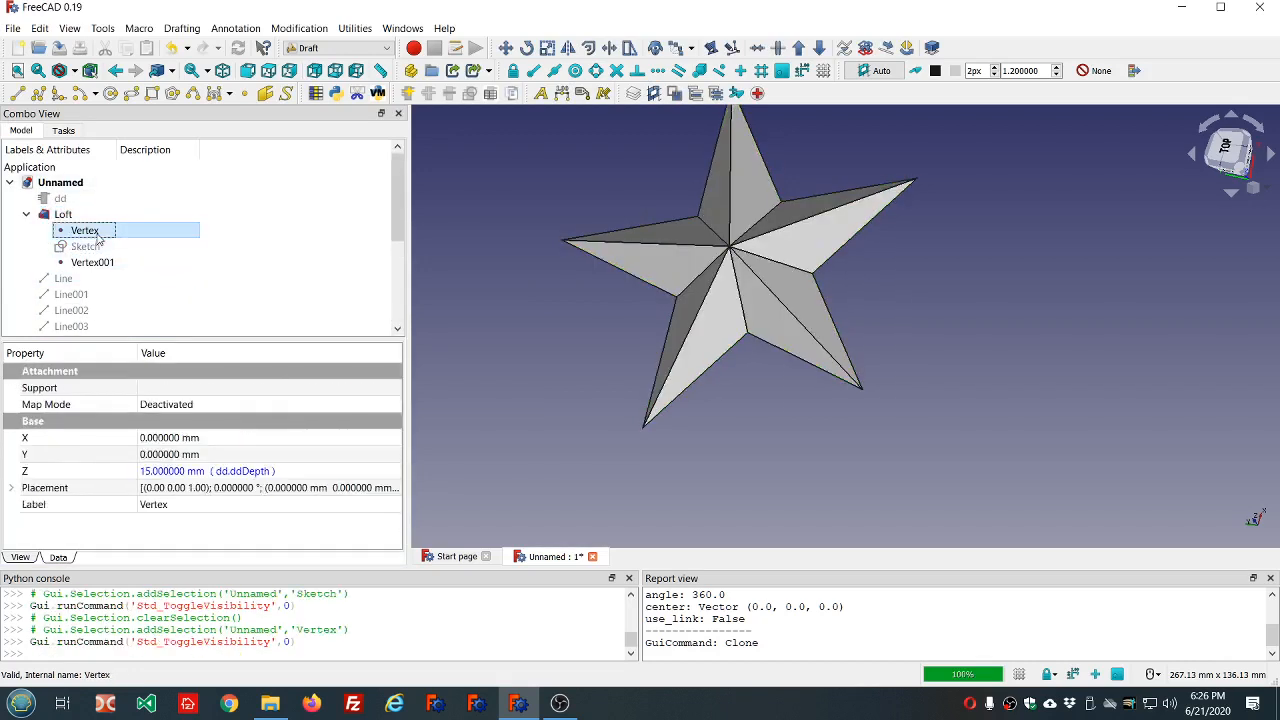
pyautogui.press('space')
pyautogui.click(103, 266)
pyautogui.press('space')
pyautogui.click(583, 351)
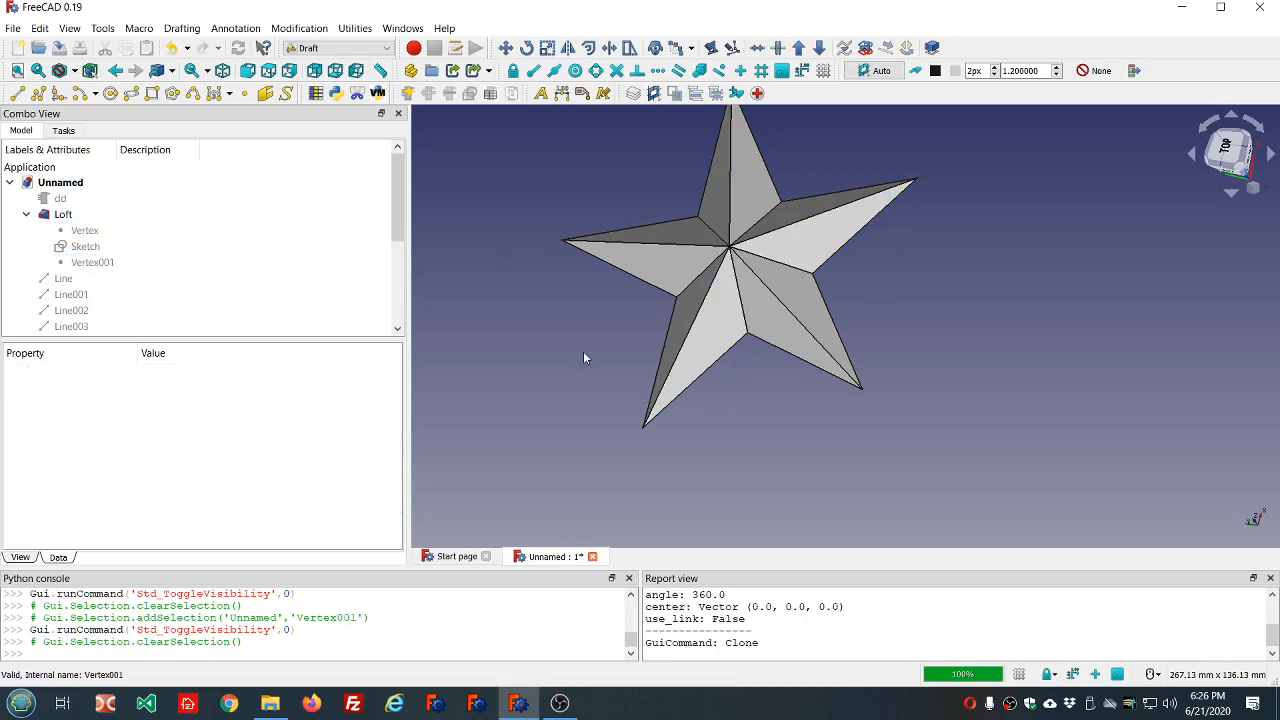
# Color the four faces of one Loft arm (faces 1, 10, 11 and 20) red, #ff0000, and clear the face selection.
pyautogui.moveTo(587, 351); pyautogui.dragTo(585, 314, button='middle')
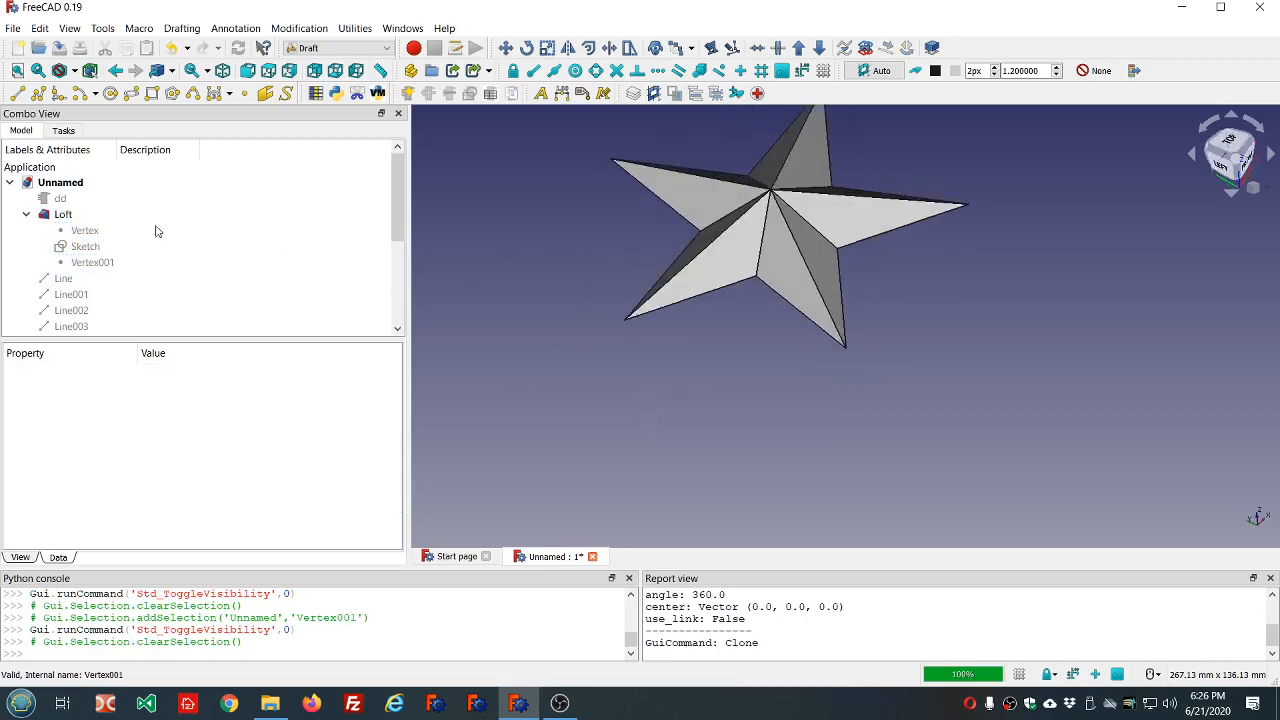
pyautogui.click(63, 214)
pyautogui.rightClick(130, 216)
pyautogui.click(156, 250)
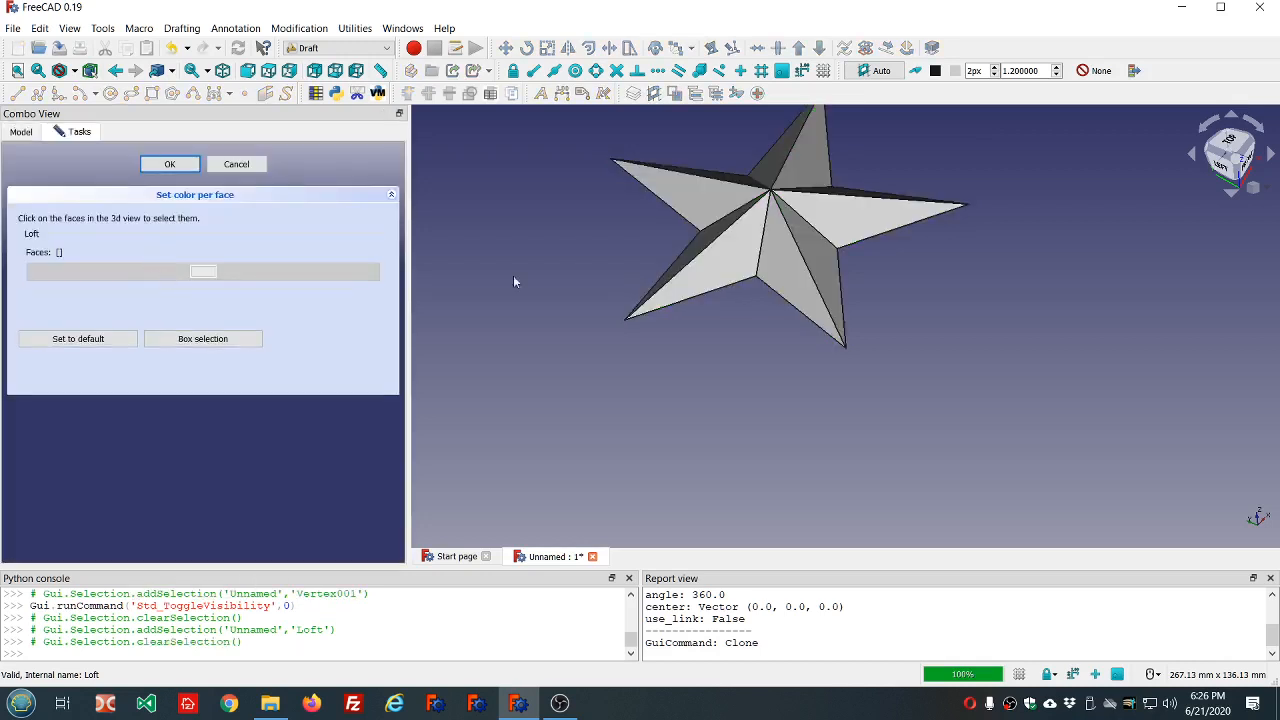
pyautogui.click(728, 268)
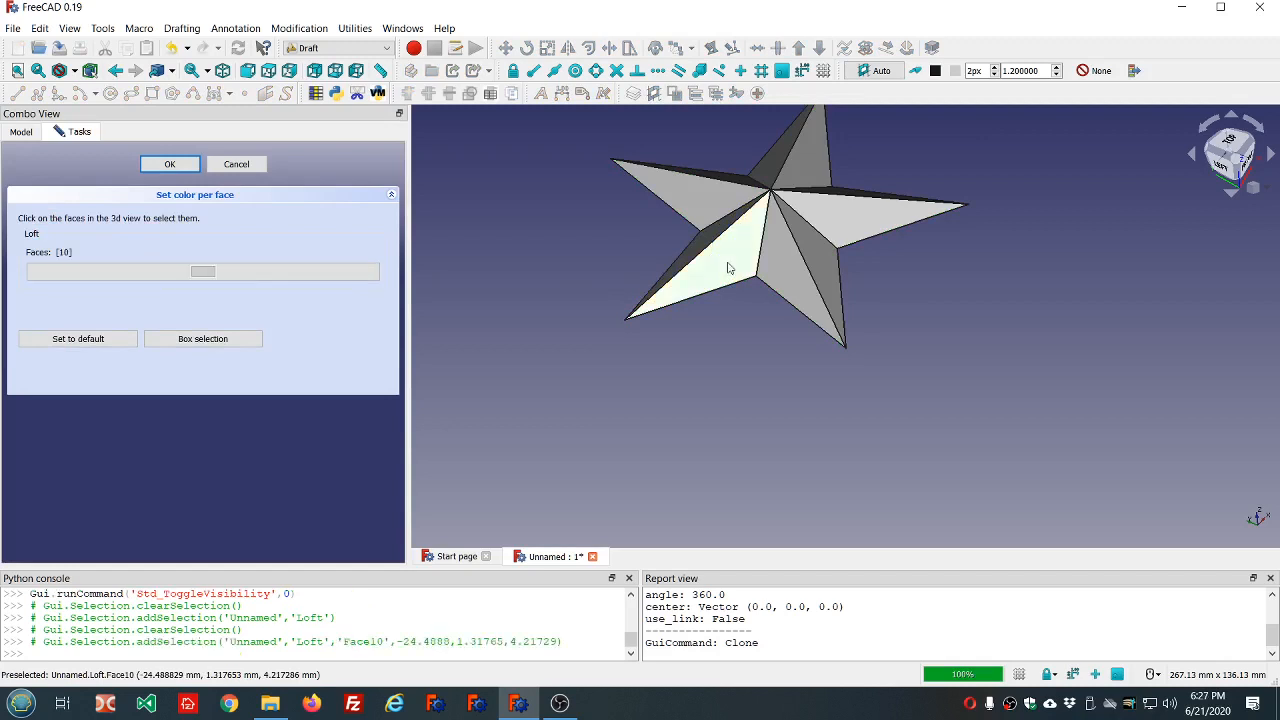
pyautogui.moveTo(554, 312); pyautogui.dragTo(620, 338, button='middle')
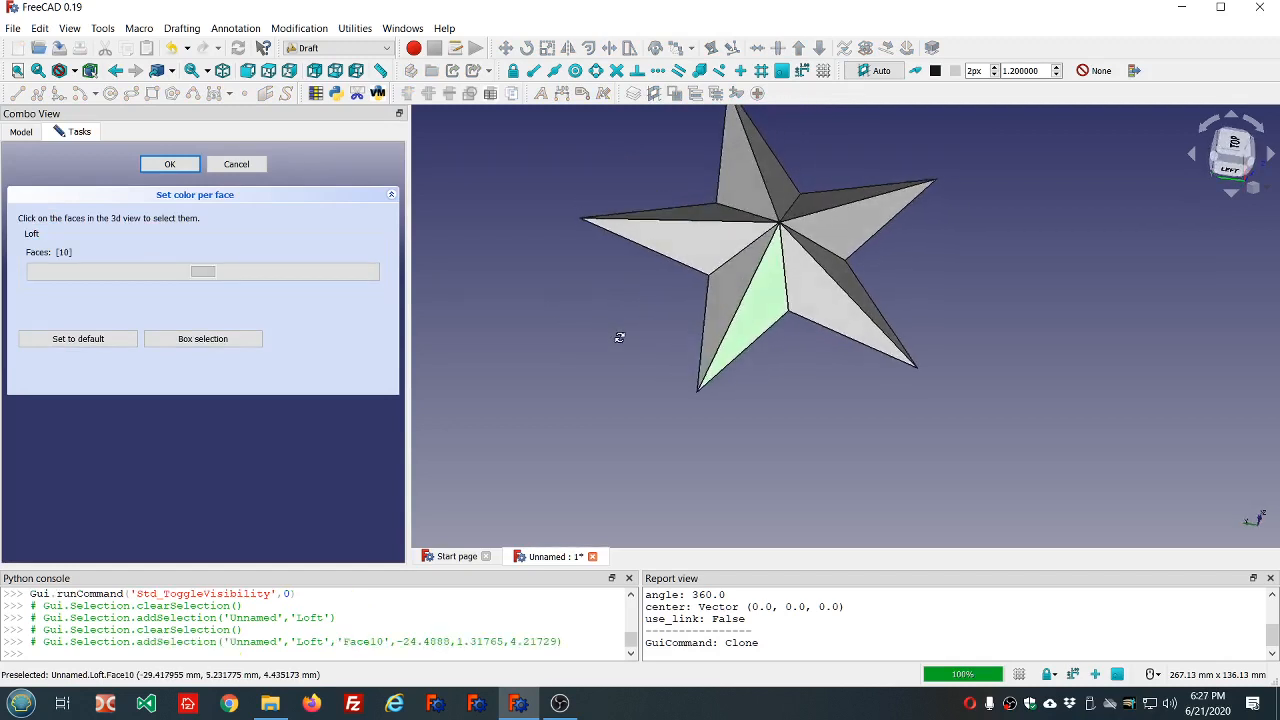
pyautogui.click(722, 308)
pyautogui.moveTo(722, 308); pyautogui.dragTo(828, 277, button='middle')
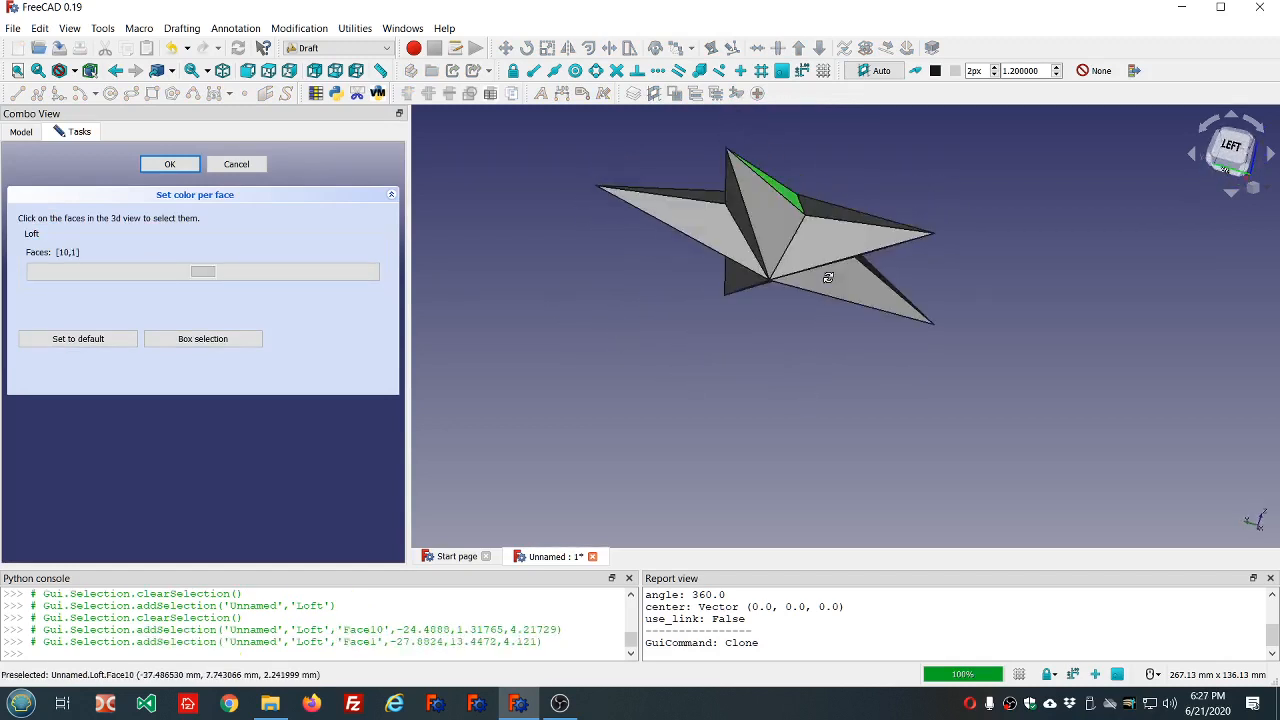
pyautogui.click(775, 218)
pyautogui.click(740, 212)
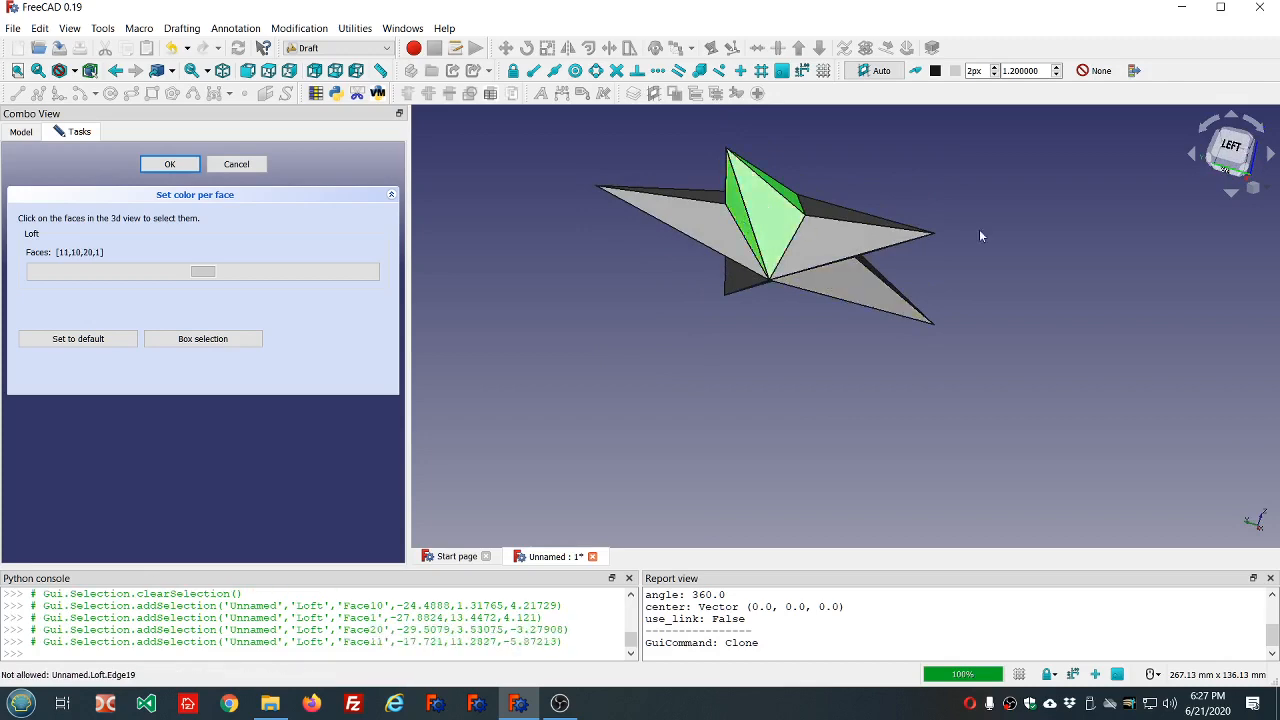
pyautogui.moveTo(981, 206); pyautogui.dragTo(945, 296, button='middle')
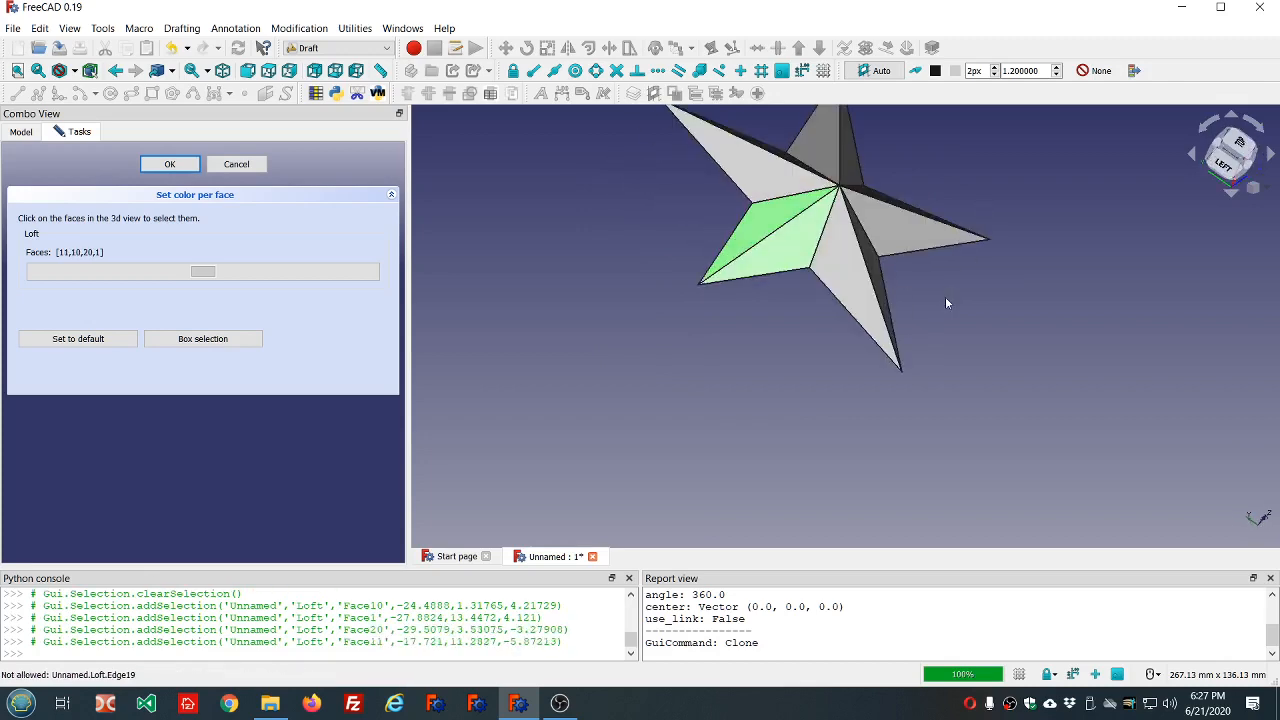
pyautogui.click(202, 272)
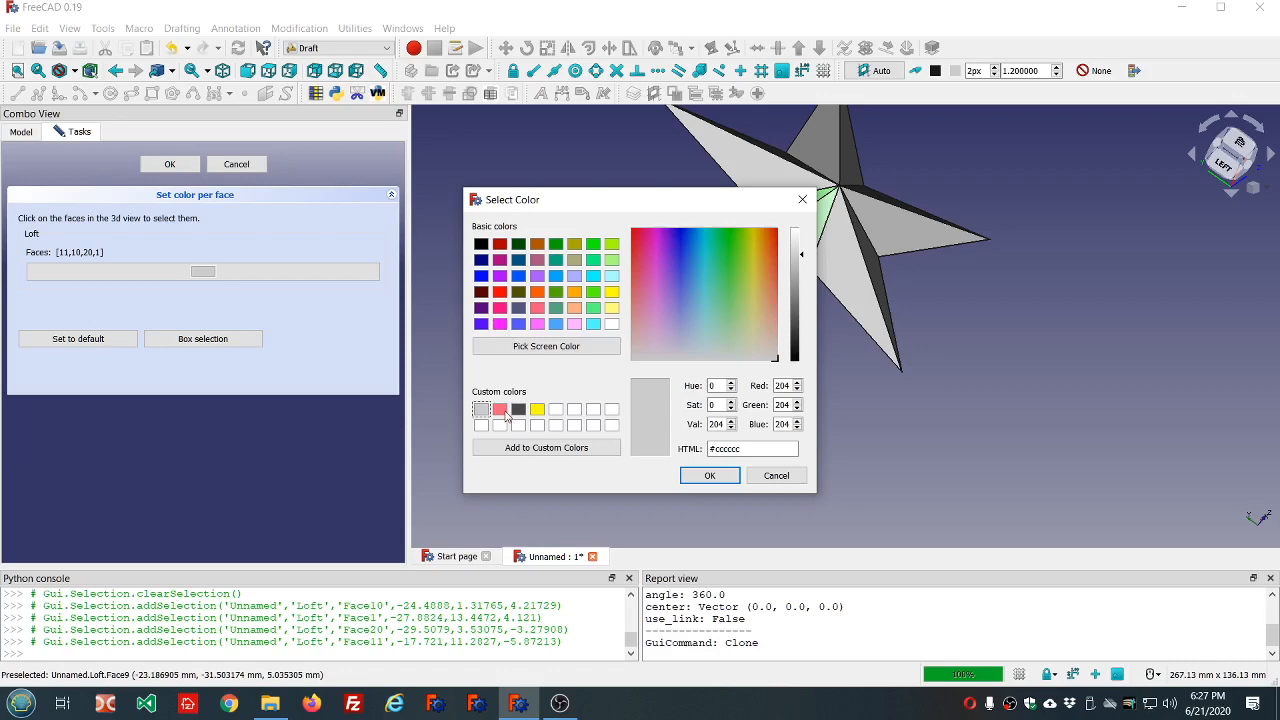
pyautogui.click(500, 291)
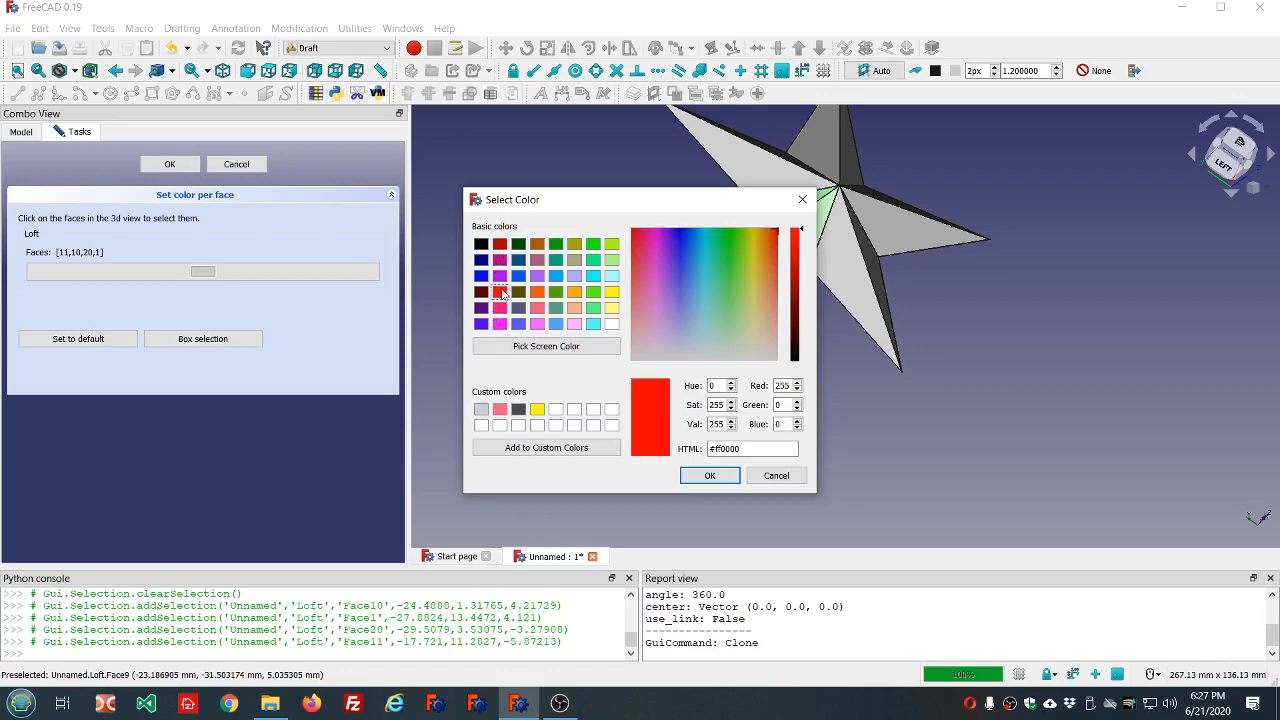
pyautogui.click(707, 476)
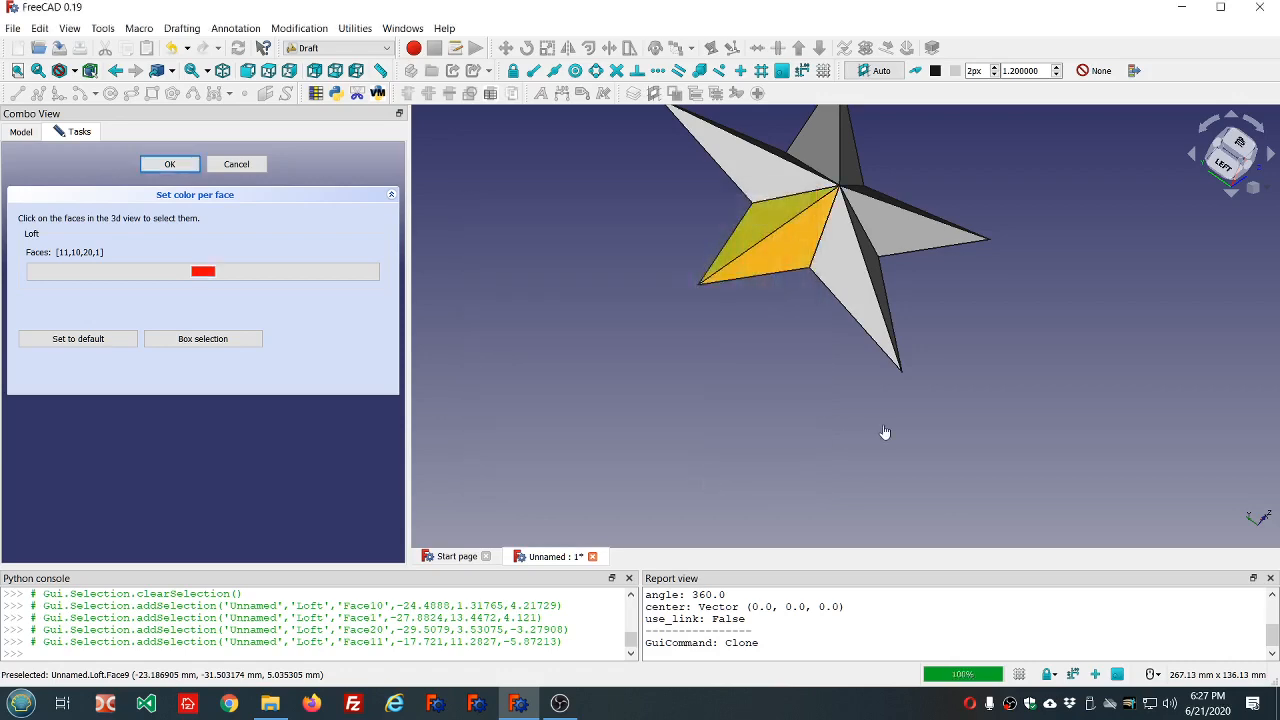
pyautogui.click(886, 437)
# Color the four faces of the arm next to the red one (faces 8, 9, 18 and 19) with the custom yellow.
pyautogui.moveTo(1058, 374); pyautogui.dragTo(930, 379, button='middle')
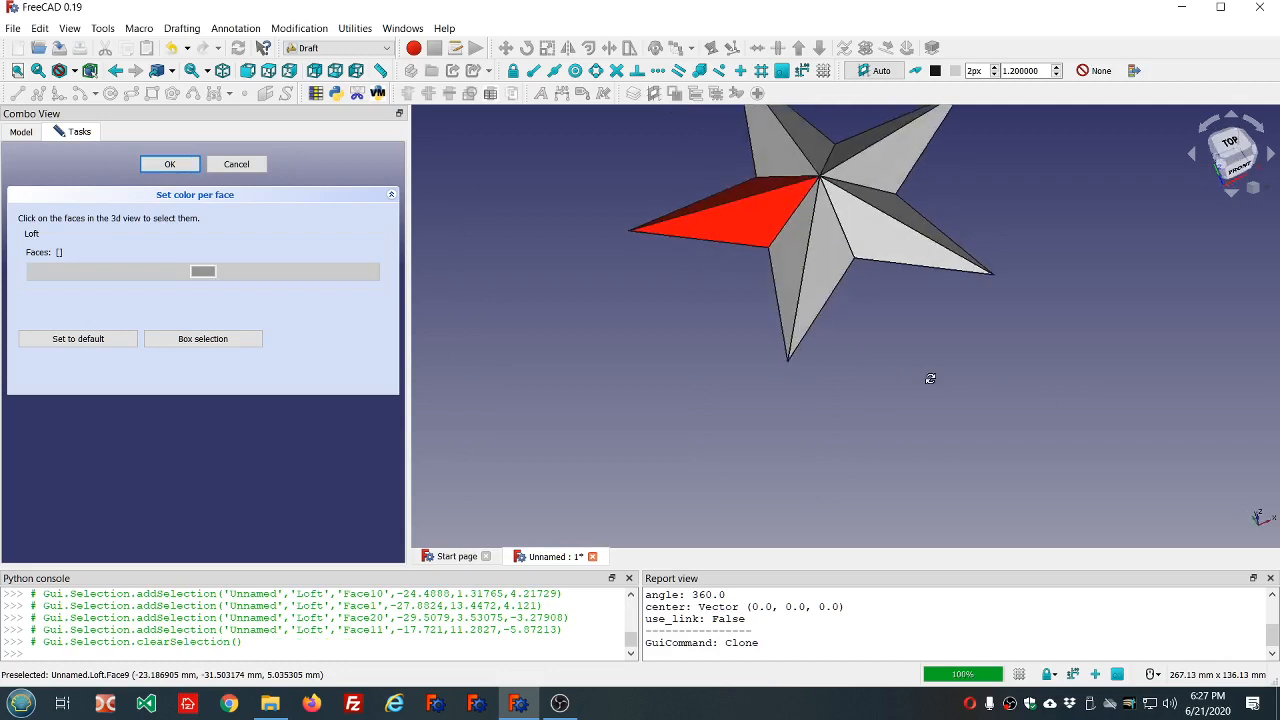
pyautogui.click(795, 270)
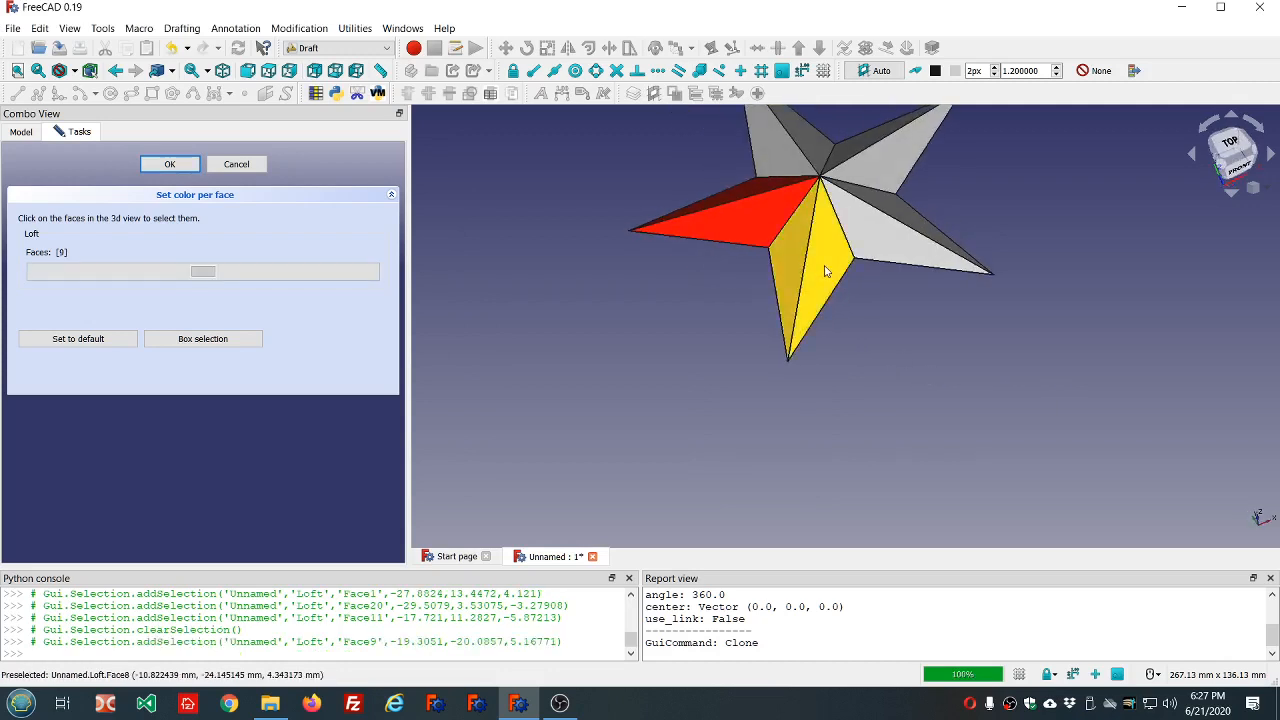
pyautogui.click(823, 266)
pyautogui.moveTo(857, 354); pyautogui.dragTo(851, 235, button='middle')
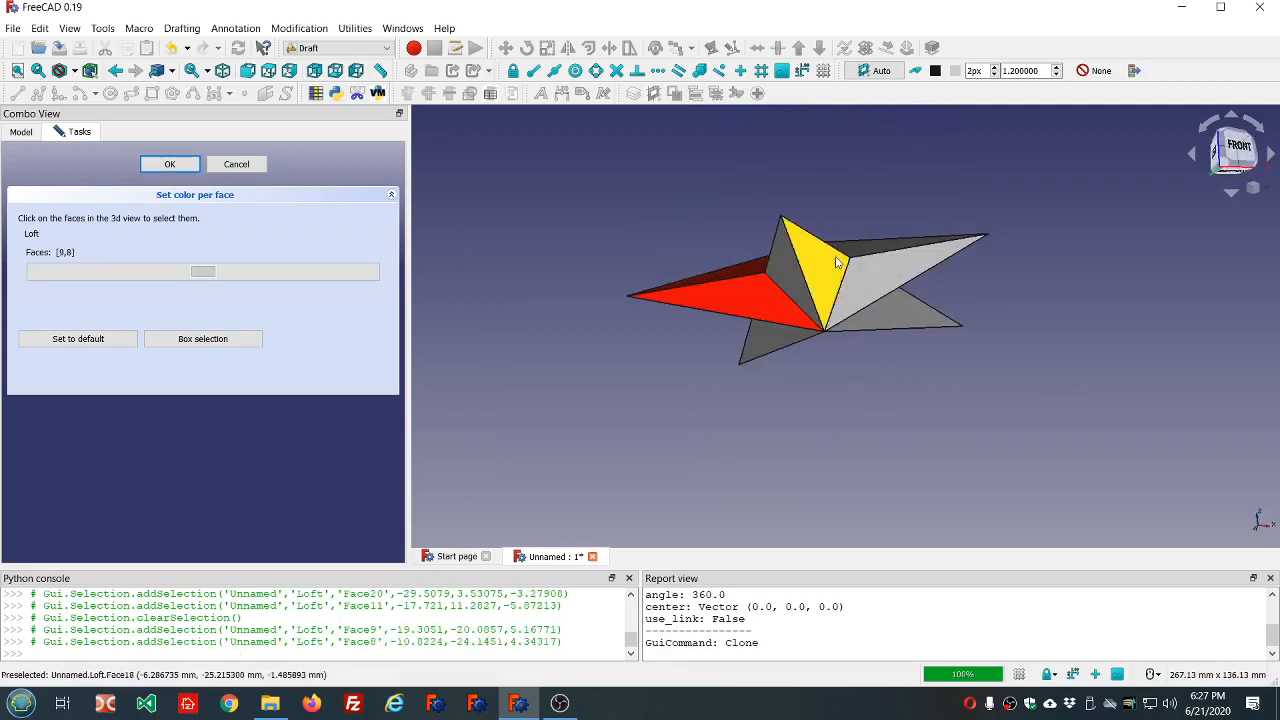
pyautogui.click(836, 262)
pyautogui.click(633, 292)
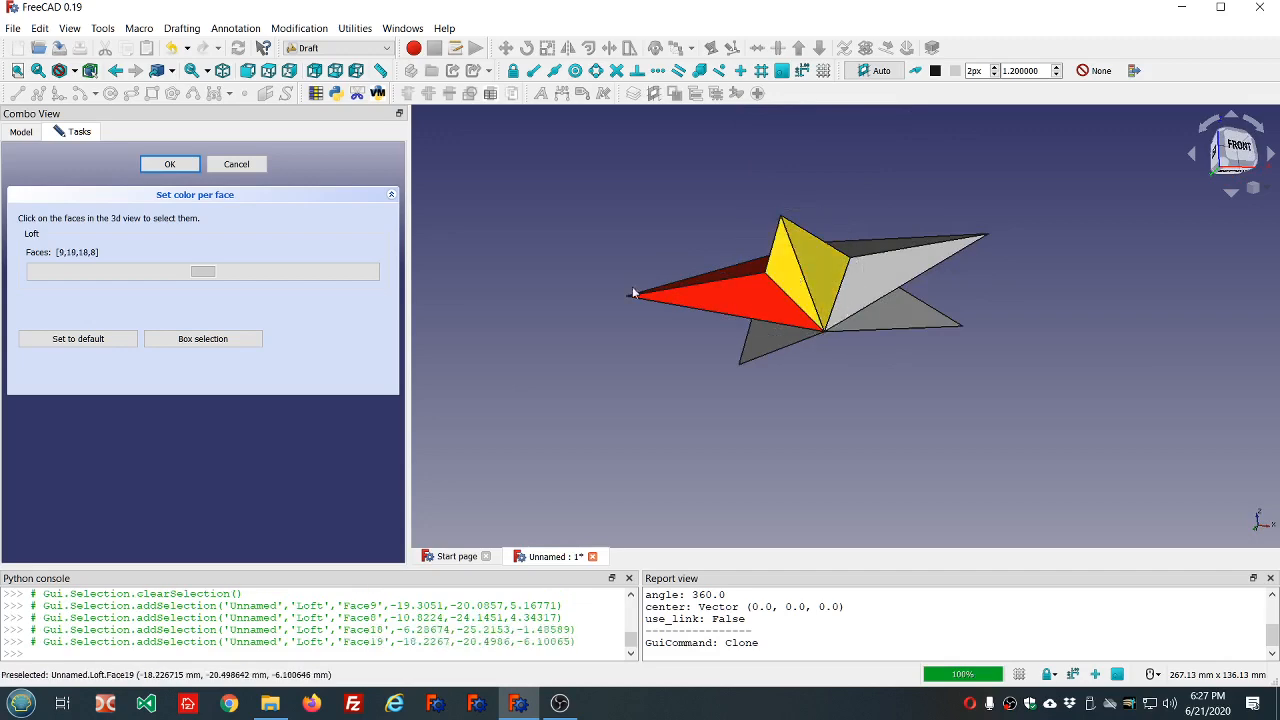
pyautogui.click(204, 272)
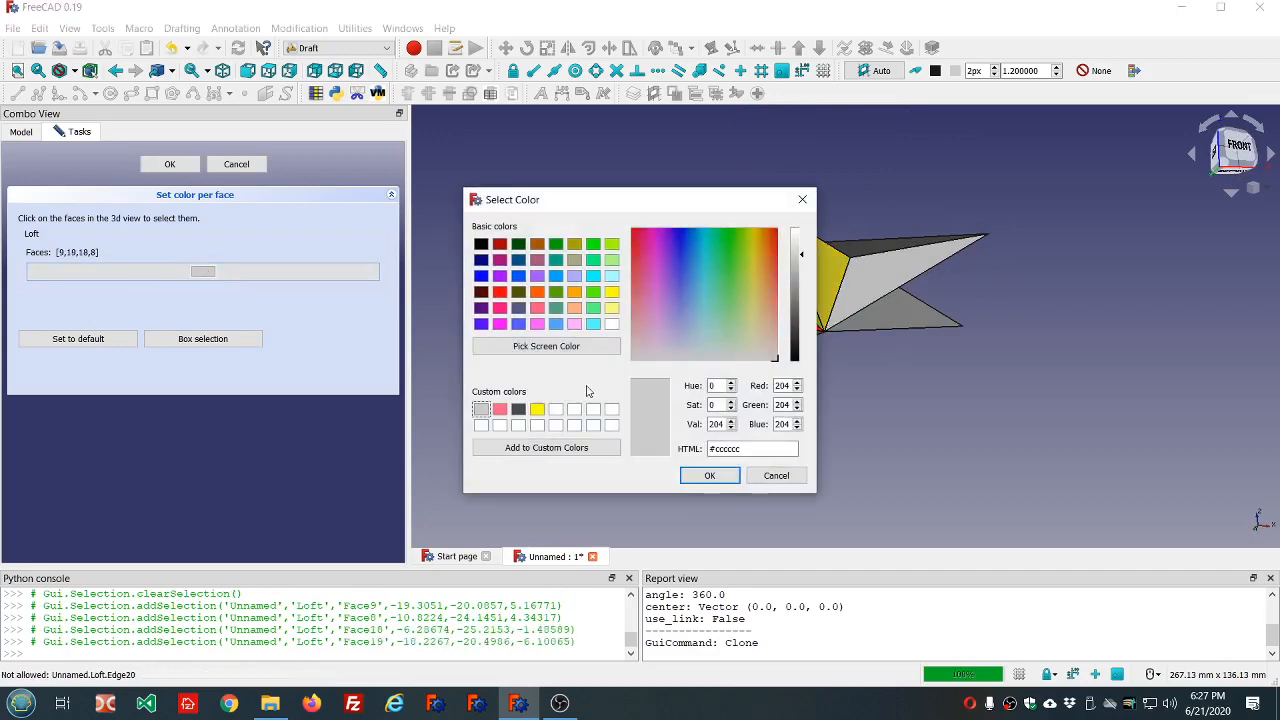
pyautogui.click(537, 408)
pyautogui.click(710, 475)
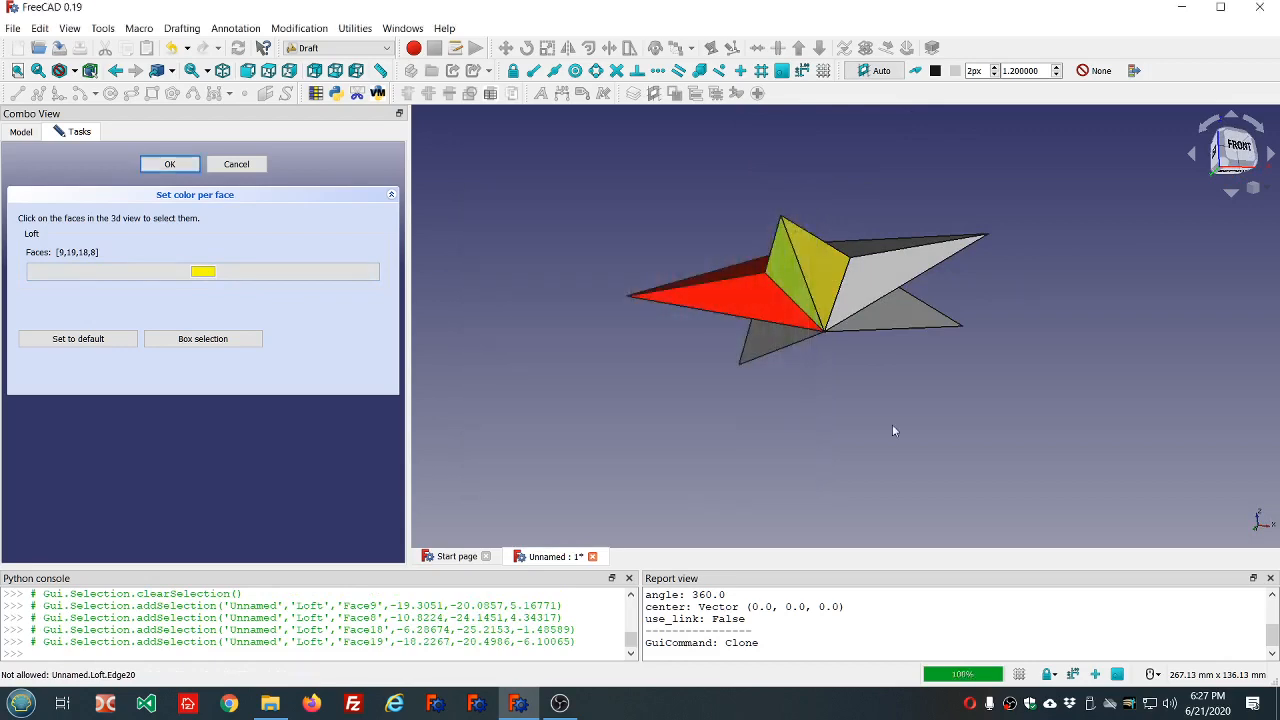
# Color the four faces of the uncolored arm next to the yellow one (faces 6, 7, 16 and 17) blue-violet, #5500ff.
pyautogui.click(920, 416)
pyautogui.moveTo(974, 415); pyautogui.dragTo(842, 484, button='middle')
pyautogui.click(936, 274)
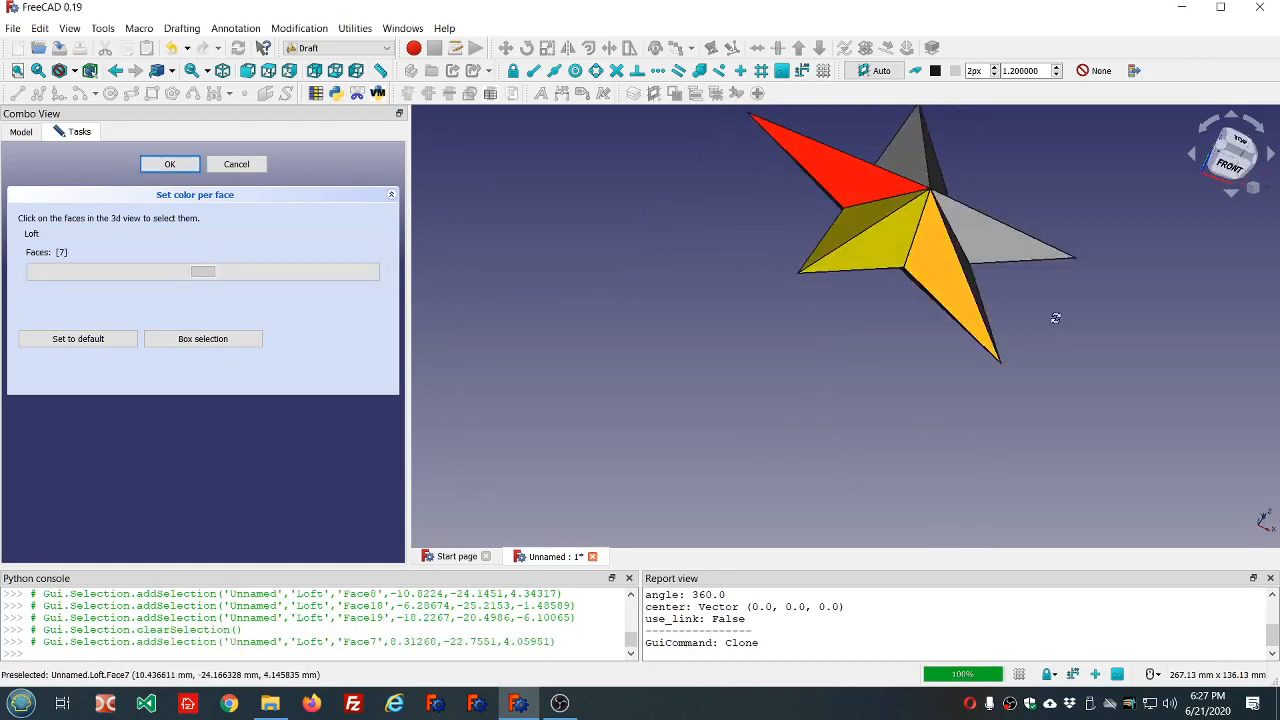
pyautogui.moveTo(1057, 314); pyautogui.dragTo(905, 262, button='middle')
pyautogui.click(900, 218)
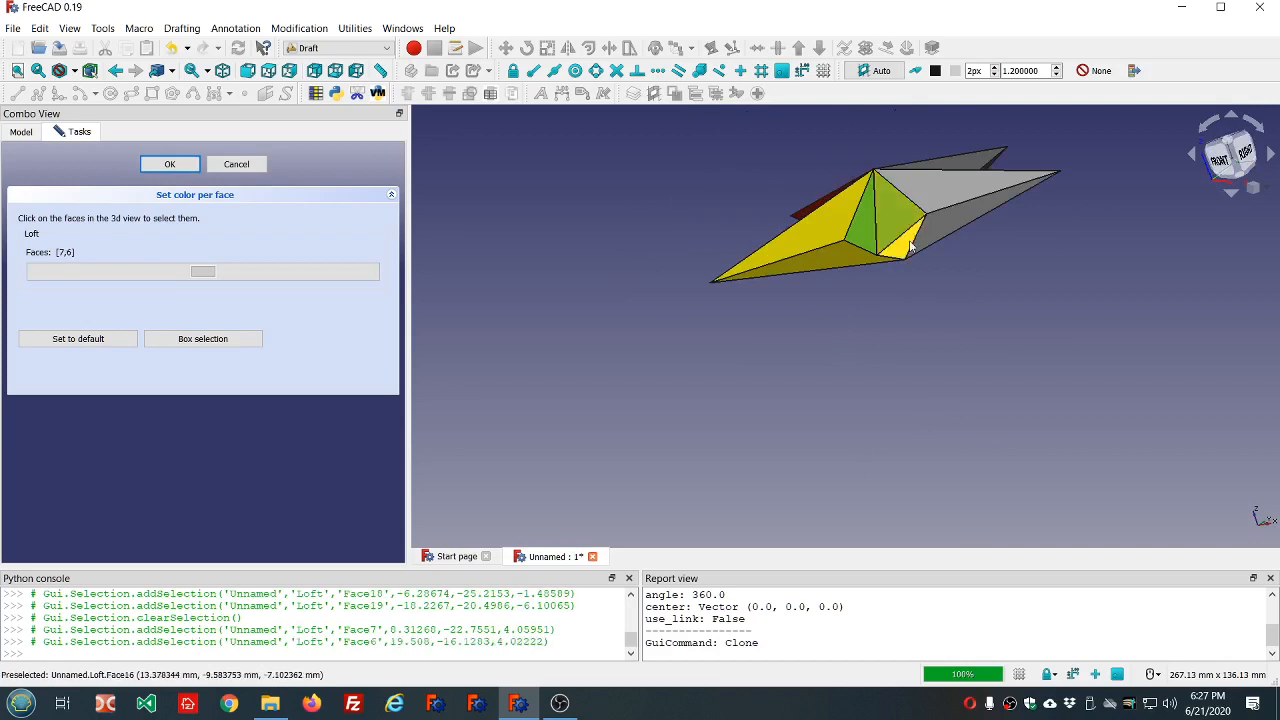
pyautogui.click(910, 243)
pyautogui.moveTo(882, 318); pyautogui.dragTo(926, 259, button='middle')
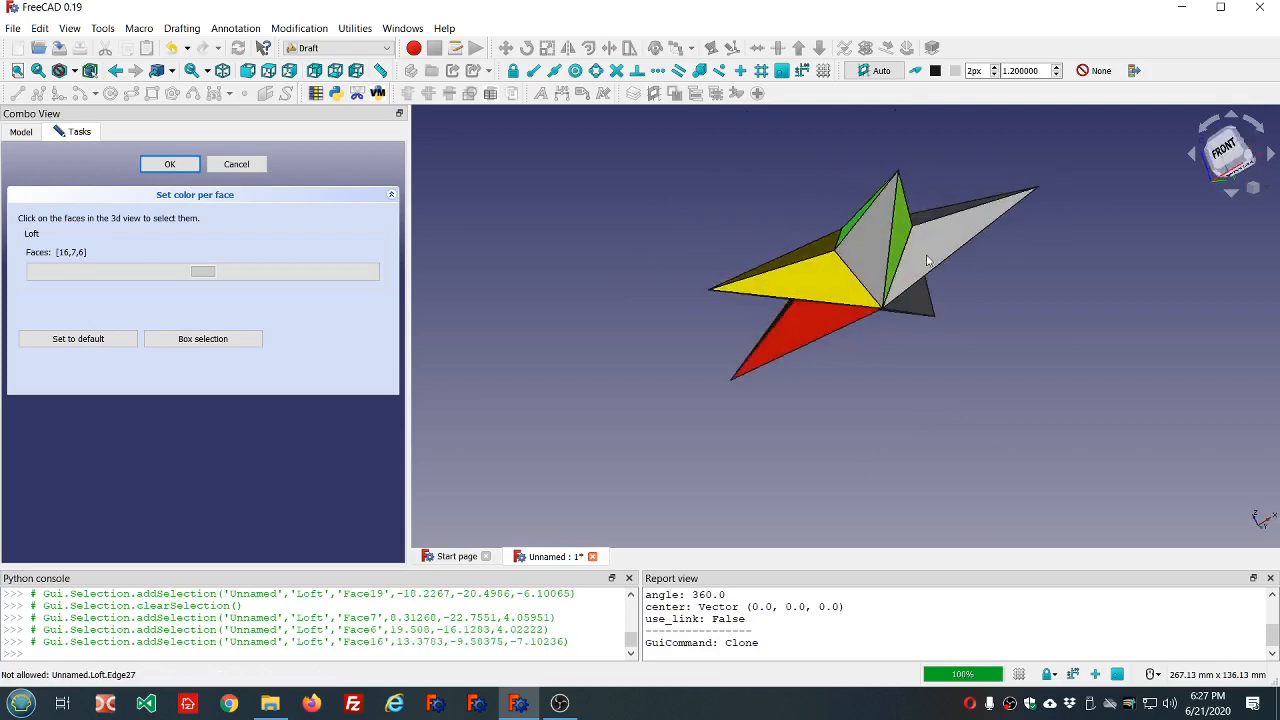
pyautogui.click(870, 243)
pyautogui.moveTo(820, 201); pyautogui.dragTo(819, 260, button='middle')
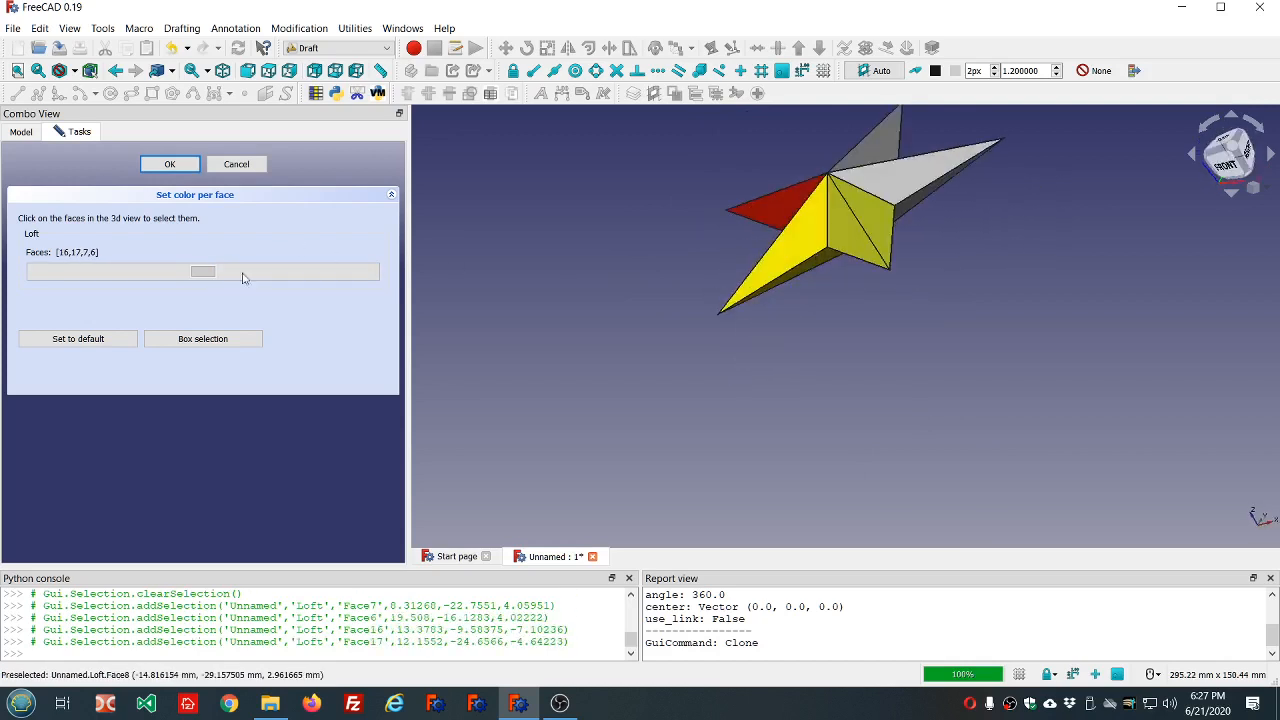
pyautogui.click(204, 273)
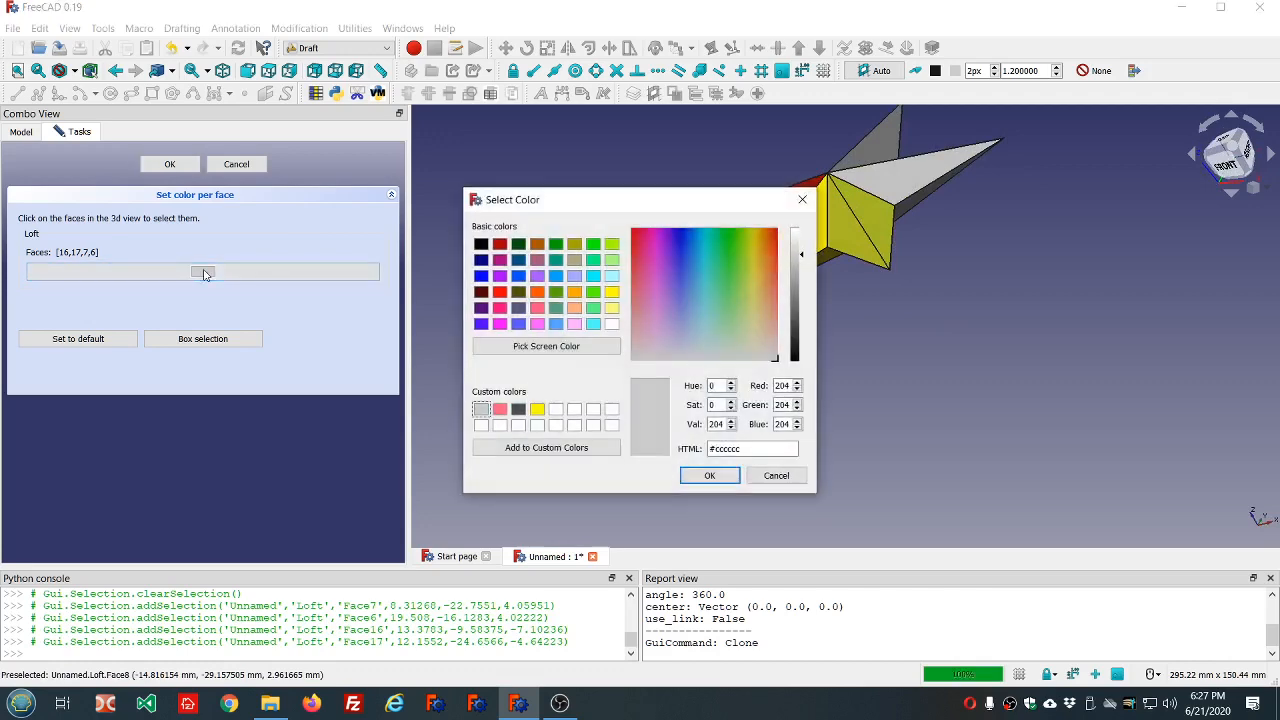
pyautogui.click(481, 323)
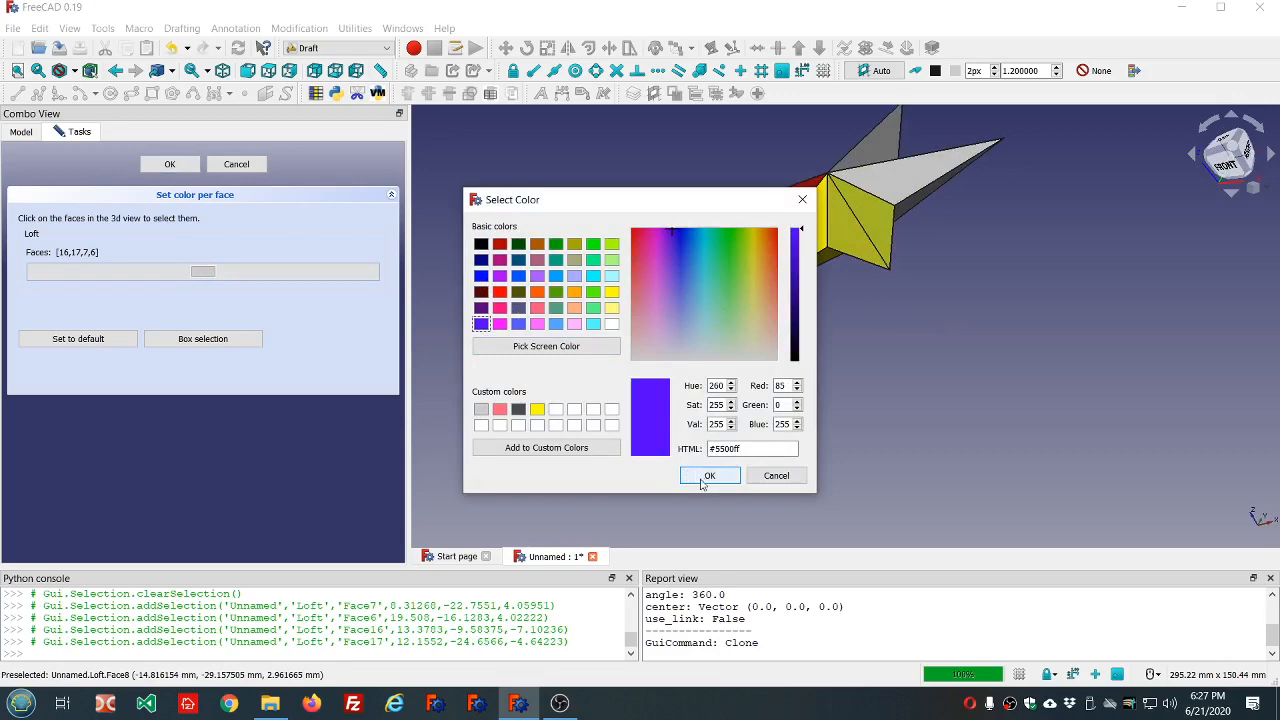
pyautogui.click(707, 476)
# Check the three colored arms from above and accept the Loft's per-face colors.
pyautogui.moveTo(984, 290)
pyautogui.mouseDown(button='middle')
pyautogui.moveTo(844, 389)
pyautogui.moveTo(609, 337)
pyautogui.moveTo(803, 371)
pyautogui.moveTo(894, 420)
pyautogui.moveTo(969, 413)
pyautogui.mouseUp(button='middle')
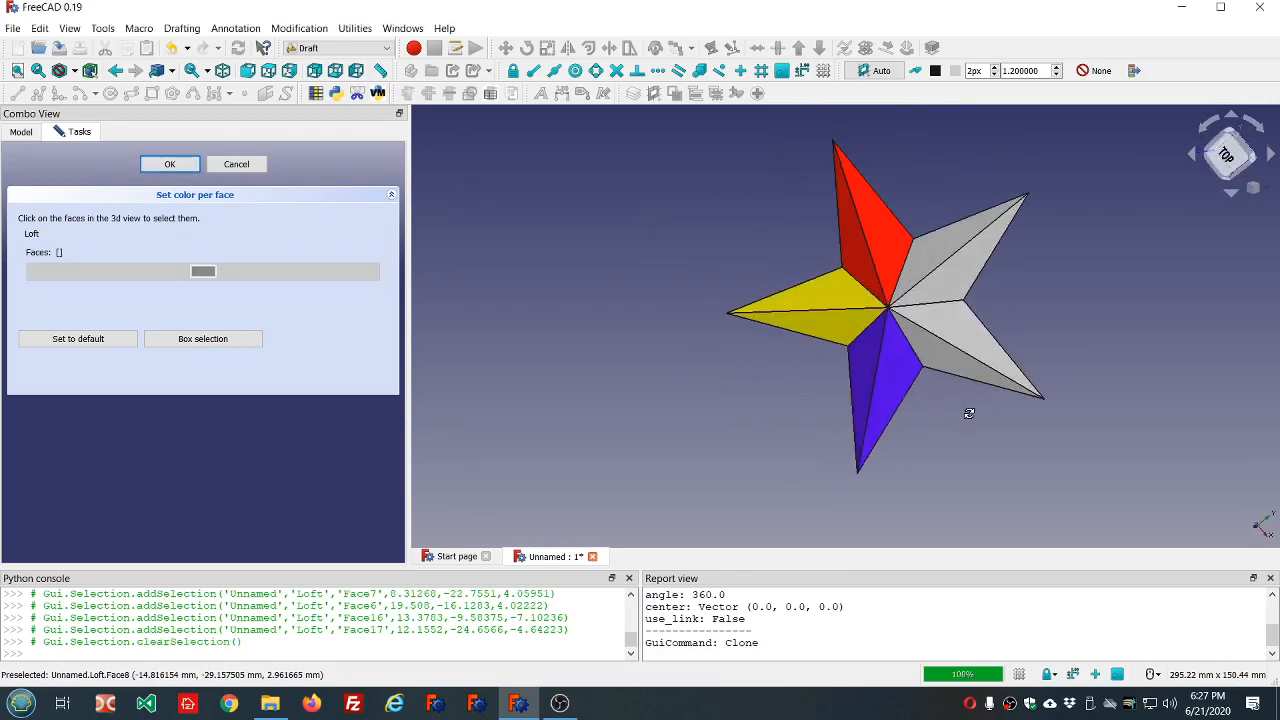
pyautogui.scroll(-3, 765, 376)
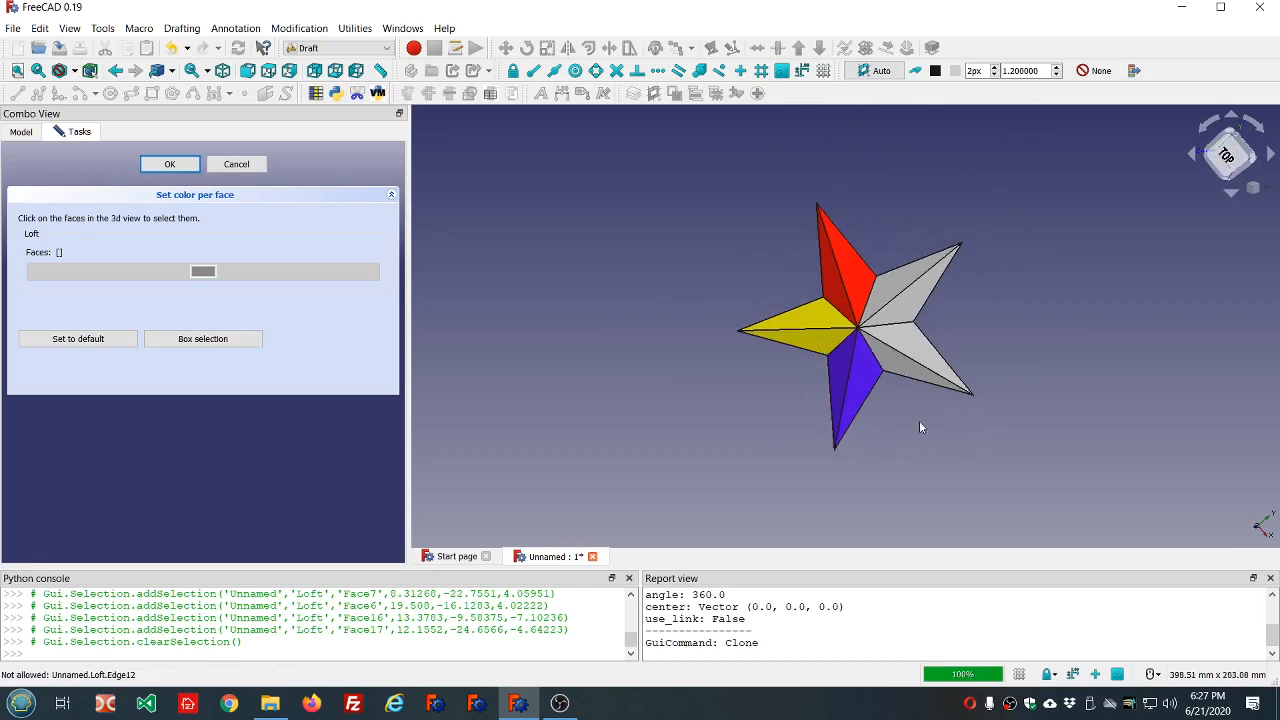
pyautogui.scroll(2, 919, 421)
pyautogui.moveTo(919, 421); pyautogui.dragTo(947, 455, button='middle')
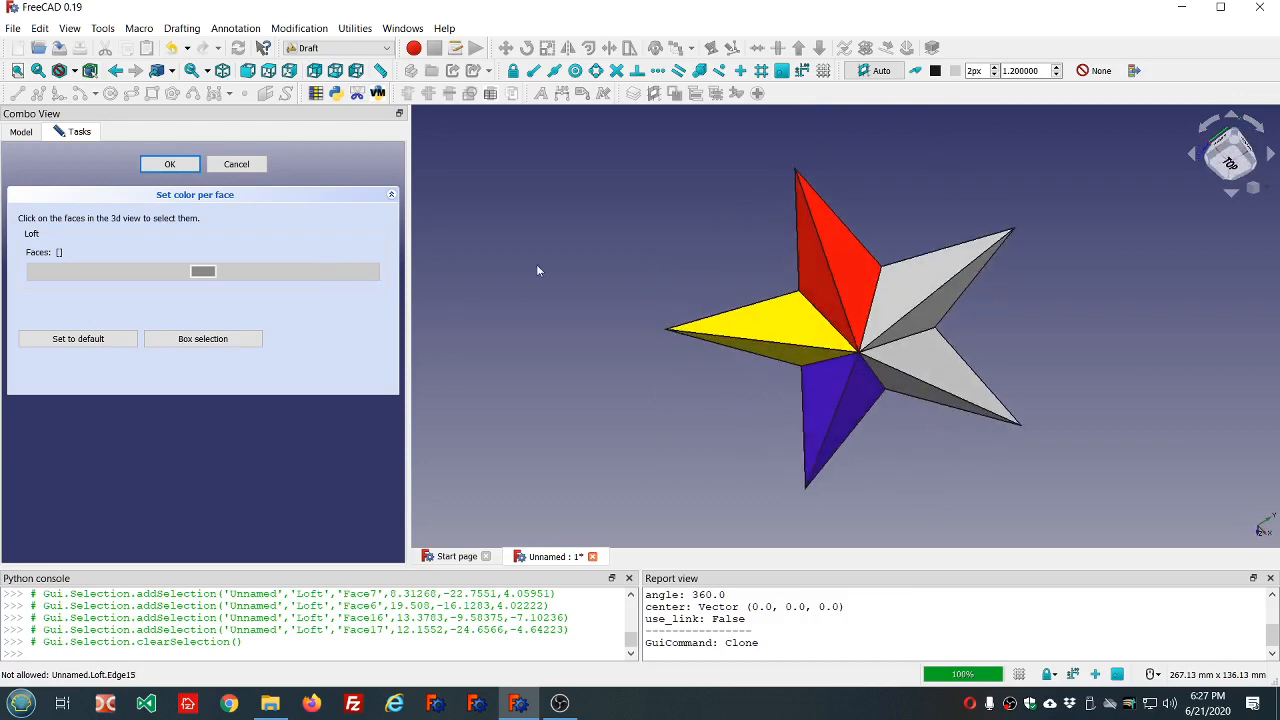
pyautogui.click(170, 164)
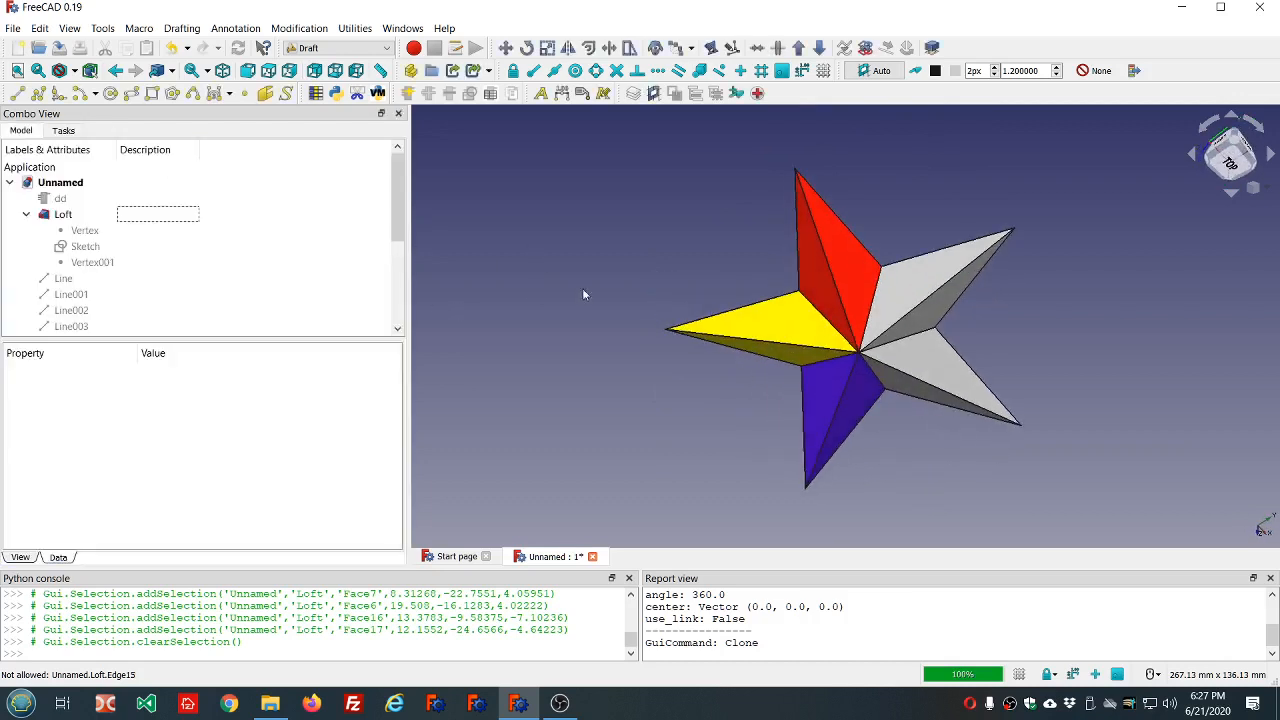
pyautogui.moveTo(722, 426); pyautogui.dragTo(716, 381, button='middle')
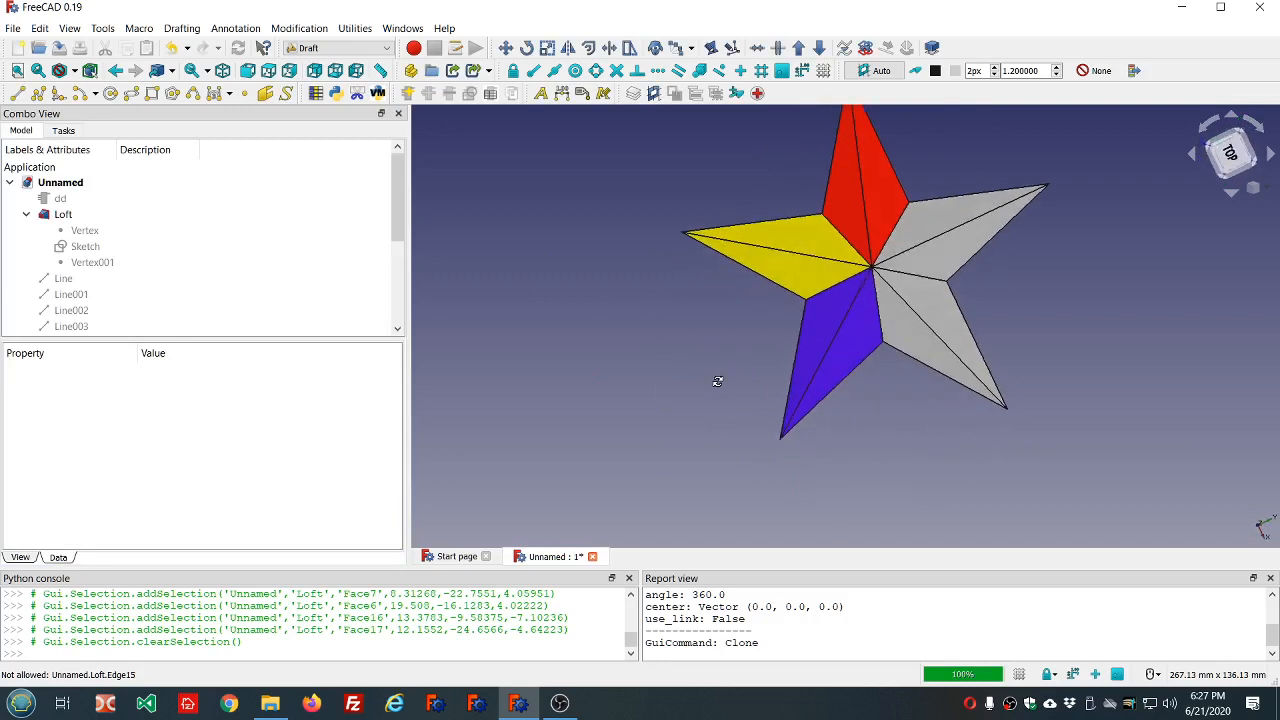
pyautogui.scroll(-3, 716, 381)
pyautogui.scroll(2, 891, 214)
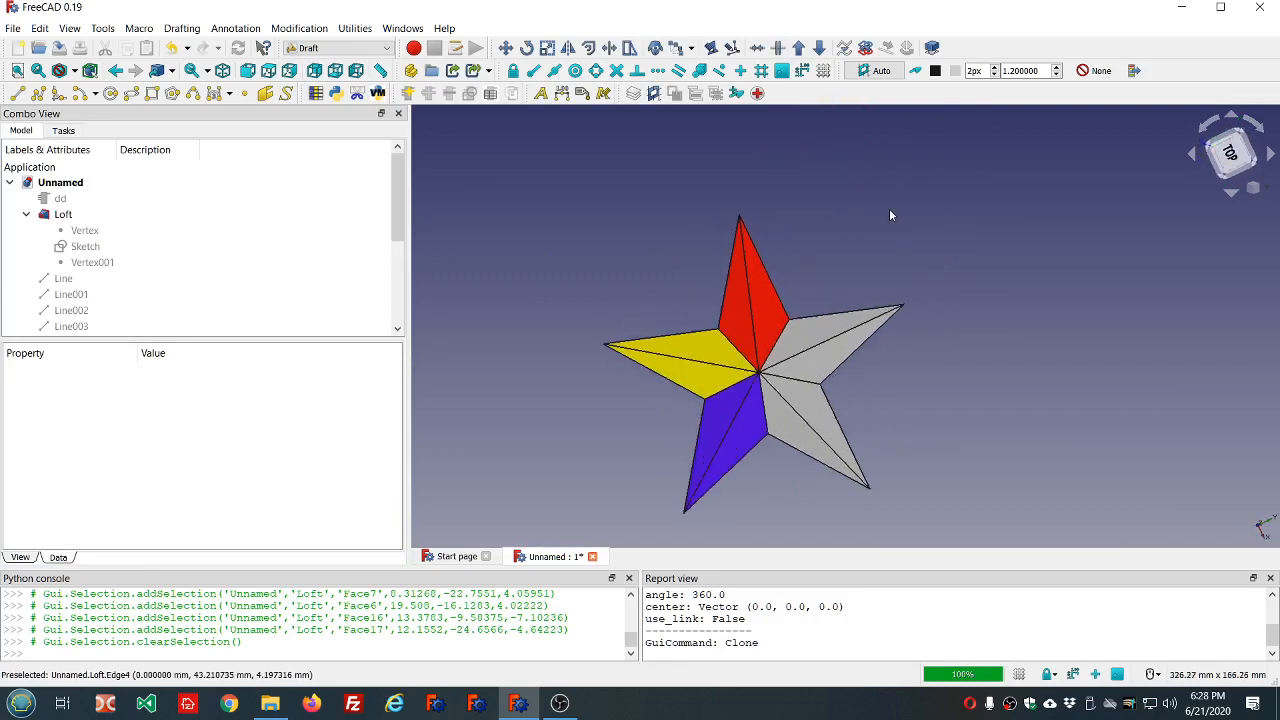
pyautogui.scroll(2, 891, 443)
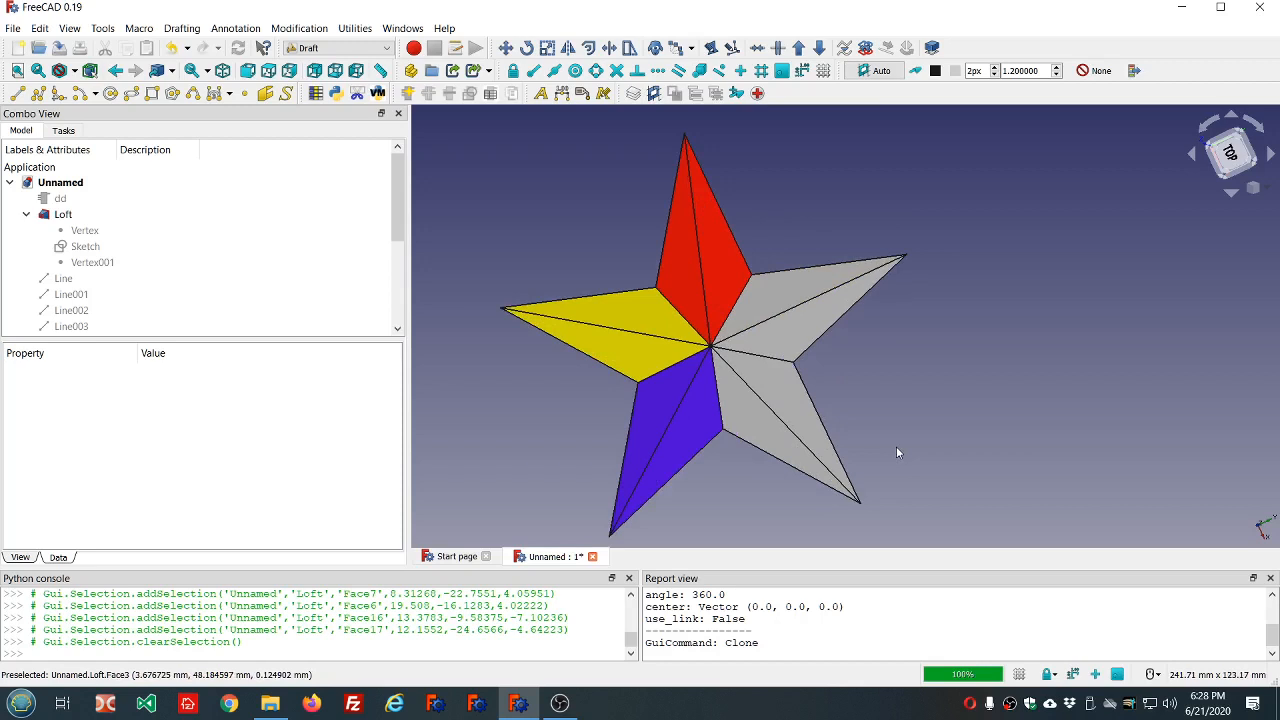
pyautogui.moveTo(760, 510); pyautogui.dragTo(737, 464, button='middle')
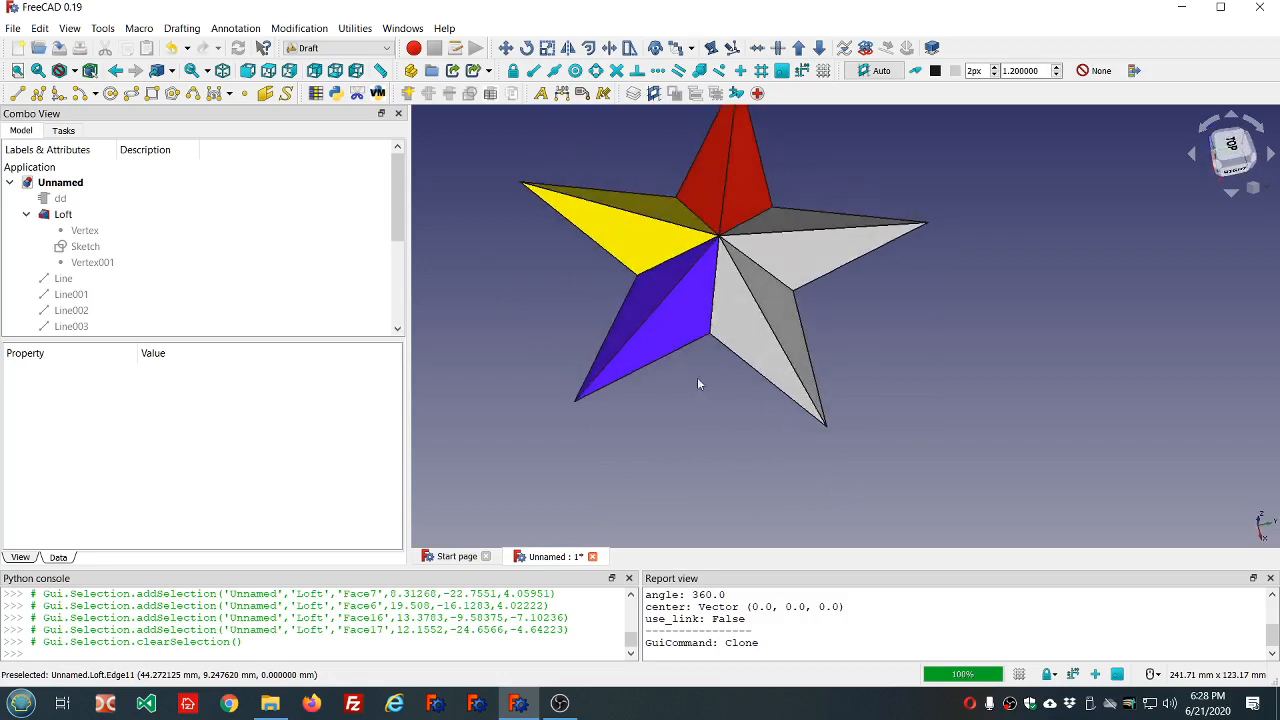
pyautogui.scroll(-3, 632, 177)
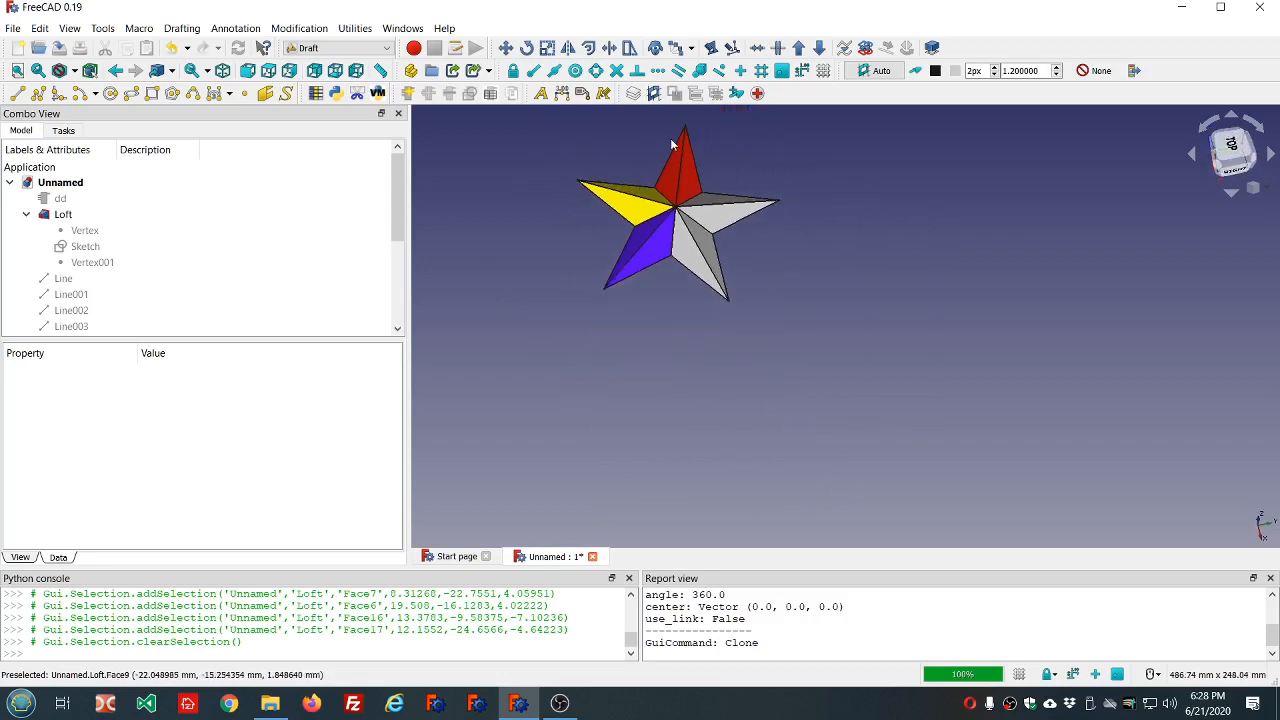
pyautogui.scroll(3, 672, 143)
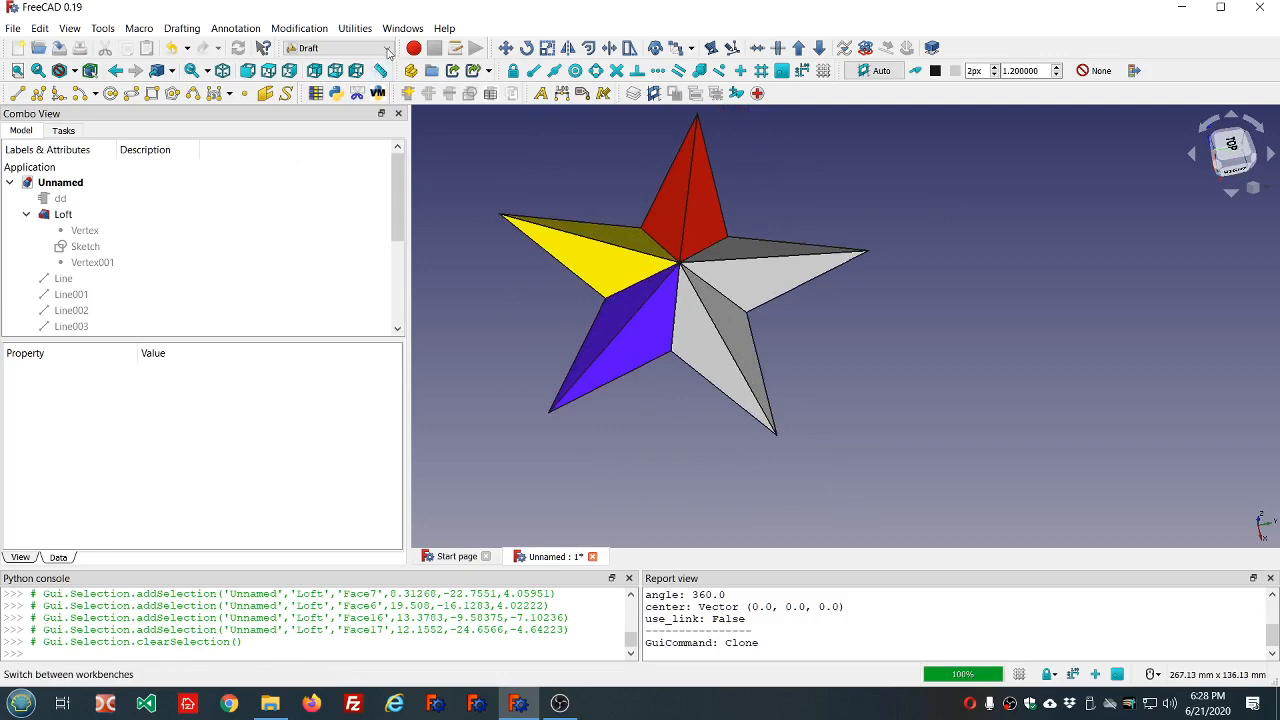
# Switch to the Curves workbench and look over its tools with the colored star in view.
pyautogui.click(338, 48)
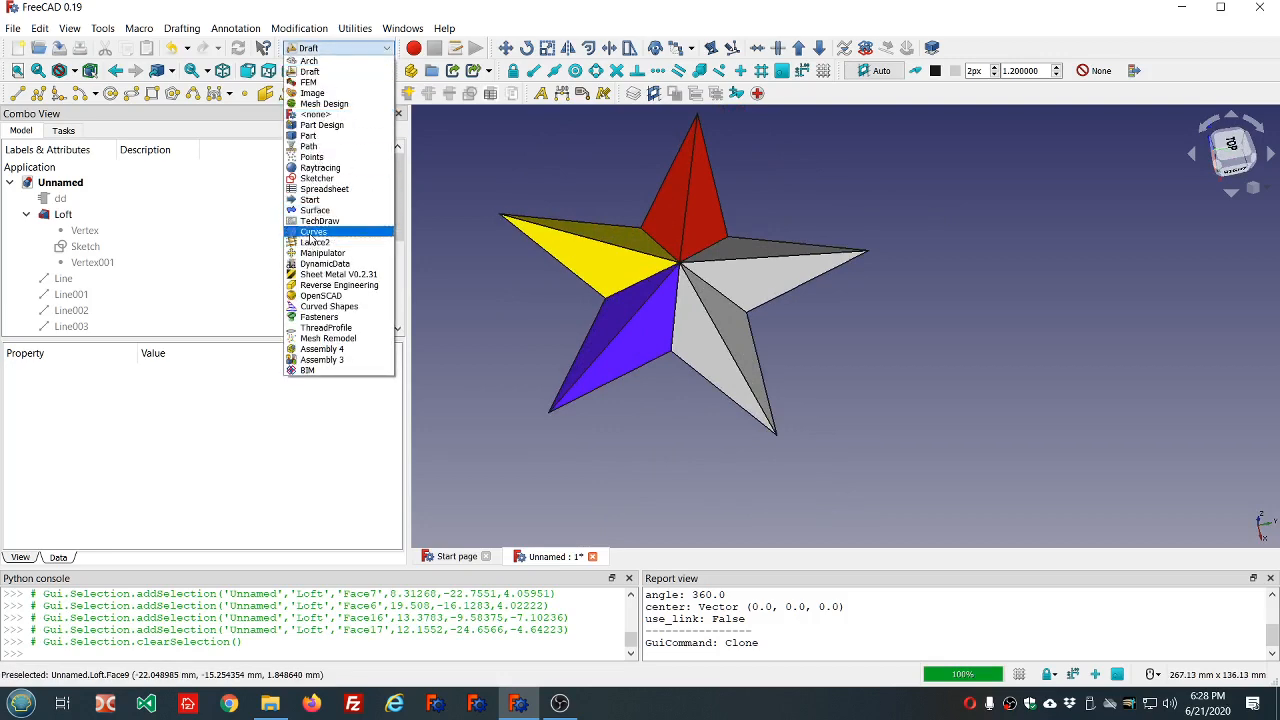
pyautogui.click(312, 232)
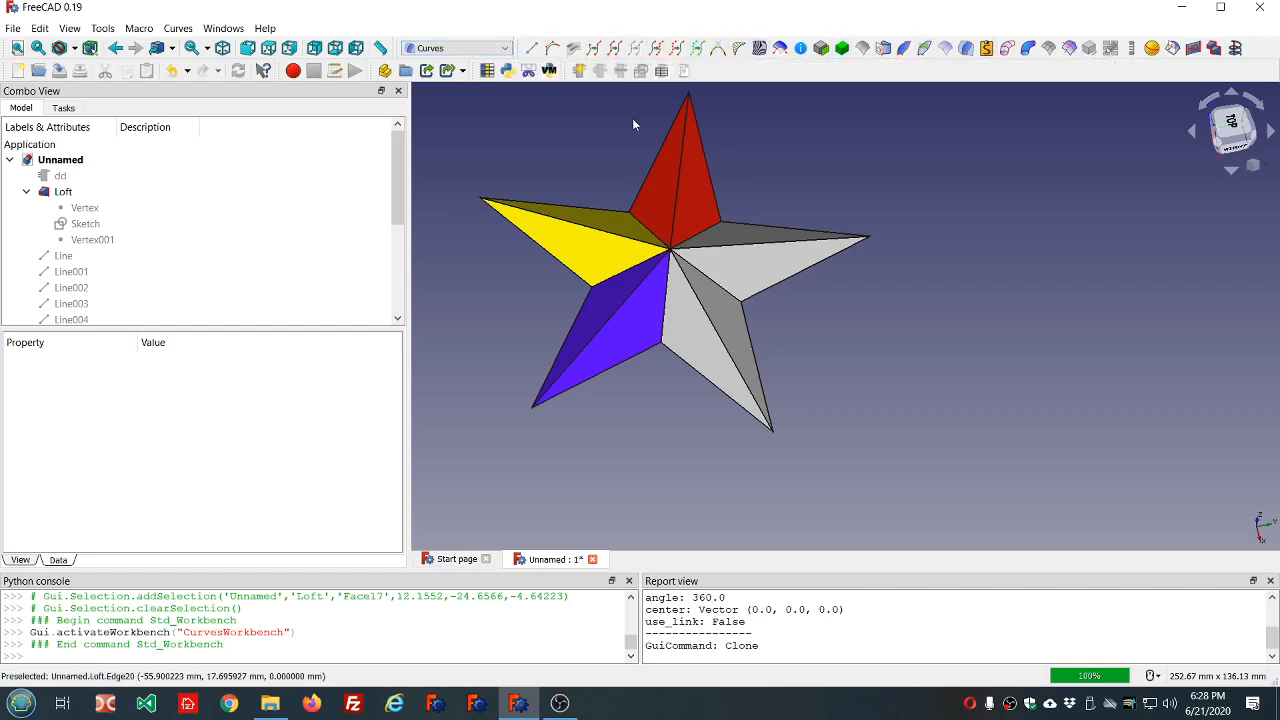
pyautogui.scroll(-3, 633, 119)
pyautogui.scroll(3, 818, 117)
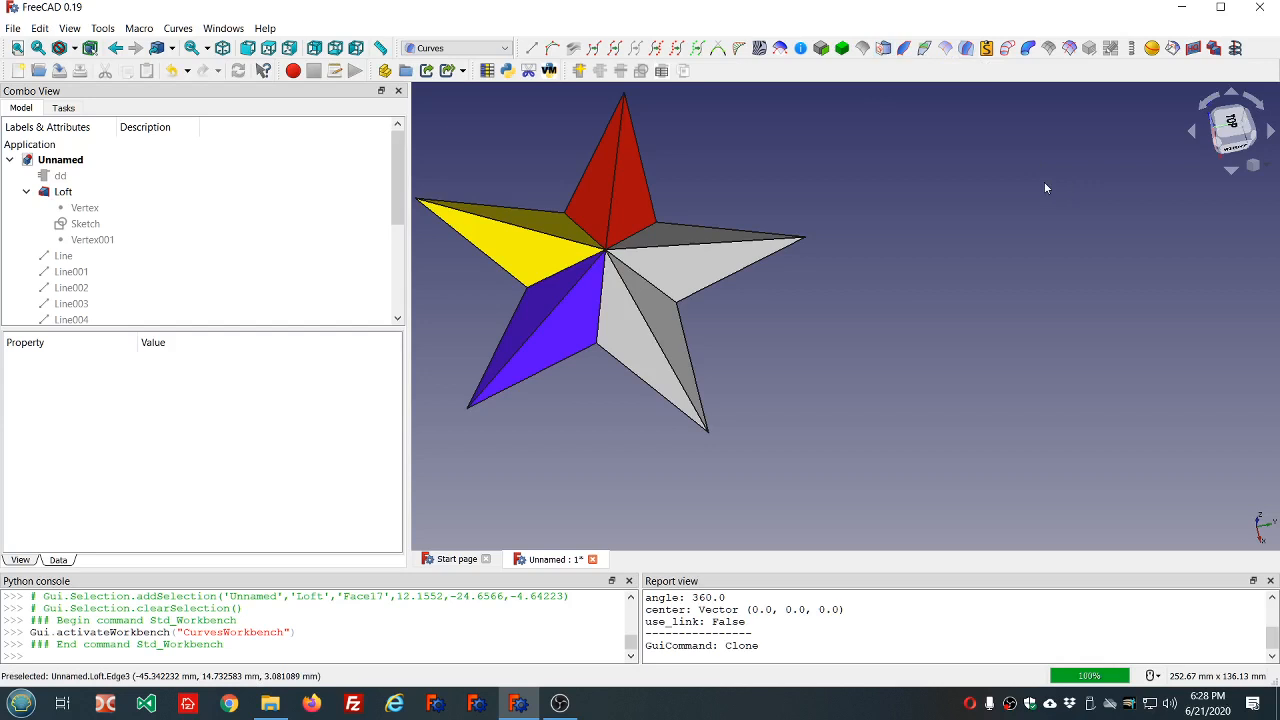
pyautogui.scroll(-3, 990, 168)
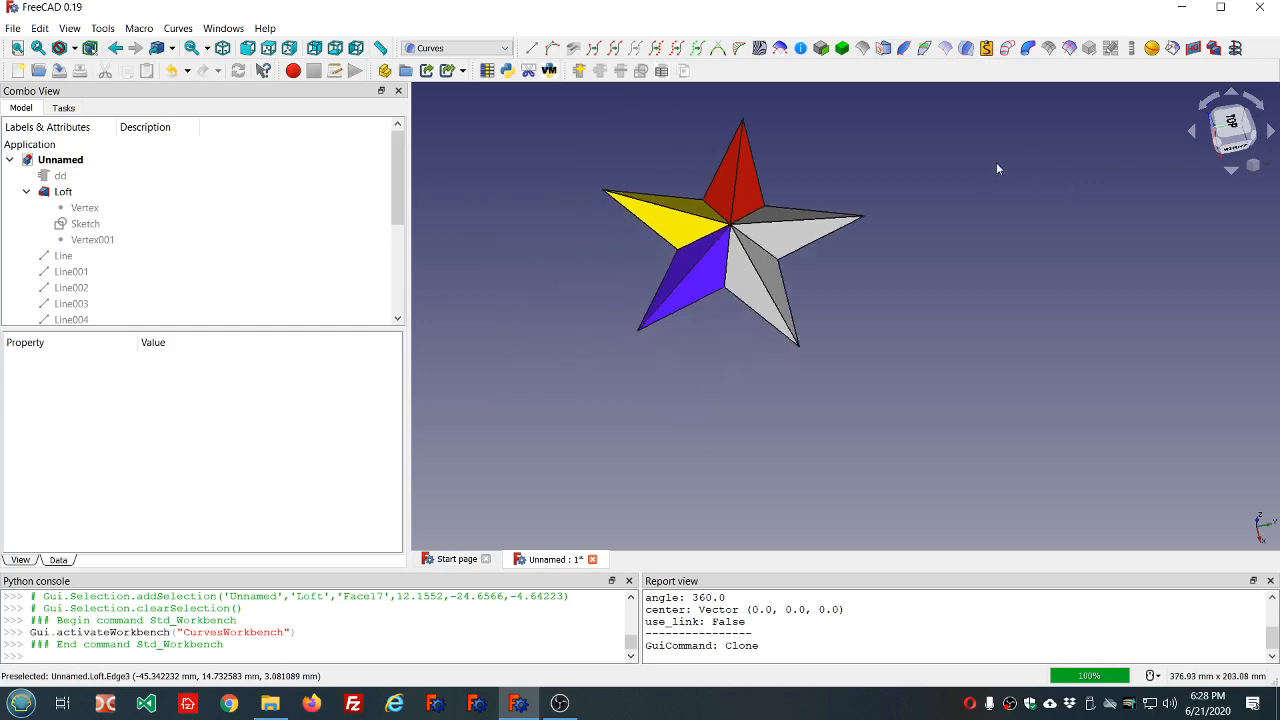
pyautogui.scroll(2, 1020, 155)
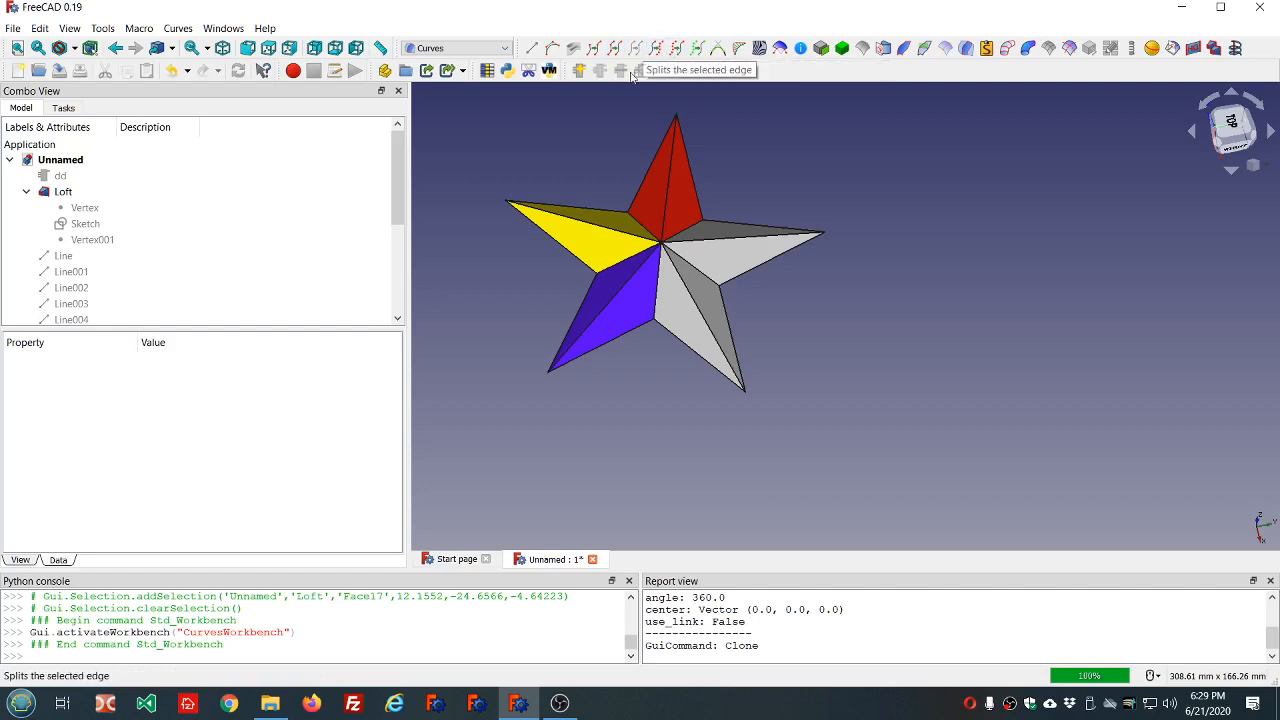
pyautogui.scroll(-1, 594, 148)
pyautogui.scroll(2, 594, 148)
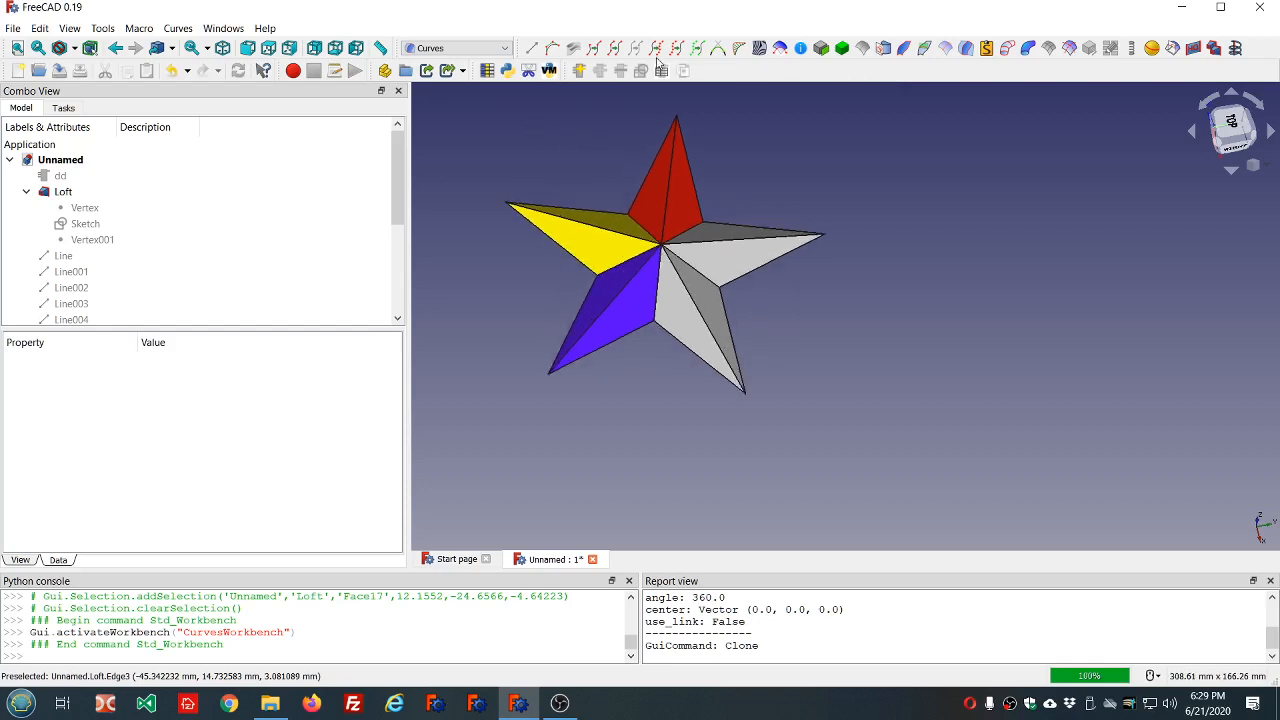
# Switch to the Part workbench, view the Create shape options and close them without creating anything.
pyautogui.click(455, 48)
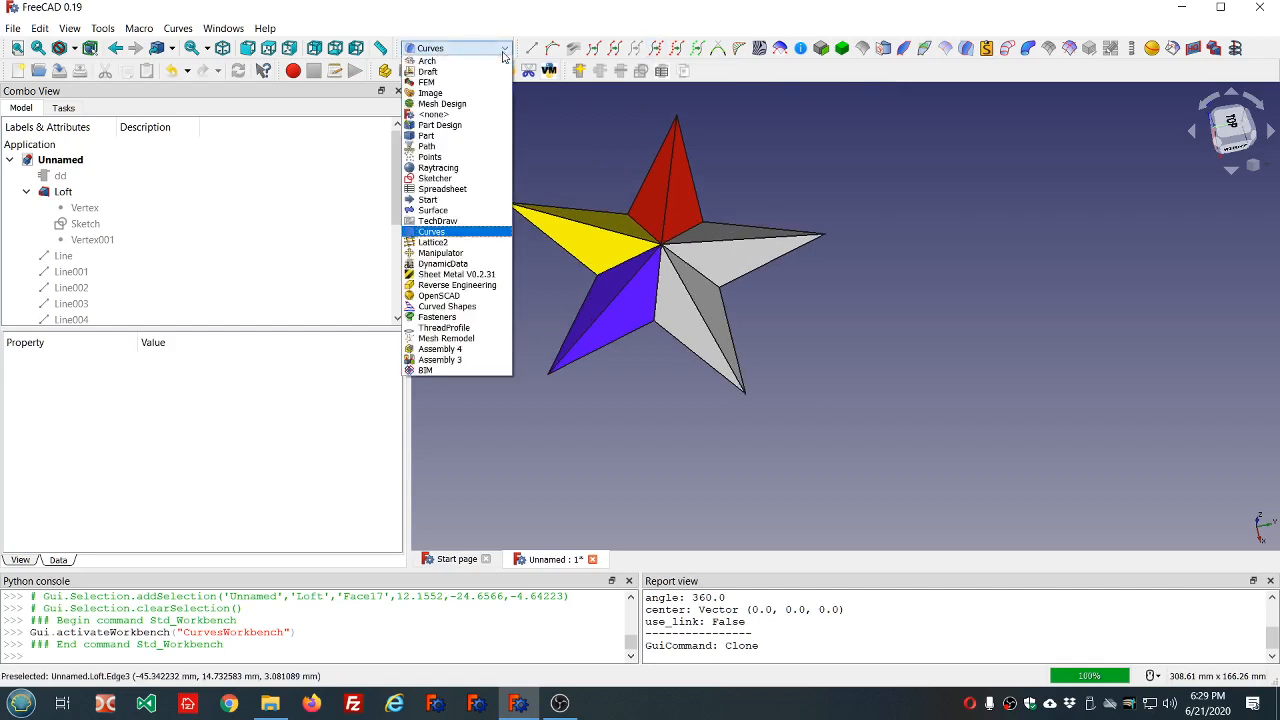
pyautogui.click(458, 136)
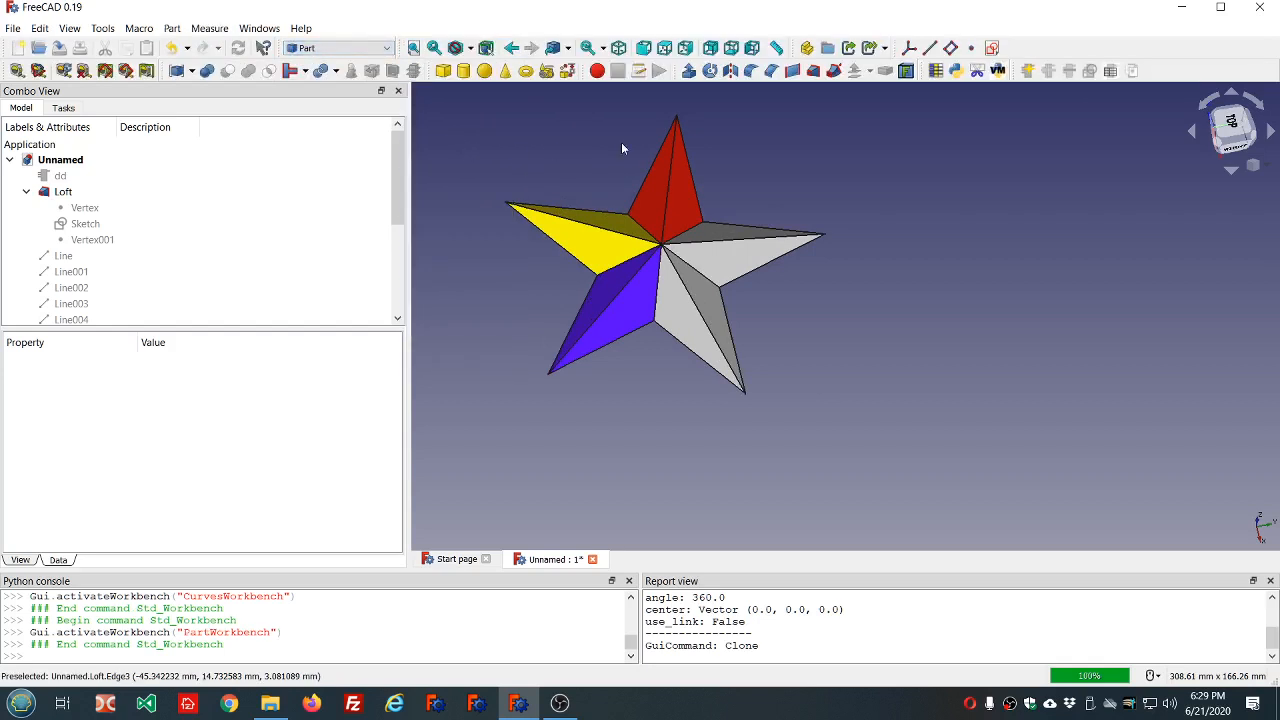
pyautogui.click(567, 72)
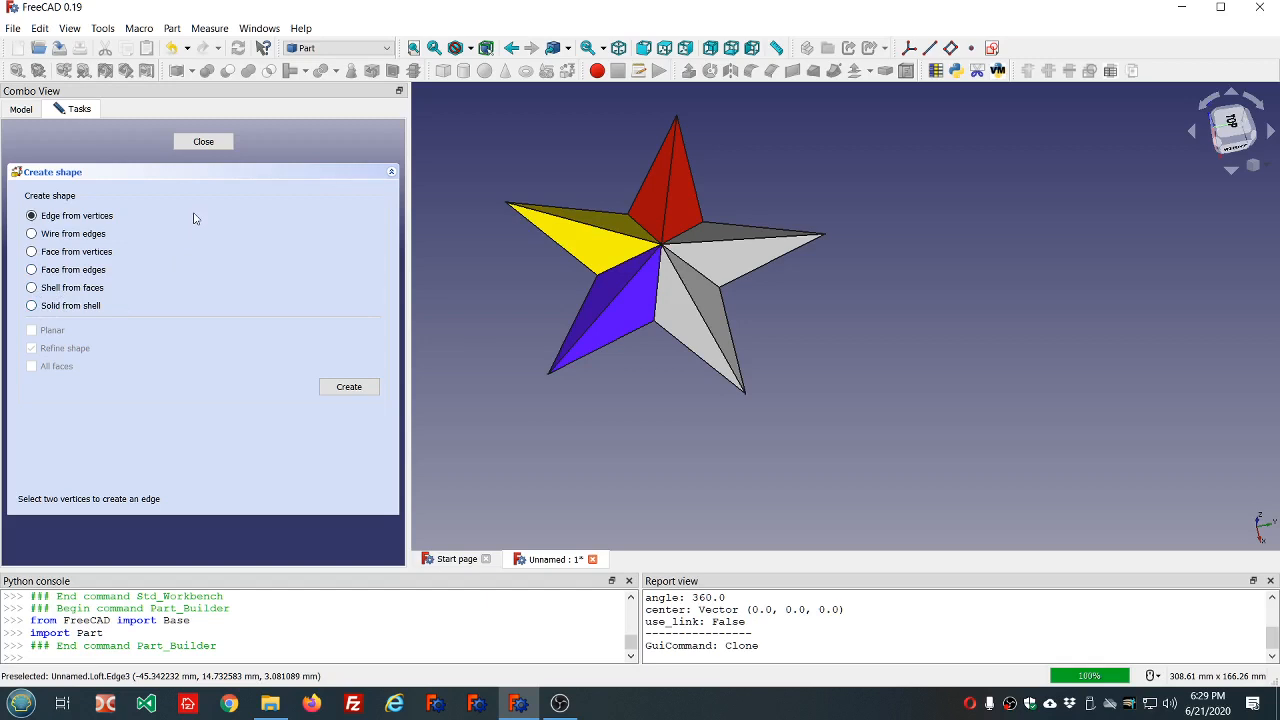
pyautogui.click(203, 141)
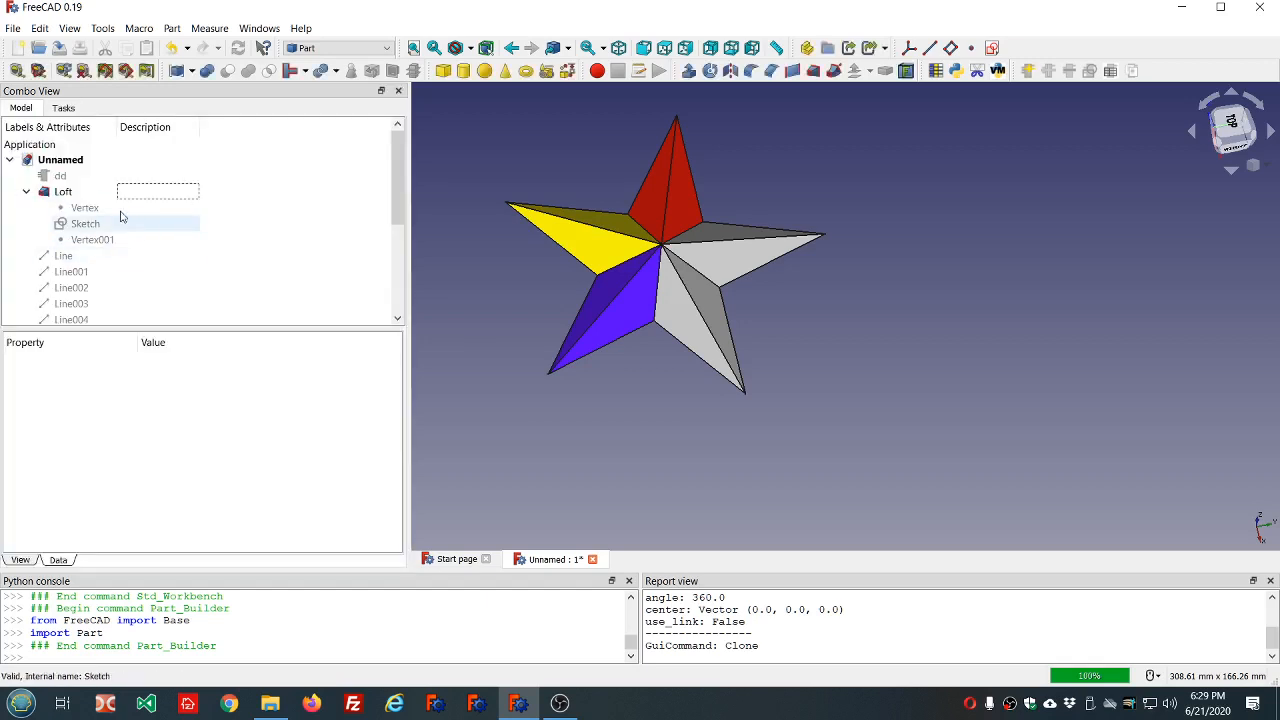
# Set the Circumradius of the dd data object to 75 mm, recompute the model and clear the selection.
pyautogui.click(82, 179)
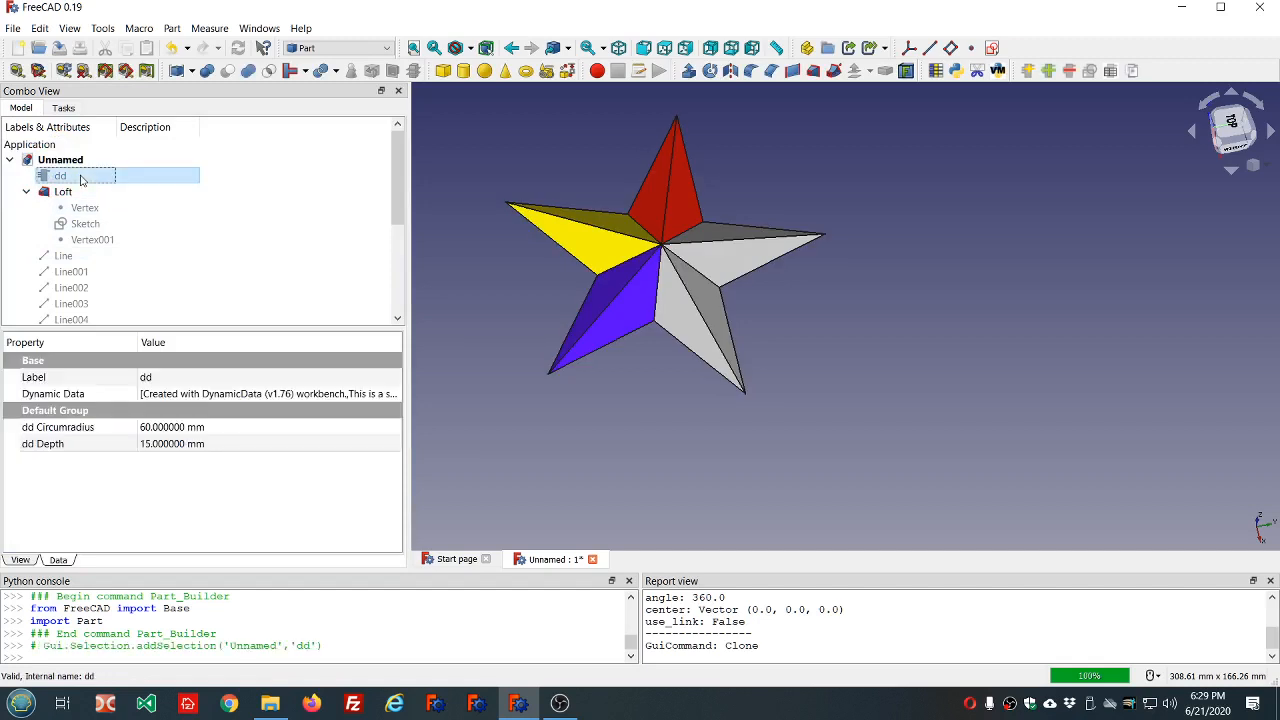
pyautogui.click(261, 429)
pyautogui.scroll(12, 261, 429)
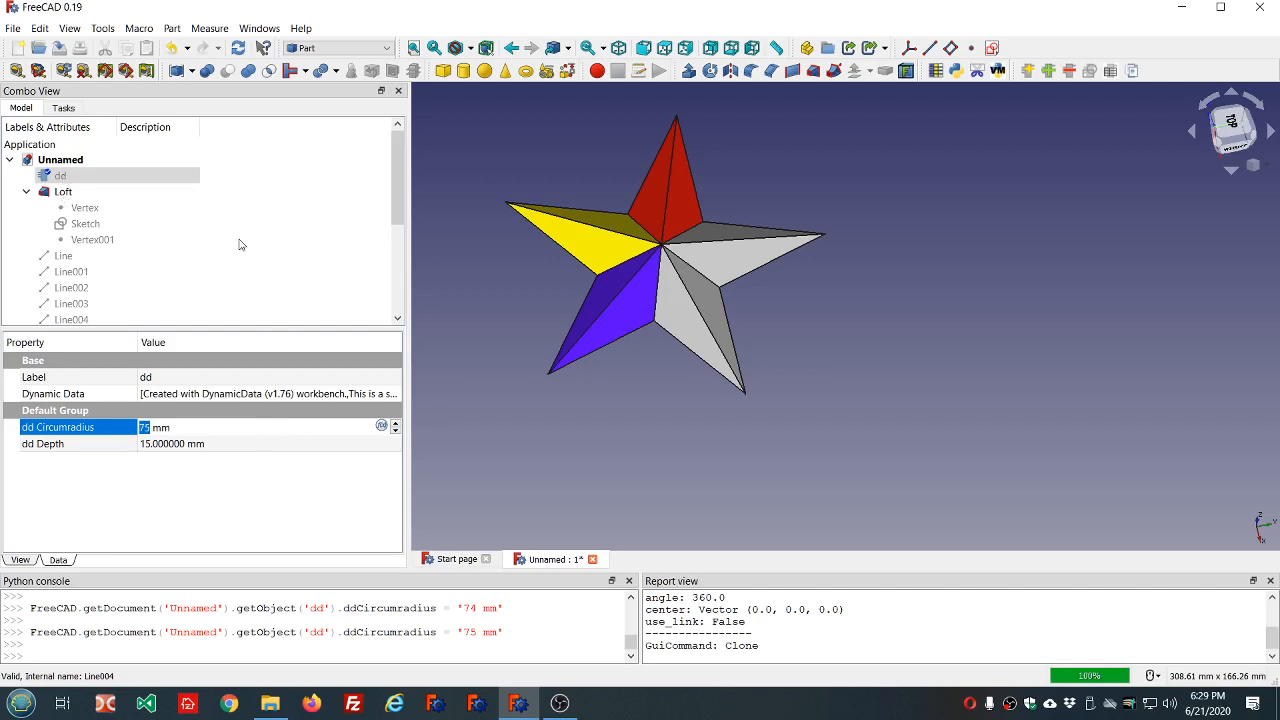
pyautogui.click(236, 48)
pyautogui.click(347, 166)
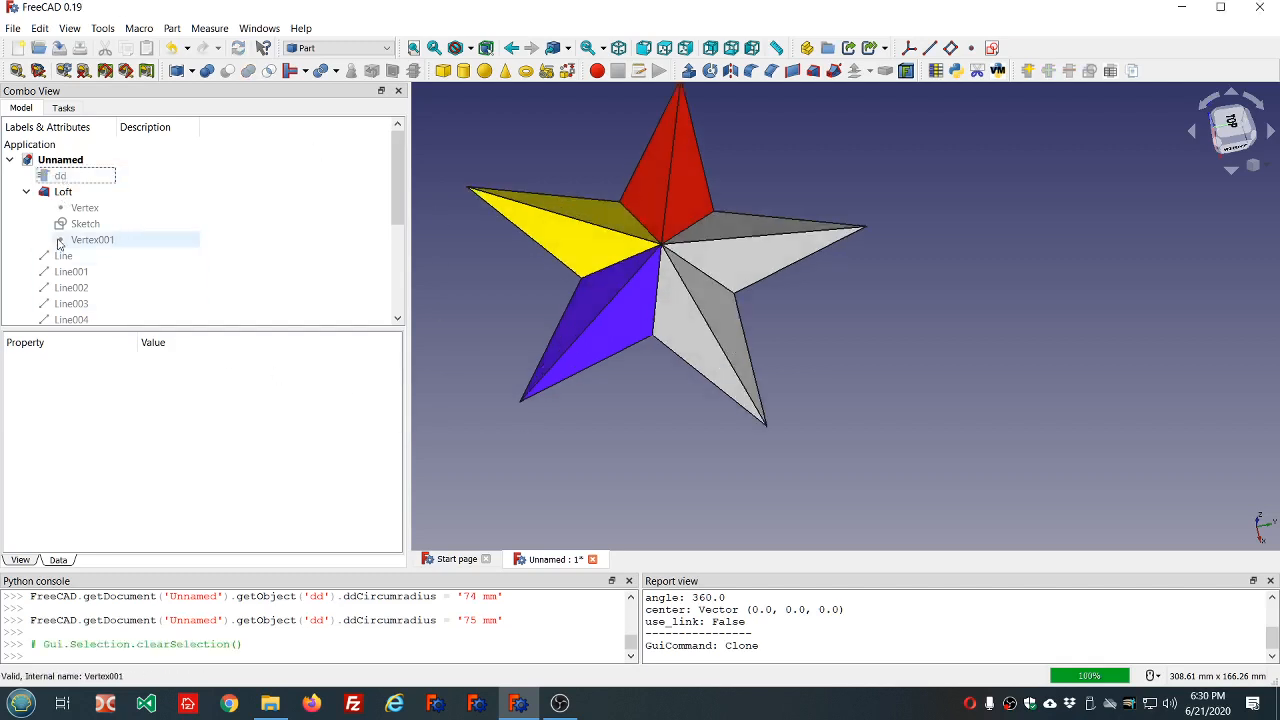
# Set the Depth of the dd data object to 25 mm, update the star and inspect its new shape.
pyautogui.click(68, 176)
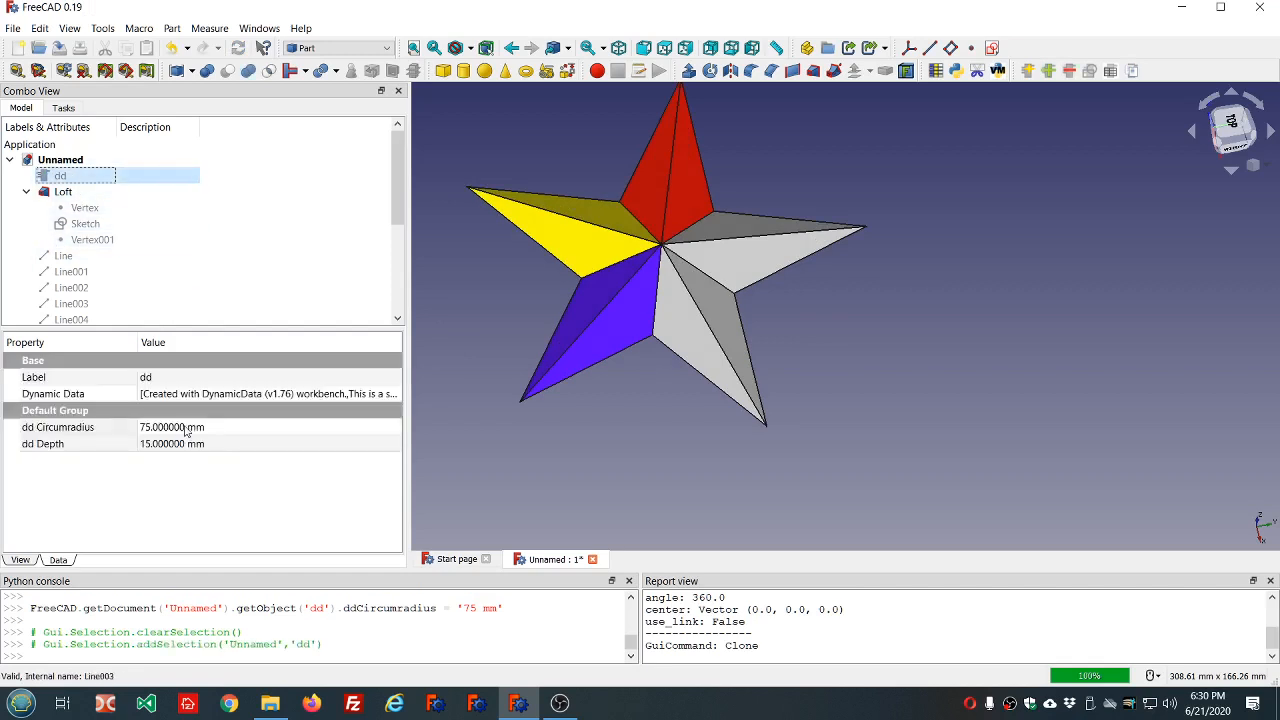
pyautogui.click(231, 444)
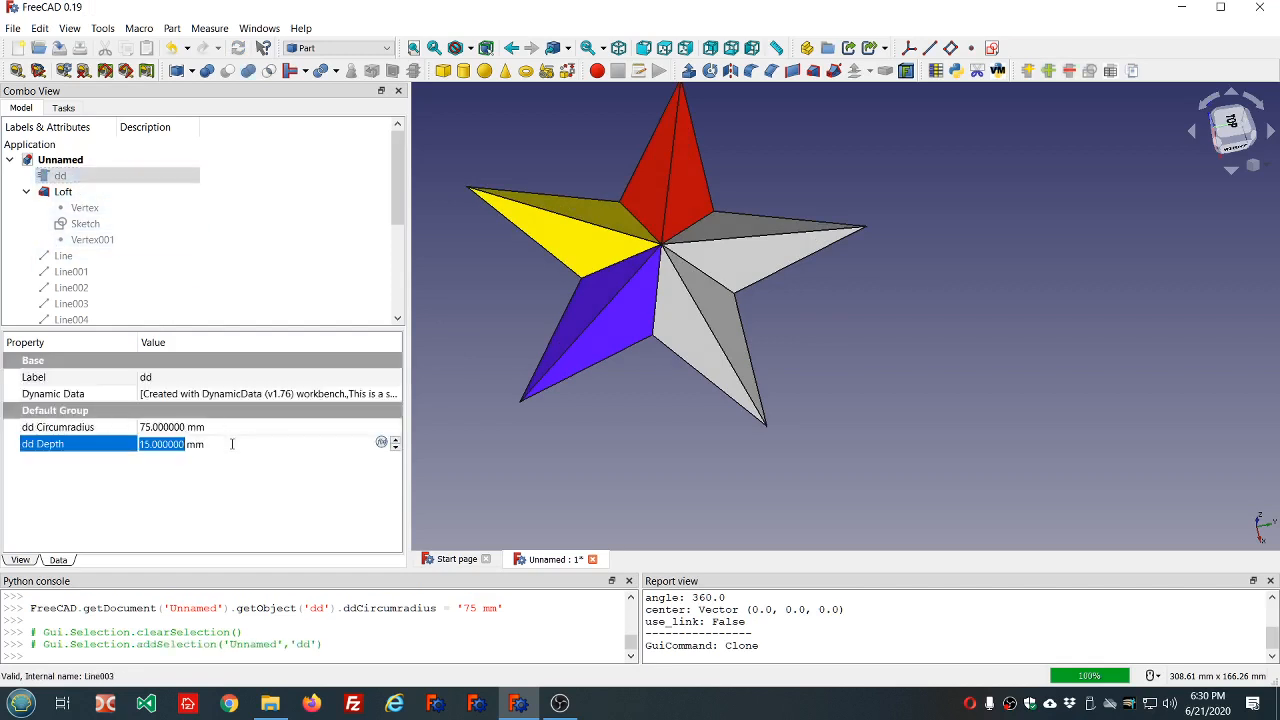
pyautogui.scroll(10, 231, 444)
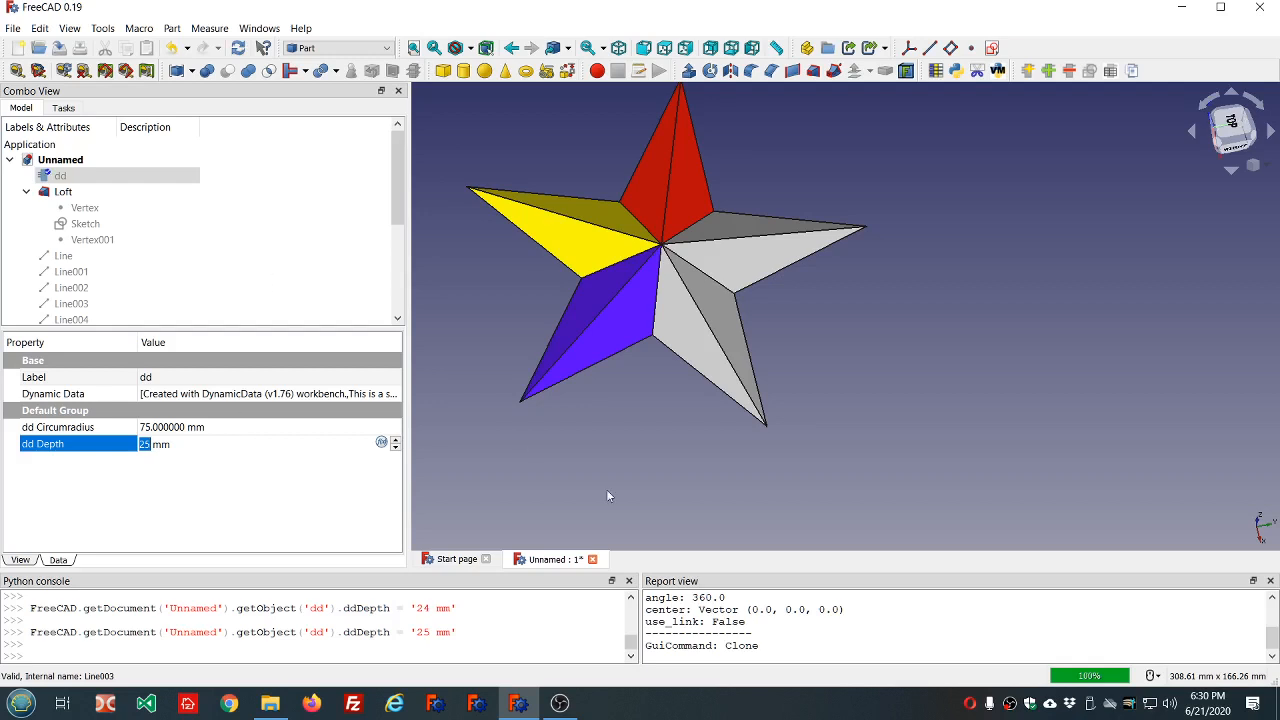
pyautogui.click(686, 467)
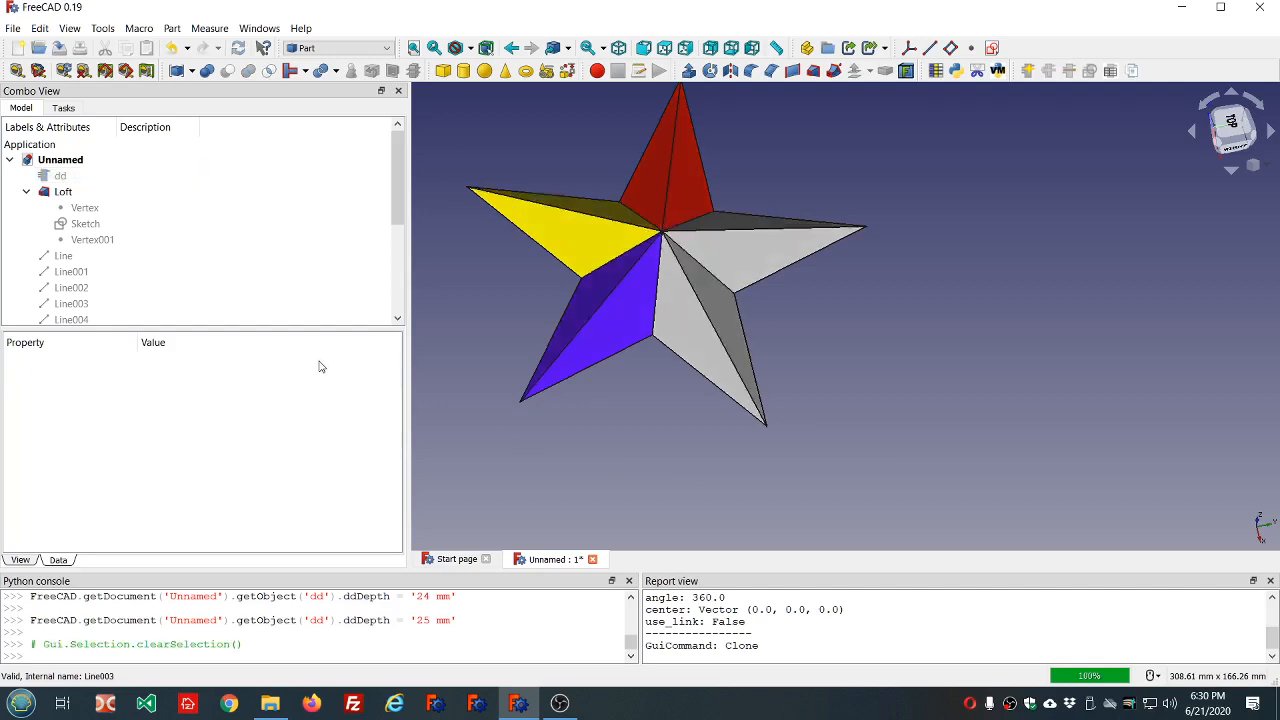
pyautogui.moveTo(646, 457)
pyautogui.mouseDown(button='middle')
pyautogui.moveTo(637, 413)
pyautogui.moveTo(651, 443)
pyautogui.mouseUp(button='middle')
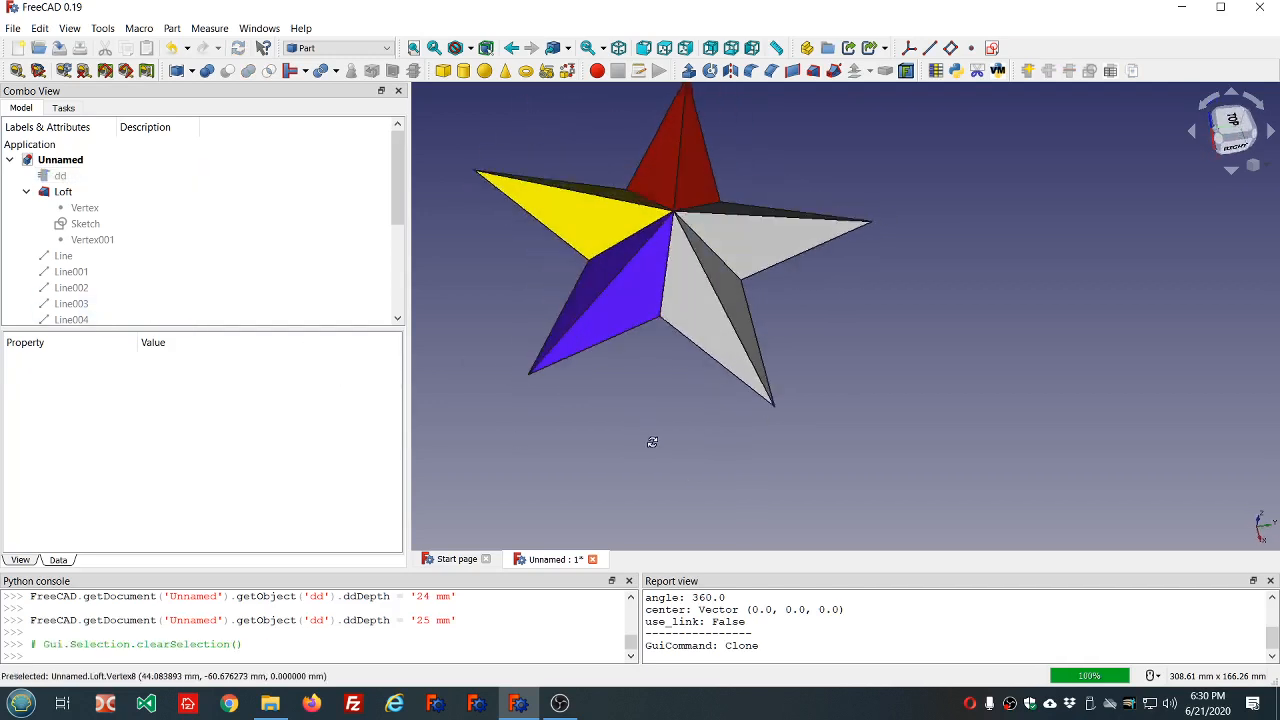
pyautogui.scroll(-3, 174, 246)
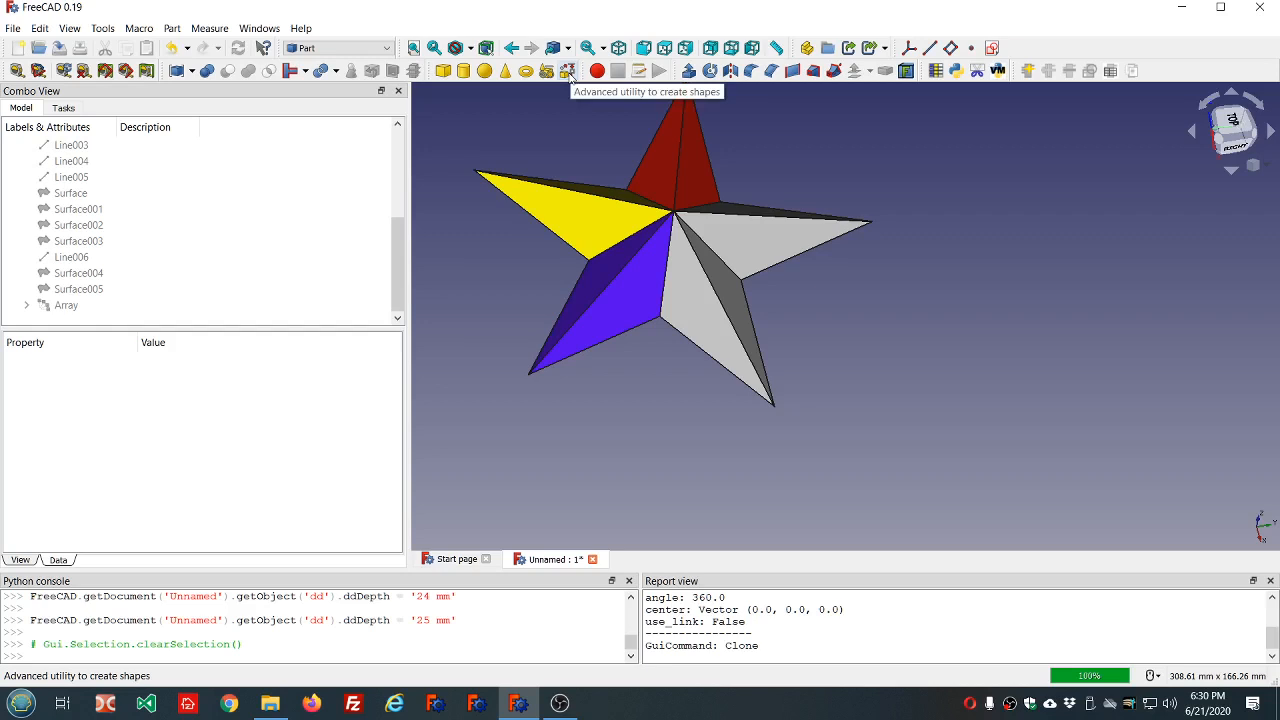
# Expand the Array in the model tree and inspect the properties of its Solid and of Surface005, Surface003 and Surface002.
pyautogui.scroll(3, 177, 183)
pyautogui.scroll(-2, 80, 275)
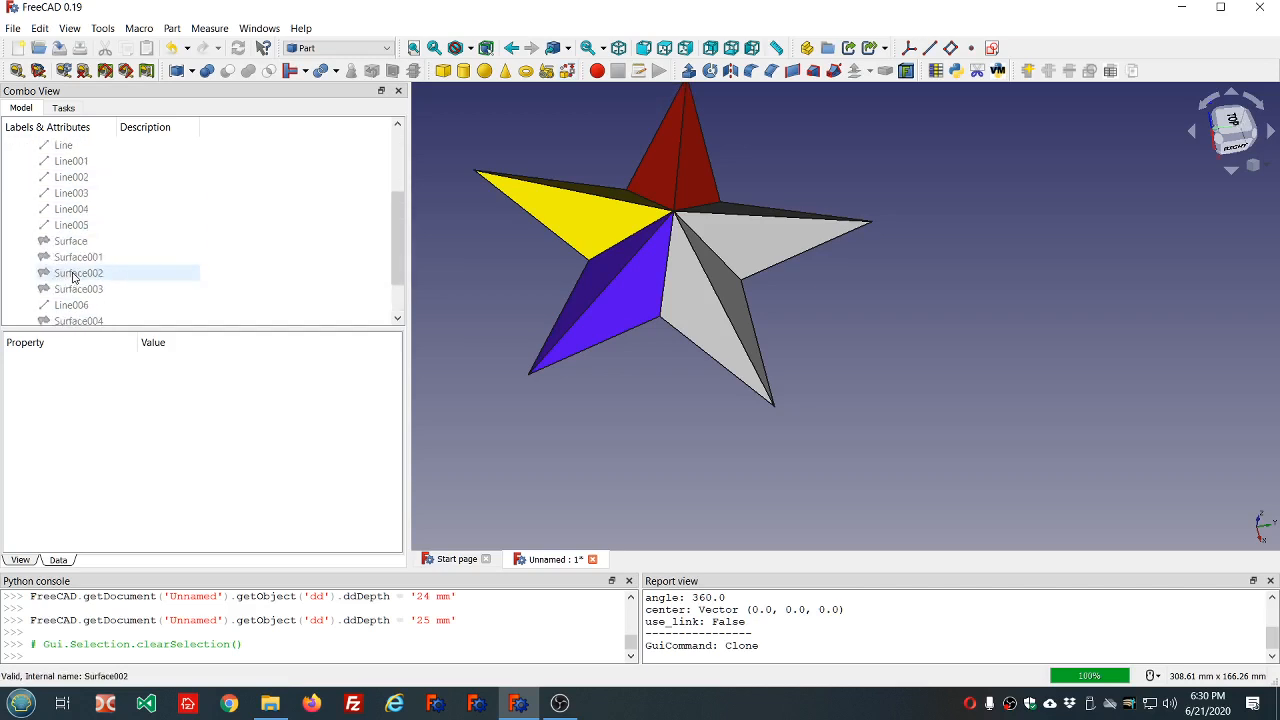
pyautogui.scroll(-1, 74, 278)
pyautogui.click(24, 308)
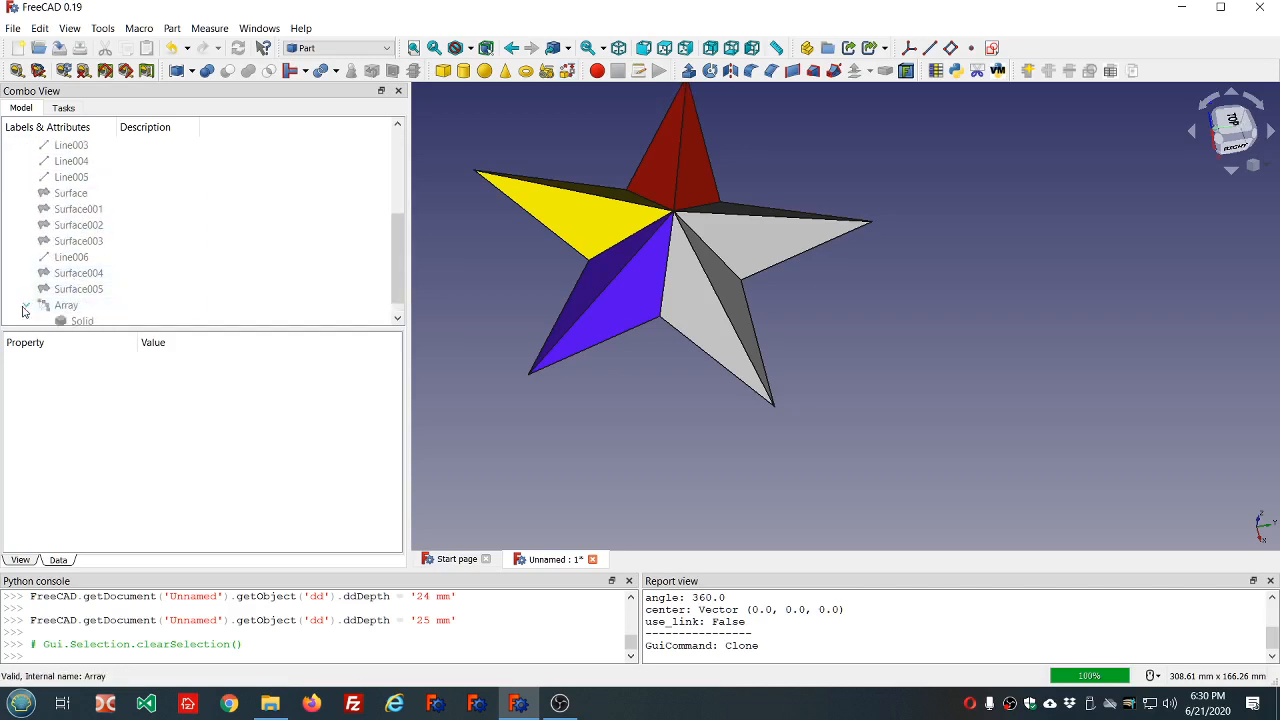
pyautogui.scroll(-1, 60, 312)
pyautogui.click(86, 306)
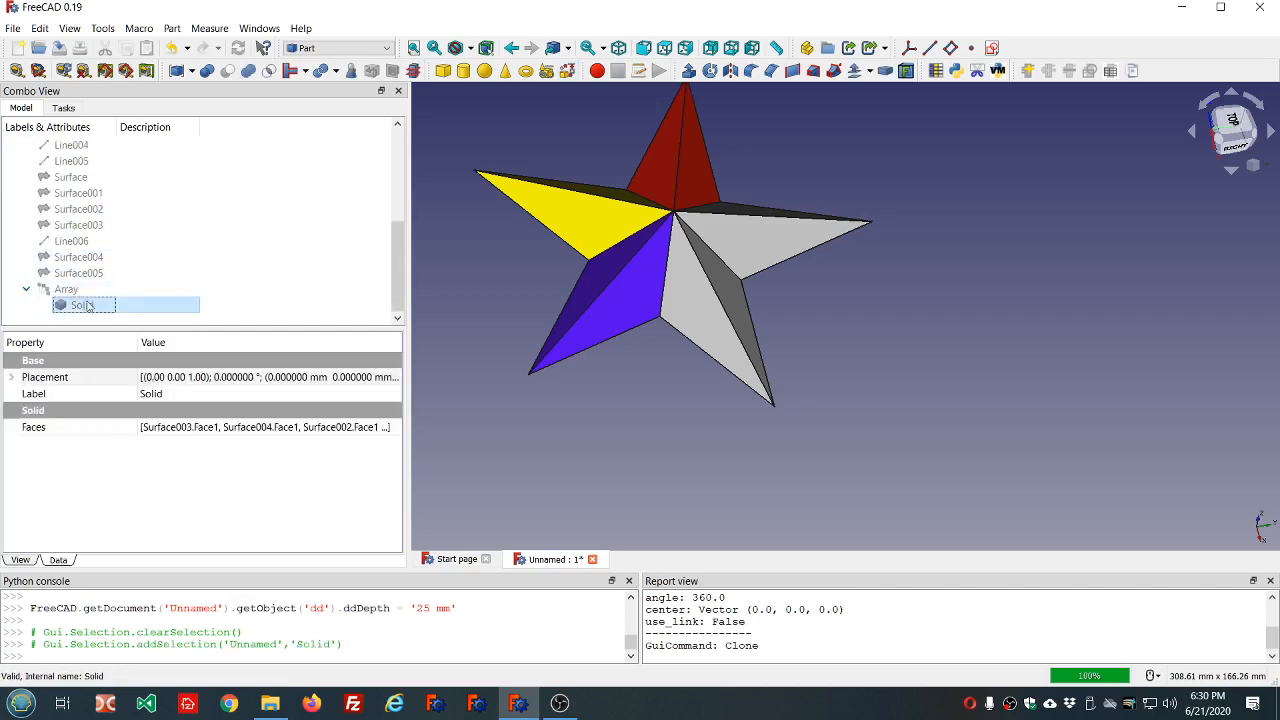
pyautogui.click(84, 272)
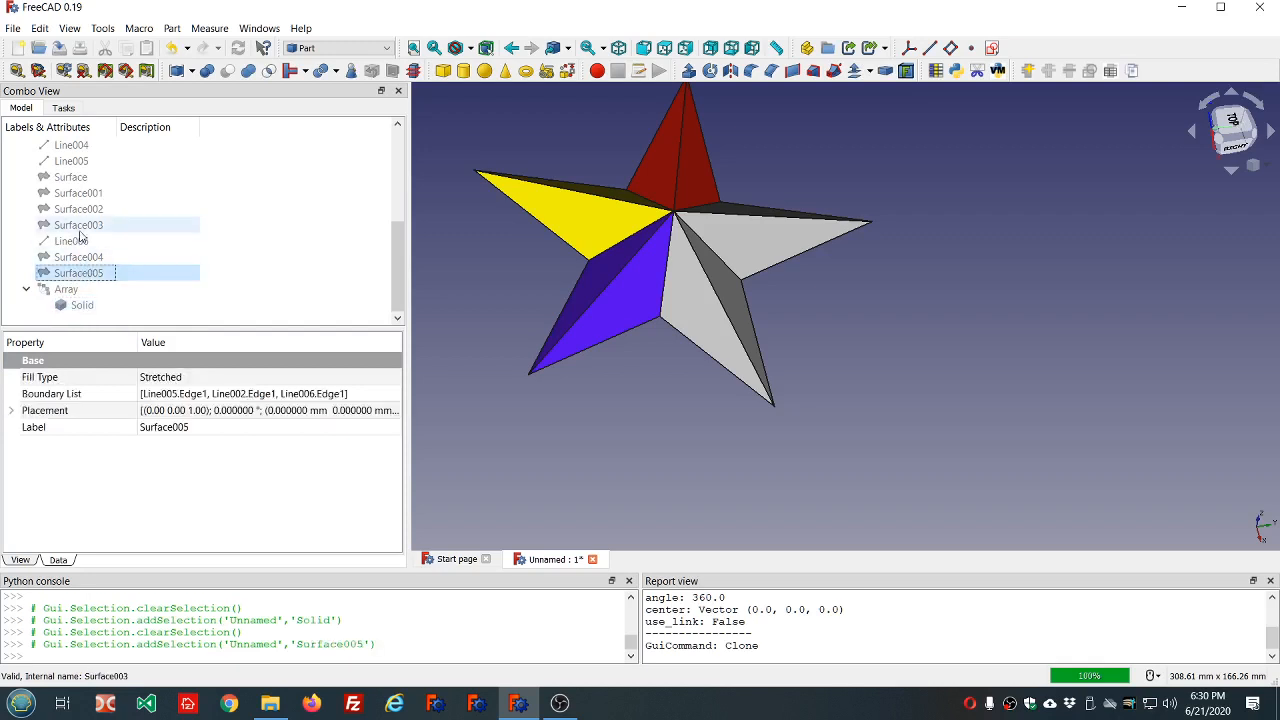
pyautogui.click(80, 226)
pyautogui.click(80, 209)
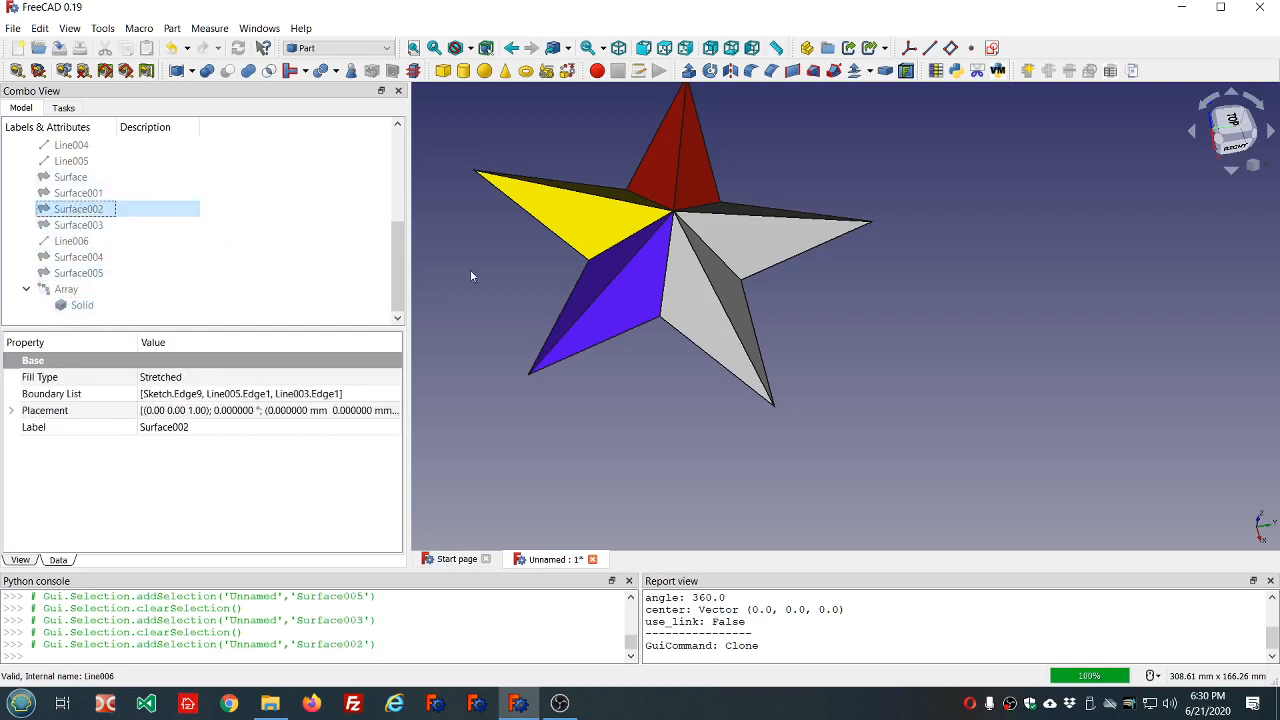
pyautogui.scroll(-4, 549, 269)
pyautogui.scroll(3, 506, 180)
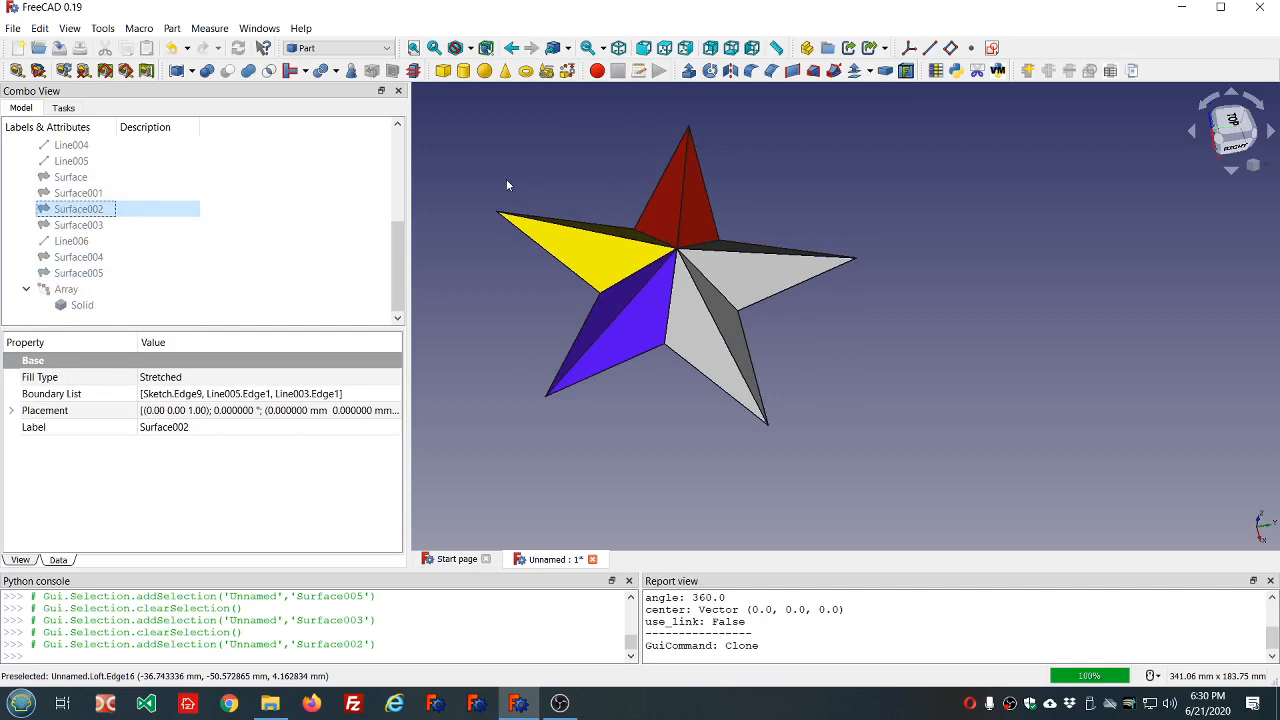